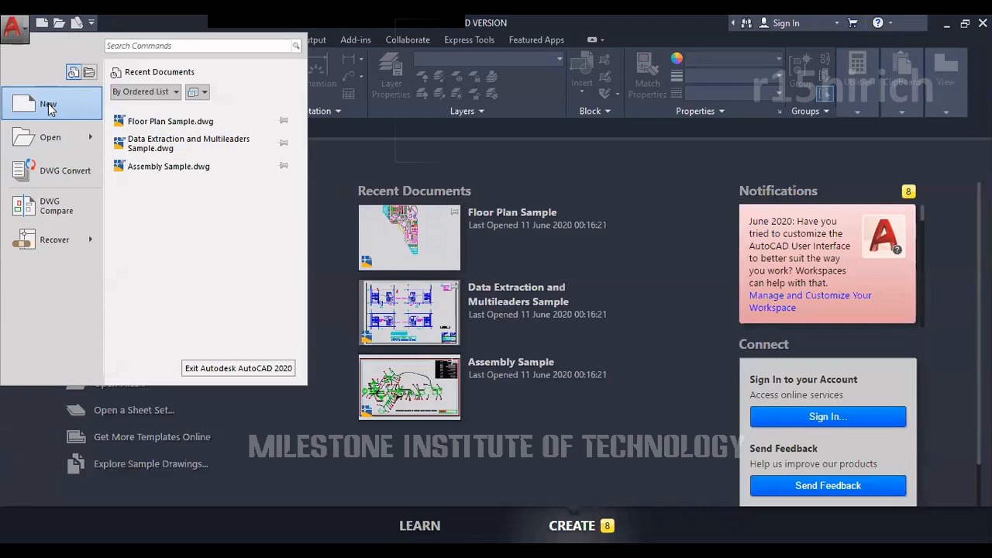
Create a new drawing from the acadiso template
{"action": "left_click", "coordinate": [48, 107]}
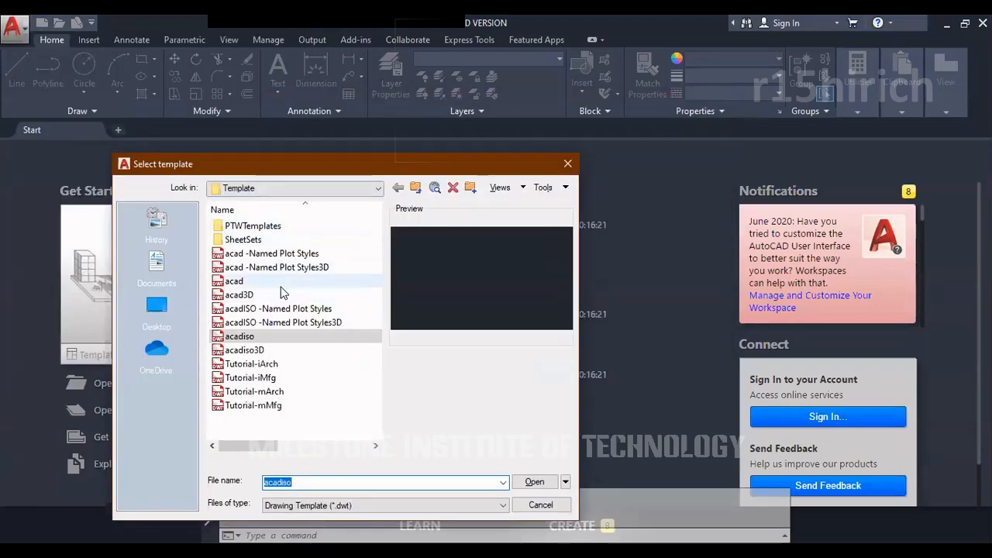
{"action": "mouse_move", "coordinate": [295, 173]}
{"action": "left_mouse_down"}
{"action": "mouse_move", "coordinate": [252, 156]}
{"action": "mouse_move", "coordinate": [293, 177]}
{"action": "left_mouse_up"}
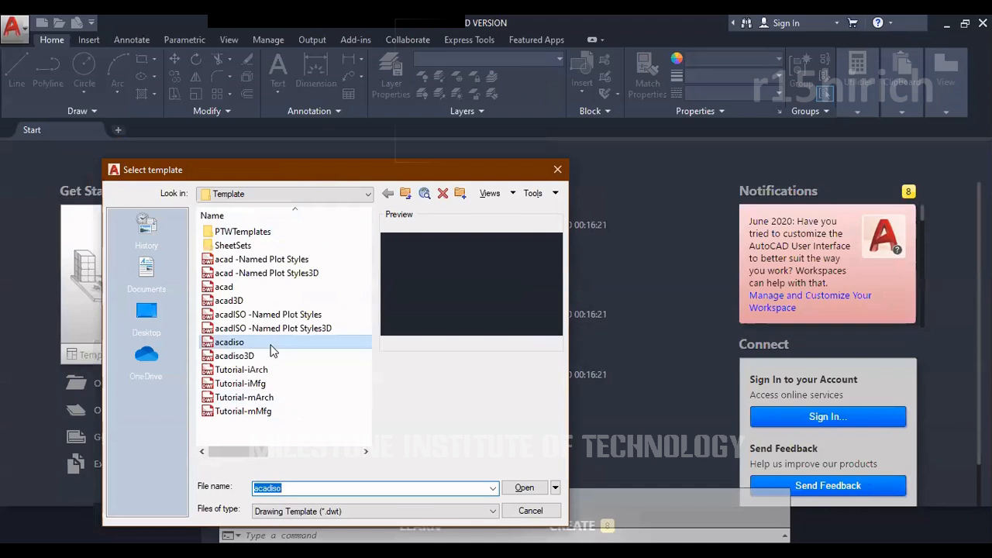
{"action": "left_click", "coordinate": [238, 346]}
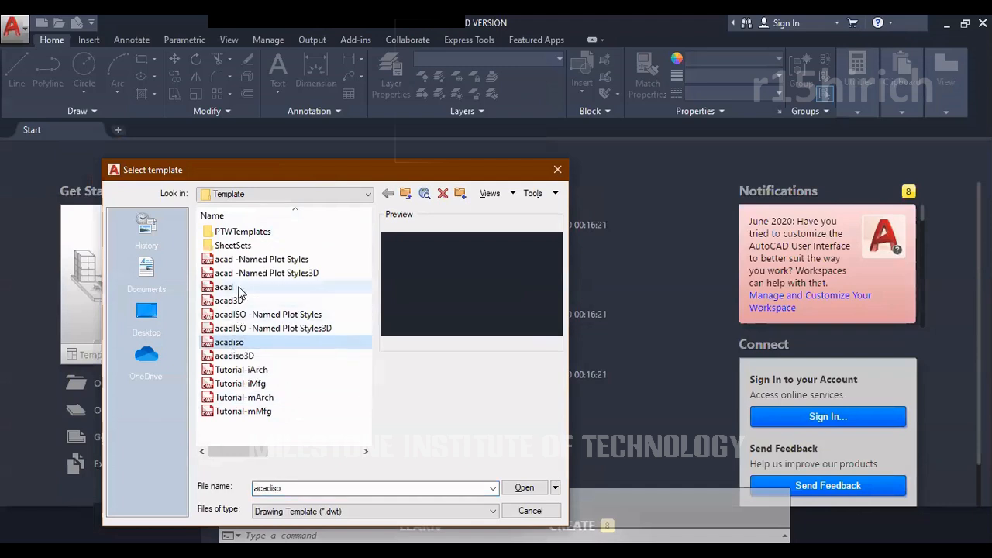
{"action": "left_click", "coordinate": [239, 289]}
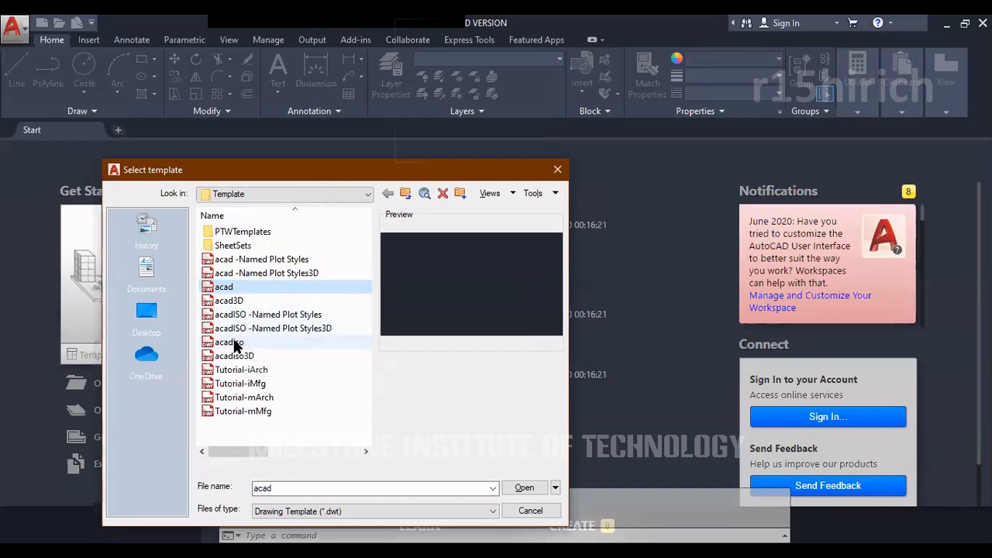
{"action": "left_click", "coordinate": [234, 343]}
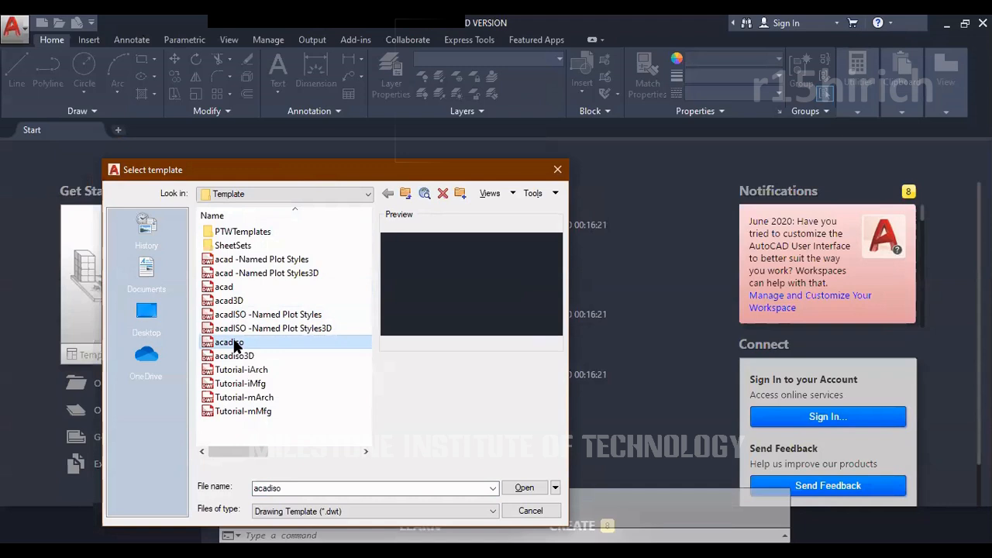
{"action": "left_click", "coordinate": [248, 289]}
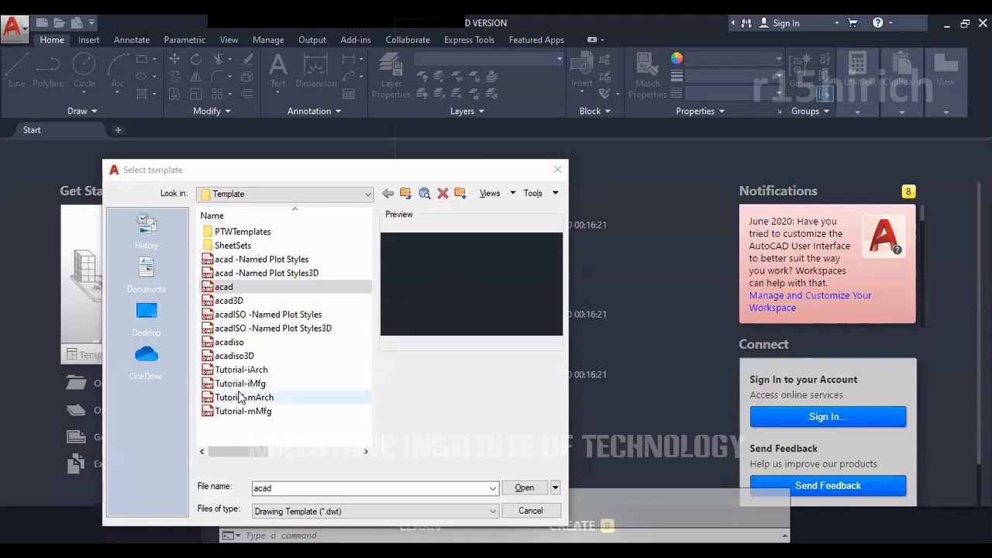
{"action": "left_click", "coordinate": [245, 344]}
{"action": "left_click", "coordinate": [246, 287]}
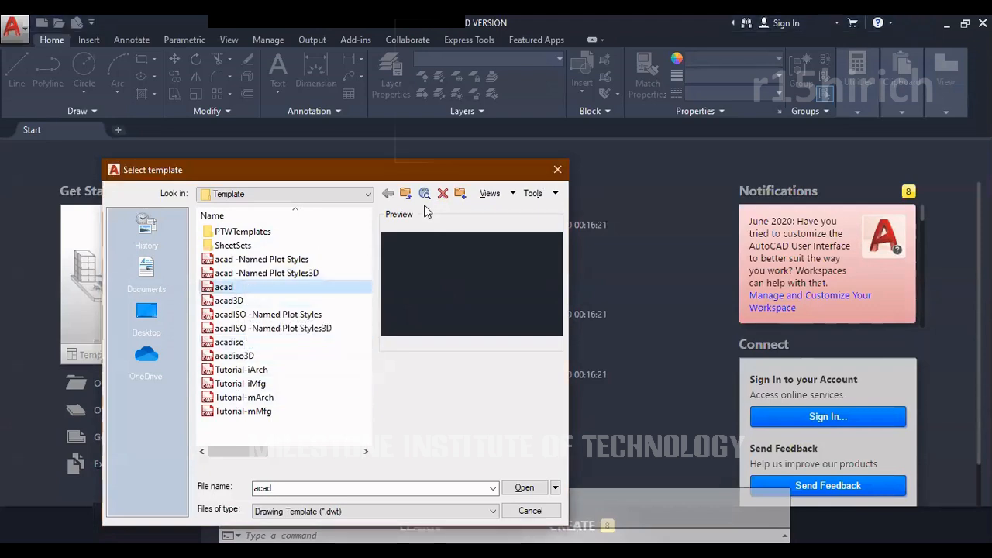
{"action": "left_click", "coordinate": [455, 159]}
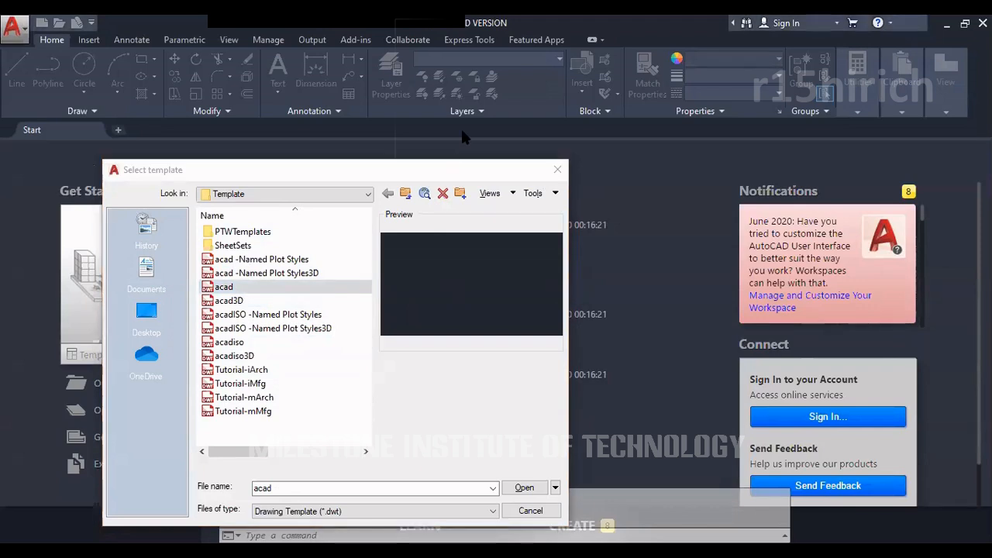
{"action": "left_click", "coordinate": [245, 345]}
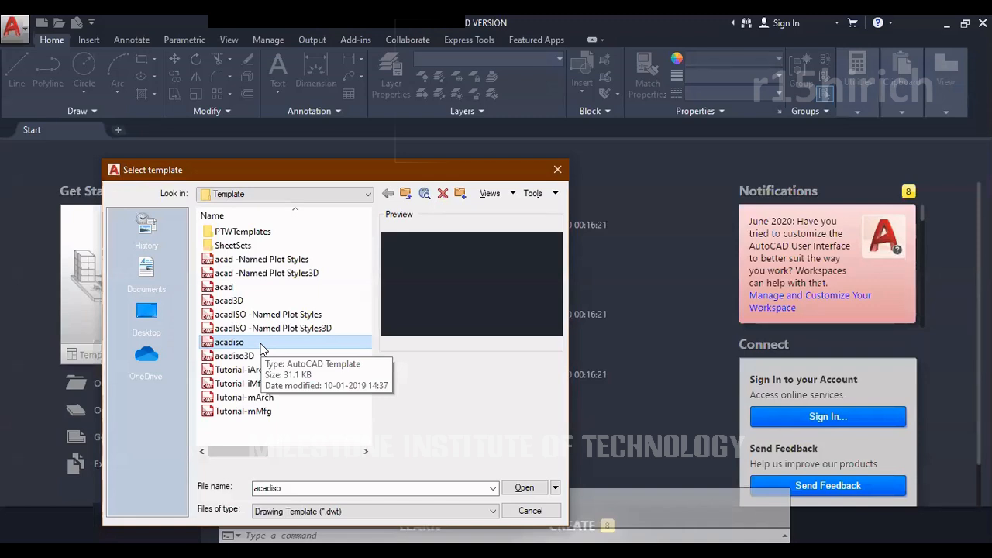
{"action": "left_click", "coordinate": [241, 288]}
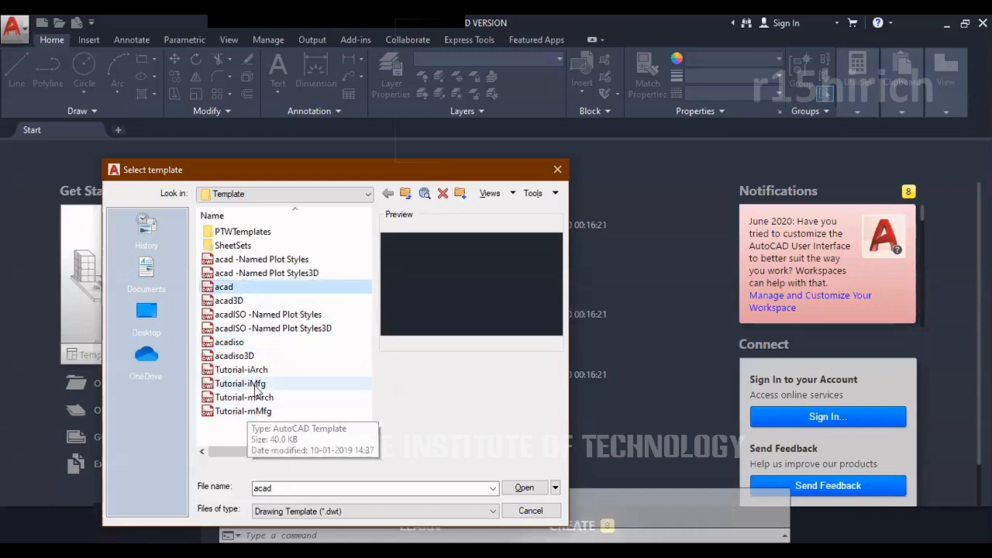
{"action": "left_click", "coordinate": [233, 342]}
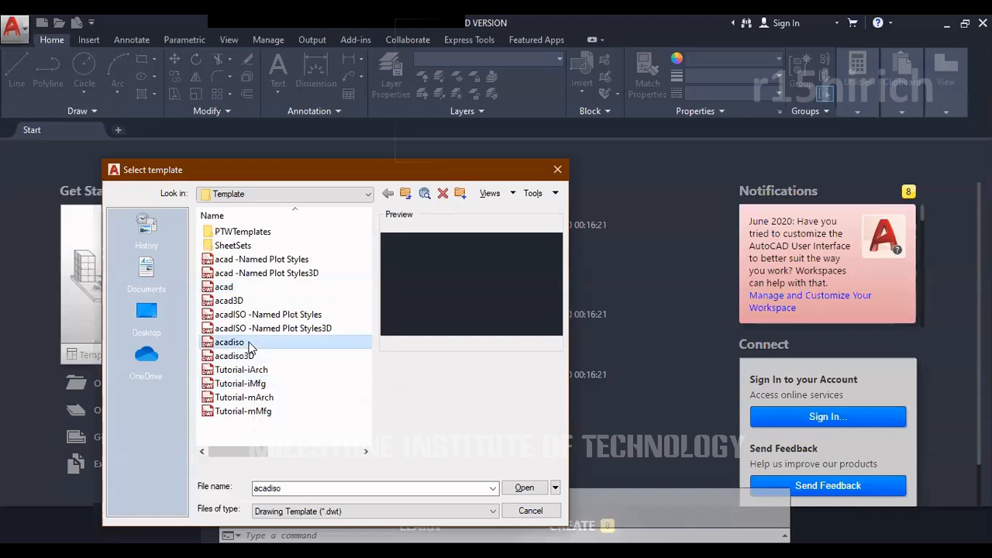
{"action": "left_click", "coordinate": [520, 488]}
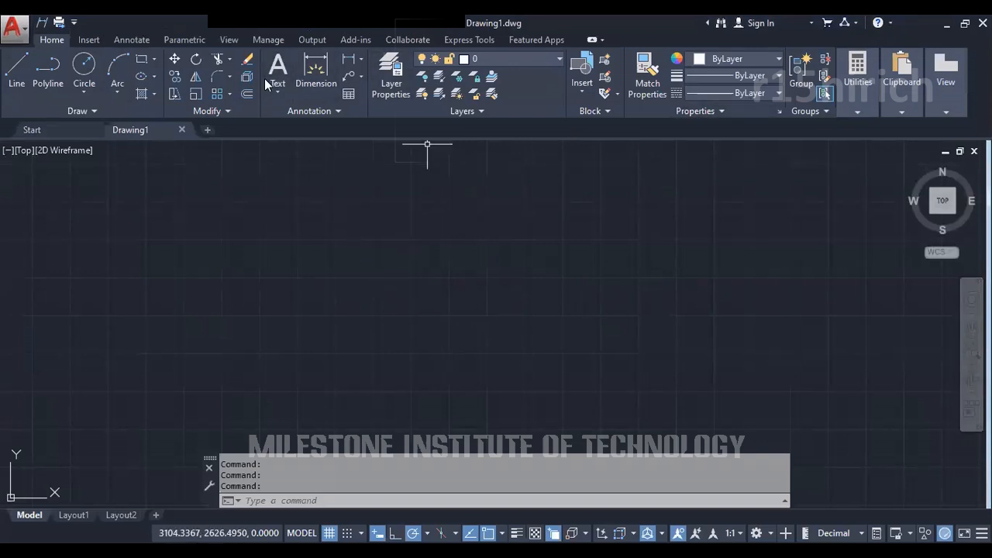
{"action": "left_click", "coordinate": [348, 94]}
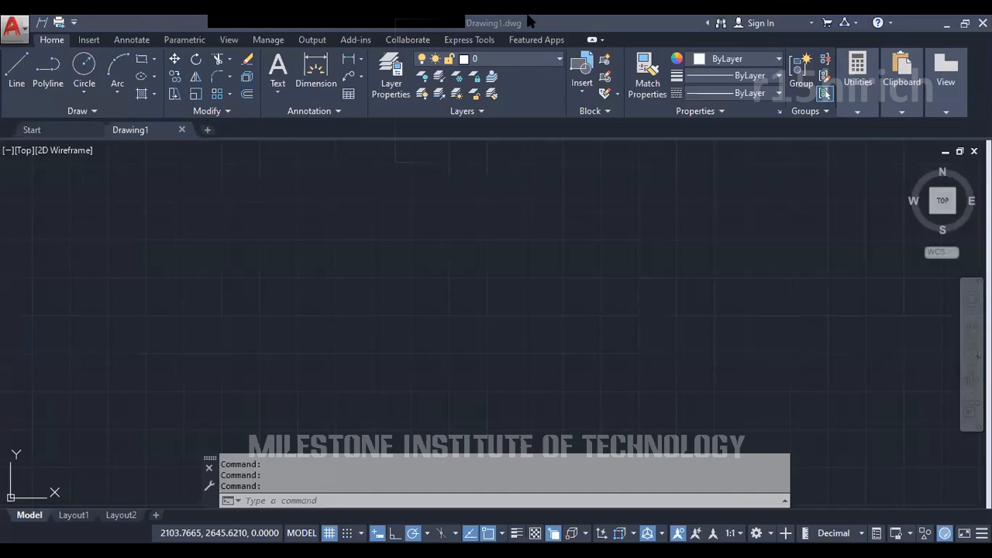
{"action": "left_click", "coordinate": [494, 22]}
{"action": "mouse_move", "coordinate": [133, 132]}
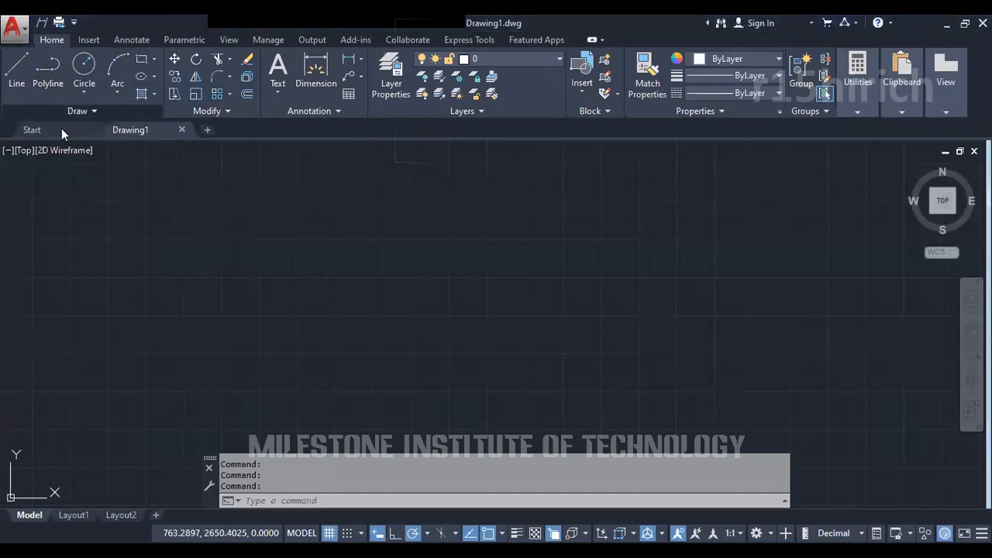
Detach the Draw, Annotation and Block tool panels so they float over the drawing area, and display the Annotate tools
{"action": "left_click_drag", "start_coordinate": [61, 128], "coordinate": [101, 254]}
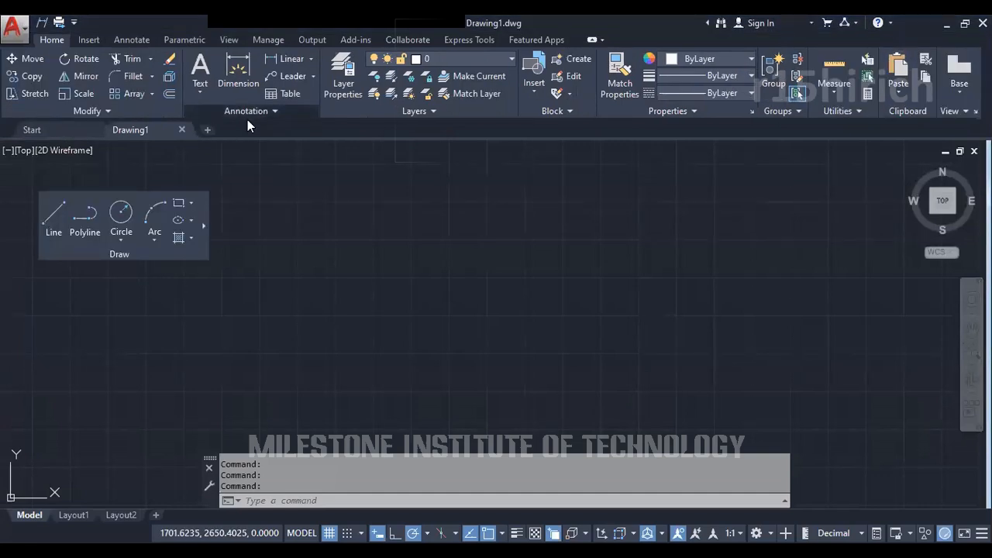
{"action": "left_click_drag", "start_coordinate": [247, 119], "coordinate": [303, 256]}
{"action": "left_click_drag", "start_coordinate": [442, 113], "coordinate": [489, 252]}
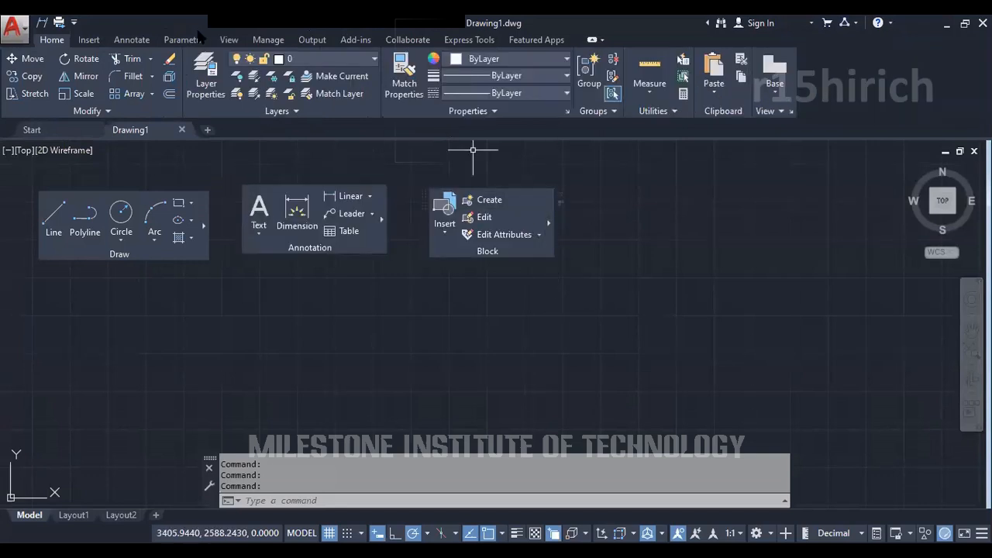
{"action": "left_click", "coordinate": [132, 39]}
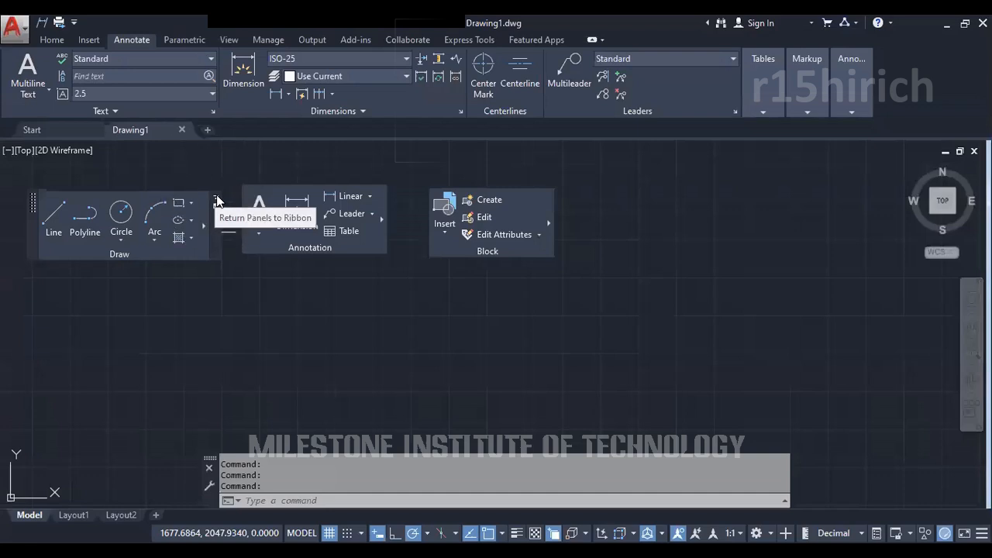
Return the floating Draw, Annotation and Block panels to the ribbon and display the Home tools again
{"action": "left_click", "coordinate": [217, 201]}
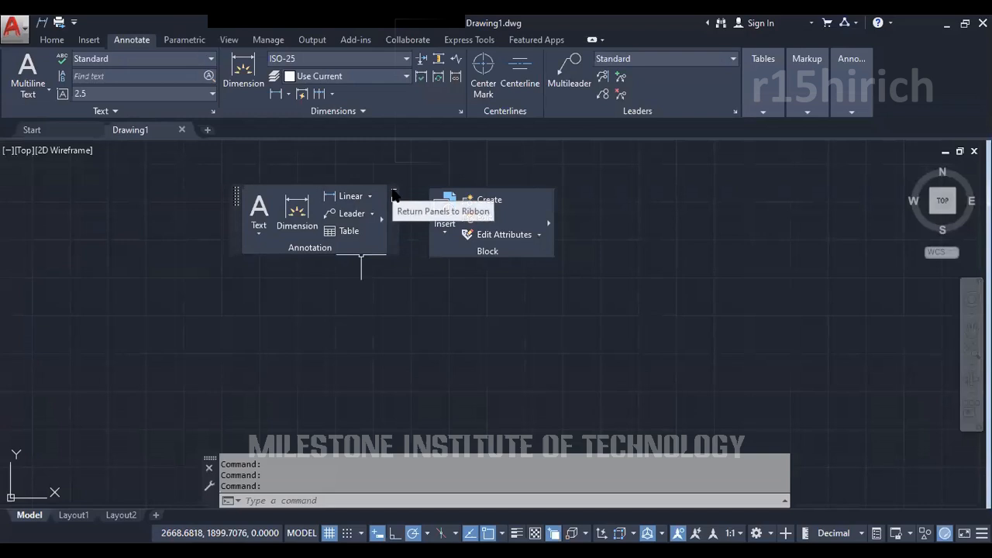
{"action": "left_click", "coordinate": [394, 194]}
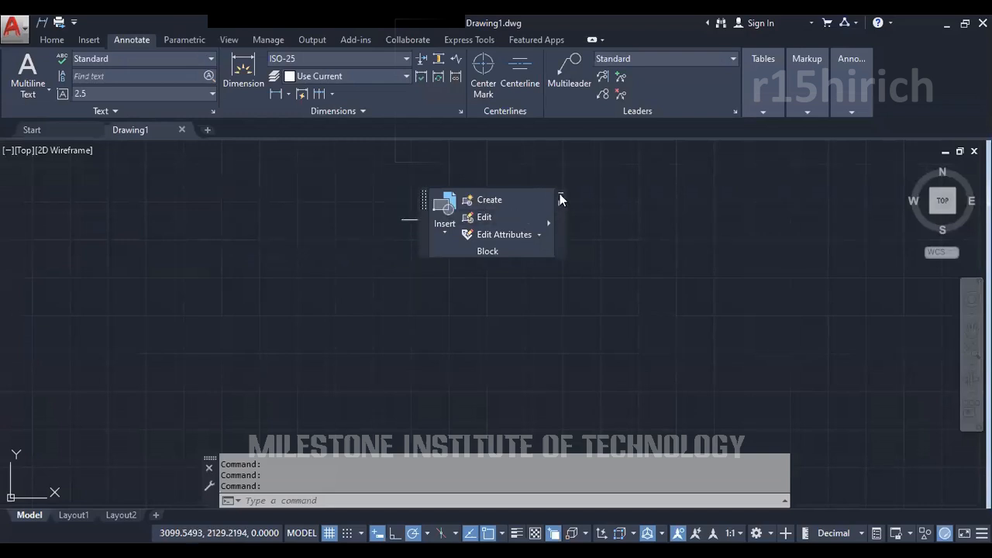
{"action": "left_click", "coordinate": [560, 195]}
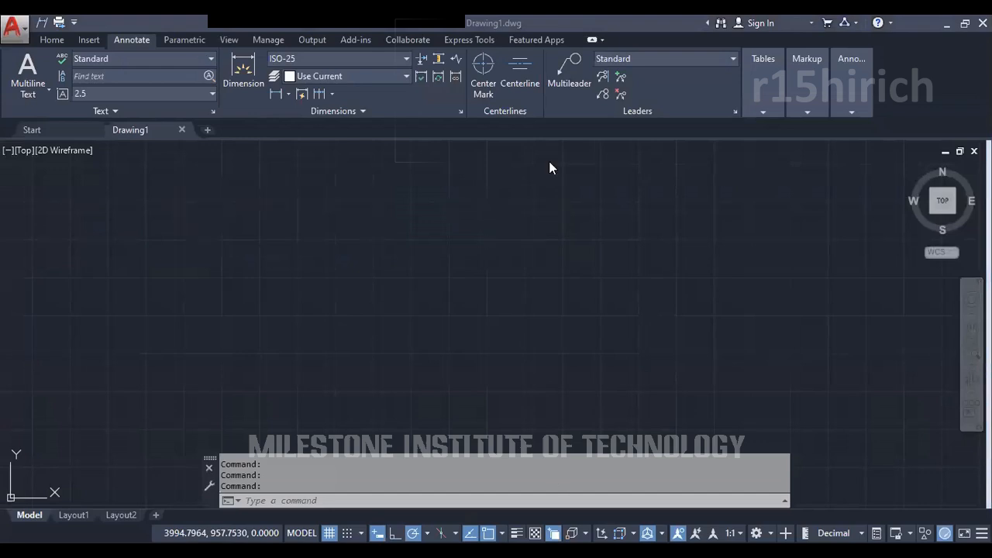
{"action": "left_click", "coordinate": [49, 41]}
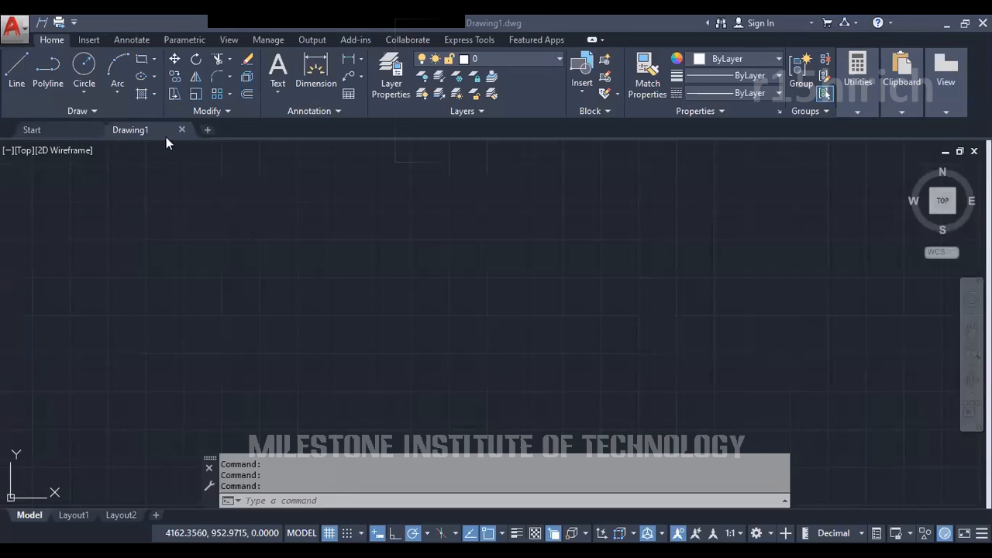
Examine the empty model space and its coordinate axes in plan and in a tilted 3D view, and restore the Top view
{"action": "left_click", "coordinate": [682, 301]}
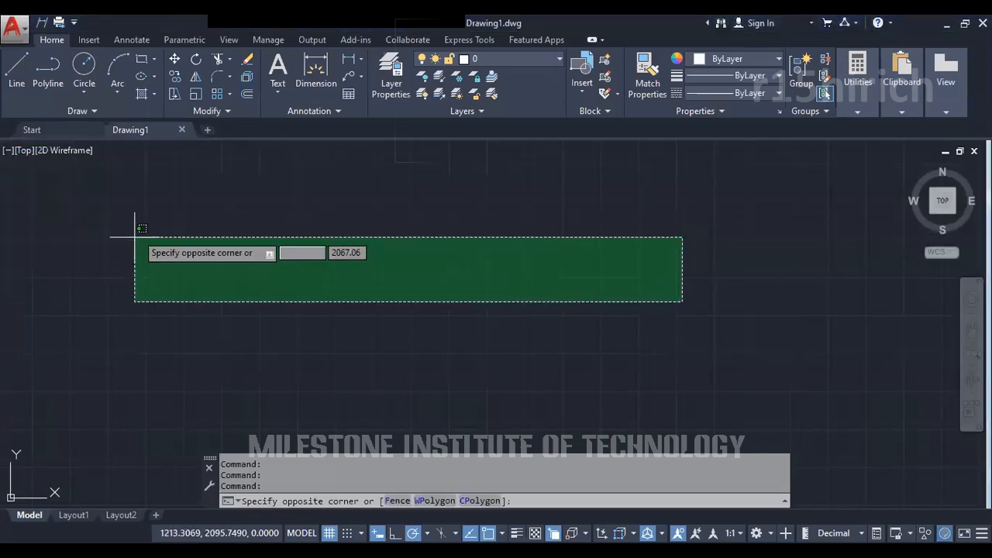
{"action": "left_click", "coordinate": [135, 237]}
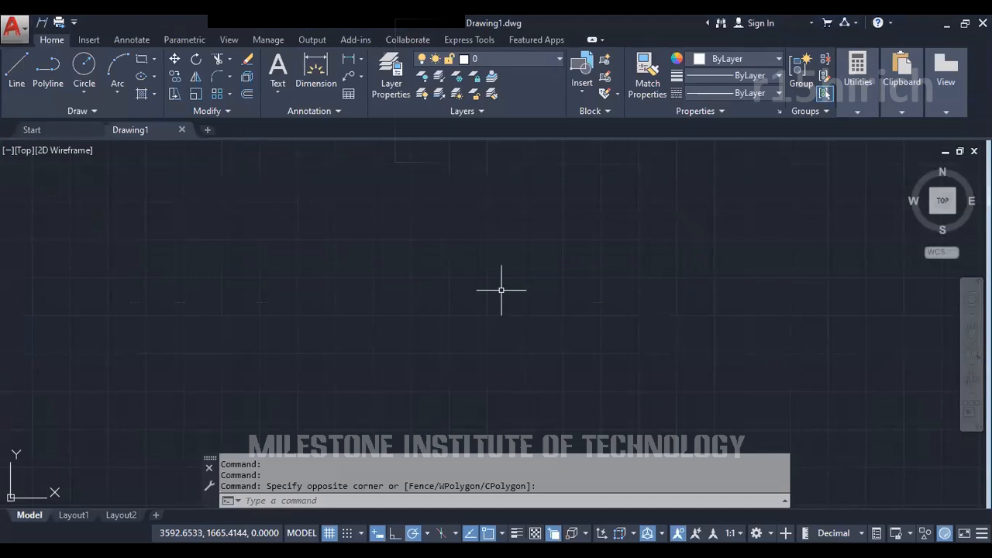
{"action": "scroll", "coordinate": [418, 308], "scroll_direction": "down", "scroll_amount": 4}
{"action": "scroll", "coordinate": [233, 392], "scroll_direction": "up", "scroll_amount": 5}
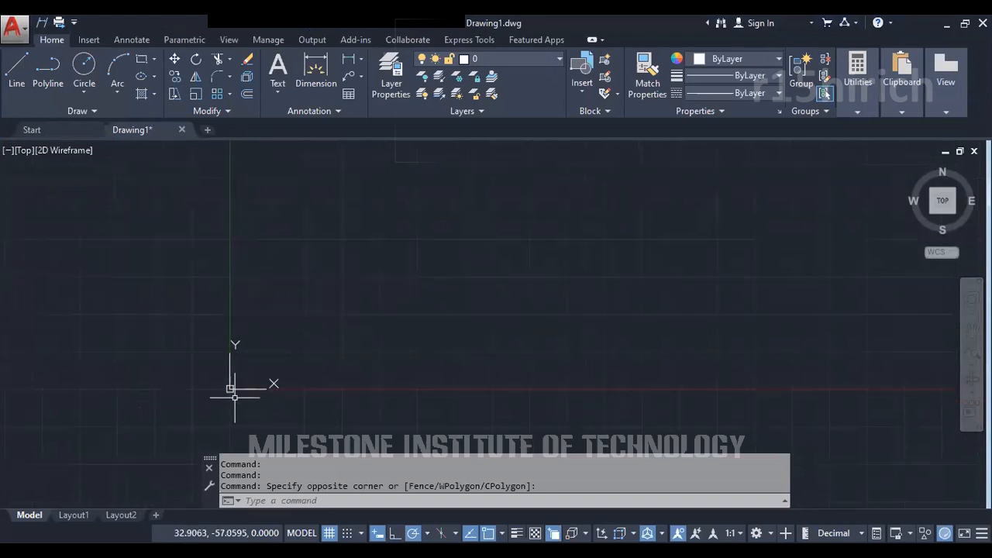
{"action": "mouse_move", "coordinate": [282, 349]}
{"action": "middle_mouse_down"}
{"action": "mouse_move", "coordinate": [271, 383]}
{"action": "mouse_move", "coordinate": [286, 328]}
{"action": "mouse_move", "coordinate": [276, 346]}
{"action": "middle_mouse_up"}
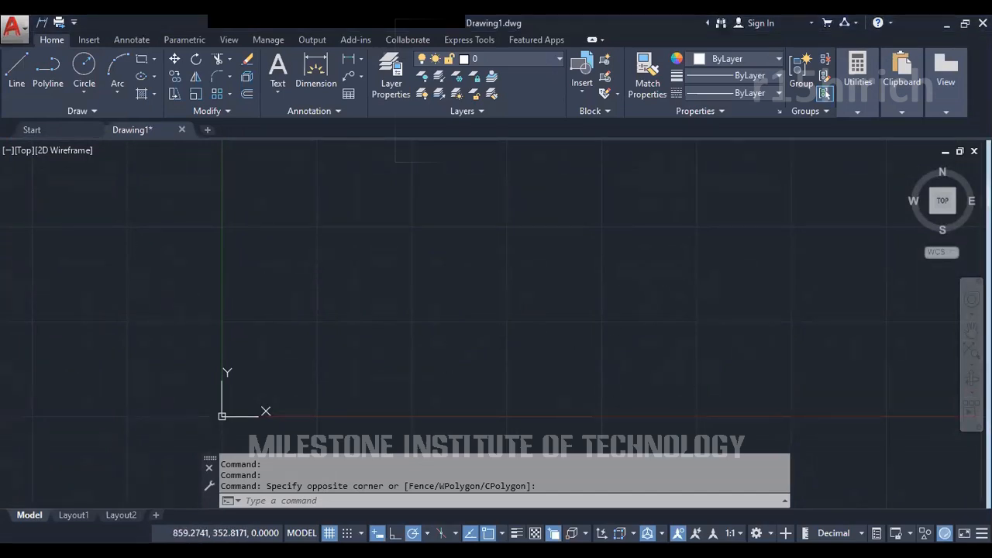
{"action": "middle_click_drag", "start_coordinate": [592, 318], "coordinate": [802, 202], "text": "shift"}
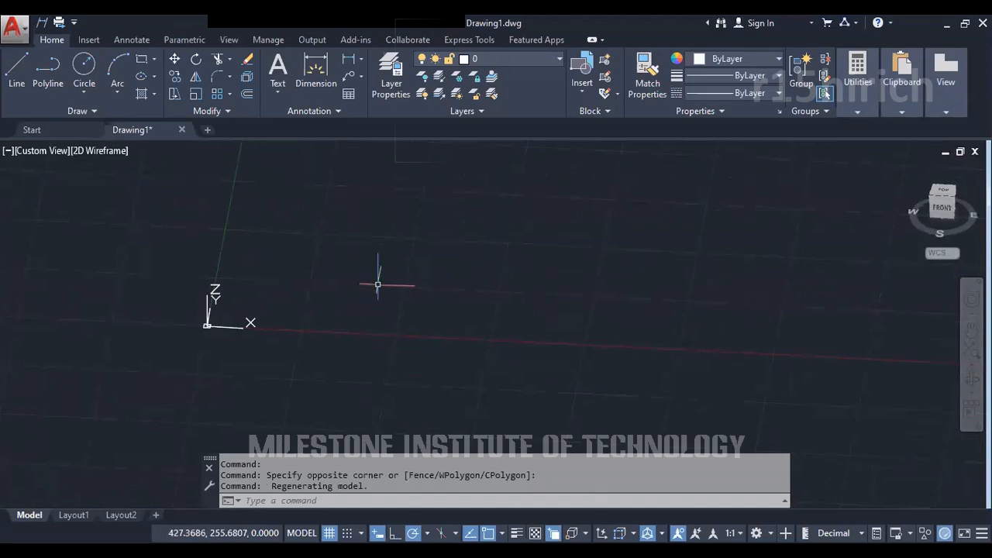
{"action": "middle_click_drag", "start_coordinate": [419, 337], "coordinate": [586, 338]}
{"action": "middle_click_drag", "start_coordinate": [380, 289], "coordinate": [377, 304]}
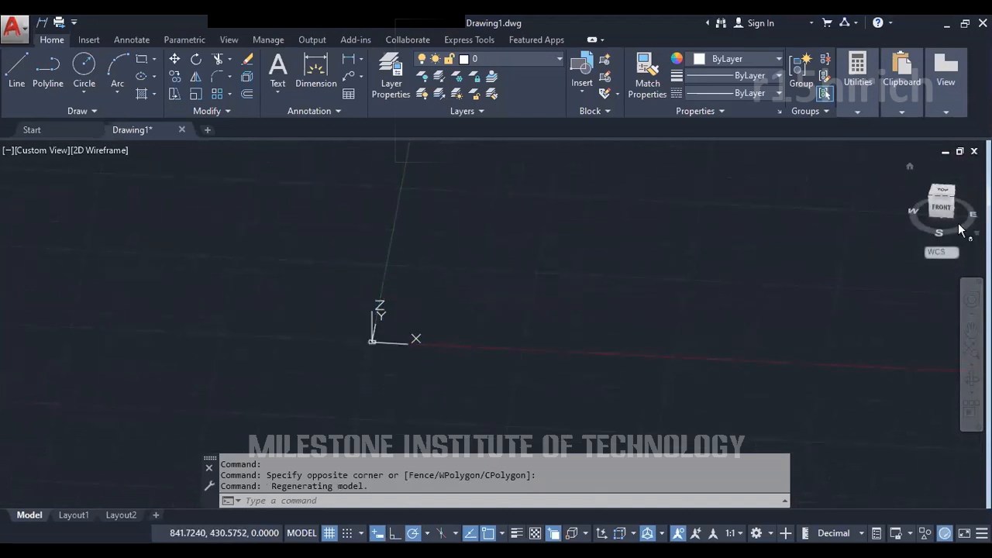
{"action": "left_click", "coordinate": [943, 194]}
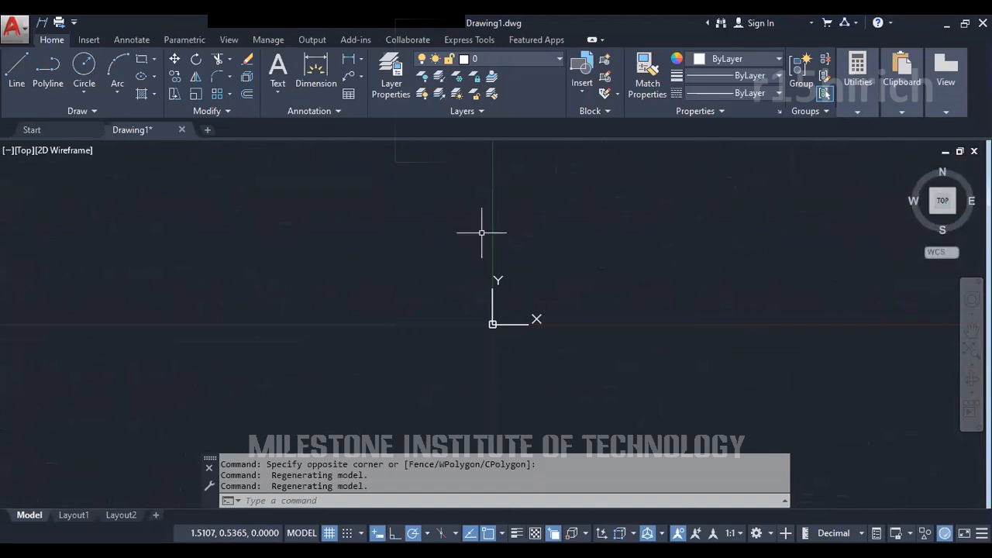
{"action": "left_click", "coordinate": [65, 152]}
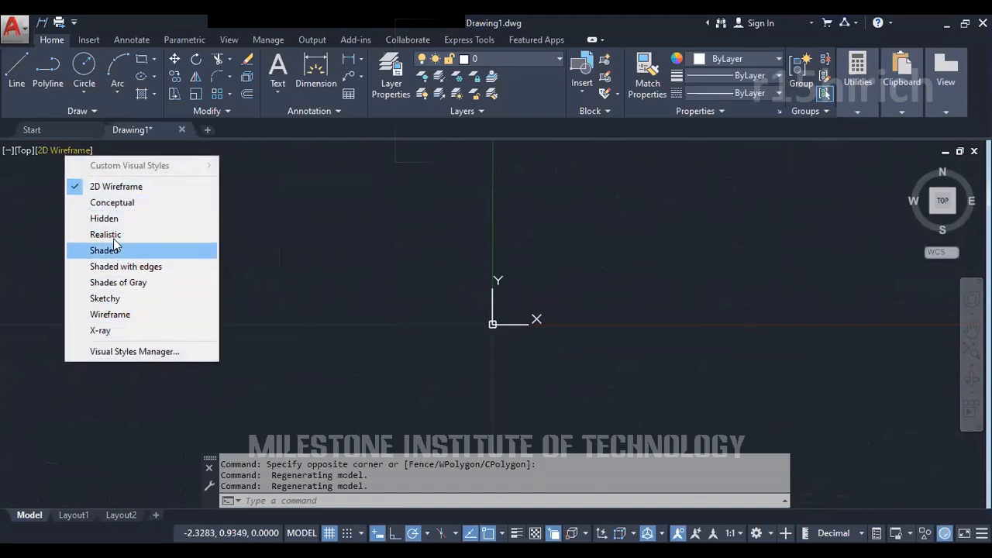
{"action": "left_click", "coordinate": [594, 281]}
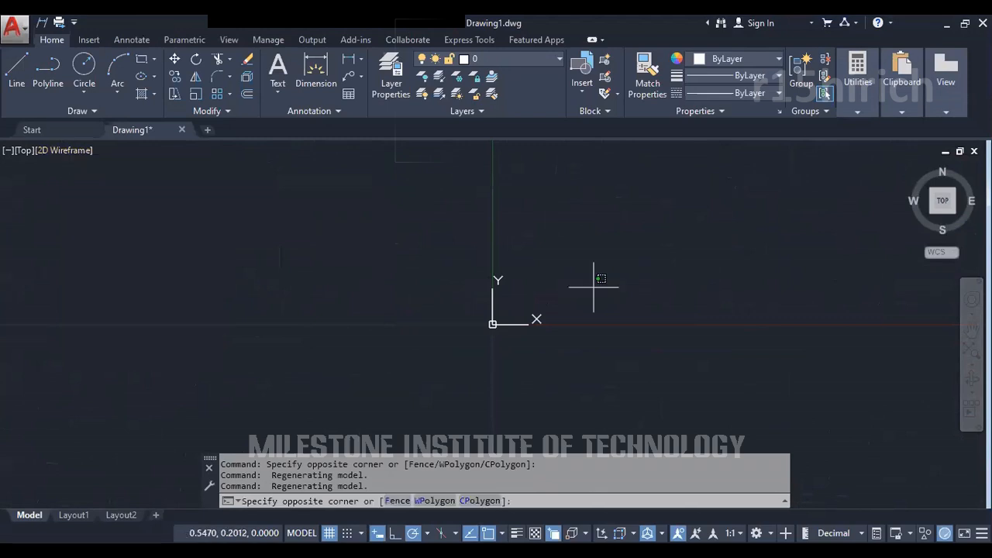
{"action": "left_click", "coordinate": [645, 221]}
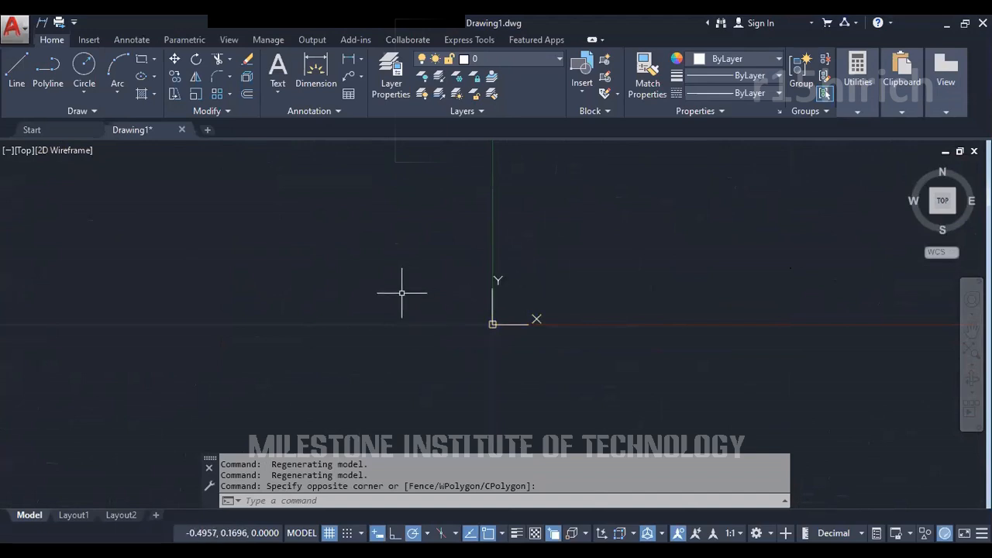
Draw a low rectangular solid box in the positive XY quadrant beside the origin, and show it in a tilted 3D view
{"action": "type", "text": "box"}
{"action": "key", "text": "Return"}
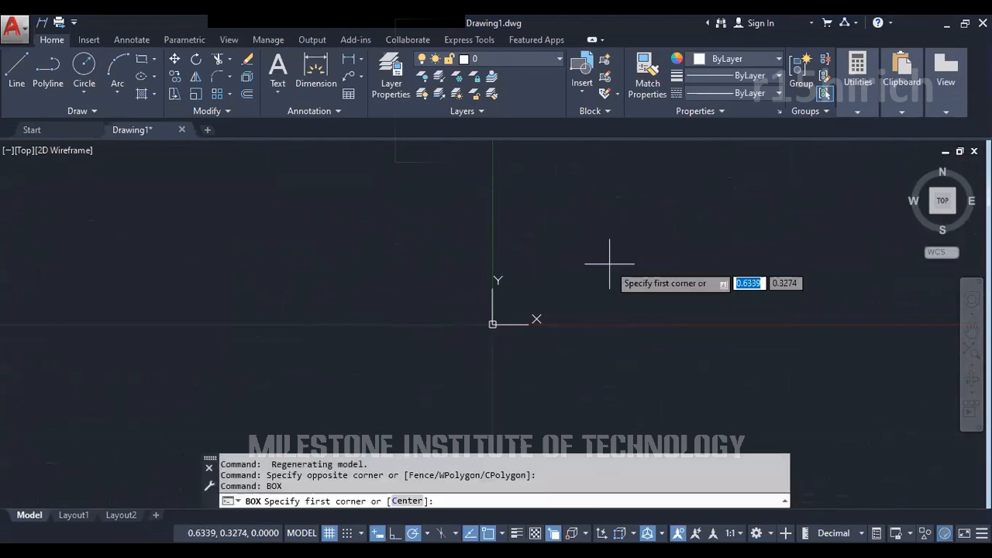
{"action": "left_click", "coordinate": [534, 299]}
{"action": "left_click", "coordinate": [750, 200]}
{"action": "left_click", "coordinate": [727, 186]}
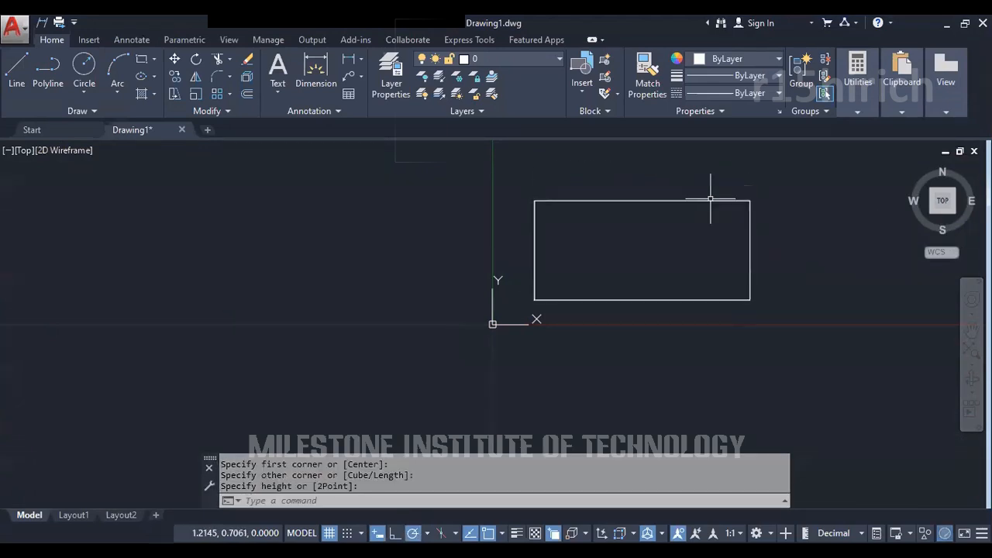
{"action": "middle_click_drag", "start_coordinate": [708, 199], "coordinate": [378, 241]}
{"action": "middle_click_drag", "start_coordinate": [332, 335], "coordinate": [379, 288], "text": "shift"}
{"action": "scroll", "coordinate": [379, 287], "scroll_direction": "up", "scroll_amount": 3}
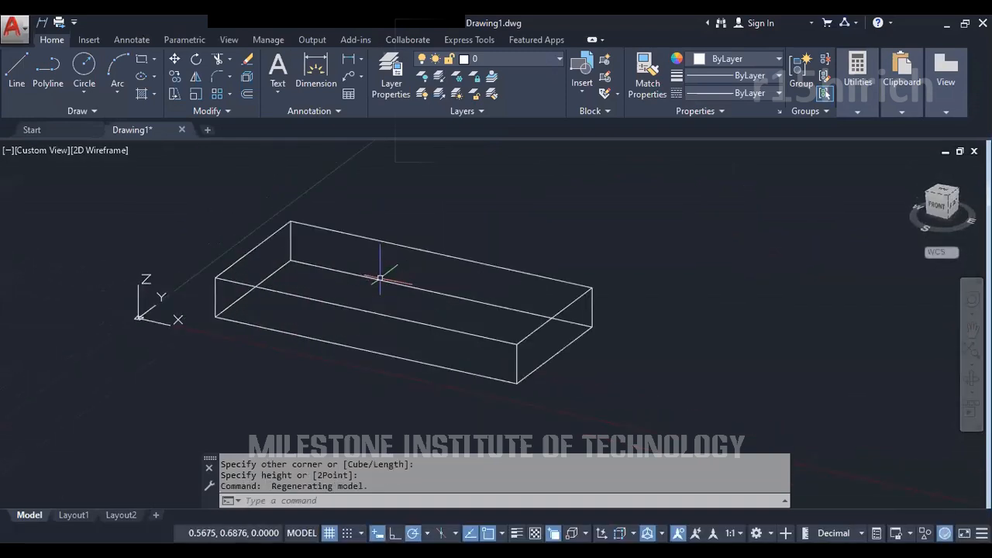
{"action": "scroll", "coordinate": [380, 279], "scroll_direction": "down", "scroll_amount": 3}
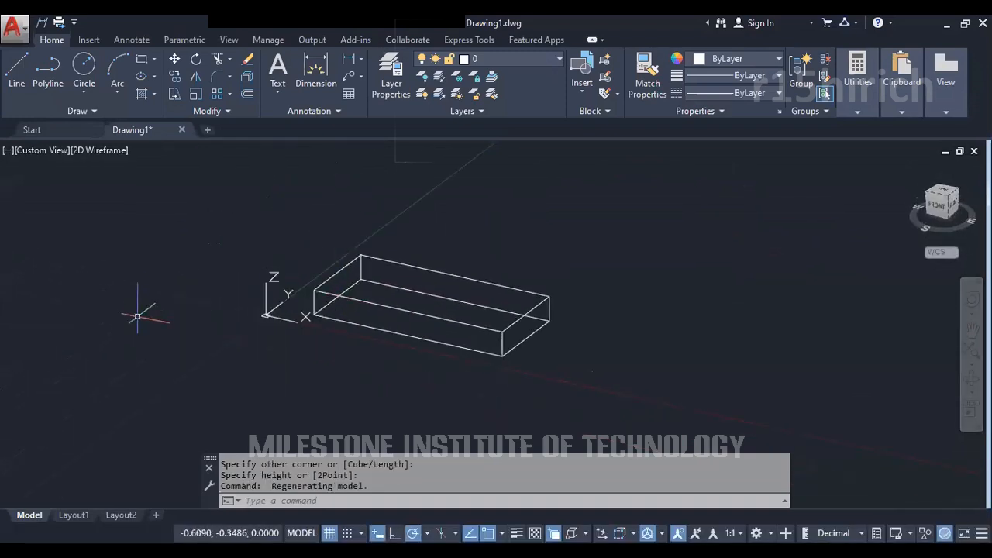
Display the box in the Shaded visual style, and switch it to Shades of Gray
{"action": "left_click", "coordinate": [106, 150]}
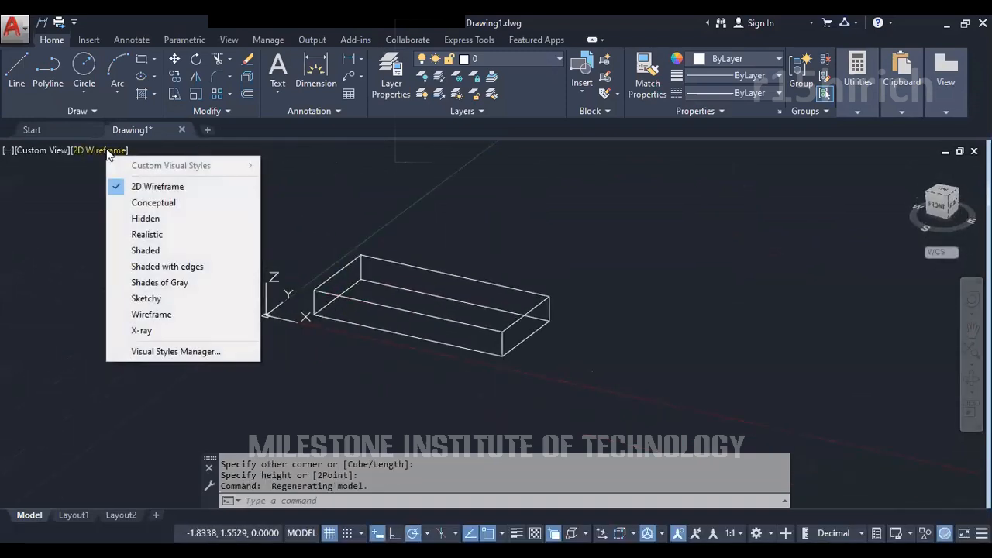
{"action": "left_click", "coordinate": [135, 251]}
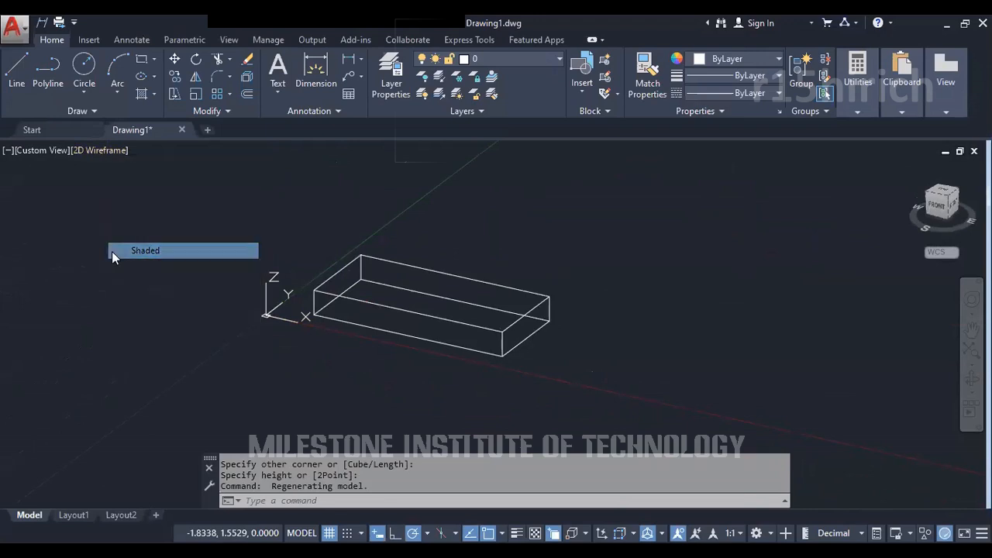
{"action": "left_click", "coordinate": [87, 150]}
{"action": "left_click", "coordinate": [138, 283]}
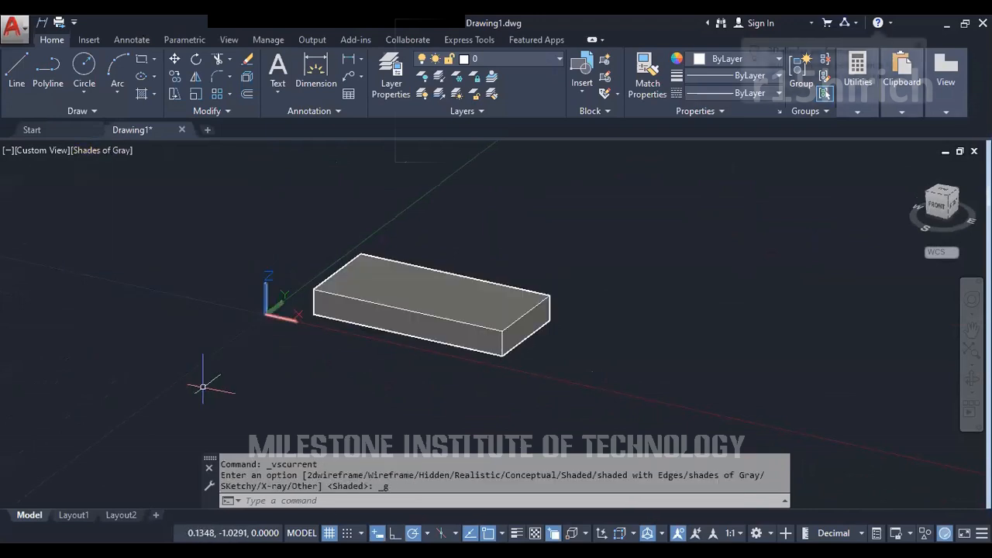
{"action": "scroll", "coordinate": [407, 333], "scroll_direction": "up", "scroll_amount": 4}
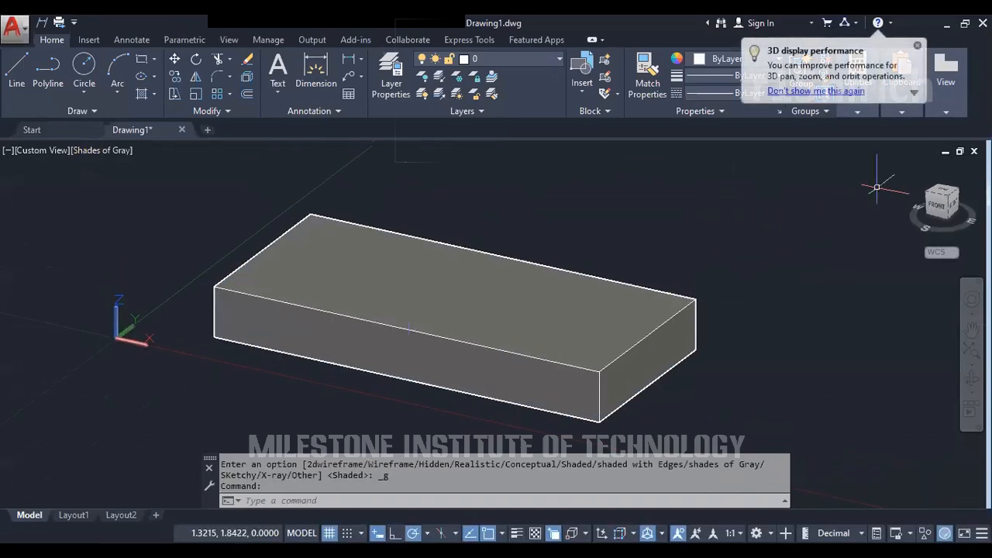
Restore the Top view and delete the solid box from model space
{"action": "left_click", "coordinate": [942, 195]}
{"action": "left_click", "coordinate": [742, 210]}
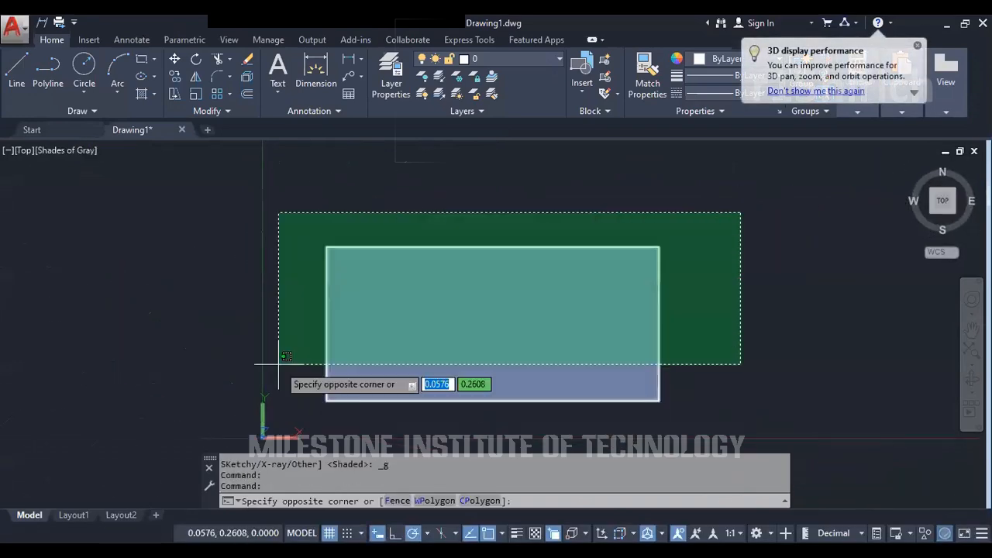
{"action": "left_click", "coordinate": [186, 405]}
{"action": "key", "text": "Delete"}
{"action": "mouse_move", "coordinate": [188, 404]}
{"action": "middle_mouse_down"}
{"action": "mouse_move", "coordinate": [237, 299]}
{"action": "mouse_move", "coordinate": [317, 288]}
{"action": "mouse_move", "coordinate": [372, 294]}
{"action": "mouse_move", "coordinate": [350, 350]}
{"action": "middle_mouse_up"}
{"action": "scroll", "coordinate": [354, 339], "scroll_direction": "down", "scroll_amount": 12}
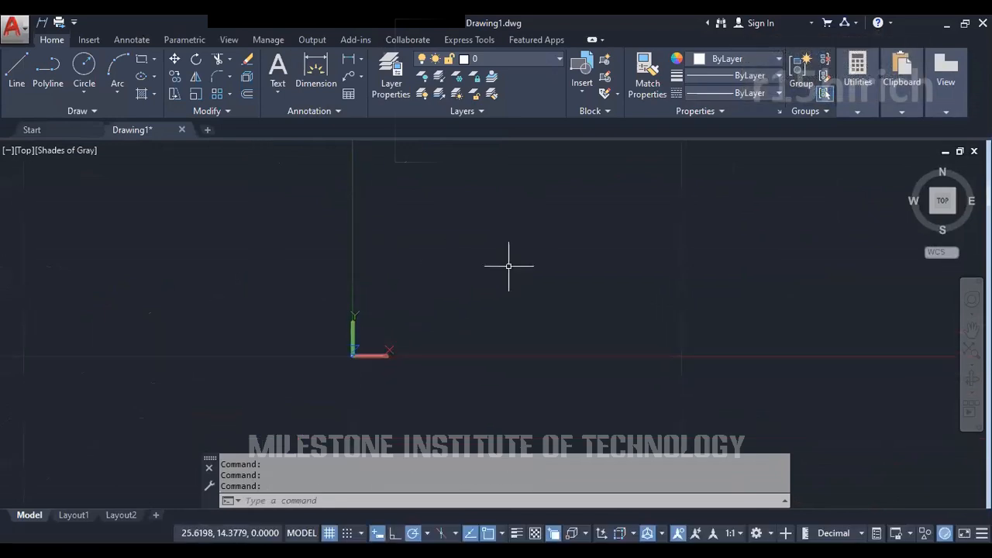
{"action": "middle_click_drag", "start_coordinate": [374, 221], "coordinate": [340, 266]}
{"action": "scroll", "coordinate": [419, 240], "scroll_direction": "down", "scroll_amount": 3}
{"action": "scroll", "coordinate": [422, 259], "scroll_direction": "up", "scroll_amount": 1}
{"action": "middle_click_drag", "start_coordinate": [427, 280], "coordinate": [363, 289]}
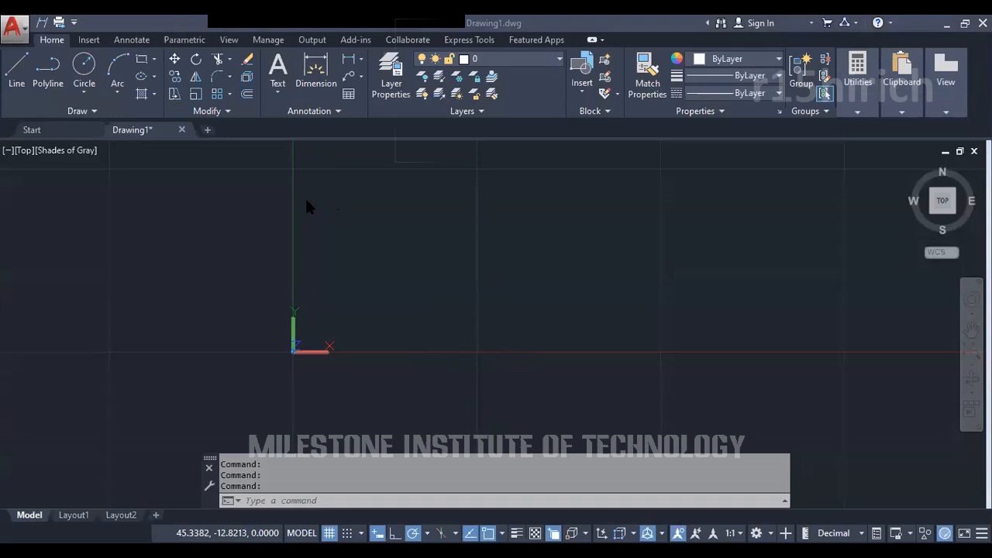
{"action": "left_click", "coordinate": [498, 293]}
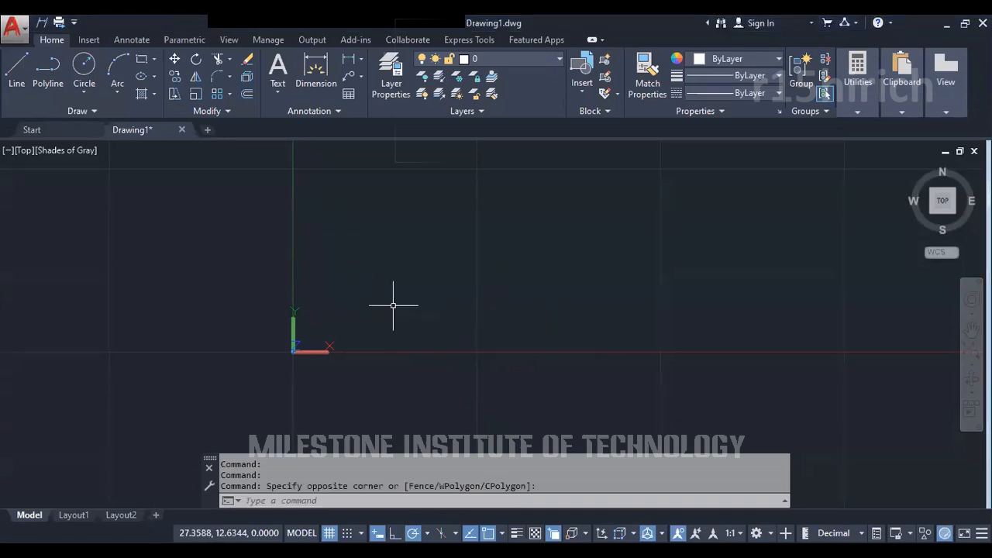
{"action": "scroll", "coordinate": [364, 315], "scroll_direction": "down", "scroll_amount": 1}
{"action": "middle_click_drag", "start_coordinate": [365, 315], "coordinate": [376, 281]}
{"action": "middle_click_drag", "start_coordinate": [322, 377], "coordinate": [312, 424]}
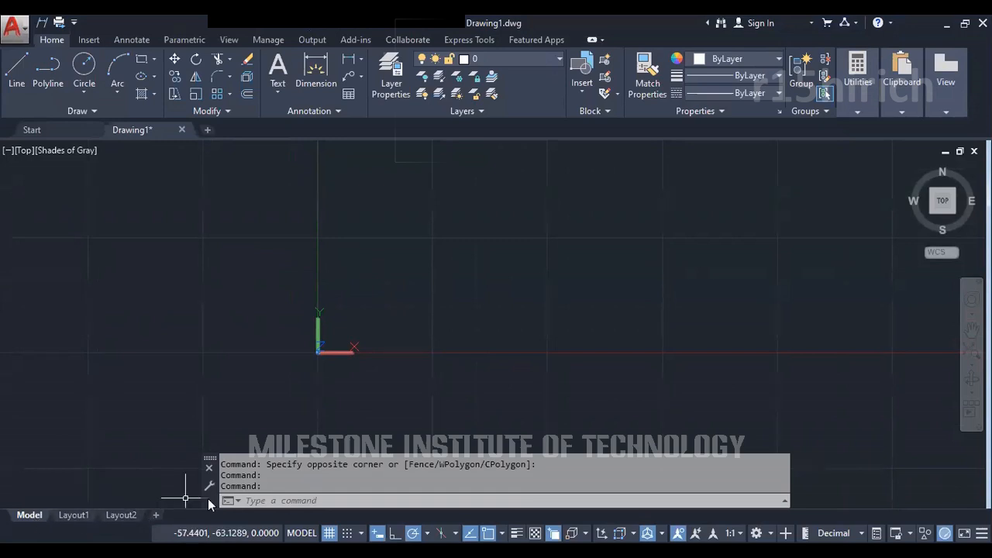
Look at the paper space sheet of Layout1, and return to model space
{"action": "left_click", "coordinate": [75, 516]}
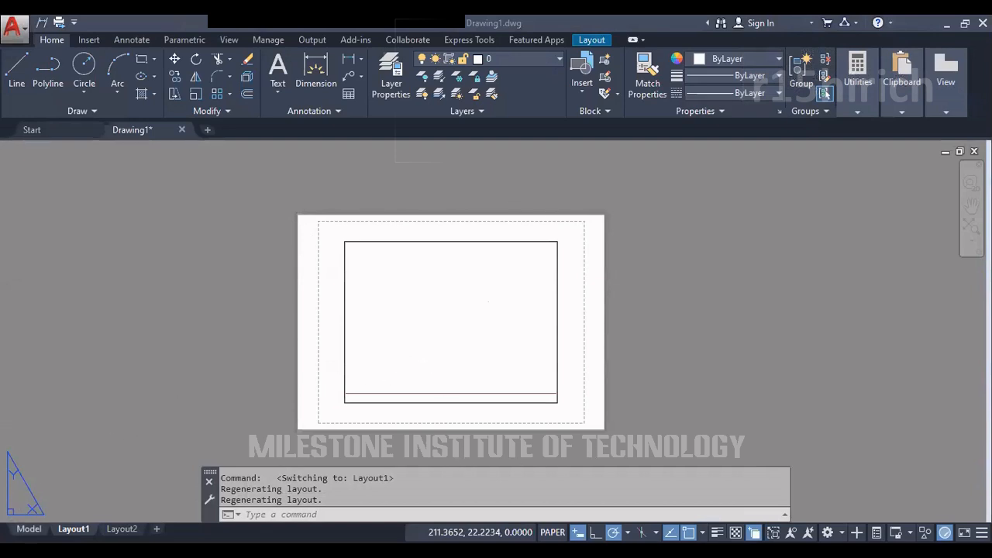
{"action": "mouse_move", "coordinate": [29, 529]}
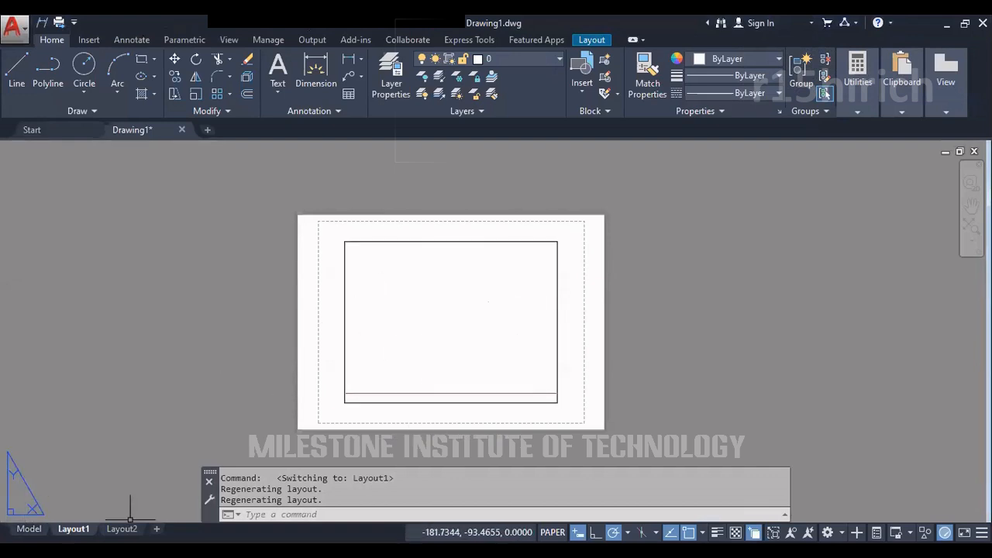
{"action": "left_click", "coordinate": [30, 529]}
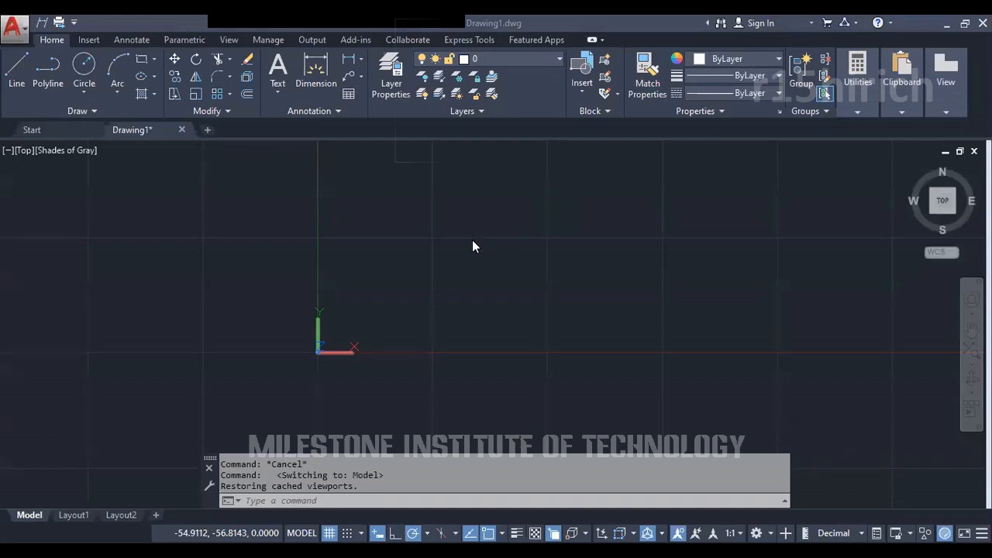
Set the visual style of the Top view to 2D Wireframe
{"action": "left_click", "coordinate": [439, 262]}
{"action": "middle_click_drag", "start_coordinate": [347, 307], "coordinate": [302, 368]}
{"action": "left_click", "coordinate": [66, 153]}
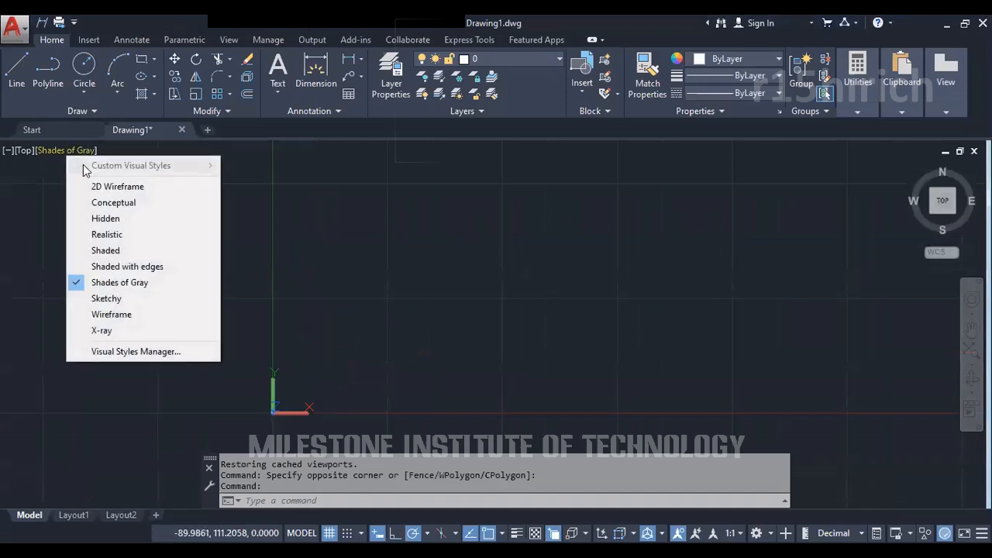
{"action": "left_click", "coordinate": [105, 188]}
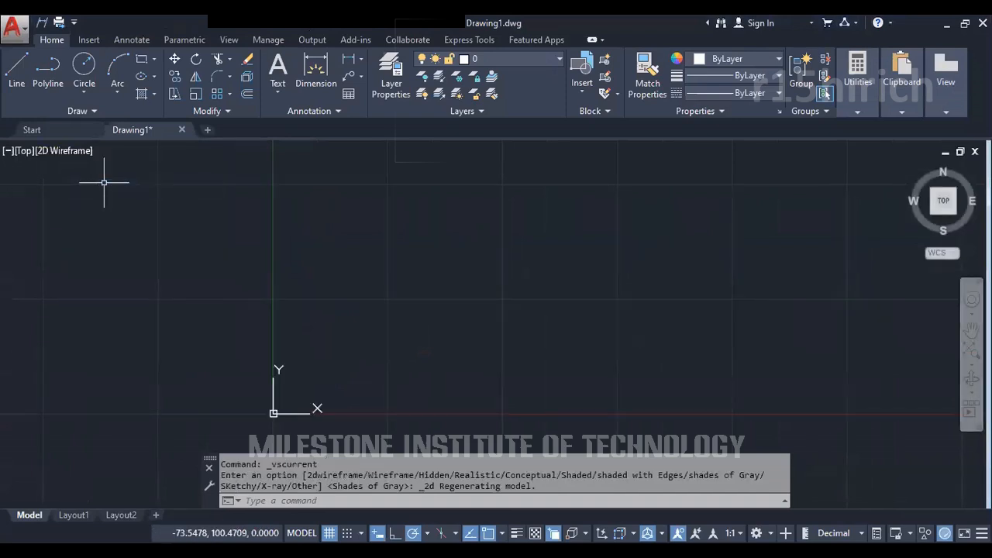
Display Layout1 and Layout2 in turn, and return to model space to compare it with the sheets
{"action": "left_click", "coordinate": [71, 516]}
{"action": "left_click", "coordinate": [122, 529]}
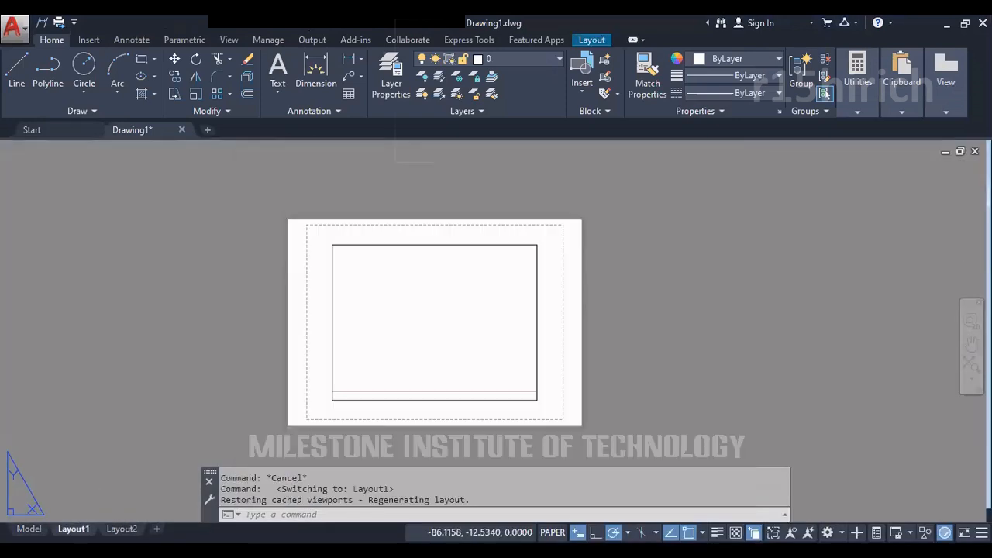
{"action": "left_click", "coordinate": [122, 528]}
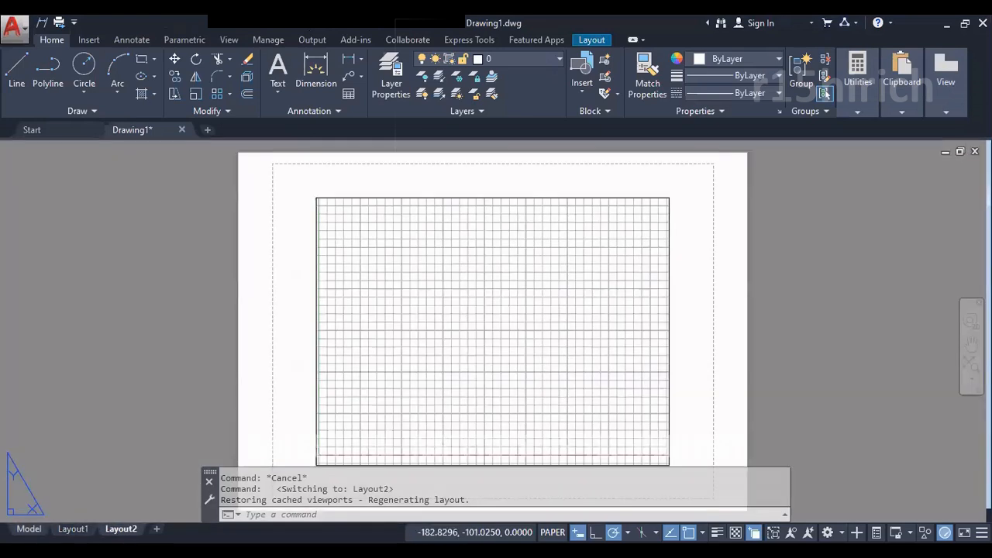
{"action": "left_click", "coordinate": [29, 529]}
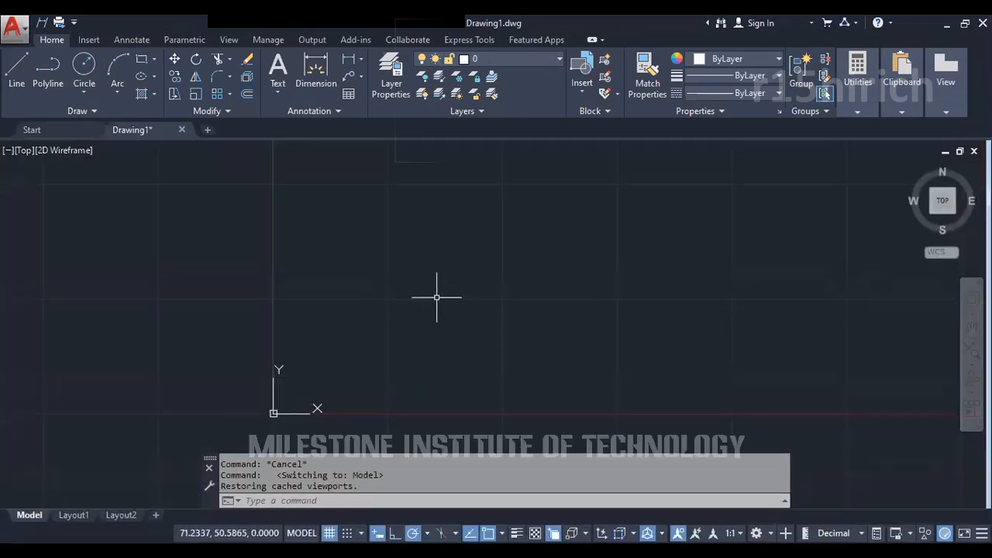
{"action": "middle_click_drag", "start_coordinate": [437, 297], "coordinate": [442, 186]}
{"action": "scroll", "coordinate": [380, 267], "scroll_direction": "down", "scroll_amount": 2}
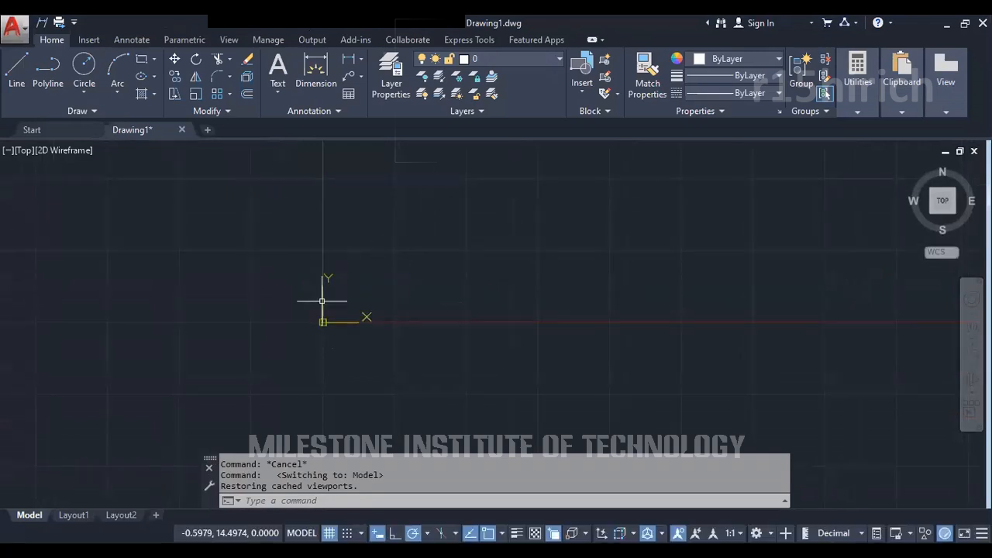
{"action": "scroll", "coordinate": [380, 279], "scroll_direction": "up", "scroll_amount": 2}
{"action": "middle_click_drag", "start_coordinate": [354, 306], "coordinate": [341, 338]}
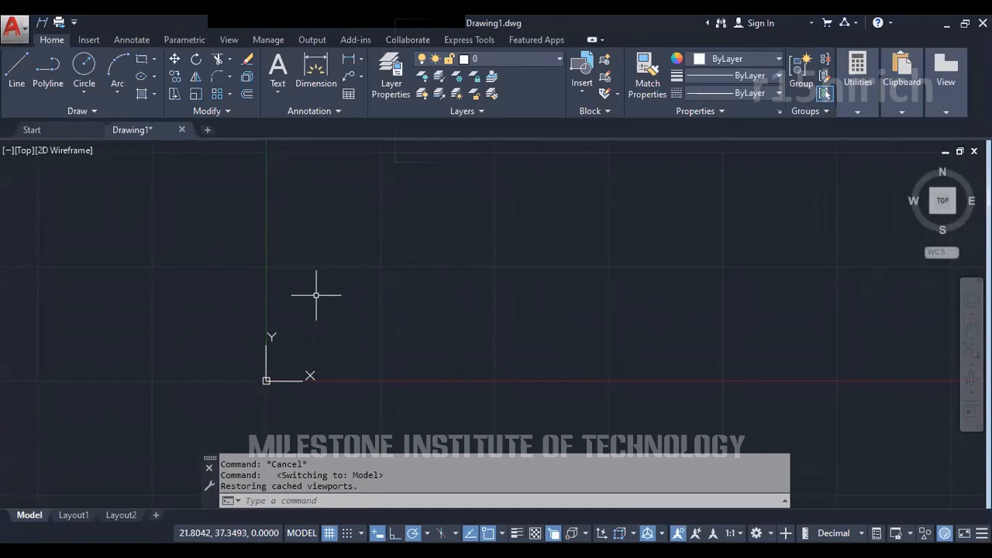
Revisit both layouts, examine the whole Layout2 sheet with its viewport, and go back to model space
{"action": "left_click", "coordinate": [70, 516]}
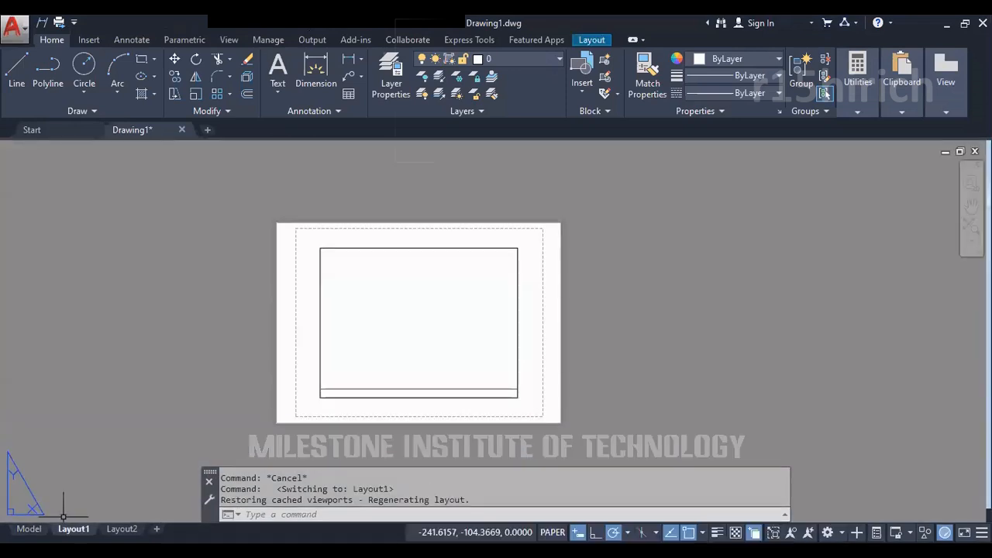
{"action": "left_click", "coordinate": [121, 529]}
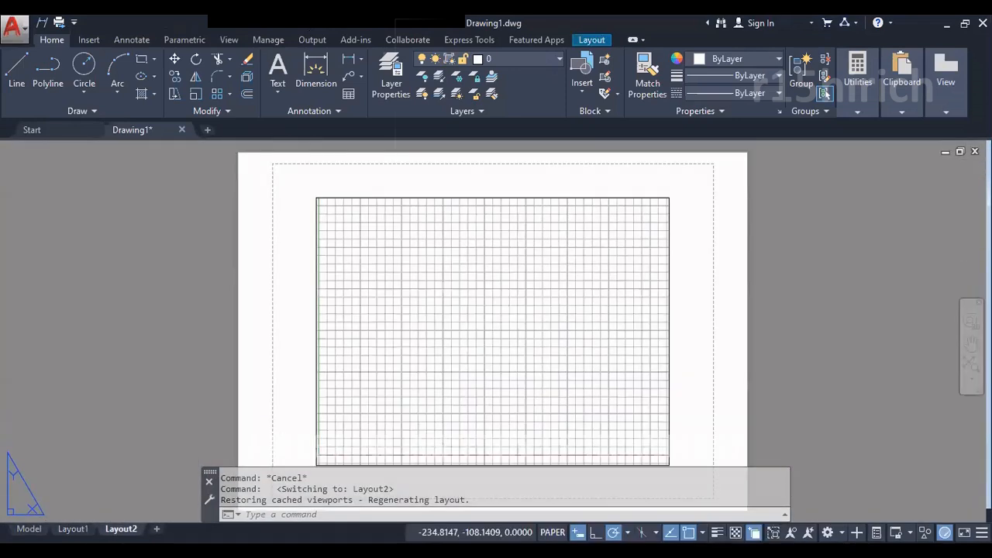
{"action": "scroll", "coordinate": [288, 329], "scroll_direction": "down", "scroll_amount": 2}
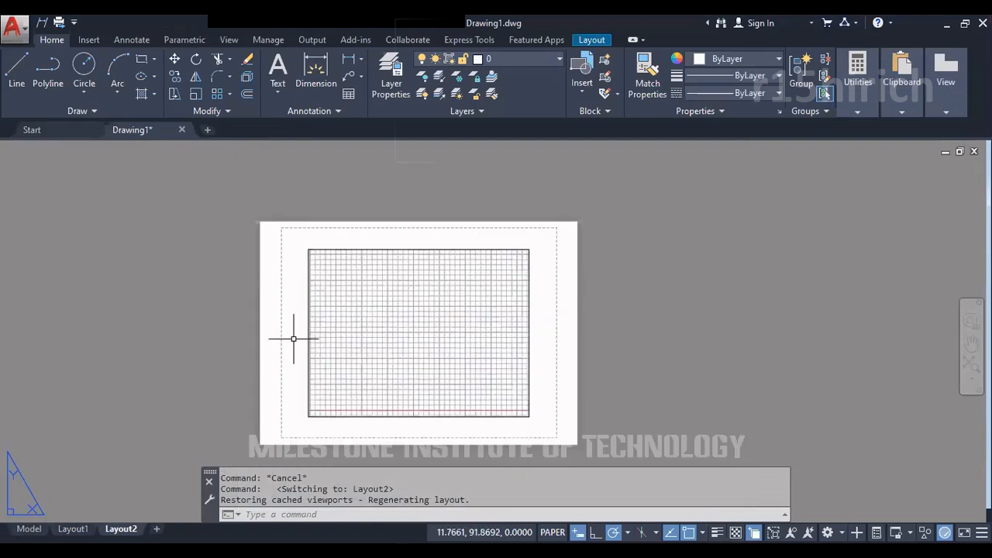
{"action": "middle_click_drag", "start_coordinate": [294, 357], "coordinate": [329, 313]}
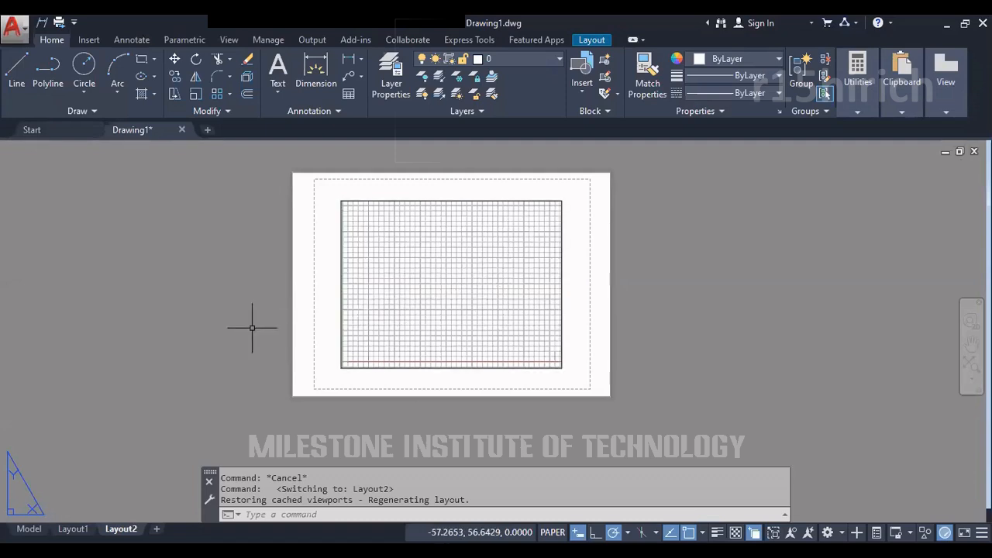
{"action": "left_click", "coordinate": [29, 529]}
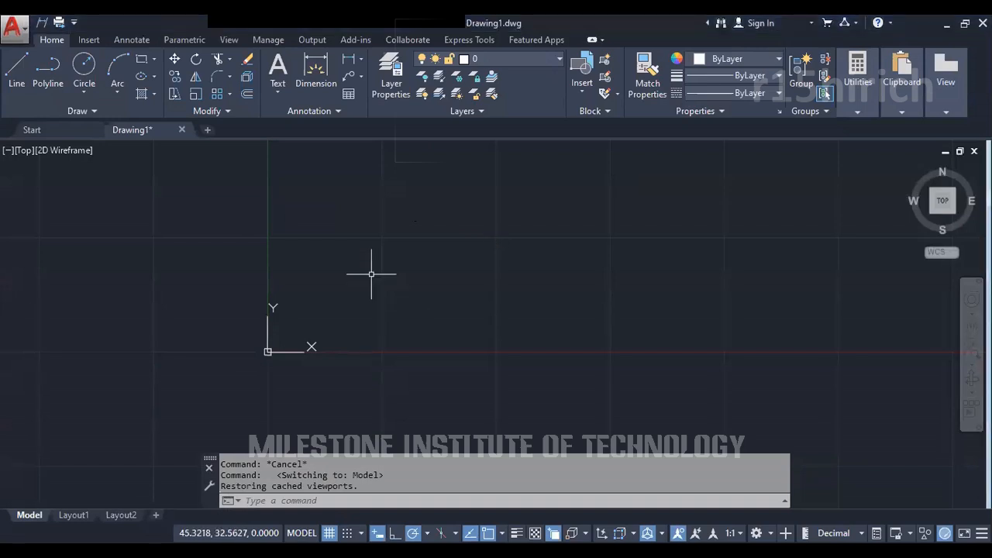
Examine the model space origin in plan, and switch to the paper space of Layout1
{"action": "middle_click_drag", "start_coordinate": [444, 288], "coordinate": [534, 292]}
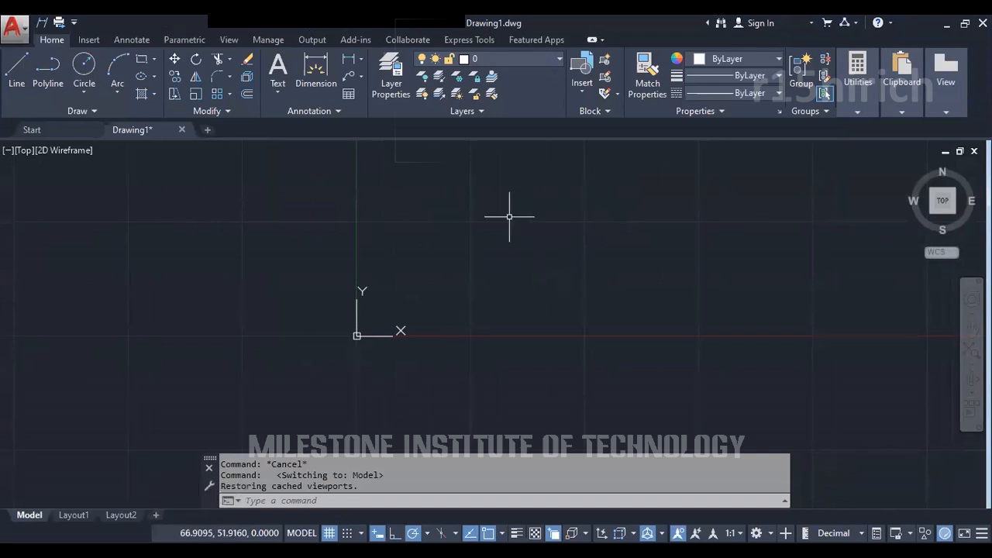
{"action": "middle_click_drag", "start_coordinate": [509, 216], "coordinate": [498, 251]}
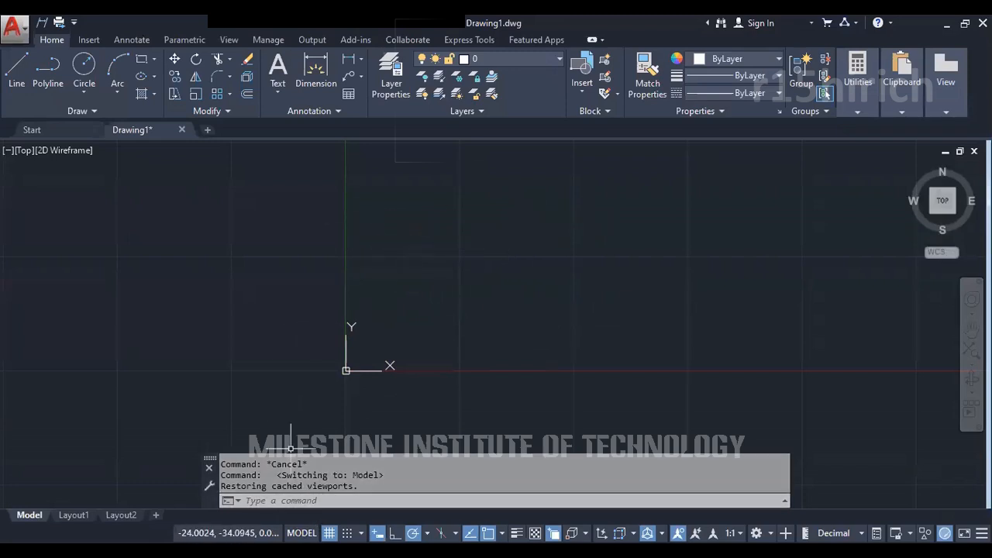
{"action": "left_click", "coordinate": [74, 514]}
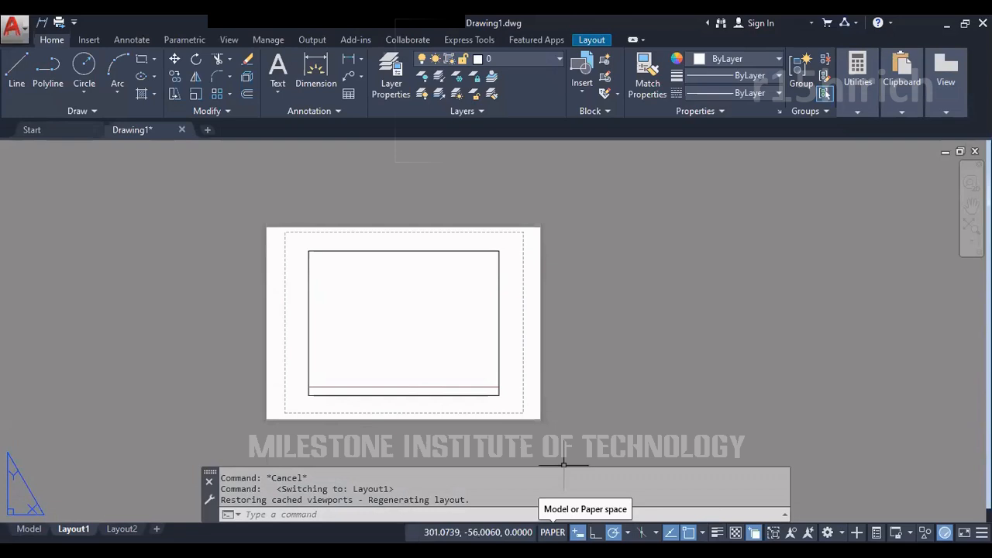
{"action": "middle_click_drag", "start_coordinate": [450, 376], "coordinate": [524, 367]}
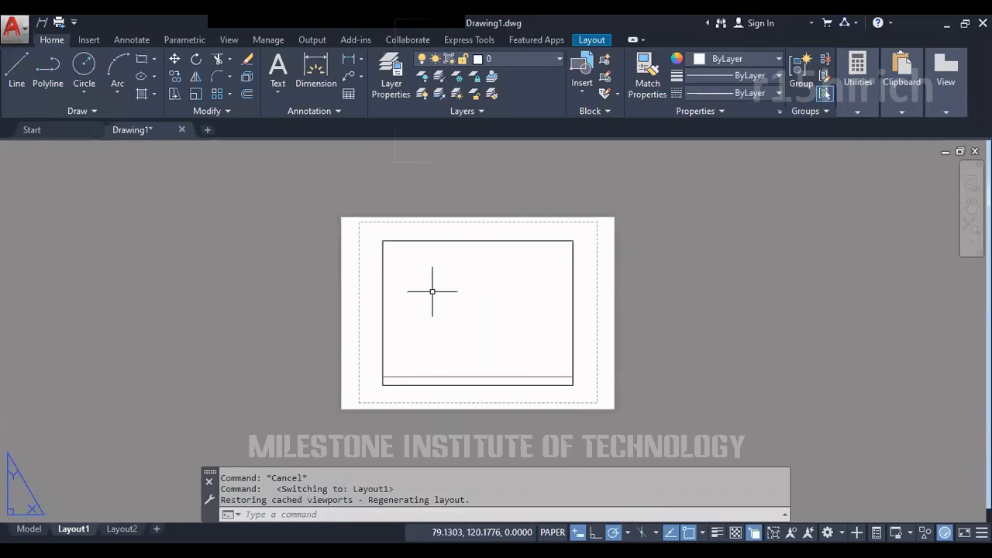
In model space, draw a small square in the positive XY quadrant and a larger circle around it from the square's centre
{"action": "left_click", "coordinate": [29, 528]}
{"action": "scroll", "coordinate": [392, 310], "scroll_direction": "up", "scroll_amount": 2}
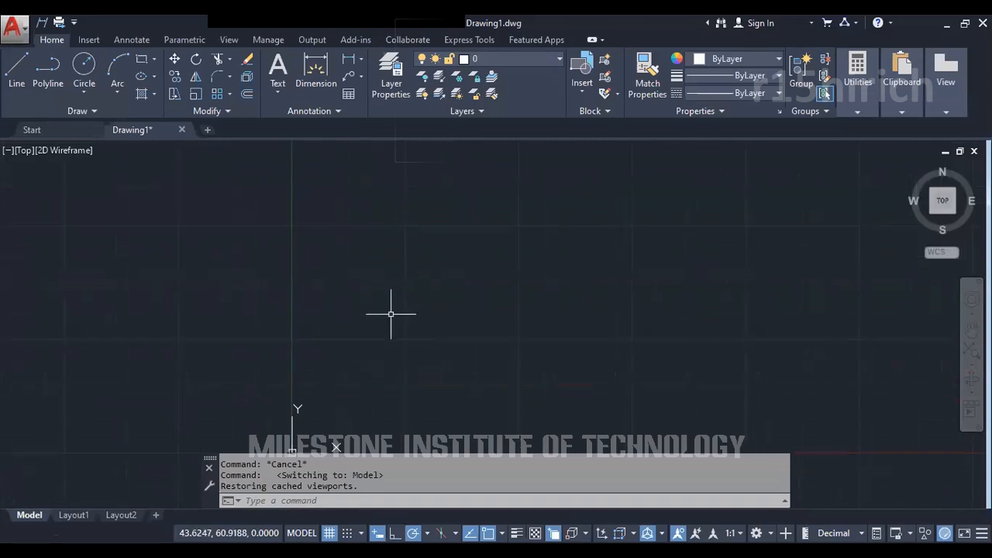
{"action": "type", "text": "rec"}
{"action": "key", "text": "Return"}
{"action": "left_click", "coordinate": [384, 364]}
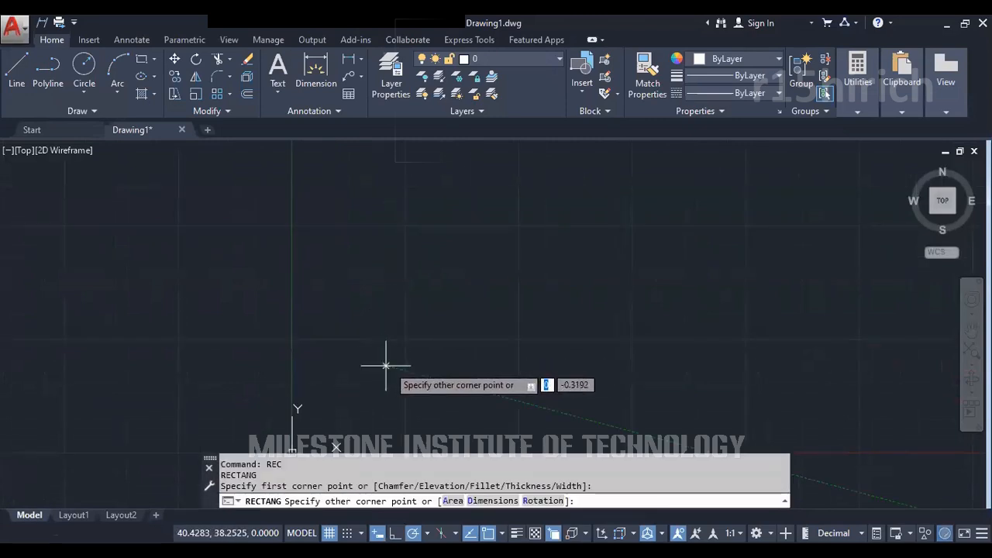
{"action": "left_click", "coordinate": [436, 313]}
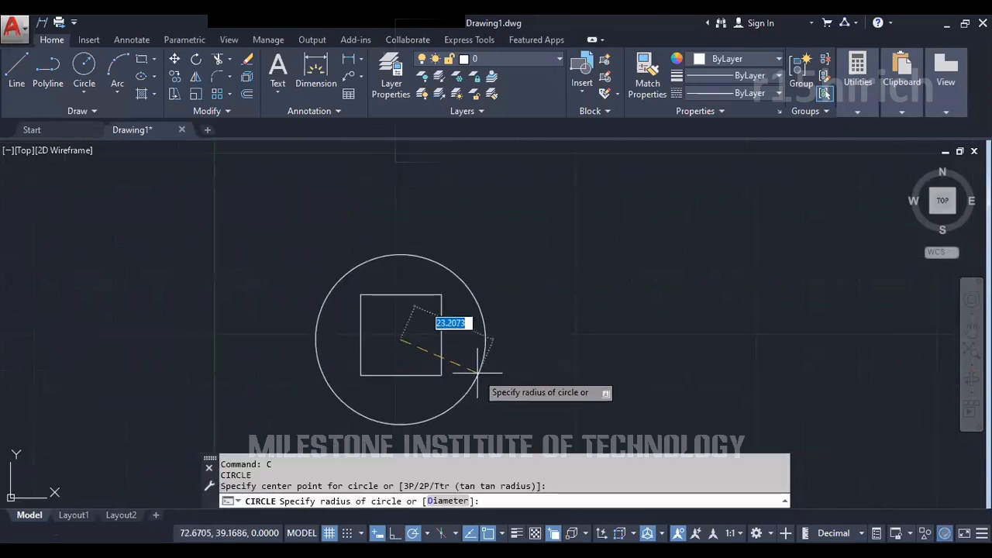
{"action": "left_click", "coordinate": [476, 366]}
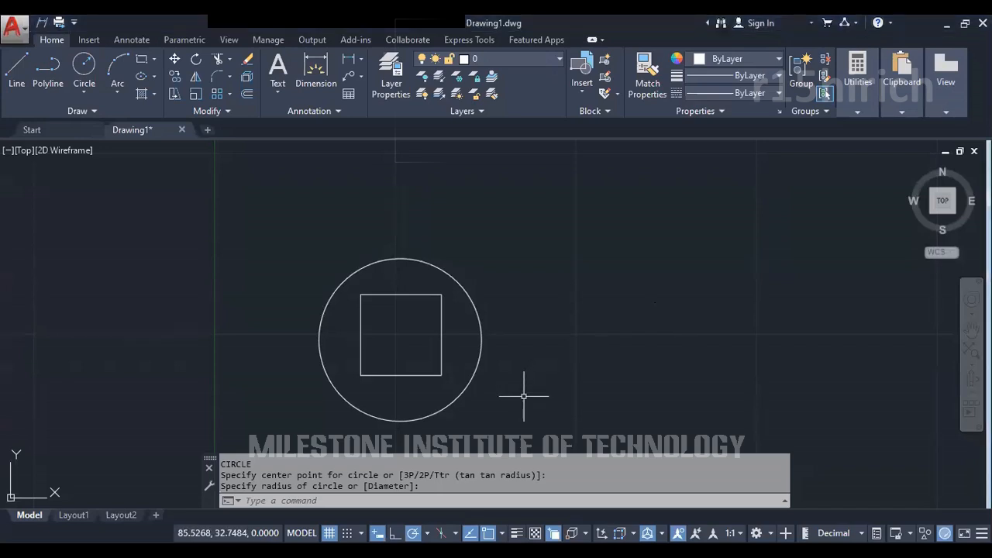
Open Layout1 to check how the square and circle appear on its sheet
{"action": "middle_click_drag", "start_coordinate": [435, 360], "coordinate": [443, 357]}
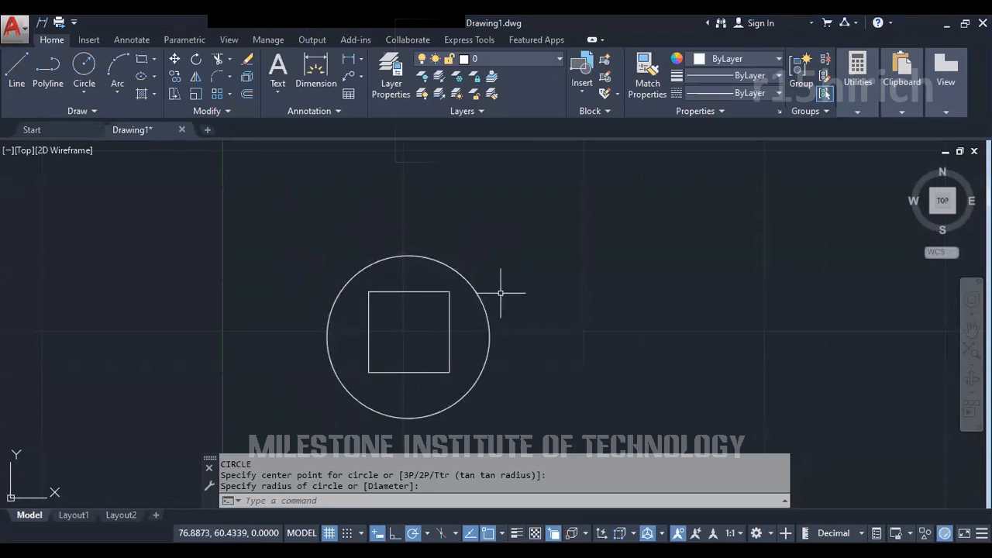
{"action": "middle_click_drag", "start_coordinate": [250, 394], "coordinate": [222, 354]}
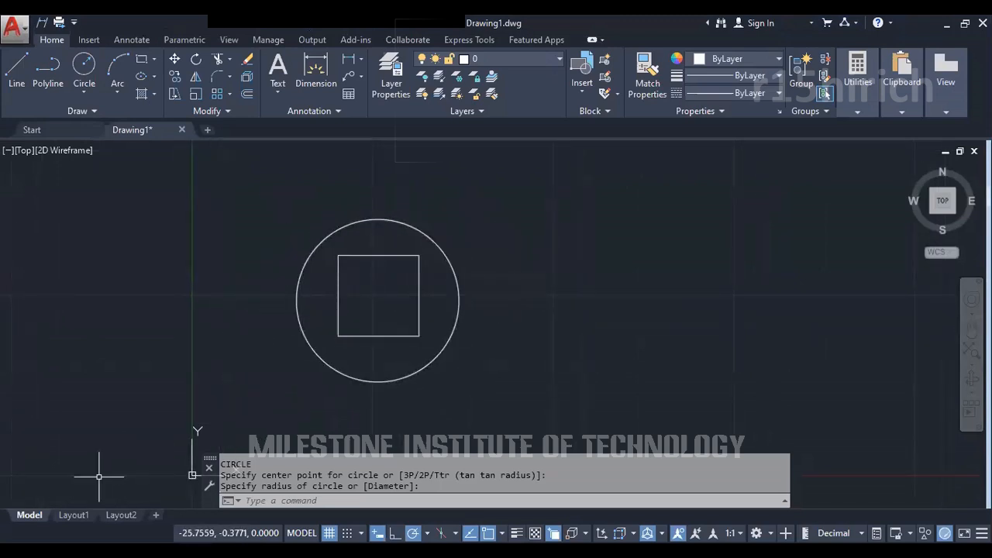
{"action": "left_click", "coordinate": [78, 515]}
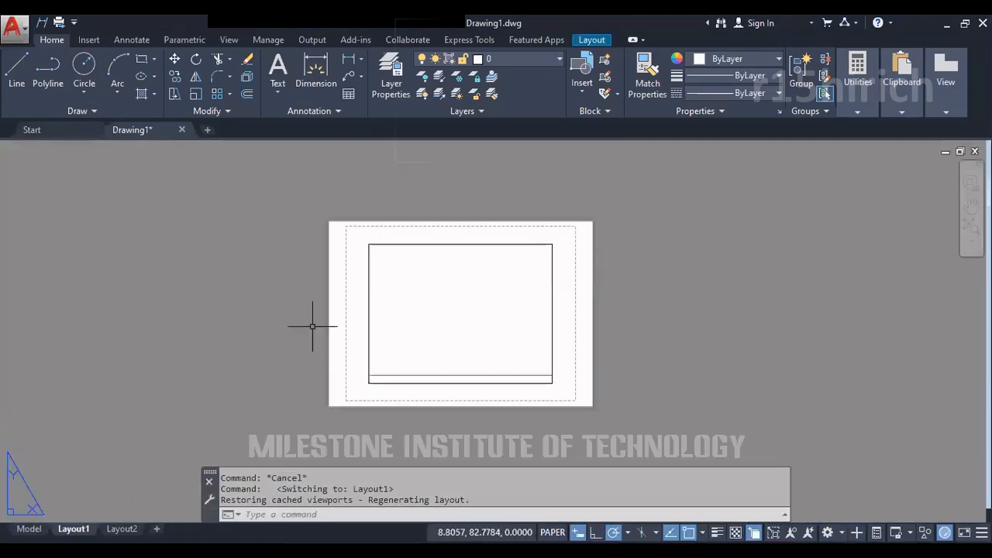
On the Layout1 sheet, stretch the viewport's upper-left corner out to the matching corner of the dashed printable area
{"action": "left_click", "coordinate": [369, 294]}
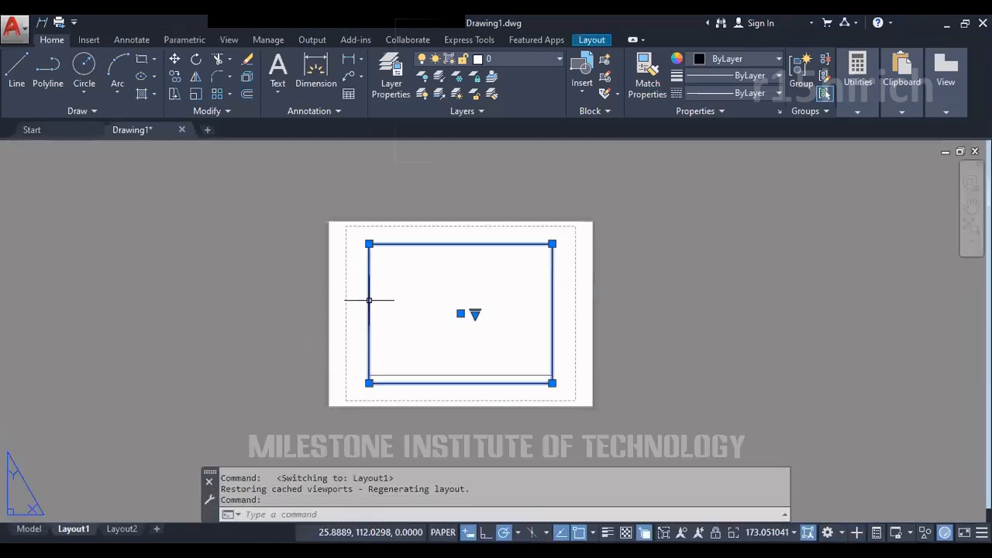
{"action": "scroll", "coordinate": [369, 237], "scroll_direction": "up", "scroll_amount": 2}
{"action": "left_click", "coordinate": [368, 247]}
{"action": "scroll", "coordinate": [329, 223], "scroll_direction": "up", "scroll_amount": 3}
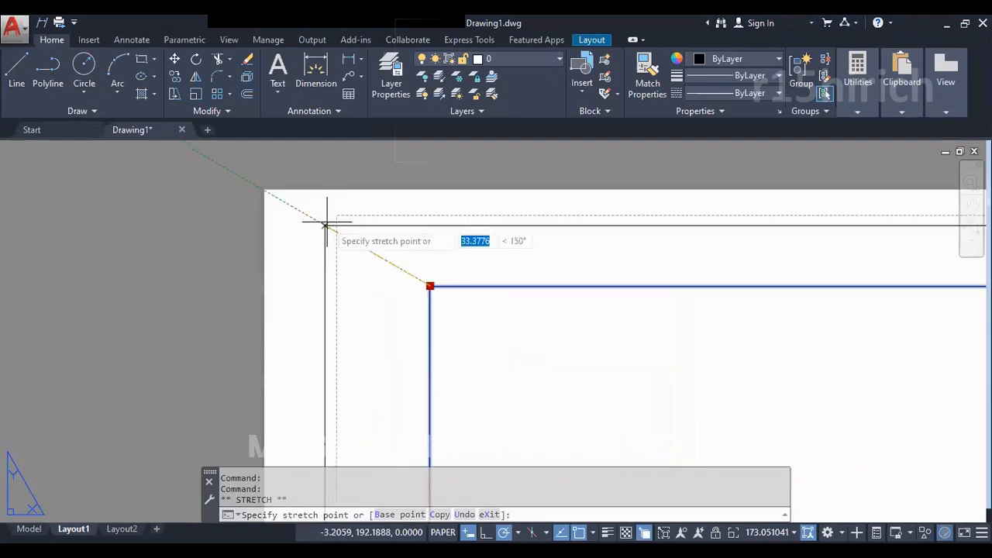
{"action": "left_click", "coordinate": [340, 217]}
{"action": "scroll", "coordinate": [287, 194], "scroll_direction": "down", "scroll_amount": 4}
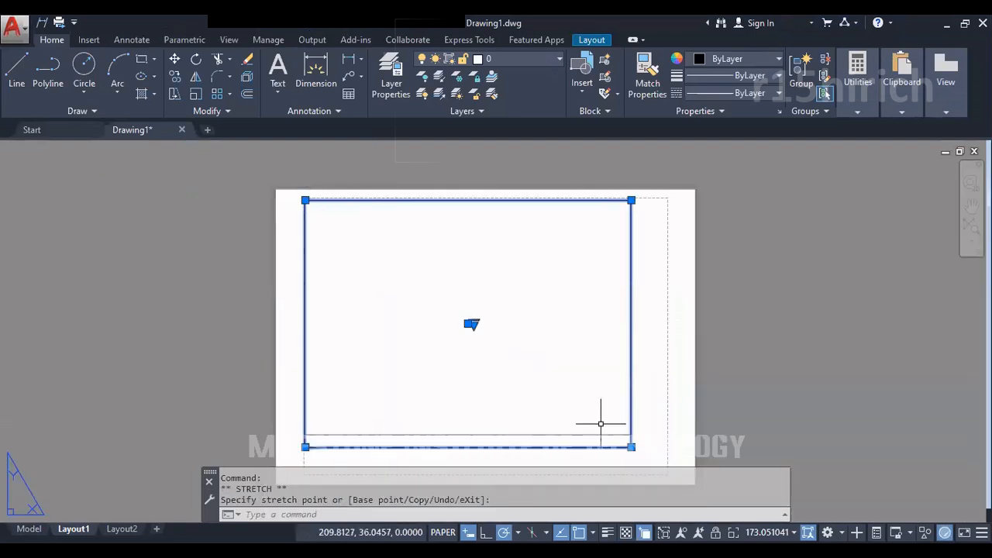
Stretch the viewport's lower-right corner out to the matching corner of the dashed printable area
{"action": "middle_click_drag", "start_coordinate": [597, 421], "coordinate": [520, 305]}
{"action": "scroll", "coordinate": [520, 305], "scroll_direction": "up", "scroll_amount": 2}
{"action": "left_click", "coordinate": [547, 326]}
{"action": "scroll", "coordinate": [587, 348], "scroll_direction": "up", "scroll_amount": 3}
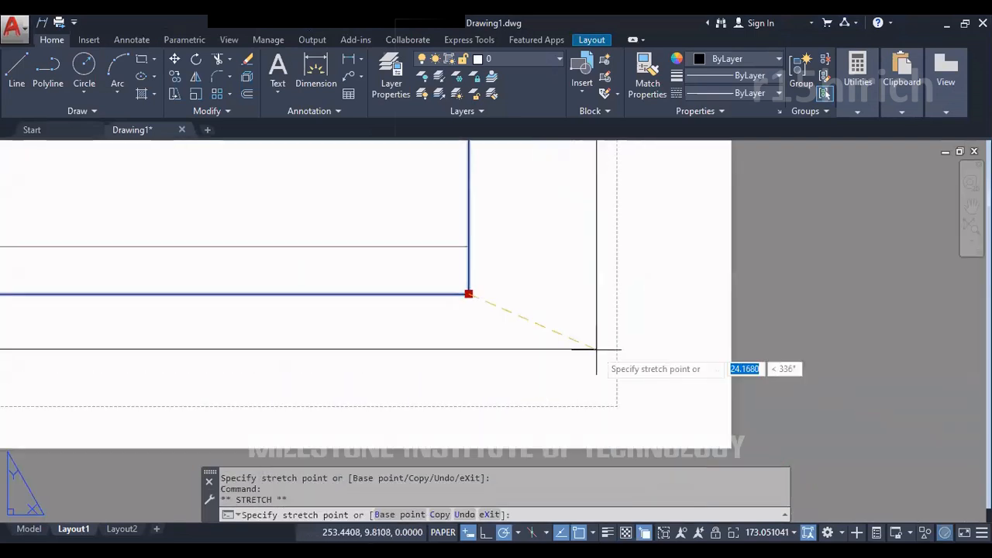
{"action": "left_click", "coordinate": [616, 402]}
{"action": "scroll", "coordinate": [613, 403], "scroll_direction": "down", "scroll_amount": 2}
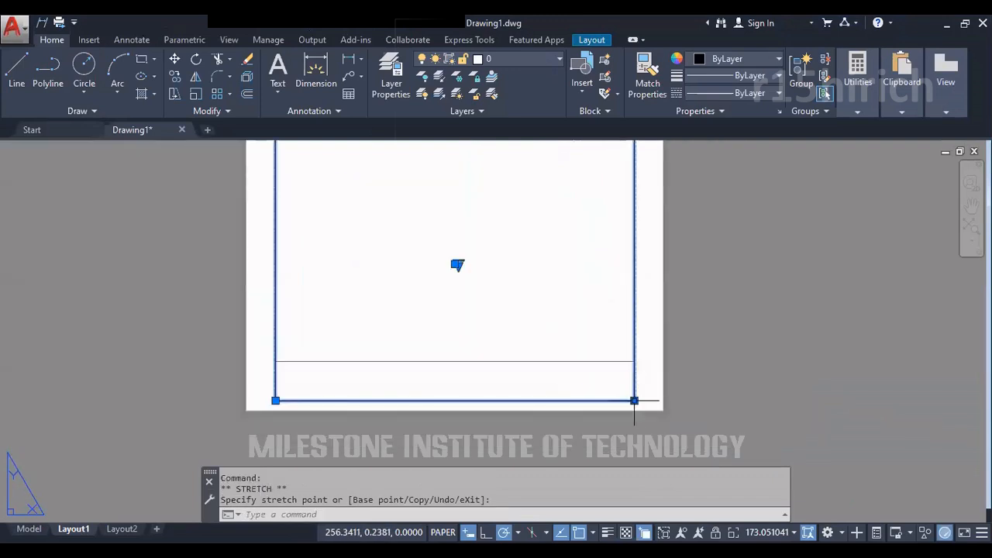
{"action": "scroll", "coordinate": [528, 377], "scroll_direction": "down", "scroll_amount": 1}
{"action": "middle_click_drag", "start_coordinate": [514, 362], "coordinate": [520, 297]}
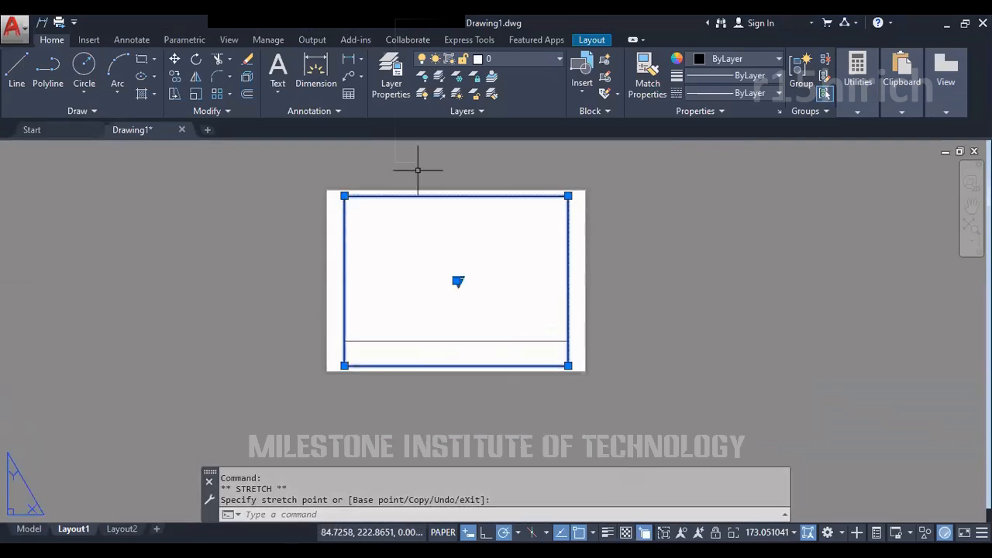
Within the Layout1 viewport, fit the square and circle into view with the grid turned off, and return to paper space
{"action": "left_click", "coordinate": [443, 533]}
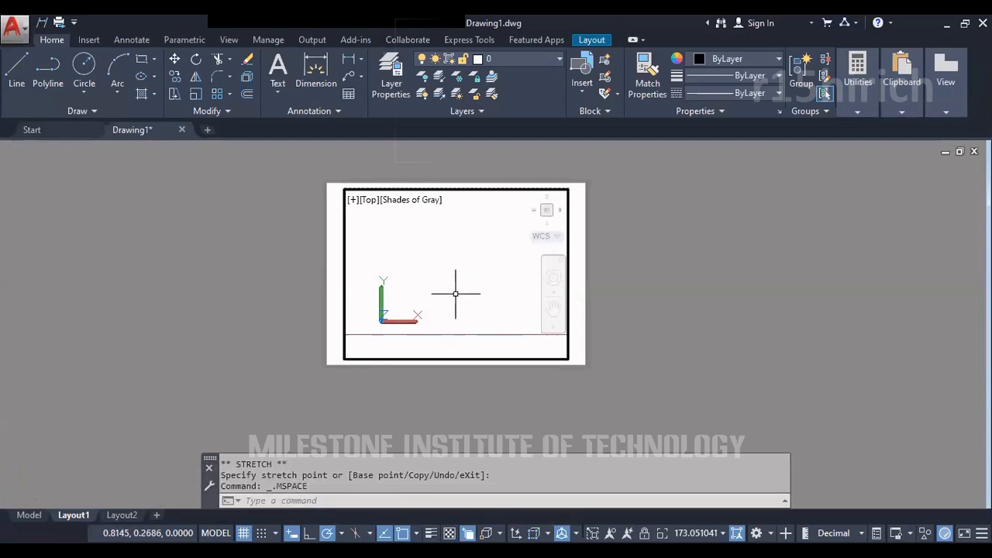
{"action": "scroll", "coordinate": [456, 294], "scroll_direction": "down", "scroll_amount": 4}
{"action": "scroll", "coordinate": [505, 241], "scroll_direction": "up", "scroll_amount": 2}
{"action": "scroll", "coordinate": [506, 242], "scroll_direction": "up", "scroll_amount": 5}
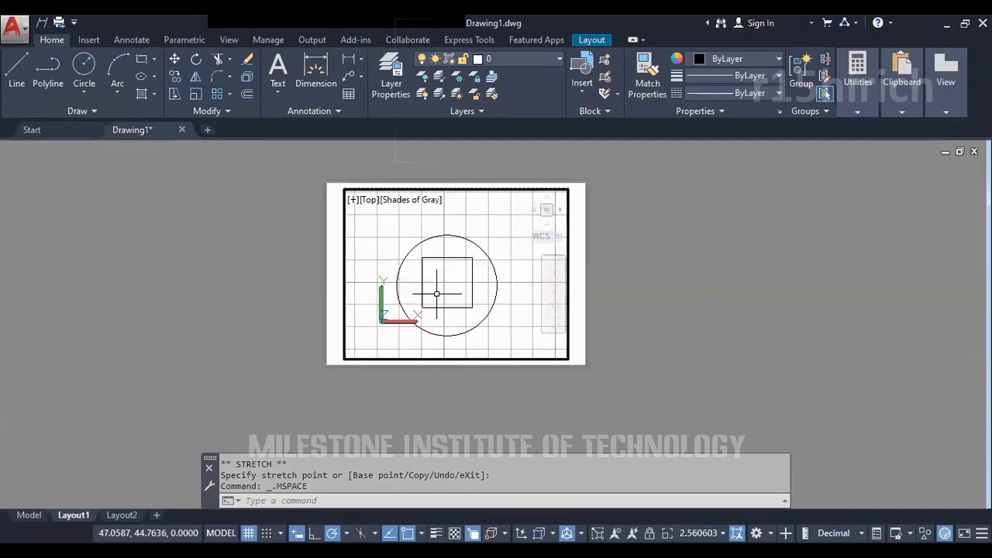
{"action": "key", "text": "F7"}
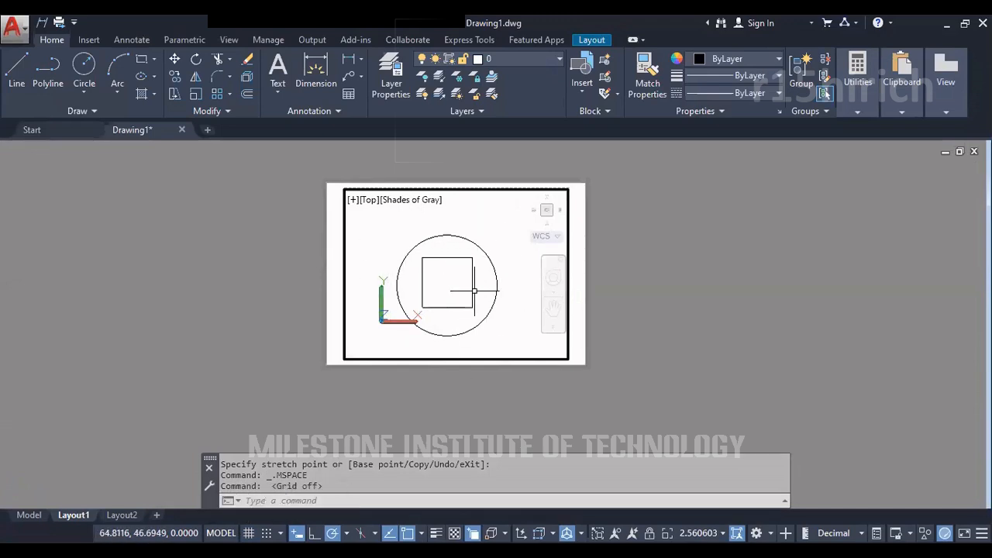
{"action": "double_click", "coordinate": [324, 434]}
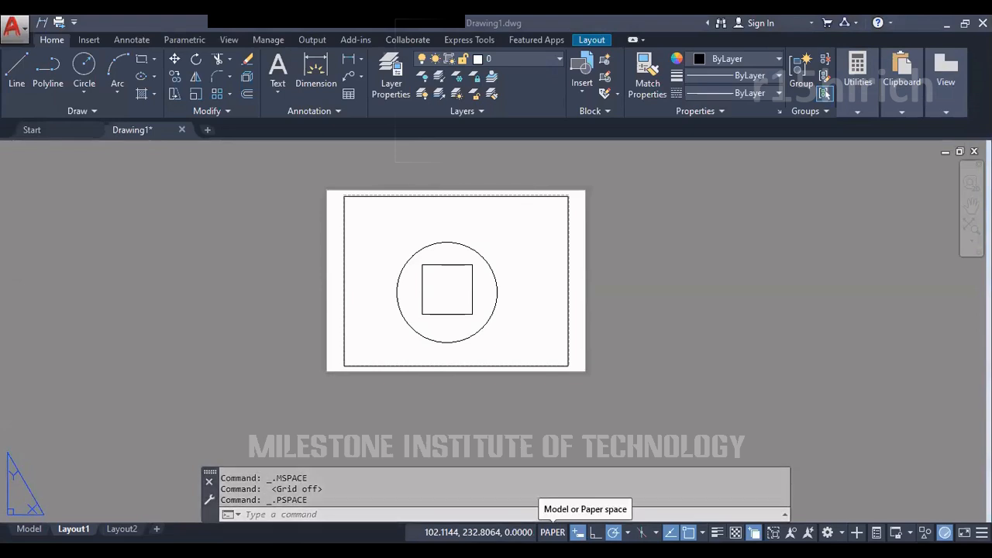
Examine the Layout1 sheet with the square and circle inside its viewport from nearer and farther
{"action": "scroll", "coordinate": [480, 311], "scroll_direction": "down", "scroll_amount": 2}
{"action": "scroll", "coordinate": [481, 306], "scroll_direction": "up", "scroll_amount": 2}
{"action": "scroll", "coordinate": [446, 321], "scroll_direction": "down", "scroll_amount": 2}
{"action": "scroll", "coordinate": [449, 322], "scroll_direction": "up", "scroll_amount": 2}
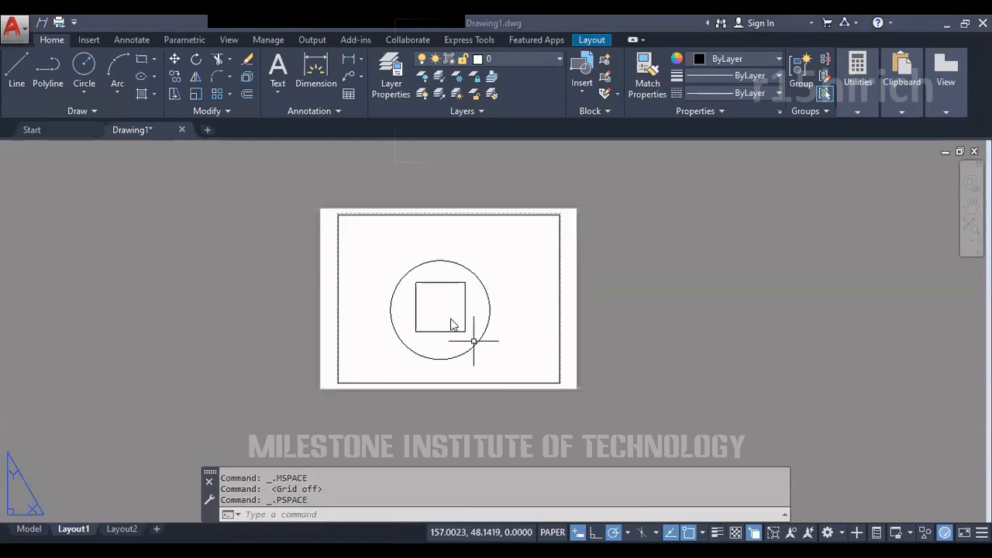
{"action": "scroll", "coordinate": [414, 288], "scroll_direction": "up", "scroll_amount": 2}
{"action": "scroll", "coordinate": [450, 310], "scroll_direction": "down", "scroll_amount": 2}
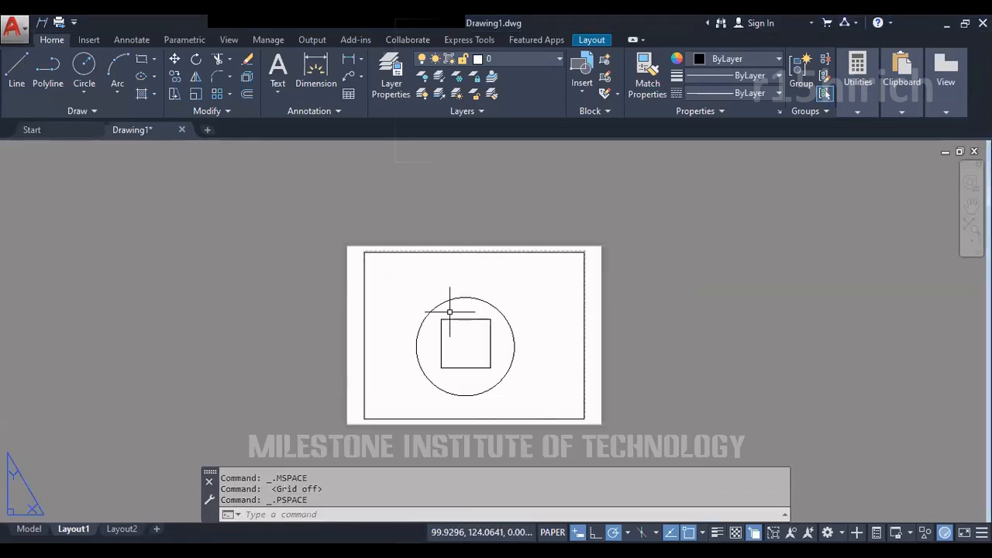
{"action": "scroll", "coordinate": [440, 349], "scroll_direction": "down", "scroll_amount": 2}
{"action": "scroll", "coordinate": [440, 348], "scroll_direction": "up", "scroll_amount": 2}
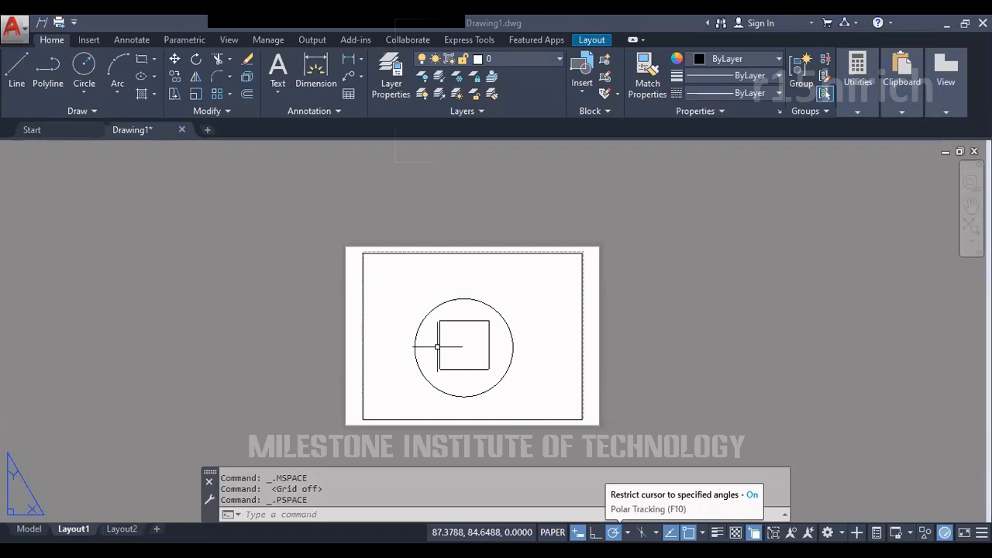
Review the Snap and Grid options in the Drafting Settings and close them without changes
{"action": "left_click", "coordinate": [627, 532]}
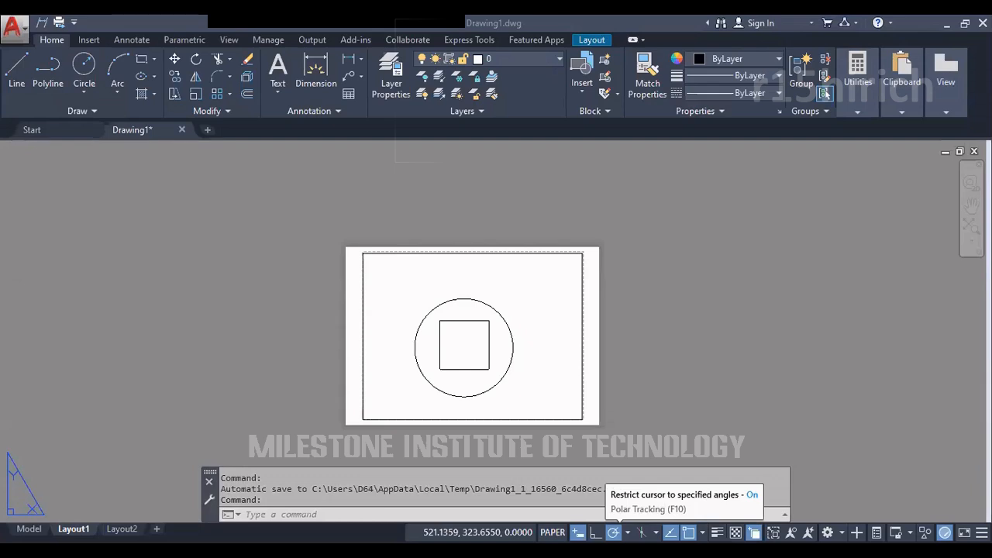
{"action": "left_click", "coordinate": [627, 532]}
{"action": "left_click", "coordinate": [627, 533]}
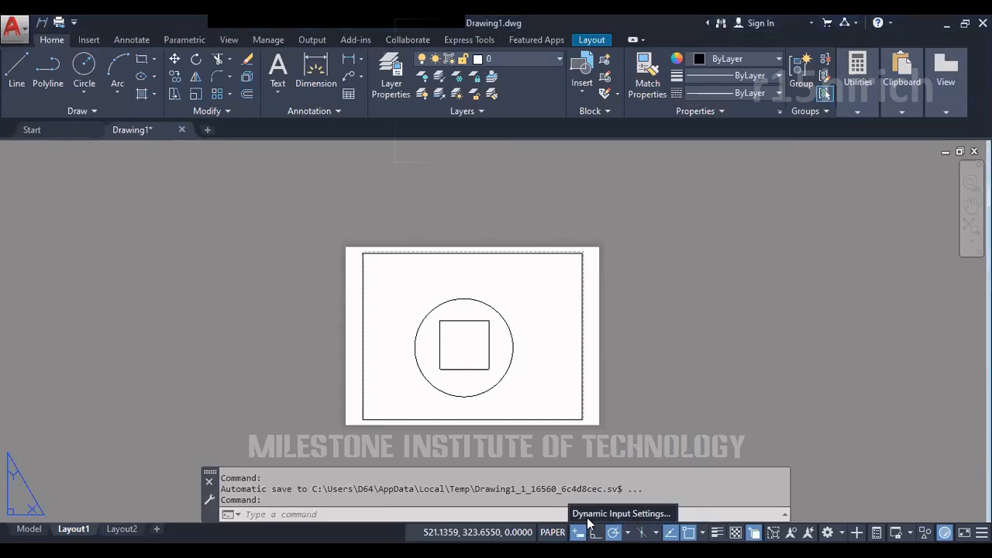
{"action": "left_click", "coordinate": [597, 514]}
{"action": "left_click", "coordinate": [361, 147]}
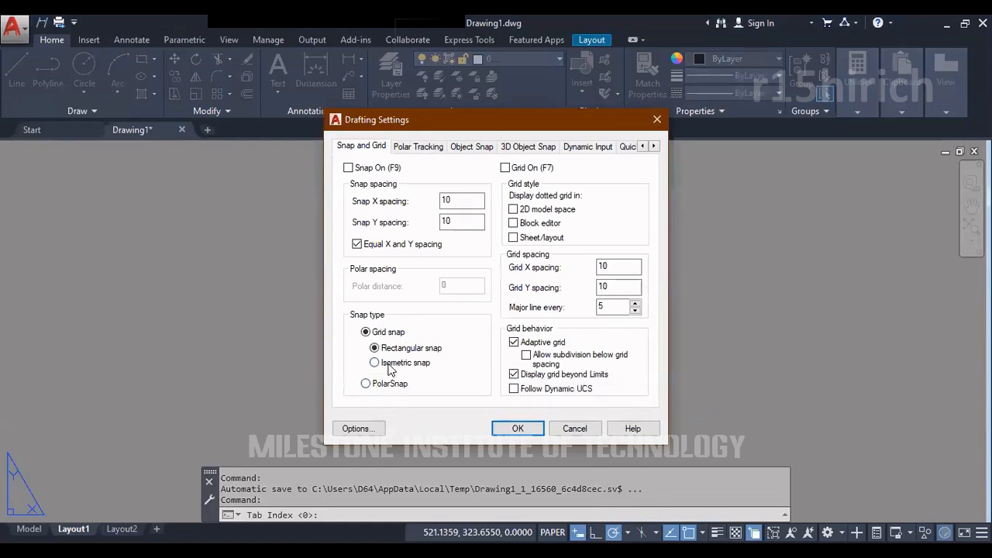
{"action": "left_click", "coordinate": [573, 430]}
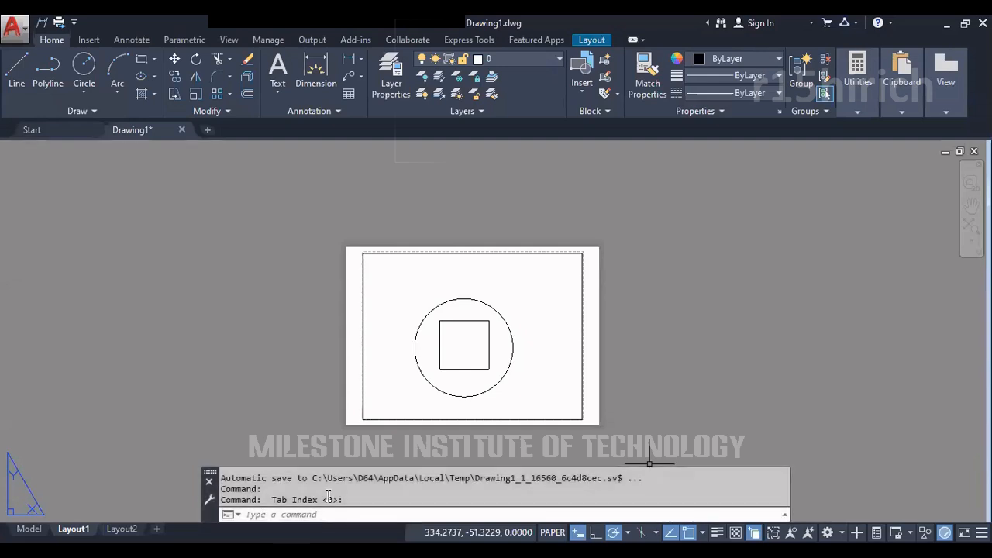
In model space, add a linear dimension to the square's bottom edge between its snapped corners, placed below the edge
{"action": "left_click", "coordinate": [29, 528]}
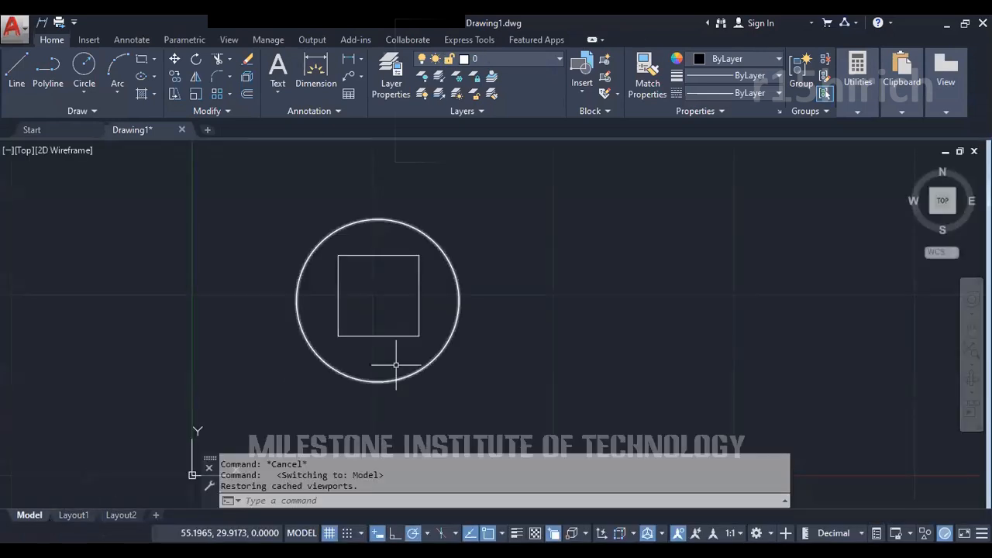
{"action": "middle_click_drag", "start_coordinate": [432, 396], "coordinate": [310, 393]}
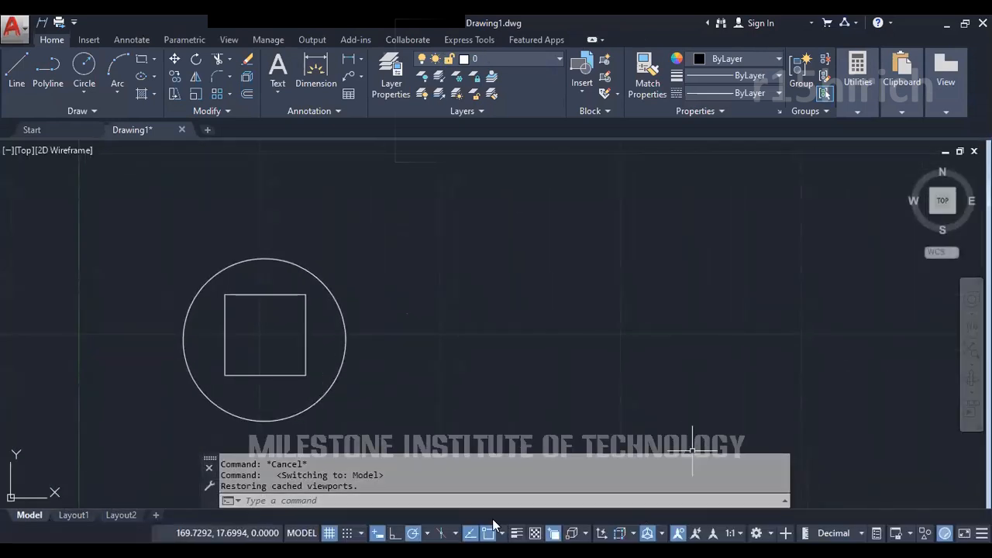
{"action": "middle_click_drag", "start_coordinate": [503, 330], "coordinate": [438, 331]}
{"action": "mouse_move", "coordinate": [374, 332]}
{"action": "middle_mouse_down"}
{"action": "mouse_move", "coordinate": [390, 323]}
{"action": "mouse_move", "coordinate": [496, 328]}
{"action": "middle_mouse_up"}
{"action": "scroll", "coordinate": [411, 341], "scroll_direction": "up", "scroll_amount": 2}
{"action": "middle_click_drag", "start_coordinate": [411, 341], "coordinate": [545, 324]}
{"action": "middle_click_drag", "start_coordinate": [447, 356], "coordinate": [462, 305]}
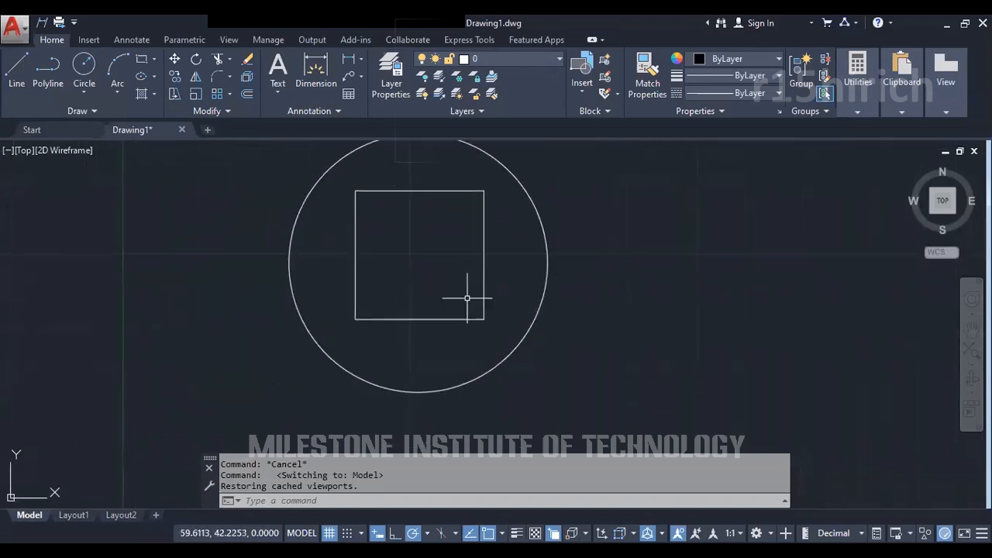
{"action": "scroll", "coordinate": [379, 322], "scroll_direction": "up", "scroll_amount": 2}
{"action": "middle_click_drag", "start_coordinate": [343, 283], "coordinate": [344, 315]}
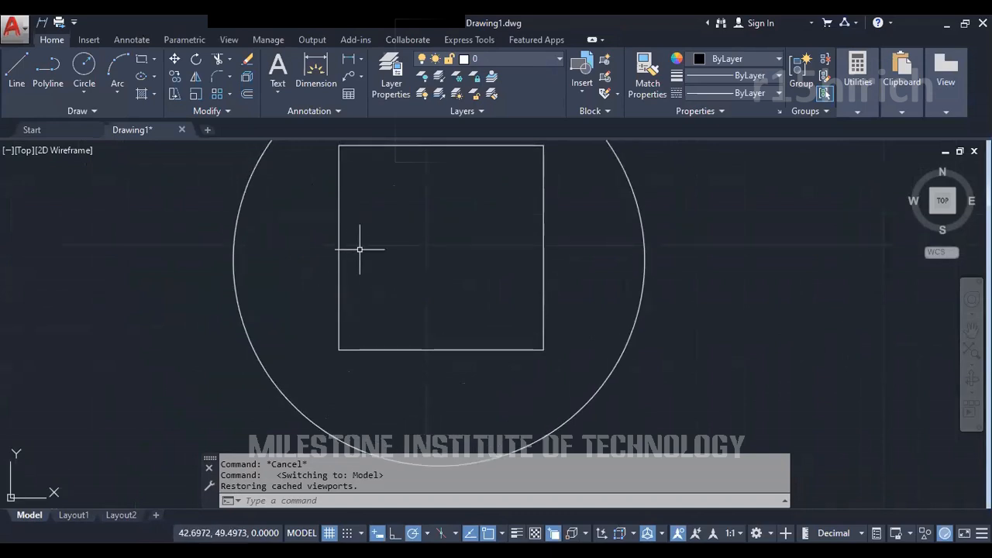
{"action": "left_click", "coordinate": [348, 60]}
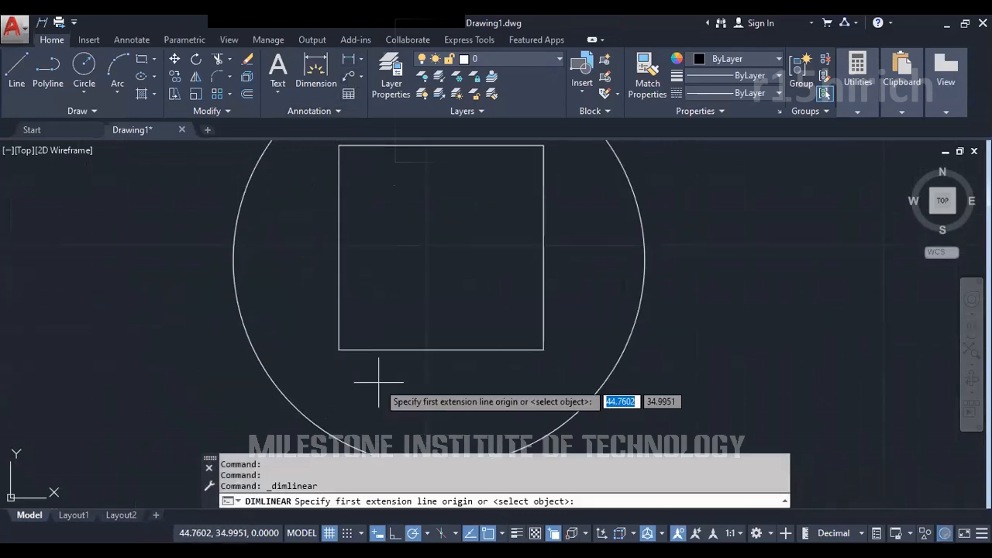
{"action": "scroll", "coordinate": [357, 381], "scroll_direction": "up", "scroll_amount": 2}
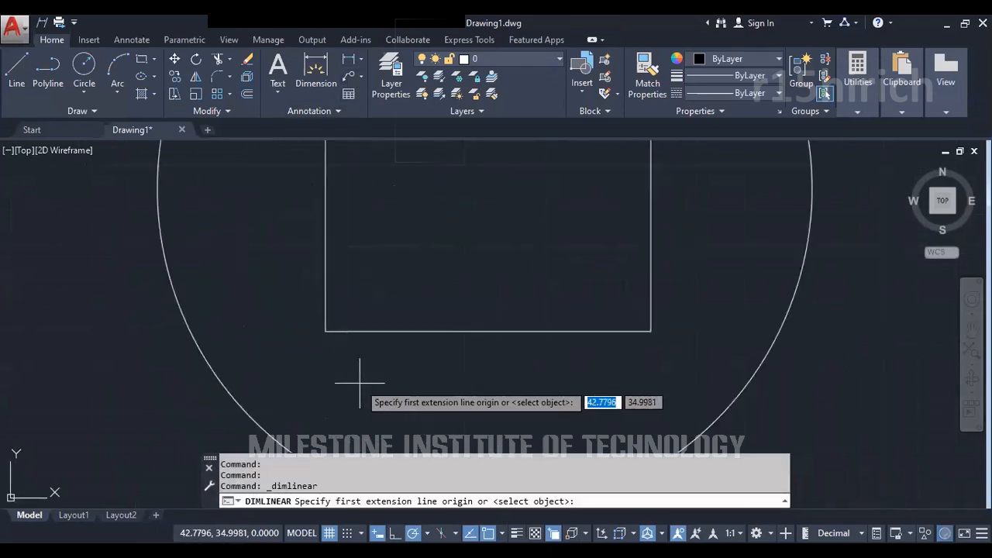
{"action": "left_click", "coordinate": [326, 331]}
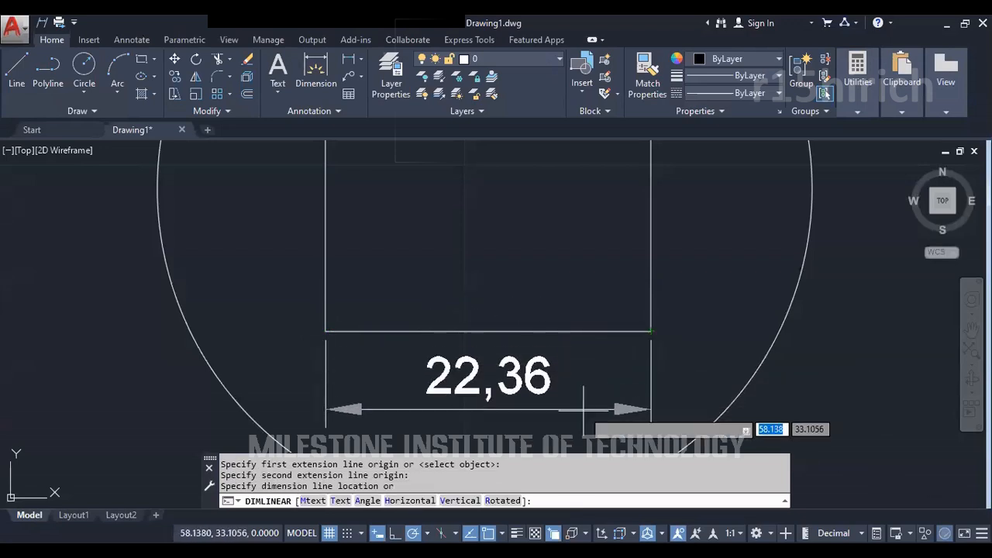
{"action": "left_click", "coordinate": [587, 421]}
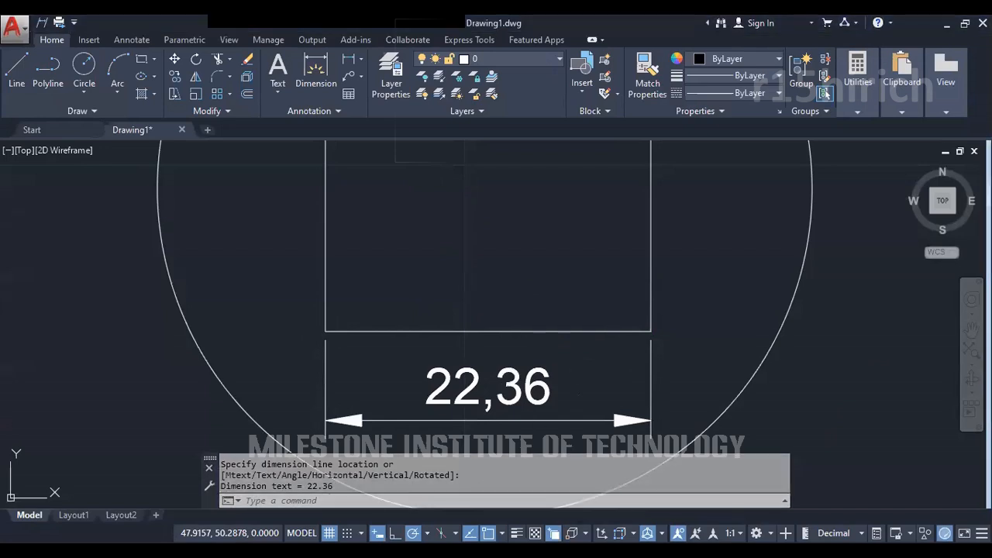
Turn object snap off and add a linear dimension by eye along the square's top edge, placed above it
{"action": "left_click", "coordinate": [489, 534]}
{"action": "scroll", "coordinate": [456, 391], "scroll_direction": "down", "scroll_amount": 4}
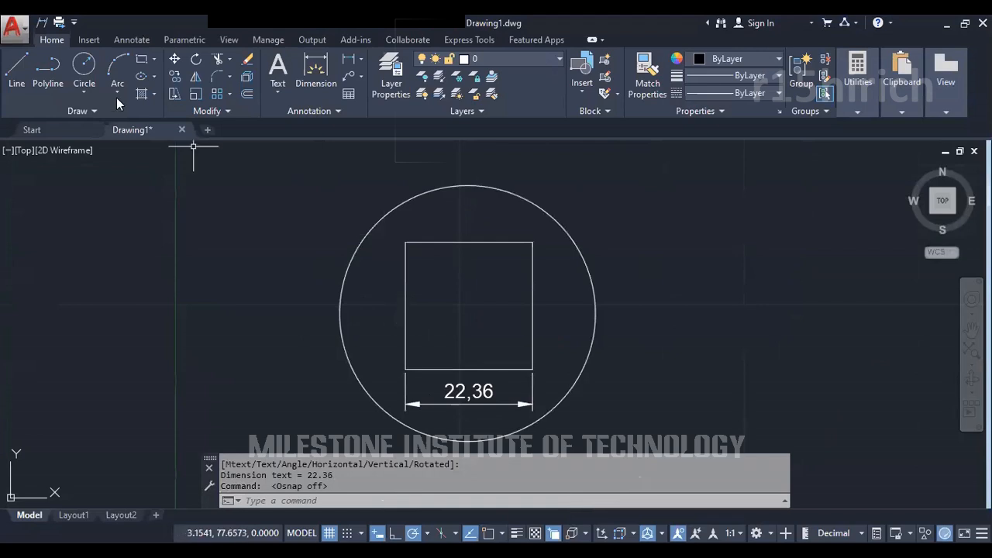
{"action": "left_click", "coordinate": [316, 73]}
{"action": "scroll", "coordinate": [425, 236], "scroll_direction": "up", "scroll_amount": 2}
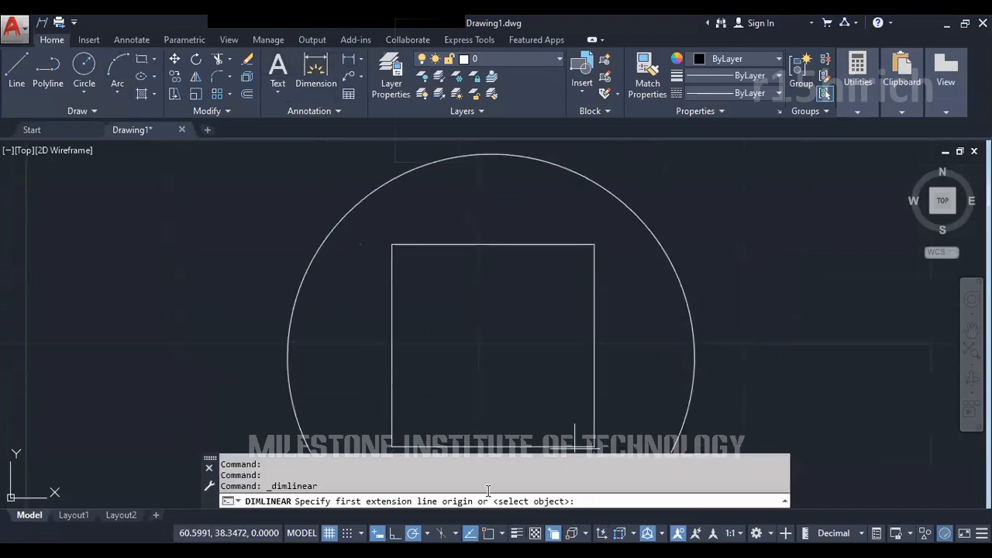
{"action": "middle_click_drag", "start_coordinate": [428, 290], "coordinate": [428, 312]}
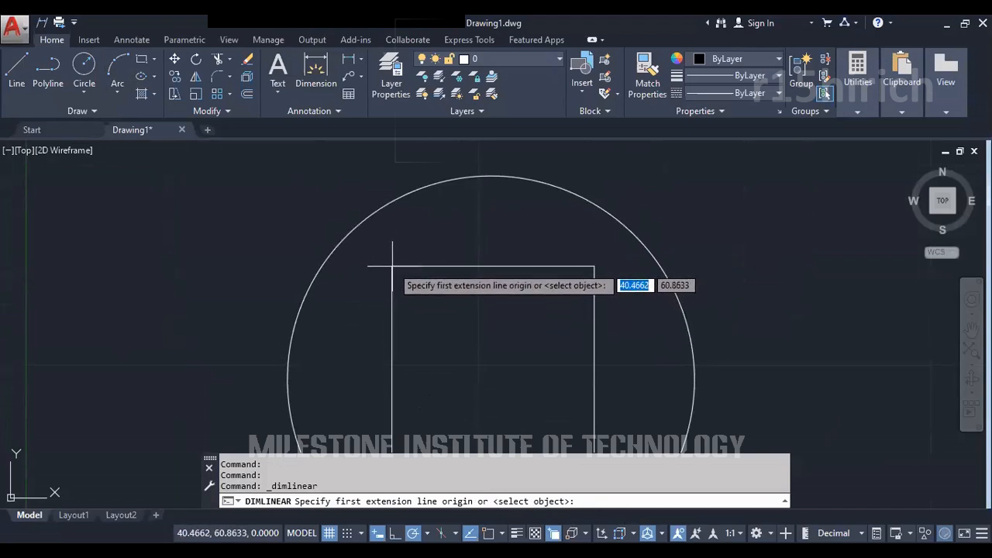
{"action": "left_click", "coordinate": [391, 266]}
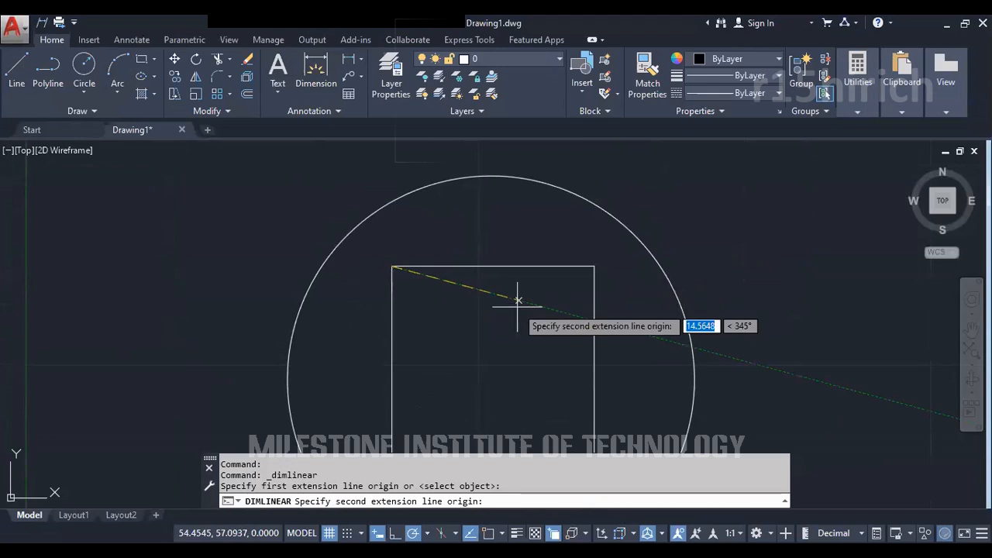
{"action": "left_click", "coordinate": [594, 266]}
{"action": "left_click", "coordinate": [513, 238]}
{"action": "scroll", "coordinate": [534, 254], "scroll_direction": "down", "scroll_amount": 2}
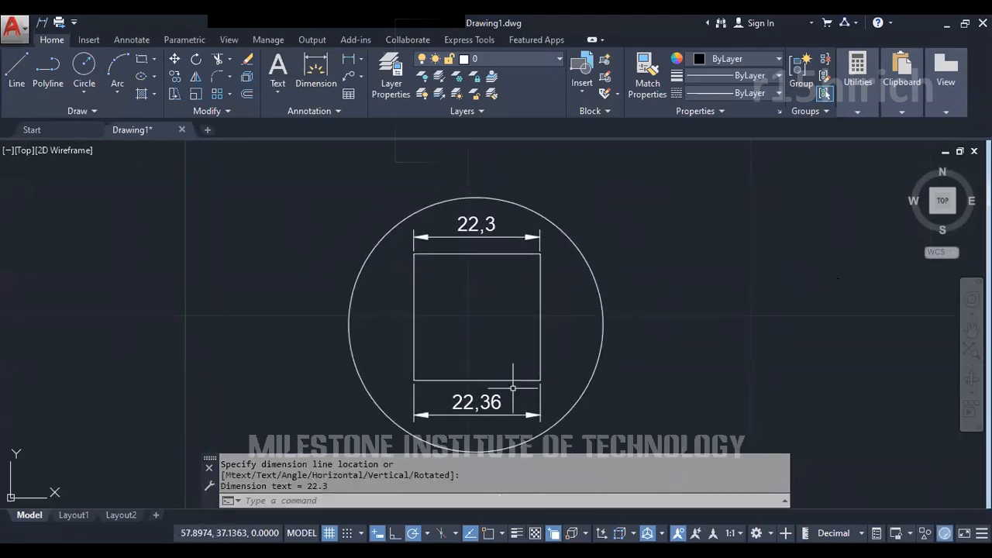
Select the top dimension and examine close up how its origin points line up with the square's upper corners
{"action": "scroll", "coordinate": [550, 233], "scroll_direction": "up", "scroll_amount": 6}
{"action": "scroll", "coordinate": [465, 365], "scroll_direction": "up", "scroll_amount": 3}
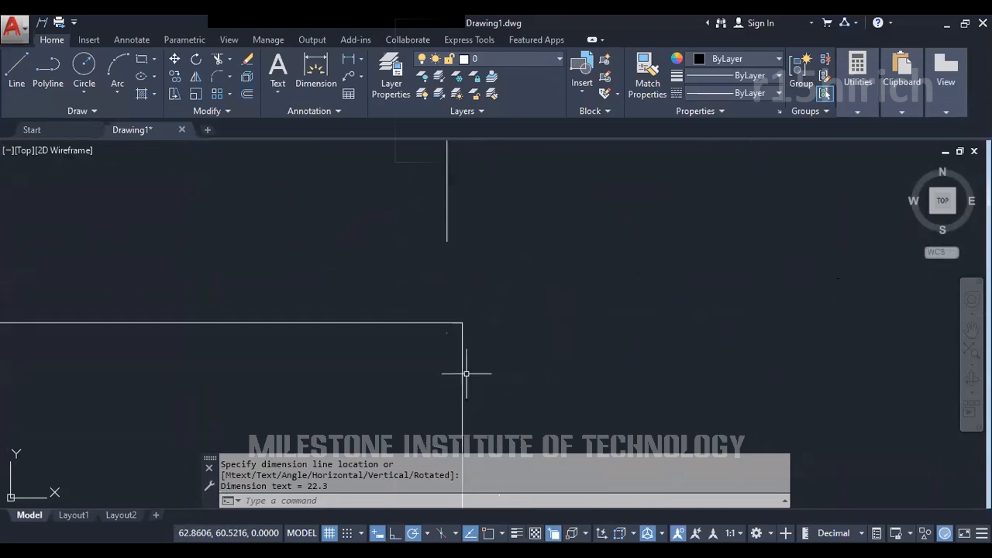
{"action": "left_click", "coordinate": [463, 335]}
{"action": "left_click", "coordinate": [446, 321]}
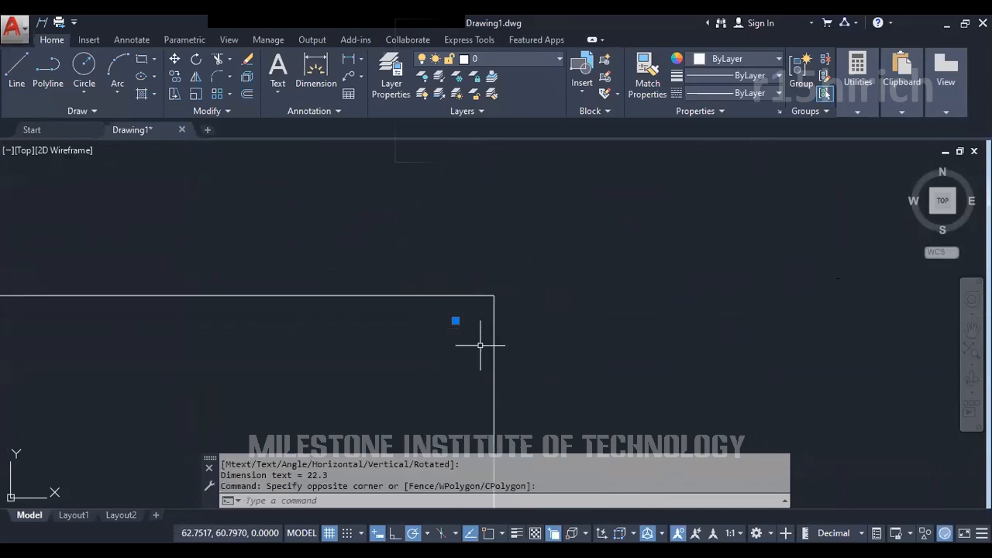
{"action": "scroll", "coordinate": [487, 377], "scroll_direction": "down", "scroll_amount": 6}
{"action": "scroll", "coordinate": [542, 358], "scroll_direction": "down", "scroll_amount": 6}
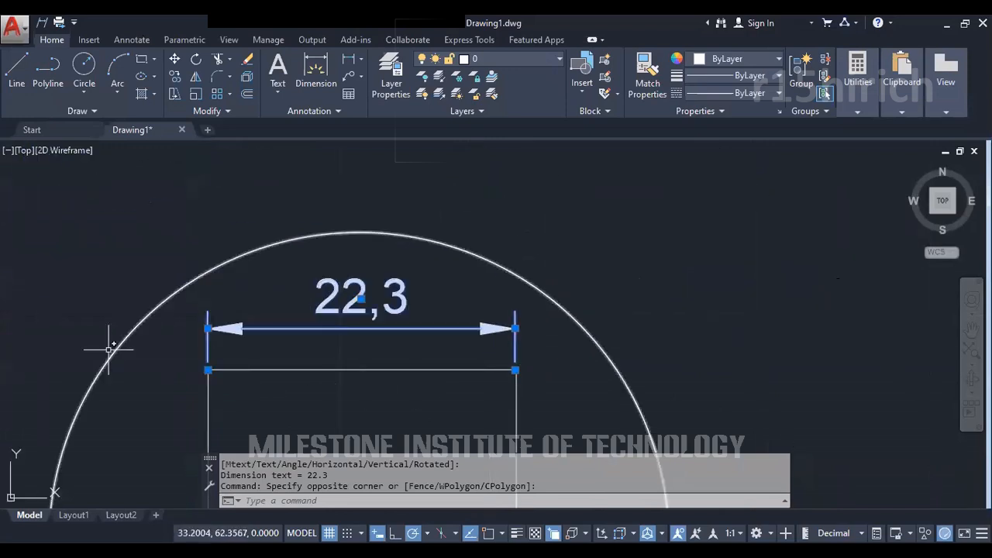
{"action": "scroll", "coordinate": [106, 348], "scroll_direction": "up", "scroll_amount": 6}
{"action": "scroll", "coordinate": [436, 406], "scroll_direction": "up", "scroll_amount": 3}
{"action": "middle_click_drag", "start_coordinate": [282, 379], "coordinate": [313, 193]}
Select the bottom dimension and examine close up how its origin point lines up with the square's lower-left corner
{"action": "scroll", "coordinate": [221, 332], "scroll_direction": "down", "scroll_amount": 8}
{"action": "middle_click_drag", "start_coordinate": [280, 401], "coordinate": [339, 250]}
{"action": "left_click", "coordinate": [326, 424]}
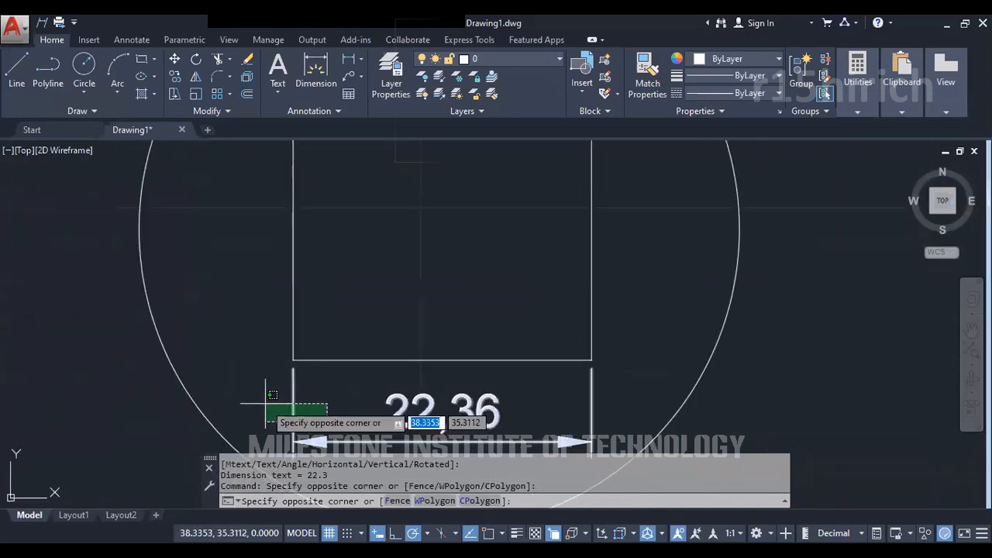
{"action": "left_click", "coordinate": [265, 400]}
{"action": "scroll", "coordinate": [287, 372], "scroll_direction": "up", "scroll_amount": 8}
{"action": "scroll", "coordinate": [309, 325], "scroll_direction": "up", "scroll_amount": 4}
{"action": "scroll", "coordinate": [310, 302], "scroll_direction": "up", "scroll_amount": 5}
{"action": "middle_click_drag", "start_coordinate": [305, 287], "coordinate": [278, 348]}
{"action": "scroll", "coordinate": [388, 355], "scroll_direction": "down", "scroll_amount": 6}
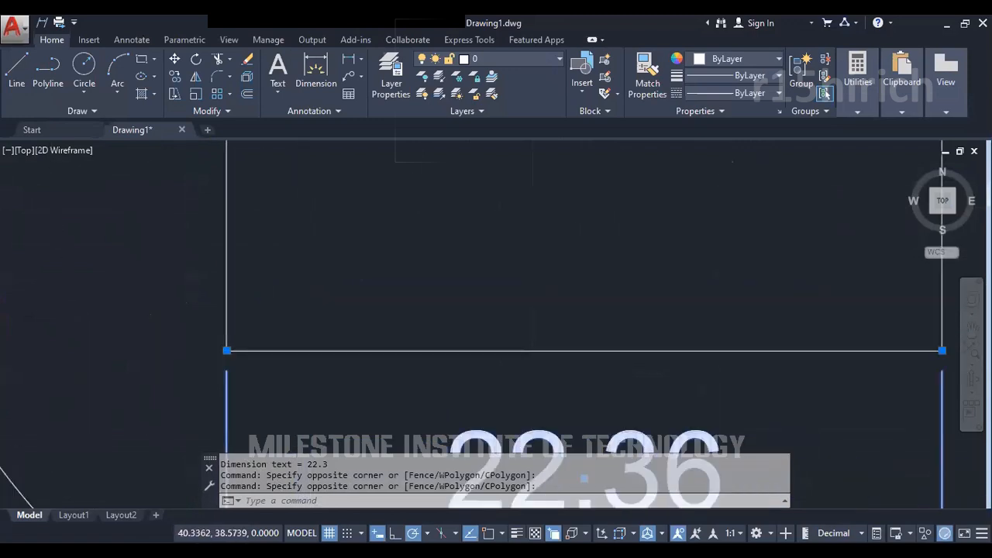
Erase both linear dimensions from the square and turn object snap back on
{"action": "scroll", "coordinate": [376, 348], "scroll_direction": "up", "scroll_amount": 7}
{"action": "scroll", "coordinate": [296, 321], "scroll_direction": "up", "scroll_amount": 4}
{"action": "middle_click_drag", "start_coordinate": [651, 407], "coordinate": [498, 387]}
{"action": "scroll", "coordinate": [504, 389], "scroll_direction": "down", "scroll_amount": 10}
{"action": "scroll", "coordinate": [505, 390], "scroll_direction": "up", "scroll_amount": 3}
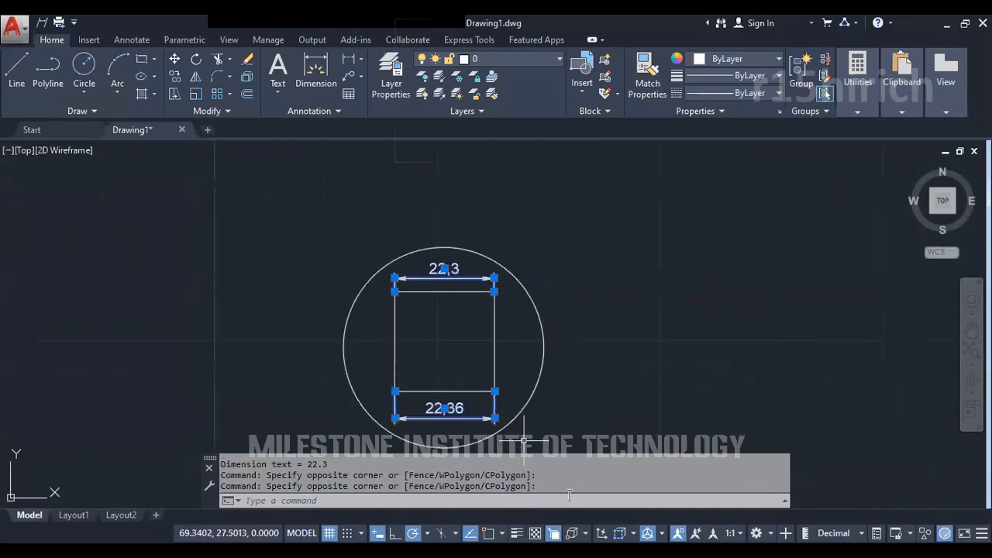
{"action": "key", "text": "Delete"}
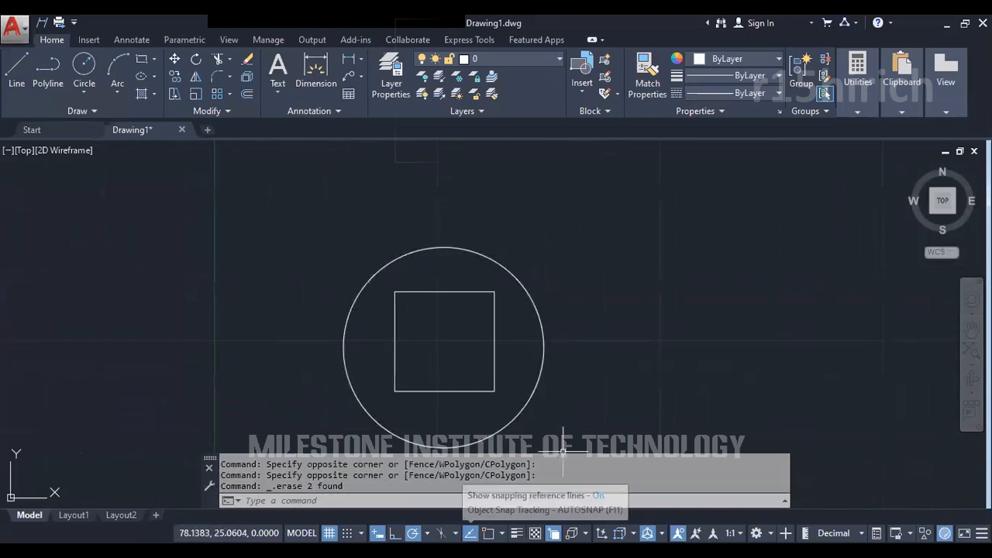
{"action": "left_click", "coordinate": [486, 534]}
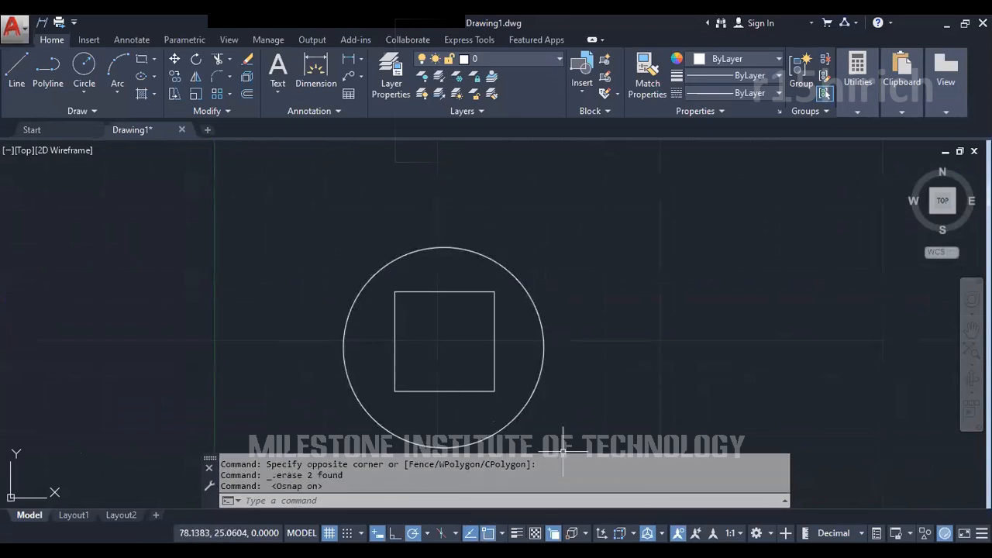
Draw a circle inside the square, centred where the tracking lines from its top and left edge midpoints cross
{"action": "scroll", "coordinate": [434, 372], "scroll_direction": "up", "scroll_amount": 4}
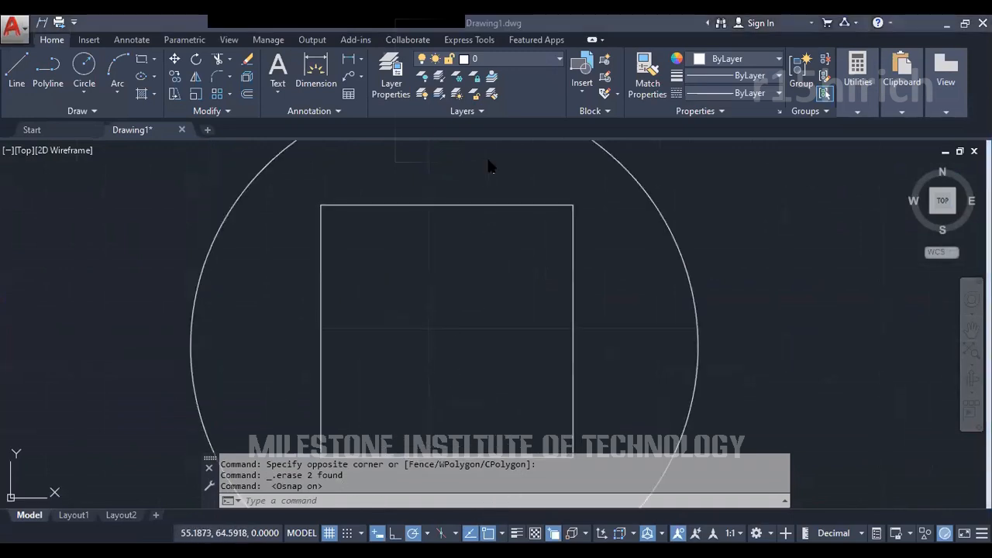
{"action": "left_click", "coordinate": [416, 277]}
{"action": "middle_click_drag", "start_coordinate": [392, 328], "coordinate": [397, 277]}
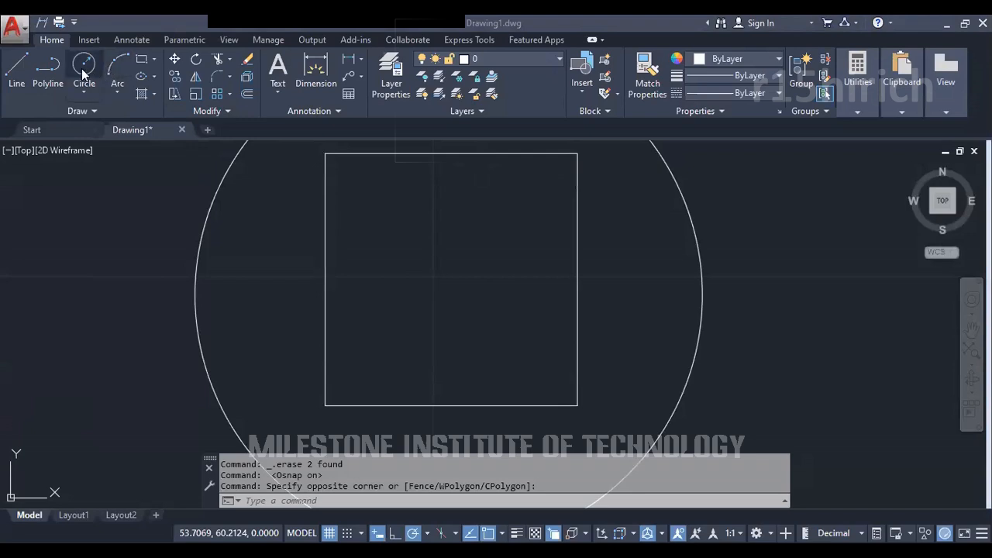
{"action": "middle_click_drag", "start_coordinate": [426, 280], "coordinate": [429, 304]}
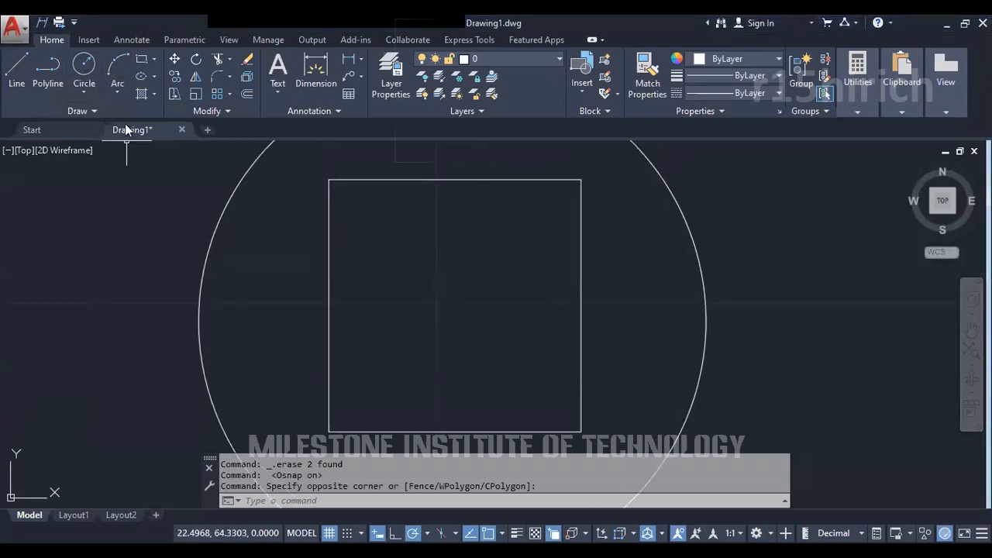
{"action": "left_click", "coordinate": [91, 69]}
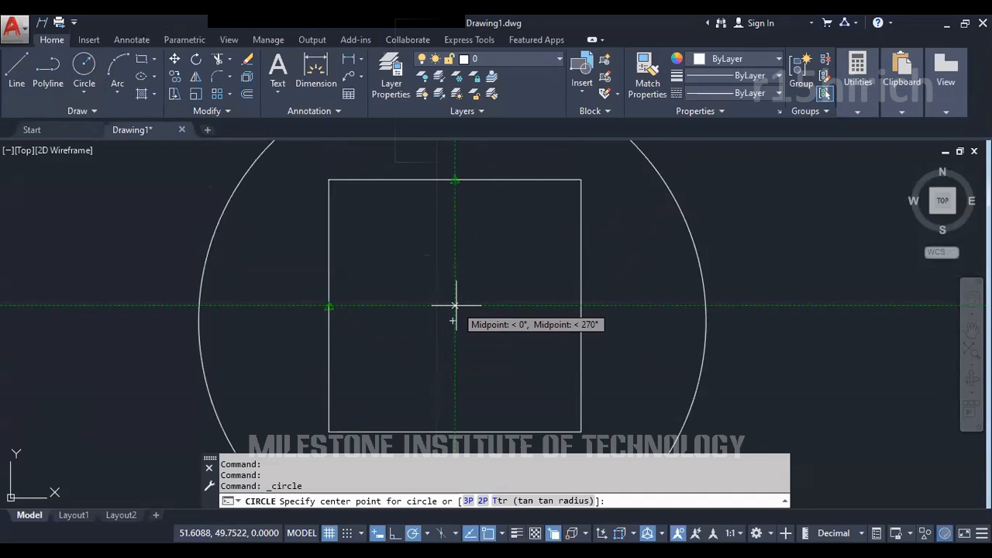
{"action": "left_click", "coordinate": [455, 306]}
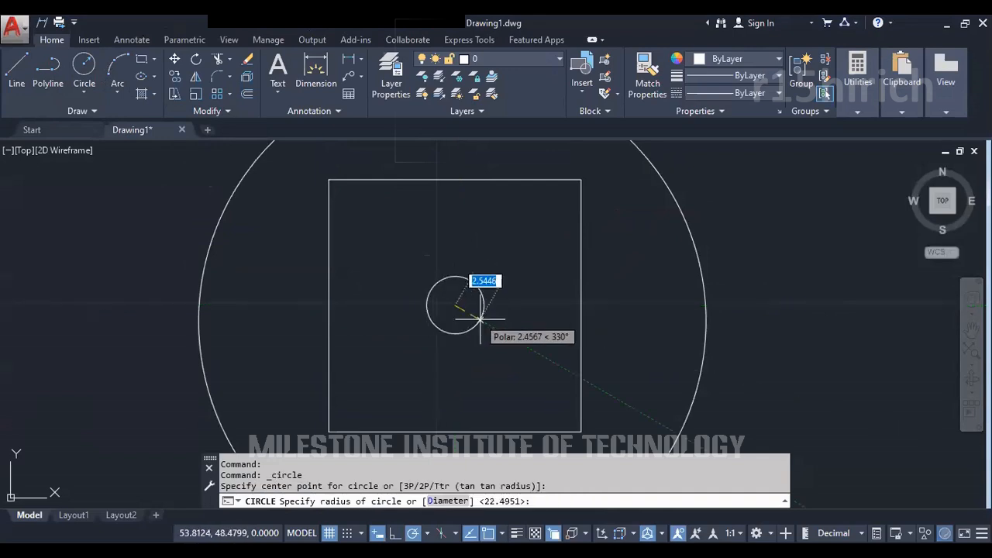
{"action": "left_click", "coordinate": [459, 380]}
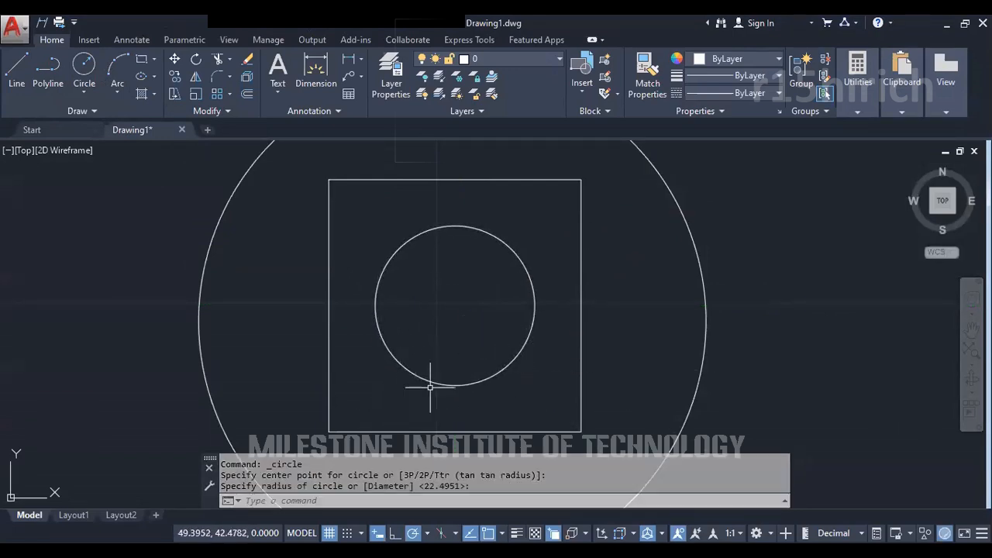
Select the outer circle and examine where its centre lies relative to the inner circle, leaving nothing selected
{"action": "scroll", "coordinate": [435, 359], "scroll_direction": "down", "scroll_amount": 2}
{"action": "middle_click_drag", "start_coordinate": [435, 360], "coordinate": [408, 402]}
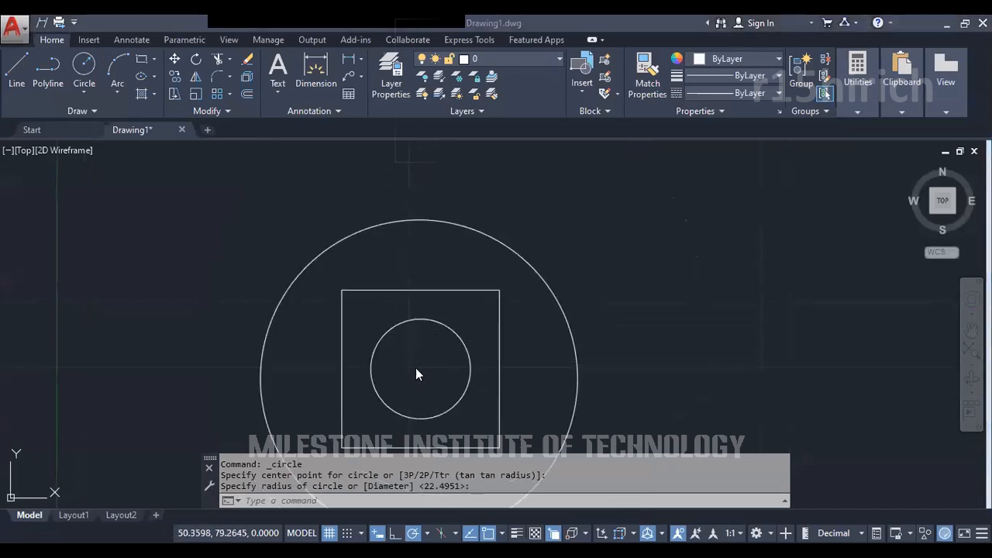
{"action": "scroll", "coordinate": [392, 333], "scroll_direction": "down", "scroll_amount": 2}
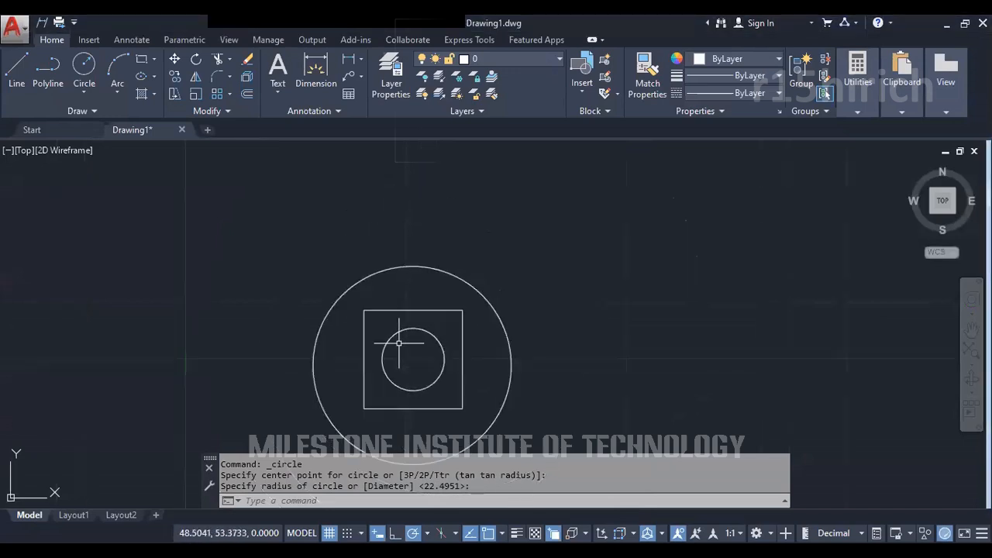
{"action": "middle_click_drag", "start_coordinate": [532, 337], "coordinate": [420, 321]}
{"action": "scroll", "coordinate": [473, 290], "scroll_direction": "down", "scroll_amount": 1}
{"action": "scroll", "coordinate": [427, 327], "scroll_direction": "up", "scroll_amount": 3}
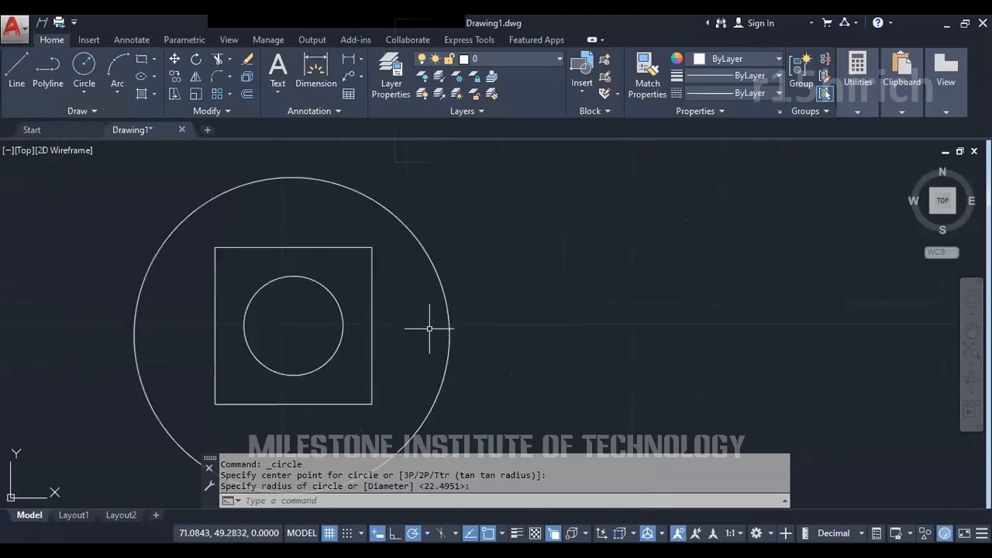
{"action": "scroll", "coordinate": [419, 298], "scroll_direction": "down", "scroll_amount": 1}
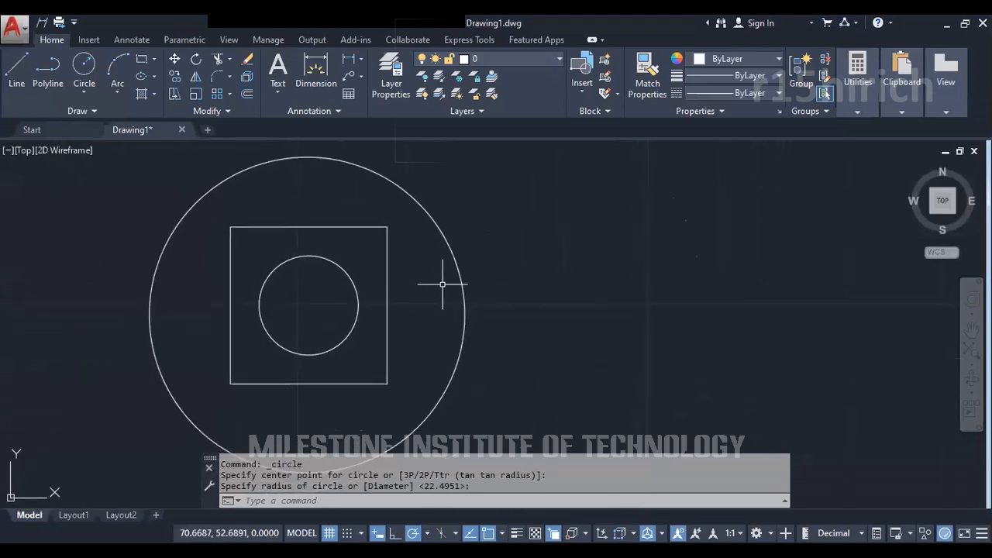
{"action": "scroll", "coordinate": [412, 299], "scroll_direction": "down", "scroll_amount": 2}
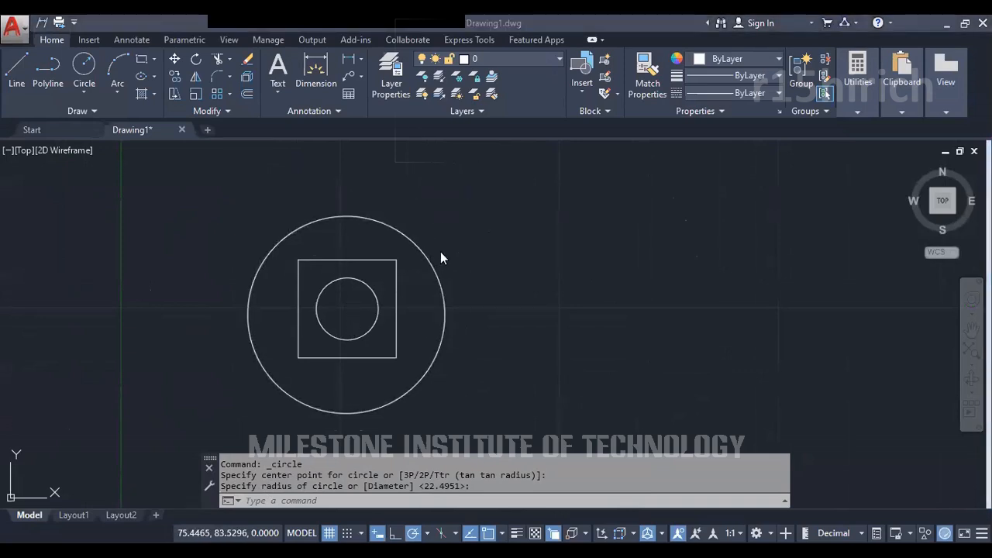
{"action": "left_click", "coordinate": [436, 273]}
{"action": "left_click", "coordinate": [437, 256]}
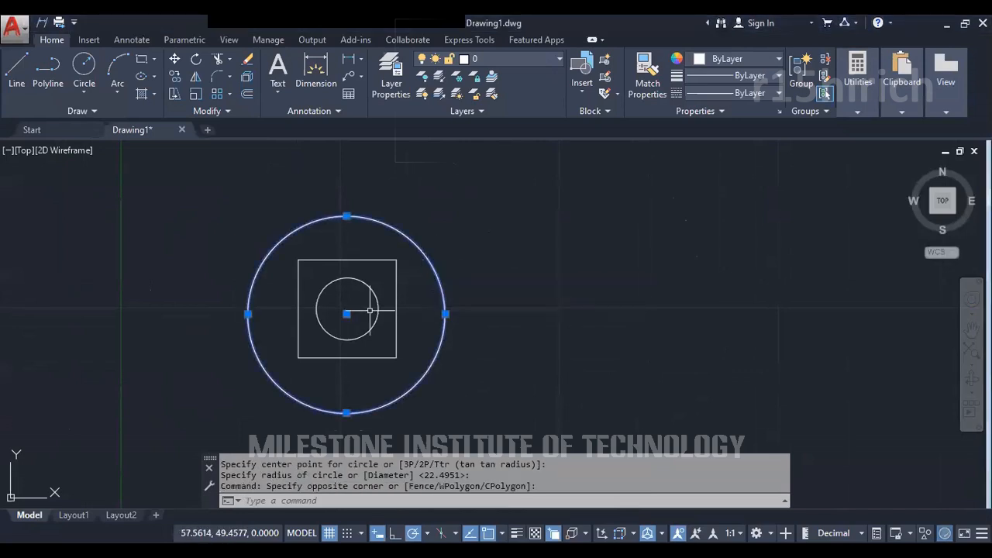
{"action": "scroll", "coordinate": [335, 314], "scroll_direction": "up", "scroll_amount": 2}
{"action": "scroll", "coordinate": [334, 314], "scroll_direction": "down", "scroll_amount": 2}
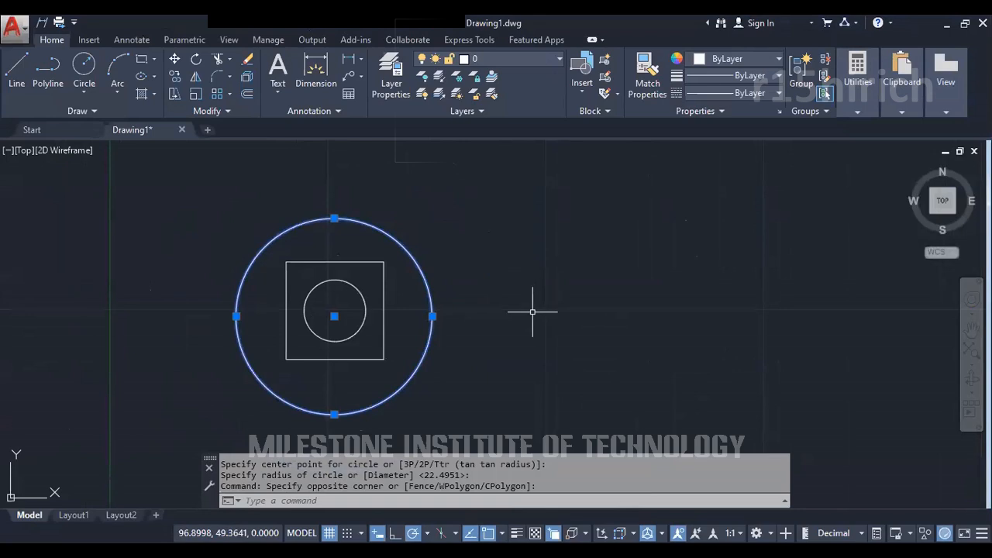
{"action": "key", "text": "Escape"}
{"action": "key", "text": "Escape"}
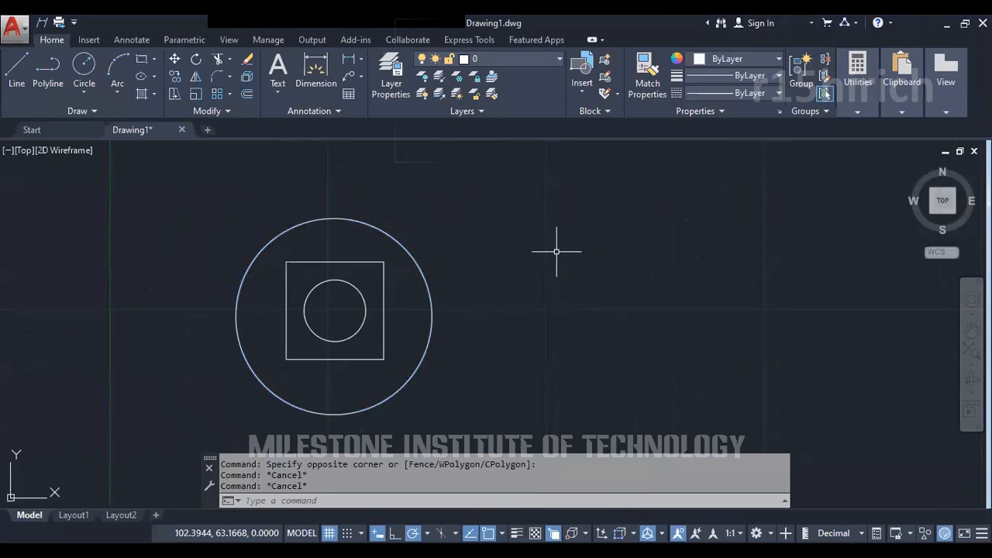
Draw a horizontal line 25 units long, starting 100 units to the right of the outer circle's centre by tracking
{"action": "type", "text": "l"}
{"action": "key", "text": "Return"}
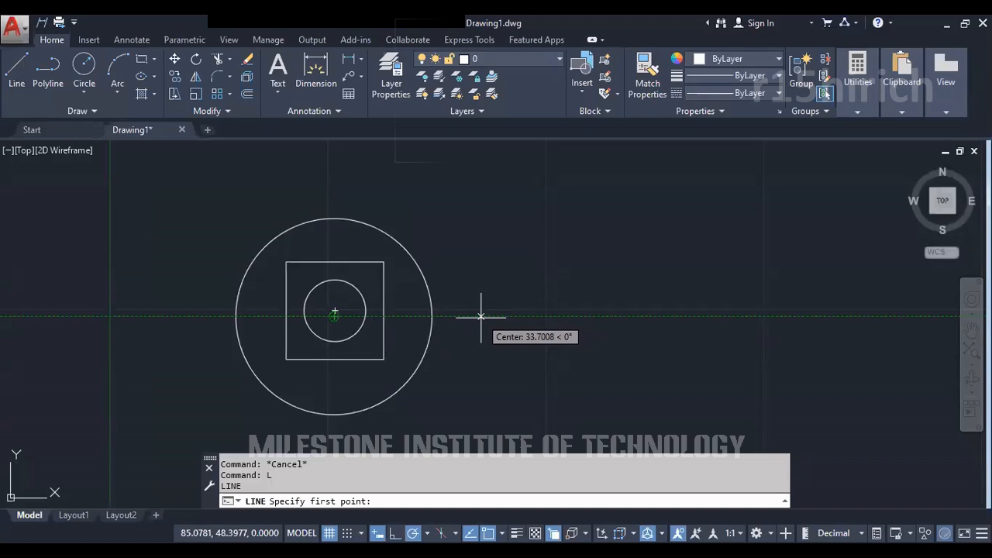
{"action": "type", "text": "100"}
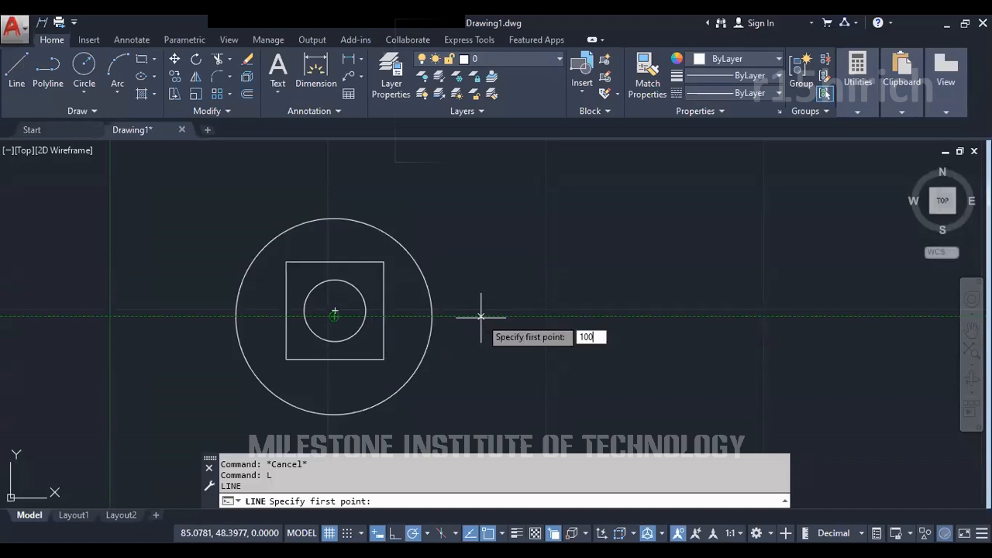
{"action": "key", "text": "Return"}
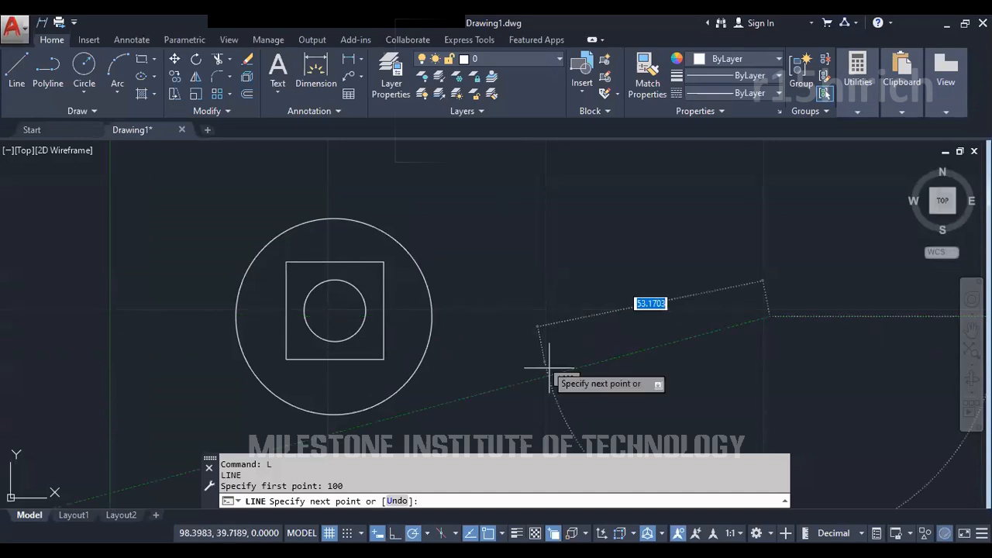
{"action": "scroll", "coordinate": [648, 334], "scroll_direction": "down", "scroll_amount": 3}
{"action": "scroll", "coordinate": [762, 336], "scroll_direction": "up", "scroll_amount": 2}
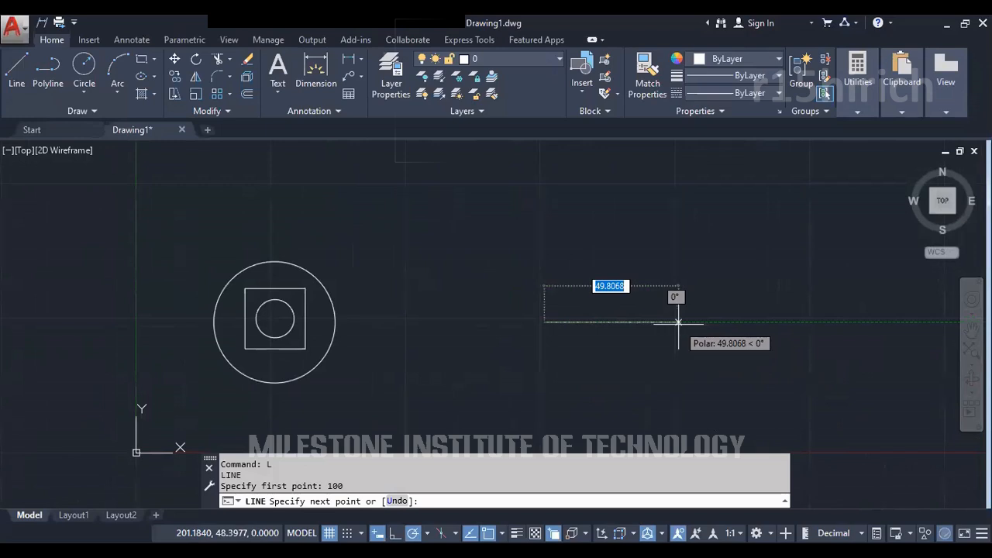
{"action": "type", "text": "25"}
{"action": "key", "text": "Return"}
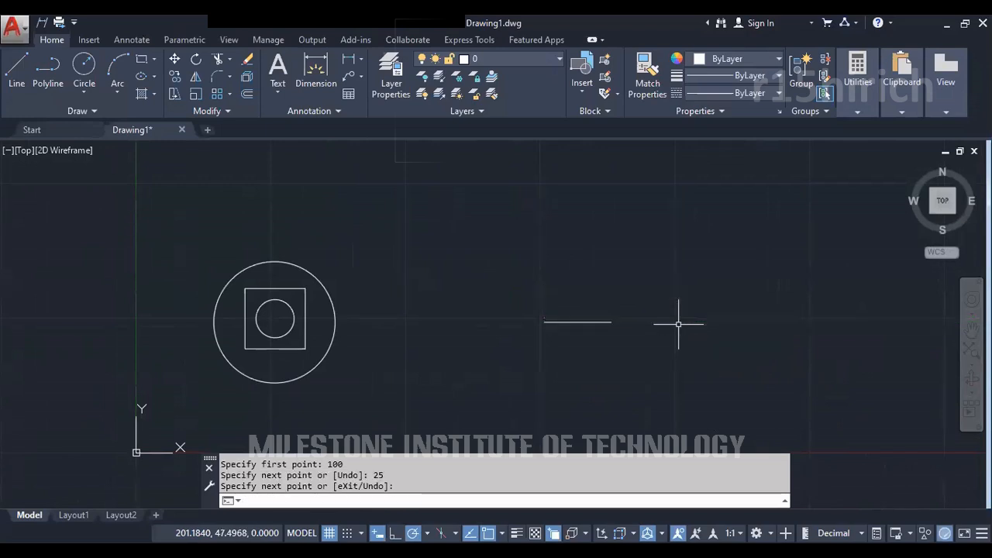
{"action": "key", "text": "Return"}
{"action": "scroll", "coordinate": [587, 303], "scroll_direction": "up", "scroll_amount": 2}
{"action": "scroll", "coordinate": [576, 336], "scroll_direction": "down", "scroll_amount": 4}
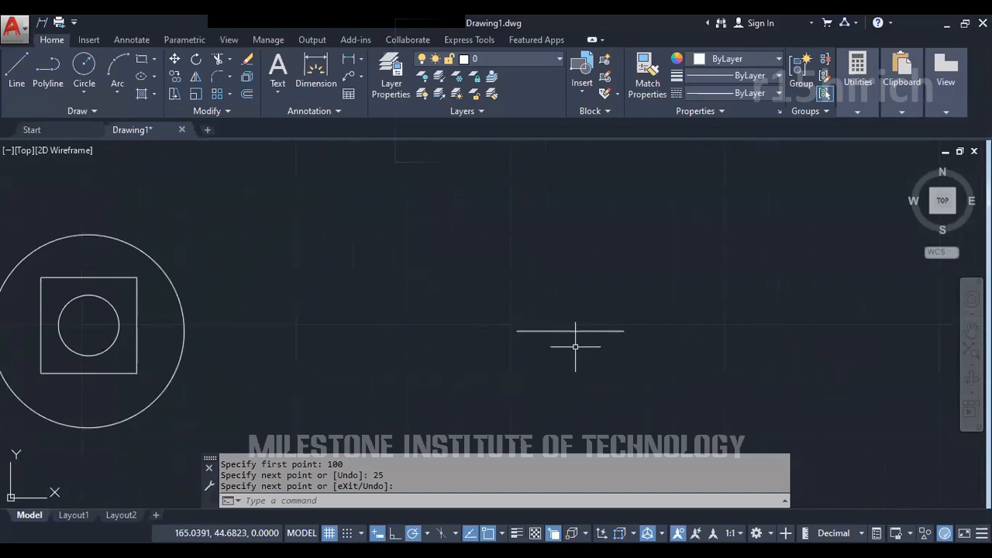
{"action": "scroll", "coordinate": [490, 385], "scroll_direction": "up", "scroll_amount": 2}
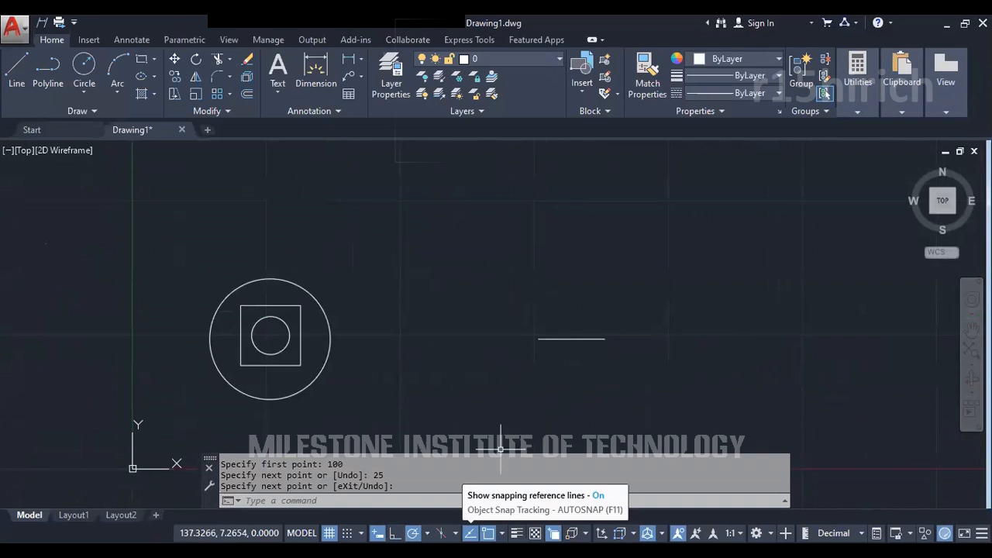
Try starting a line near the circles with object snap tracking off, turn tracking back on and cancel the line
{"action": "left_click", "coordinate": [471, 534]}
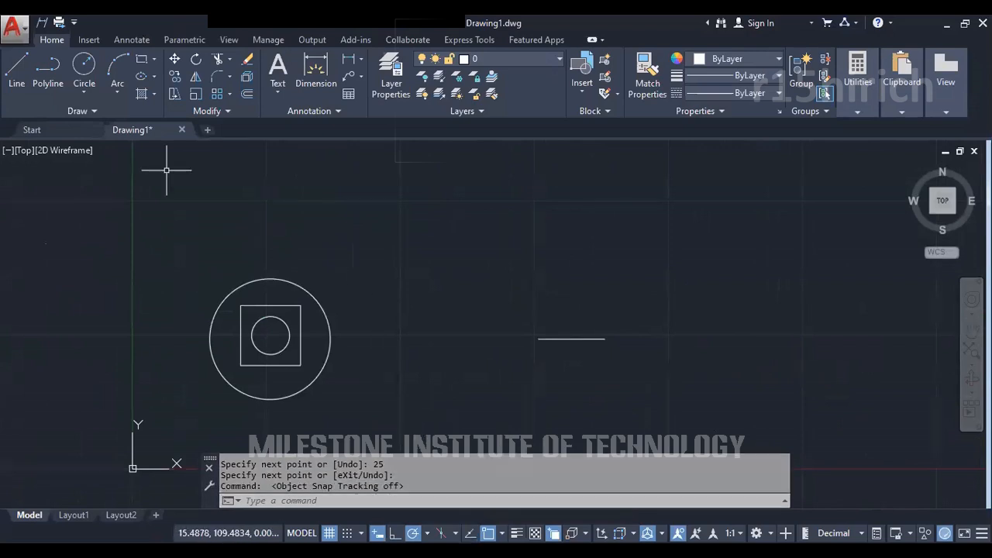
{"action": "left_click", "coordinate": [17, 69]}
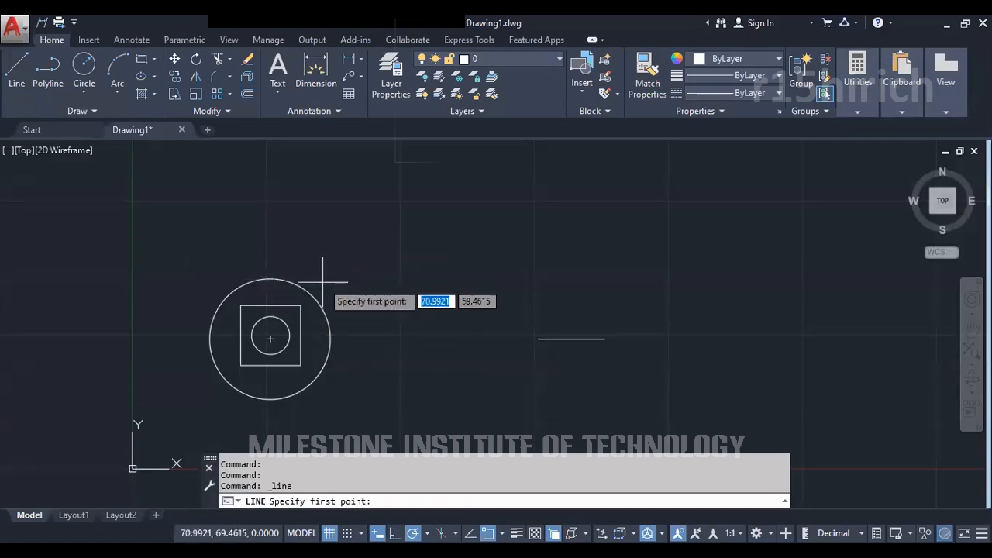
{"action": "scroll", "coordinate": [284, 337], "scroll_direction": "up", "scroll_amount": 4}
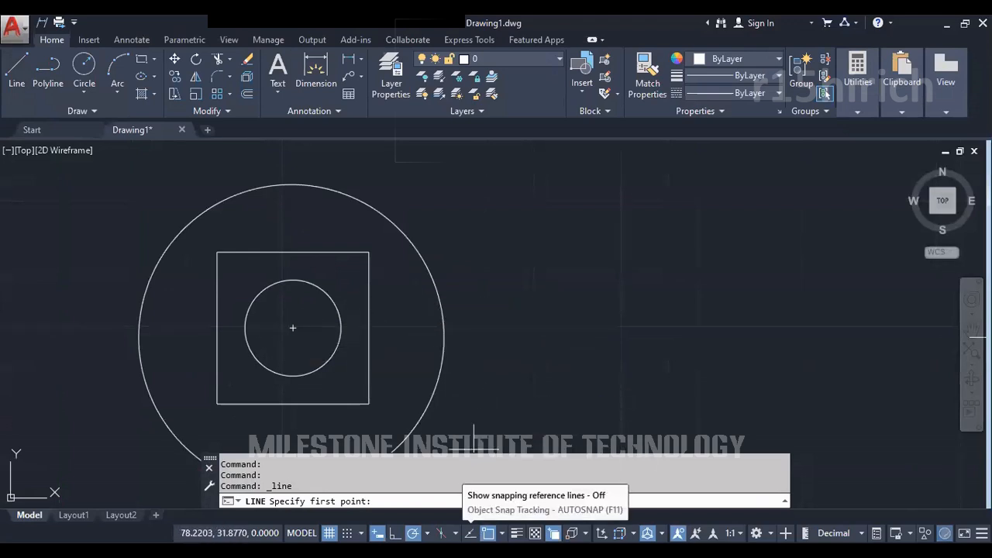
{"action": "left_click", "coordinate": [470, 533]}
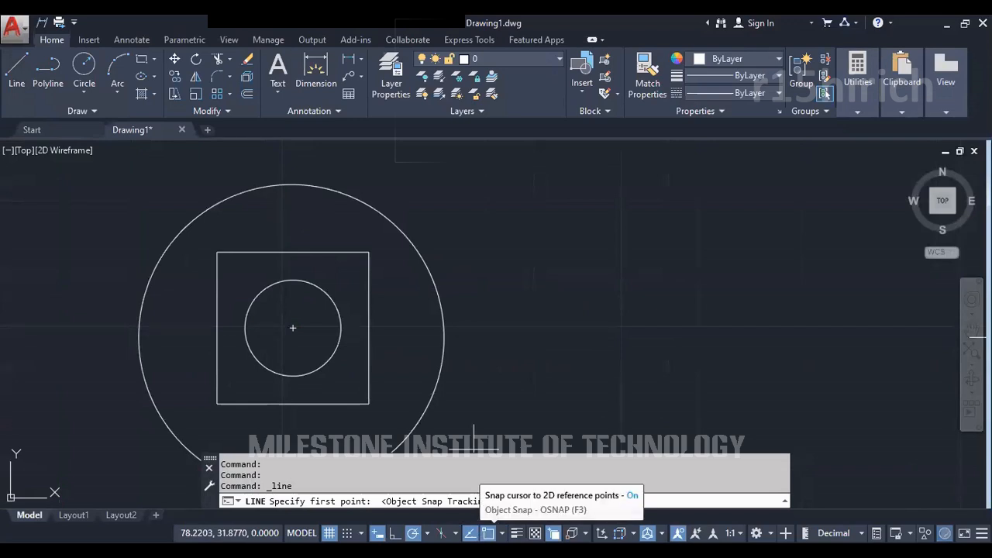
{"action": "left_click", "coordinate": [856, 71]}
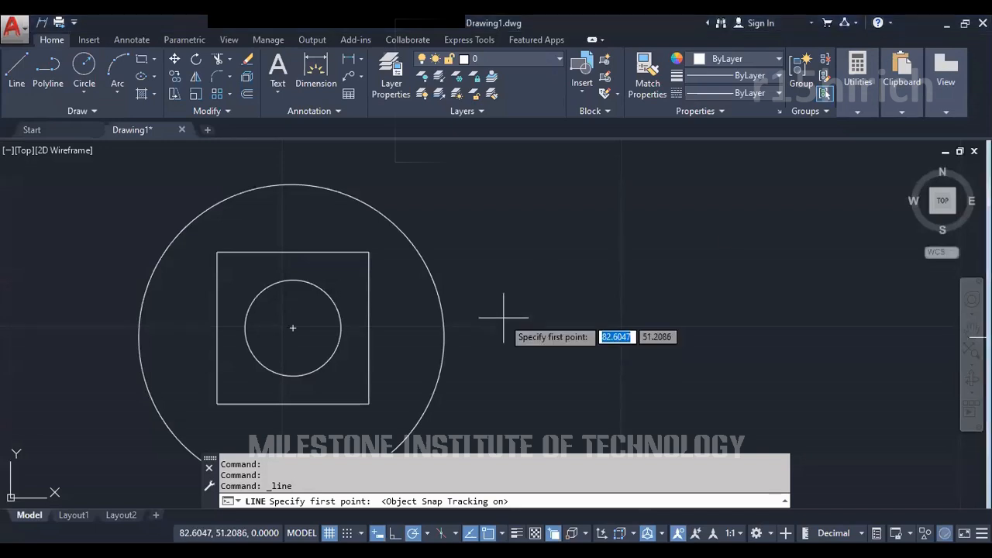
{"action": "key", "text": "Escape"}
{"action": "key", "text": "Escape"}
{"action": "key", "text": "Escape"}
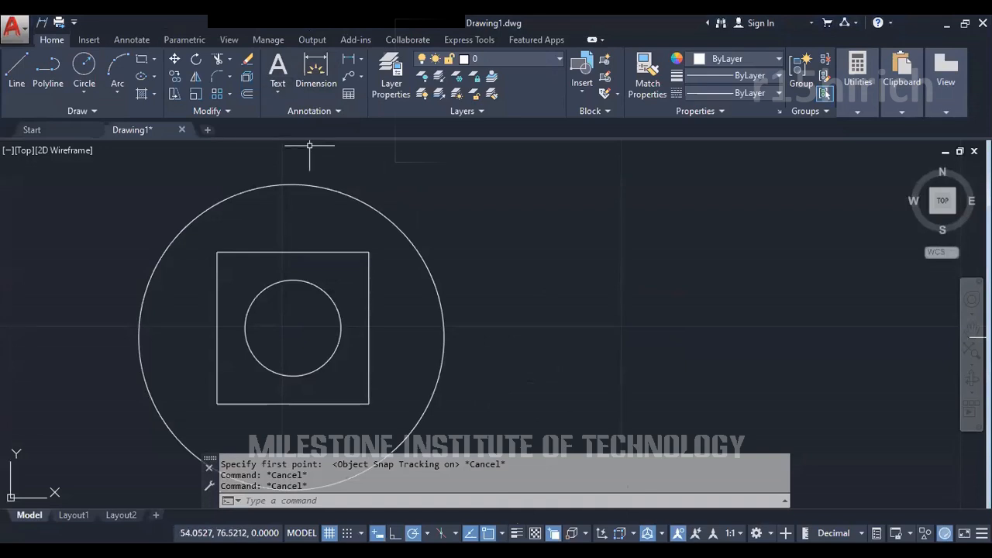
Create a new layer named Layer1 with a 0.30 mm lineweight and close the layer manager
{"action": "left_click", "coordinate": [390, 87]}
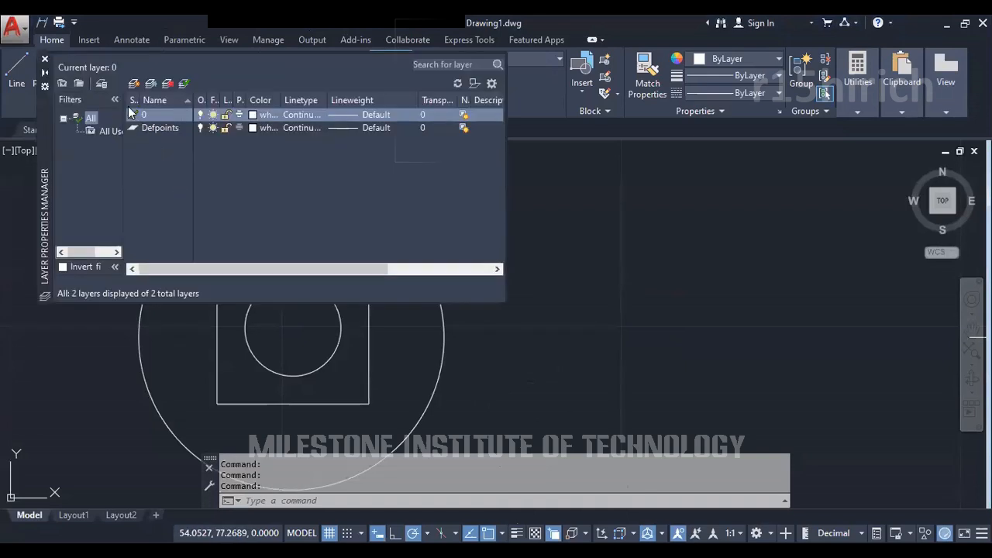
{"action": "left_click", "coordinate": [134, 83]}
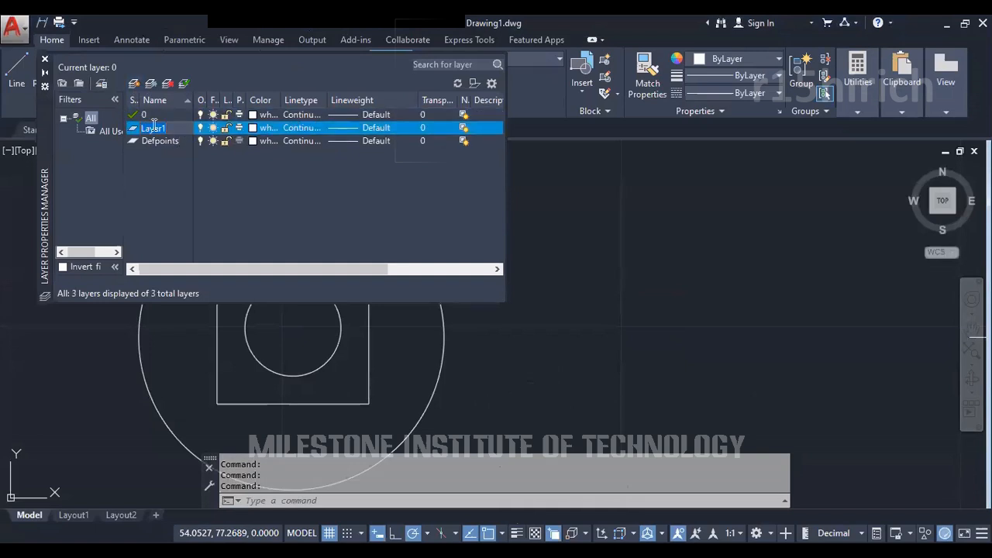
{"action": "key", "text": "Return"}
{"action": "left_click", "coordinate": [376, 127]}
{"action": "left_click", "coordinate": [454, 304]}
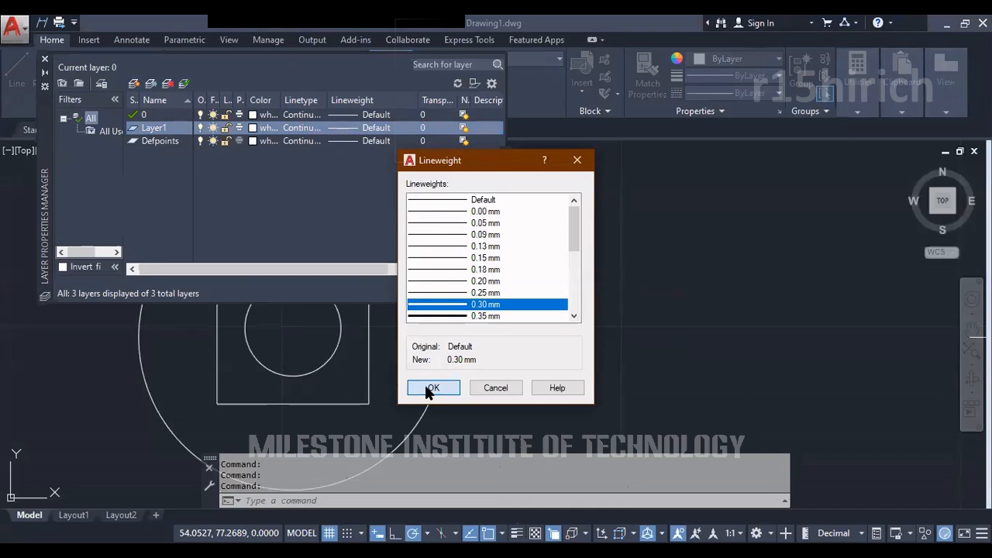
{"action": "left_click", "coordinate": [426, 385]}
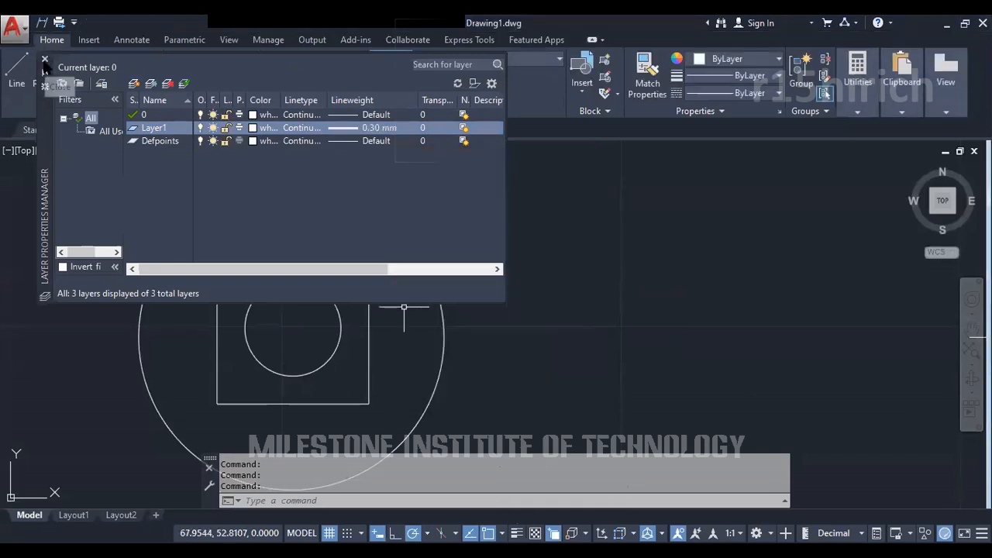
{"action": "left_click", "coordinate": [45, 60]}
Assign the outer circle, the square and the inner circle to Layer1, leaving nothing selected
{"action": "scroll", "coordinate": [556, 201], "scroll_direction": "down", "scroll_amount": 2}
{"action": "scroll", "coordinate": [400, 312], "scroll_direction": "up", "scroll_amount": 2}
{"action": "left_click", "coordinate": [751, 394]}
{"action": "left_click", "coordinate": [410, 271]}
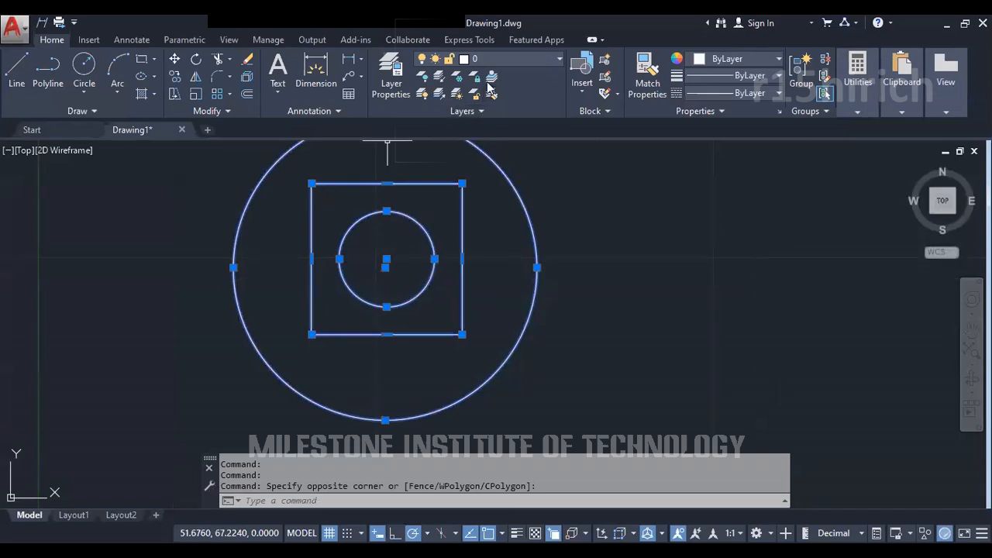
{"action": "left_click", "coordinate": [532, 58]}
{"action": "left_click", "coordinate": [507, 109]}
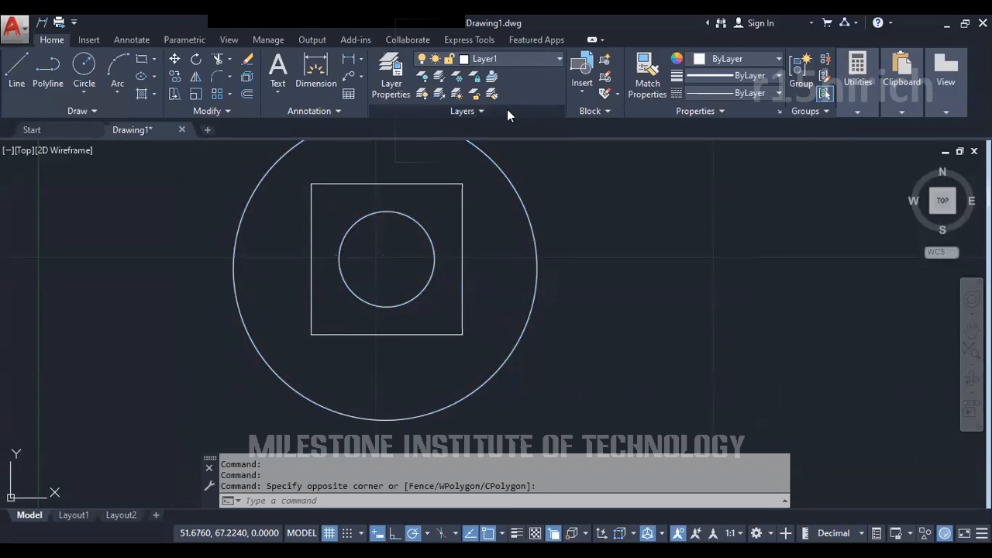
{"action": "key", "text": "Escape"}
{"action": "key", "text": "Escape"}
{"action": "key", "text": "Escape"}
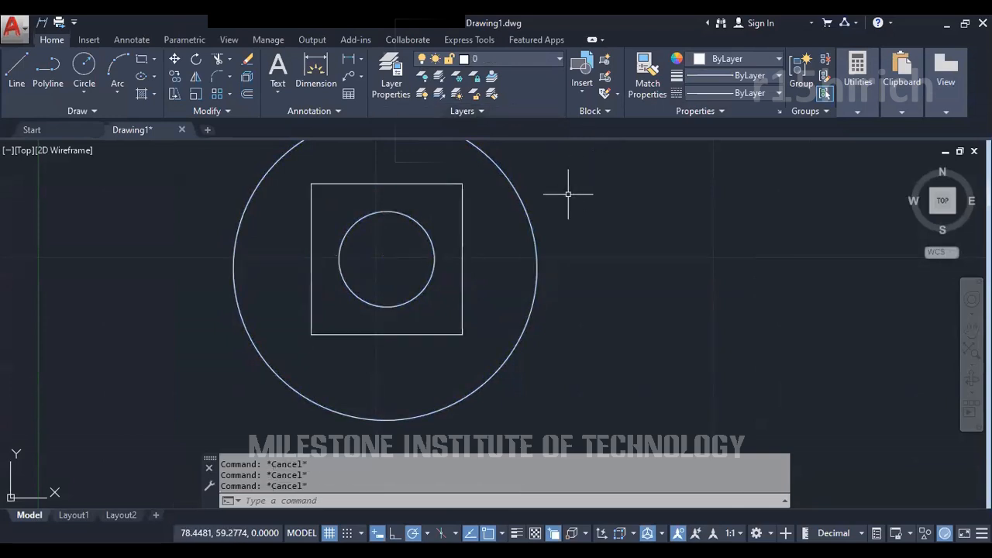
Add a horizontal linear dimension across the square's top edge, with the dimension line placed above the outer circle
{"action": "middle_click_drag", "start_coordinate": [568, 194], "coordinate": [589, 245]}
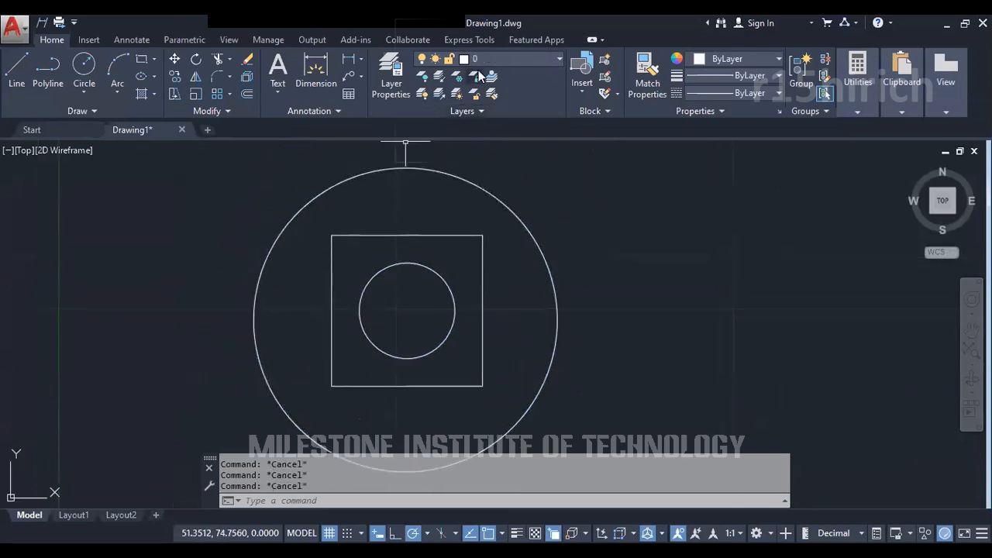
{"action": "left_click", "coordinate": [316, 71]}
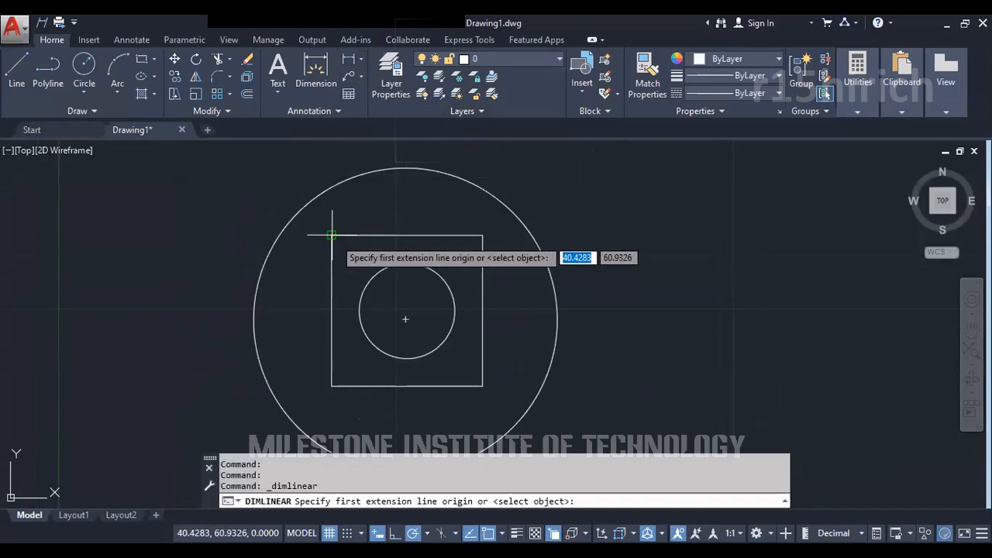
{"action": "left_click", "coordinate": [332, 235]}
{"action": "left_click", "coordinate": [482, 234]}
{"action": "middle_click_drag", "start_coordinate": [462, 156], "coordinate": [462, 177]}
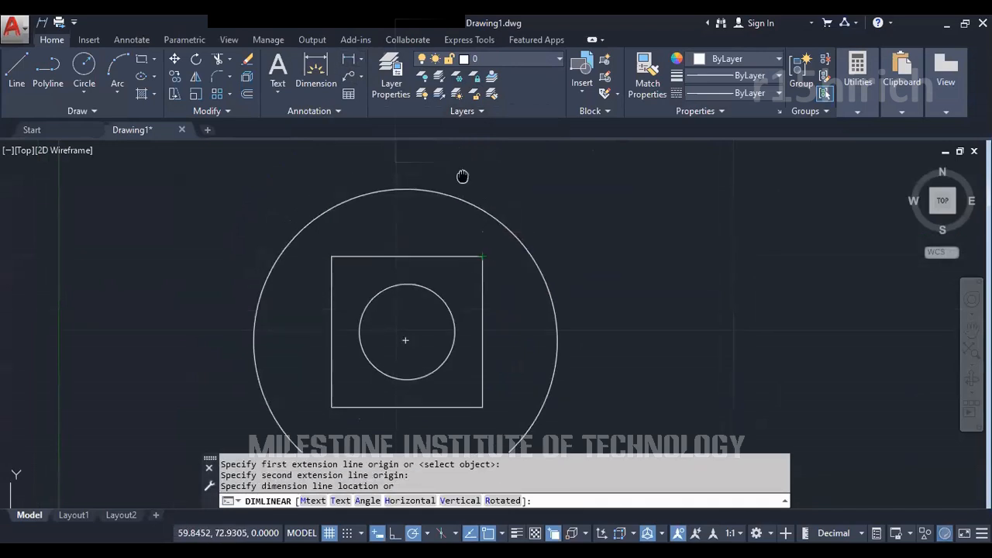
{"action": "left_click", "coordinate": [458, 198]}
Examine the dimension and outline thicknesses up close, and check the lineweights assigned to each layer in the layer manager
{"action": "scroll", "coordinate": [341, 279], "scroll_direction": "up", "scroll_amount": 4}
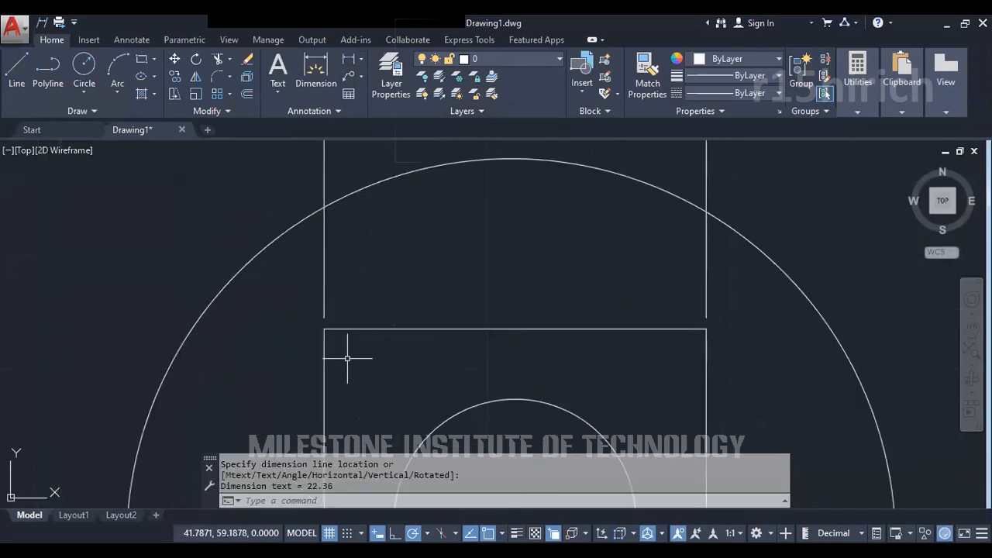
{"action": "key", "text": "alt+Tab"}
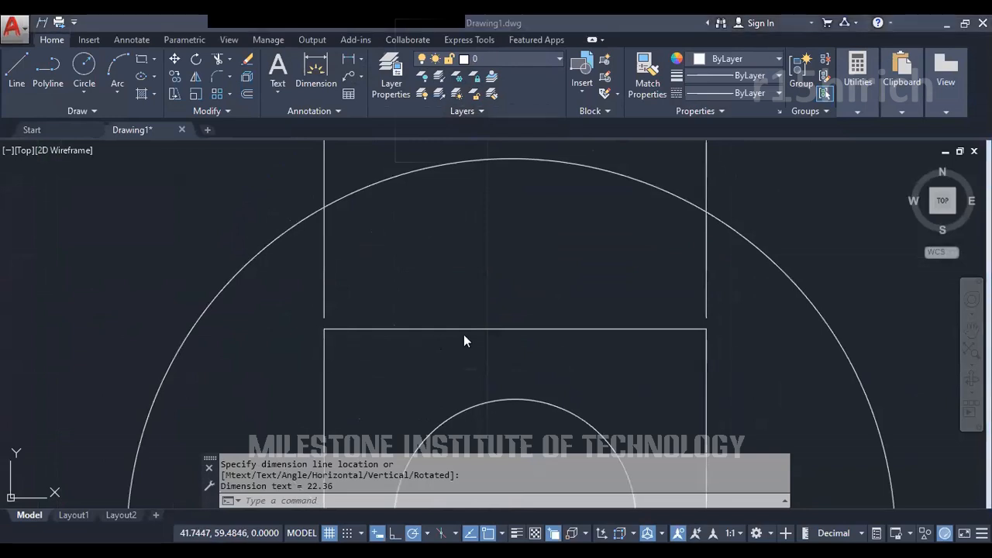
{"action": "key", "text": "alt+Tab"}
{"action": "scroll", "coordinate": [458, 330], "scroll_direction": "down", "scroll_amount": 2}
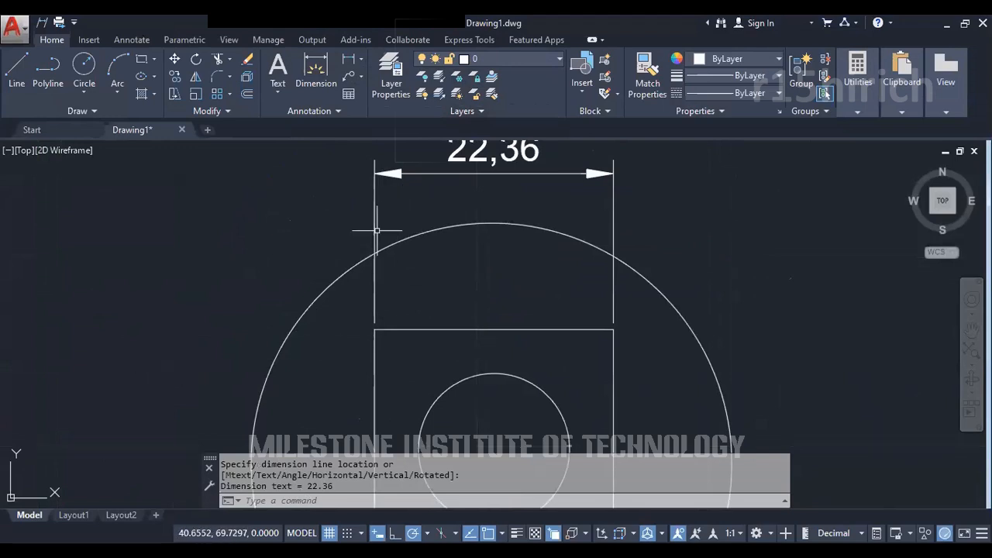
{"action": "scroll", "coordinate": [498, 180], "scroll_direction": "up", "scroll_amount": 2}
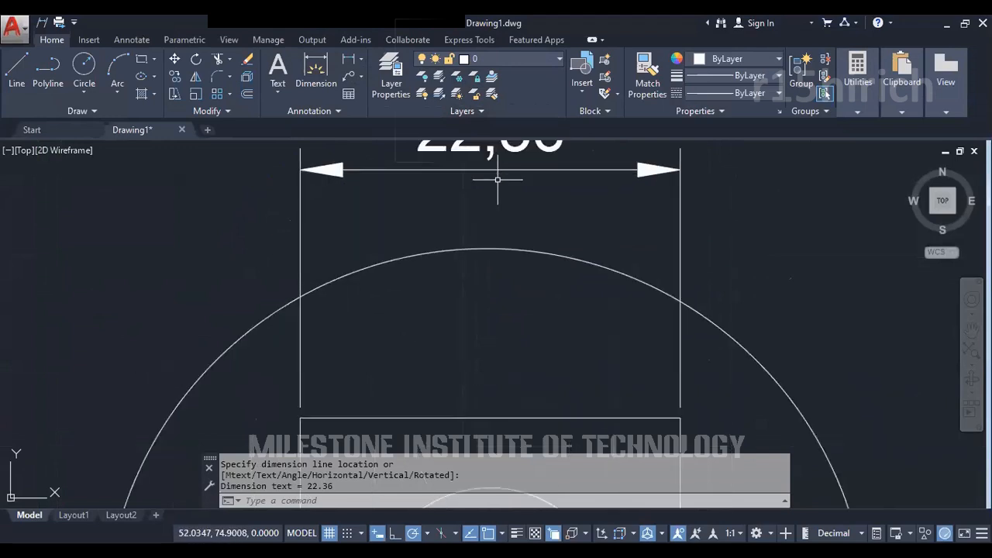
{"action": "scroll", "coordinate": [470, 256], "scroll_direction": "down", "scroll_amount": 2}
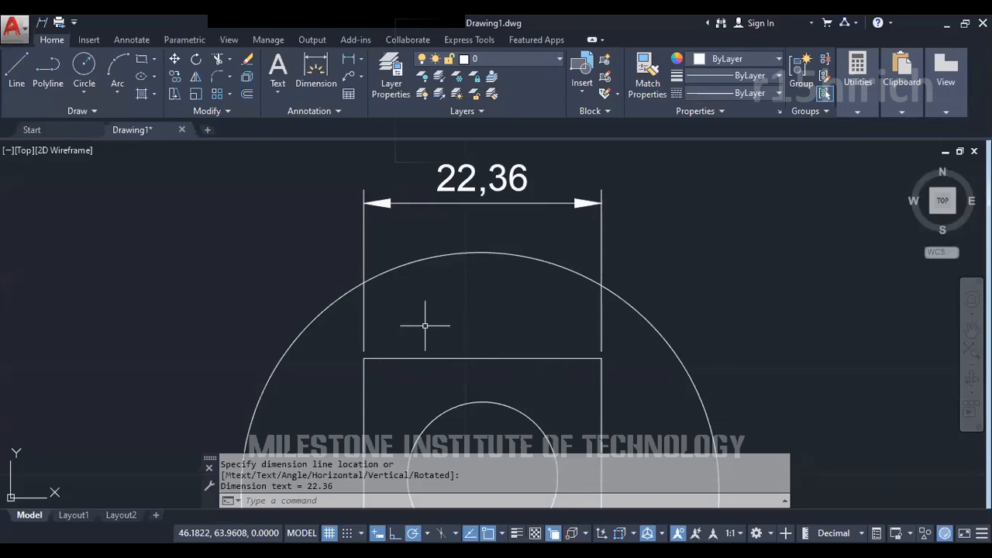
{"action": "left_click", "coordinate": [391, 69]}
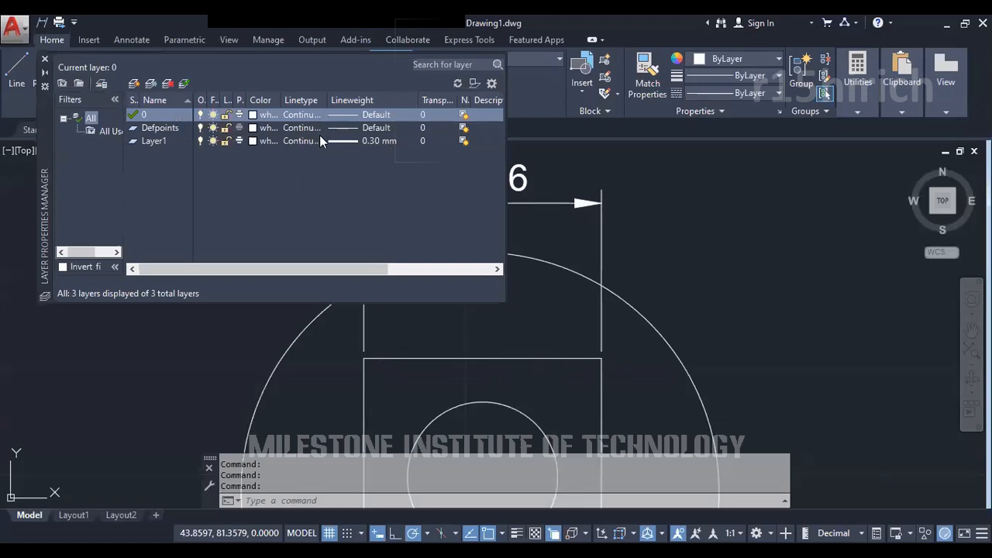
{"action": "left_click", "coordinate": [44, 60]}
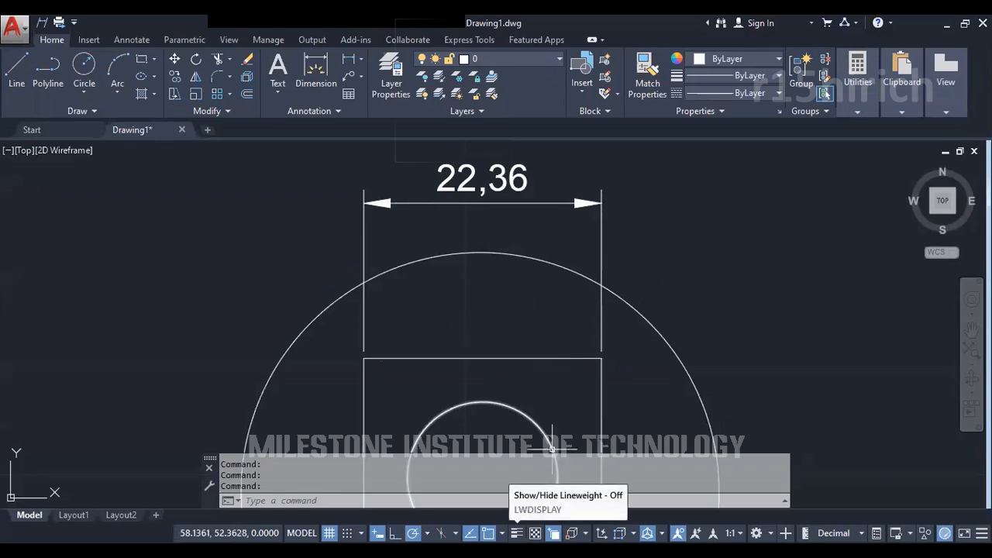
Turn on lineweight display and compare the Layer1 circles and square with the dimension lines
{"action": "left_click", "coordinate": [517, 533]}
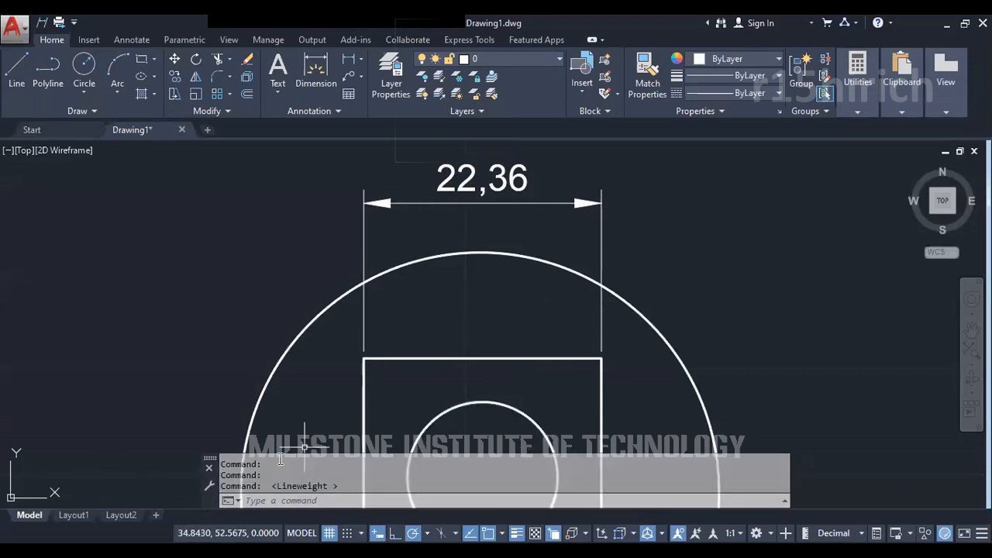
{"action": "scroll", "coordinate": [438, 336], "scroll_direction": "up", "scroll_amount": 2}
{"action": "mouse_move", "coordinate": [436, 336]}
{"action": "middle_mouse_down"}
{"action": "mouse_move", "coordinate": [467, 269]}
{"action": "mouse_move", "coordinate": [597, 221]}
{"action": "middle_mouse_up"}
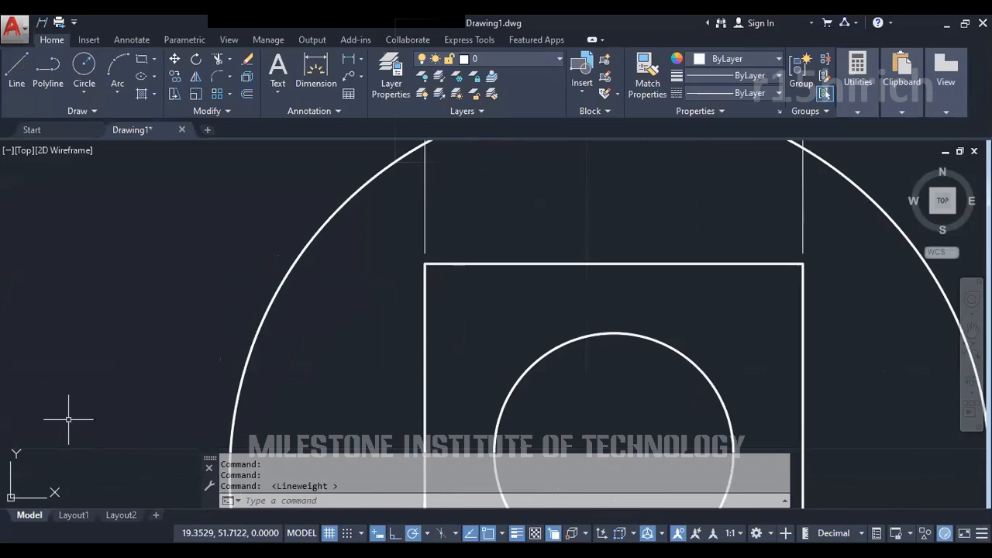
{"action": "scroll", "coordinate": [269, 357], "scroll_direction": "down", "scroll_amount": 4}
{"action": "scroll", "coordinate": [345, 324], "scroll_direction": "up", "scroll_amount": 2}
{"action": "middle_click_drag", "start_coordinate": [391, 315], "coordinate": [495, 270]}
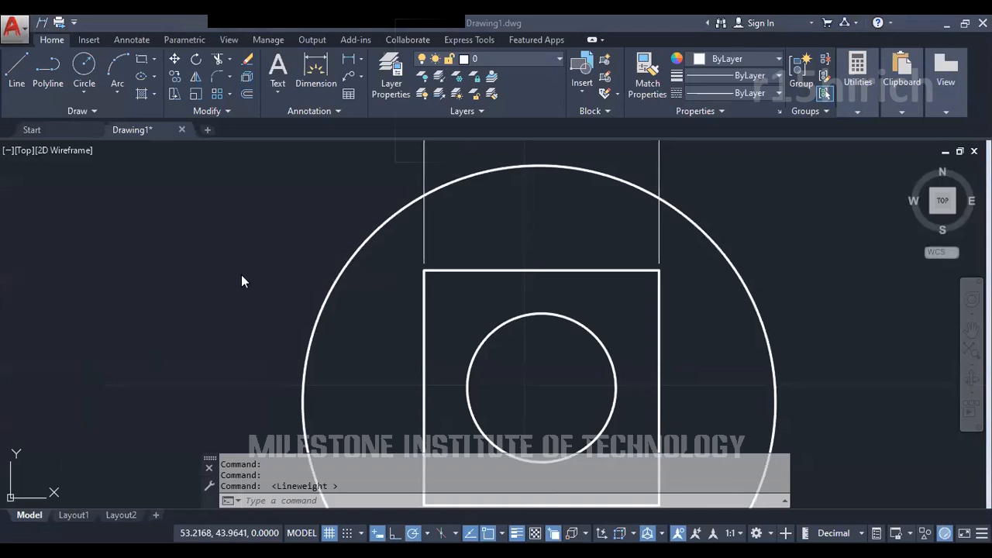
{"action": "left_click", "coordinate": [155, 378]}
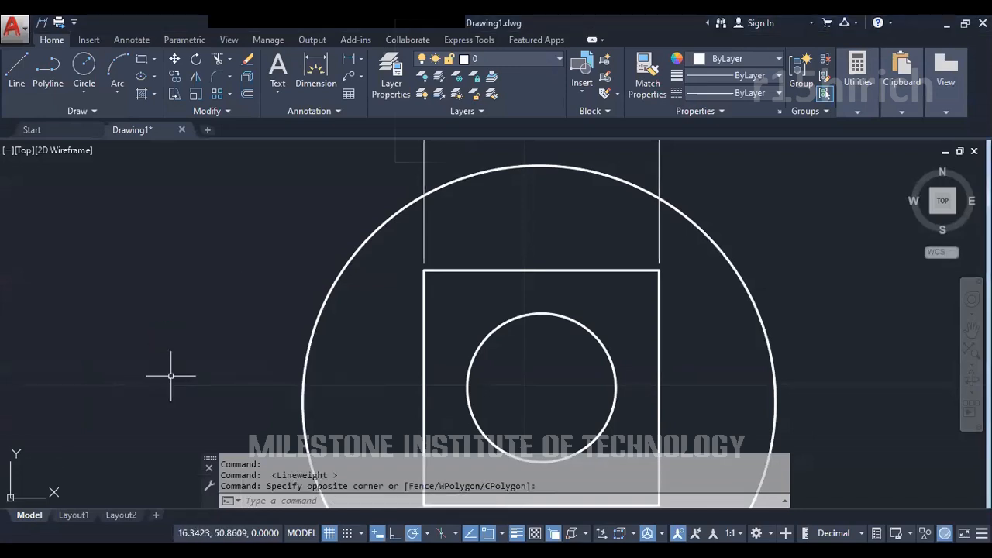
{"action": "scroll", "coordinate": [466, 360], "scroll_direction": "down", "scroll_amount": 3}
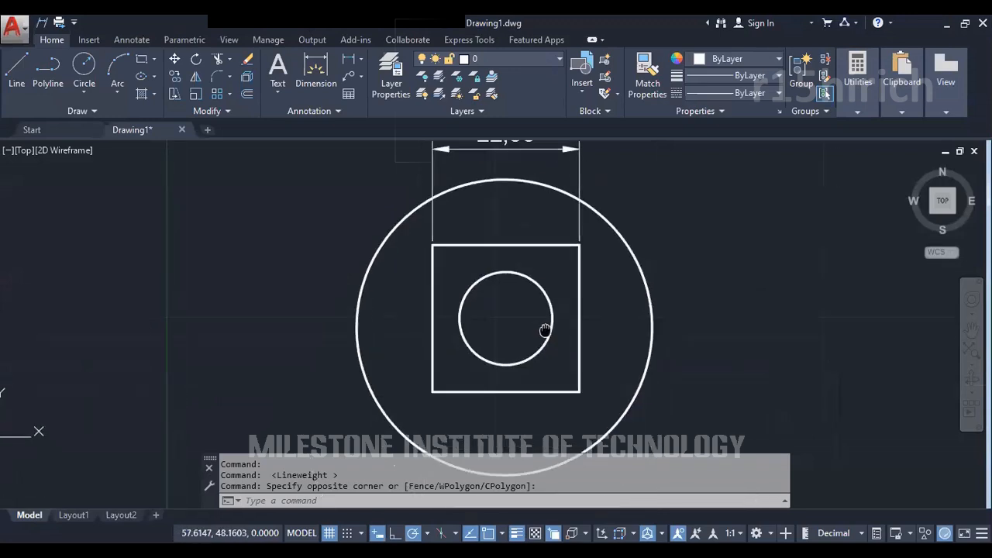
{"action": "scroll", "coordinate": [508, 357], "scroll_direction": "down", "scroll_amount": 2}
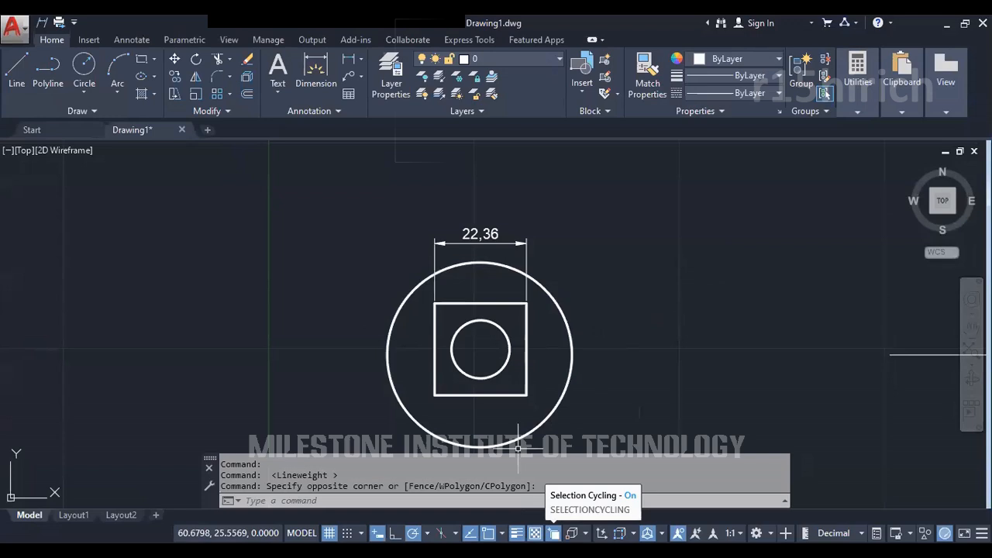
Draw four overlapping rectangles of different sizes to the right of the circles, all resting on one shared baseline
{"action": "mouse_move", "coordinate": [507, 308]}
{"action": "middle_mouse_down"}
{"action": "mouse_move", "coordinate": [303, 284]}
{"action": "mouse_move", "coordinate": [255, 310]}
{"action": "middle_mouse_up"}
{"action": "left_click", "coordinate": [140, 61]}
{"action": "left_click", "coordinate": [452, 313]}
{"action": "left_click", "coordinate": [631, 199]}
{"action": "key", "text": "Return"}
{"action": "left_click", "coordinate": [528, 308]}
{"action": "left_click", "coordinate": [487, 245]}
{"action": "key", "text": "Return"}
{"action": "left_click", "coordinate": [515, 312]}
{"action": "left_click", "coordinate": [586, 162]}
{"action": "key", "text": "Return"}
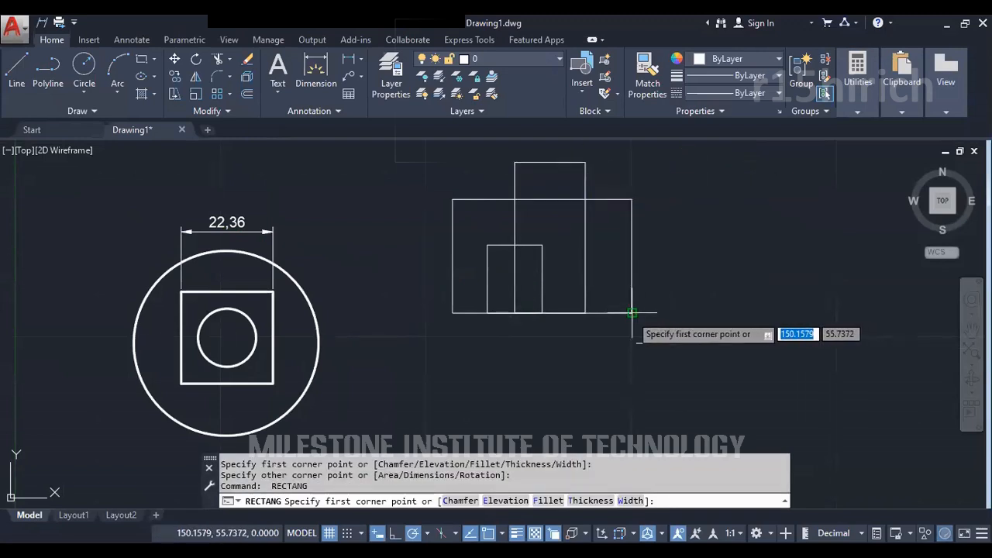
{"action": "left_click", "coordinate": [661, 313]}
{"action": "left_click", "coordinate": [386, 169]}
Explode the four overlapping rectangles into separate lines
{"action": "left_click", "coordinate": [636, 338]}
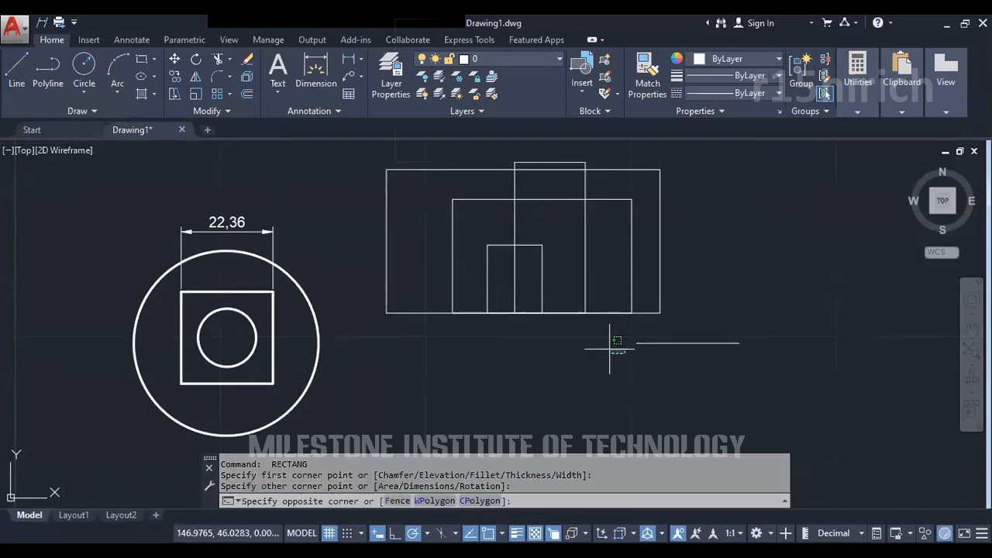
{"action": "left_click", "coordinate": [452, 281]}
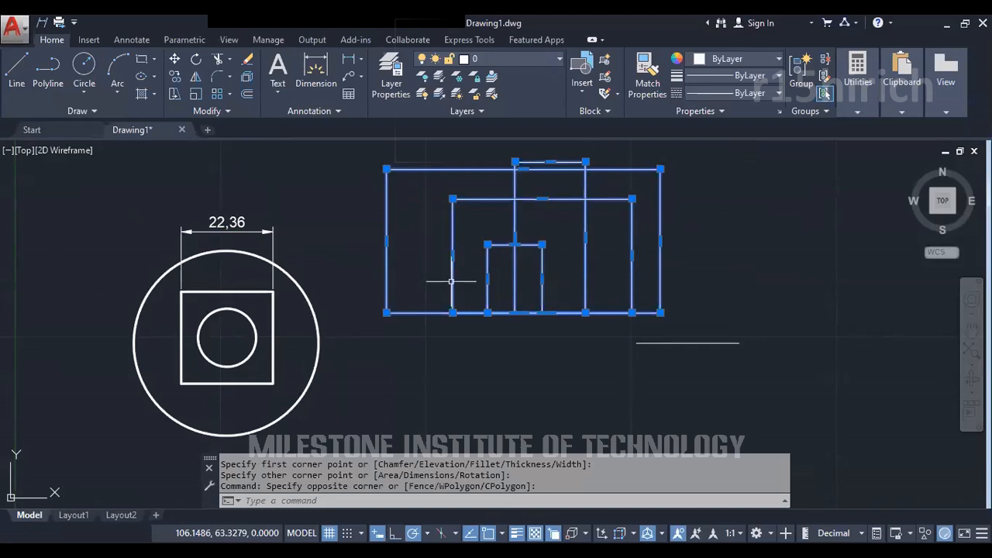
{"action": "type", "text": "x"}
{"action": "key", "text": "Return"}
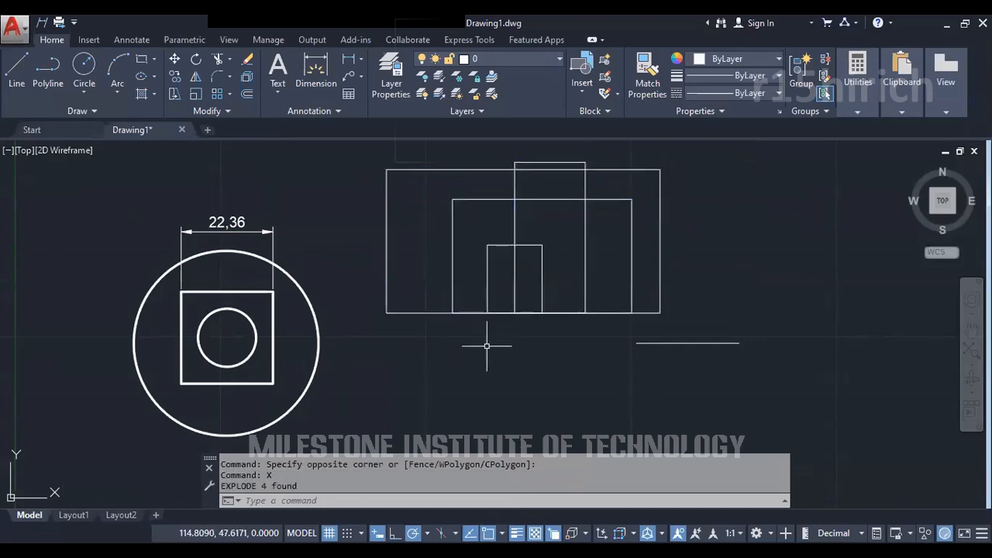
Use selection cycling on the shared baseline to pick the middle rectangle's bottom line, move it straight down a short distance, and undo the move
{"action": "scroll", "coordinate": [529, 329], "scroll_direction": "up", "scroll_amount": 1}
{"action": "scroll", "coordinate": [525, 349], "scroll_direction": "up", "scroll_amount": 1}
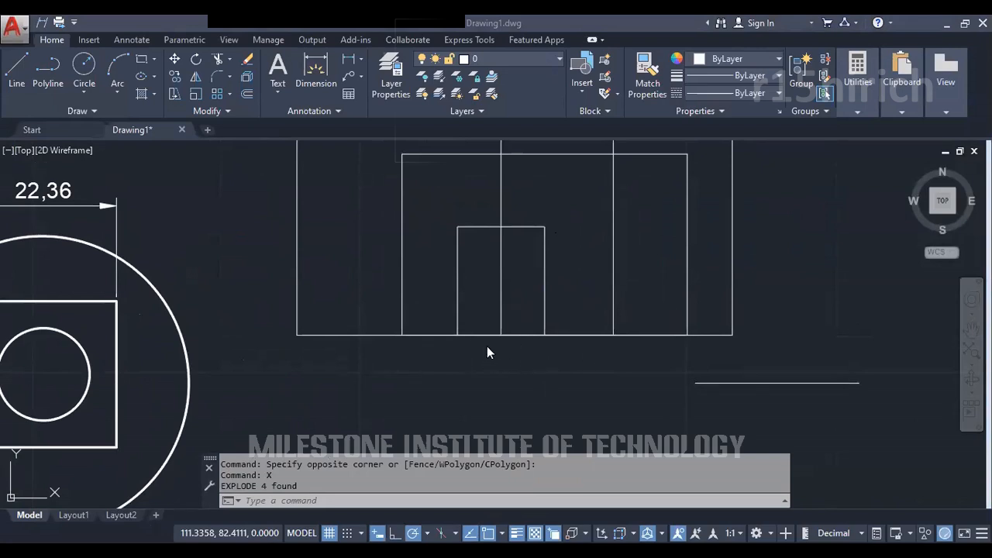
{"action": "left_click", "coordinate": [537, 368]}
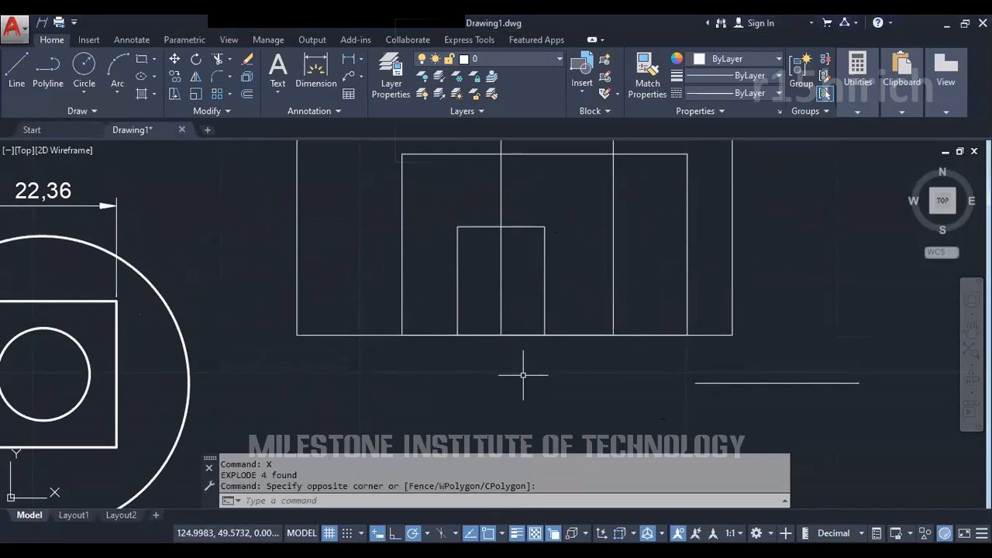
{"action": "middle_click_drag", "start_coordinate": [523, 377], "coordinate": [493, 407]}
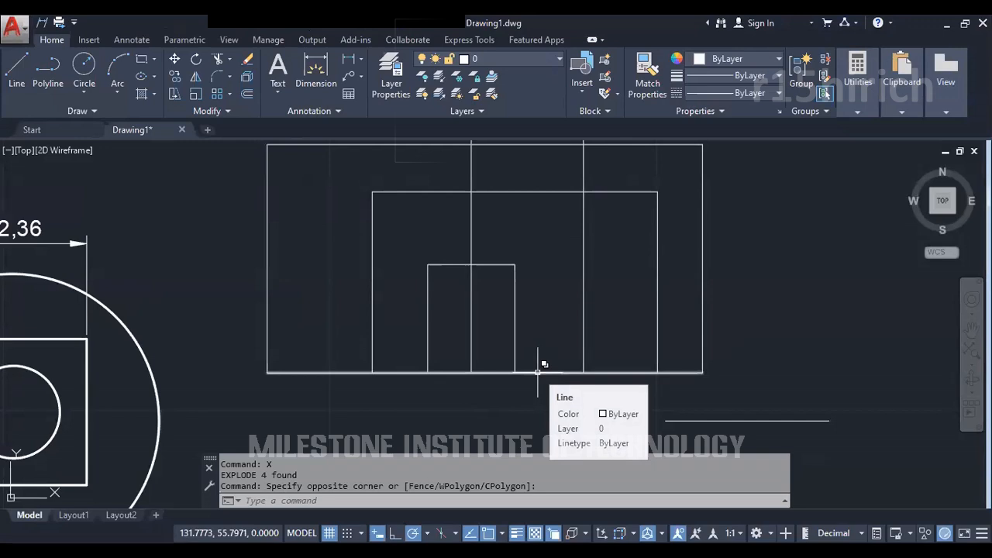
{"action": "left_click", "coordinate": [537, 372]}
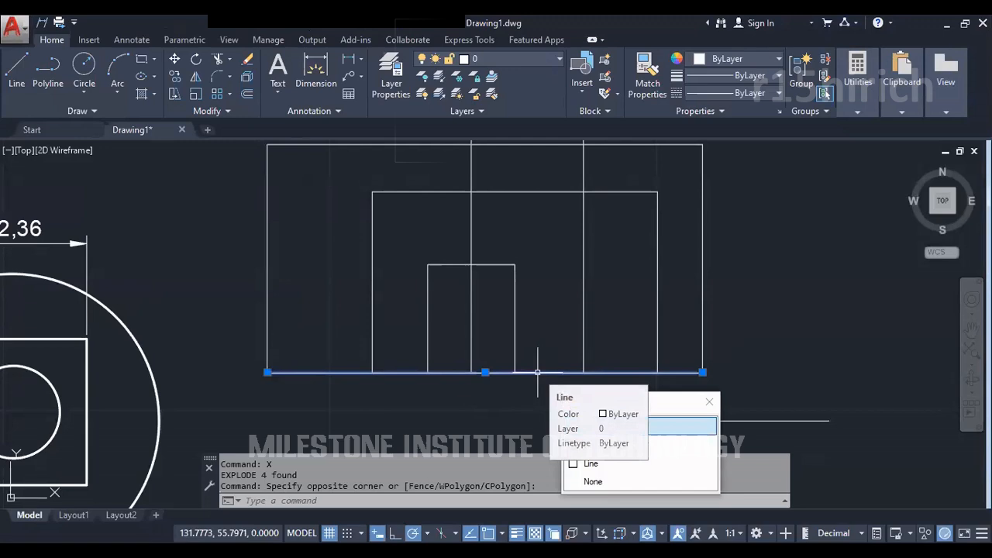
{"action": "left_click_drag", "start_coordinate": [629, 402], "coordinate": [665, 233]}
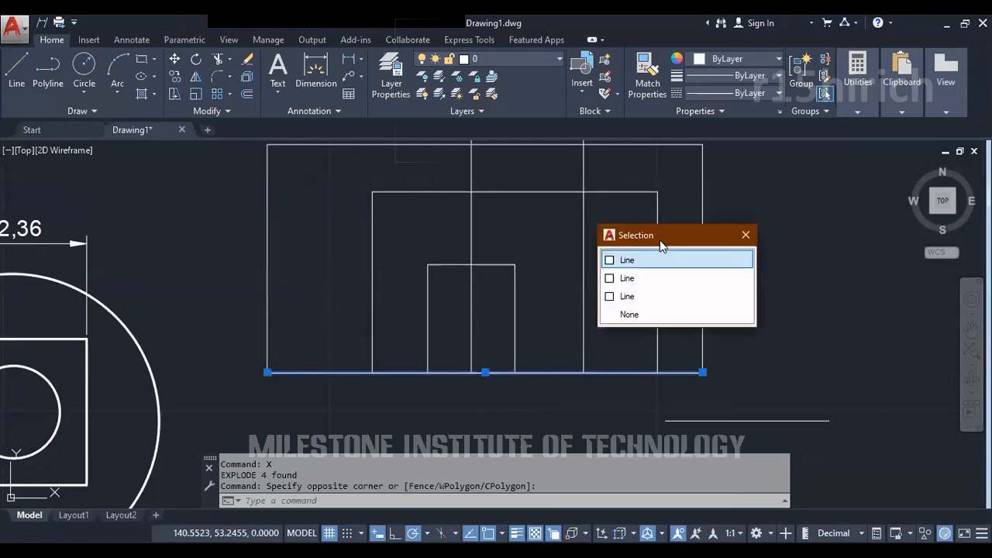
{"action": "left_click", "coordinate": [648, 295]}
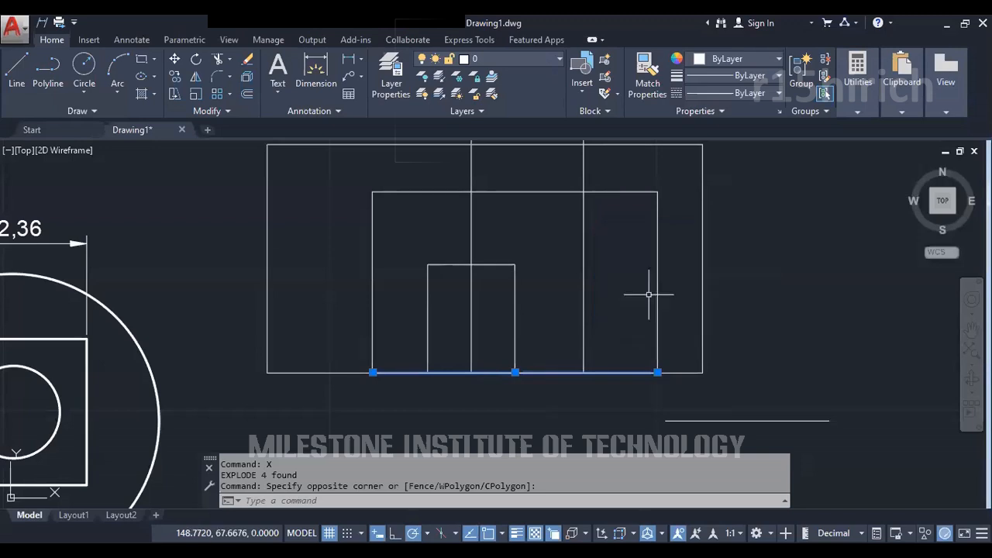
{"action": "type", "text": "m"}
{"action": "key", "text": "Return"}
{"action": "left_click", "coordinate": [746, 272]}
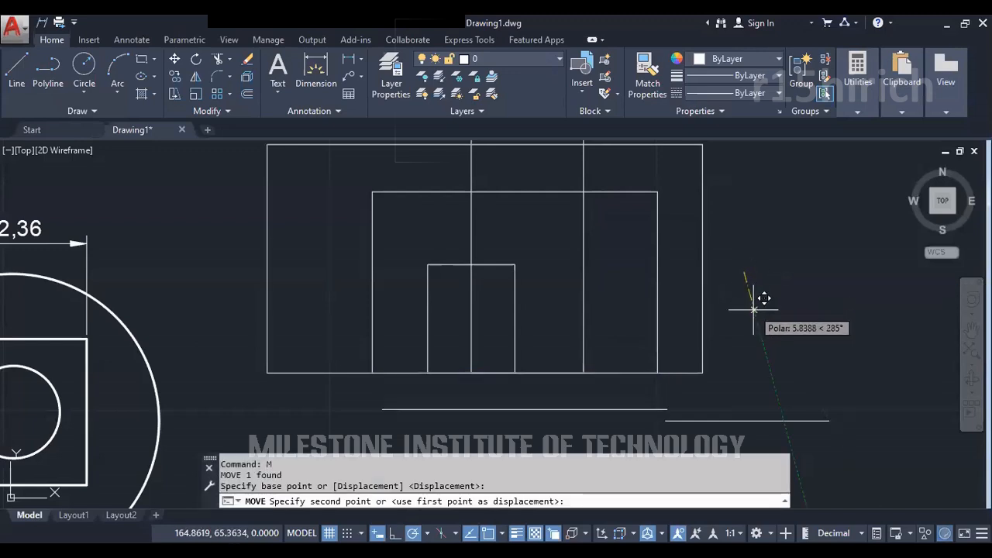
{"action": "left_click", "coordinate": [746, 319]}
{"action": "key", "text": "Escape"}
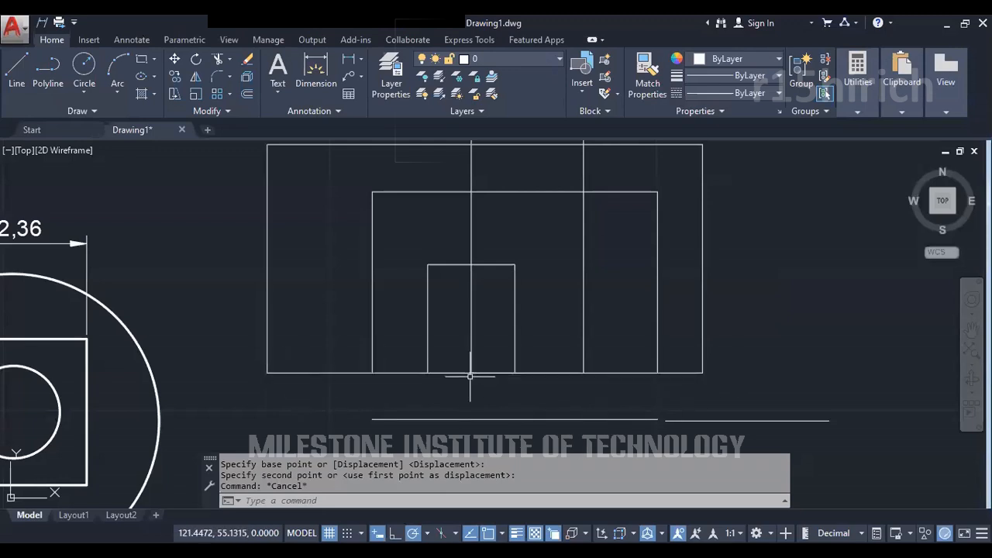
{"action": "key", "text": "ctrl+z"}
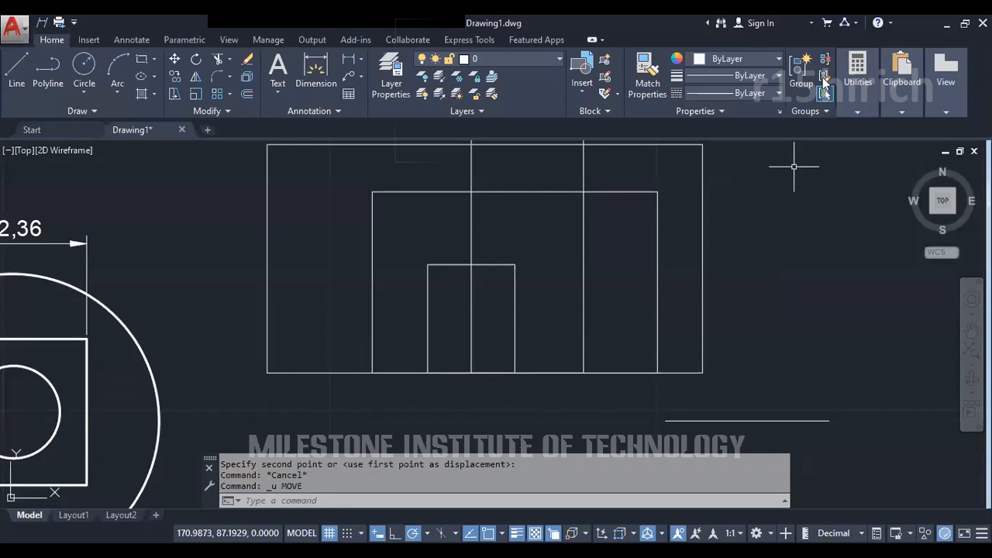
{"action": "left_click", "coordinate": [514, 392]}
{"action": "mouse_move", "coordinate": [401, 393]}
{"action": "middle_mouse_down"}
{"action": "mouse_move", "coordinate": [458, 417]}
{"action": "mouse_move", "coordinate": [487, 413]}
{"action": "mouse_move", "coordinate": [471, 390]}
{"action": "middle_mouse_up"}
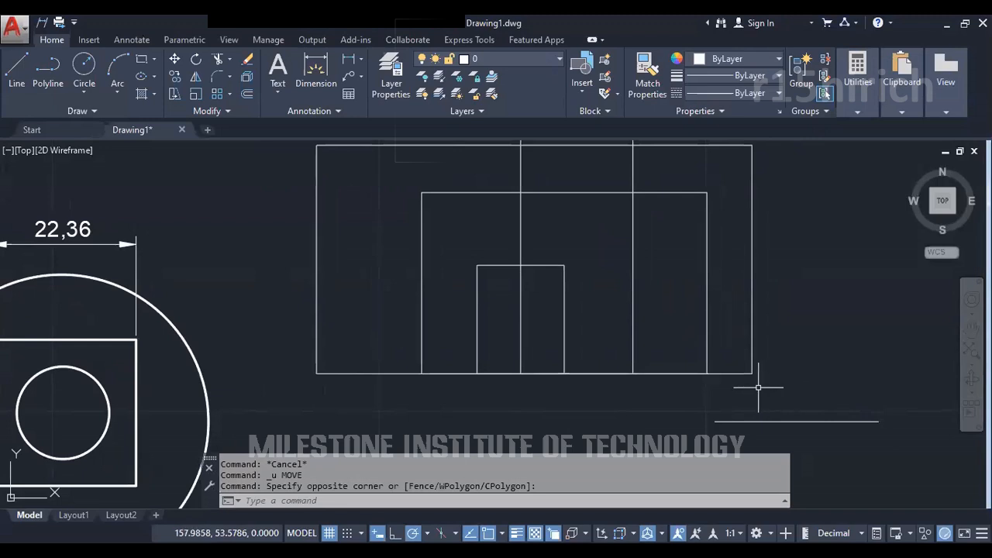
{"action": "scroll", "coordinate": [583, 406], "scroll_direction": "down", "scroll_amount": 2}
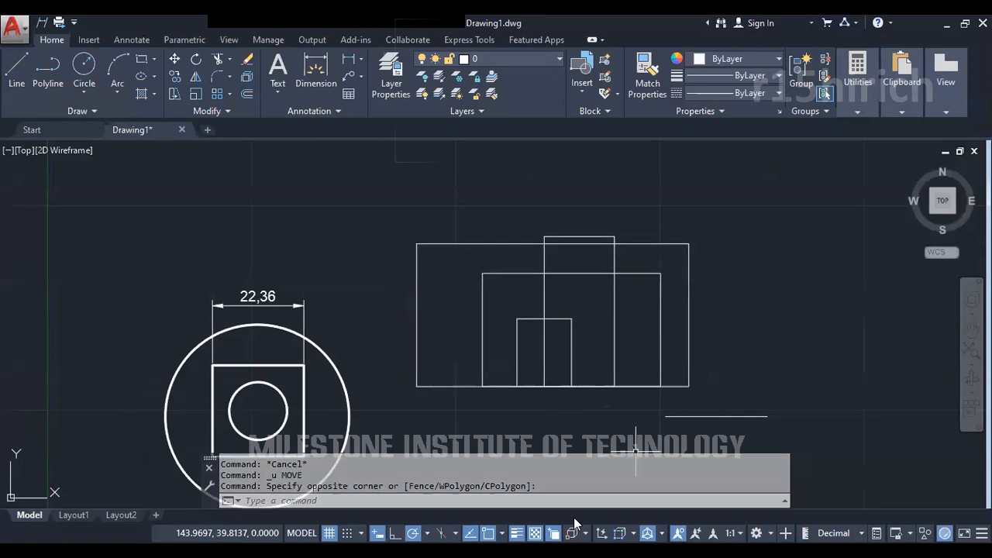
{"action": "key", "text": "ctrl+w"}
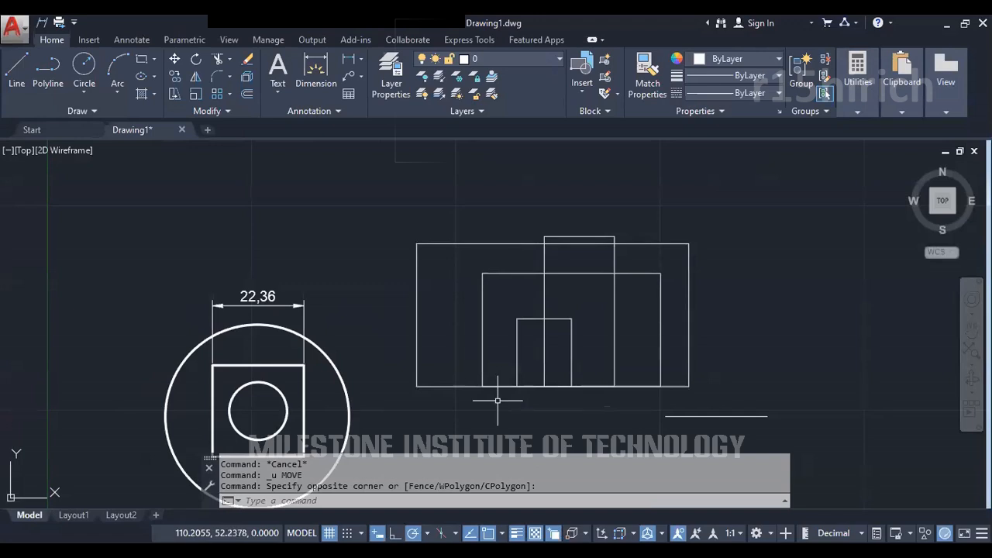
Select everything in the drawing and run OVERKILL with its default comparison settings to delete duplicate and overlapping objects
{"action": "scroll", "coordinate": [498, 401], "scroll_direction": "up", "scroll_amount": 2}
{"action": "scroll", "coordinate": [488, 410], "scroll_direction": "down", "scroll_amount": 1}
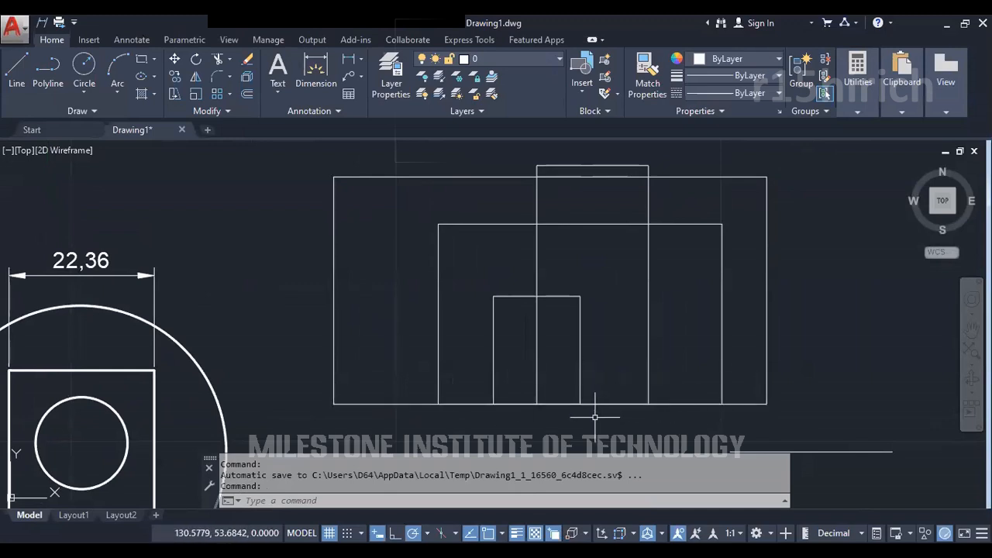
{"action": "scroll", "coordinate": [543, 332], "scroll_direction": "down", "scroll_amount": 2}
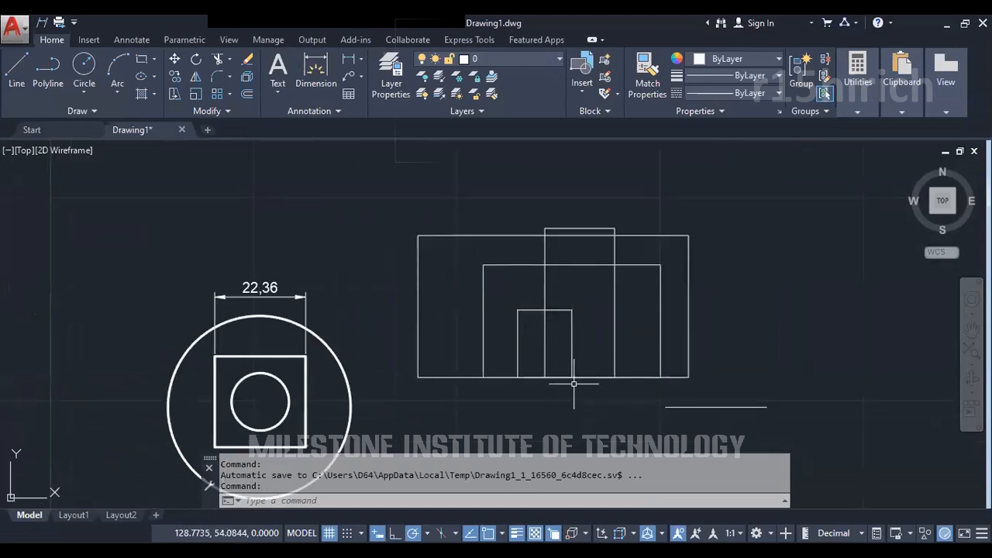
{"action": "scroll", "coordinate": [613, 373], "scroll_direction": "up", "scroll_amount": 2}
{"action": "scroll", "coordinate": [538, 392], "scroll_direction": "up", "scroll_amount": 1}
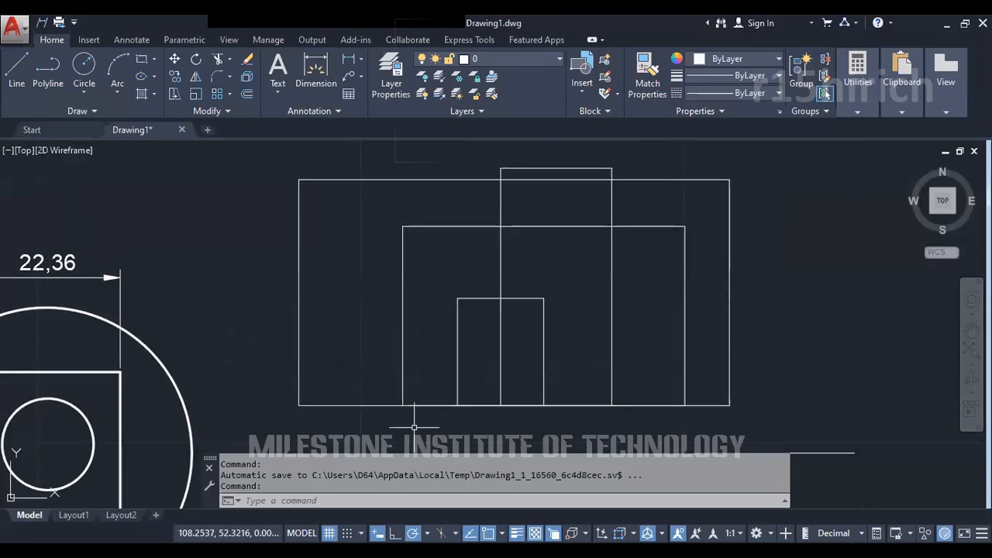
{"action": "scroll", "coordinate": [426, 420], "scroll_direction": "down", "scroll_amount": 2}
{"action": "key", "text": "ctrl+a"}
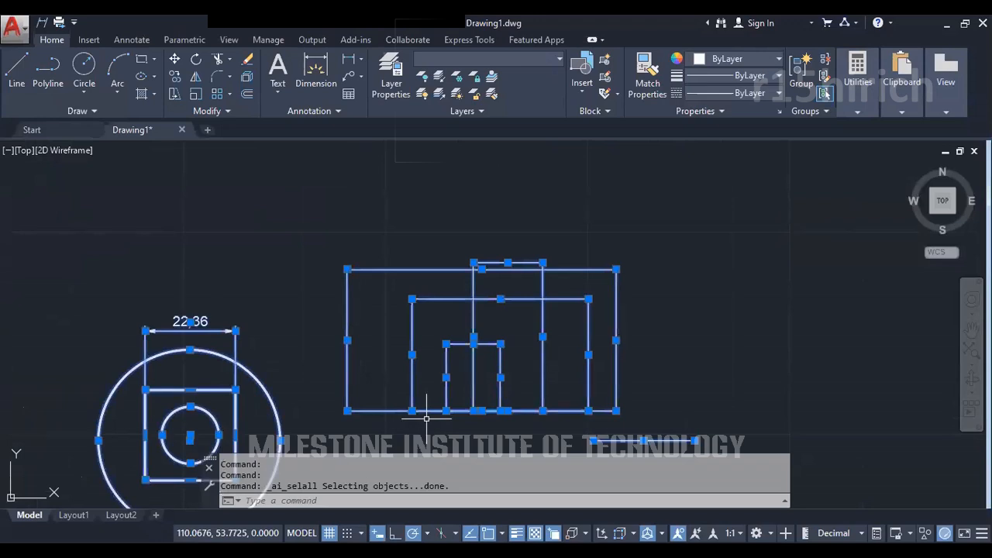
{"action": "middle_click_drag", "start_coordinate": [487, 347], "coordinate": [531, 308]}
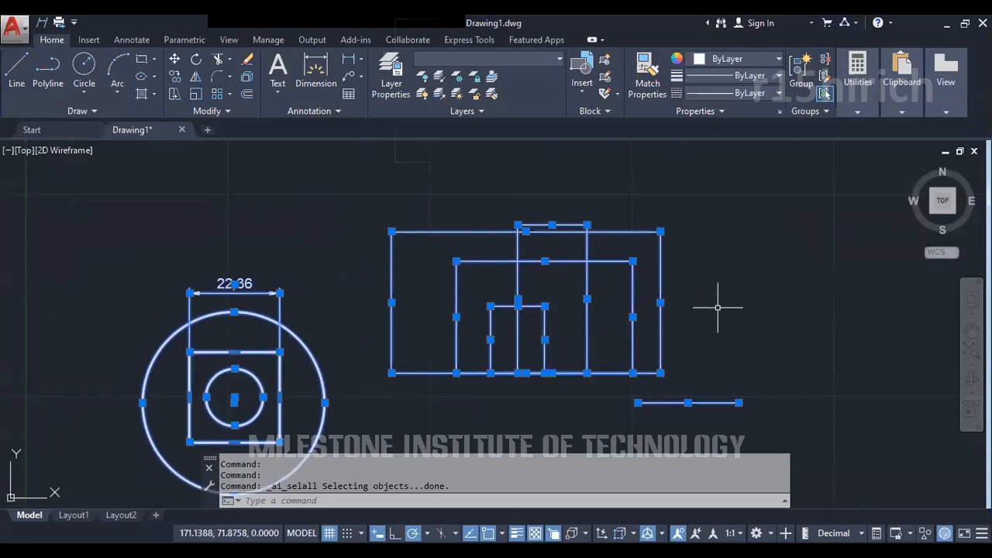
{"action": "type", "text": "OVERKILL"}
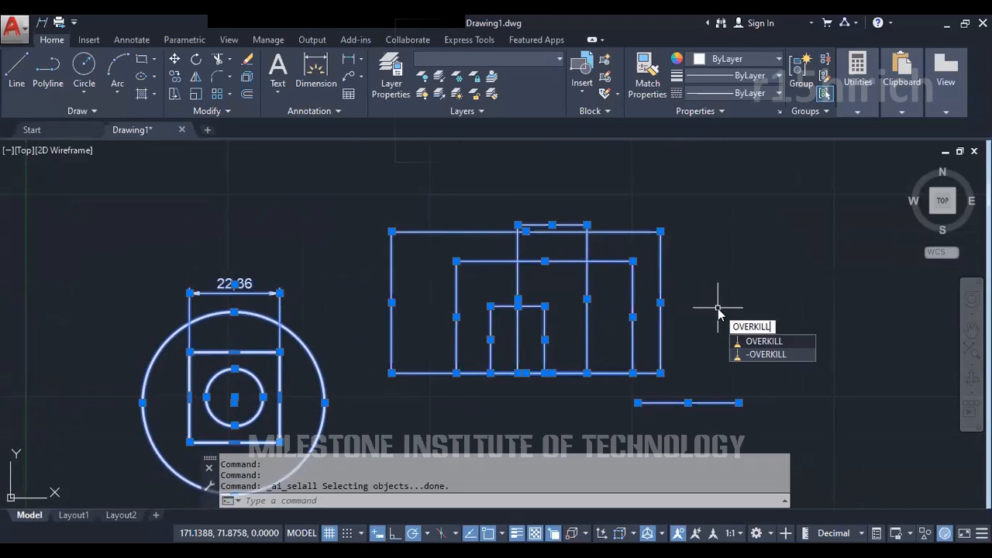
{"action": "key", "text": "Return"}
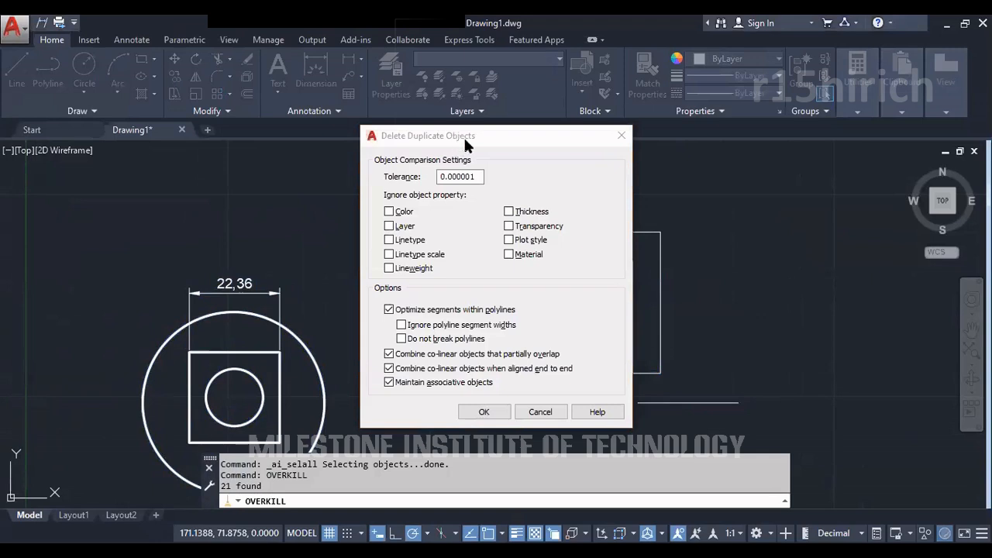
{"action": "left_click_drag", "start_coordinate": [495, 142], "coordinate": [166, 131]}
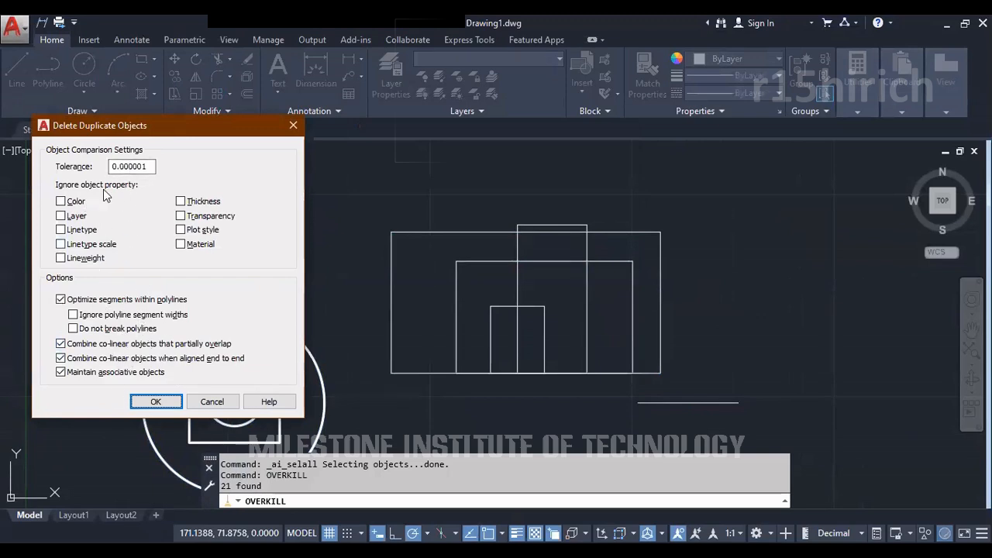
{"action": "left_click", "coordinate": [155, 404]}
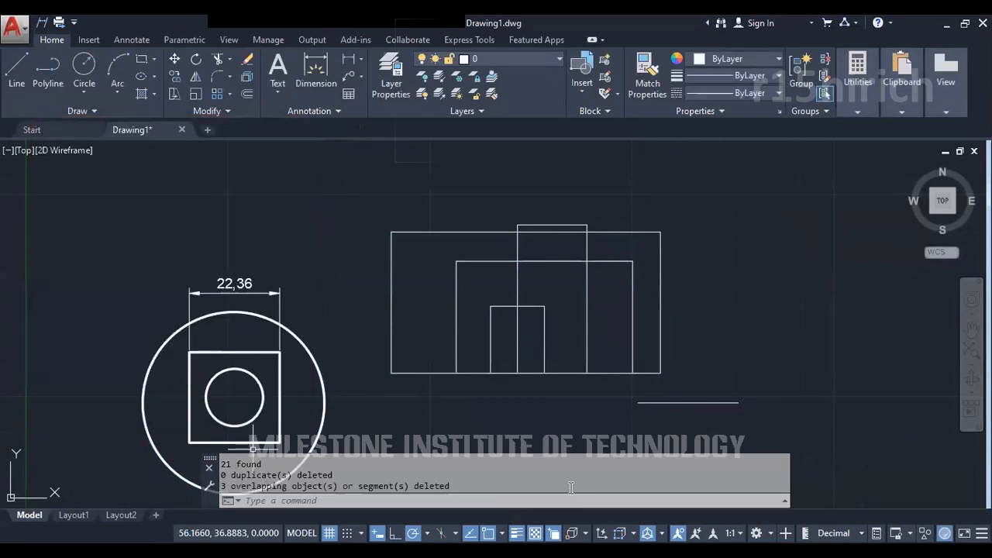
Move the rectangles' merged baseline a short distance down, and undo the move
{"action": "left_click", "coordinate": [560, 373]}
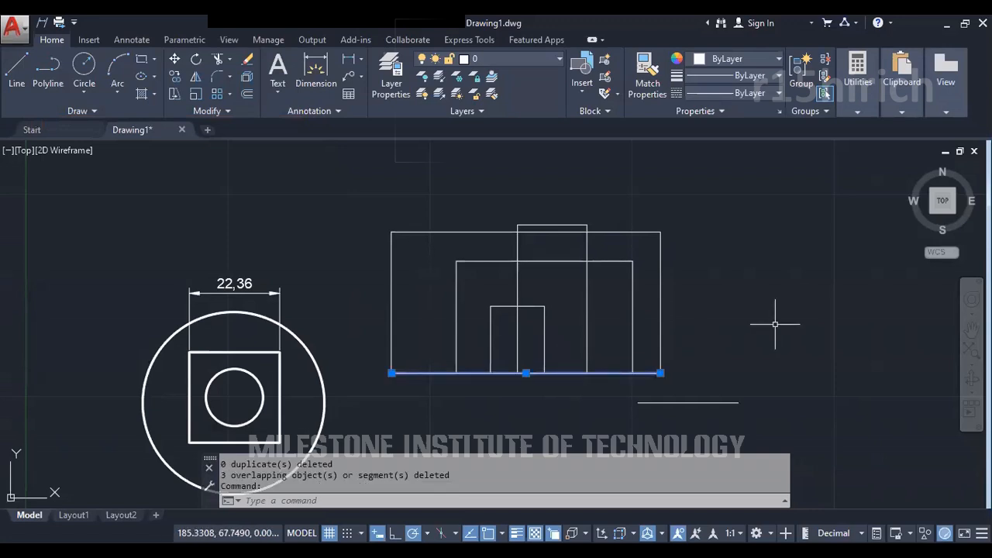
{"action": "type", "text": "m"}
{"action": "key", "text": "Return"}
{"action": "left_click", "coordinate": [778, 301]}
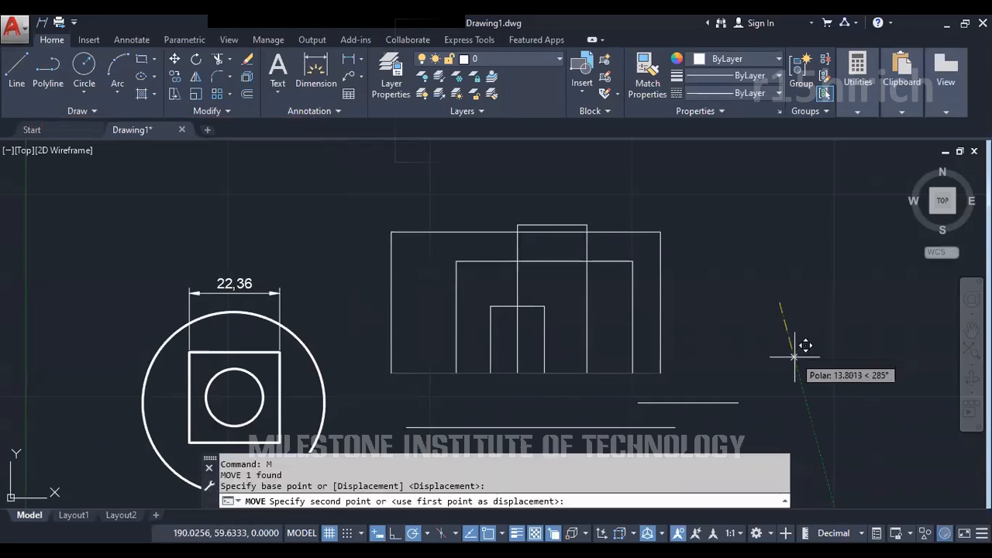
{"action": "left_click", "coordinate": [791, 361]}
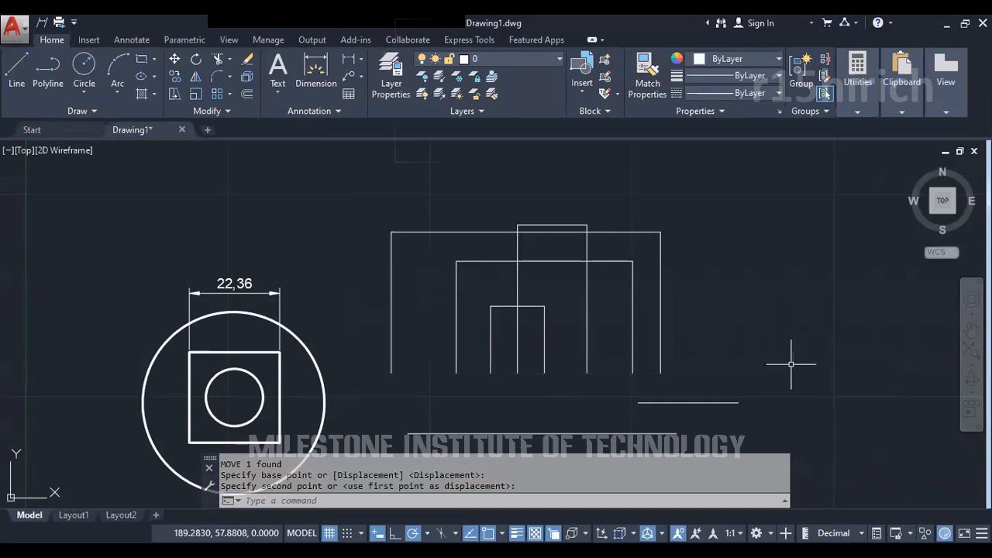
{"action": "key", "text": "ctrl+z"}
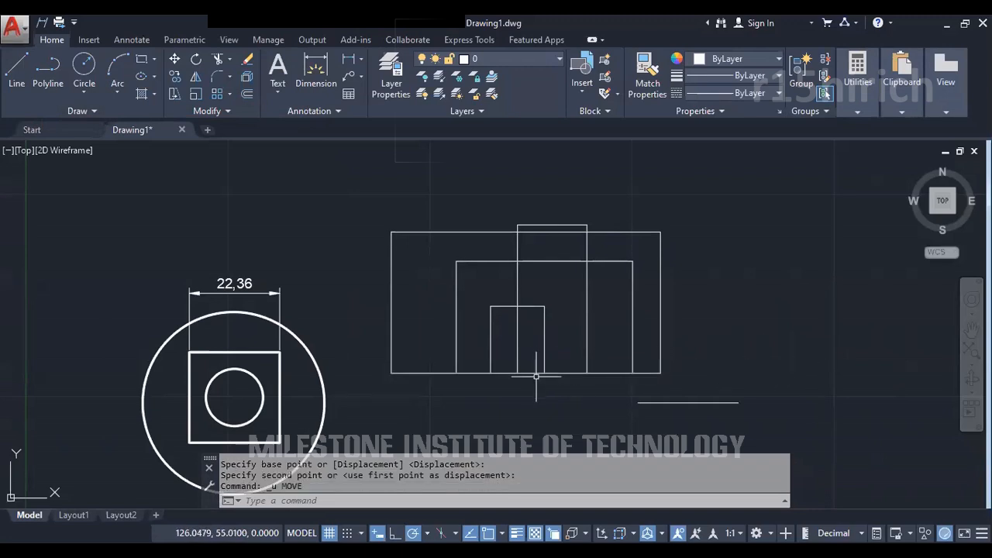
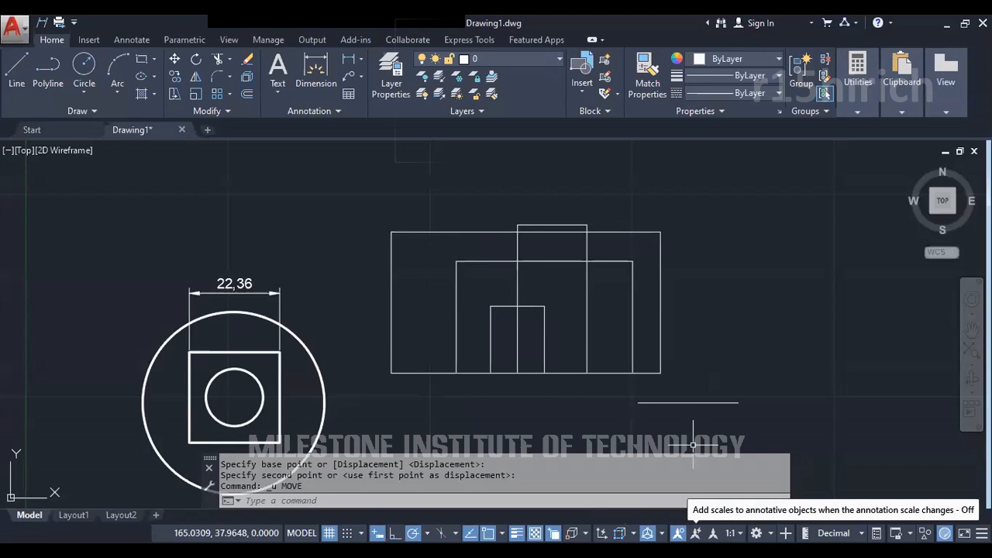
Turn on automatic adding of scales to annotative objects and look through the available annotation scales
{"action": "left_click", "coordinate": [695, 532]}
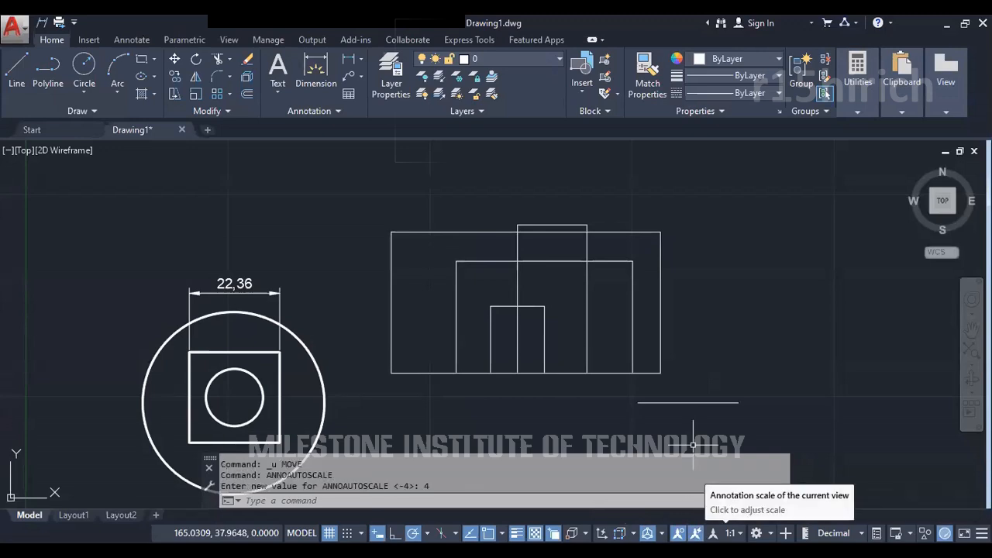
{"action": "left_click", "coordinate": [731, 533]}
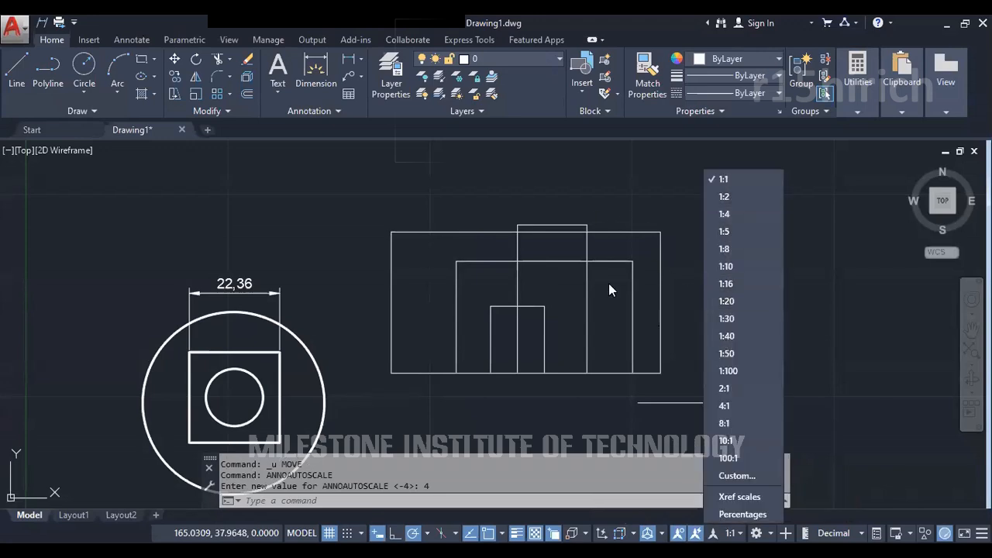
{"action": "left_click", "coordinate": [548, 190]}
{"action": "left_click", "coordinate": [503, 167]}
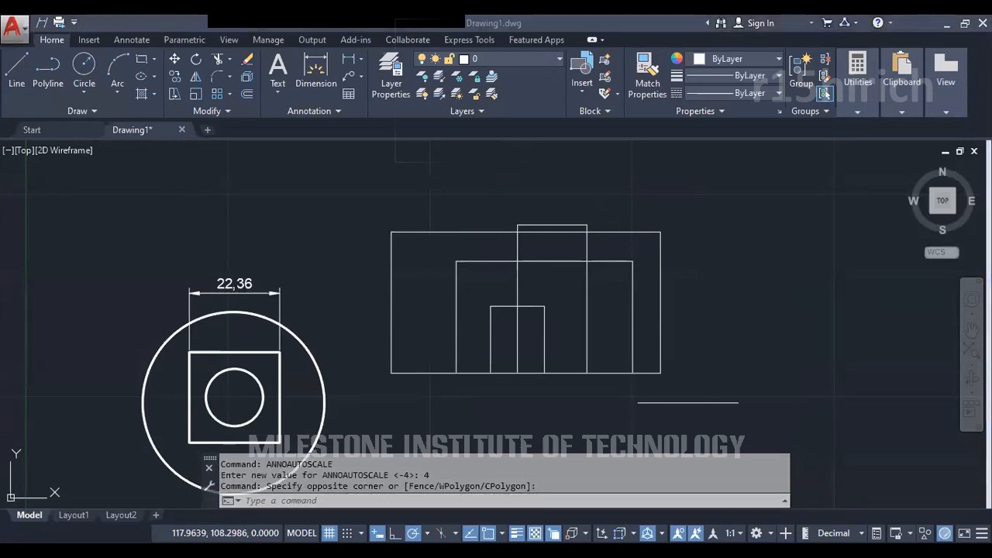
{"action": "left_click", "coordinate": [740, 532]}
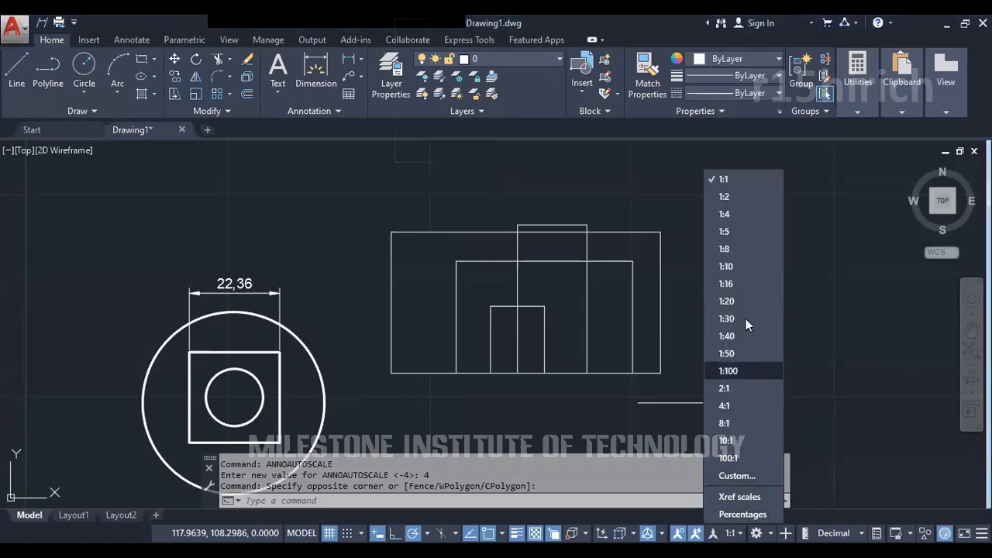
{"action": "left_click", "coordinate": [565, 170]}
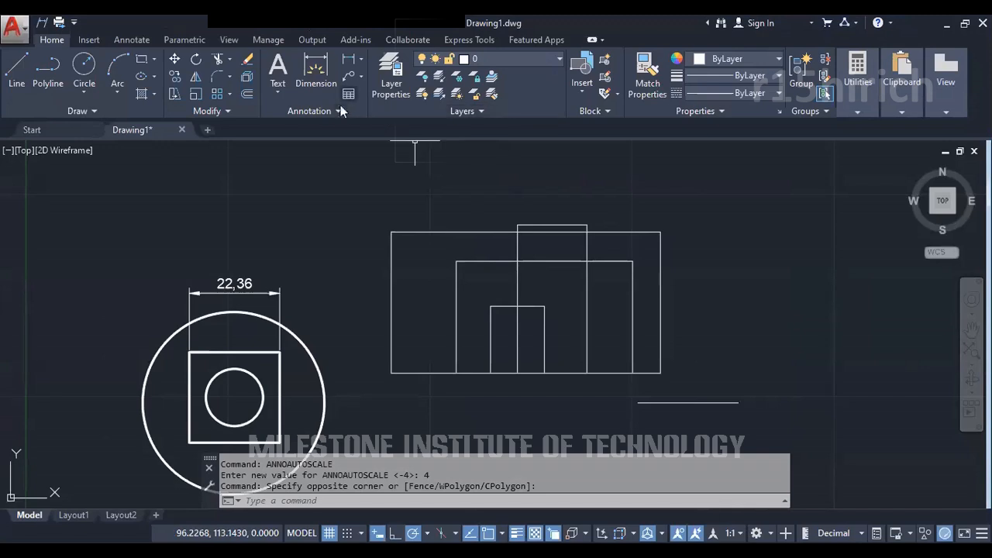
Make Annotative the current dimension style in the Dimension Style Manager
{"action": "left_click", "coordinate": [311, 111]}
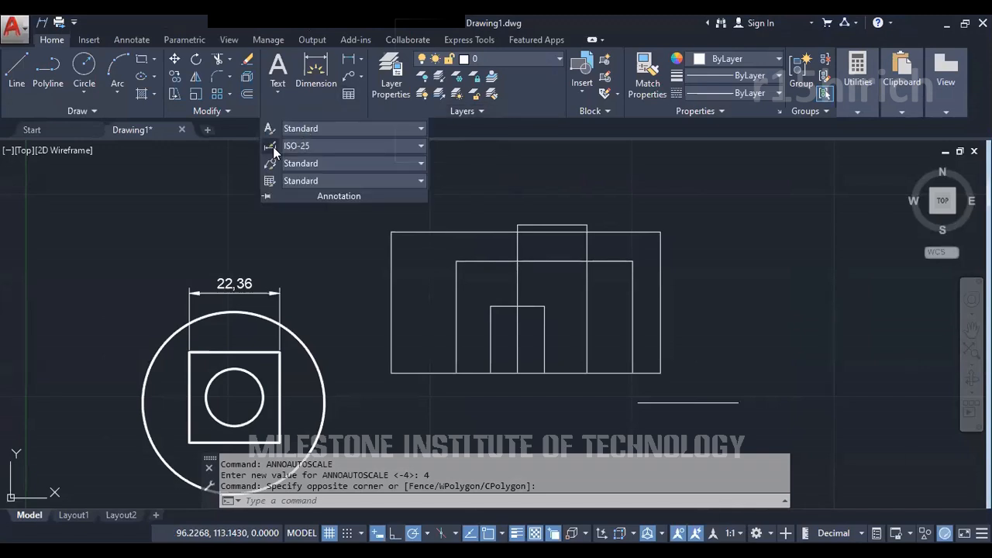
{"action": "left_click", "coordinate": [271, 146]}
{"action": "left_click", "coordinate": [354, 207]}
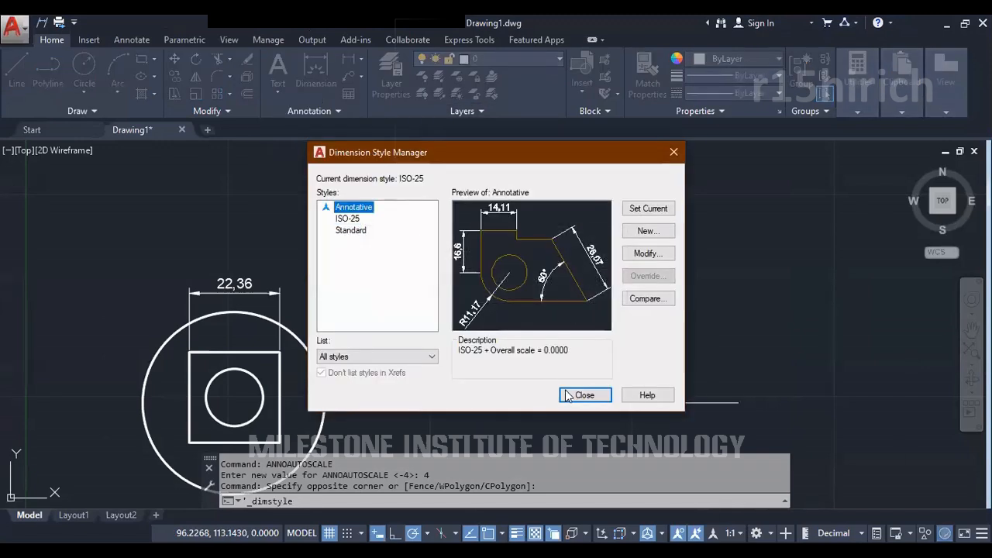
{"action": "left_click", "coordinate": [629, 210]}
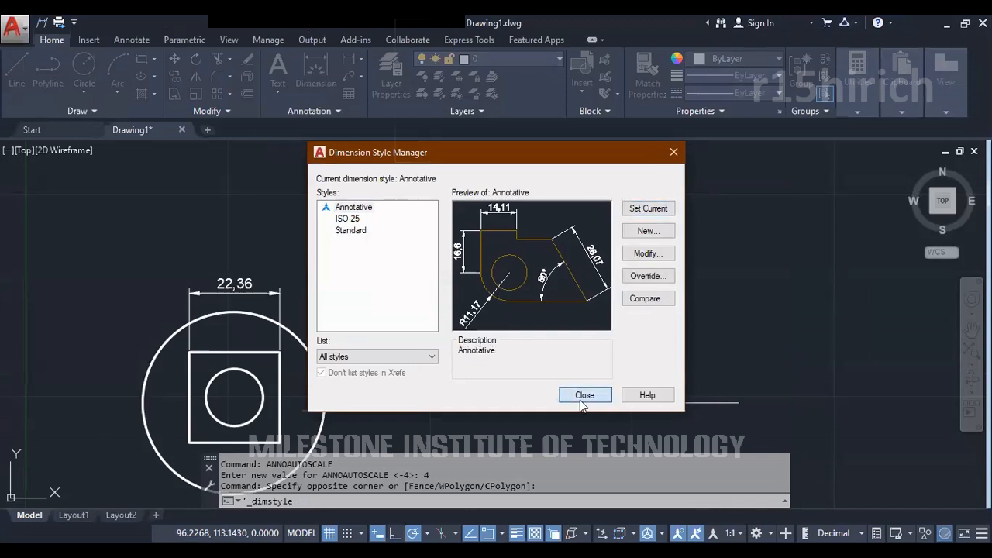
{"action": "left_click", "coordinate": [585, 395]}
Add a linear dimension between the endpoints of the short separate line, placing it just below the line
{"action": "mouse_move", "coordinate": [565, 383]}
{"action": "middle_mouse_down"}
{"action": "mouse_move", "coordinate": [622, 333]}
{"action": "mouse_move", "coordinate": [556, 313]}
{"action": "mouse_move", "coordinate": [582, 259]}
{"action": "middle_mouse_up"}
{"action": "scroll", "coordinate": [556, 313], "scroll_direction": "up", "scroll_amount": 5}
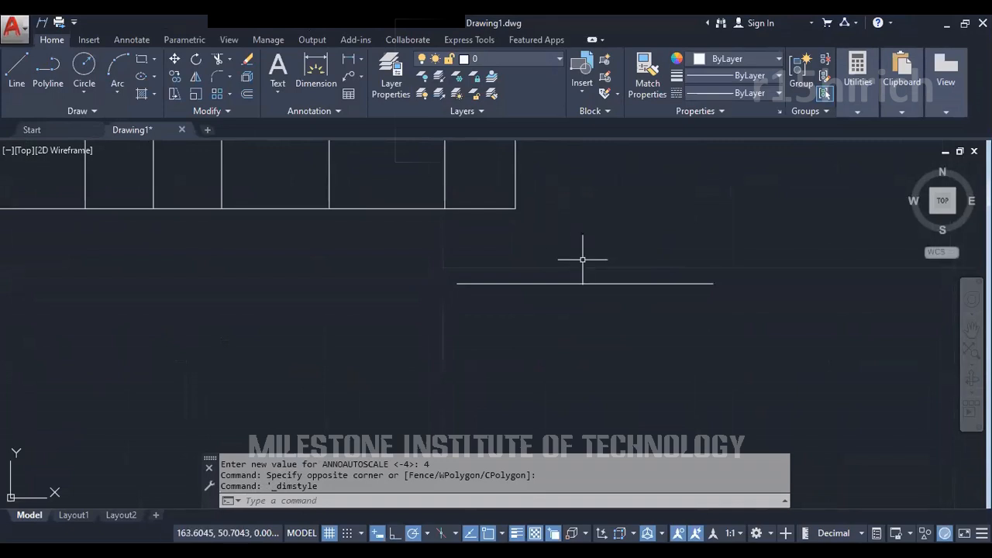
{"action": "left_click", "coordinate": [349, 59]}
{"action": "left_click", "coordinate": [491, 338]}
{"action": "left_click", "coordinate": [458, 284]}
{"action": "left_click", "coordinate": [713, 284]}
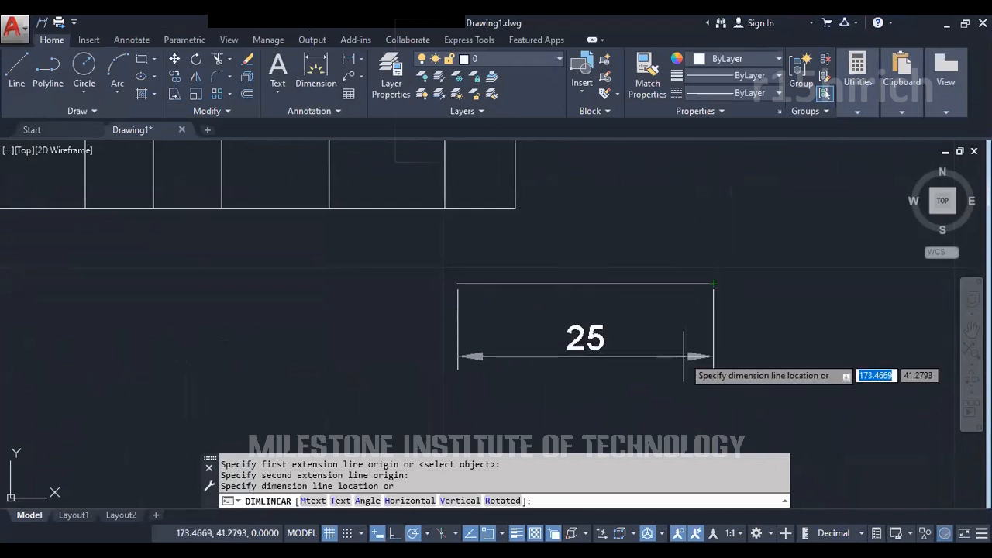
{"action": "left_click", "coordinate": [655, 349]}
{"action": "scroll", "coordinate": [535, 383], "scroll_direction": "down", "scroll_amount": 2}
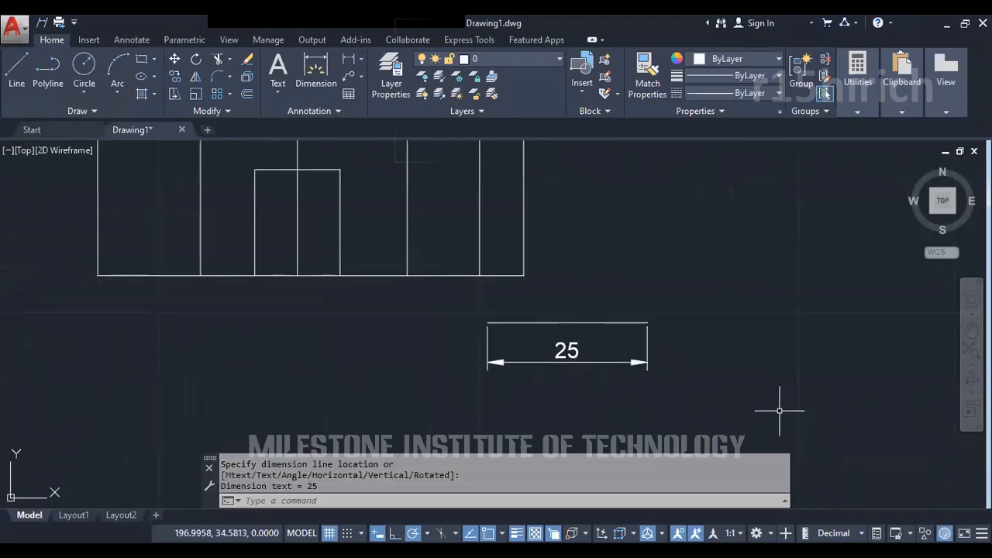
Set the annotation scale of the current view to 1:2
{"action": "scroll", "coordinate": [701, 401], "scroll_direction": "down", "scroll_amount": 2}
{"action": "scroll", "coordinate": [690, 399], "scroll_direction": "up", "scroll_amount": 2}
{"action": "mouse_move", "coordinate": [693, 361]}
{"action": "middle_mouse_down"}
{"action": "mouse_move", "coordinate": [543, 352]}
{"action": "mouse_move", "coordinate": [717, 318]}
{"action": "middle_mouse_up"}
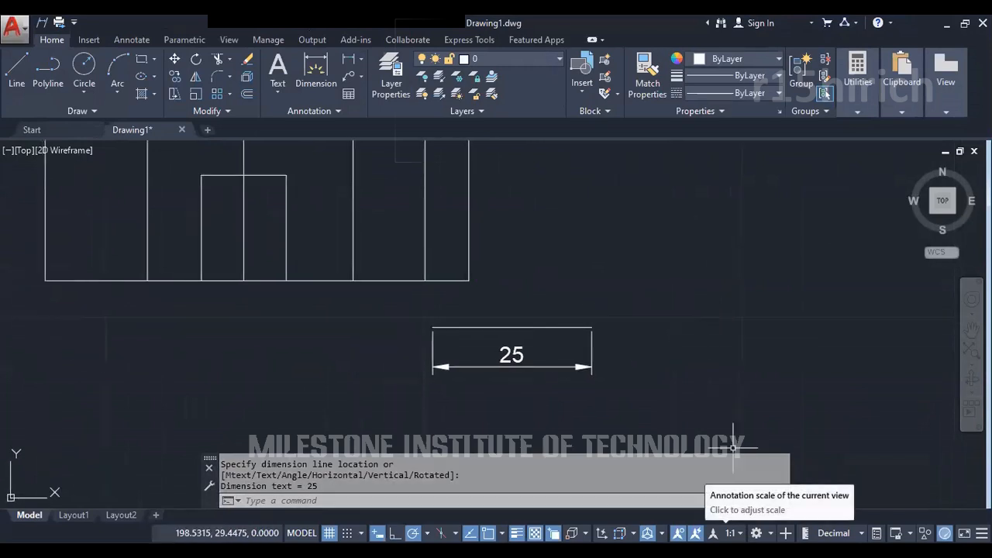
{"action": "left_click", "coordinate": [730, 532]}
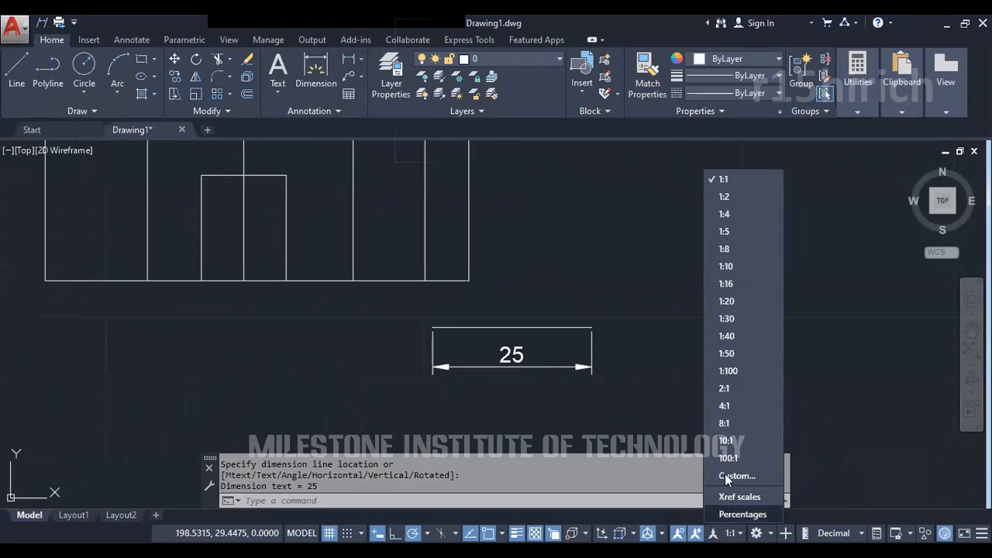
{"action": "left_click", "coordinate": [725, 198]}
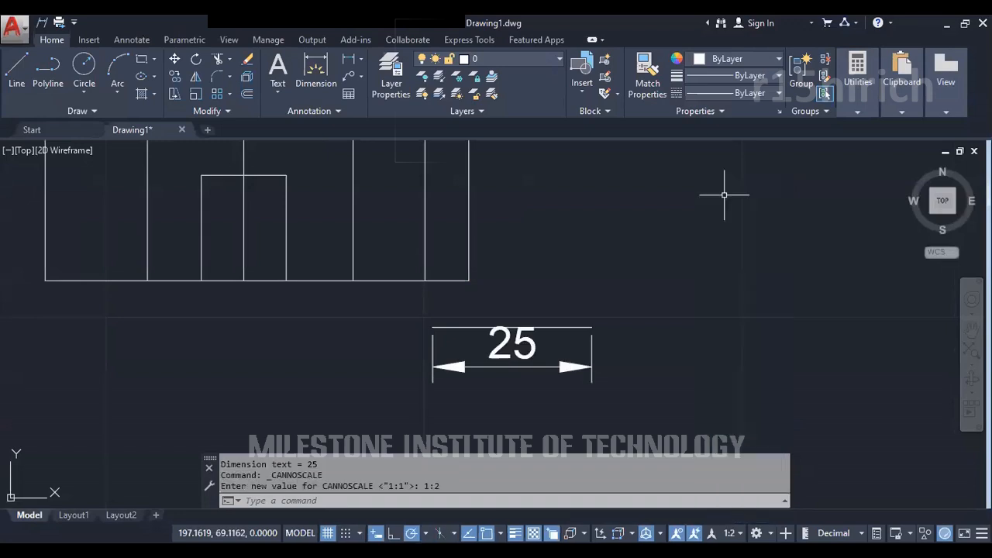
Examine the short line's dimension at the current annotation scale and open the Properties palette
{"action": "scroll", "coordinate": [725, 199], "scroll_direction": "down", "scroll_amount": 3}
{"action": "scroll", "coordinate": [454, 237], "scroll_direction": "up", "scroll_amount": 3}
{"action": "middle_click_drag", "start_coordinate": [598, 280], "coordinate": [526, 329]}
{"action": "middle_click_drag", "start_coordinate": [594, 399], "coordinate": [604, 350]}
{"action": "scroll", "coordinate": [620, 354], "scroll_direction": "up", "scroll_amount": 2}
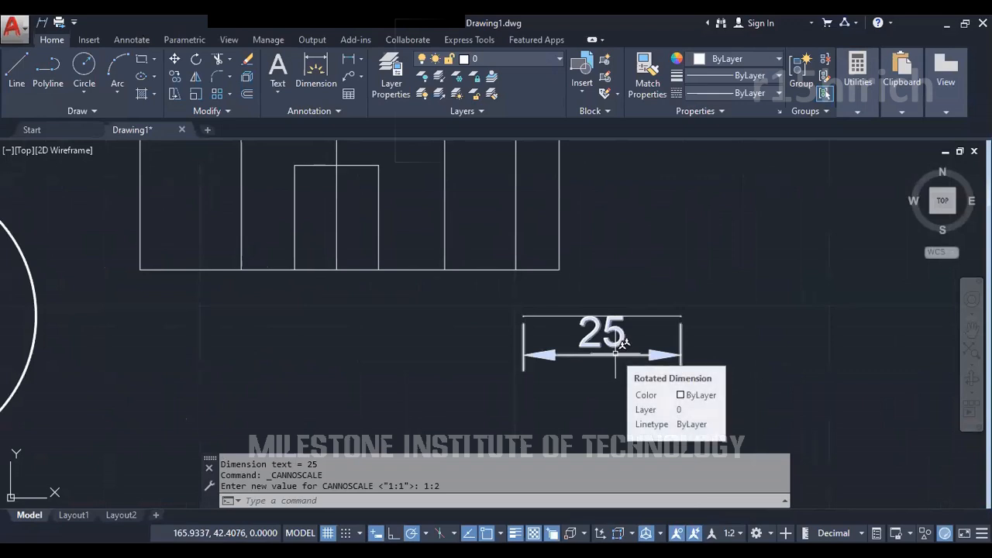
{"action": "type", "text": "PR"}
{"action": "key", "text": "Return"}
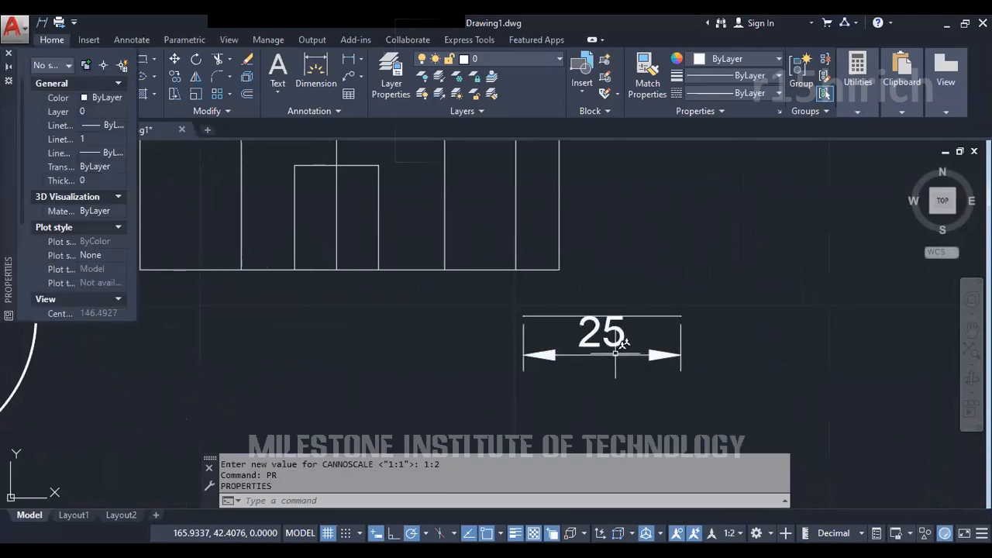
Check the text height in the Annotative dimension style's settings, and leave the style manager without making changes
{"action": "left_click", "coordinate": [328, 112]}
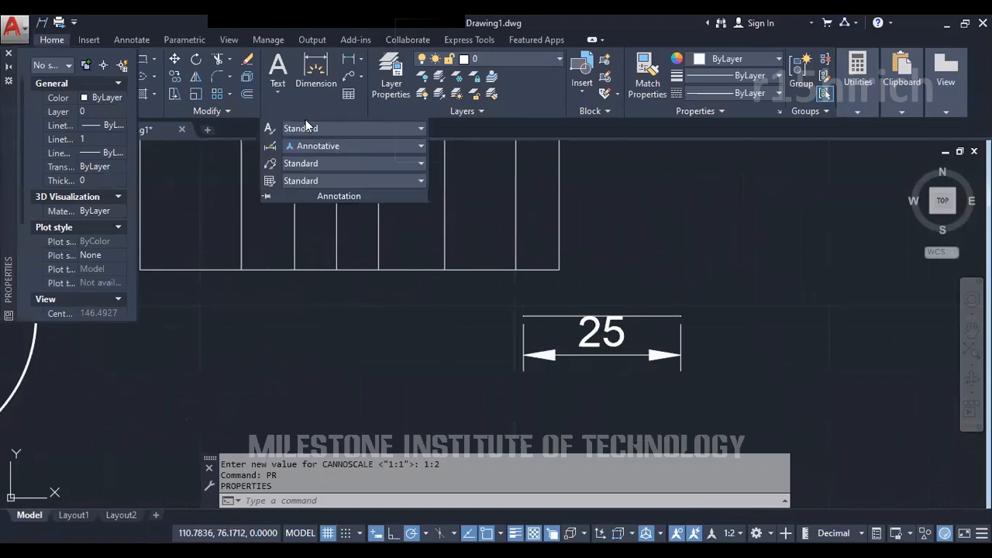
{"action": "left_click", "coordinate": [271, 146]}
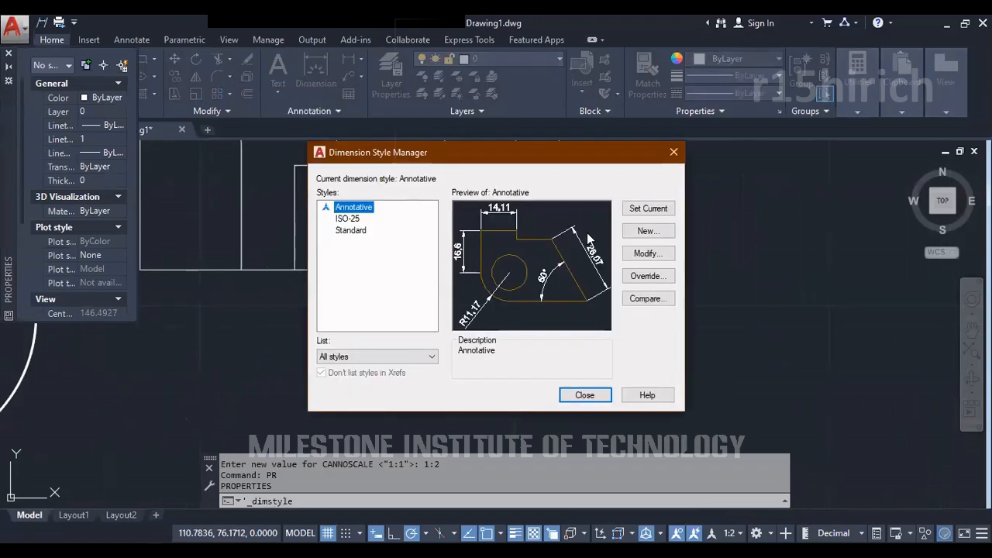
{"action": "left_click", "coordinate": [649, 256]}
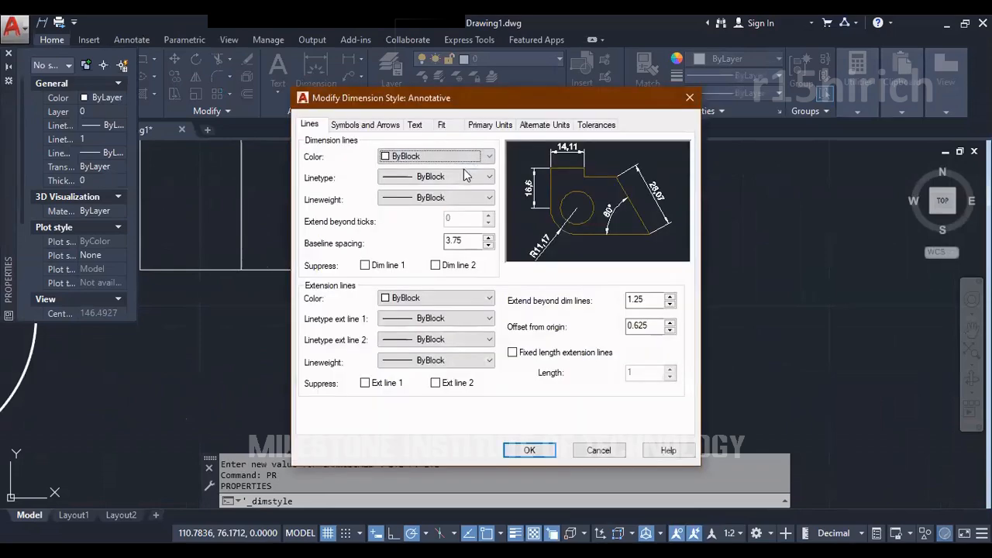
{"action": "left_click", "coordinate": [418, 125]}
{"action": "left_click_drag", "start_coordinate": [470, 230], "coordinate": [444, 230]}
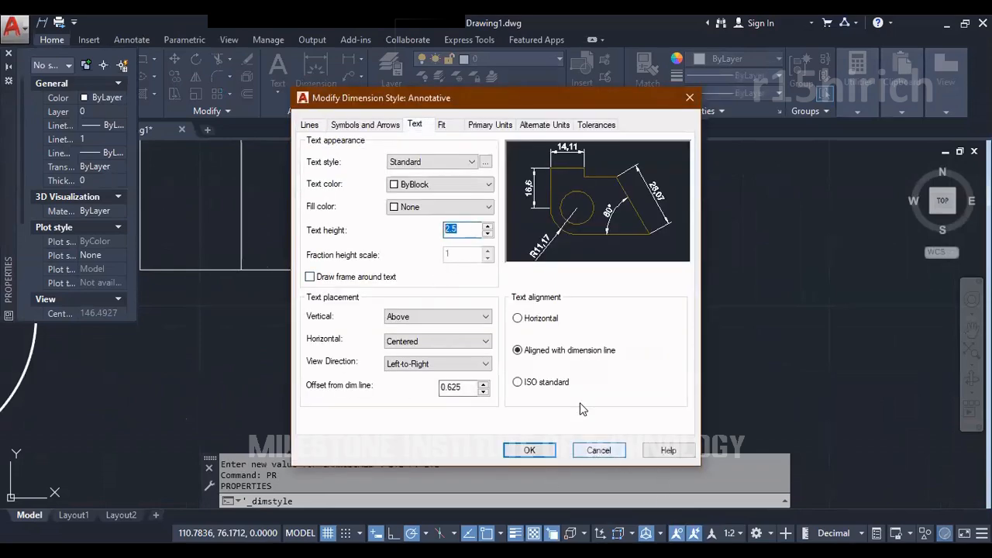
{"action": "left_click", "coordinate": [597, 453]}
{"action": "left_click", "coordinate": [585, 394]}
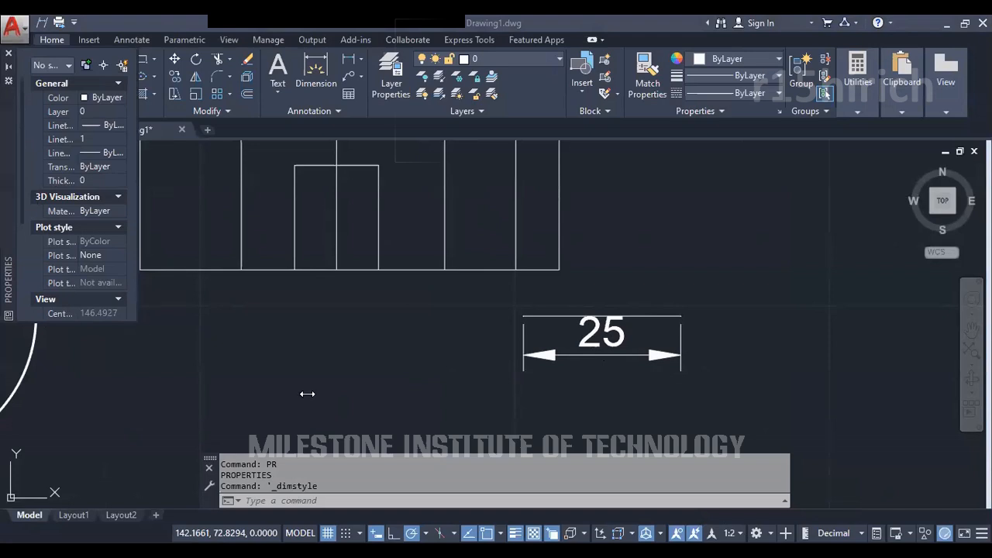
Enlarge the Properties palette, check the text height of the short line's dimension, and close the palette
{"action": "left_click_drag", "start_coordinate": [137, 320], "coordinate": [276, 322]}
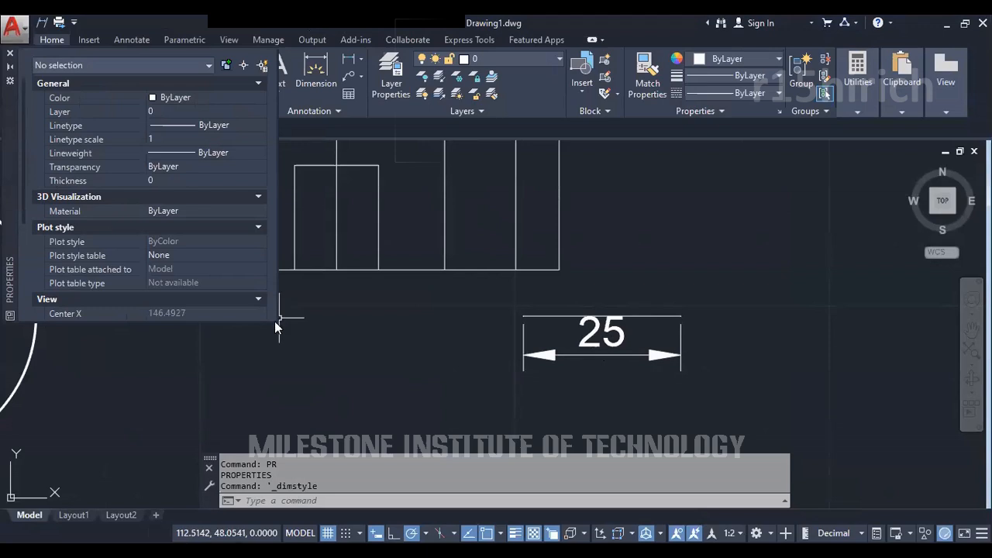
{"action": "left_click_drag", "start_coordinate": [252, 415], "coordinate": [251, 450]}
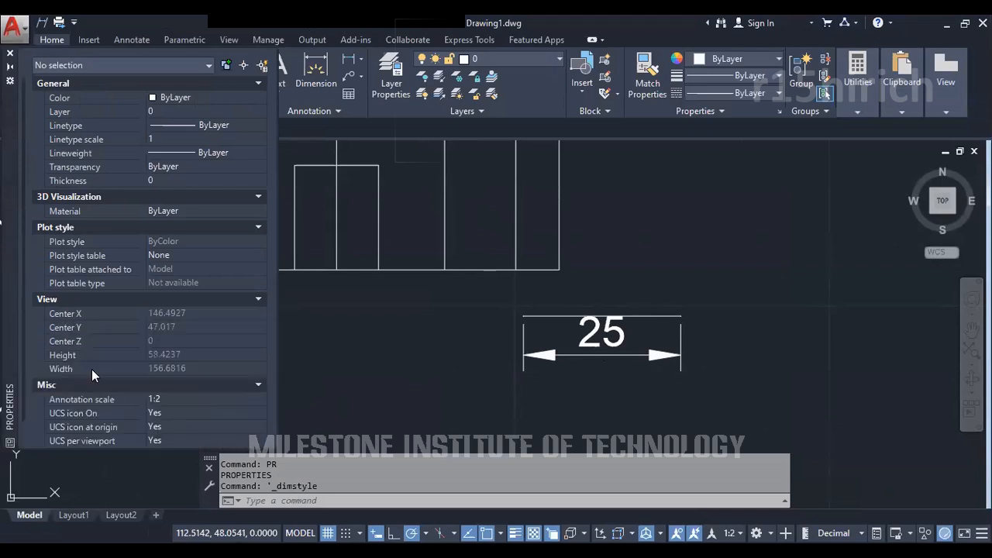
{"action": "scroll", "coordinate": [21, 221], "scroll_direction": "down", "scroll_amount": 1}
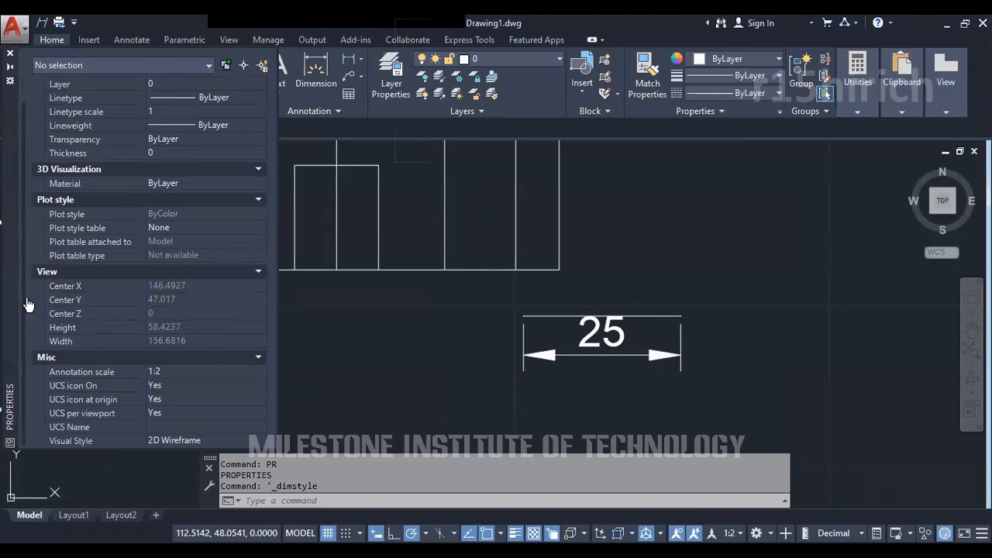
{"action": "left_click", "coordinate": [586, 404]}
{"action": "left_click", "coordinate": [647, 409]}
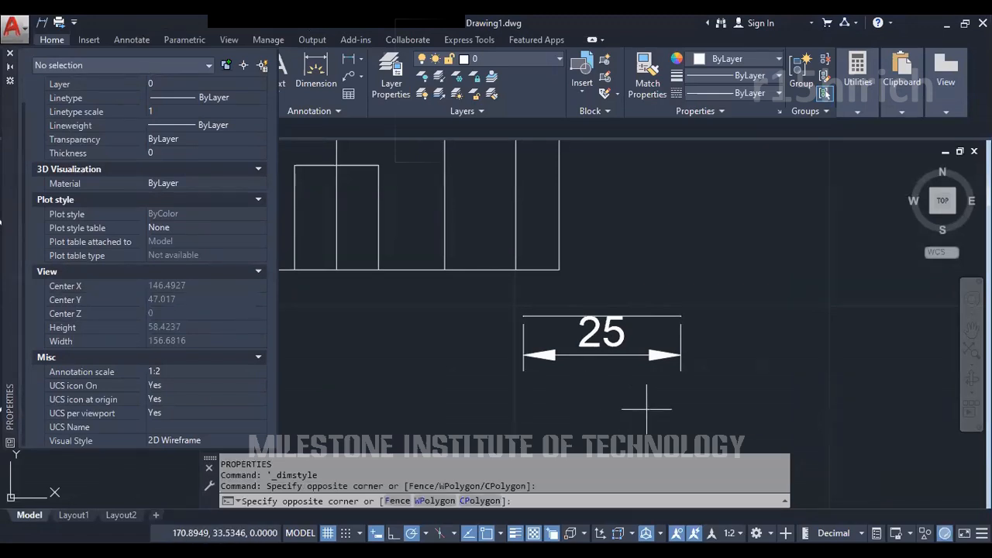
{"action": "left_click", "coordinate": [592, 339]}
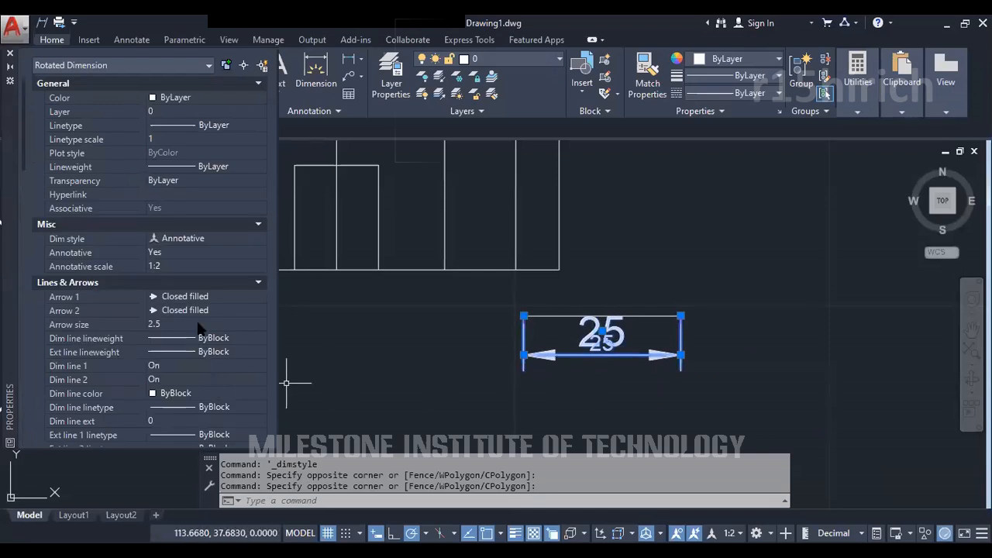
{"action": "scroll", "coordinate": [21, 203], "scroll_direction": "down", "scroll_amount": 12}
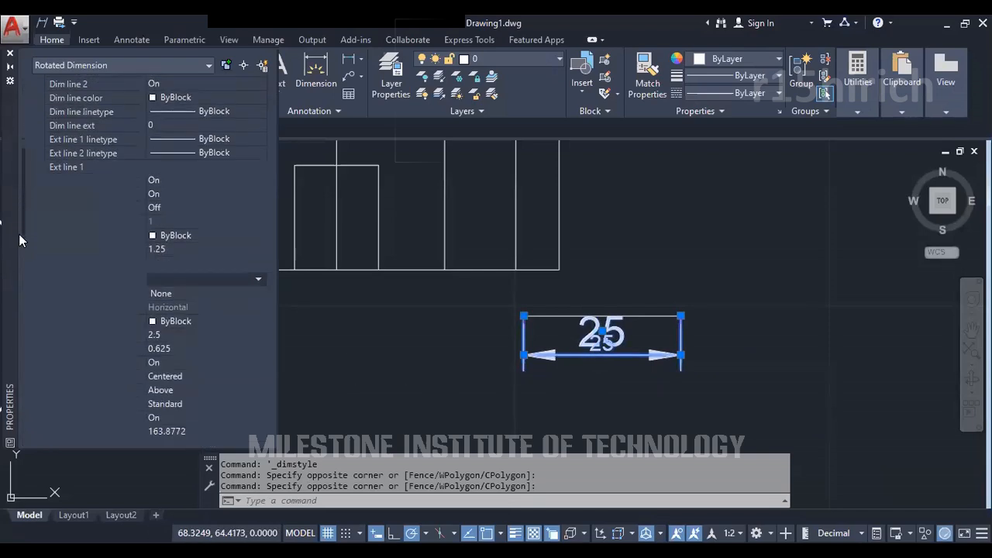
{"action": "scroll", "coordinate": [20, 258], "scroll_direction": "down", "scroll_amount": 1}
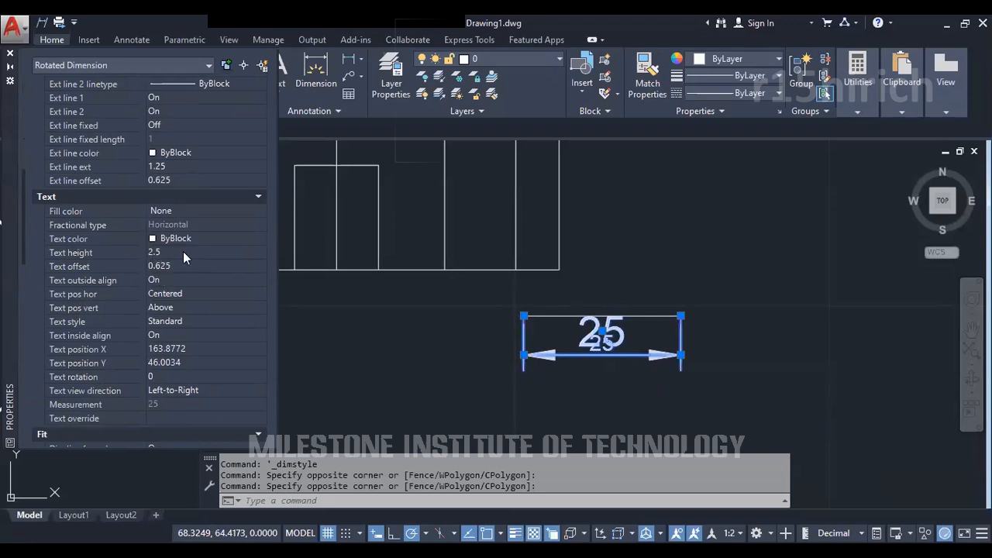
{"action": "left_click", "coordinate": [9, 56]}
{"action": "key", "text": "Escape"}
{"action": "key", "text": "Escape"}
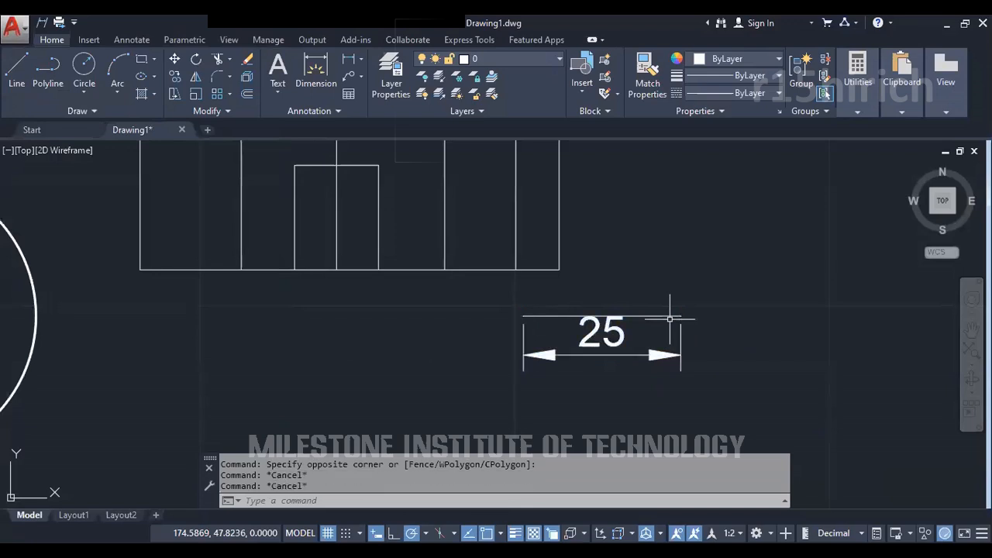
Add a vertical linear dimension from the bottom to the top of the digit 5 in the short line's dimension text
{"action": "left_click", "coordinate": [349, 60]}
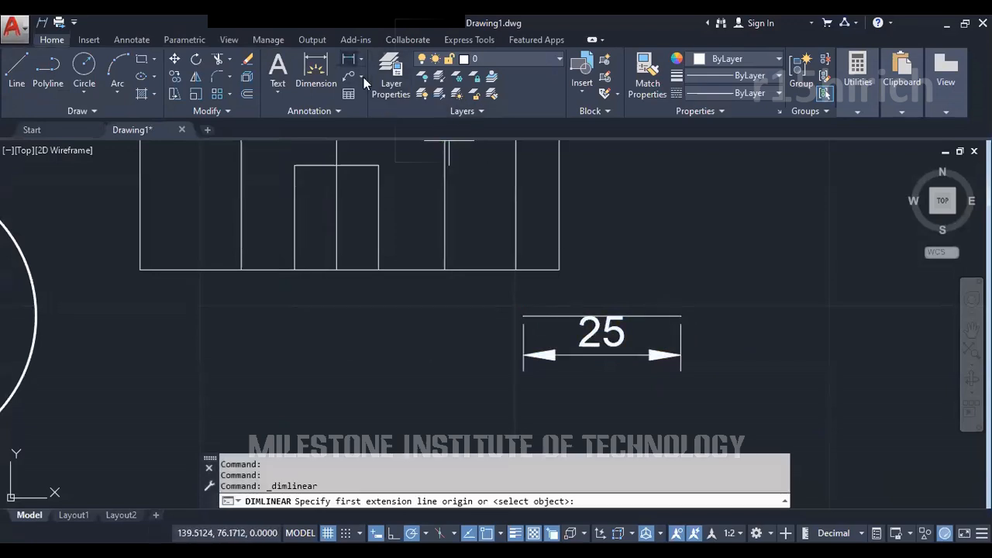
{"action": "scroll", "coordinate": [604, 369], "scroll_direction": "up", "scroll_amount": 5}
{"action": "scroll", "coordinate": [604, 369], "scroll_direction": "up", "scroll_amount": 3}
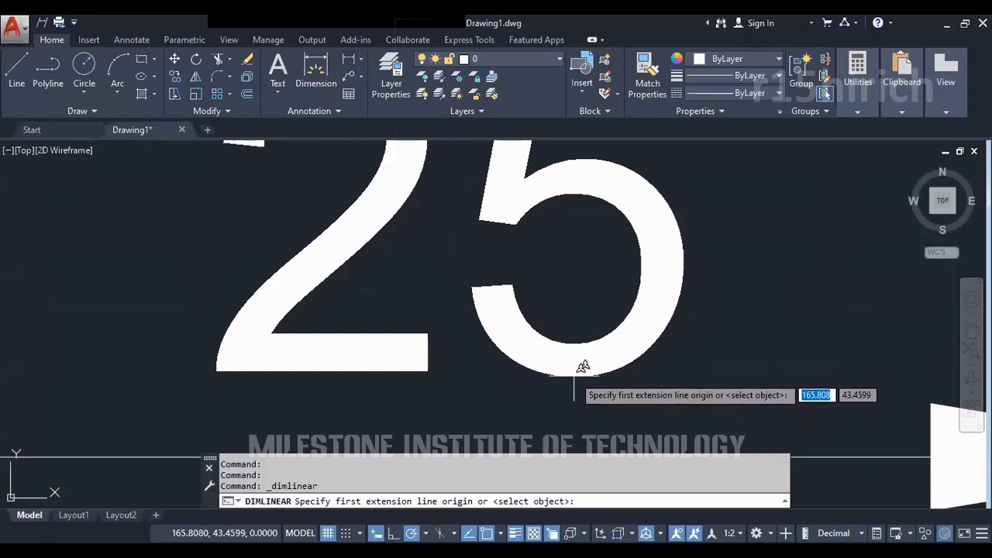
{"action": "left_click", "coordinate": [577, 372]}
{"action": "scroll", "coordinate": [574, 376], "scroll_direction": "down", "scroll_amount": 5}
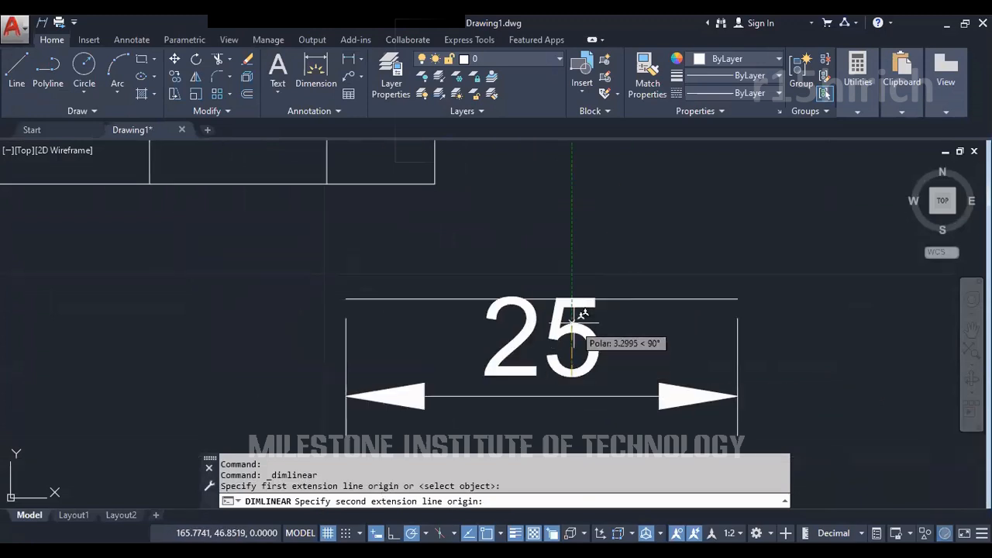
{"action": "scroll", "coordinate": [576, 285], "scroll_direction": "up", "scroll_amount": 5}
{"action": "scroll", "coordinate": [553, 239], "scroll_direction": "up", "scroll_amount": 5}
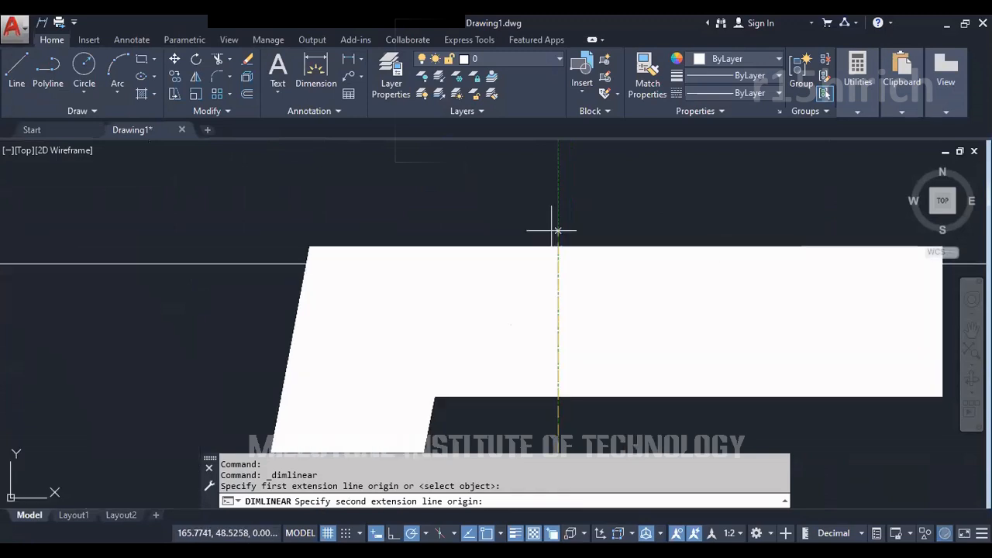
{"action": "left_click", "coordinate": [544, 236]}
{"action": "scroll", "coordinate": [543, 248], "scroll_direction": "down", "scroll_amount": 10}
{"action": "left_click", "coordinate": [633, 259]}
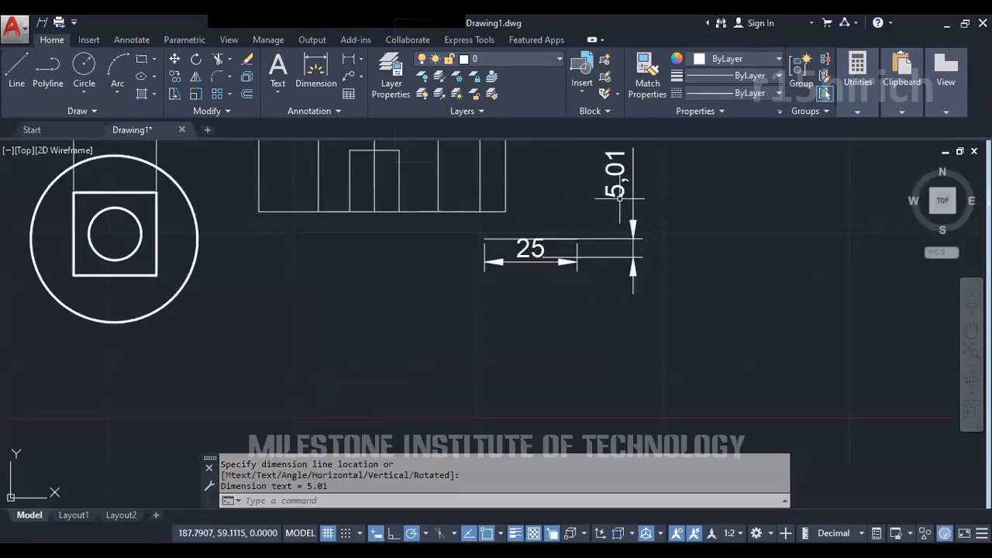
Delete the vertical dimension measuring the height of the dimension text
{"action": "scroll", "coordinate": [543, 254], "scroll_direction": "up", "scroll_amount": 4}
{"action": "scroll", "coordinate": [514, 341], "scroll_direction": "down", "scroll_amount": 3}
{"action": "scroll", "coordinate": [630, 221], "scroll_direction": "down", "scroll_amount": 2}
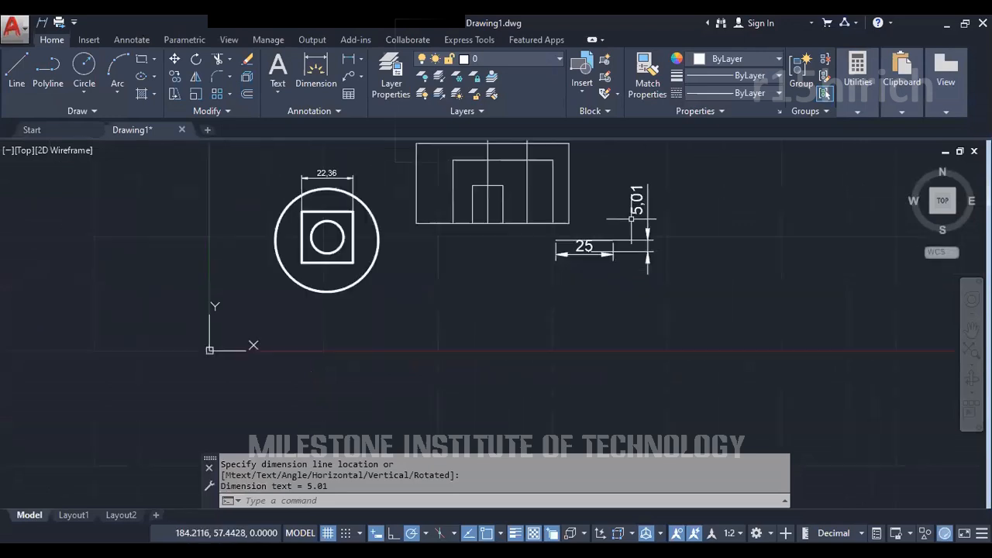
{"action": "scroll", "coordinate": [658, 180], "scroll_direction": "up", "scroll_amount": 2}
{"action": "scroll", "coordinate": [653, 180], "scroll_direction": "up", "scroll_amount": 2}
{"action": "left_click", "coordinate": [731, 303]}
{"action": "left_click", "coordinate": [604, 243]}
{"action": "key", "text": "Delete"}
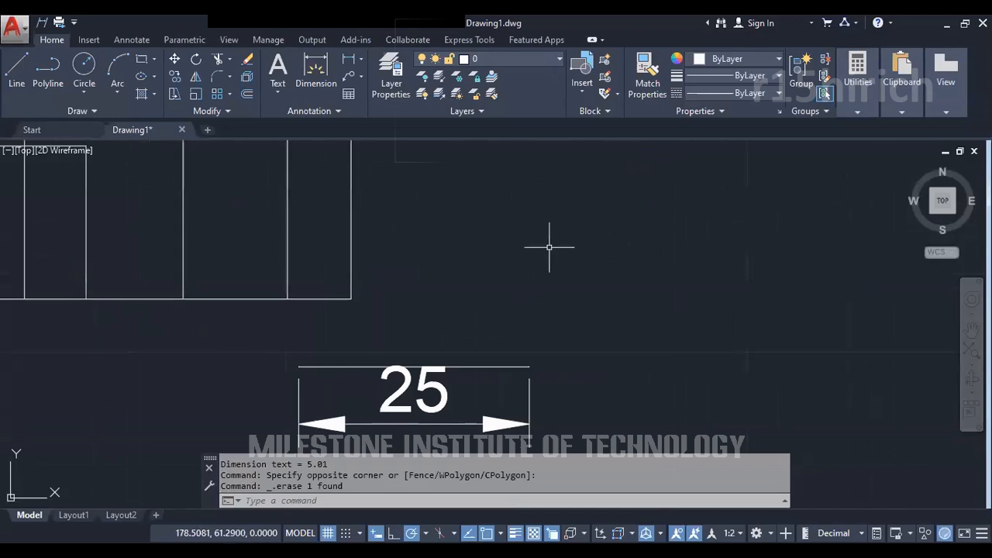
Examine the available annotation scales against the short line and its dimension, without choosing a different scale
{"action": "scroll", "coordinate": [558, 247], "scroll_direction": "down", "scroll_amount": 2}
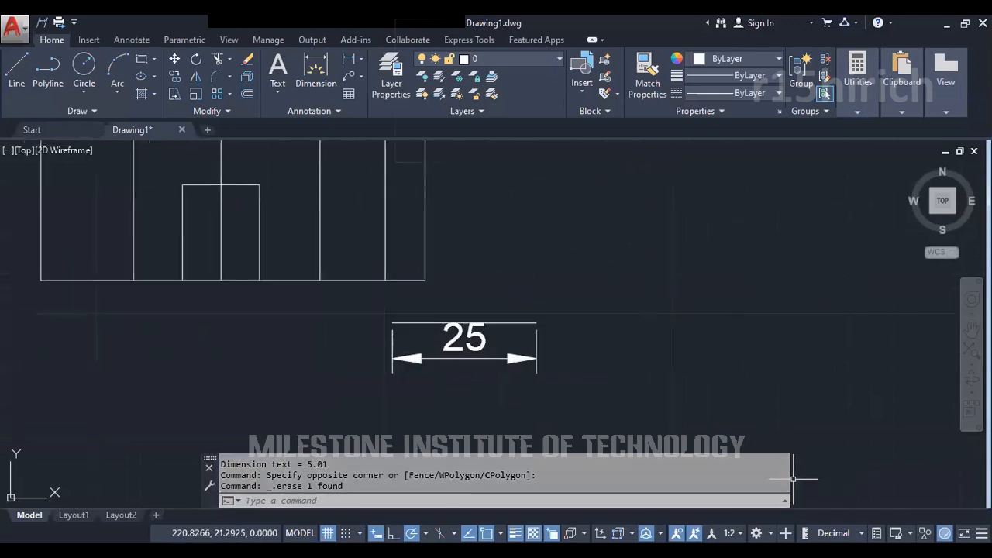
{"action": "left_click", "coordinate": [713, 530]}
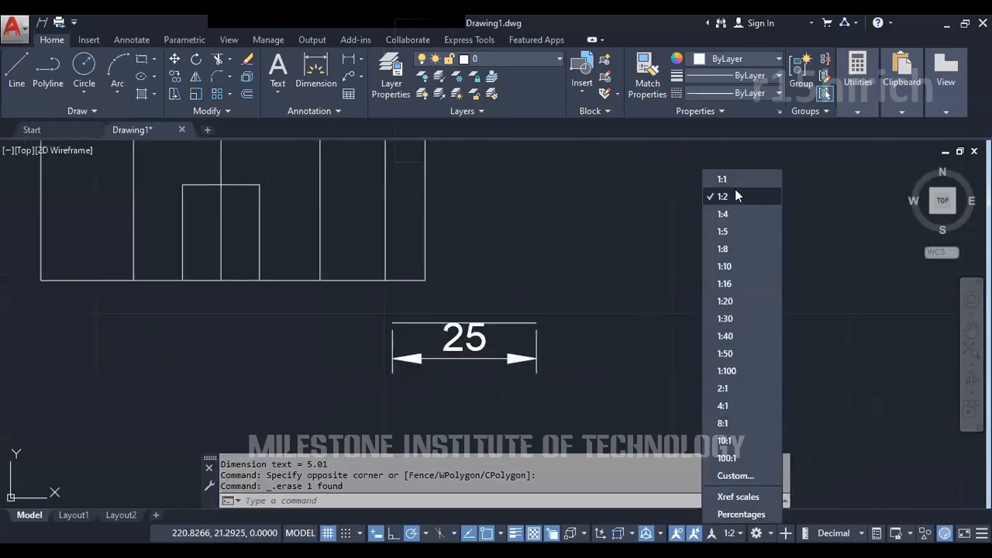
{"action": "left_click", "coordinate": [475, 424]}
{"action": "left_click", "coordinate": [729, 533]}
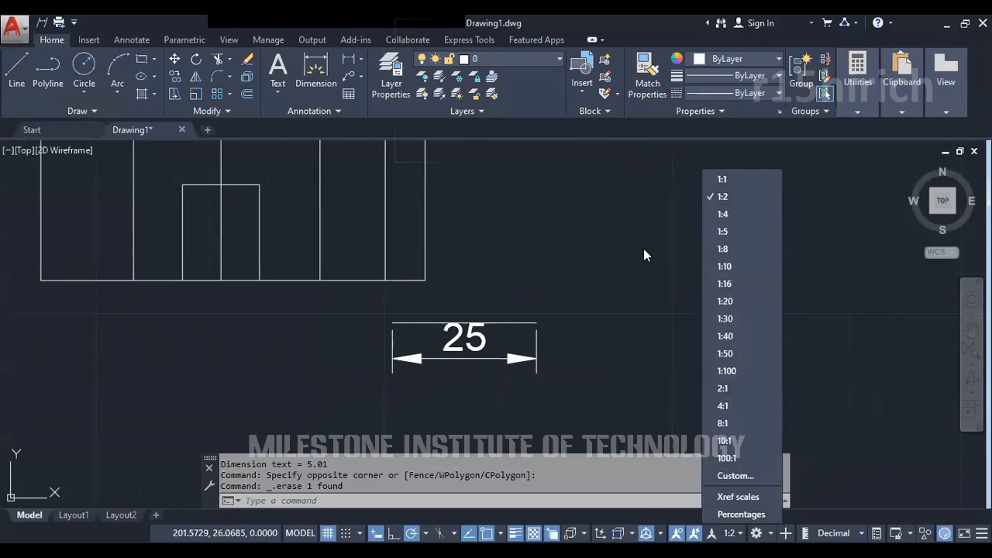
{"action": "left_click", "coordinate": [615, 270]}
{"action": "left_click", "coordinate": [578, 331]}
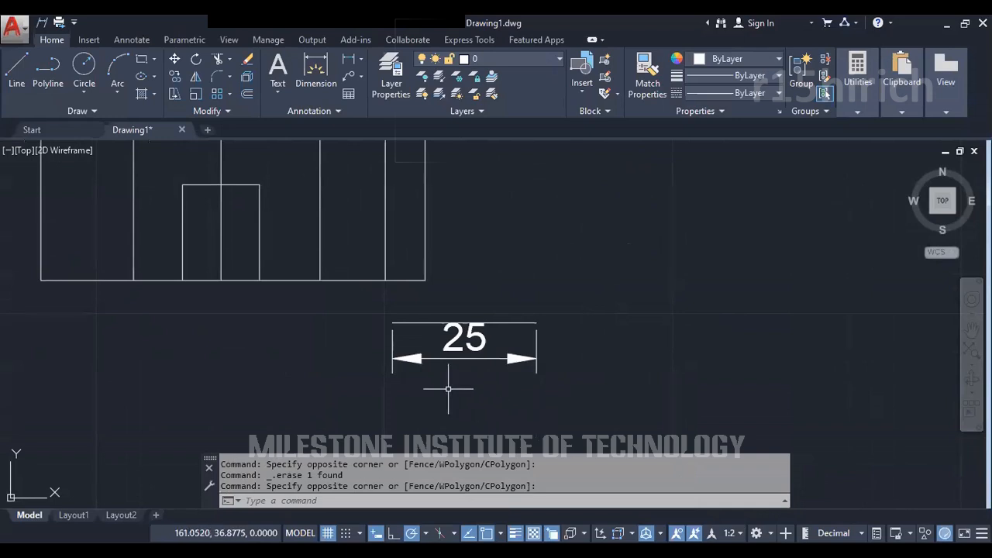
{"action": "left_click", "coordinate": [406, 322]}
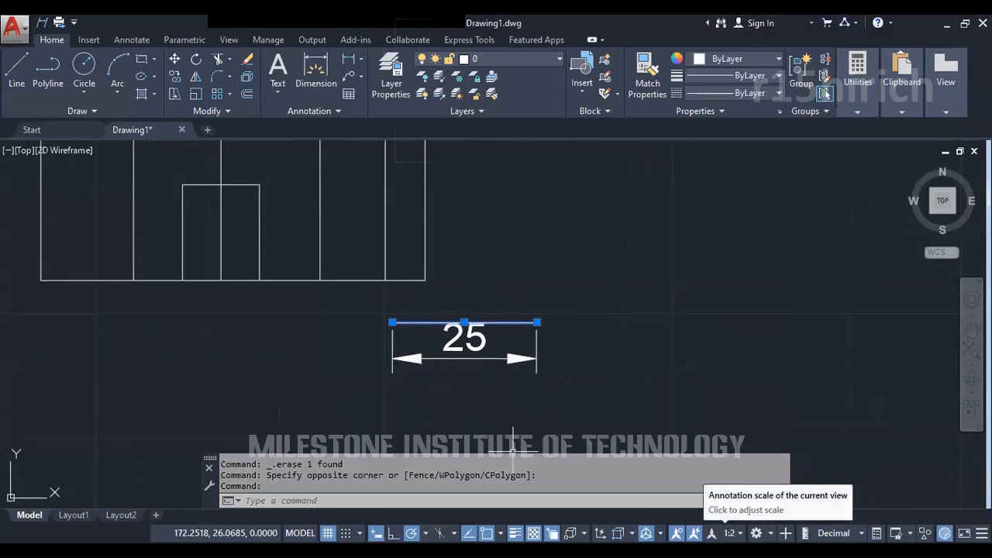
{"action": "left_click", "coordinate": [729, 533]}
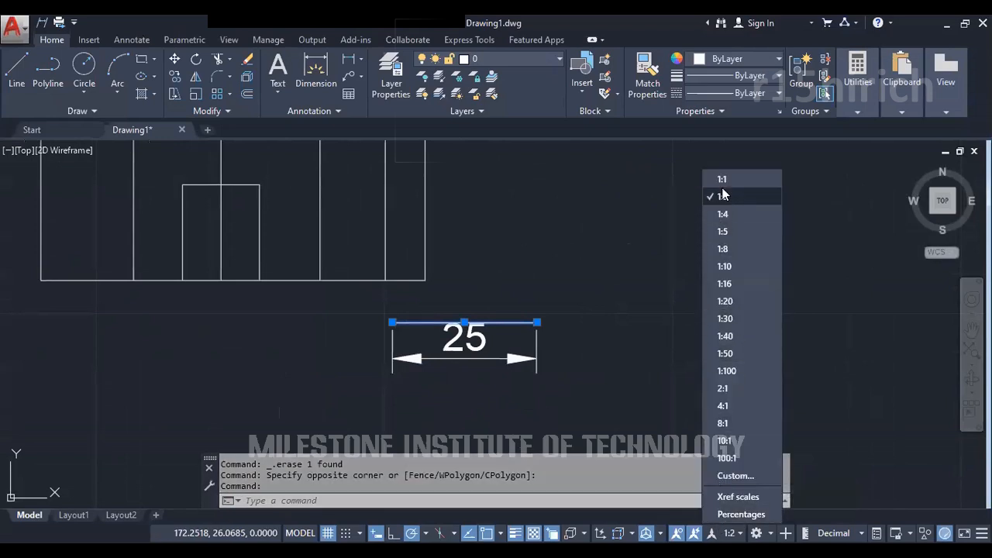
{"action": "left_click", "coordinate": [628, 294]}
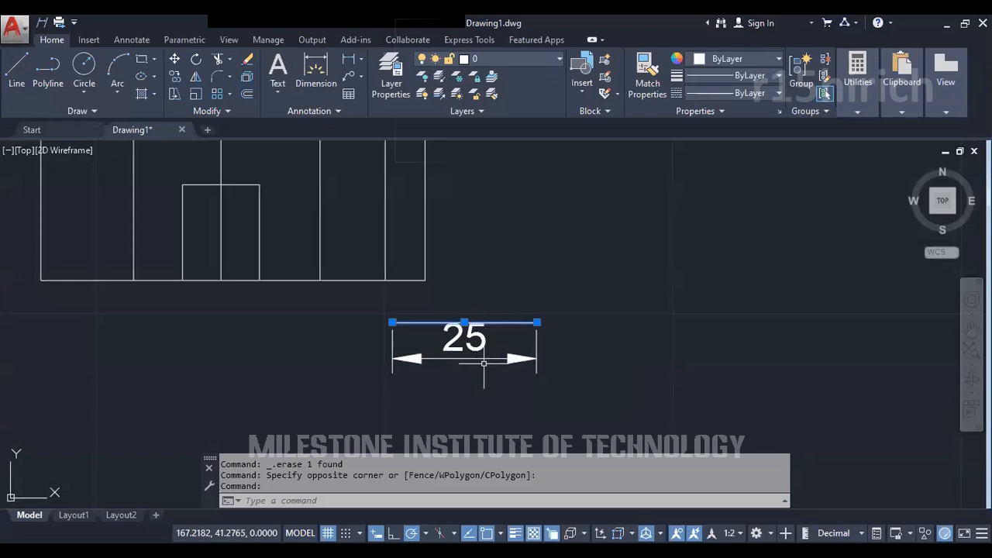
{"action": "key", "text": "Escape"}
{"action": "key", "text": "Escape"}
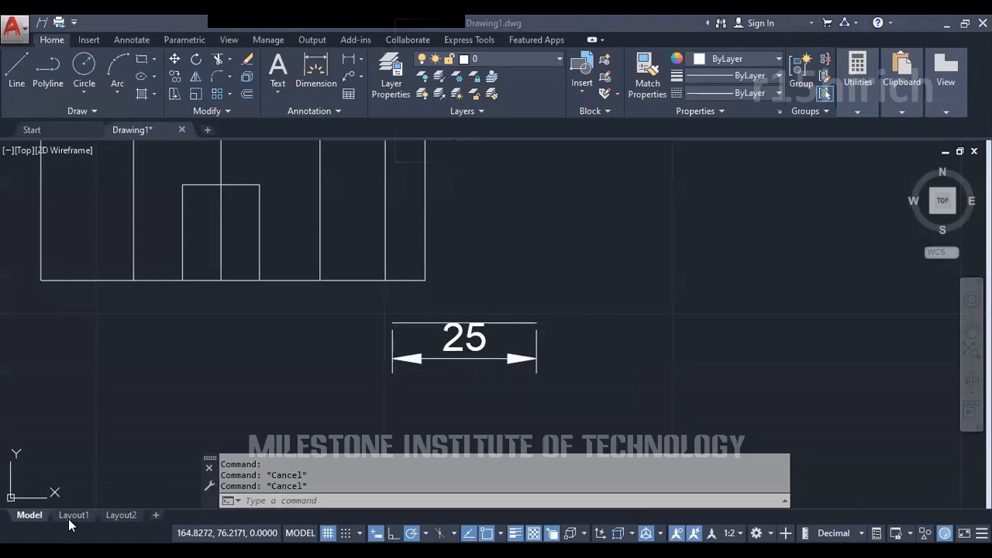
View the drawing on the Layout1 sheet and return to model space
{"action": "mouse_move", "coordinate": [76, 517]}
{"action": "left_click", "coordinate": [67, 517]}
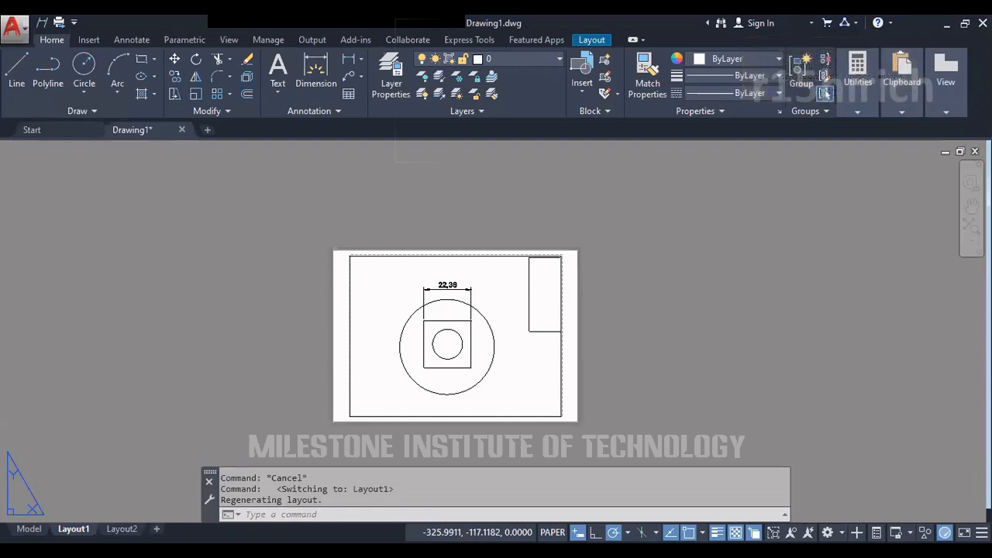
{"action": "left_click", "coordinate": [28, 529]}
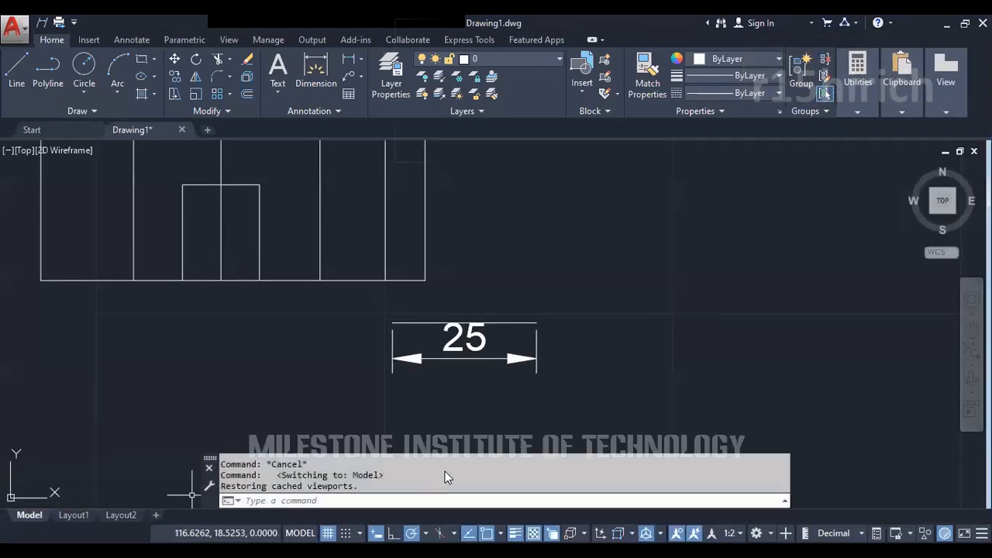
{"action": "key", "text": "Escape"}
{"action": "key", "text": "Escape"}
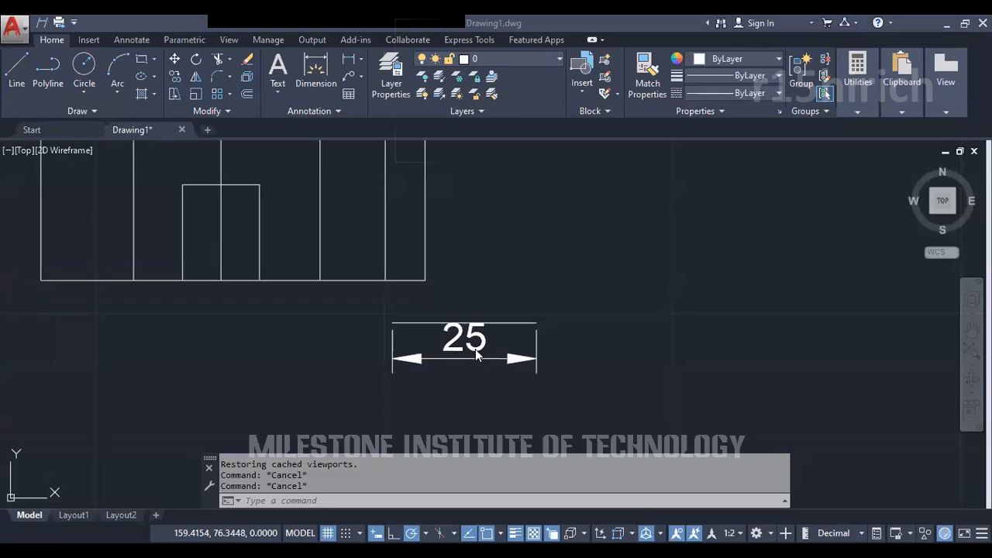
{"action": "left_click", "coordinate": [476, 394]}
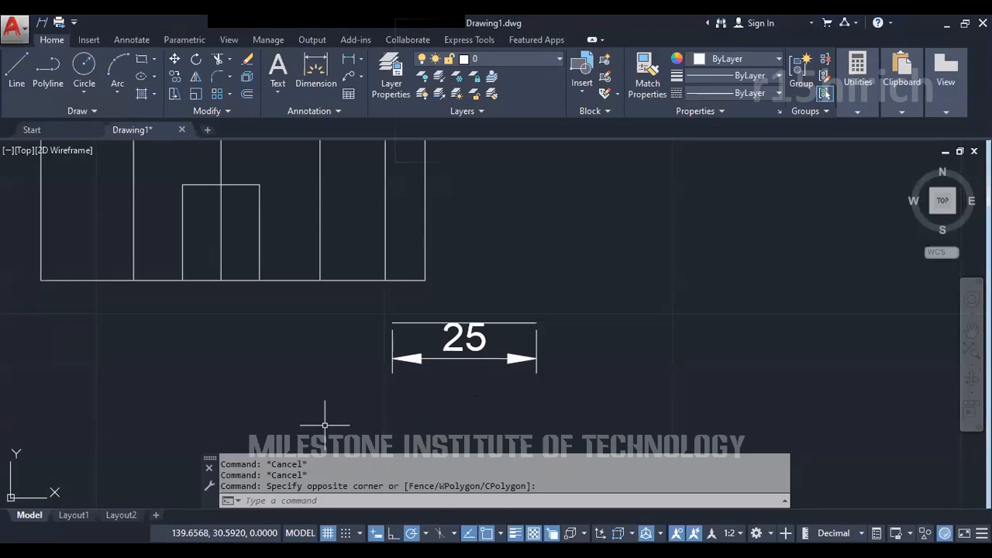
{"action": "left_click", "coordinate": [456, 399]}
{"action": "left_click", "coordinate": [592, 439]}
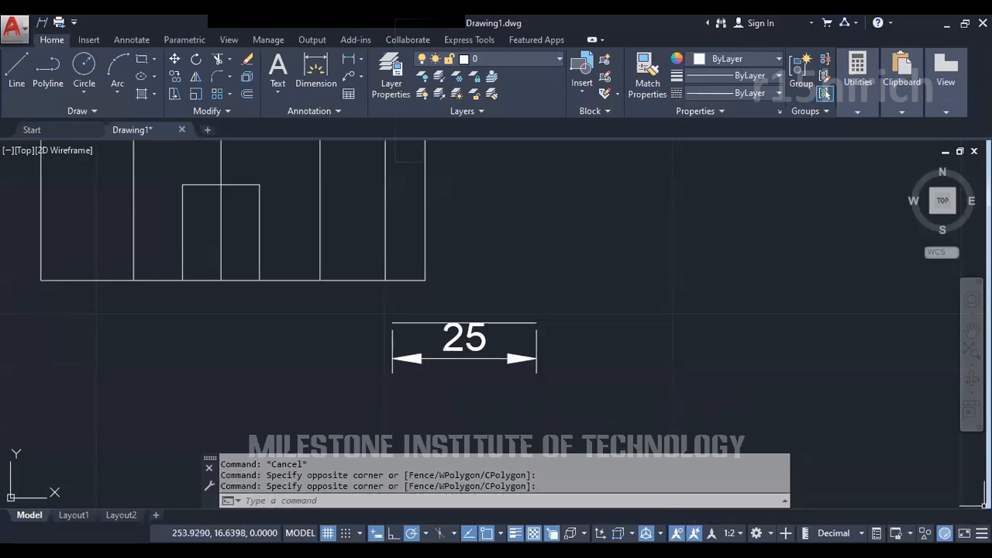
Review the status bar customization list down to Clean Screen and close it without changing any item
{"action": "left_click", "coordinate": [980, 533]}
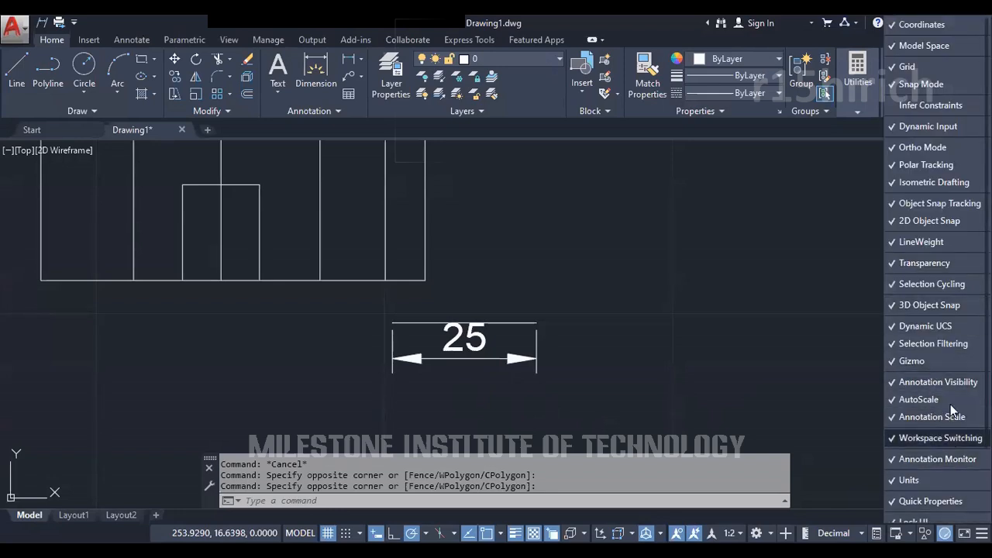
{"action": "scroll", "coordinate": [940, 490], "scroll_direction": "down", "scroll_amount": 3}
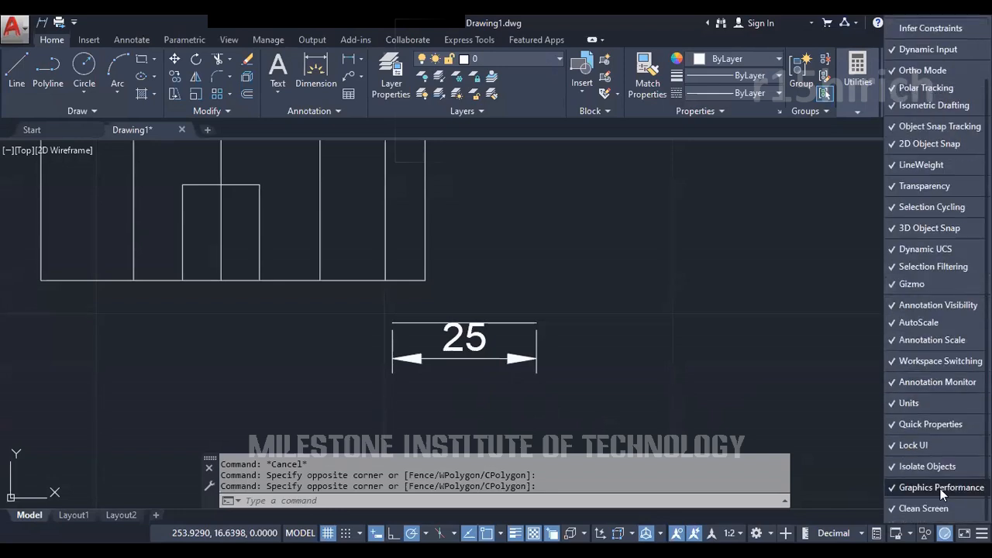
{"action": "left_click", "coordinate": [764, 377]}
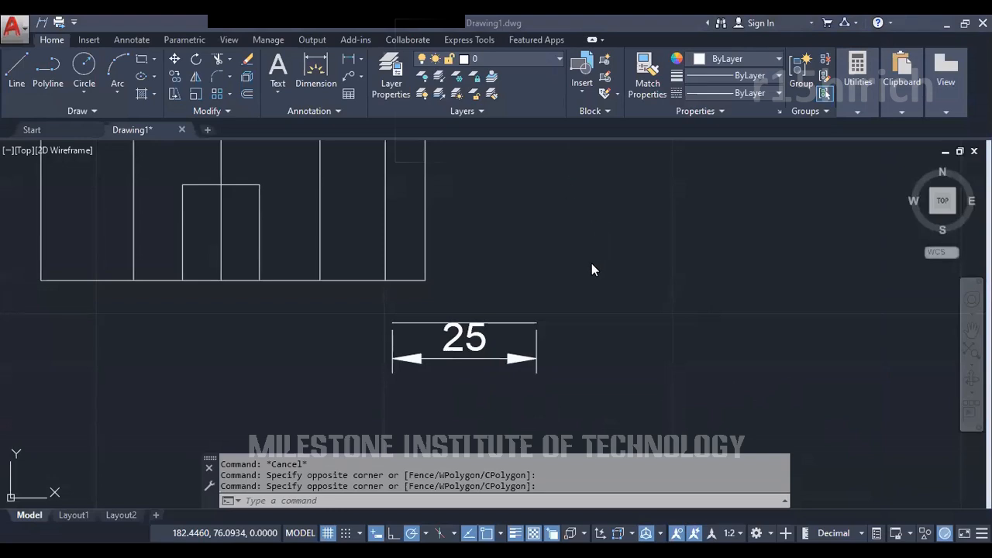
{"action": "left_click", "coordinate": [662, 417]}
{"action": "left_click", "coordinate": [654, 343]}
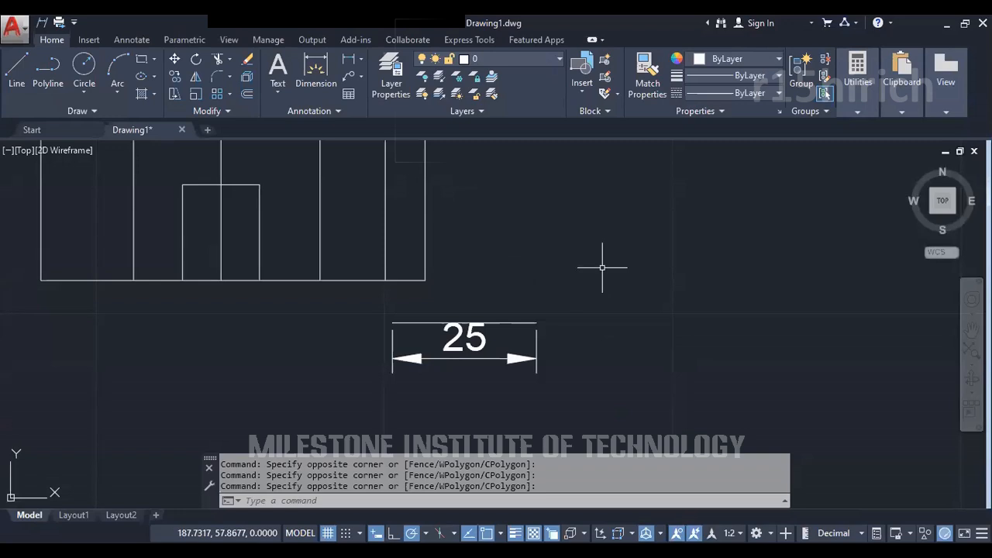
Review the dimension styles in the Dimension Style Manager, preview ISO-25, and close it without changing the current style
{"action": "left_click", "coordinate": [309, 110]}
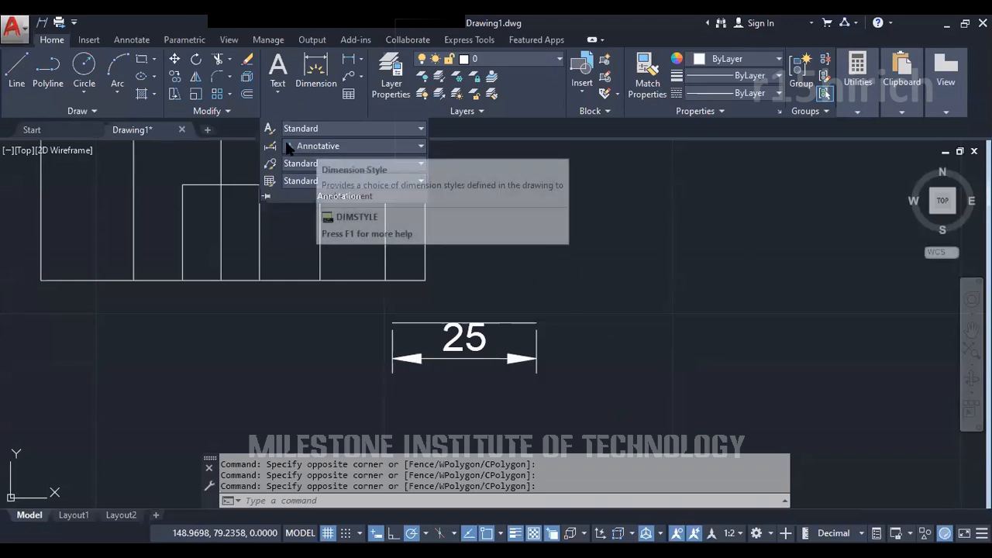
{"action": "left_click", "coordinate": [717, 350]}
{"action": "left_click", "coordinate": [745, 438]}
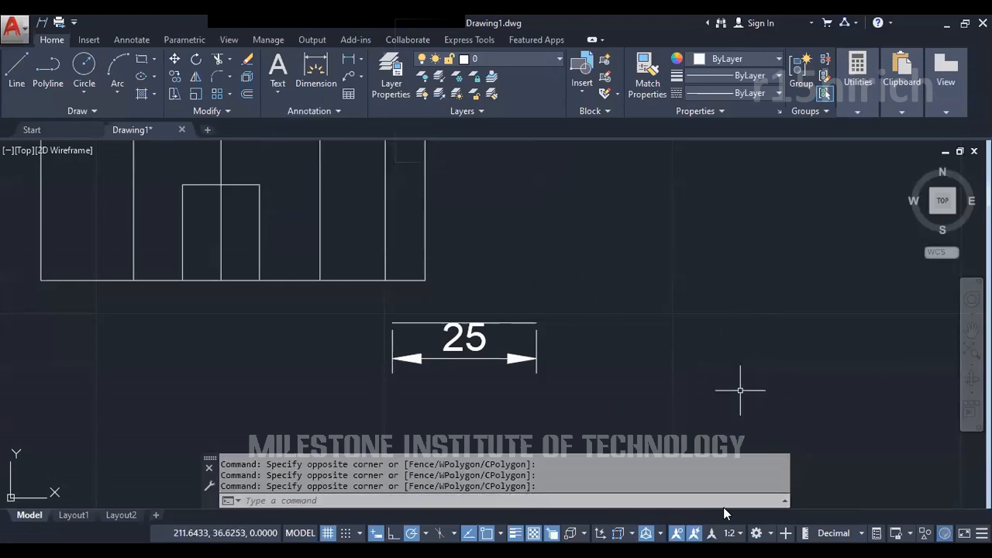
{"action": "left_click", "coordinate": [281, 111]}
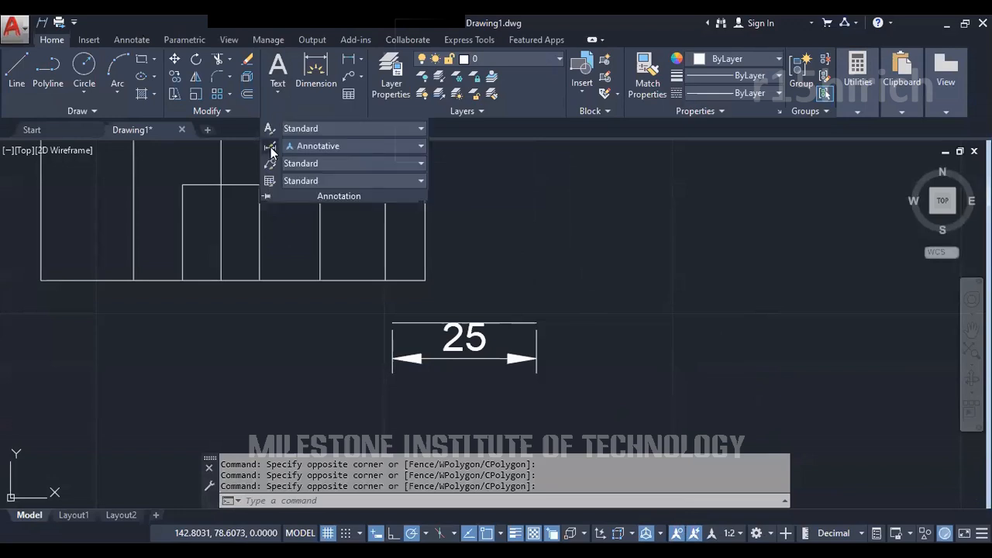
{"action": "left_click", "coordinate": [271, 148]}
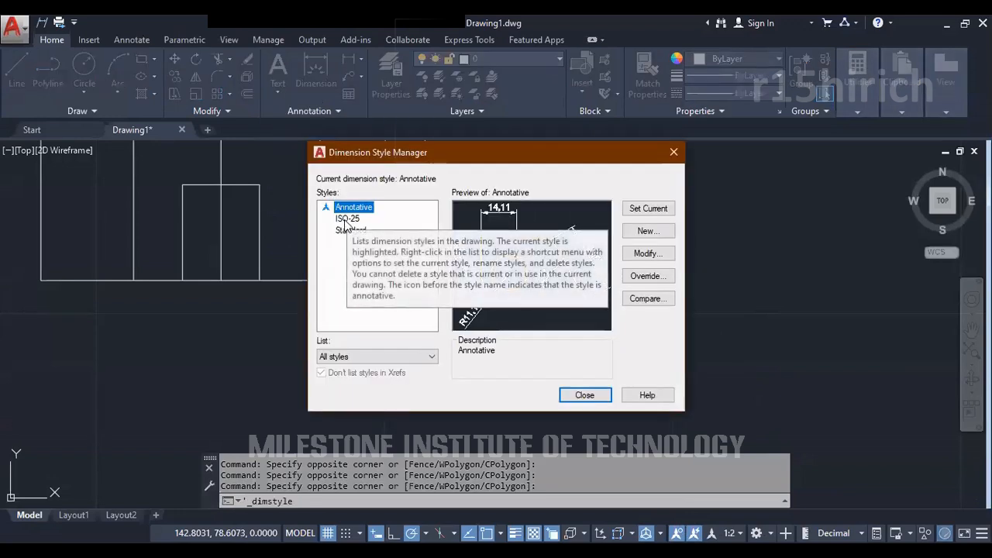
{"action": "left_click", "coordinate": [346, 219]}
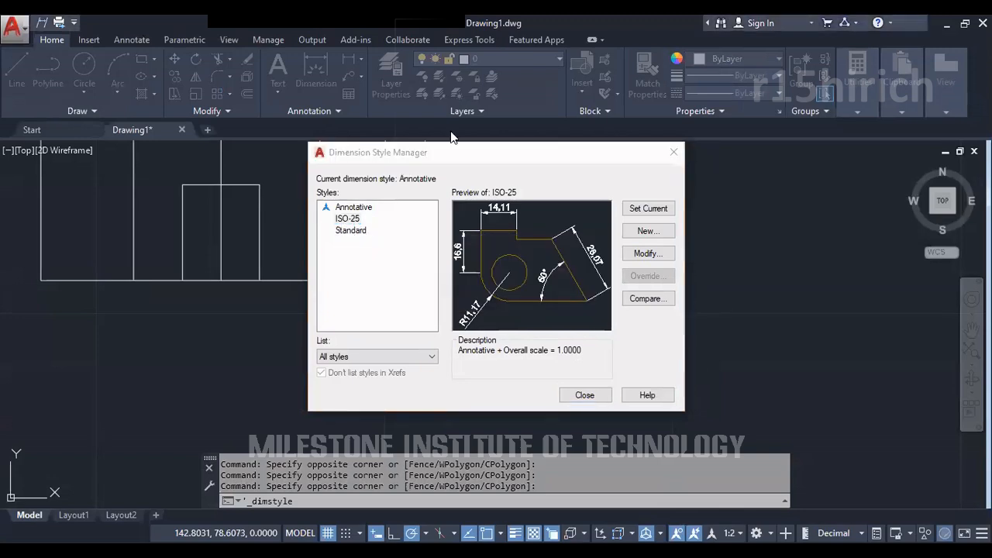
{"action": "double_click", "coordinate": [352, 219]}
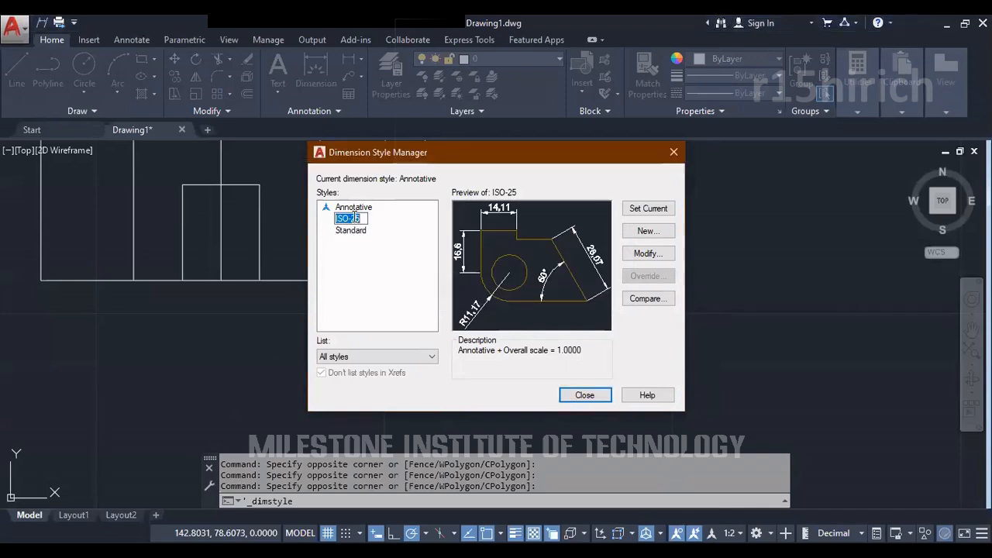
{"action": "left_click", "coordinate": [358, 231]}
{"action": "left_click", "coordinate": [353, 220]}
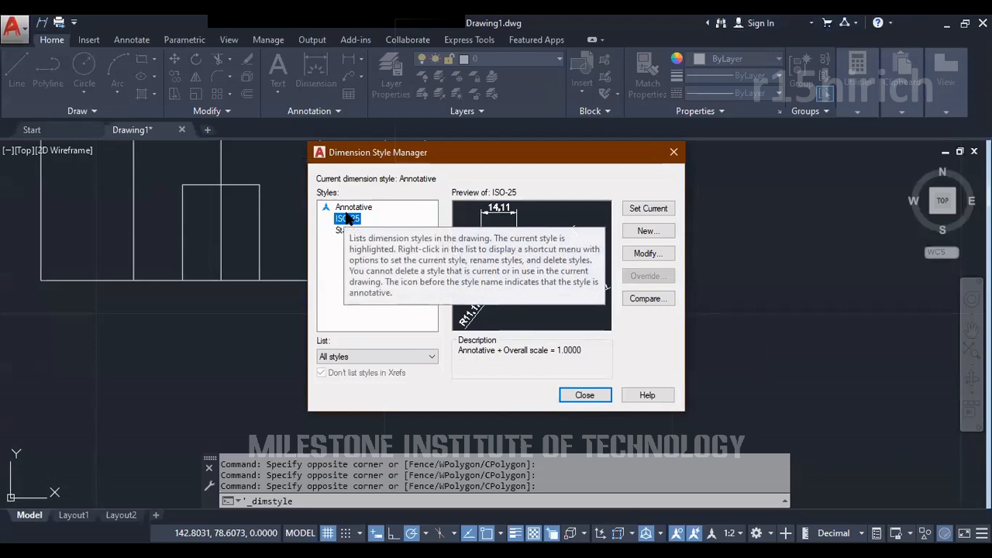
{"action": "left_click", "coordinate": [585, 401]}
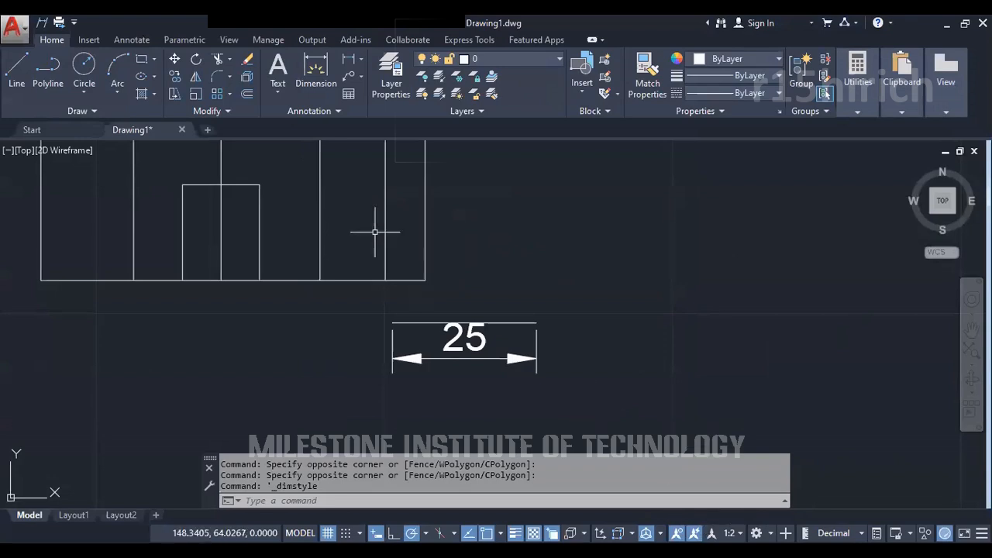
{"action": "left_click", "coordinate": [312, 113]}
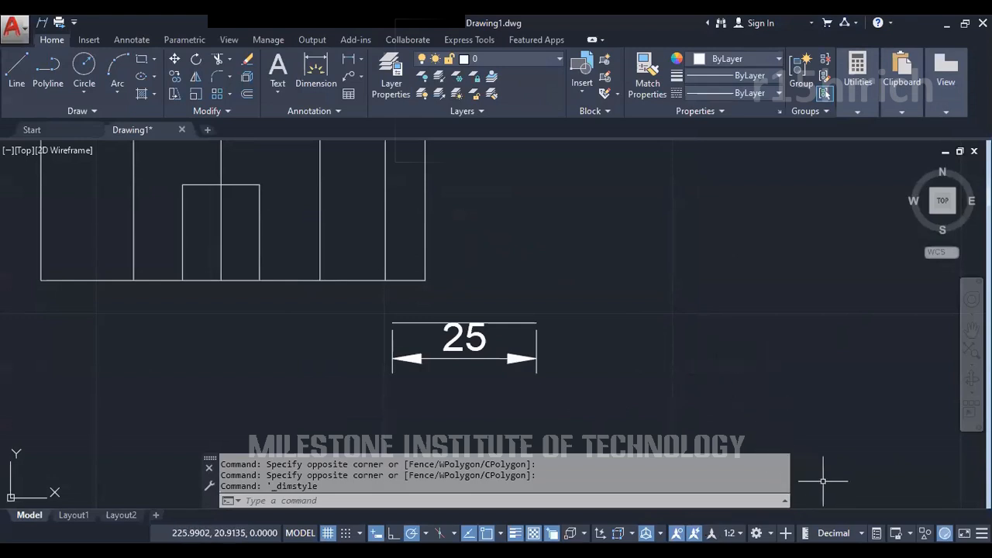
Check the workspace switching options and add the Workspace selector to the Quick Access Toolbar
{"action": "left_click", "coordinate": [756, 533]}
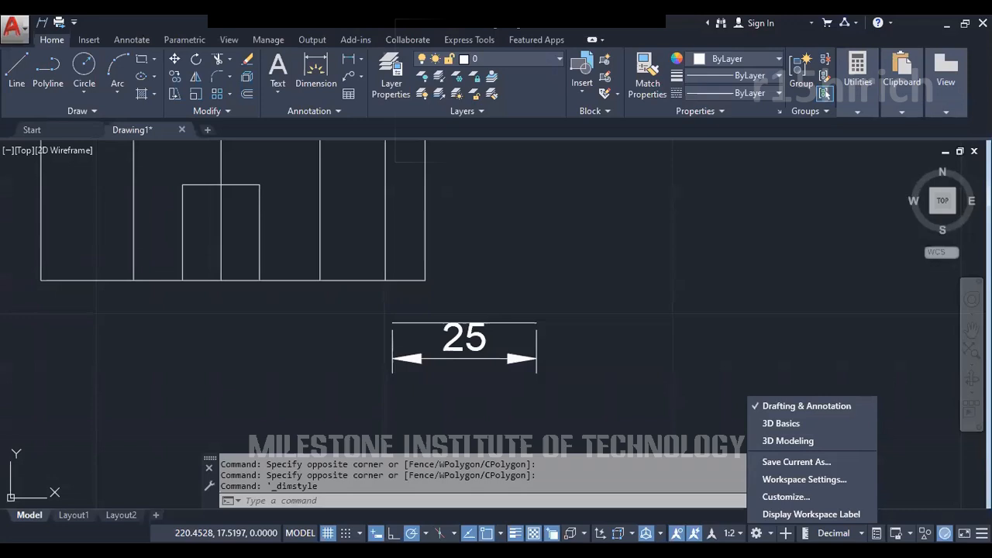
{"action": "left_click", "coordinate": [592, 349]}
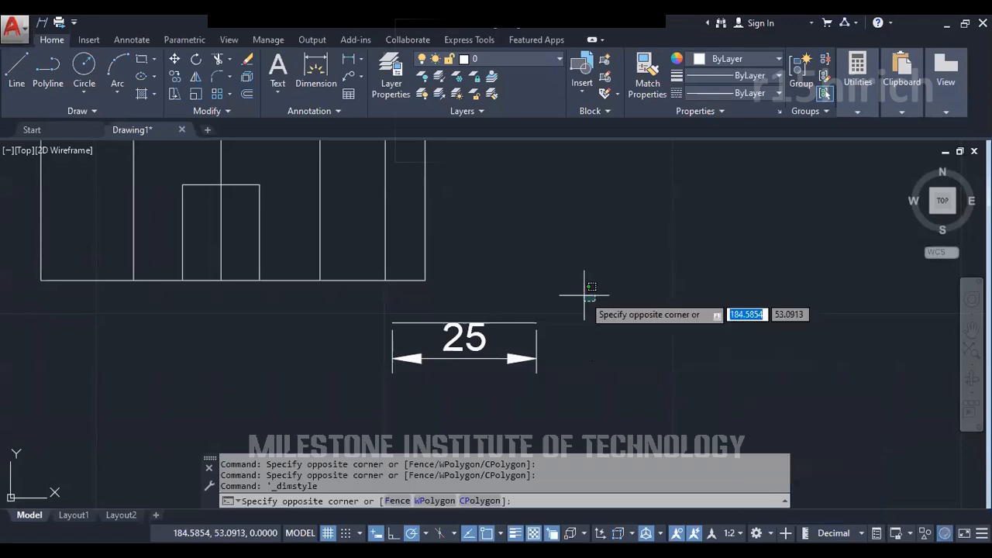
{"action": "left_click", "coordinate": [591, 288]}
{"action": "left_click", "coordinate": [75, 22]}
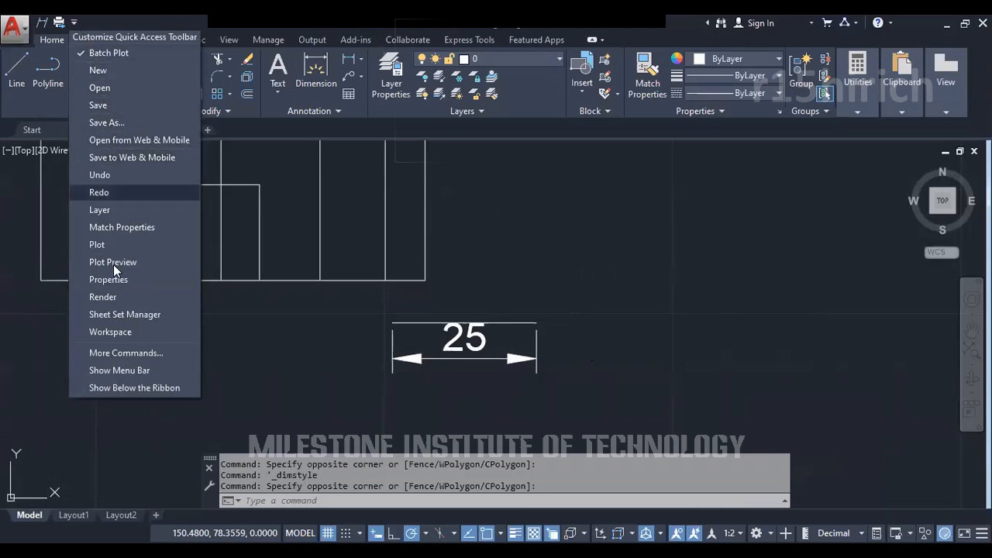
{"action": "left_click", "coordinate": [113, 331]}
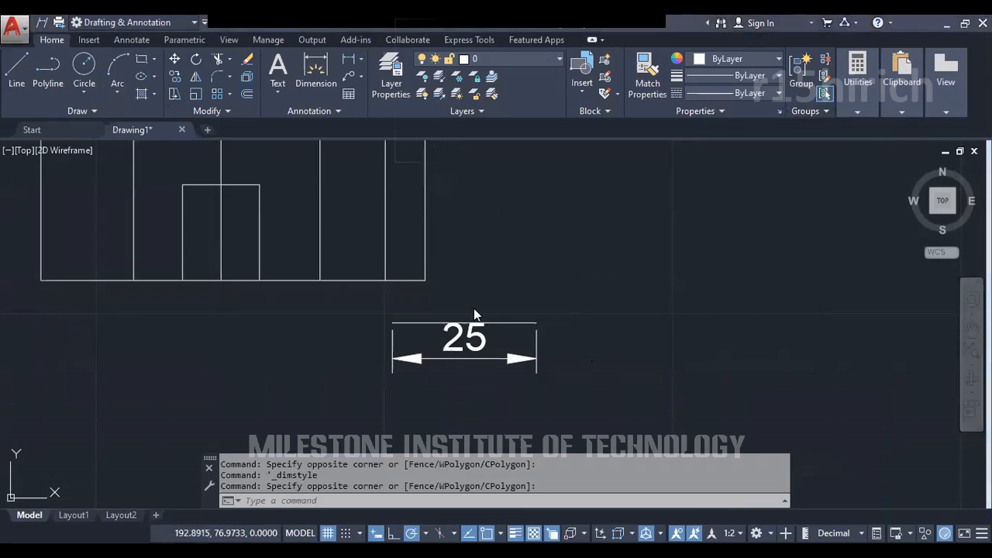
Switch from the drafting workspace to 3D Modeling
{"action": "left_click", "coordinate": [184, 21]}
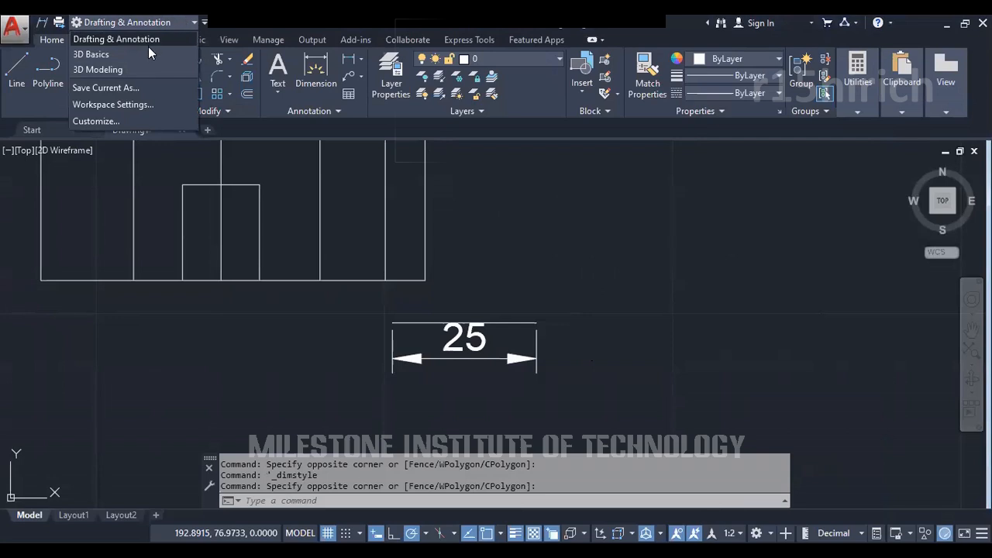
{"action": "left_click", "coordinate": [129, 70]}
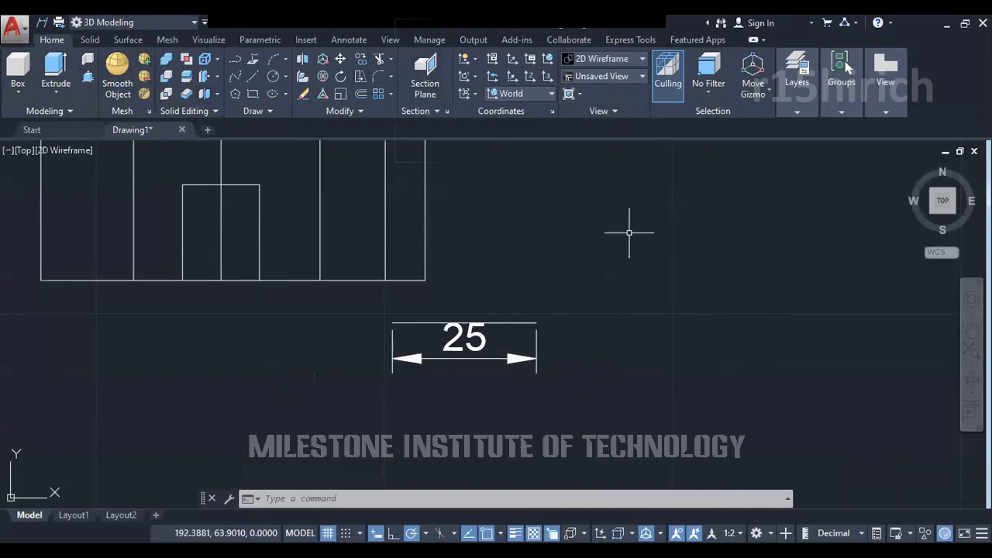
{"action": "middle_click_drag", "start_coordinate": [584, 222], "coordinate": [634, 296]}
{"action": "scroll", "coordinate": [527, 255], "scroll_direction": "down", "scroll_amount": 3}
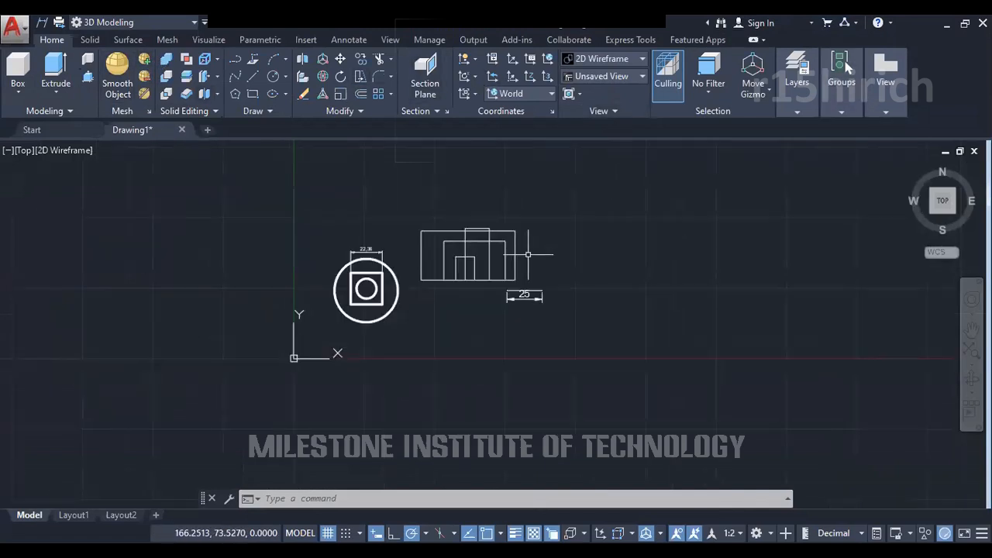
{"action": "scroll", "coordinate": [487, 251], "scroll_direction": "up", "scroll_amount": 1}
{"action": "middle_click_drag", "start_coordinate": [532, 228], "coordinate": [531, 257]}
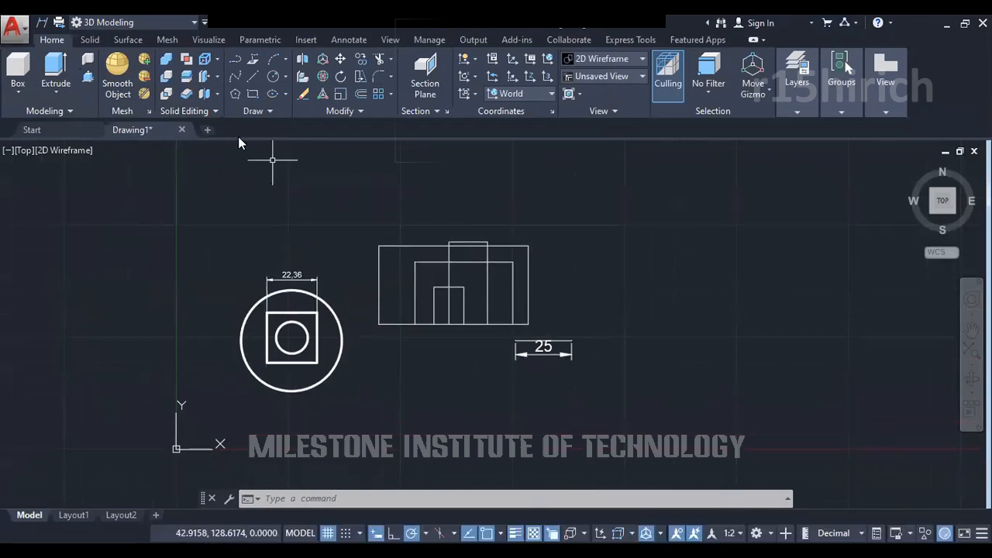
{"action": "left_click", "coordinate": [143, 25]}
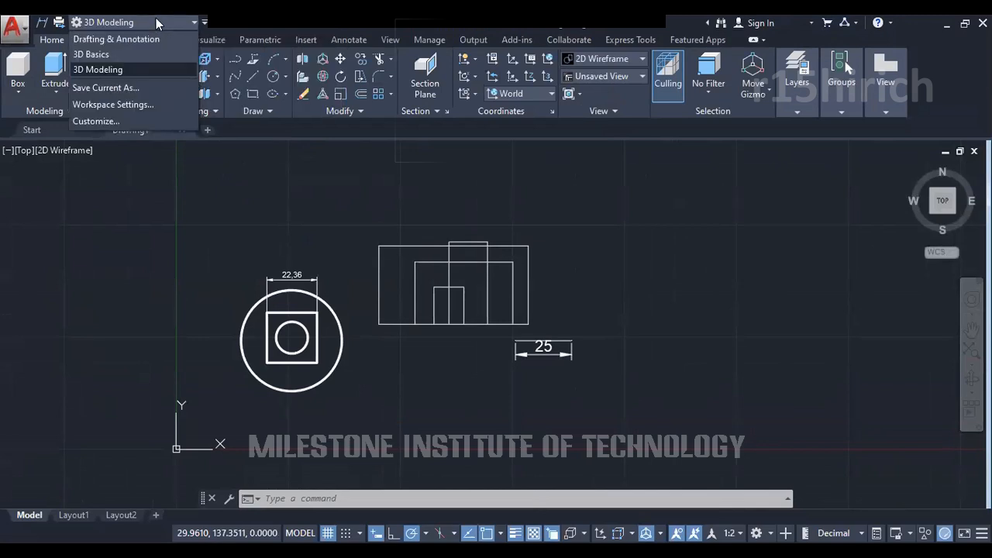
{"action": "left_click", "coordinate": [130, 68]}
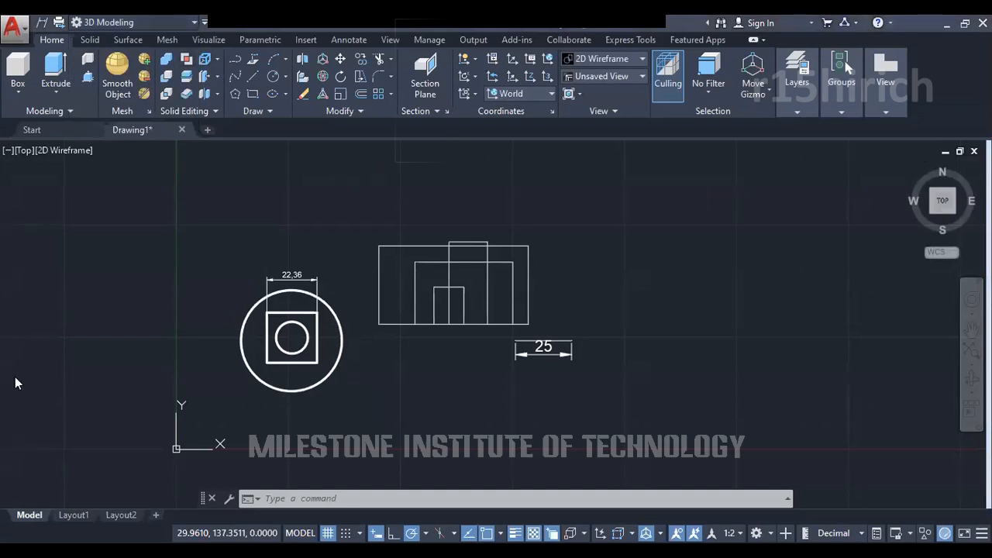
Return the interface to the Drafting & Annotation workspace
{"action": "left_click", "coordinate": [604, 224]}
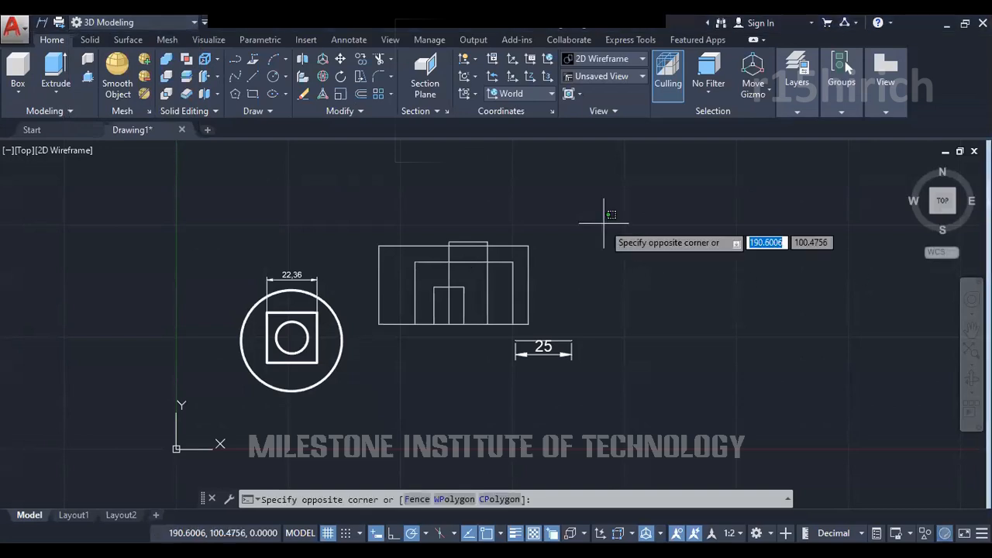
{"action": "left_click", "coordinate": [581, 207]}
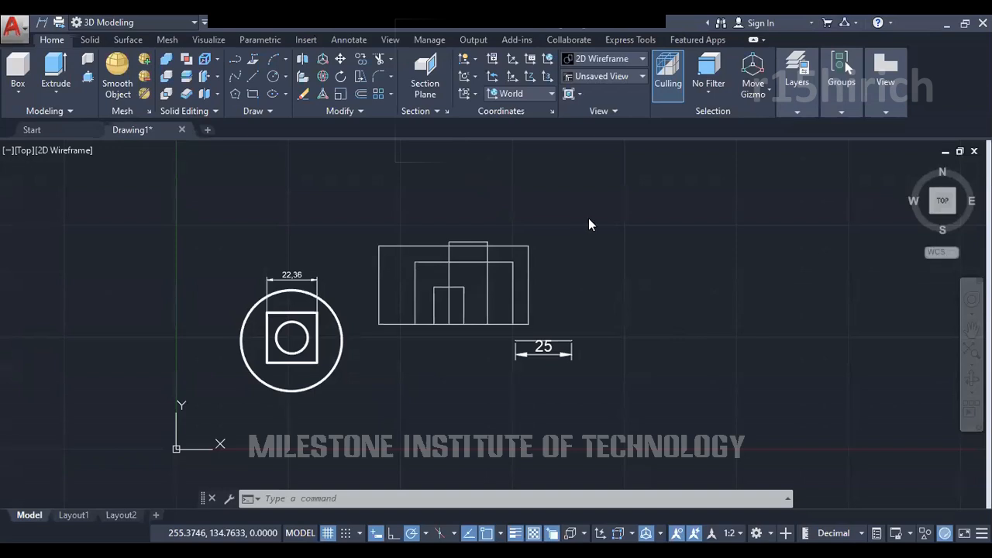
{"action": "left_click", "coordinate": [371, 159]}
{"action": "left_click", "coordinate": [160, 24]}
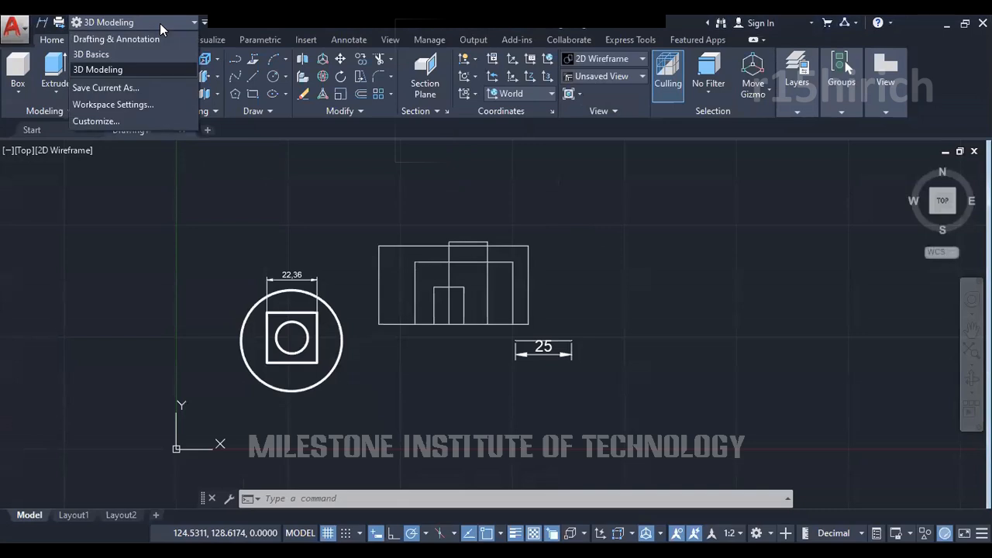
{"action": "left_click", "coordinate": [309, 205]}
{"action": "left_click", "coordinate": [171, 192]}
{"action": "left_click", "coordinate": [149, 213]}
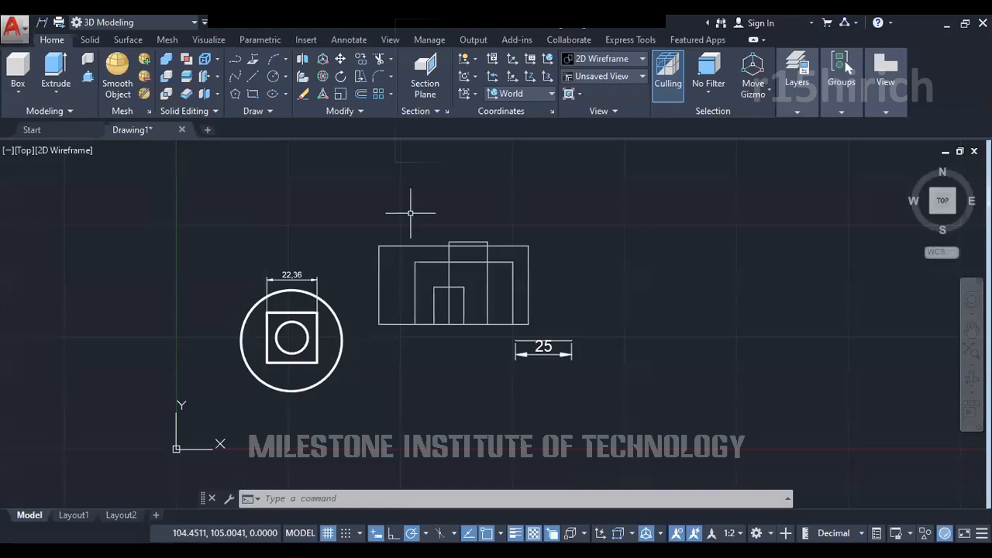
{"action": "left_click", "coordinate": [181, 23]}
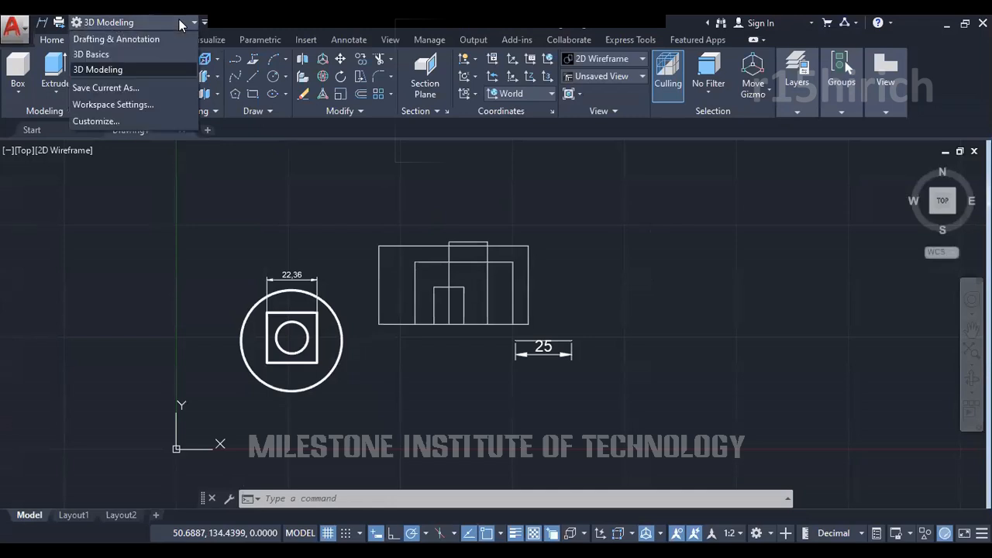
{"action": "left_click", "coordinate": [116, 39]}
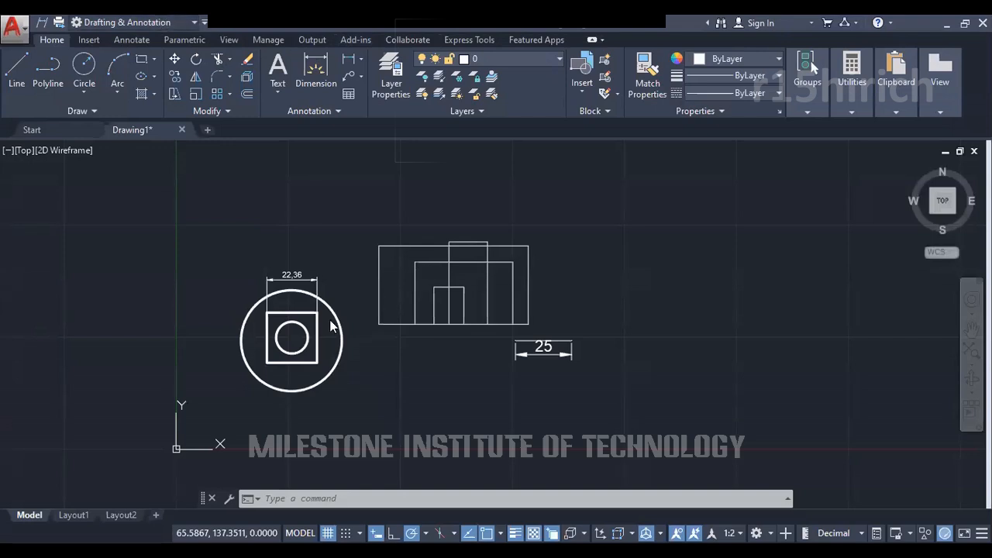
Open the Customize User Interface editor from the workspace options and reposition its window over the drawing
{"action": "left_click", "coordinate": [166, 24]}
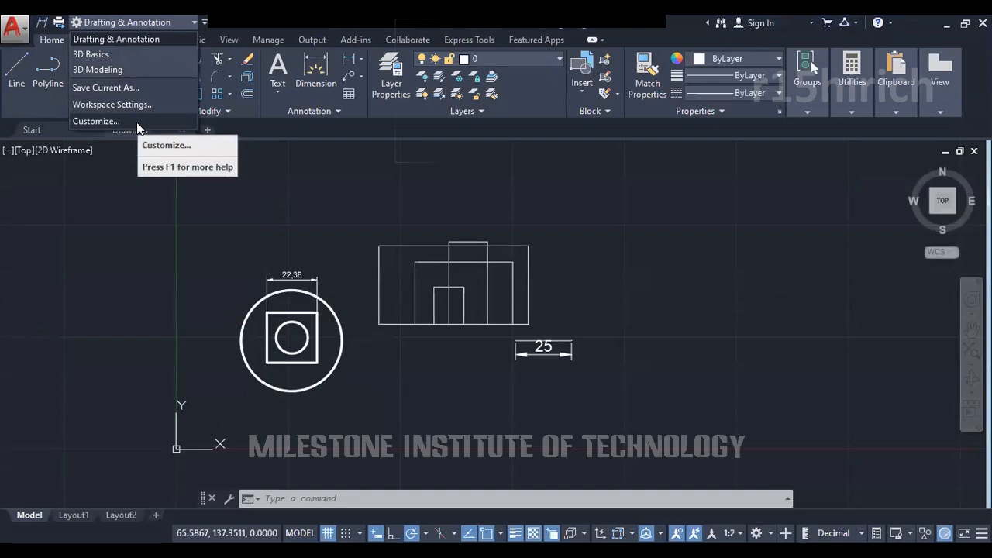
{"action": "left_click", "coordinate": [194, 223]}
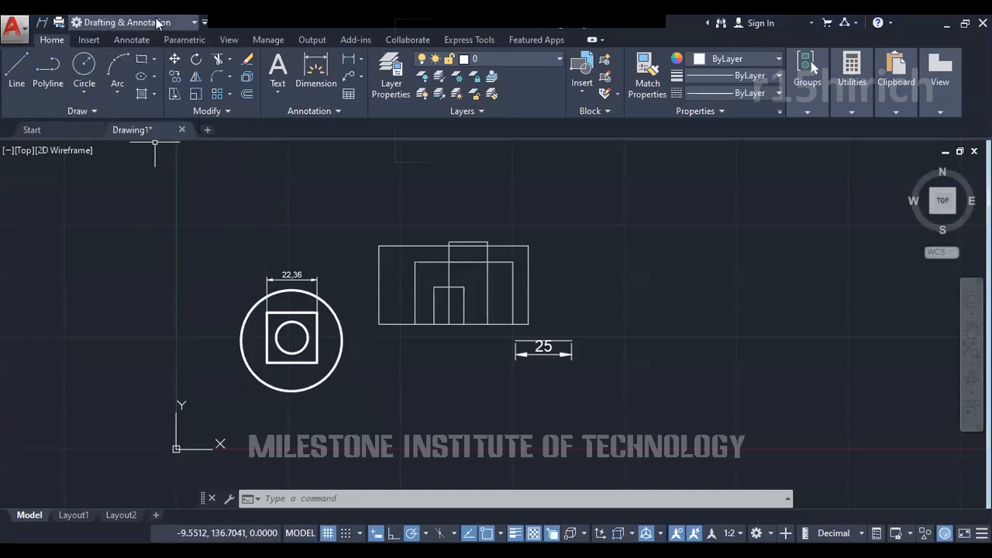
{"action": "left_click", "coordinate": [755, 532]}
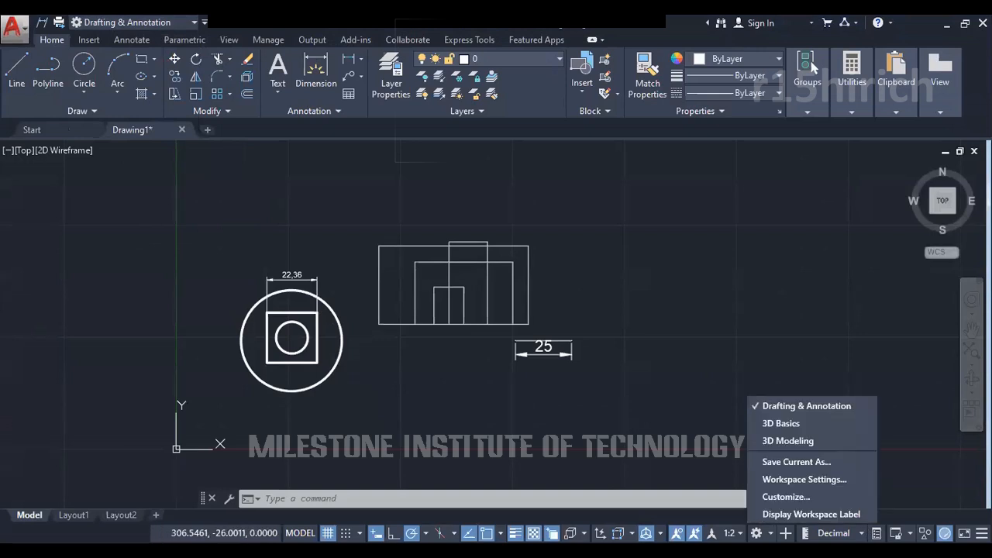
{"action": "left_click", "coordinate": [785, 497]}
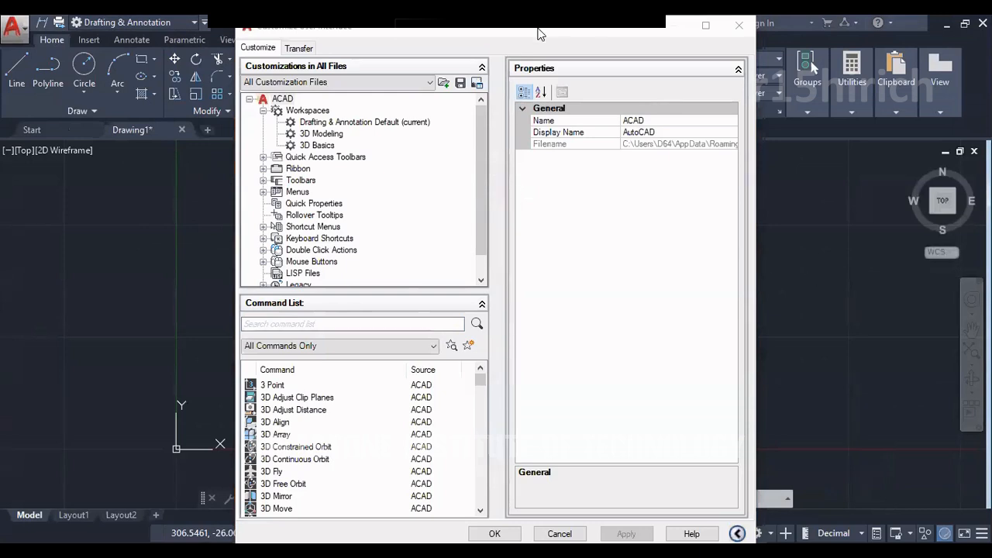
{"action": "left_click_drag", "start_coordinate": [537, 31], "coordinate": [505, 33]}
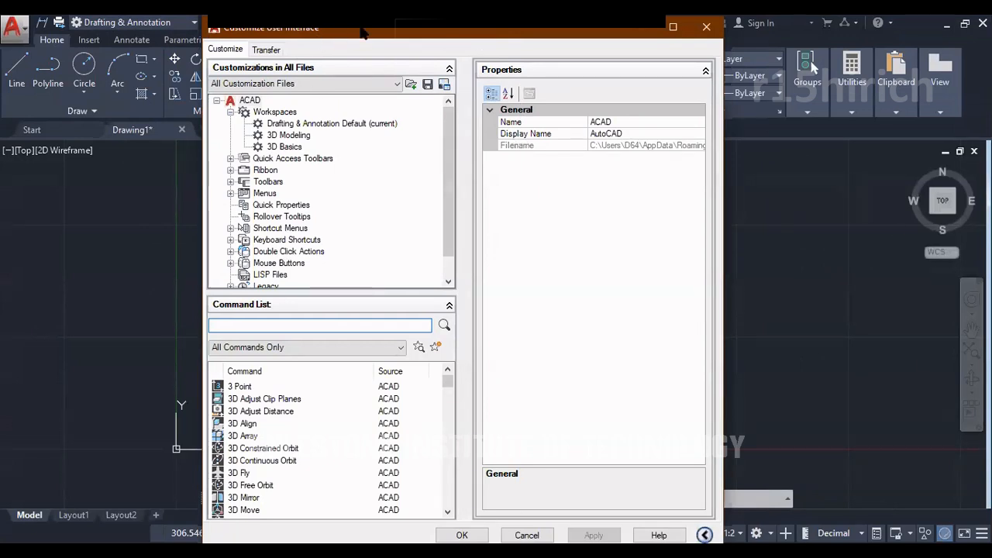
{"action": "left_click_drag", "start_coordinate": [362, 33], "coordinate": [384, 32]}
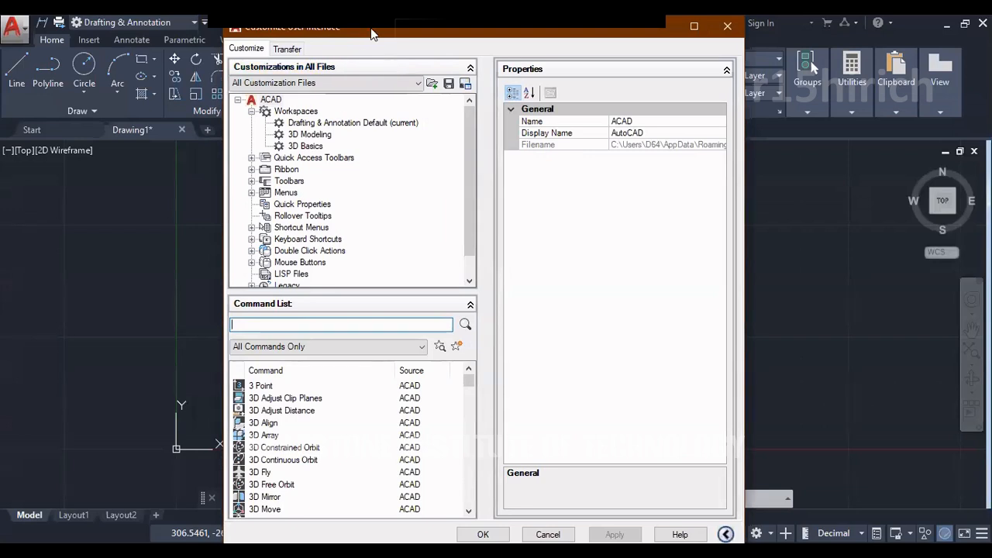
Turn on the menu bar for the Drafting & Annotation workspace and apply the change
{"action": "left_click", "coordinate": [395, 125]}
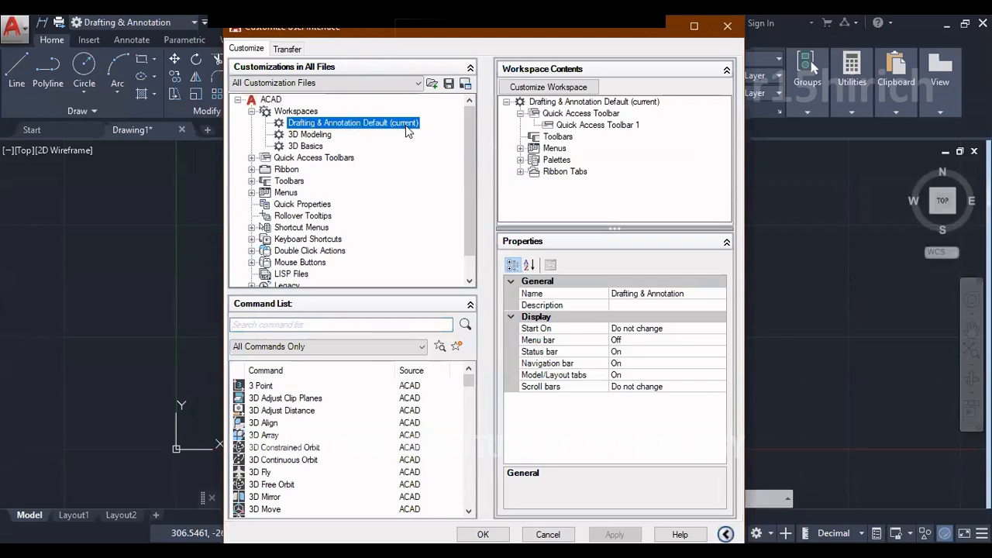
{"action": "left_click", "coordinate": [320, 124]}
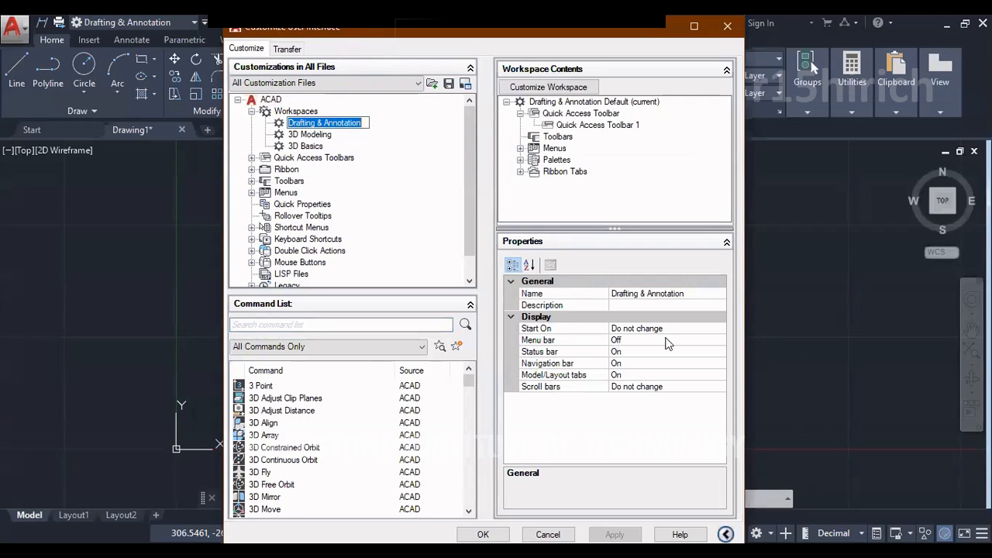
{"action": "left_click", "coordinate": [718, 342]}
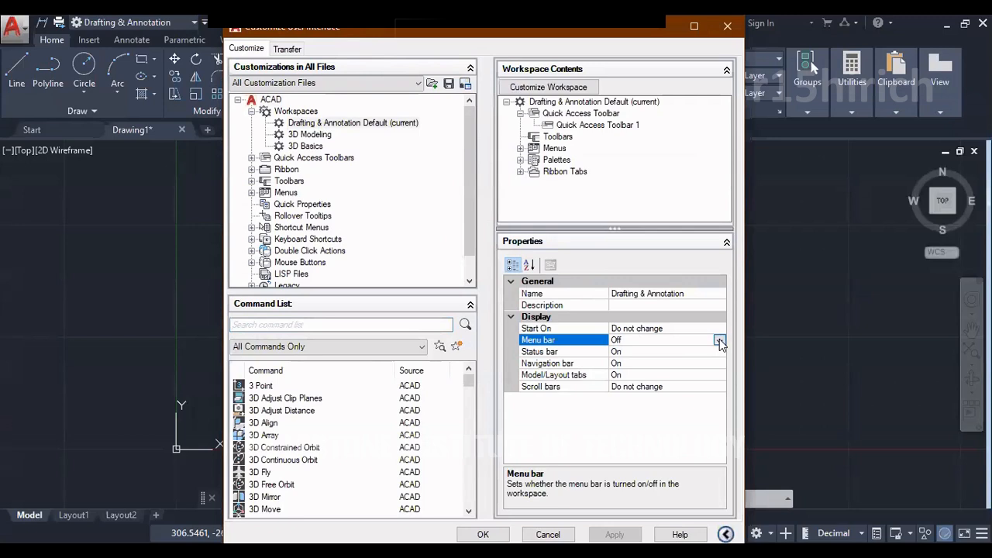
{"action": "left_click", "coordinate": [719, 341]}
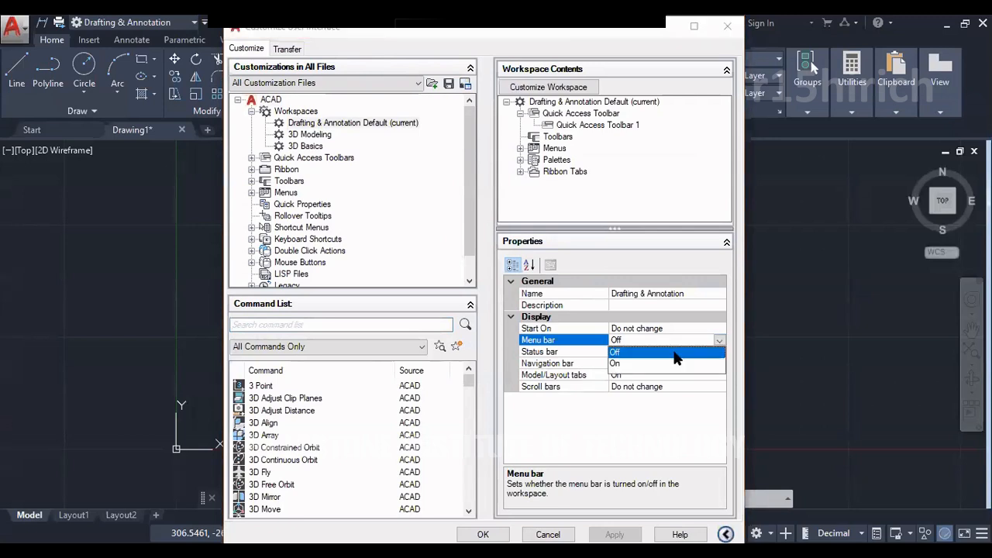
{"action": "left_click", "coordinate": [624, 364]}
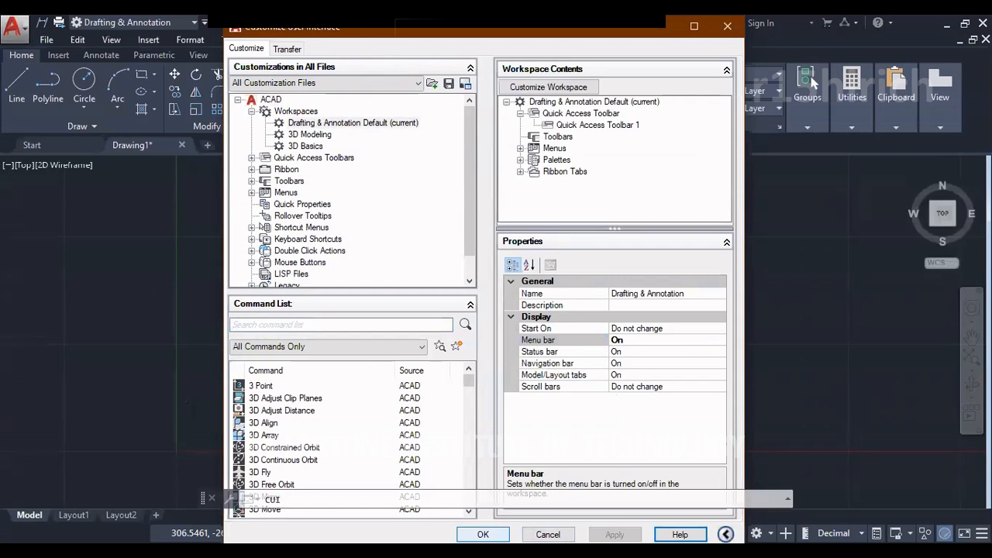
Turn on the menu bar for the 3D Modeling workspace, apply the change, and close the customization editor
{"action": "left_click", "coordinate": [318, 137]}
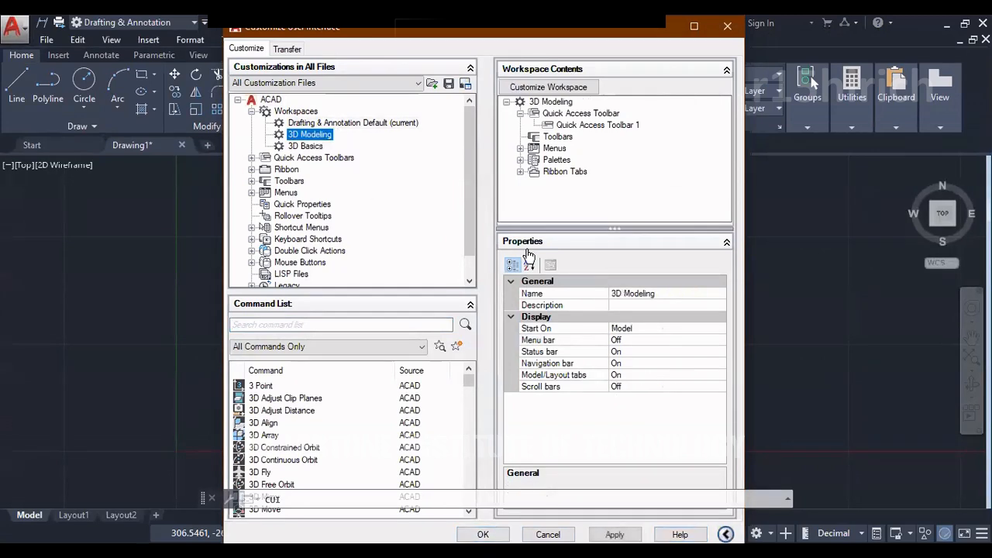
{"action": "left_click", "coordinate": [638, 339]}
{"action": "left_click", "coordinate": [720, 340]}
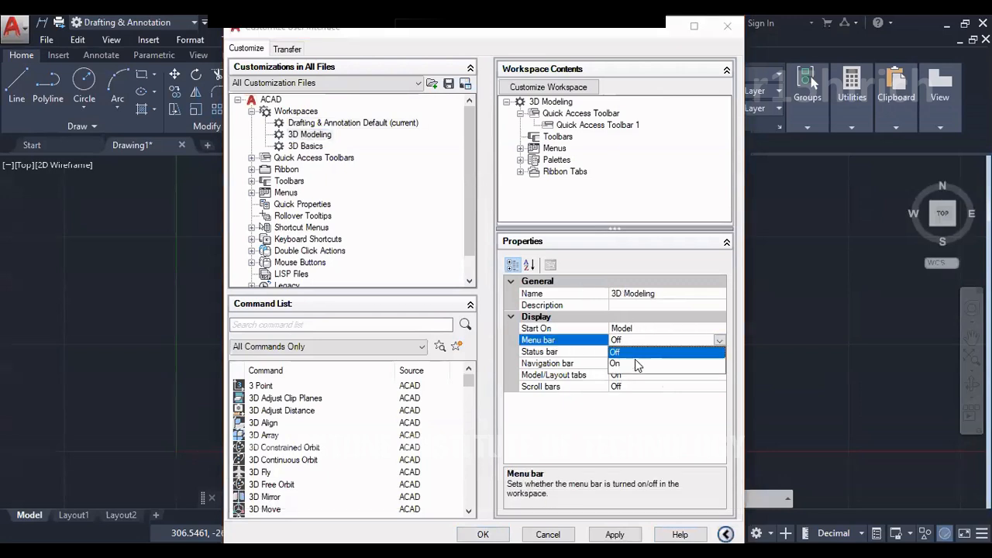
{"action": "left_click", "coordinate": [635, 359]}
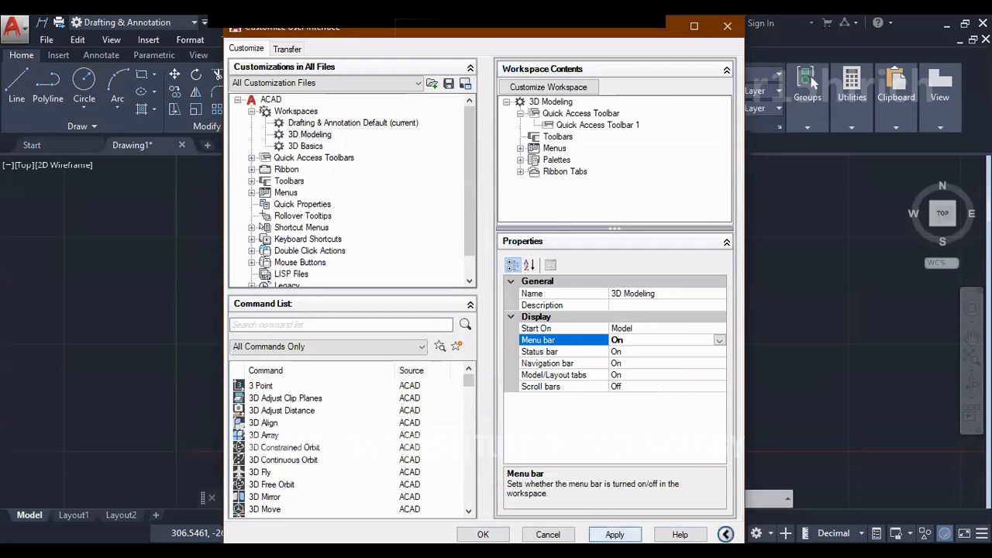
{"action": "left_click", "coordinate": [615, 534]}
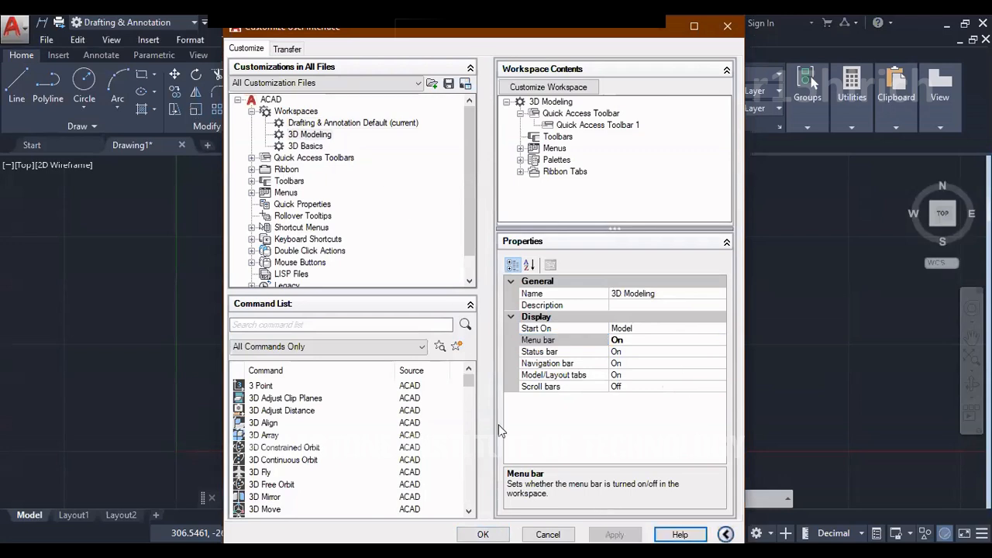
{"action": "left_click", "coordinate": [483, 534]}
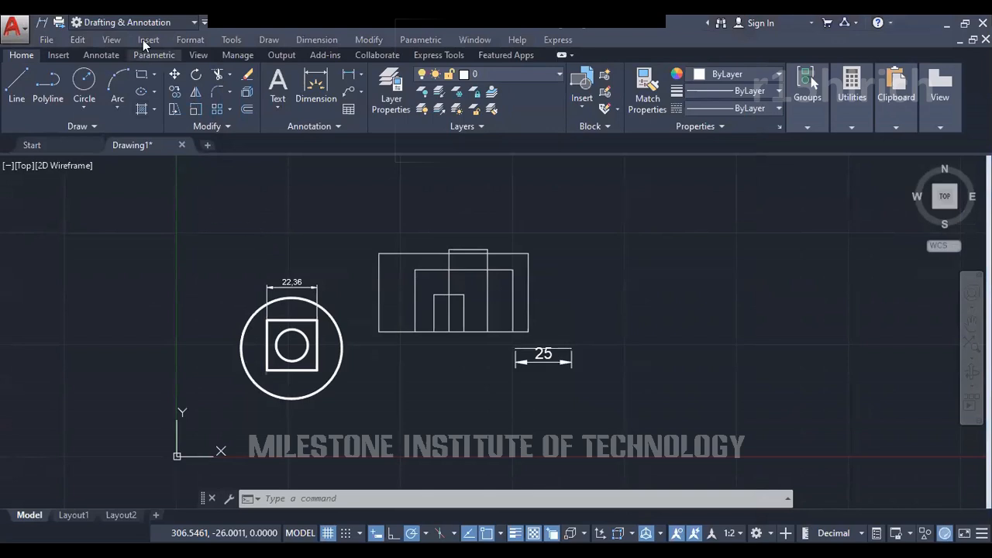
Review the commands offered by the newly enabled menu bar, from File and Edit through Format to Dimension
{"action": "left_click", "coordinate": [47, 40]}
{"action": "left_click", "coordinate": [46, 39]}
{"action": "left_click", "coordinate": [78, 40]}
{"action": "left_click", "coordinate": [86, 39]}
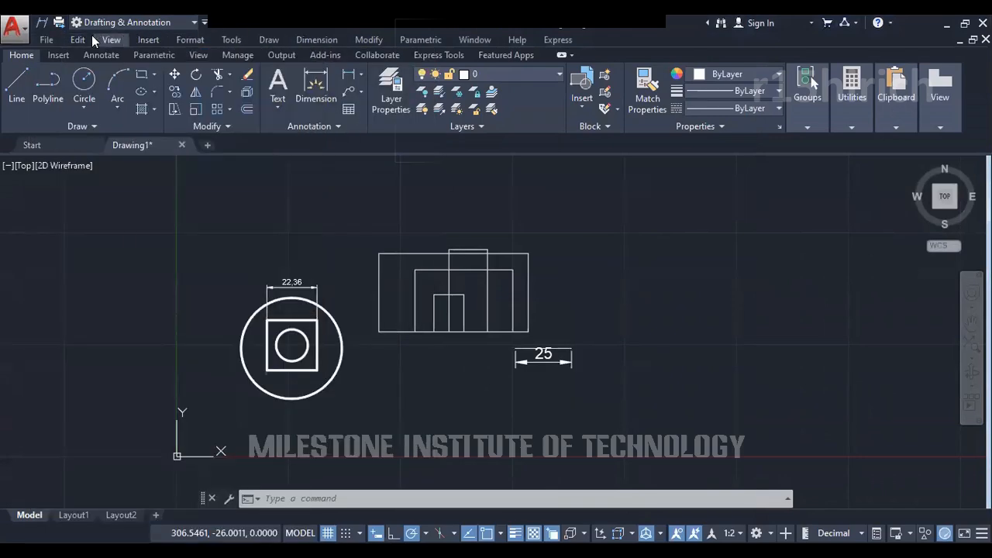
{"action": "left_click", "coordinate": [190, 39]}
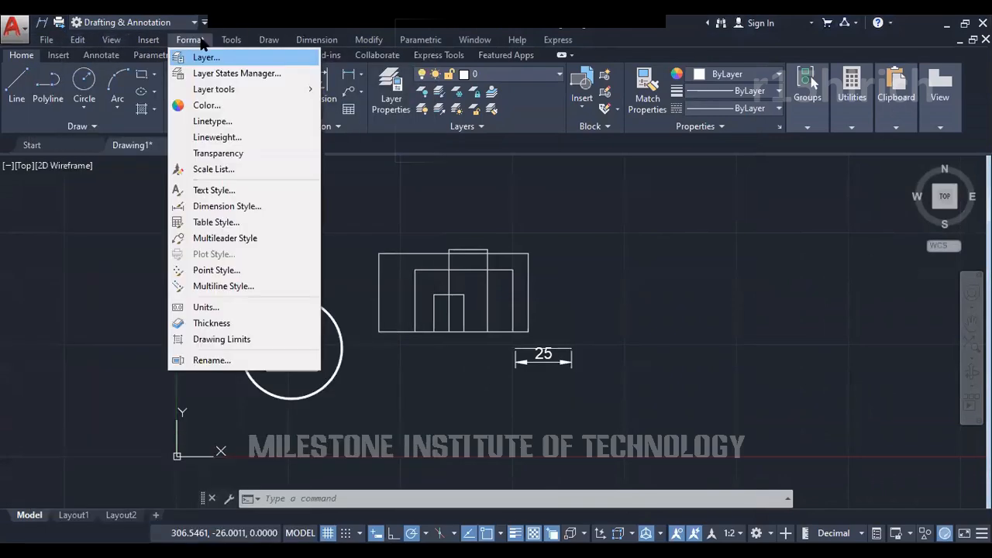
{"action": "mouse_move", "coordinate": [231, 40]}
{"action": "mouse_move", "coordinate": [316, 42]}
{"action": "left_click", "coordinate": [465, 41]}
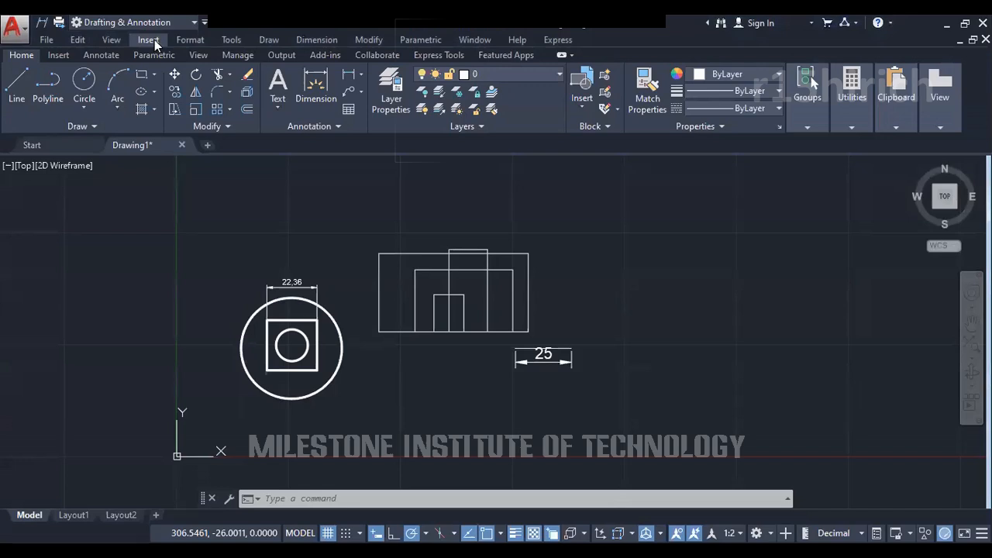
Examine the Draw commands, including the Modeling options, along with the Tools commands and the available workspaces
{"action": "left_click", "coordinate": [271, 39]}
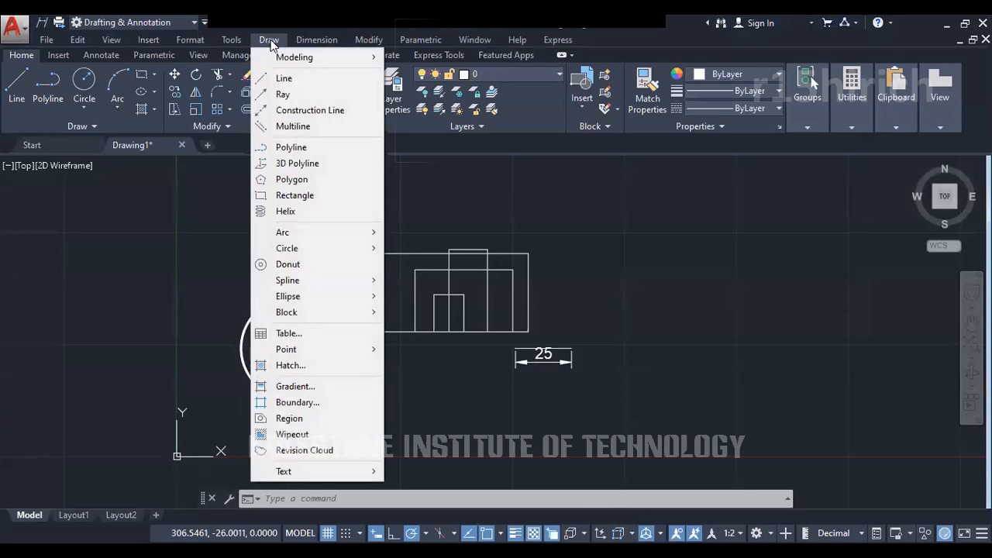
{"action": "mouse_move", "coordinate": [280, 62]}
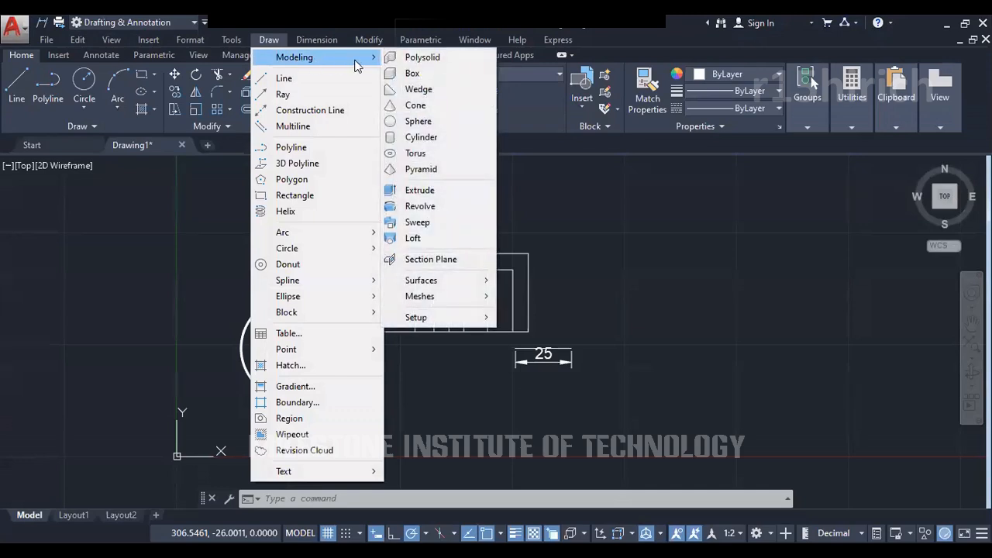
{"action": "mouse_move", "coordinate": [476, 281]}
{"action": "left_click", "coordinate": [639, 23]}
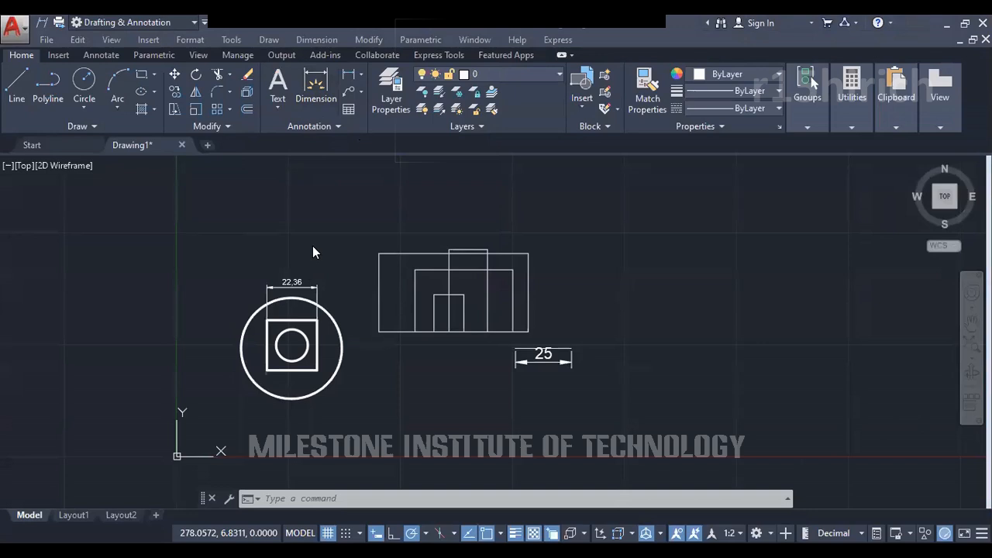
{"action": "left_click", "coordinate": [275, 41]}
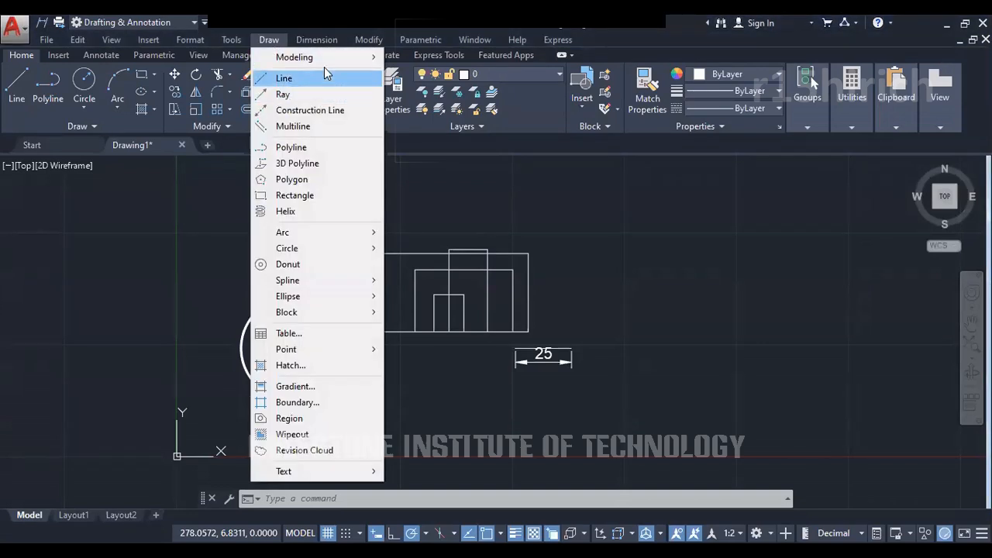
{"action": "mouse_move", "coordinate": [331, 53]}
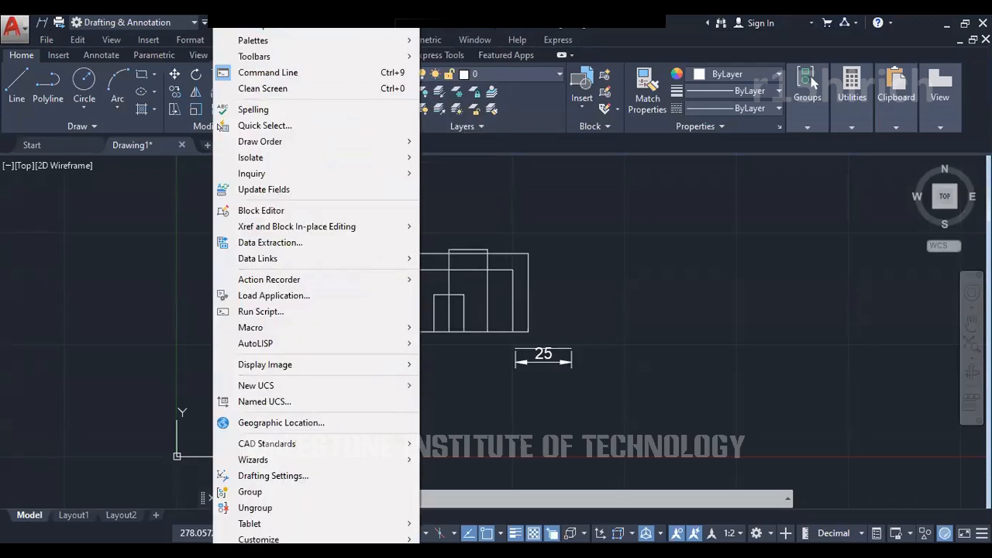
{"action": "left_click", "coordinate": [466, 23]}
{"action": "left_click", "coordinate": [136, 19]}
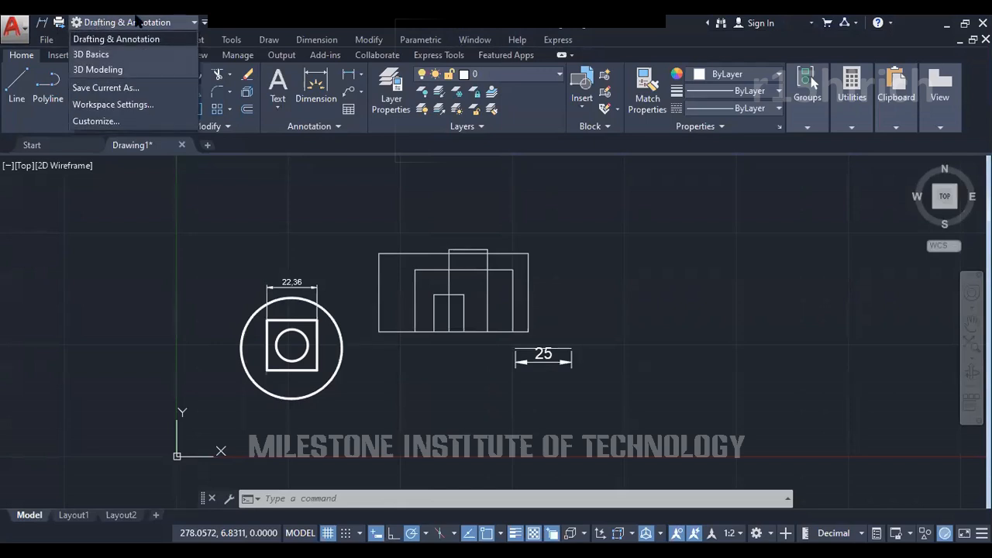
{"action": "left_click", "coordinate": [136, 19]}
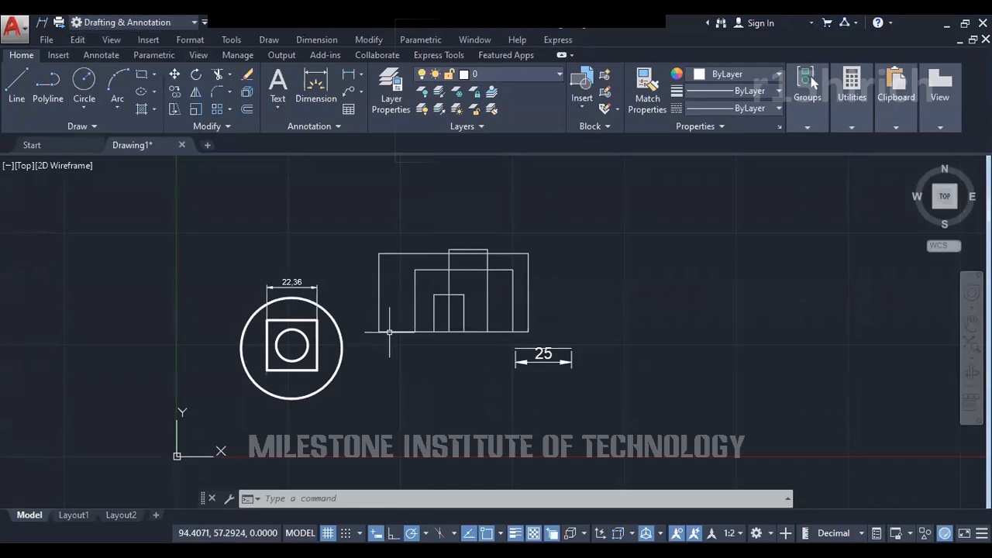
Hide the ribbon through the palette display options to enlarge the drawing area
{"action": "left_click", "coordinate": [233, 39]}
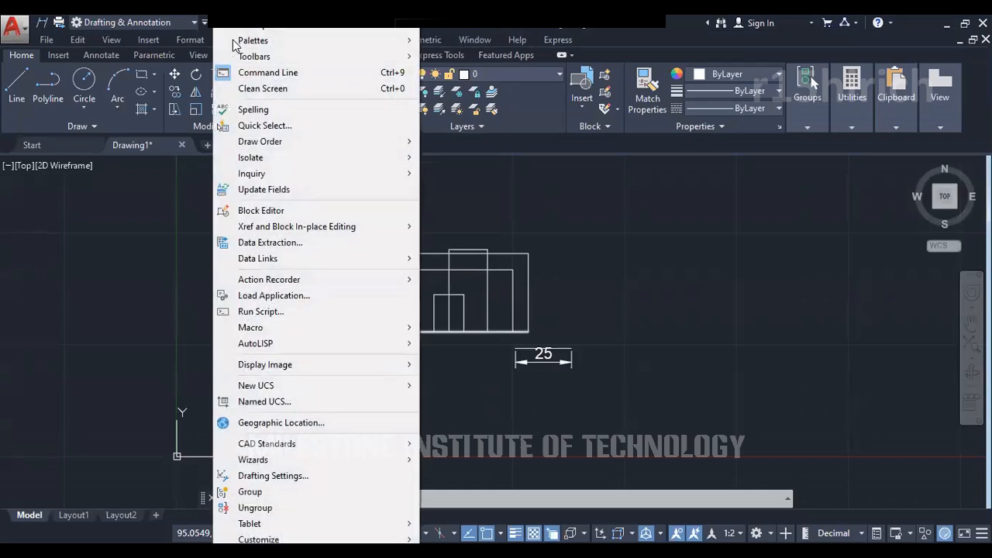
{"action": "mouse_move", "coordinate": [273, 50]}
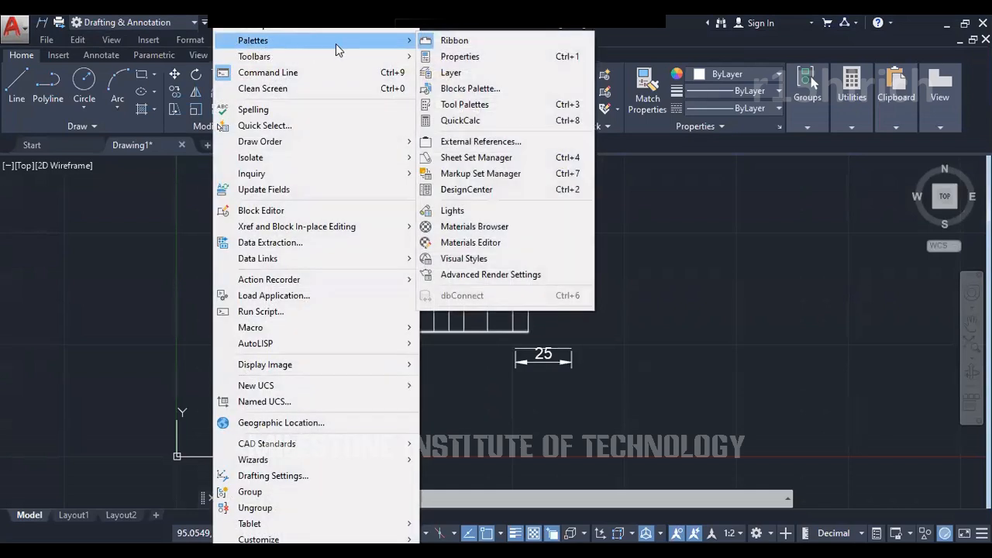
{"action": "left_click", "coordinate": [457, 41]}
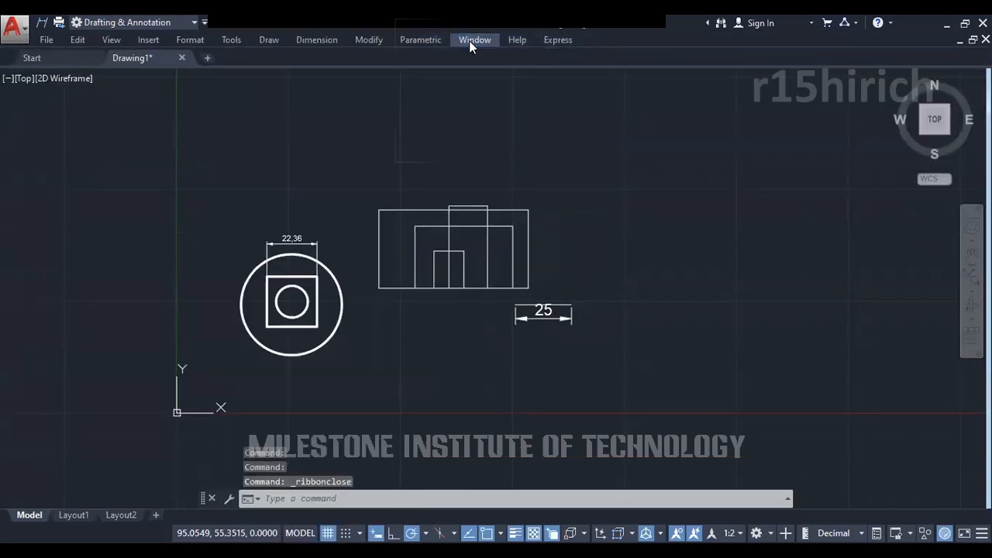
Display the AutoCAD Draw toolbar beside the drawing area
{"action": "left_click", "coordinate": [235, 40]}
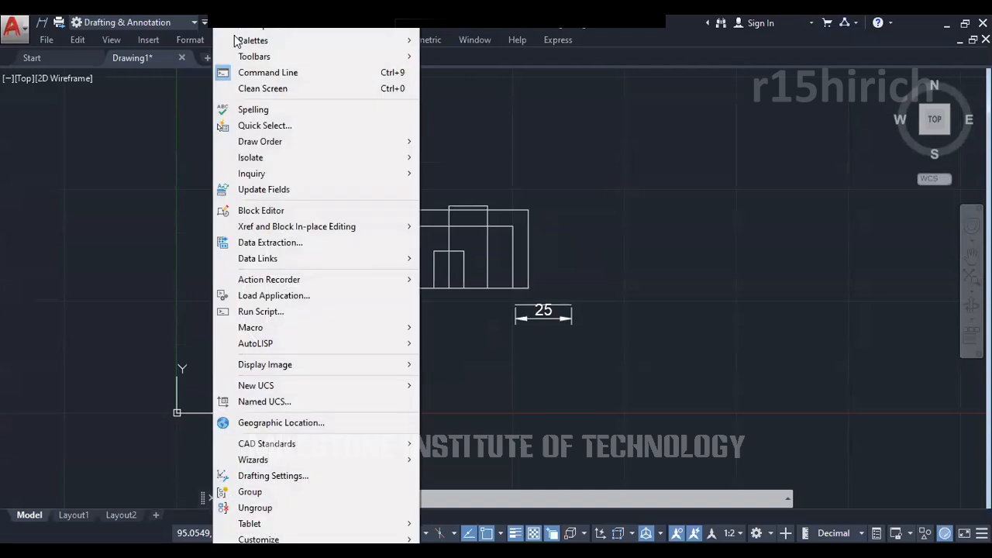
{"action": "mouse_move", "coordinate": [377, 60]}
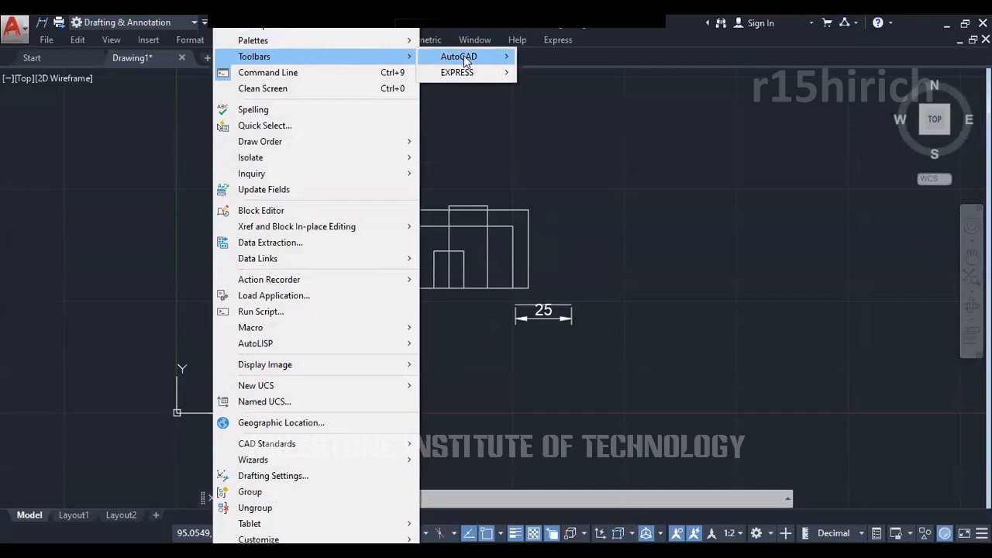
{"action": "mouse_move", "coordinate": [469, 57]}
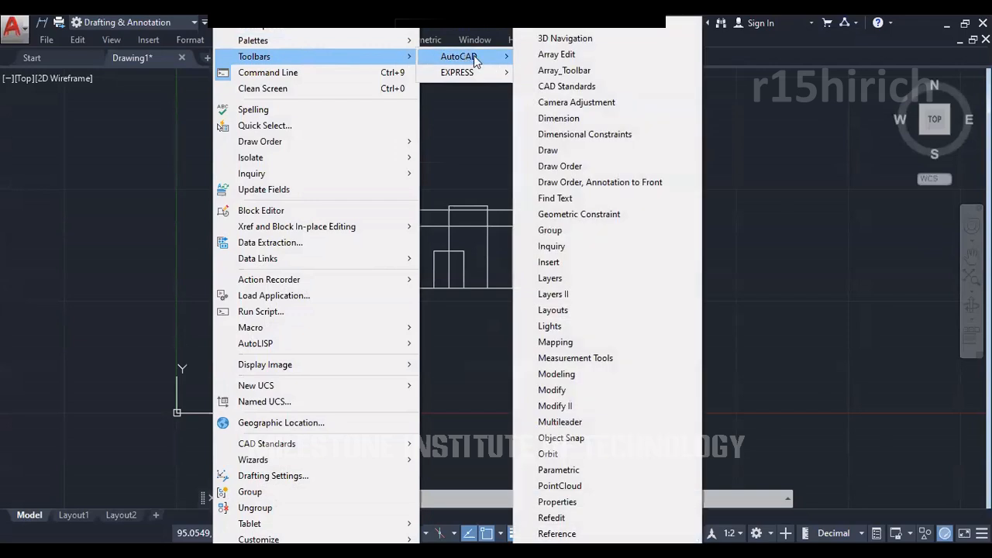
{"action": "left_click", "coordinate": [587, 150]}
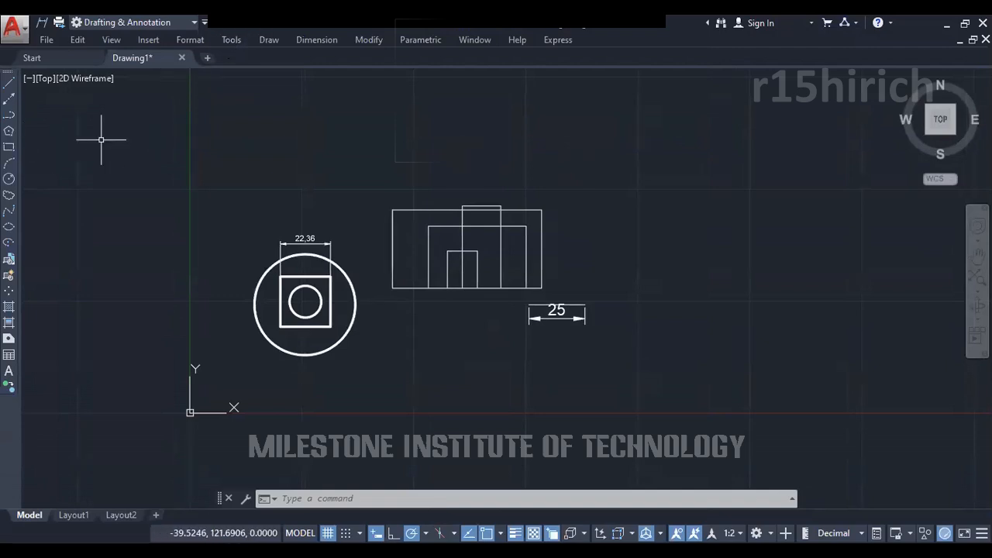
Display the Dimension toolbar and dock it vertically along the drawing area's edge opposite the Draw toolbar
{"action": "right_click", "coordinate": [7, 159]}
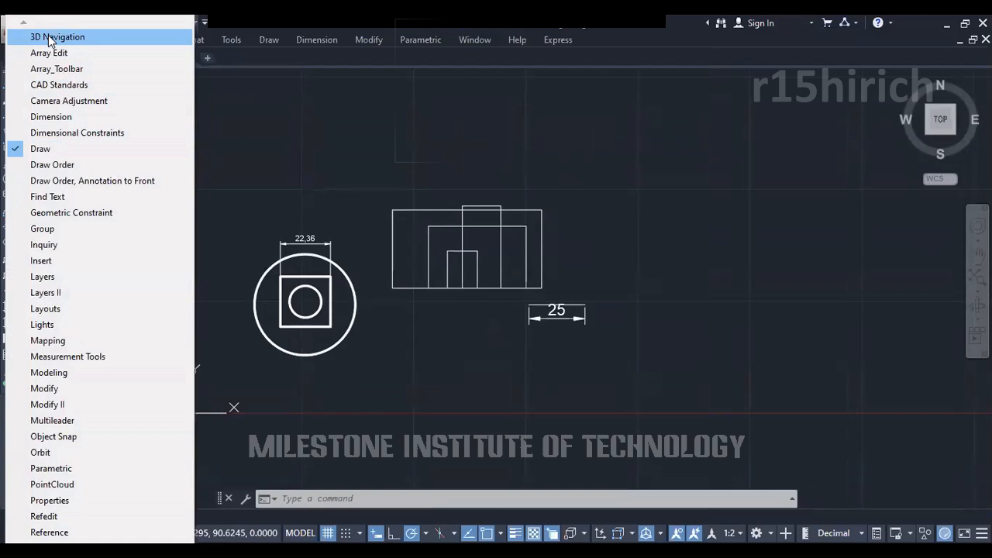
{"action": "left_click", "coordinate": [52, 117]}
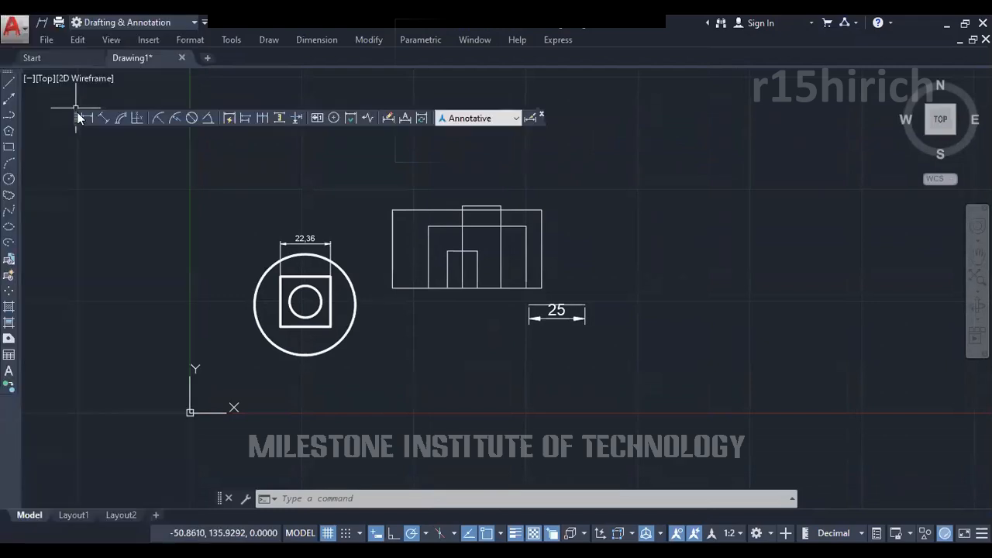
{"action": "left_click_drag", "start_coordinate": [75, 108], "coordinate": [981, 124]}
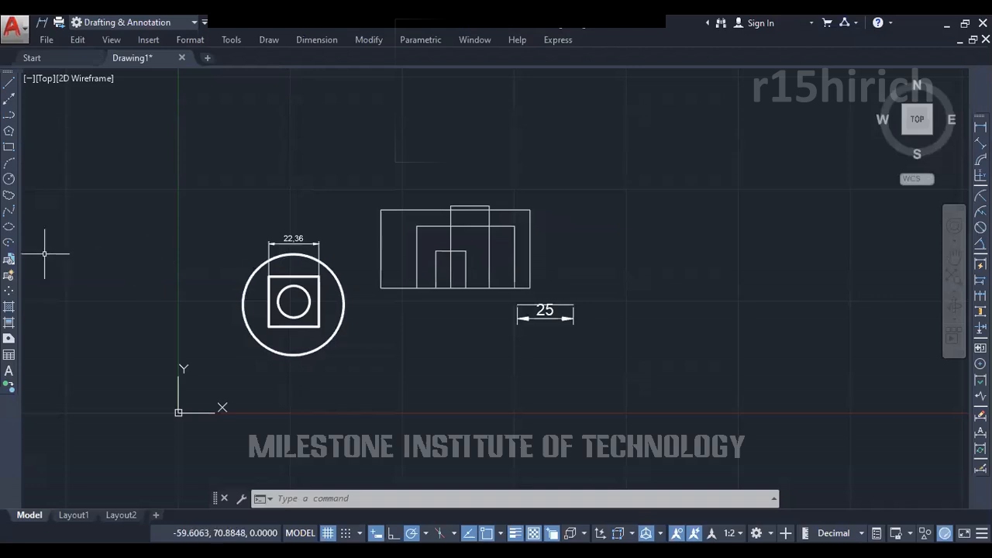
Display the Draw Order toolbar, dock it in its own column beside the Dimension toolbar, and turn on the Layers toolbar
{"action": "right_click", "coordinate": [967, 148]}
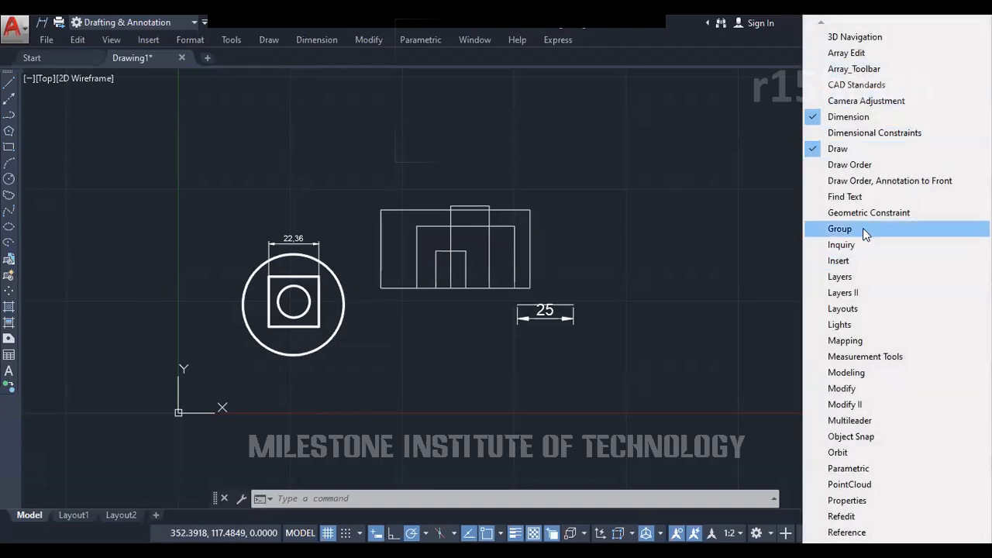
{"action": "left_click", "coordinate": [867, 165]}
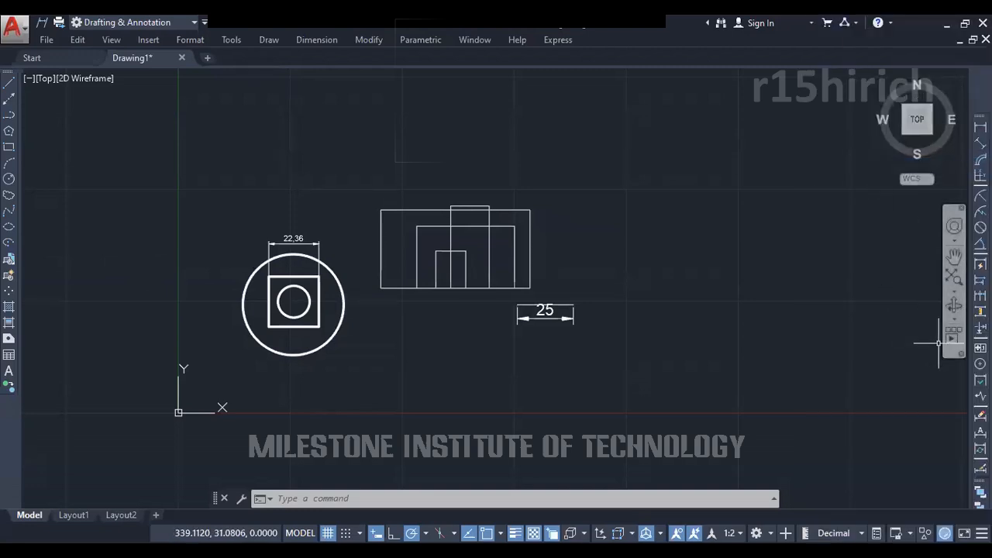
{"action": "mouse_move", "coordinate": [979, 481]}
{"action": "left_mouse_down"}
{"action": "mouse_move", "coordinate": [914, 445]}
{"action": "mouse_move", "coordinate": [924, 230]}
{"action": "left_mouse_up"}
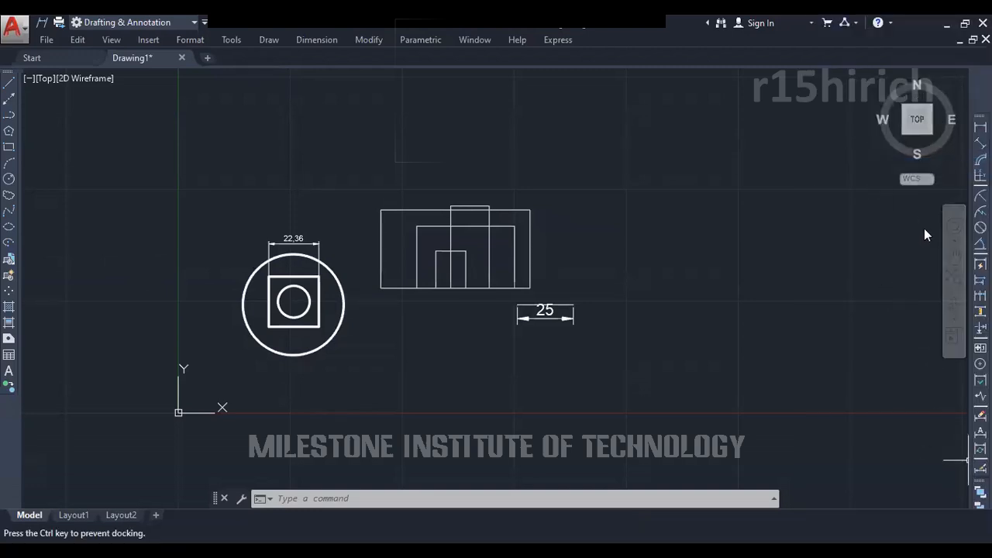
{"action": "left_click_drag", "start_coordinate": [963, 183], "coordinate": [962, 186]}
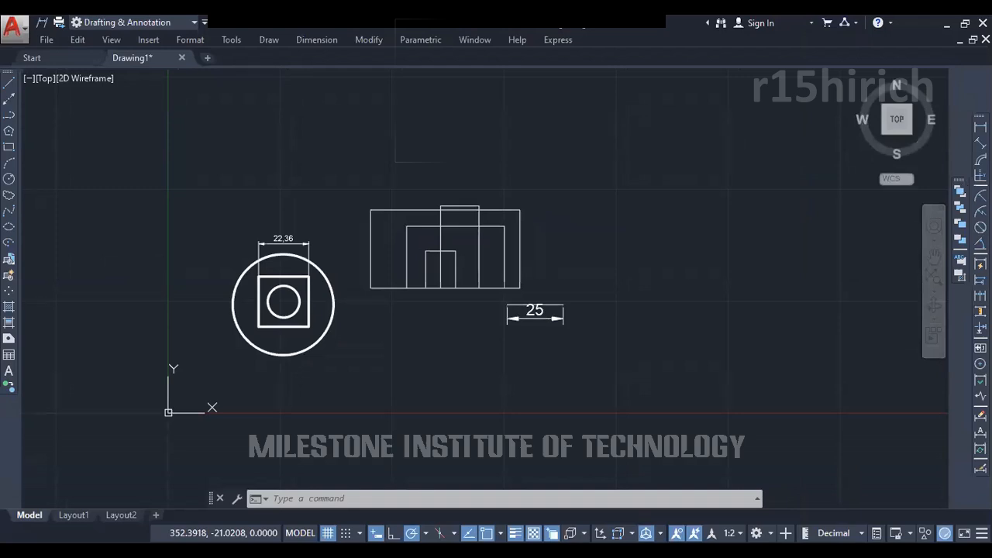
{"action": "right_click", "coordinate": [960, 233]}
{"action": "left_click", "coordinate": [876, 278]}
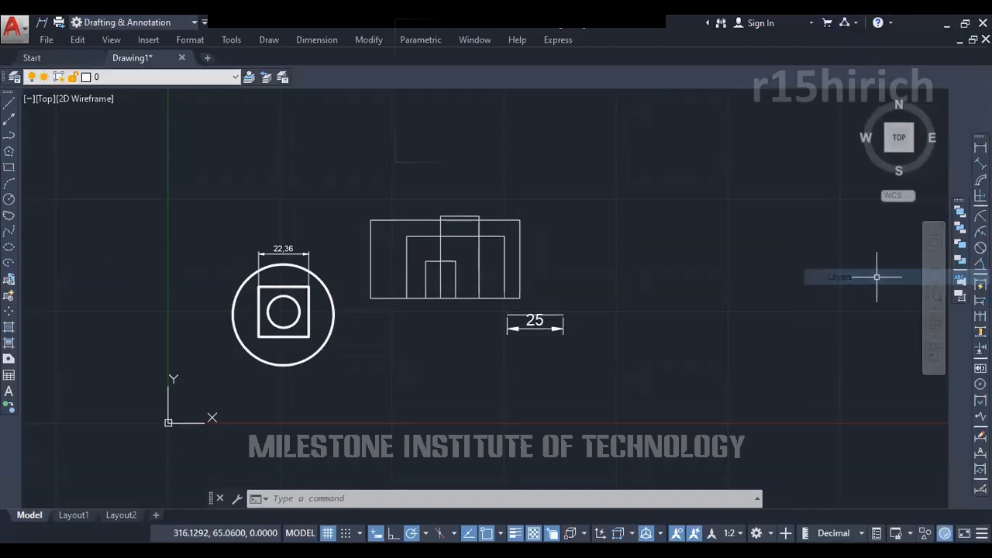
Display the Modify toolbar beside the drawing area and move the Dimension toolbar up to the start of its column
{"action": "right_click", "coordinate": [960, 209]}
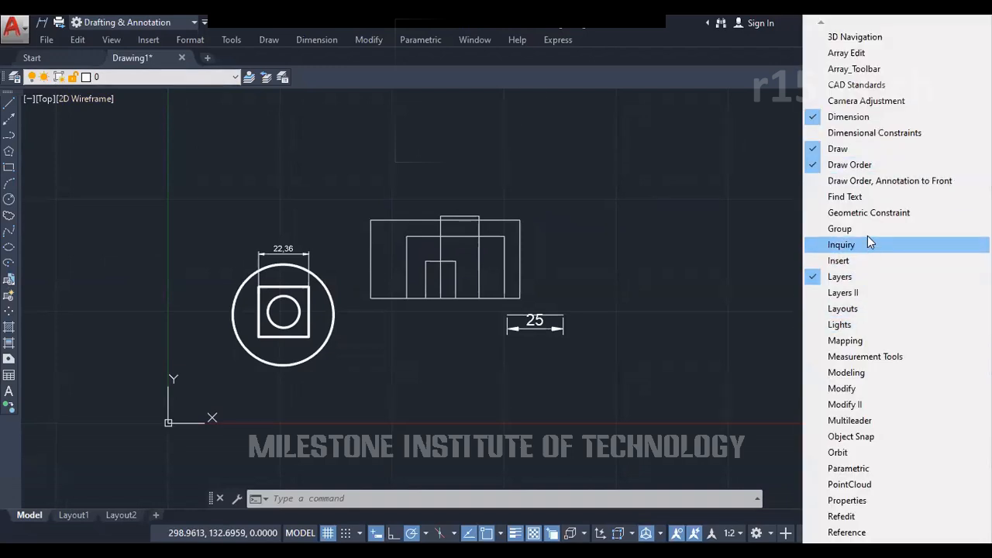
{"action": "left_click", "coordinate": [858, 387]}
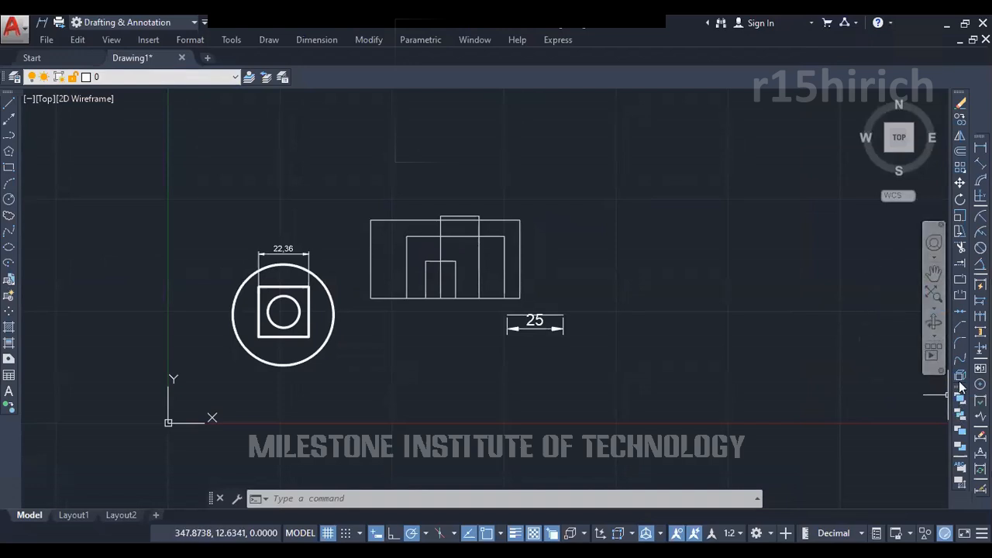
{"action": "left_click_drag", "start_coordinate": [980, 137], "coordinate": [980, 101]}
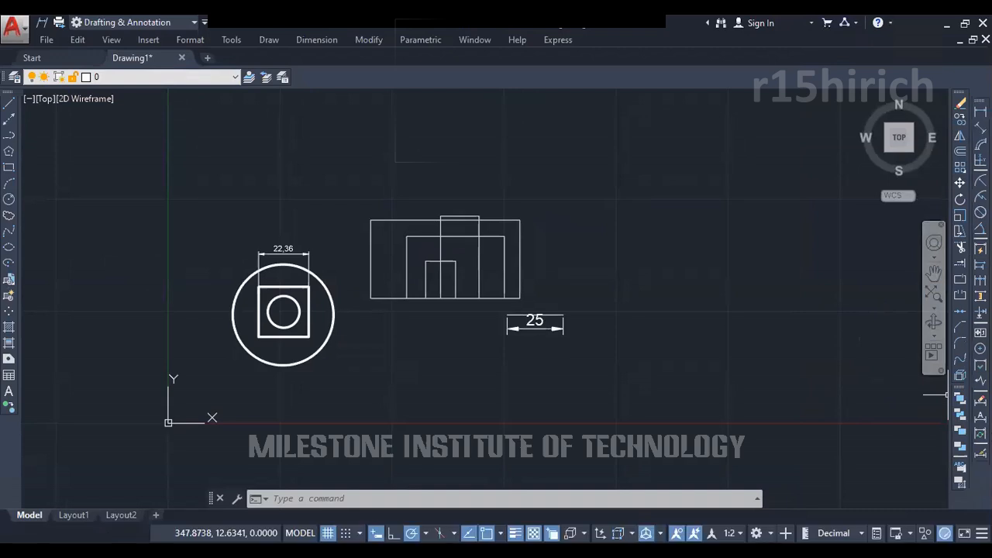
Display the Properties and Standard toolbars above the drawing area
{"action": "right_click", "coordinate": [967, 155]}
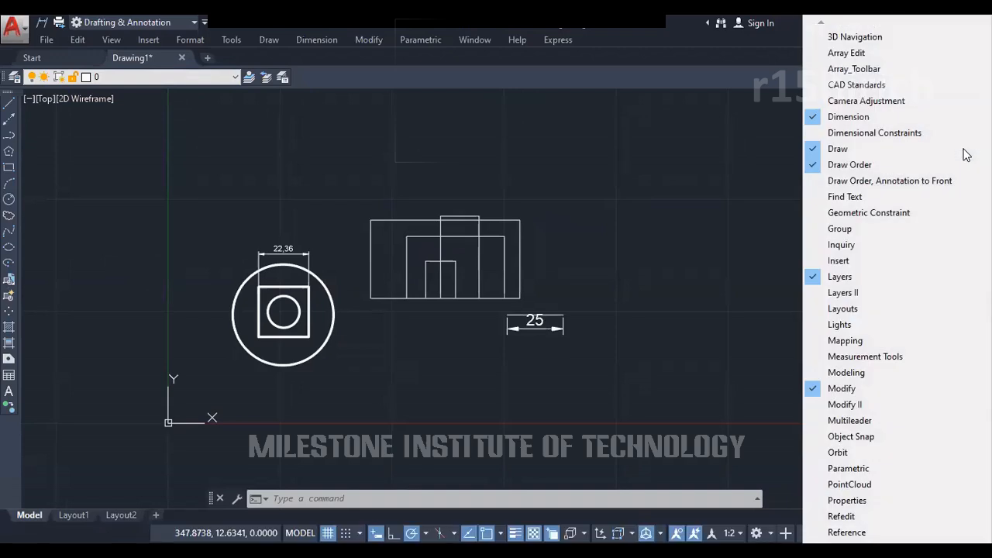
{"action": "left_click", "coordinate": [848, 500]}
{"action": "right_click", "coordinate": [961, 245]}
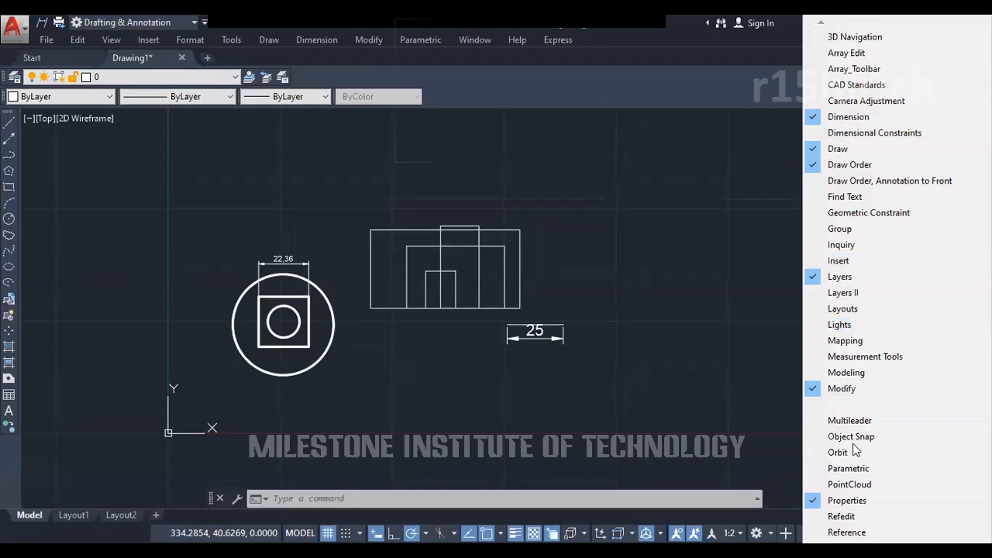
{"action": "scroll", "coordinate": [897, 535], "scroll_direction": "down", "scroll_amount": 3}
{"action": "scroll", "coordinate": [897, 520], "scroll_direction": "down", "scroll_amount": 1}
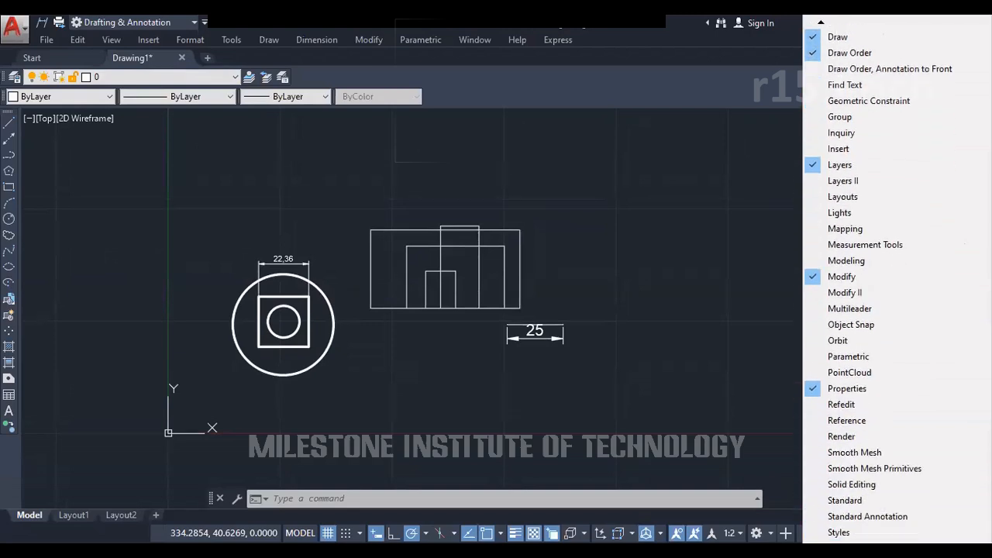
{"action": "left_click", "coordinate": [845, 500]}
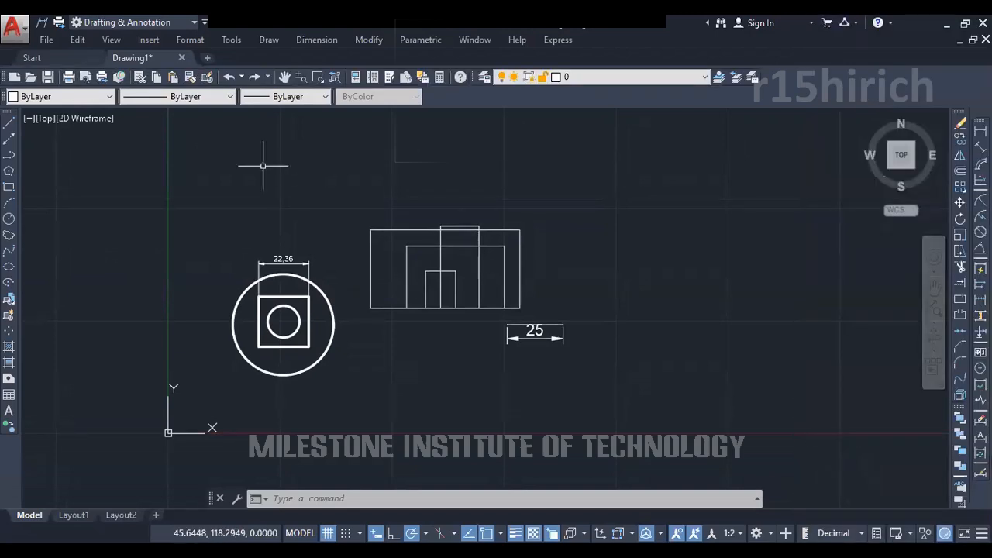
Display the Viewports and Styles toolbars
{"action": "right_click", "coordinate": [959, 241]}
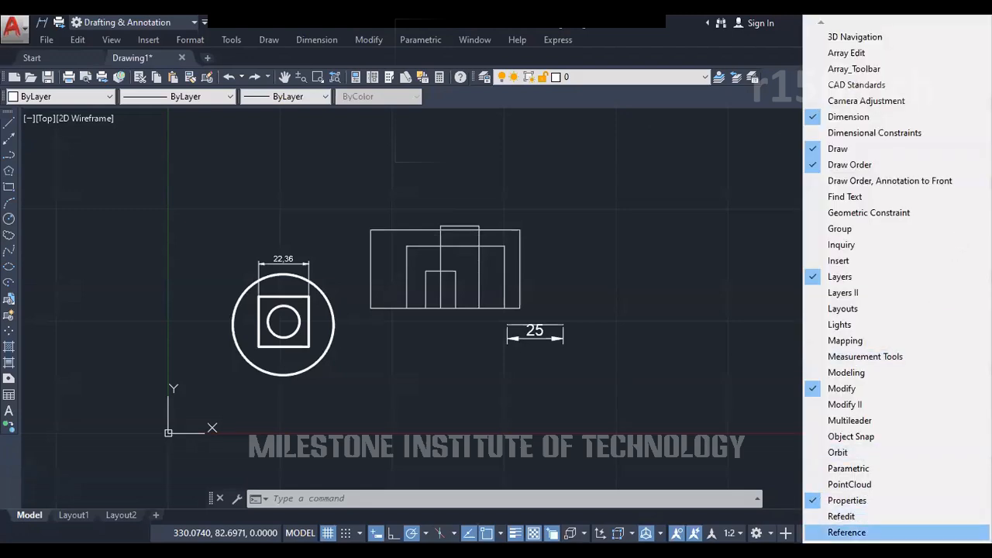
{"action": "scroll", "coordinate": [879, 283], "scroll_direction": "down", "scroll_amount": 4}
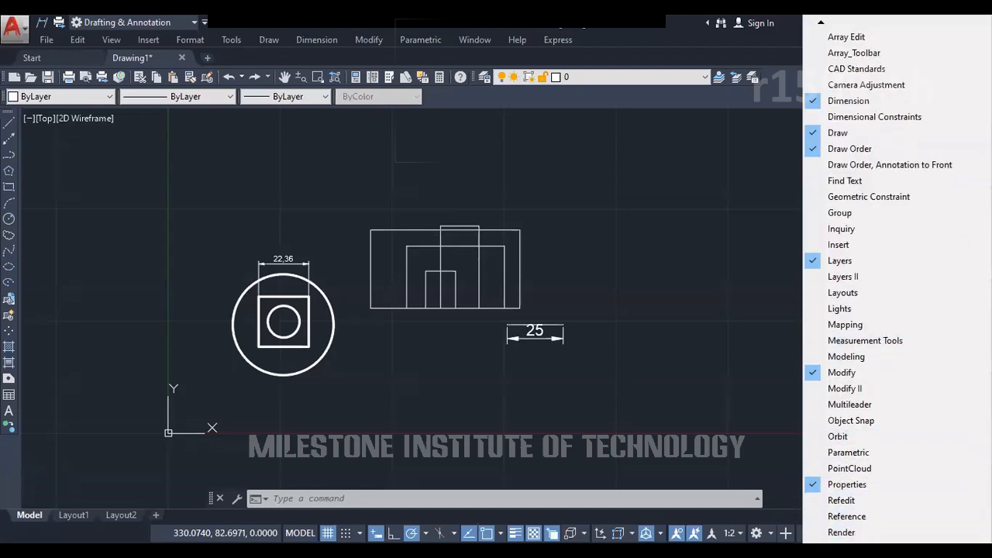
{"action": "scroll", "coordinate": [879, 283], "scroll_direction": "down", "scroll_amount": 3}
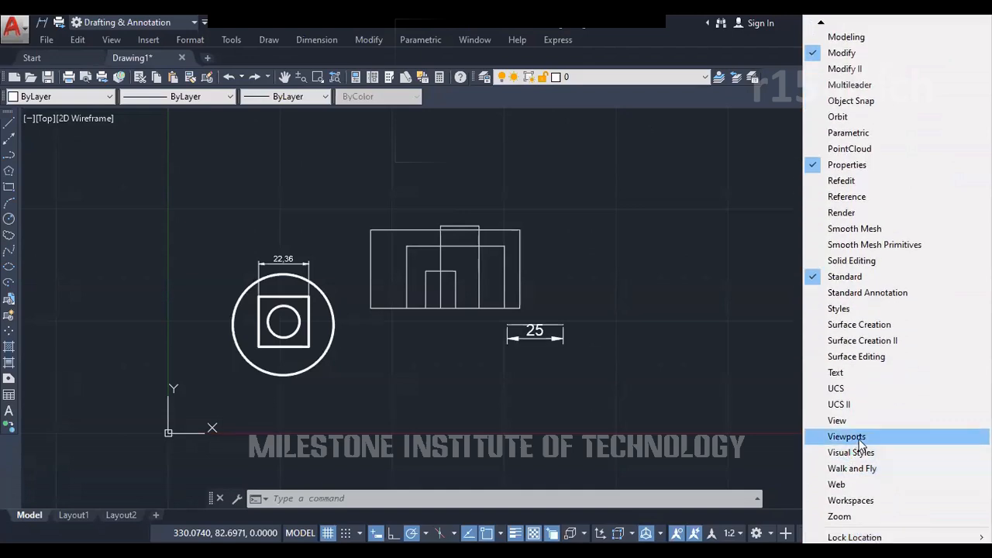
{"action": "left_click", "coordinate": [846, 437]}
{"action": "scroll", "coordinate": [879, 283], "scroll_direction": "down", "scroll_amount": 5}
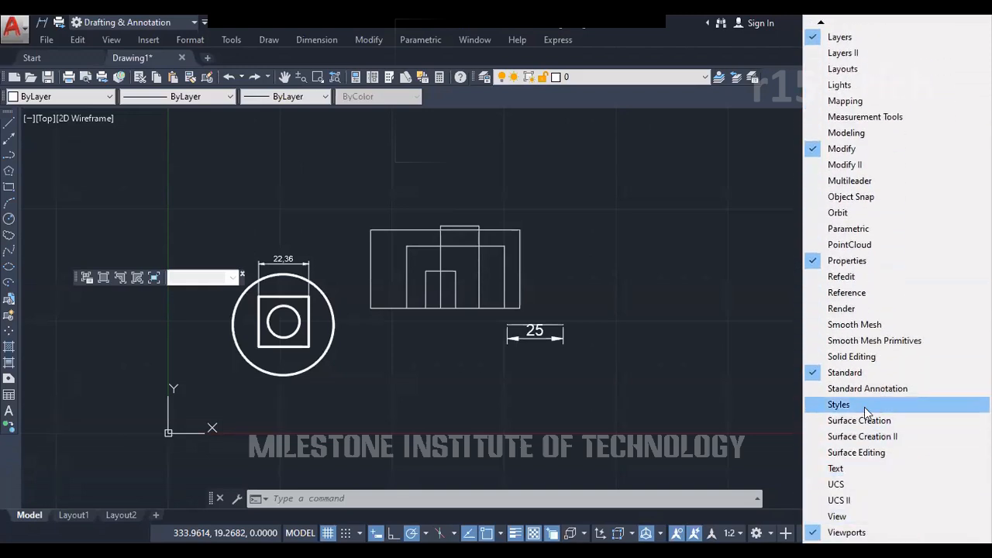
{"action": "left_click", "coordinate": [838, 404]}
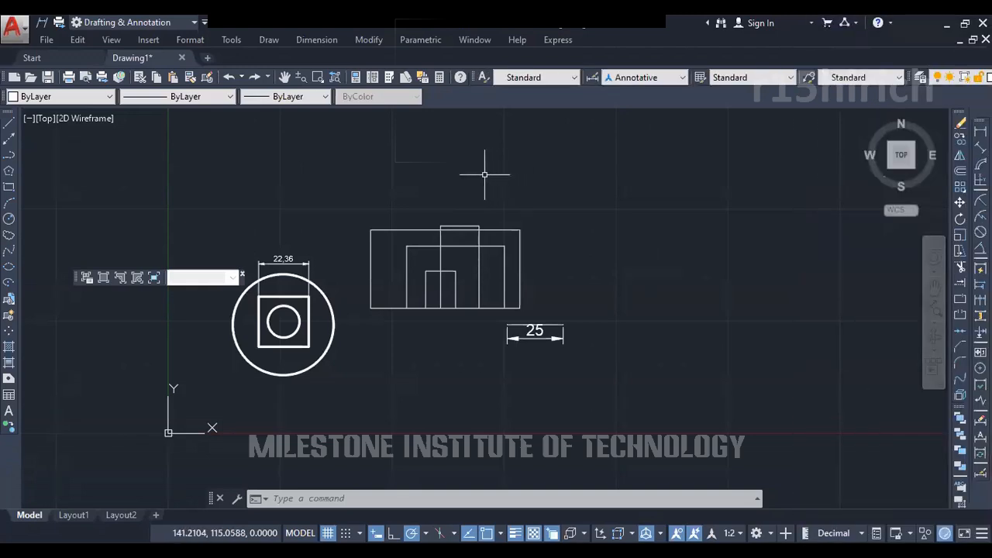
Arrange the docked toolbars in two rows, with Styles beside Properties, and Layers and Viewports following the Standard toolbar
{"action": "left_click_drag", "start_coordinate": [475, 78], "coordinate": [442, 97]}
{"action": "left_click_drag", "start_coordinate": [700, 77], "coordinate": [476, 76]}
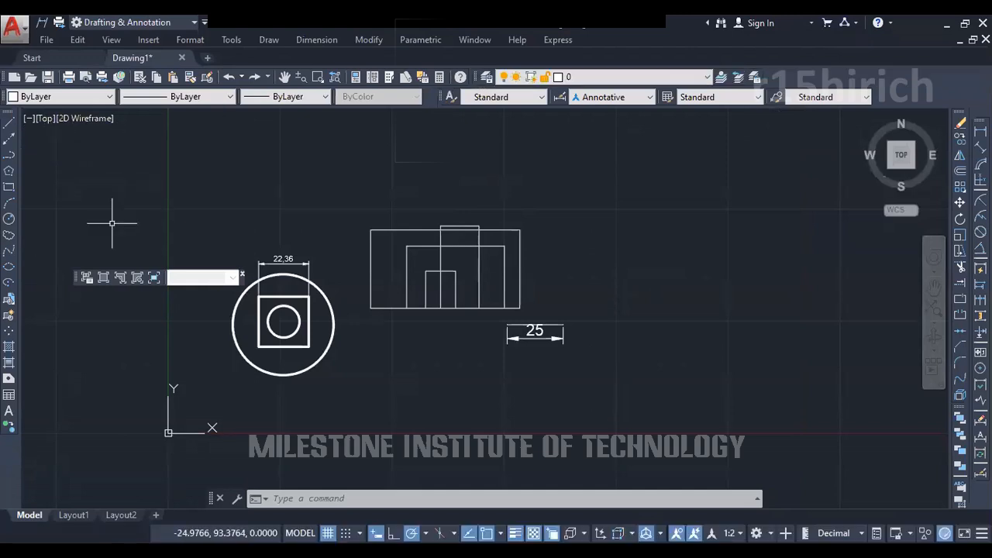
{"action": "left_click_drag", "start_coordinate": [74, 278], "coordinate": [100, 263]}
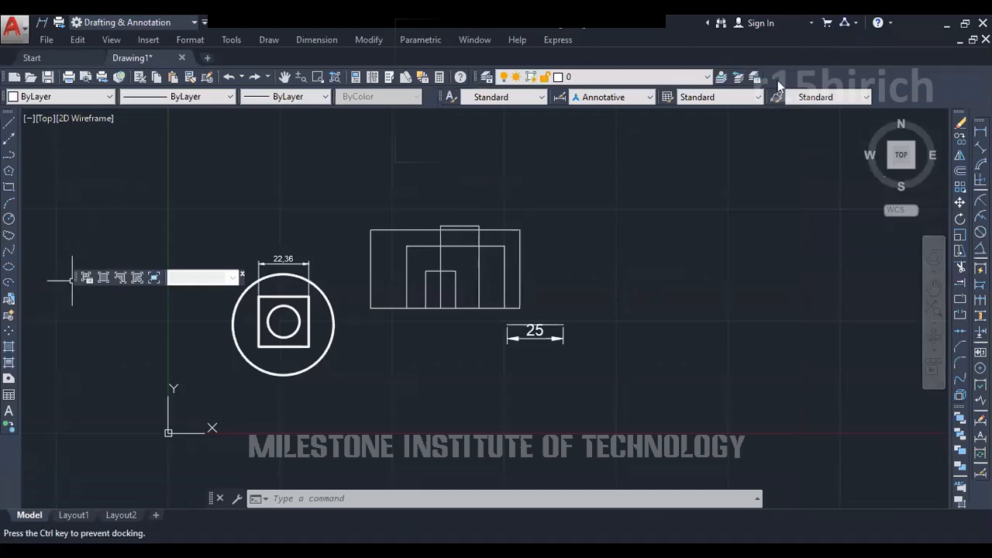
{"action": "left_click_drag", "start_coordinate": [844, 83], "coordinate": [859, 77]}
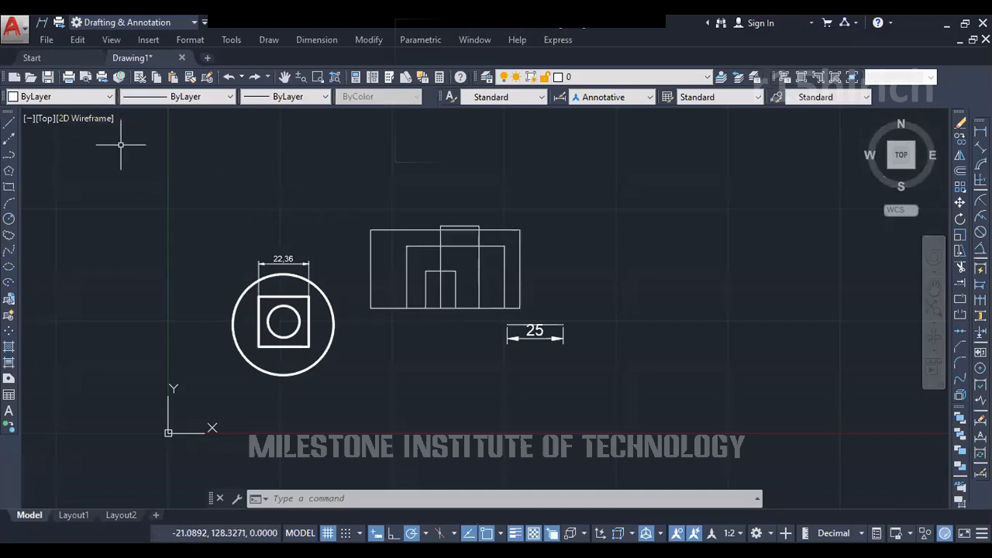
Save the current toolbar arrangement as a new workspace named AUTOCAD CLASSIC 2D
{"action": "left_click", "coordinate": [172, 24]}
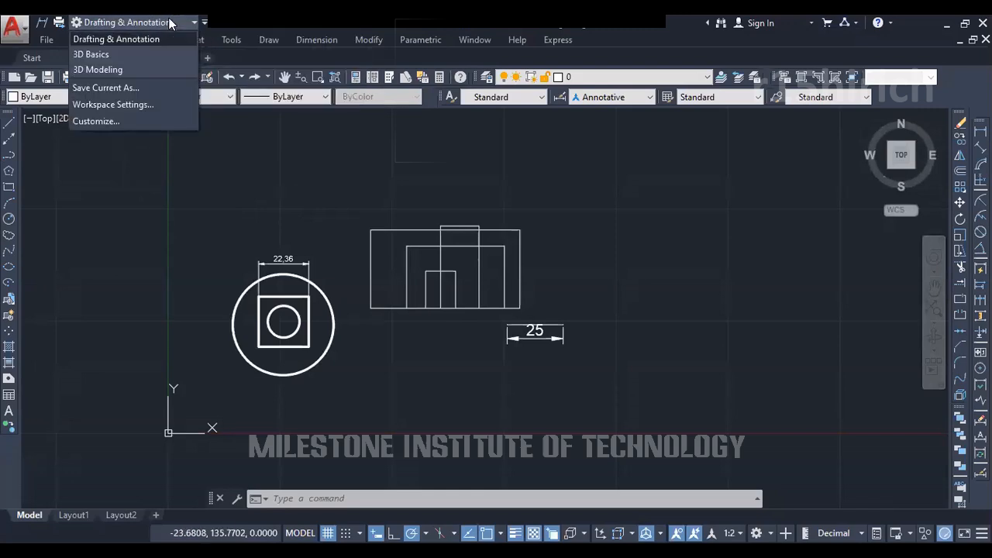
{"action": "left_click", "coordinate": [121, 89]}
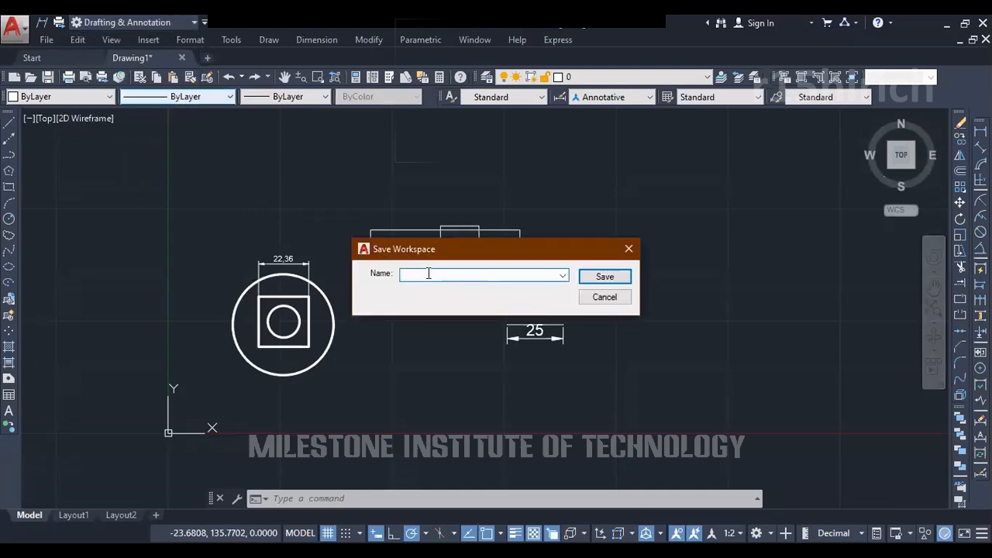
{"action": "type", "text": "AUTOCAD CLASSICS"}
{"action": "key", "text": "BackSpace"}
{"action": "type", "text": "2D"}
{"action": "left_click", "coordinate": [605, 277]}
{"action": "left_click", "coordinate": [649, 336]}
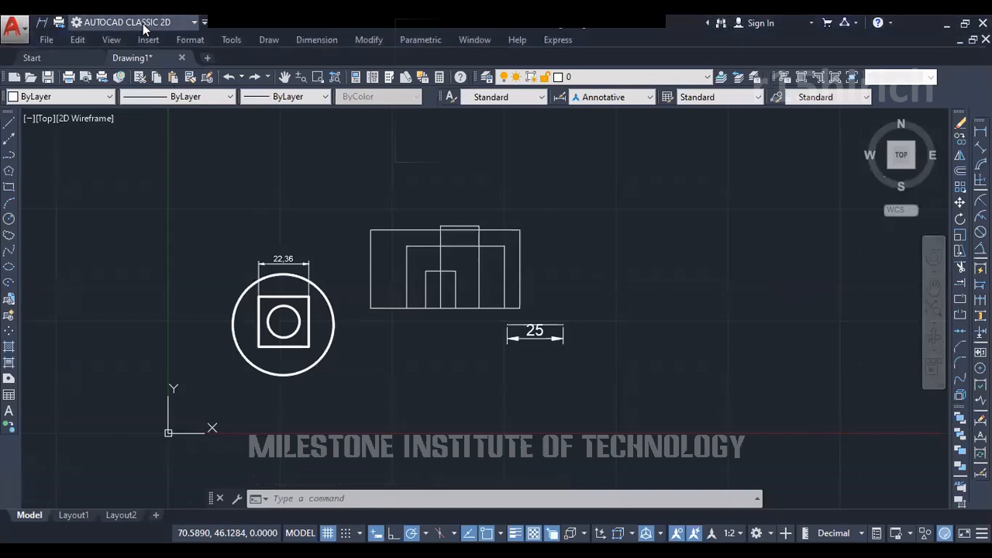
Switch to the Drafting & Annotation workspace and return to the AUTOCAD CLASSIC 2D workspace
{"action": "left_click", "coordinate": [166, 23]}
{"action": "left_click", "coordinate": [116, 38]}
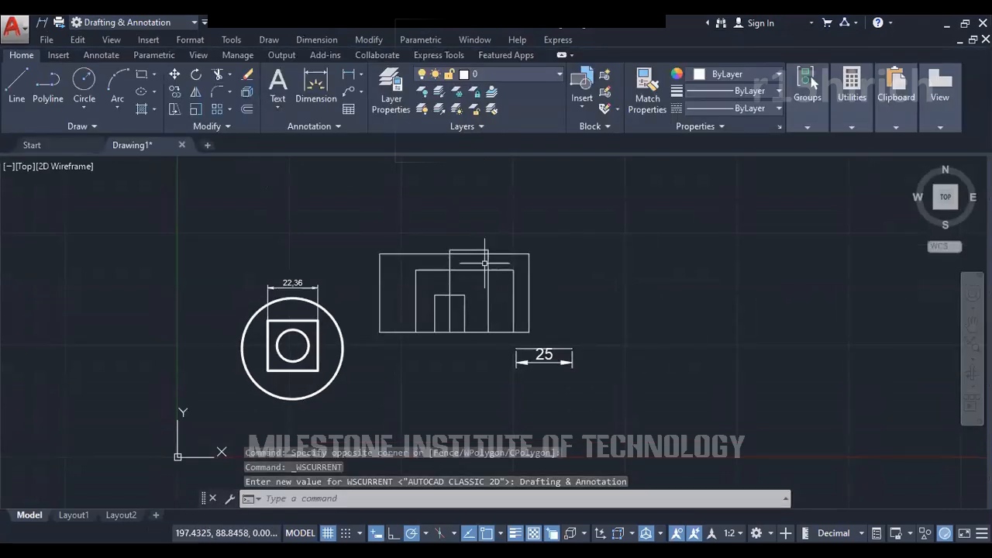
{"action": "left_click", "coordinate": [159, 22]}
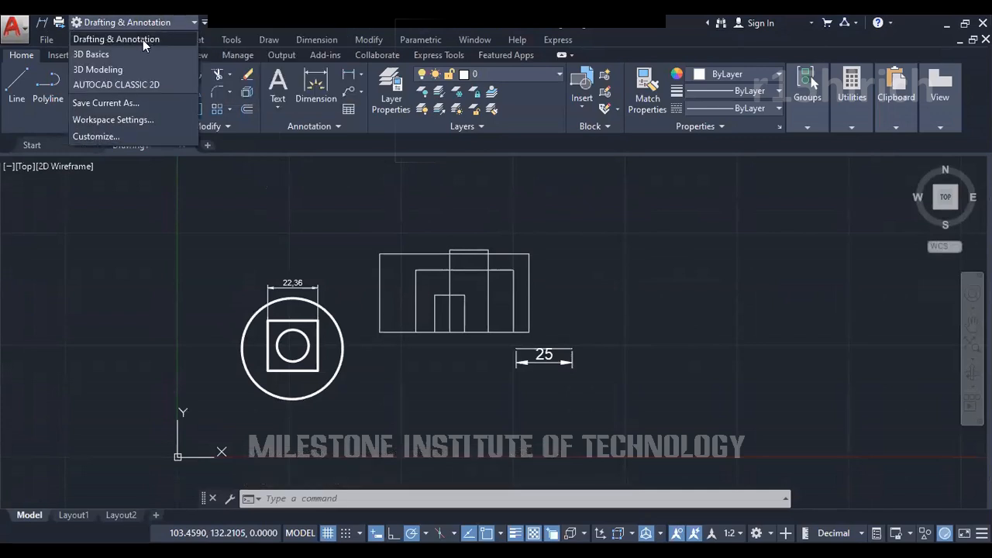
{"action": "left_click", "coordinate": [125, 83]}
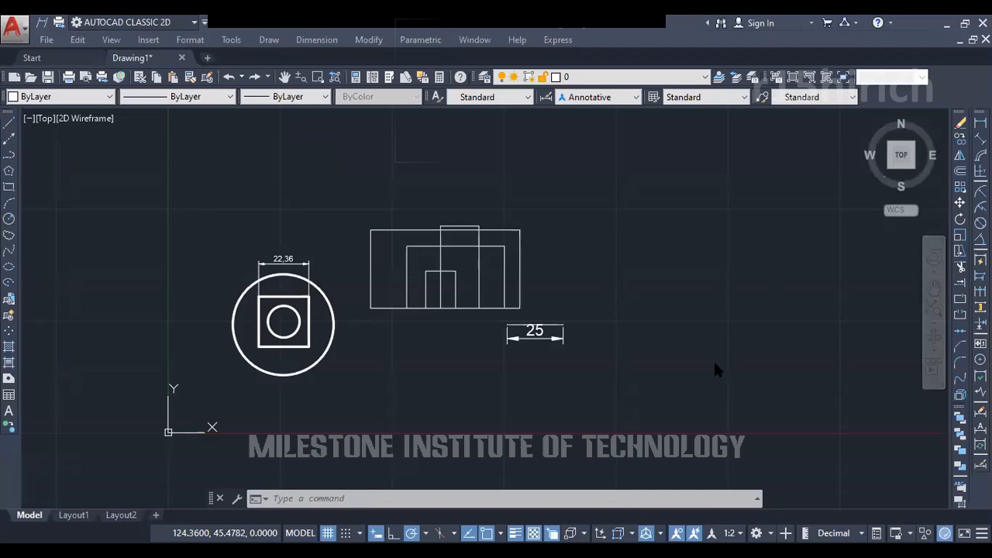
Toggle the Quick Properties panel on and off, leaving it turned on for selected objects
{"action": "left_click", "coordinate": [660, 261]}
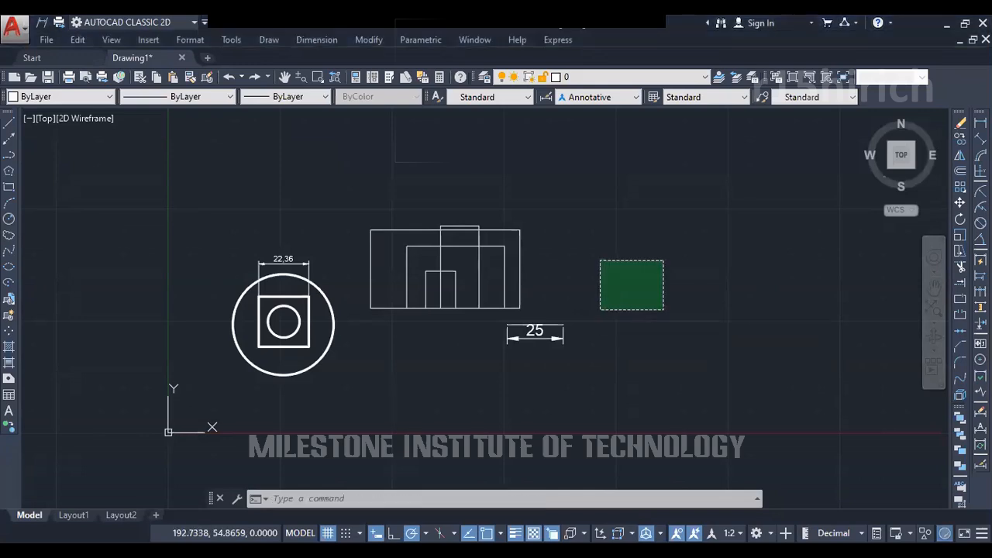
{"action": "left_click", "coordinate": [600, 310]}
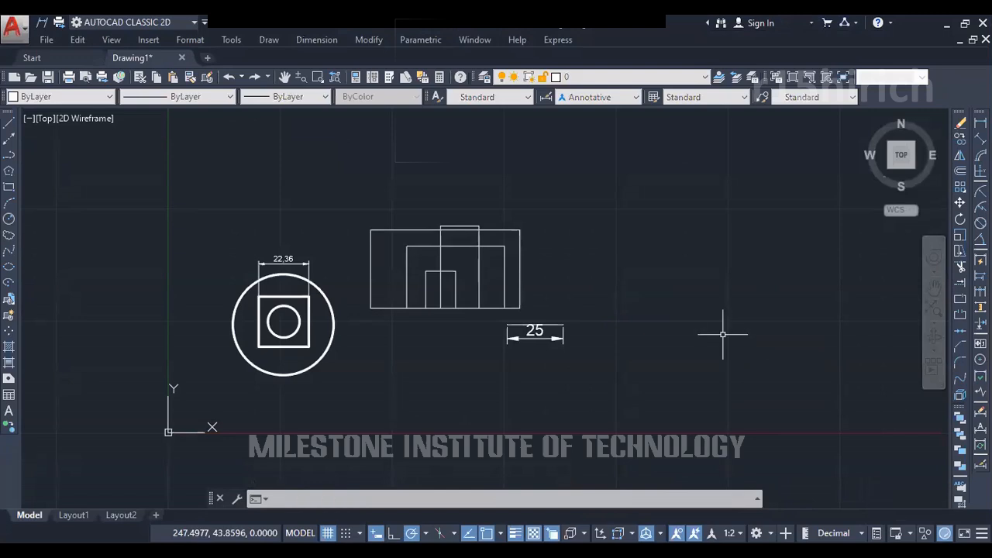
{"action": "key", "text": "ctrl+shift+p"}
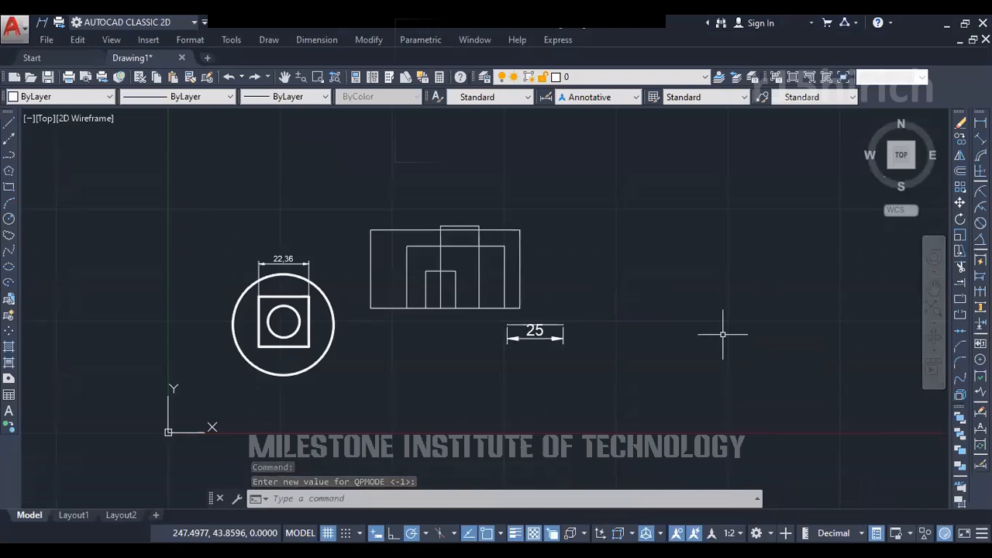
{"action": "key", "text": "ctrl+shift+p"}
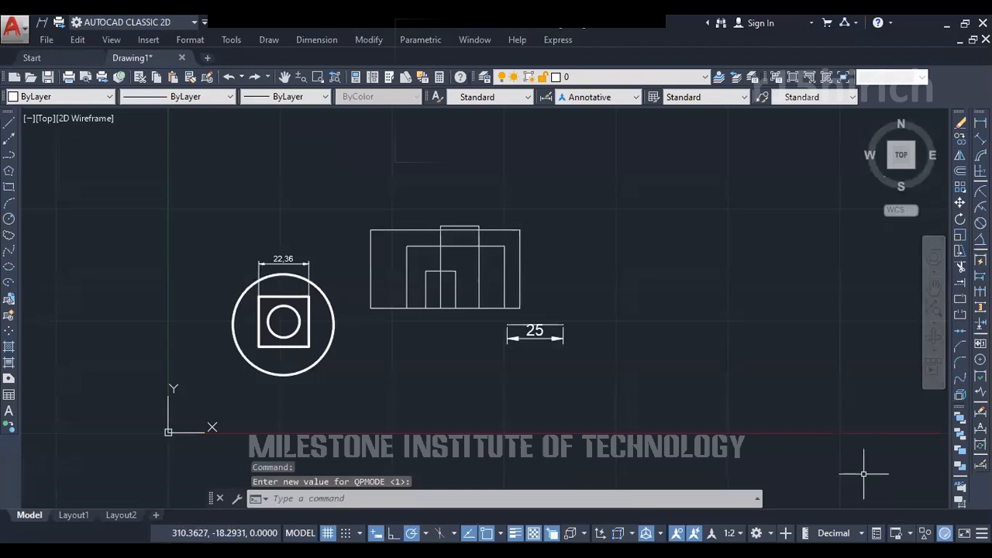
{"action": "key", "text": "ctrl+shift+p"}
Select the large circle around the square, examine its Quick Properties such as centre and radius, and clear the selection
{"action": "scroll", "coordinate": [271, 324], "scroll_direction": "up", "scroll_amount": 2}
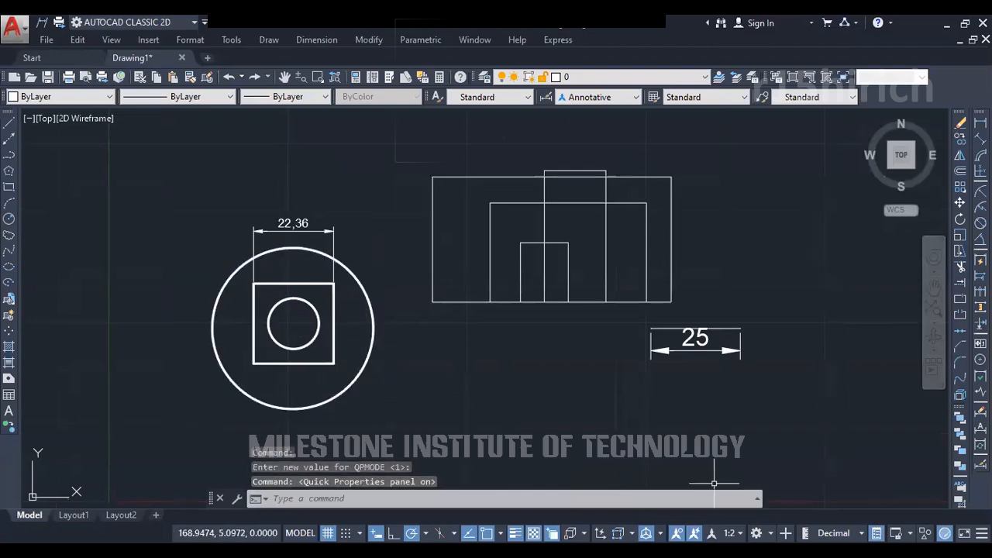
{"action": "left_click", "coordinate": [388, 383]}
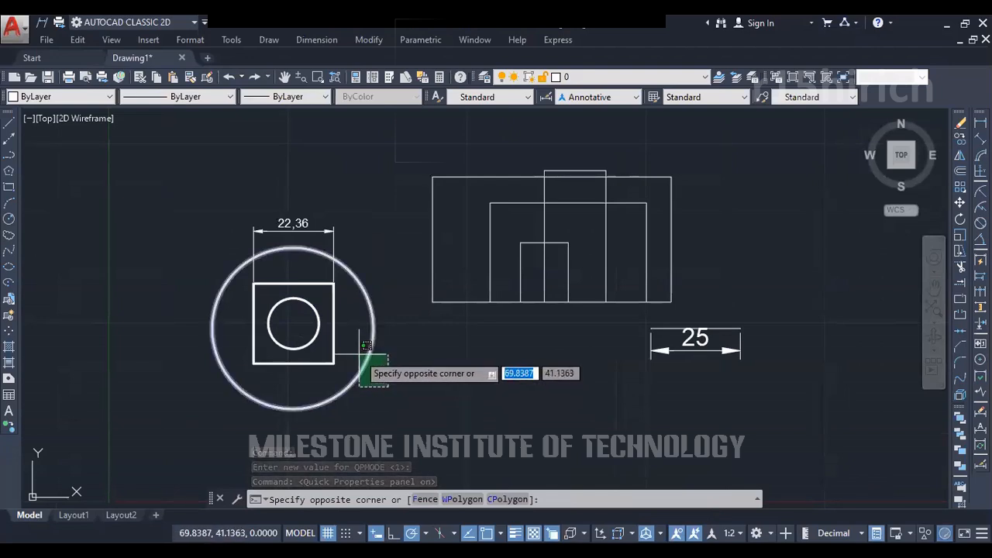
{"action": "left_click", "coordinate": [359, 354]}
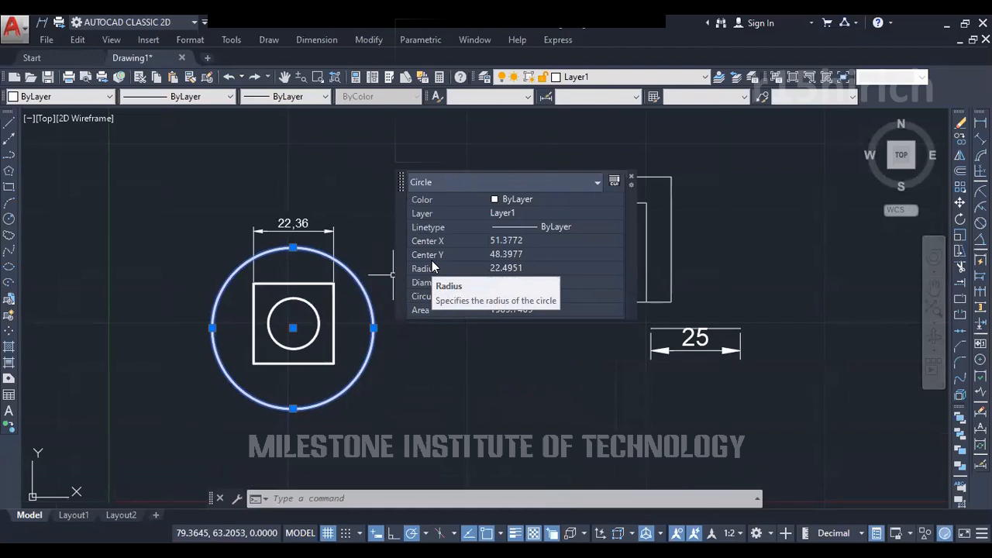
{"action": "key", "text": "Escape"}
{"action": "key", "text": "Escape"}
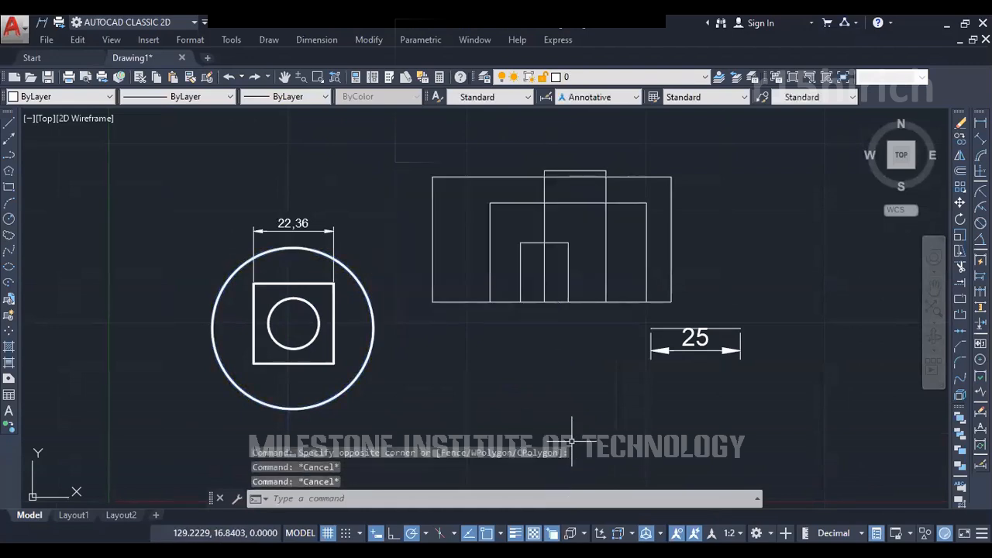
Open the full Properties palette with the PR command, dock it beside the drawing area, and close it
{"action": "type", "text": "PR"}
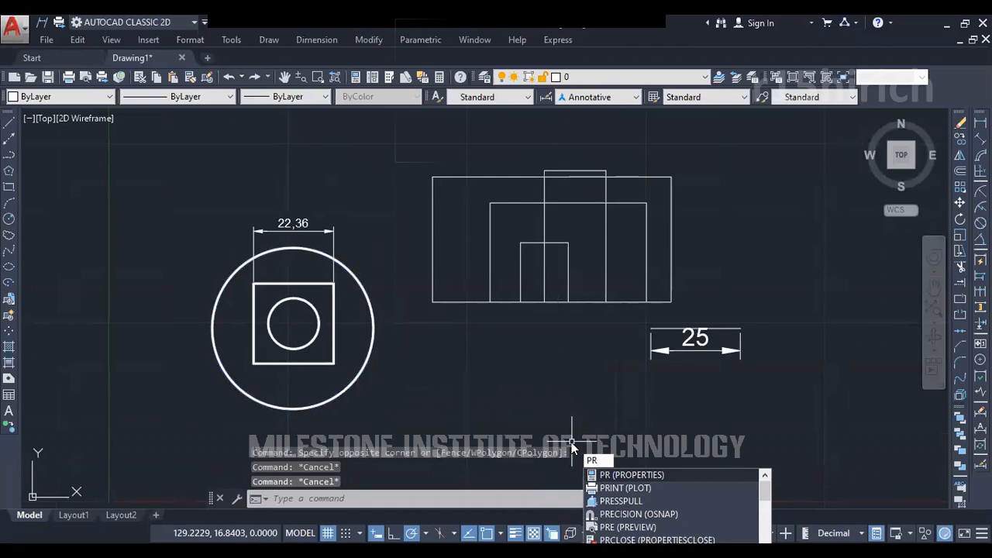
{"action": "key", "text": "Return"}
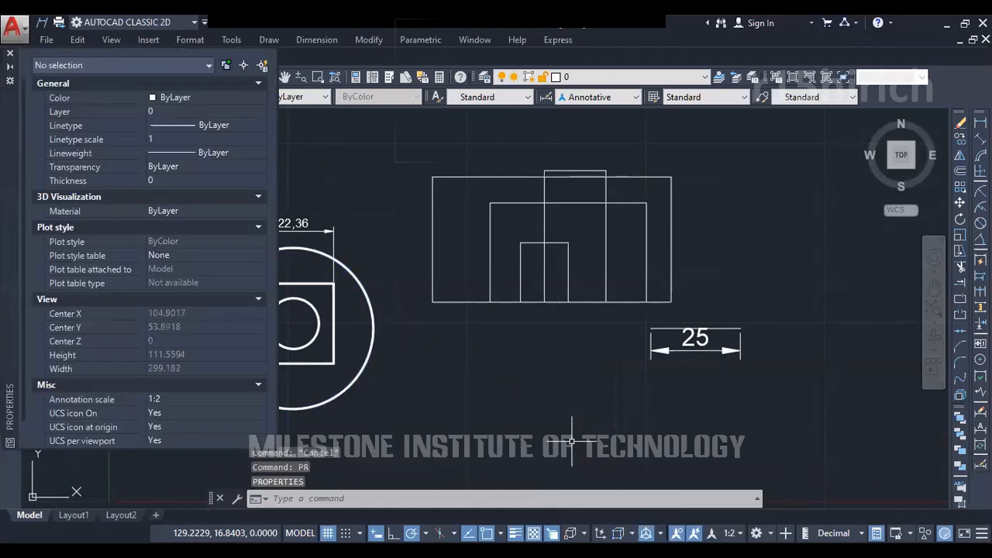
{"action": "mouse_move", "coordinate": [10, 233]}
{"action": "left_mouse_down"}
{"action": "mouse_move", "coordinate": [111, 276]}
{"action": "mouse_move", "coordinate": [21, 308]}
{"action": "left_mouse_up"}
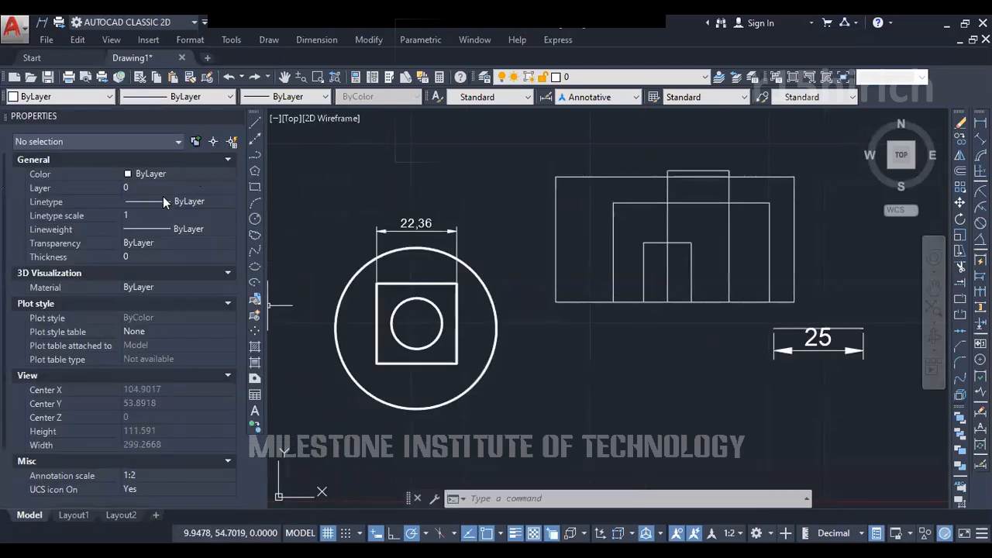
{"action": "left_click", "coordinate": [234, 117]}
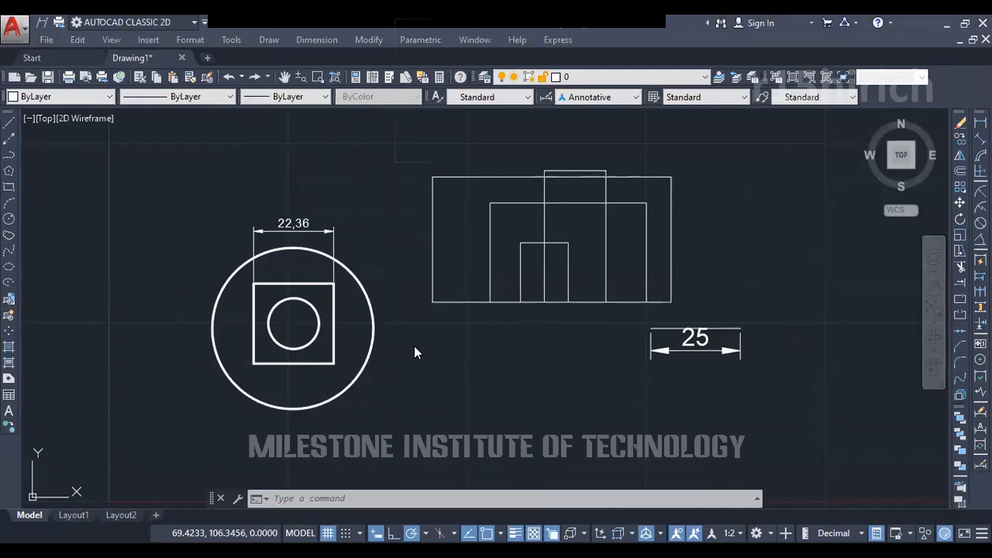
Set the radius of the large circle around the square to 21 in its Quick Properties and clear the selection
{"action": "left_click", "coordinate": [382, 410]}
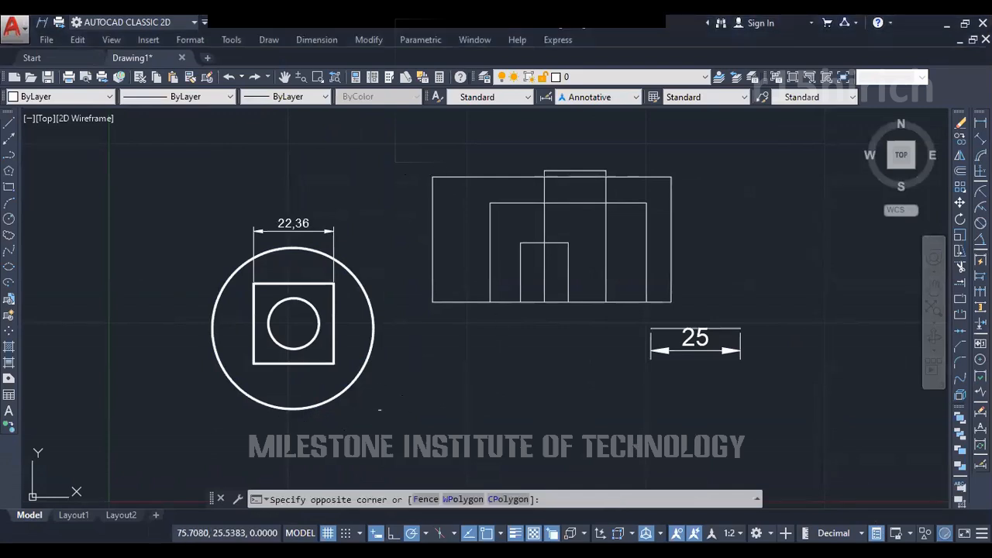
{"action": "left_click", "coordinate": [345, 366]}
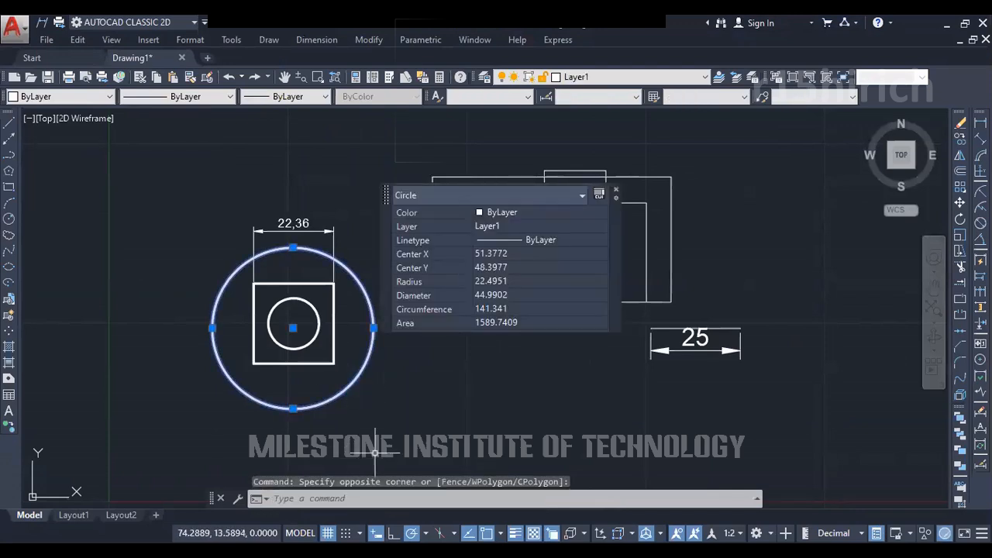
{"action": "left_click", "coordinate": [512, 282]}
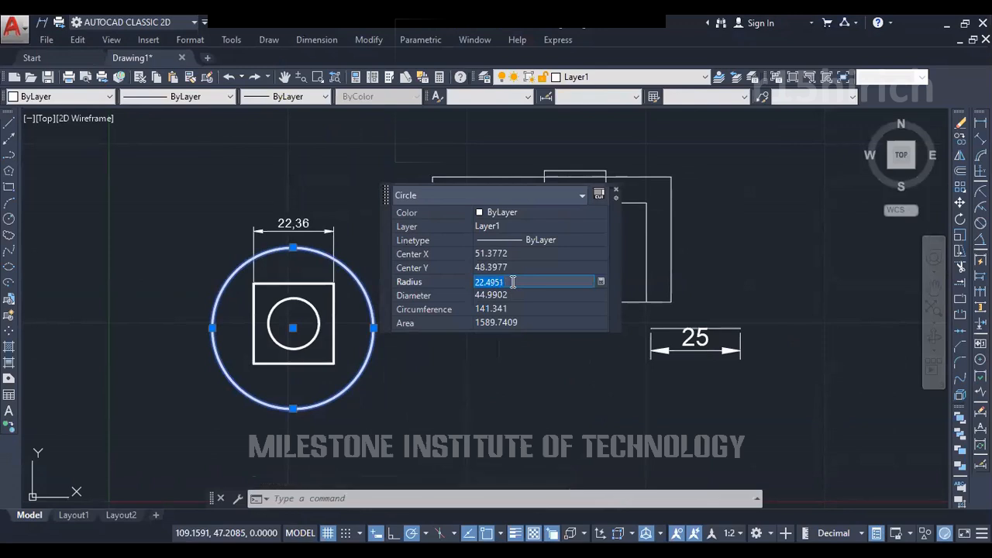
{"action": "type", "text": "21"}
{"action": "key", "text": "Tab"}
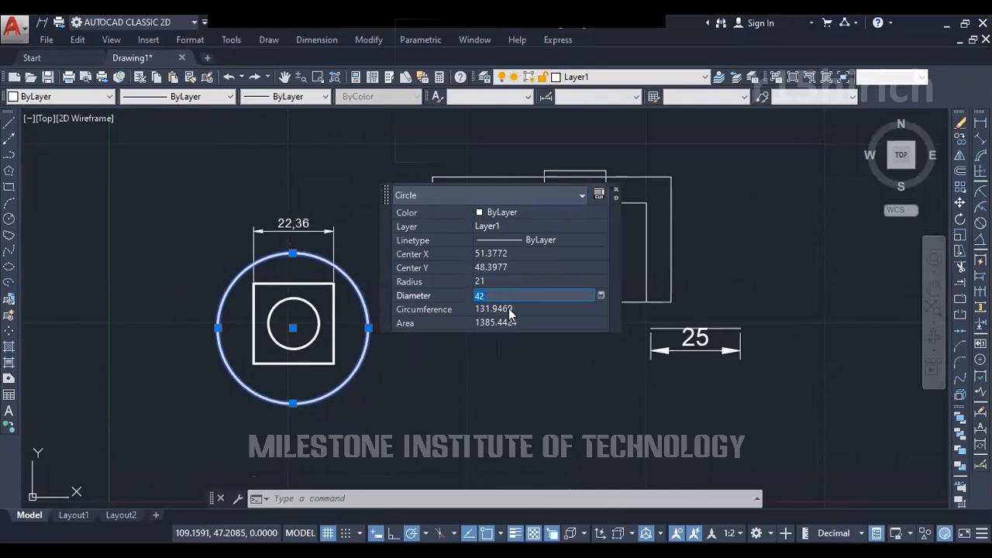
{"action": "left_click", "coordinate": [524, 309]}
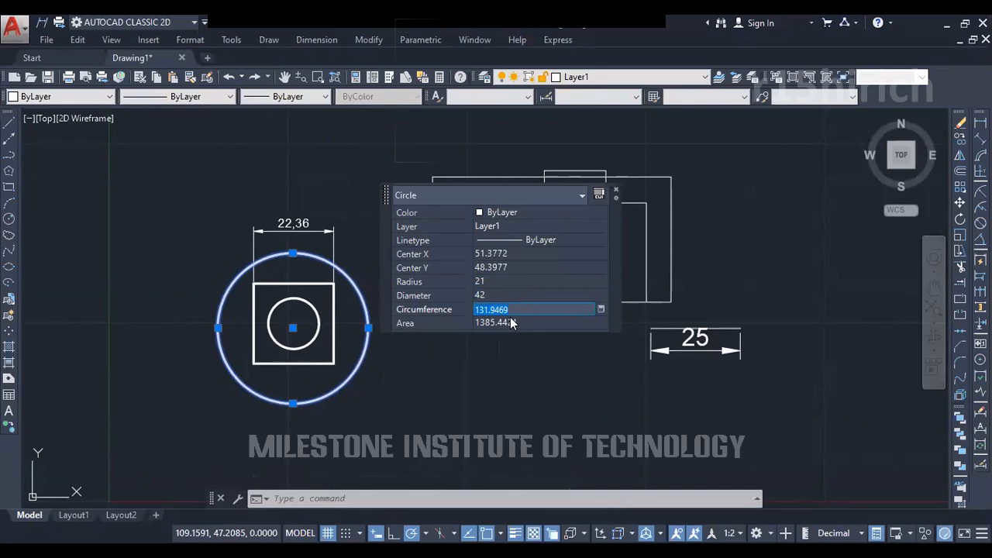
{"action": "key", "text": "Escape"}
Select the line above the 25-unit dimension and examine its Quick Properties
{"action": "scroll", "coordinate": [706, 361], "scroll_direction": "up", "scroll_amount": 4}
{"action": "left_click", "coordinate": [702, 379]}
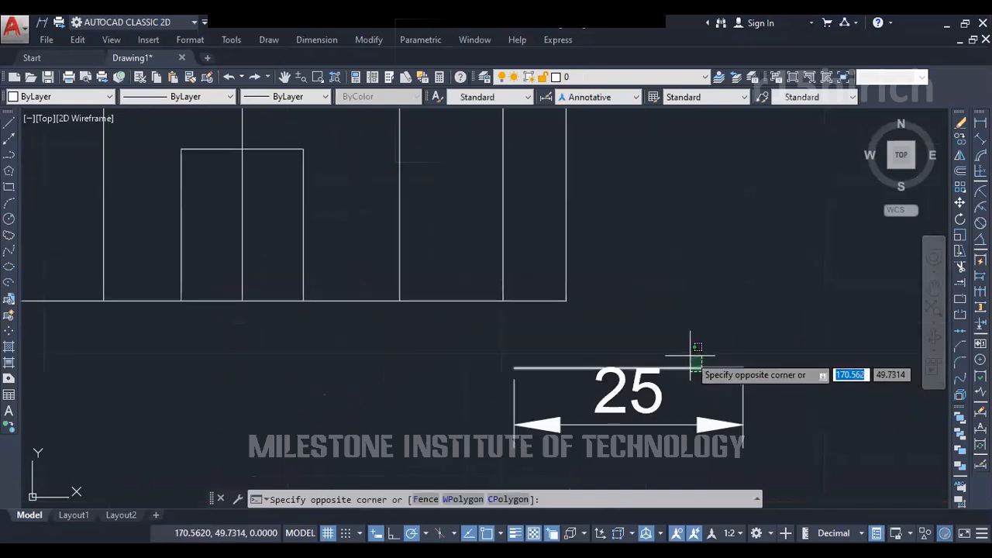
{"action": "left_click", "coordinate": [688, 355]}
{"action": "scroll", "coordinate": [469, 292], "scroll_direction": "down", "scroll_amount": 2}
{"action": "scroll", "coordinate": [801, 281], "scroll_direction": "up", "scroll_amount": 1}
{"action": "middle_click_drag", "start_coordinate": [801, 281], "coordinate": [720, 317]}
{"action": "middle_click_drag", "start_coordinate": [435, 359], "coordinate": [648, 311]}
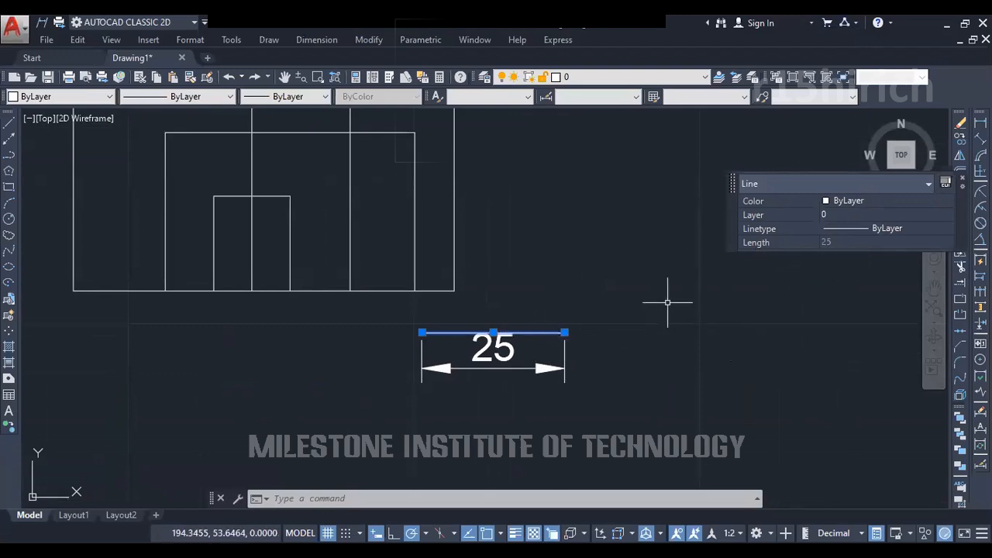
{"action": "middle_click_drag", "start_coordinate": [683, 324], "coordinate": [670, 341]}
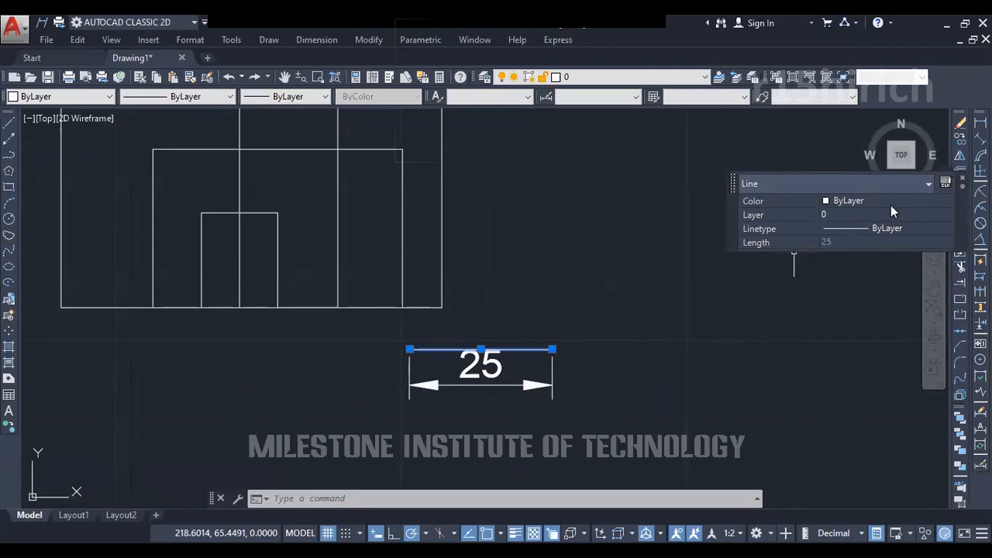
Customize the Quick Properties for lines to include Start X, Start Y, End X and End Y, and apply the change
{"action": "left_click", "coordinate": [945, 184]}
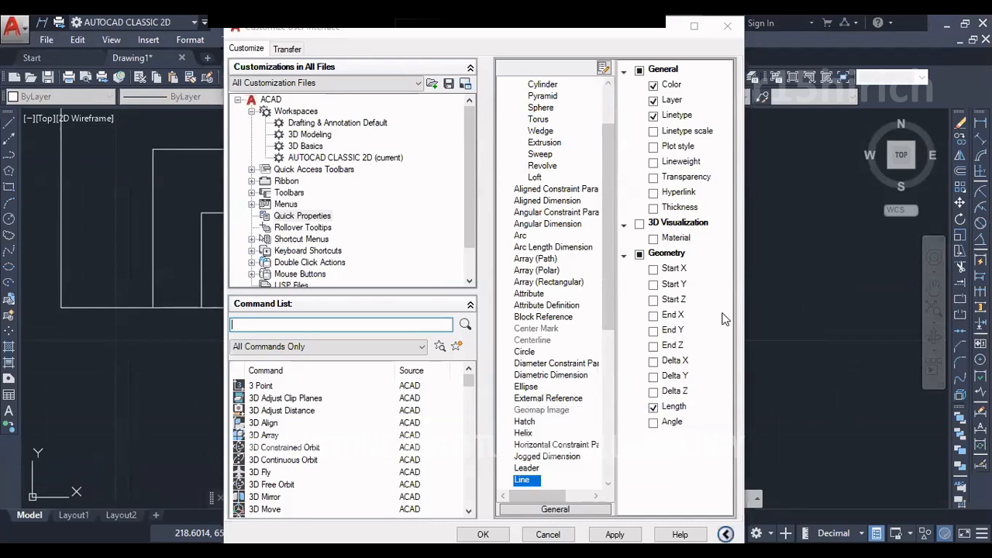
{"action": "left_click", "coordinate": [653, 269]}
{"action": "left_click", "coordinate": [652, 284]}
{"action": "left_click", "coordinate": [653, 315]}
{"action": "left_click", "coordinate": [653, 331]}
{"action": "left_click", "coordinate": [615, 534]}
{"action": "left_click", "coordinate": [482, 535]}
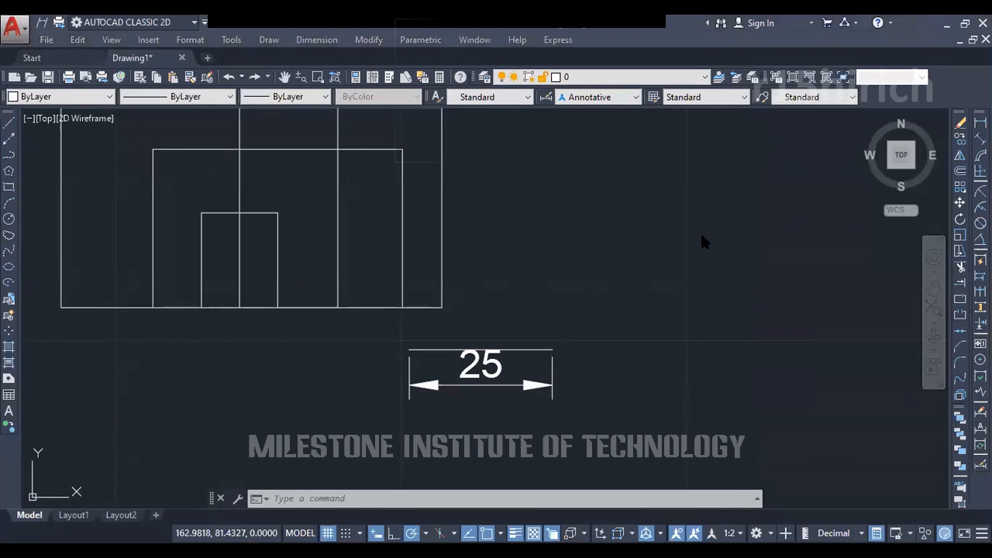
Set the dimensioned line's Start X to 151 and End X to 201 in Quick Properties, and clear the selection
{"action": "left_click", "coordinate": [529, 335]}
{"action": "left_click", "coordinate": [536, 356]}
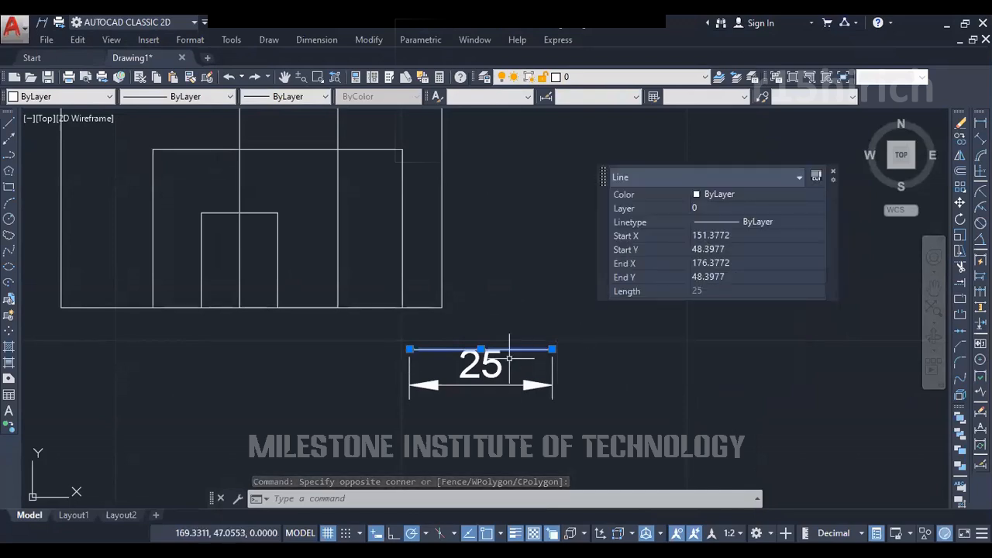
{"action": "left_click", "coordinate": [737, 235]}
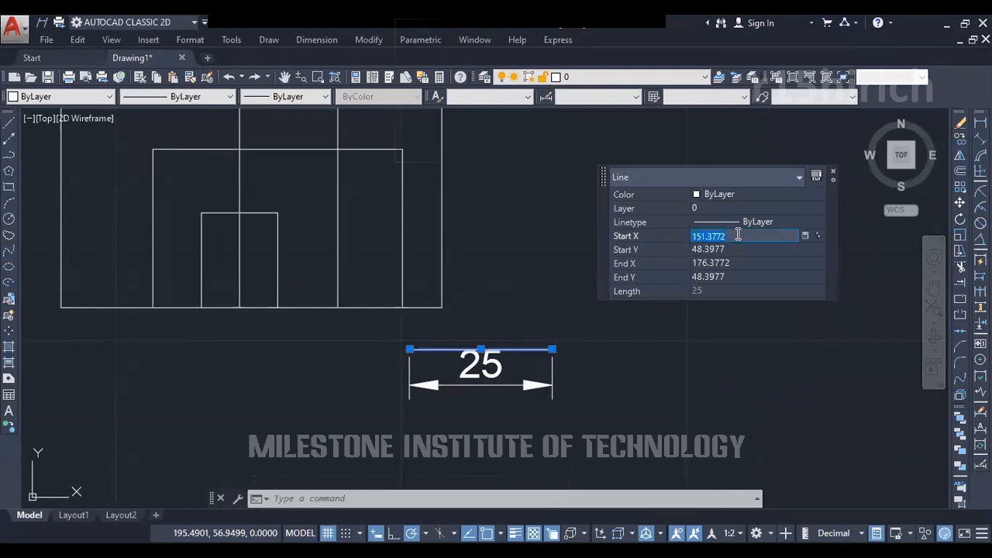
{"action": "type", "text": "151"}
{"action": "key", "text": "Tab"}
{"action": "left_click", "coordinate": [736, 264]}
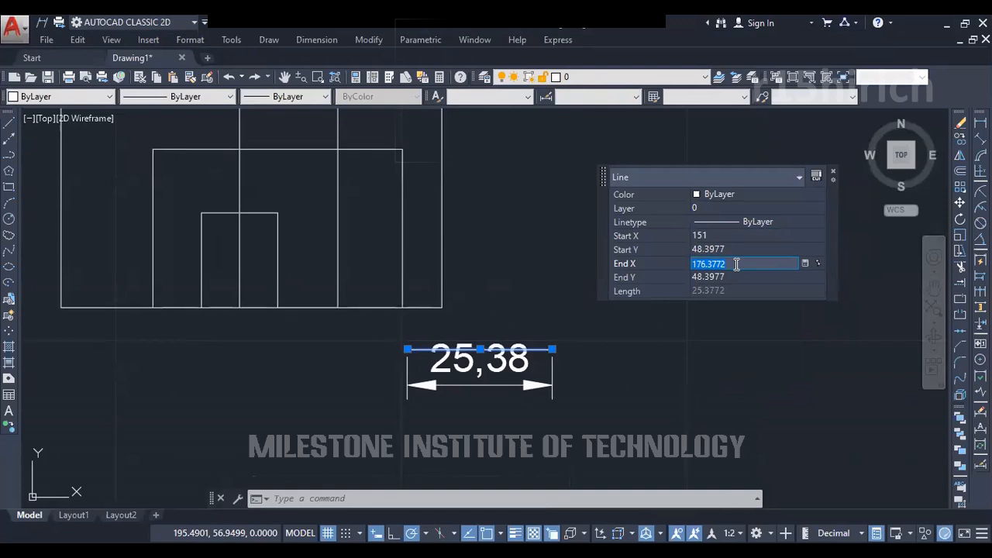
{"action": "type", "text": "201"}
{"action": "key", "text": "Tab"}
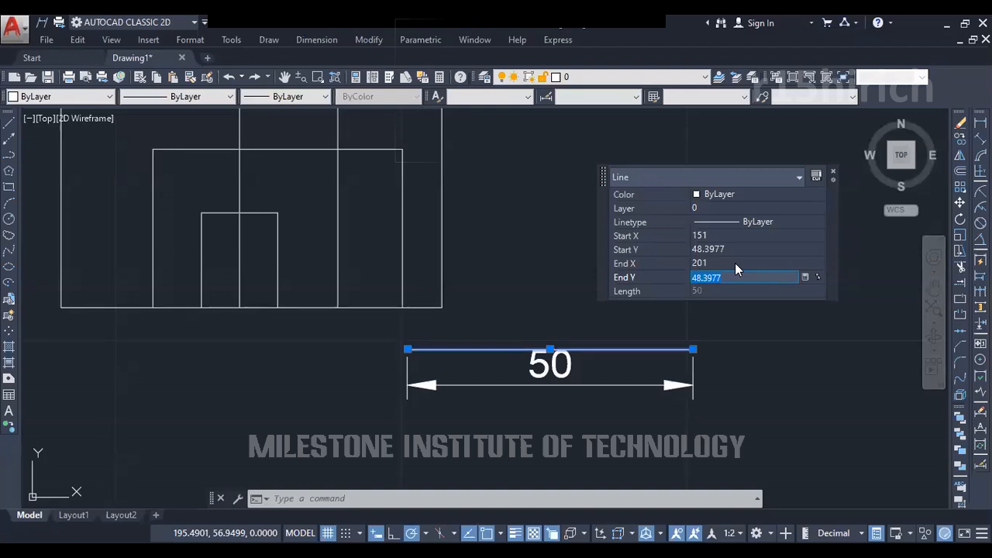
{"action": "key", "text": "Escape"}
{"action": "key", "text": "Escape"}
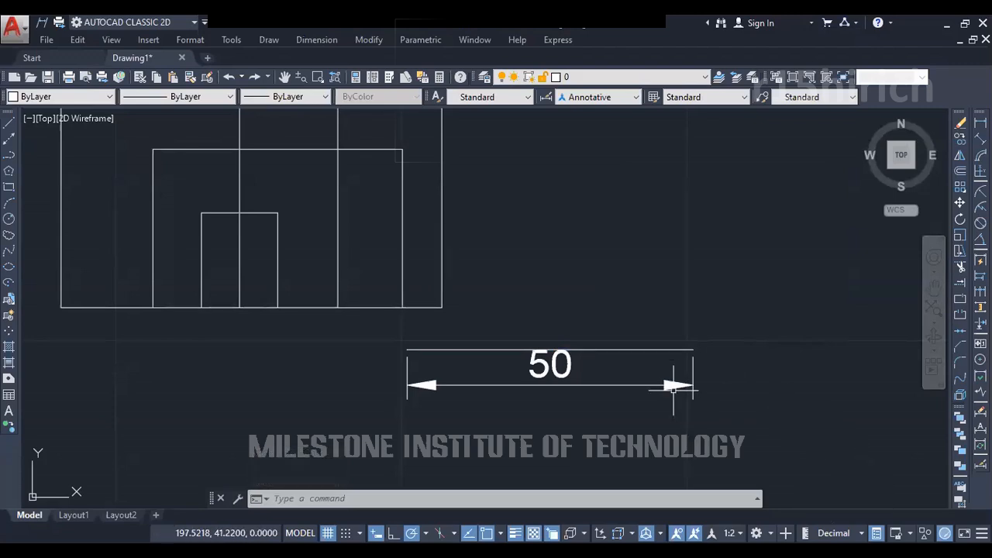
Toggle the Quick Properties mode off and back on
{"action": "scroll", "coordinate": [645, 298], "scroll_direction": "down", "scroll_amount": 1}
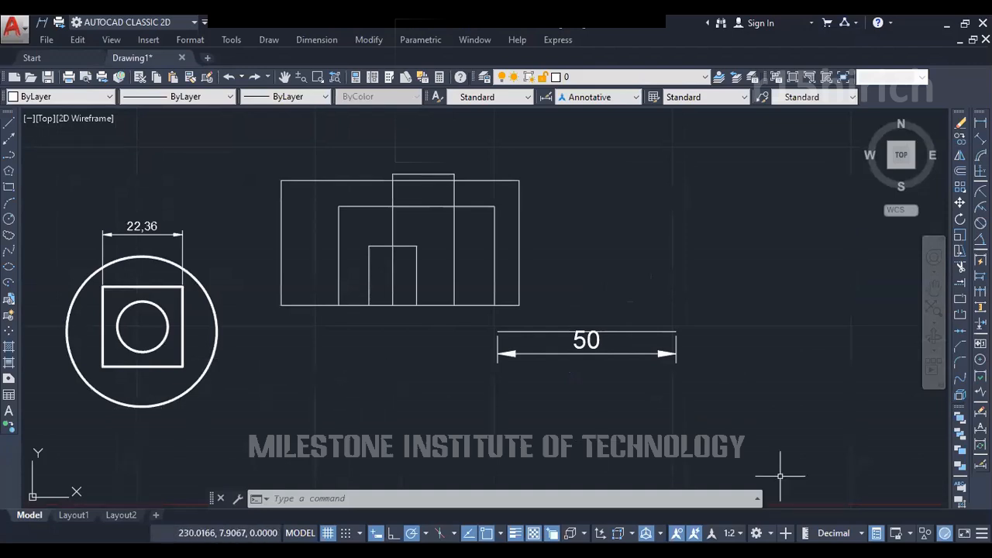
{"action": "key", "text": "ctrl+shift+p"}
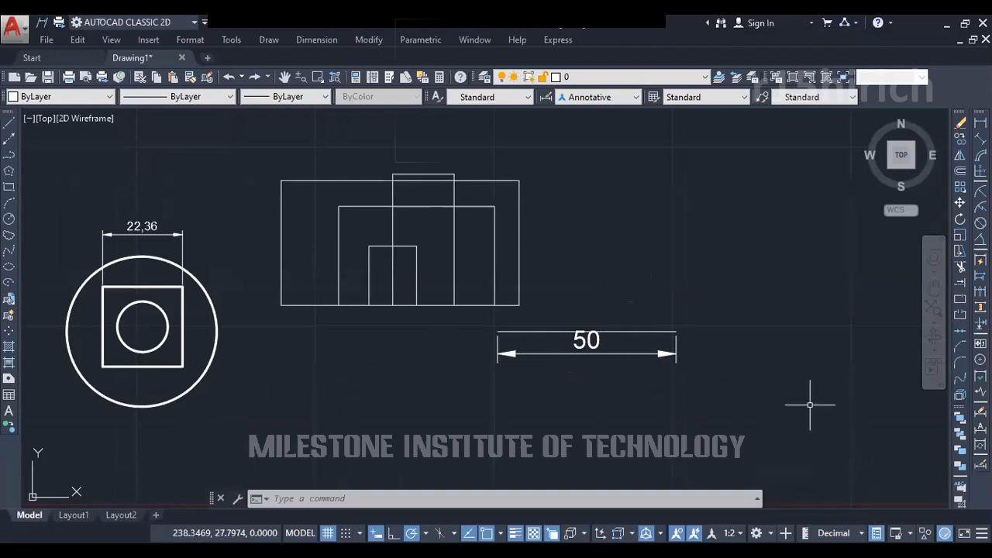
{"action": "key", "text": "ctrl+shift+p"}
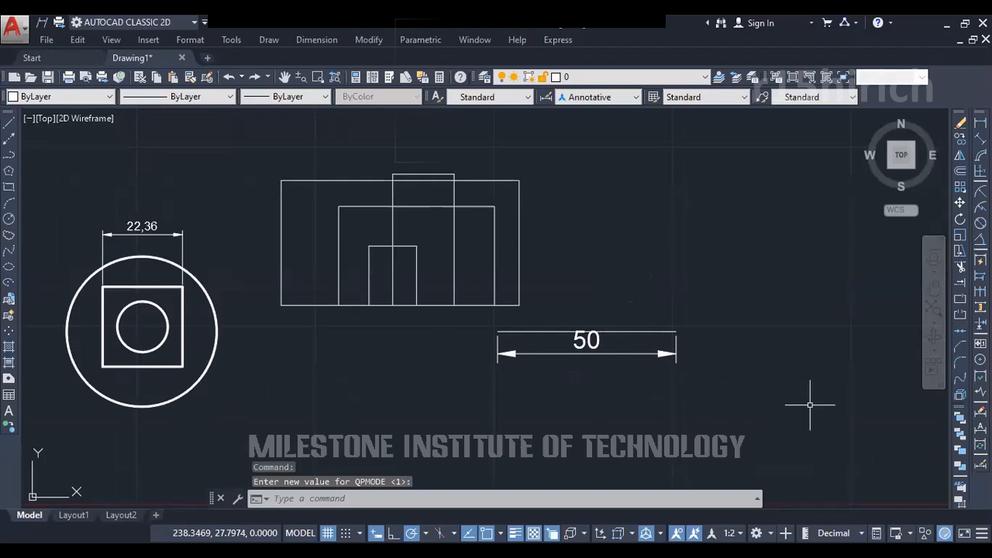
{"action": "key", "text": "ctrl+shift+p"}
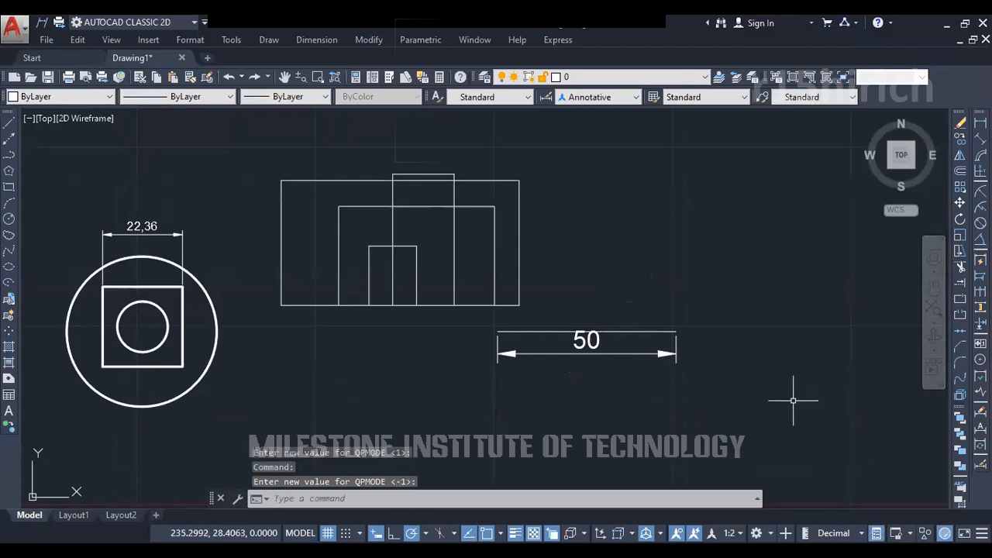
Select the lines around the smallest nested rectangle, move their Quick Properties panel clear of the geometry, and clear the selection
{"action": "left_click", "coordinate": [435, 267]}
{"action": "left_click", "coordinate": [356, 317]}
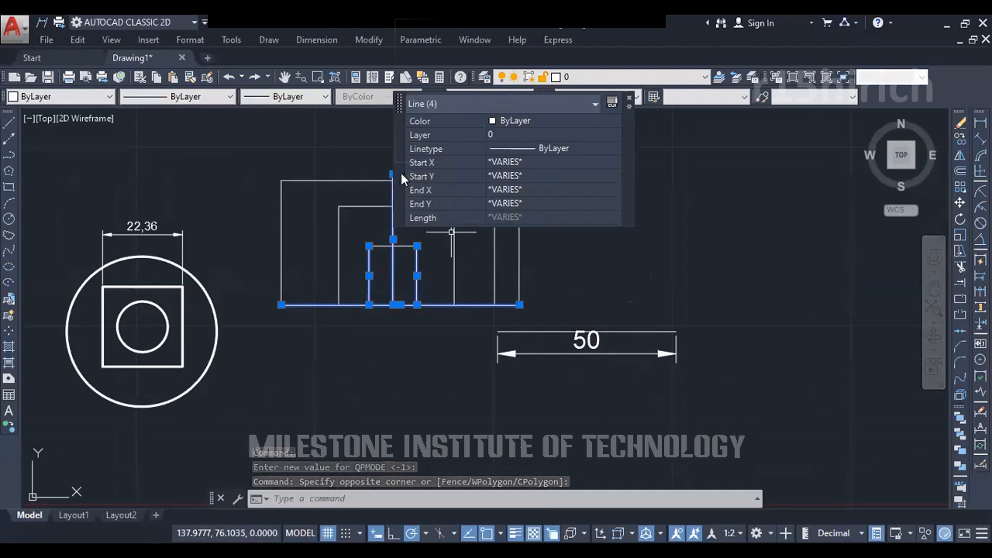
{"action": "left_click_drag", "start_coordinate": [401, 177], "coordinate": [691, 209]}
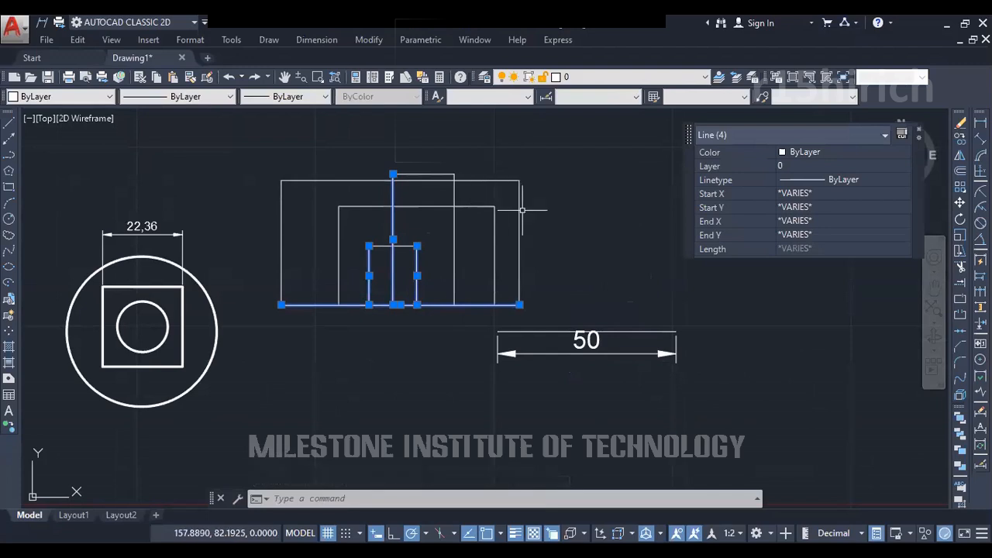
{"action": "key", "text": "Escape"}
{"action": "key", "text": "Escape"}
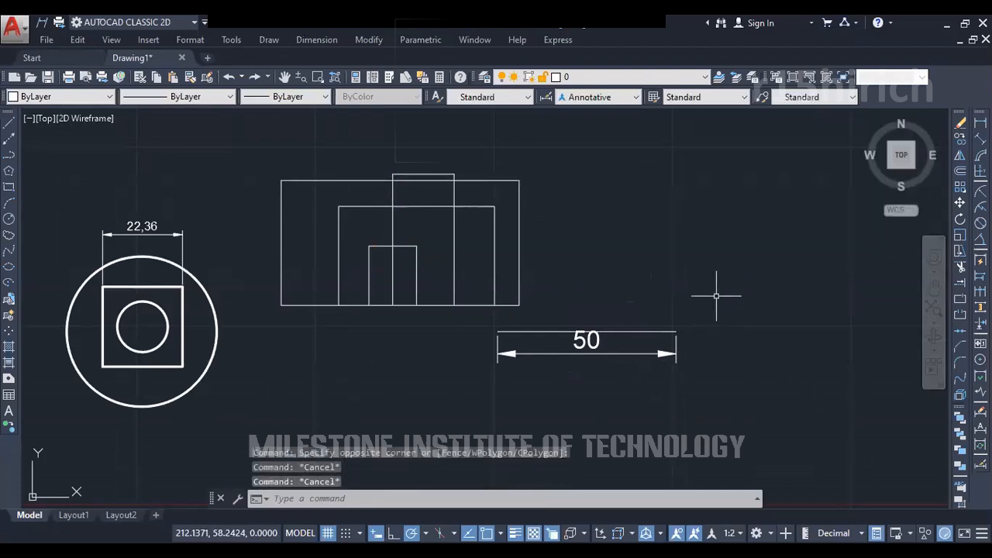
Turn off the Quick Properties display for selected objects
{"action": "type", "text": "qpmode"}
{"action": "key", "text": "Return"}
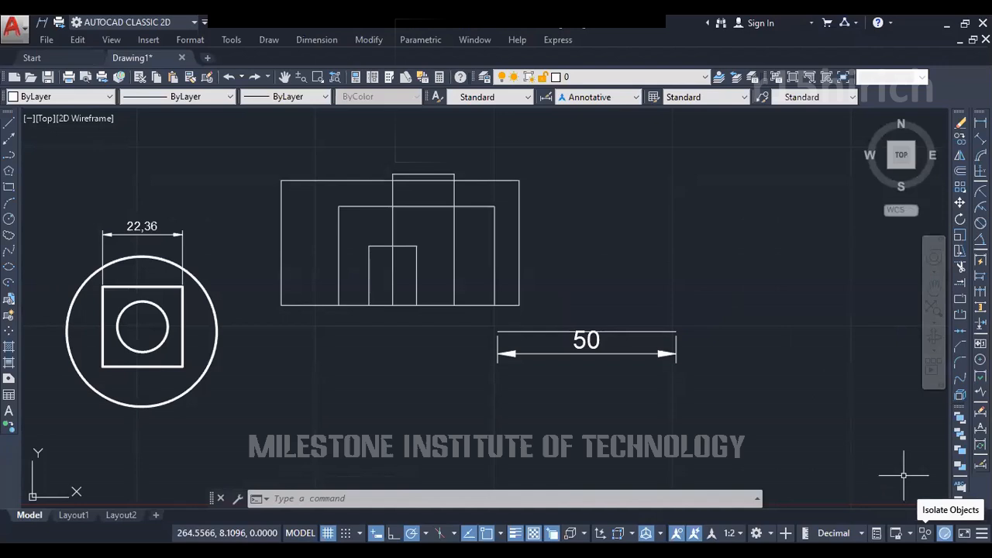
{"action": "left_click", "coordinate": [737, 333]}
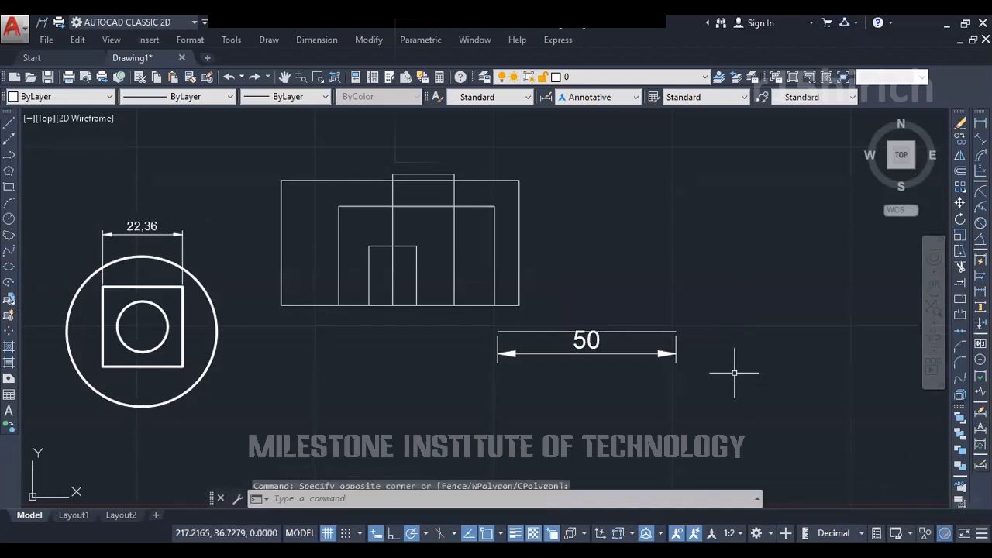
Examine the circle-and-square figure up close and the whole drawing, including the overlapping rectangles and the dimensioned line, in top view
{"action": "scroll", "coordinate": [736, 368], "scroll_direction": "down", "scroll_amount": 2}
{"action": "scroll", "coordinate": [666, 275], "scroll_direction": "down", "scroll_amount": 1}
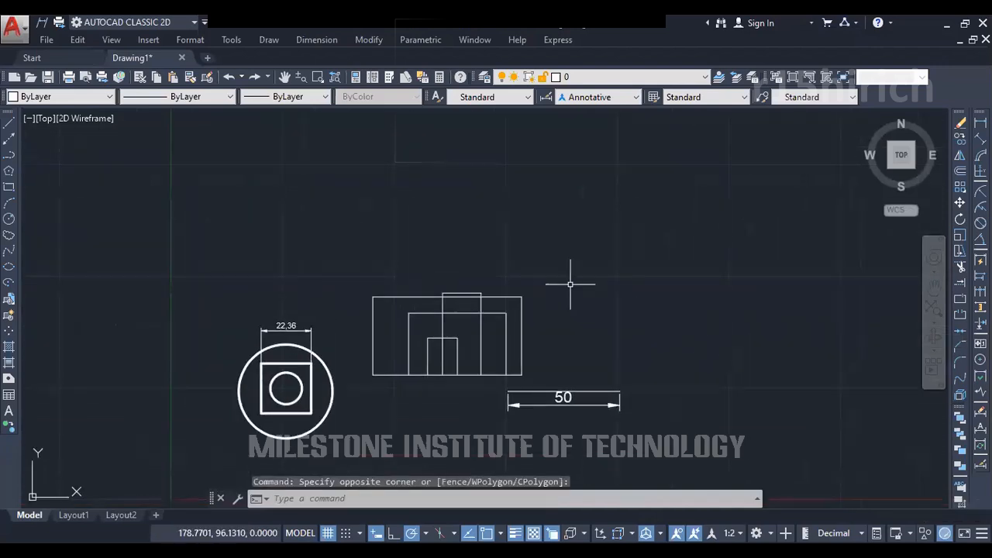
{"action": "scroll", "coordinate": [644, 261], "scroll_direction": "down", "scroll_amount": 1}
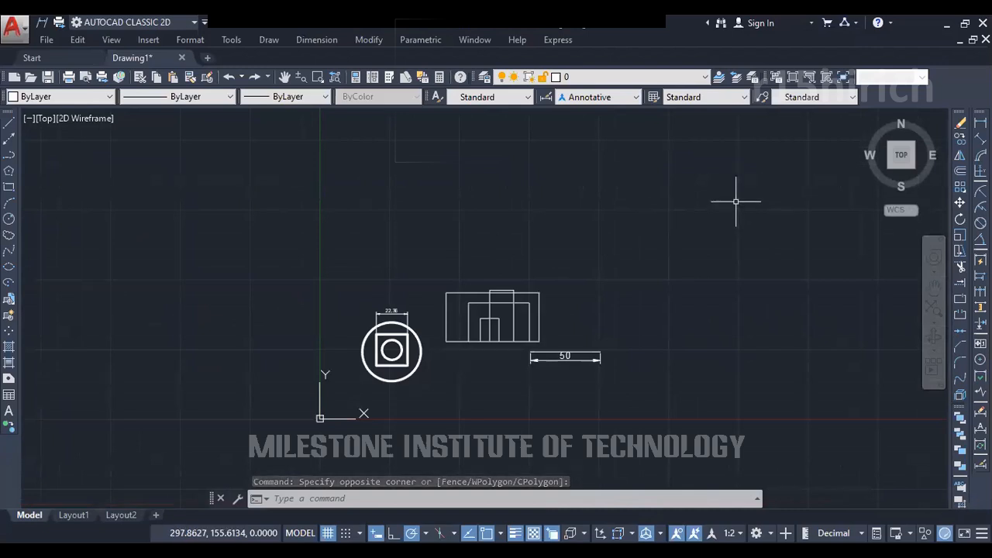
{"action": "scroll", "coordinate": [476, 296], "scroll_direction": "up", "scroll_amount": 1}
{"action": "scroll", "coordinate": [469, 333], "scroll_direction": "up", "scroll_amount": 2}
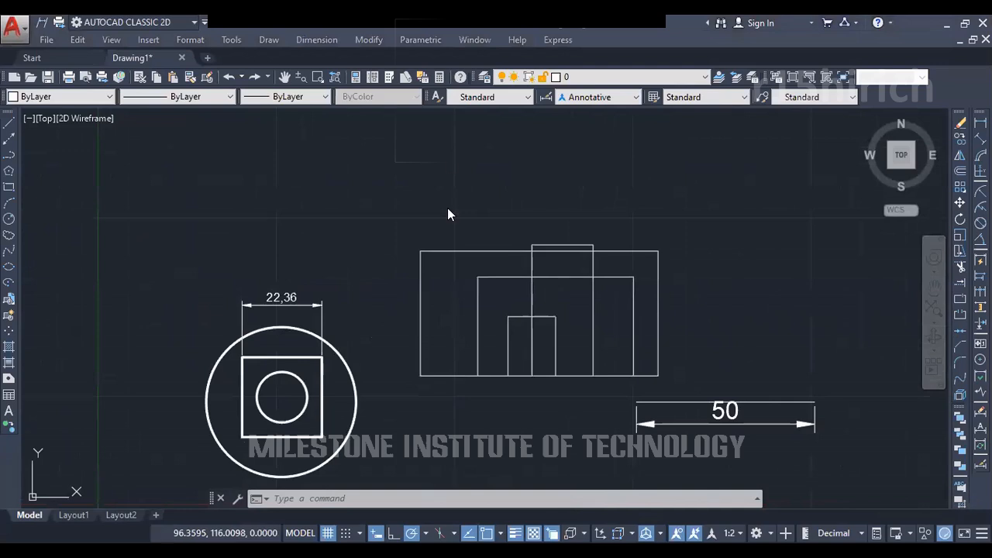
{"action": "scroll", "coordinate": [411, 260], "scroll_direction": "down", "scroll_amount": 2}
{"action": "scroll", "coordinate": [321, 332], "scroll_direction": "up", "scroll_amount": 2}
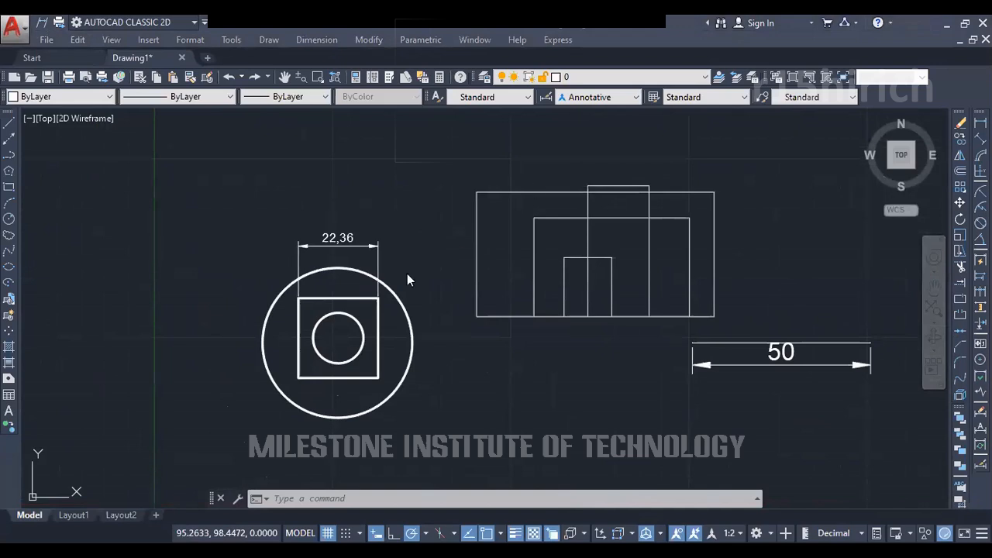
{"action": "scroll", "coordinate": [355, 329], "scroll_direction": "down", "scroll_amount": 2}
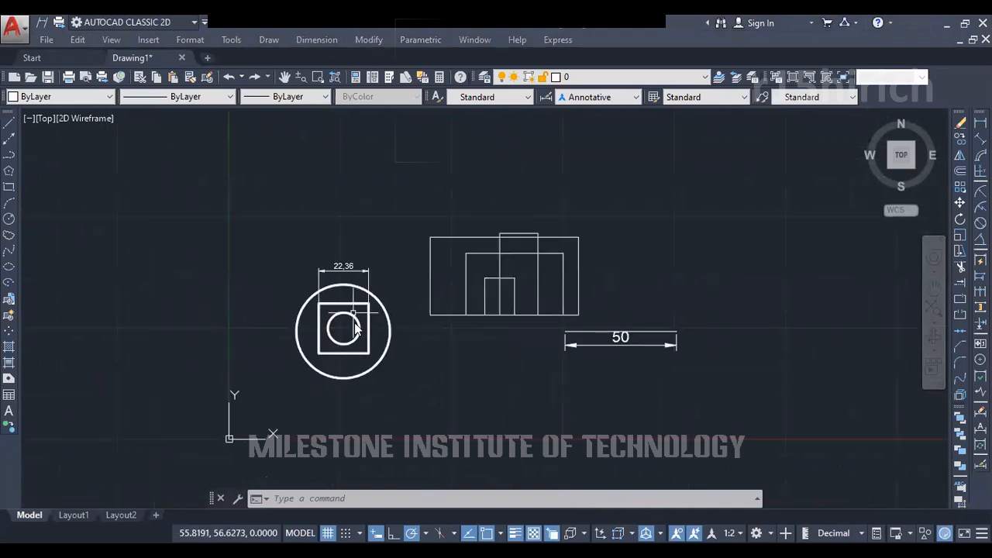
{"action": "scroll", "coordinate": [334, 334], "scroll_direction": "up", "scroll_amount": 3}
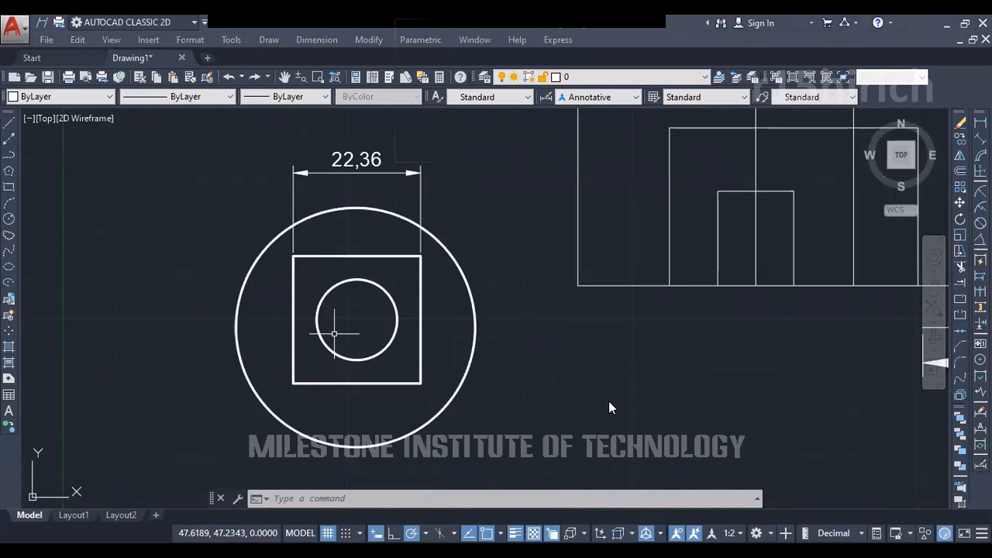
{"action": "scroll", "coordinate": [567, 372], "scroll_direction": "down", "scroll_amount": 3}
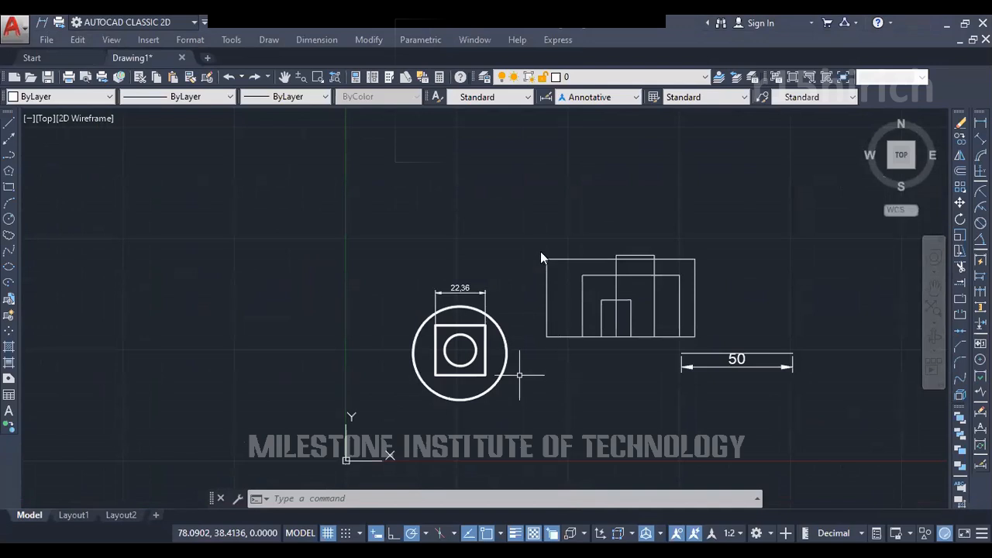
{"action": "middle_click", "coordinate": [575, 215]}
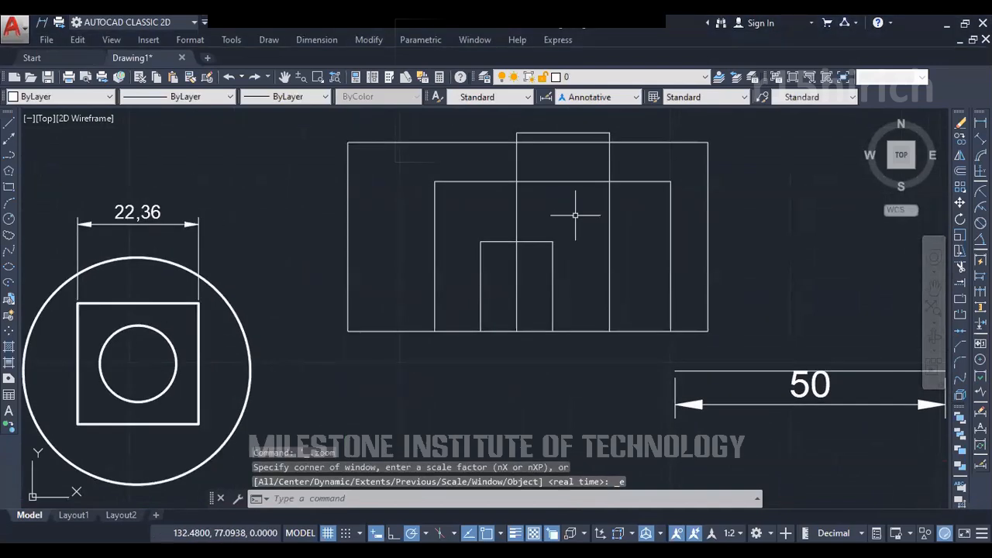
{"action": "mouse_move", "coordinate": [903, 157]}
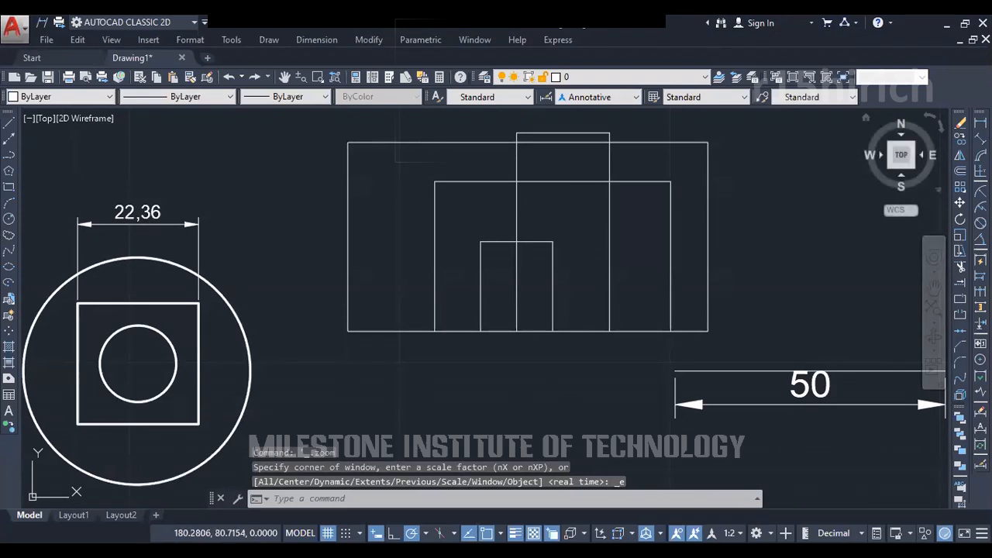
{"action": "left_click", "coordinate": [902, 156]}
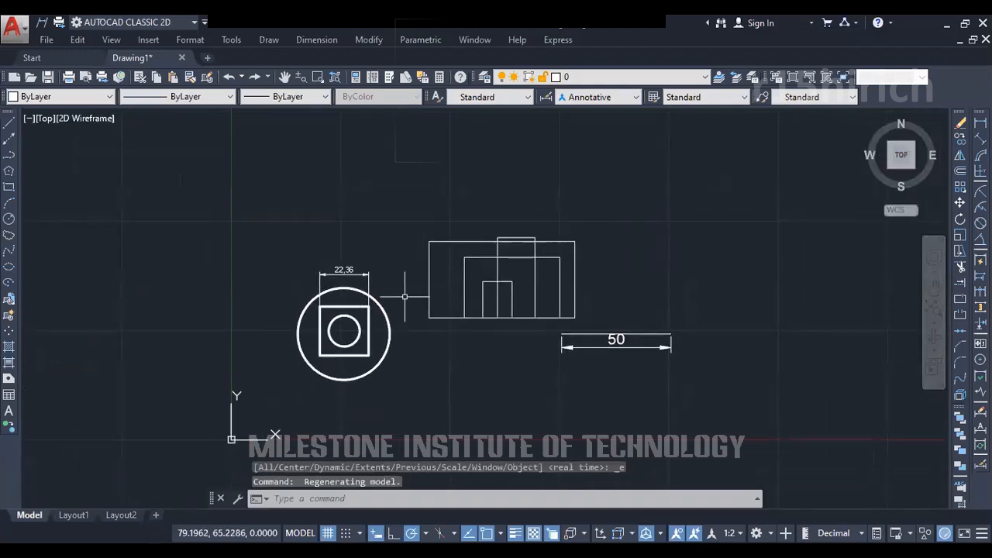
Isolate the small circle inside the square so that all other objects are hidden
{"action": "scroll", "coordinate": [405, 296], "scroll_direction": "up", "scroll_amount": 2}
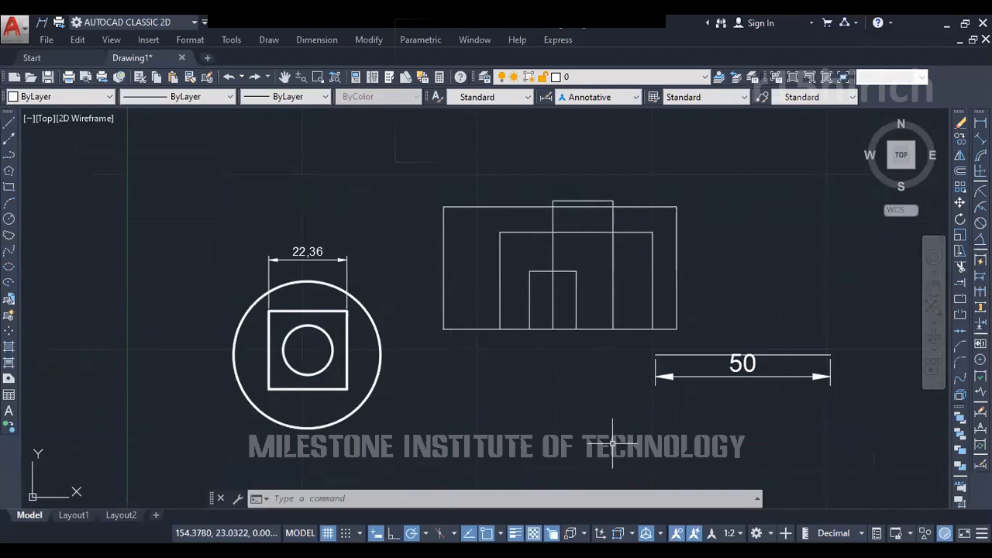
{"action": "scroll", "coordinate": [307, 370], "scroll_direction": "up", "scroll_amount": 4}
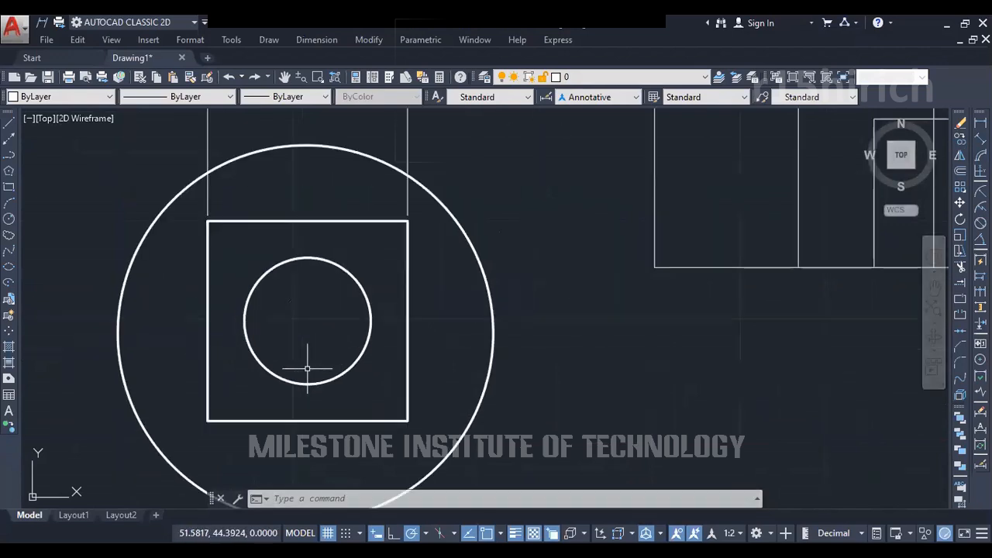
{"action": "scroll", "coordinate": [360, 395], "scroll_direction": "down", "scroll_amount": 2}
{"action": "left_click", "coordinate": [360, 395]}
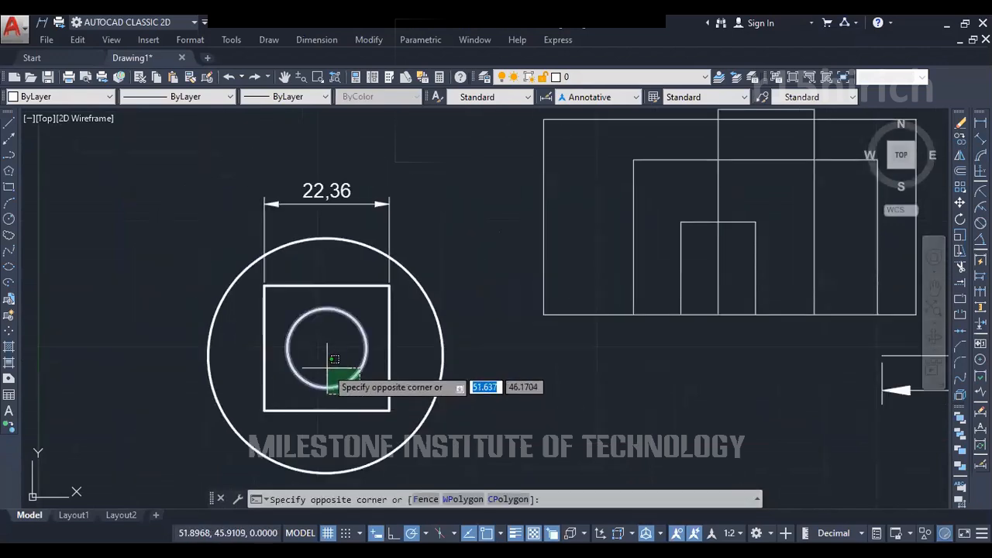
{"action": "left_click", "coordinate": [326, 353]}
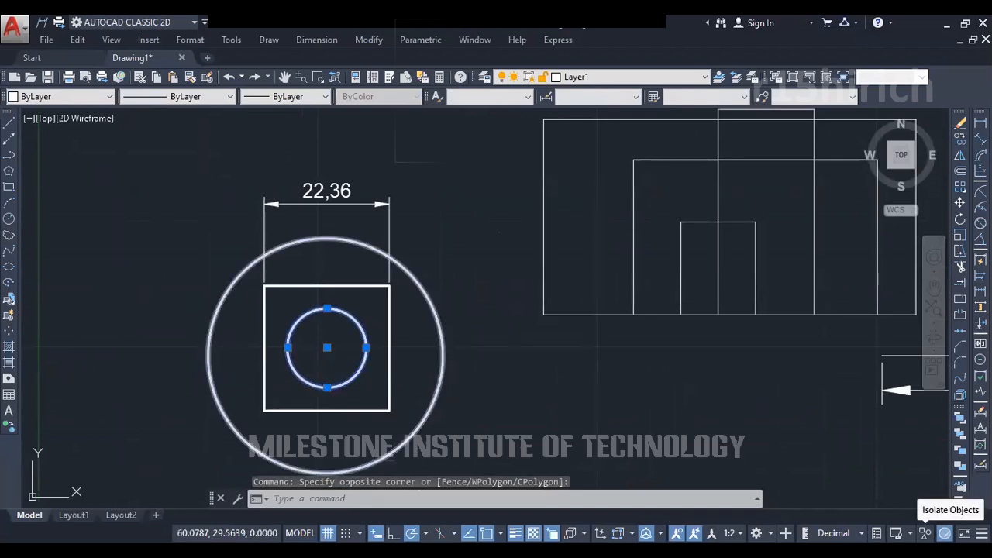
{"action": "left_click", "coordinate": [926, 534]}
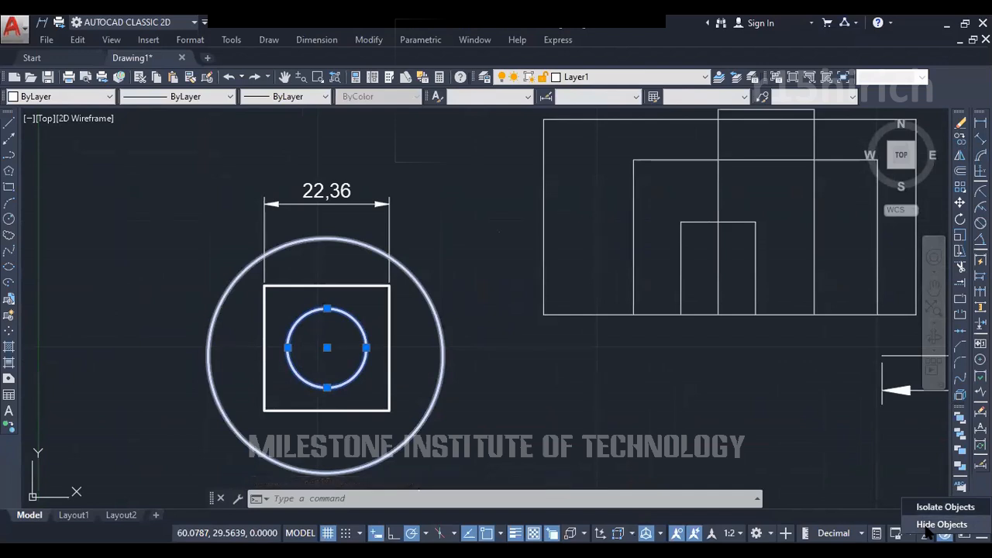
{"action": "left_click", "coordinate": [945, 507]}
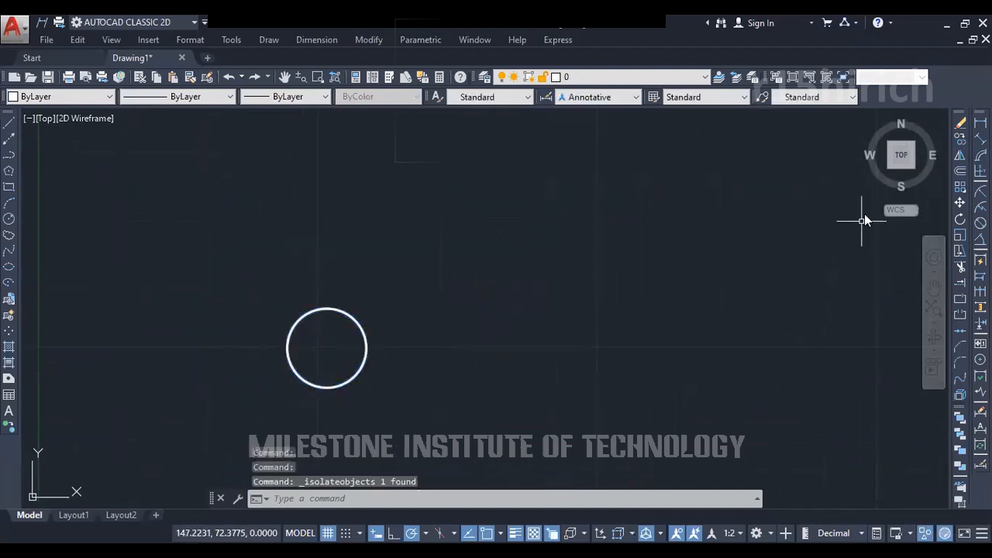
Draw two small circles side by side, the second about 1.12 in radius, and a larger circle below them inside the isolated circle
{"action": "left_click", "coordinate": [902, 155]}
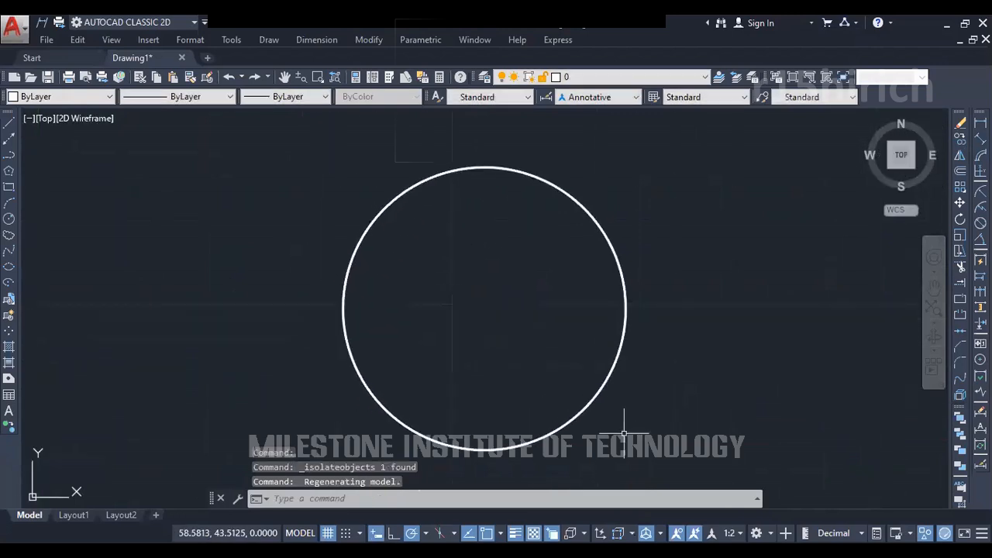
{"action": "middle_click", "coordinate": [673, 369]}
{"action": "middle_click", "coordinate": [672, 369]}
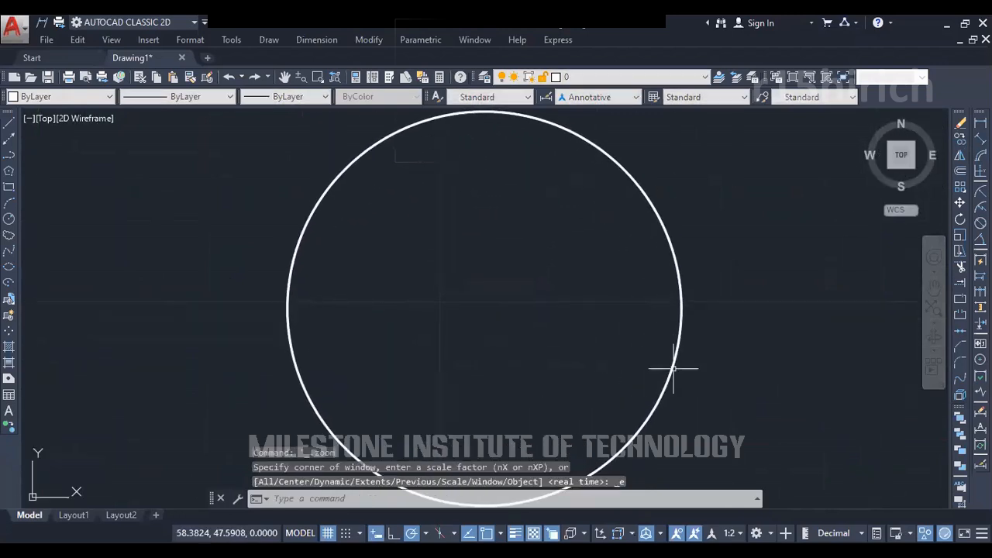
{"action": "scroll", "coordinate": [673, 369], "scroll_direction": "down", "scroll_amount": 2}
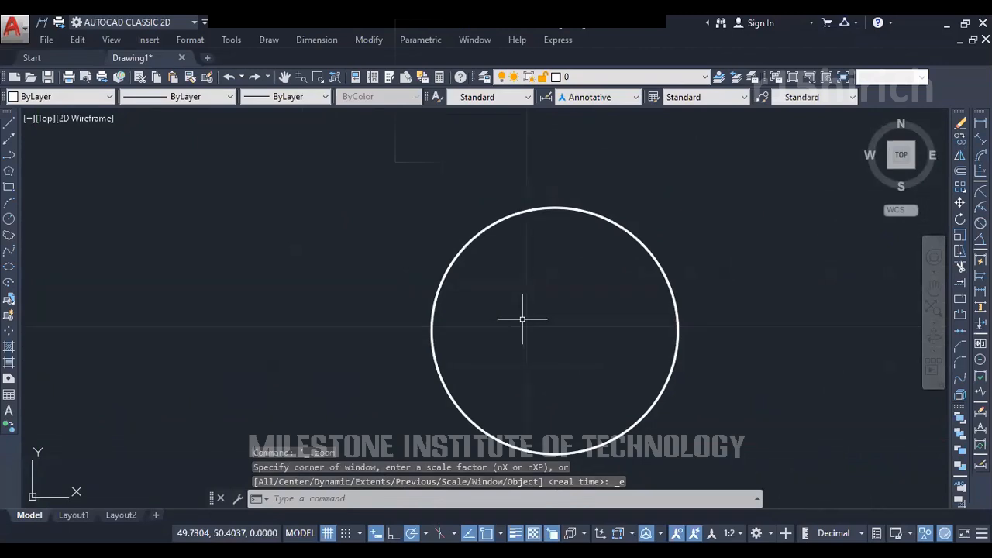
{"action": "type", "text": "c"}
{"action": "key", "text": "Return"}
{"action": "left_click", "coordinate": [506, 286]}
{"action": "left_click", "coordinate": [528, 286]}
{"action": "key", "text": "Return"}
{"action": "left_click", "coordinate": [616, 295]}
{"action": "left_click", "coordinate": [635, 295]}
{"action": "key", "text": "Return"}
{"action": "left_click", "coordinate": [526, 370]}
{"action": "left_click", "coordinate": [589, 370]}
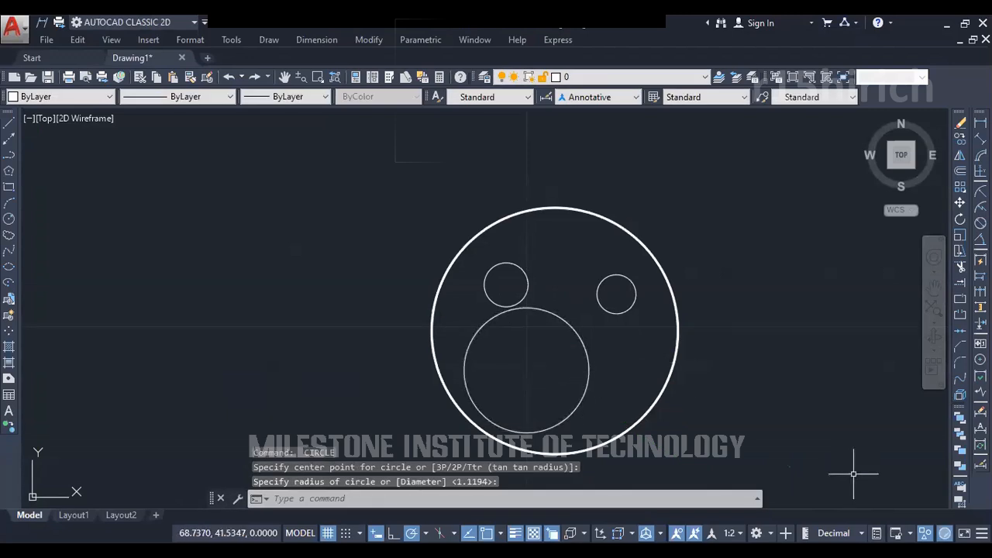
End the object isolation and fit the complete drawing in the view
{"action": "left_click", "coordinate": [945, 533]}
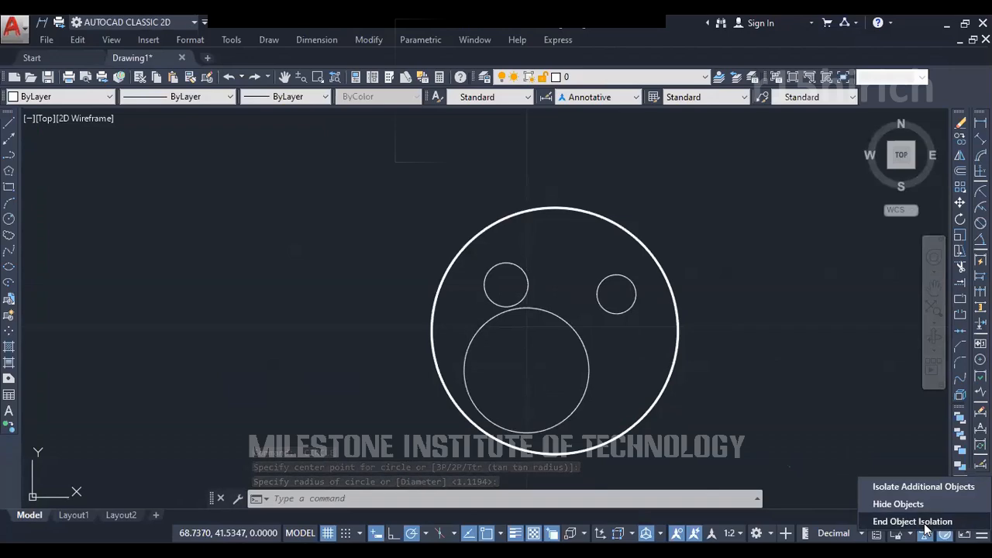
{"action": "left_click", "coordinate": [912, 522]}
{"action": "middle_click", "coordinate": [814, 314]}
{"action": "middle_click", "coordinate": [814, 314]}
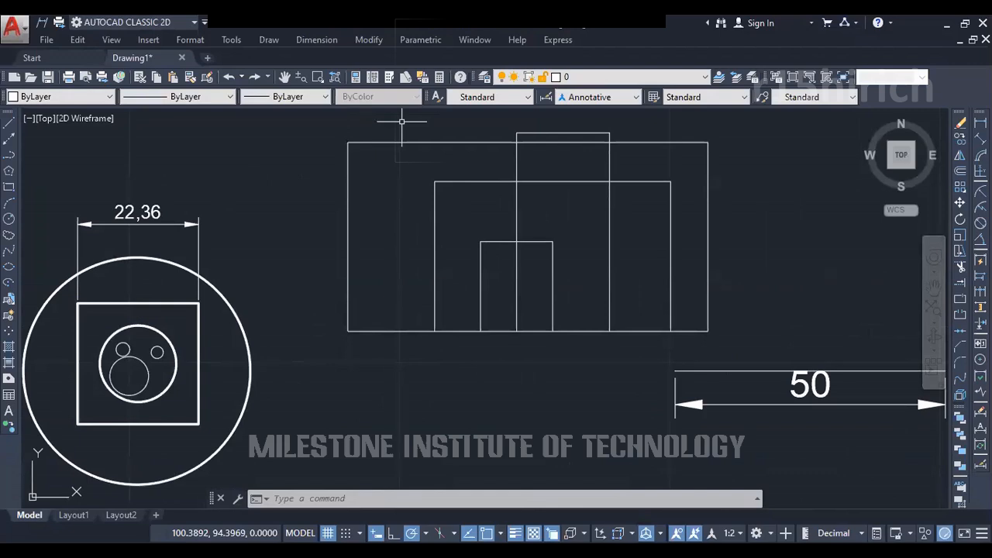
Hide the dimension above the square and the dimension below the separate horizontal line with Hide Objects
{"action": "middle_click_drag", "start_coordinate": [413, 303], "coordinate": [563, 292]}
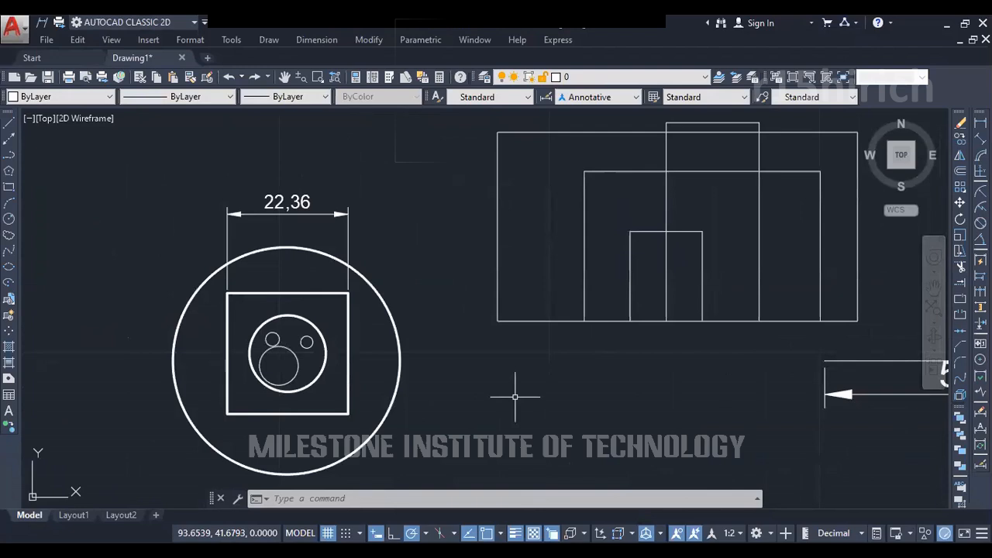
{"action": "mouse_move", "coordinate": [471, 386]}
{"action": "middle_mouse_down"}
{"action": "mouse_move", "coordinate": [418, 401]}
{"action": "mouse_move", "coordinate": [477, 383]}
{"action": "middle_mouse_up"}
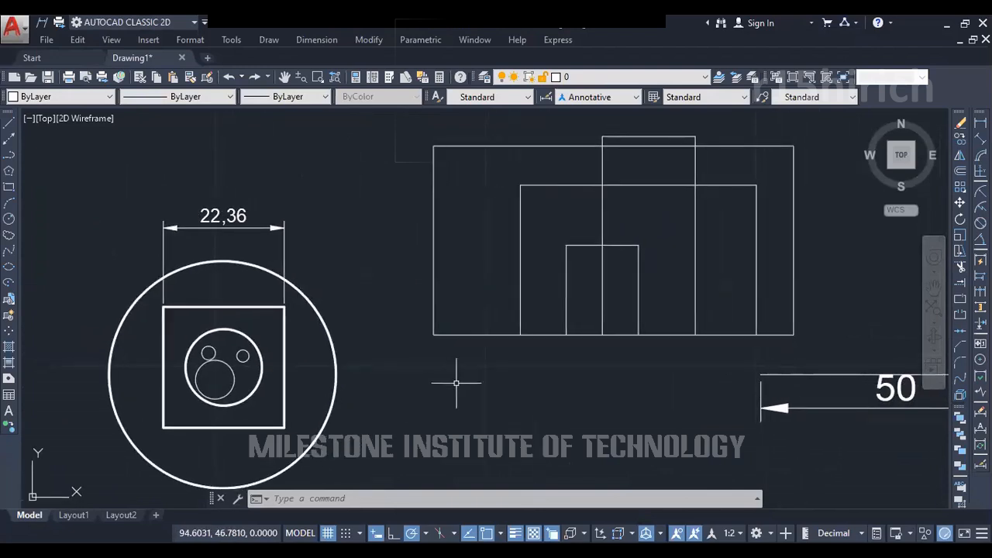
{"action": "middle_click_drag", "start_coordinate": [402, 376], "coordinate": [376, 394]}
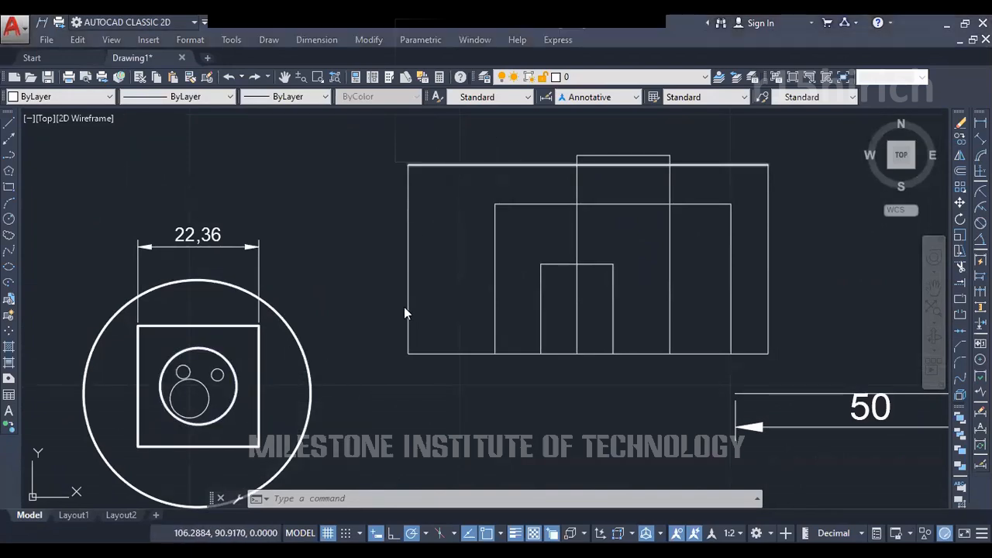
{"action": "left_click", "coordinate": [853, 379]}
{"action": "left_click", "coordinate": [808, 418]}
{"action": "left_click", "coordinate": [266, 174]}
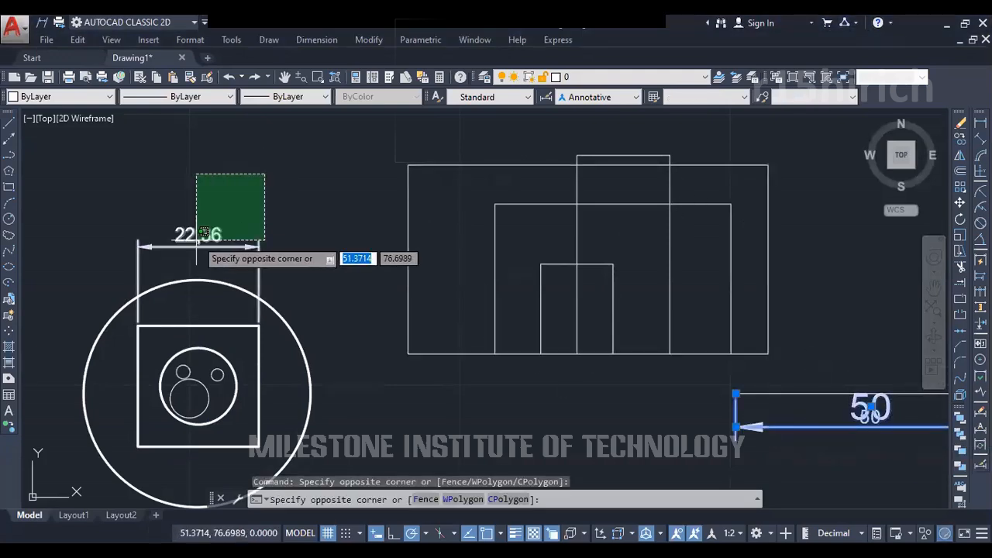
{"action": "left_click", "coordinate": [195, 228]}
{"action": "scroll", "coordinate": [446, 248], "scroll_direction": "down", "scroll_amount": 3}
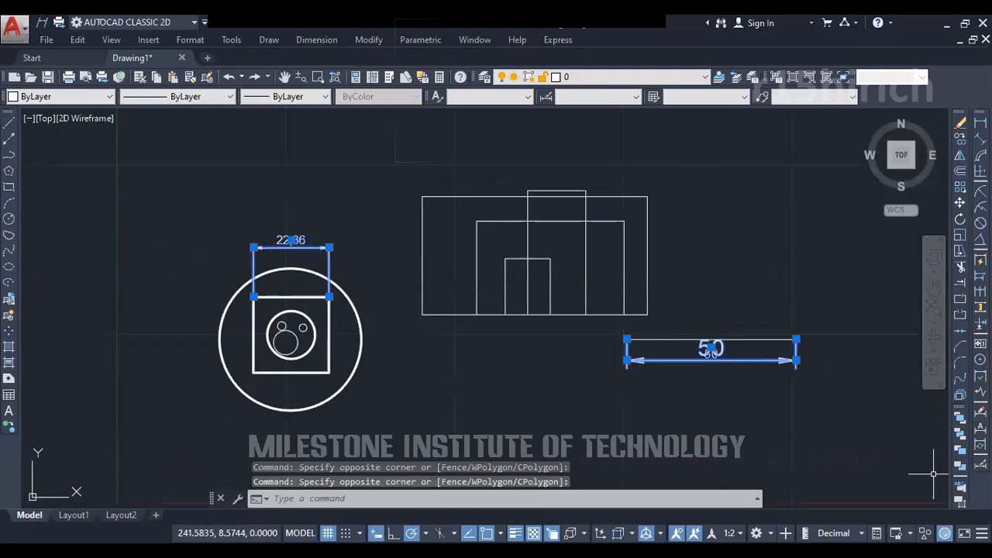
{"action": "left_click", "coordinate": [945, 533]}
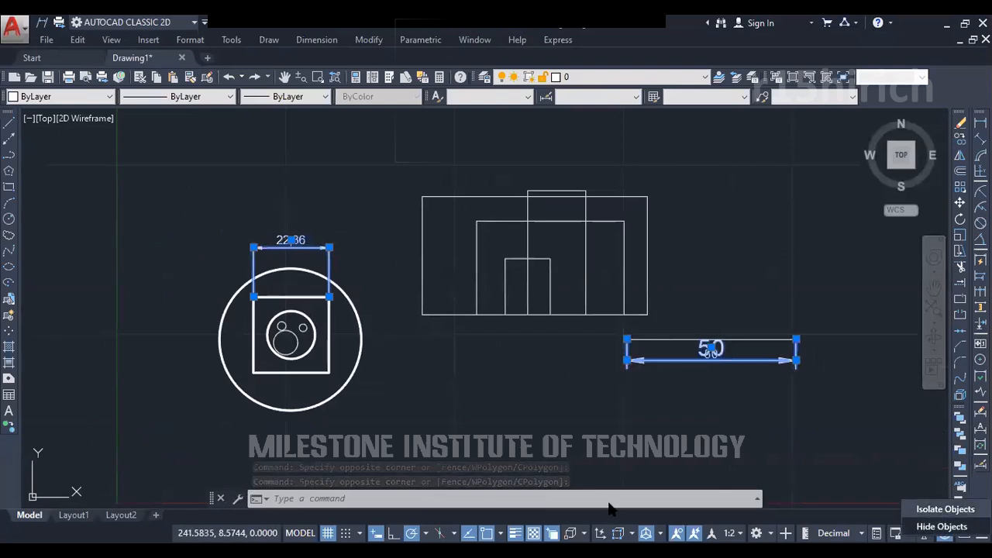
{"action": "left_click", "coordinate": [922, 527]}
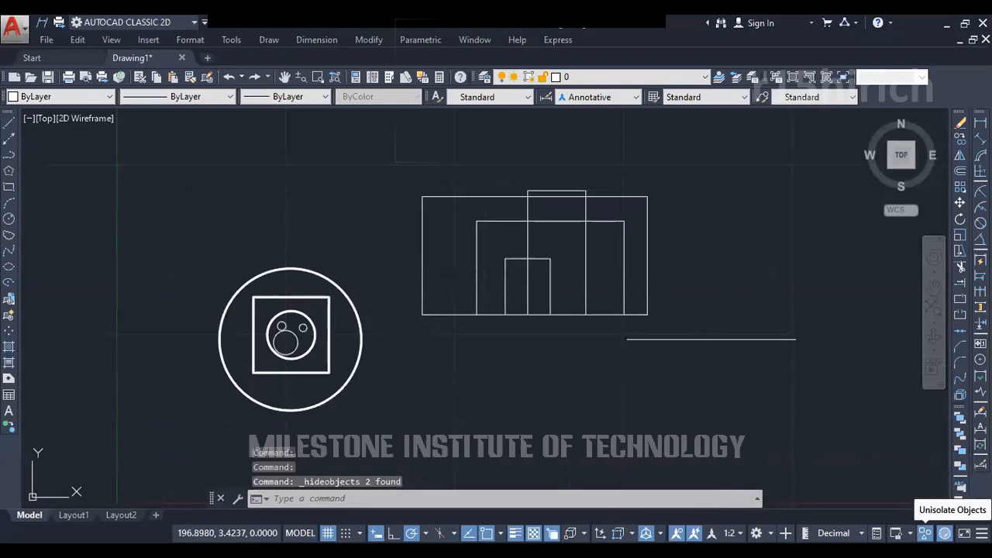
End the object isolation to restore the two hidden dimensions
{"action": "left_click", "coordinate": [945, 533]}
{"action": "left_click", "coordinate": [919, 525]}
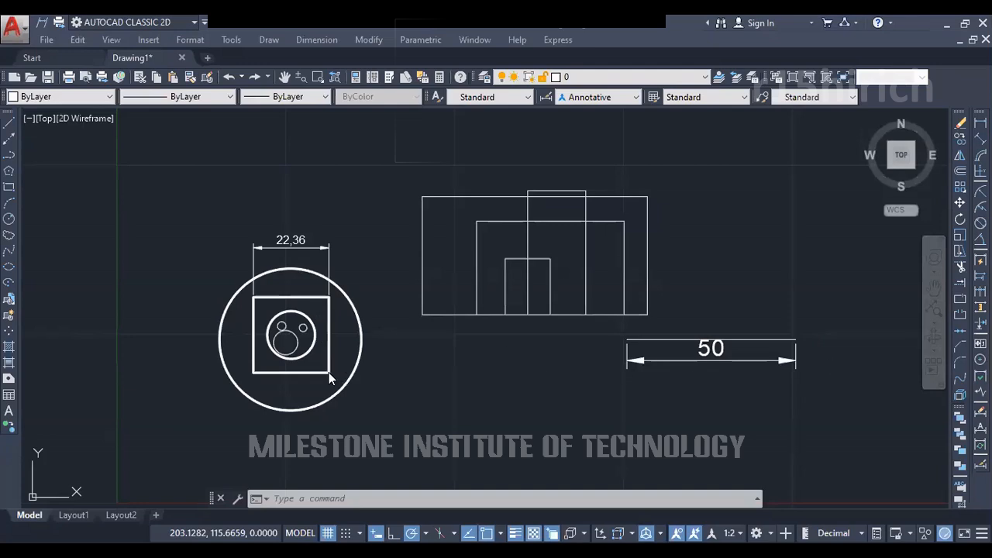
Isolate the large outer circle around the square with Isolate Objects
{"action": "scroll", "coordinate": [309, 371], "scroll_direction": "up", "scroll_amount": 2}
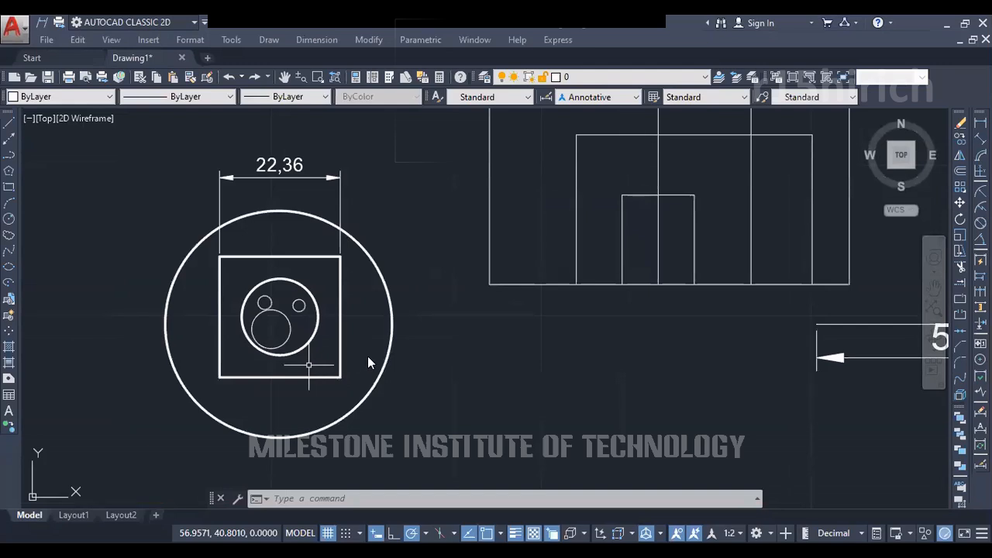
{"action": "scroll", "coordinate": [367, 356], "scroll_direction": "down", "scroll_amount": 2}
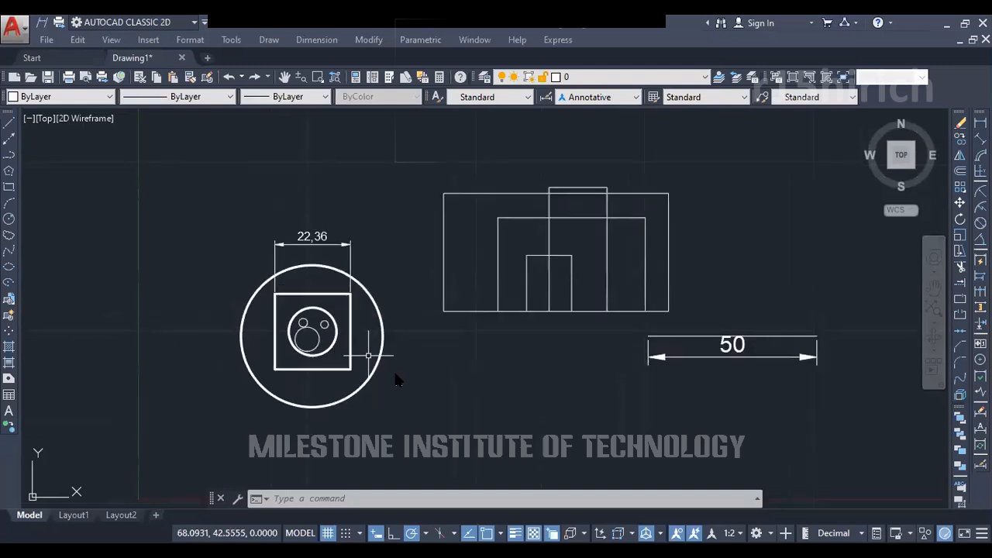
{"action": "left_click", "coordinate": [397, 381]}
{"action": "left_click", "coordinate": [369, 359]}
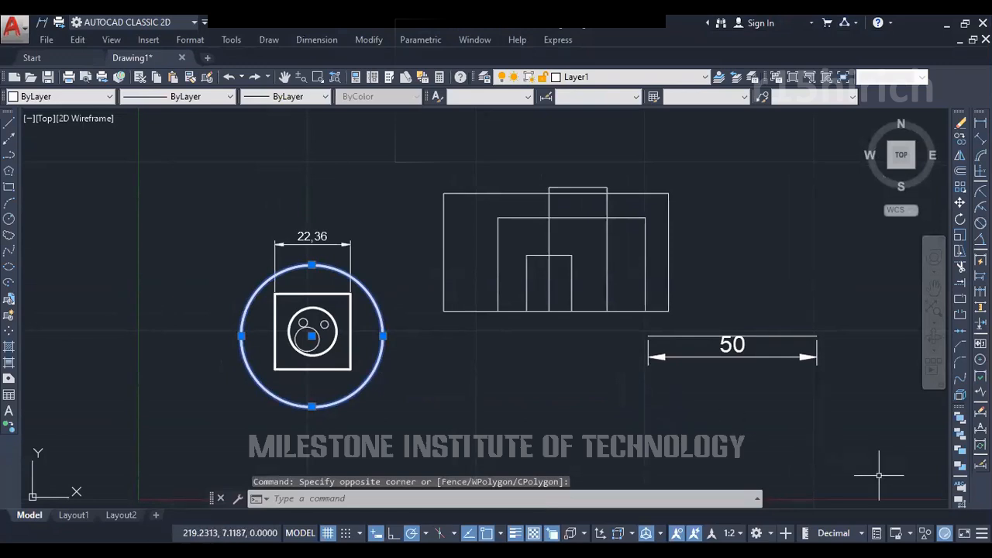
{"action": "left_click", "coordinate": [924, 533]}
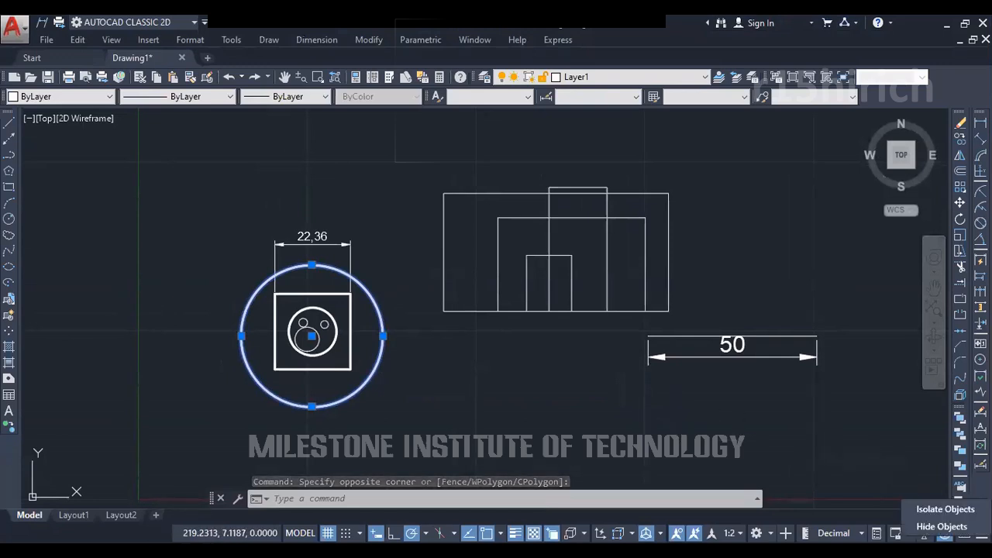
{"action": "left_click", "coordinate": [942, 510]}
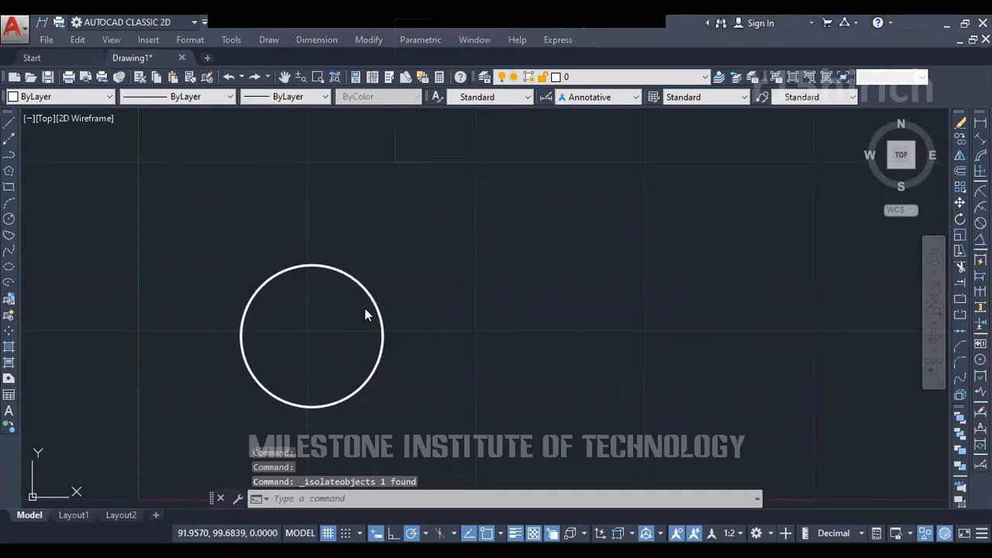
Draw a small circle centred on the right quadrant of the isolated circle
{"action": "scroll", "coordinate": [293, 371], "scroll_direction": "up", "scroll_amount": 2}
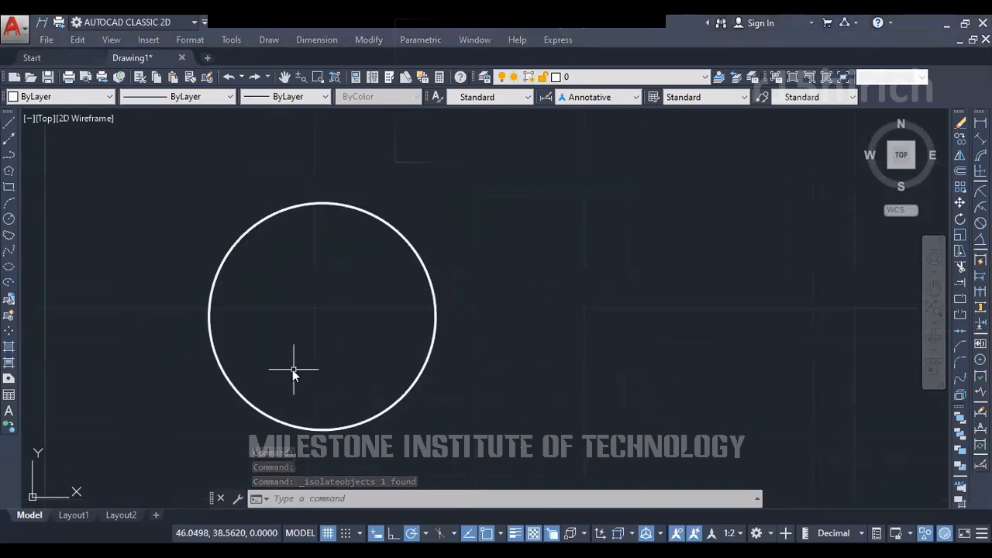
{"action": "scroll", "coordinate": [429, 307], "scroll_direction": "up", "scroll_amount": 2}
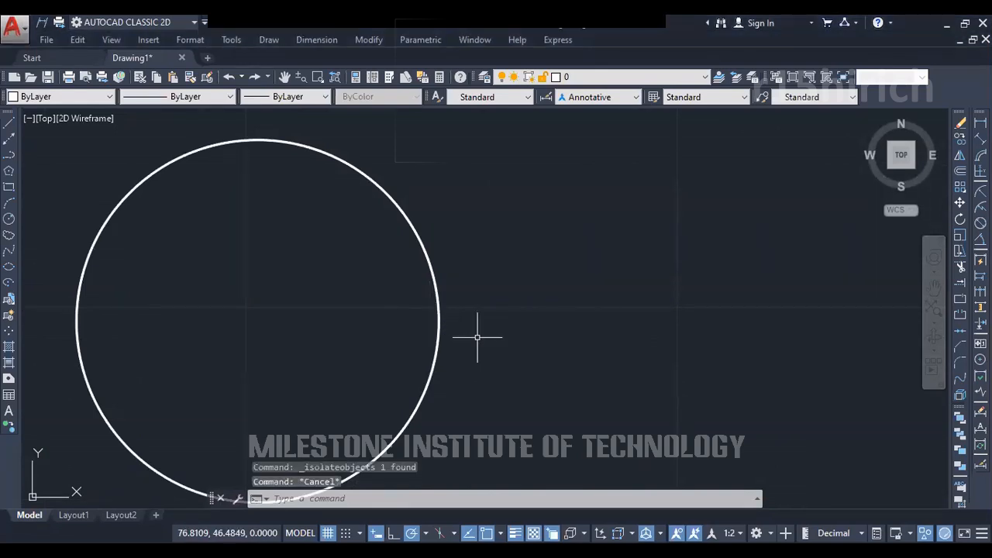
{"action": "type", "text": "c"}
{"action": "key", "text": "Return"}
{"action": "left_click", "coordinate": [439, 321]}
{"action": "left_click", "coordinate": [454, 332]}
Create a polar array of the small circle around the large circle's centre, accepting the default six items
{"action": "left_click", "coordinate": [464, 342]}
{"action": "left_click", "coordinate": [453, 326]}
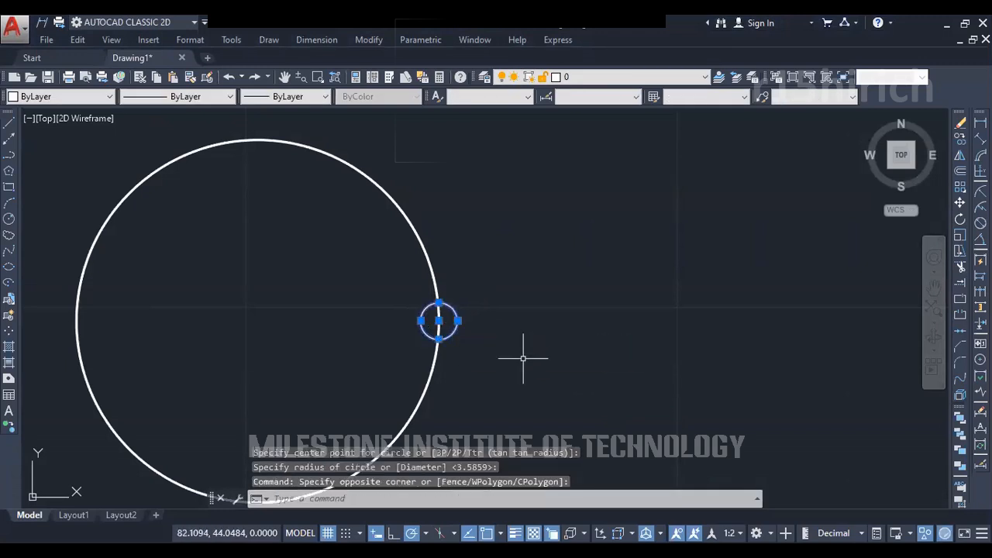
{"action": "type", "text": "ar"}
{"action": "key", "text": "Return"}
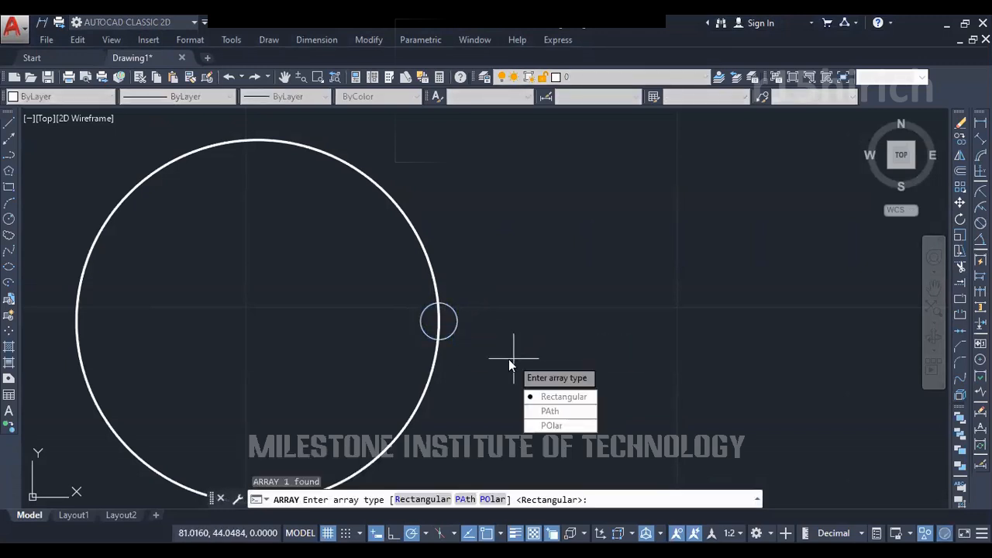
{"action": "type", "text": "po"}
{"action": "key", "text": "Return"}
{"action": "left_click", "coordinate": [259, 320]}
{"action": "key", "text": "Return"}
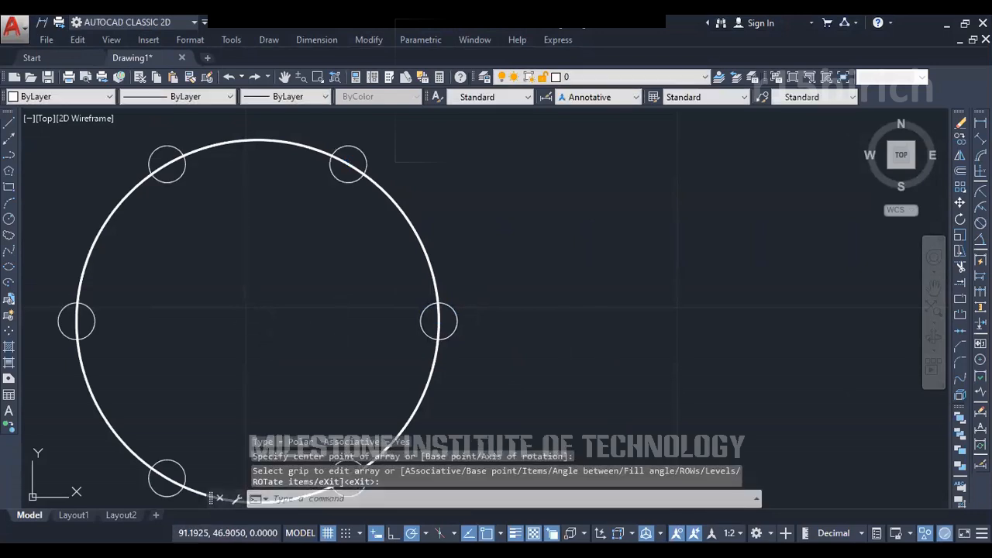
{"action": "key", "text": "Escape"}
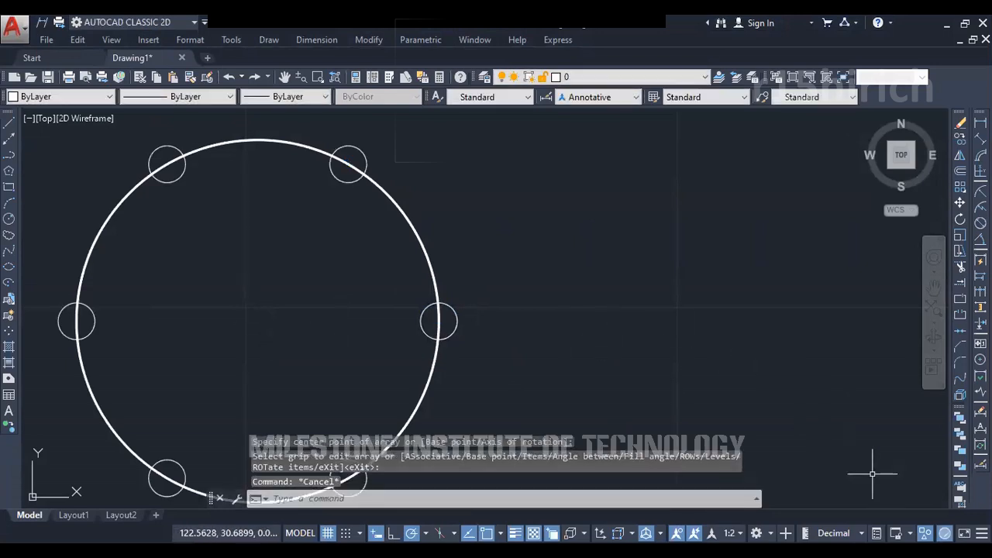
End the object isolation to restore the rest of the drawing
{"action": "left_click", "coordinate": [925, 533]}
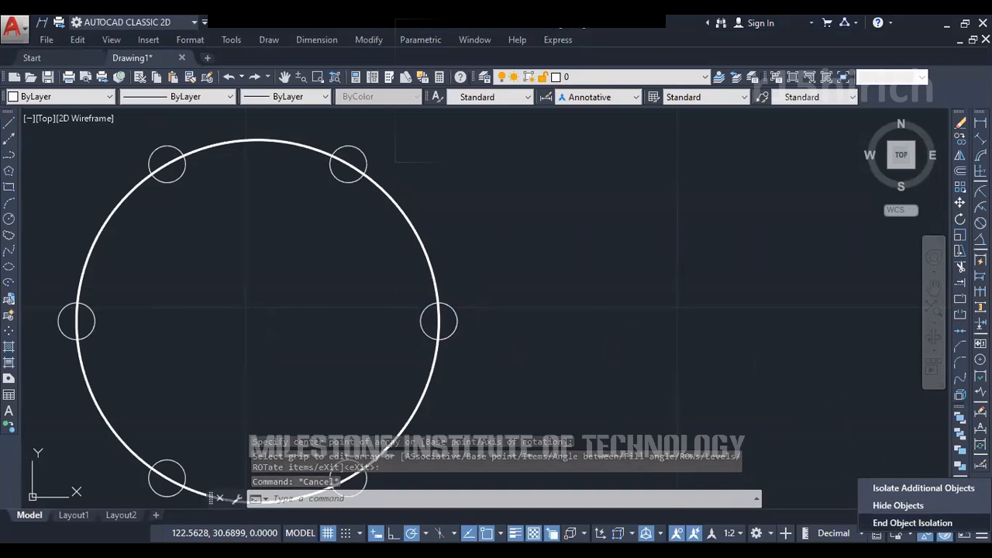
{"action": "left_click", "coordinate": [912, 523]}
{"action": "scroll", "coordinate": [638, 337], "scroll_direction": "down", "scroll_amount": 3}
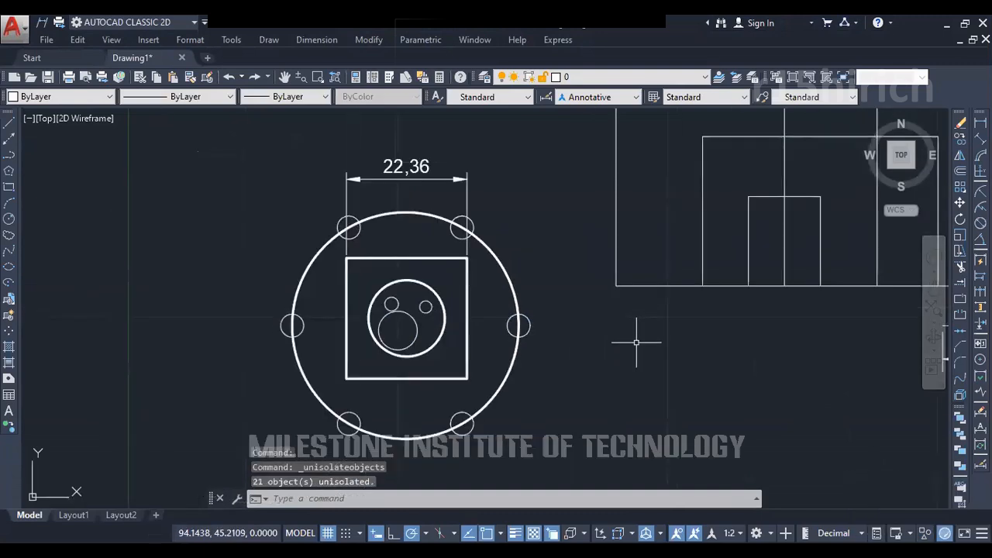
{"action": "scroll", "coordinate": [373, 388], "scroll_direction": "down", "scroll_amount": 1}
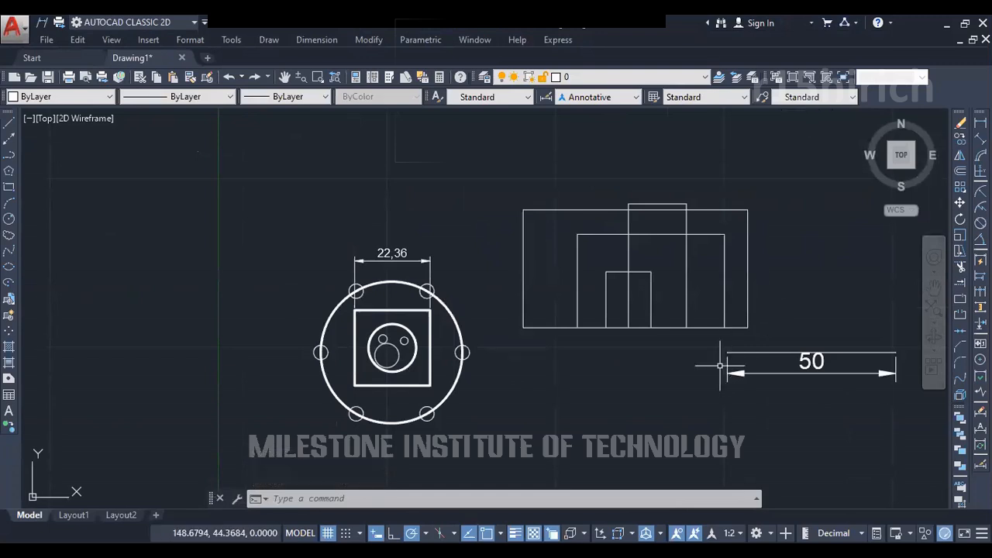
{"action": "scroll", "coordinate": [467, 316], "scroll_direction": "down", "scroll_amount": 2}
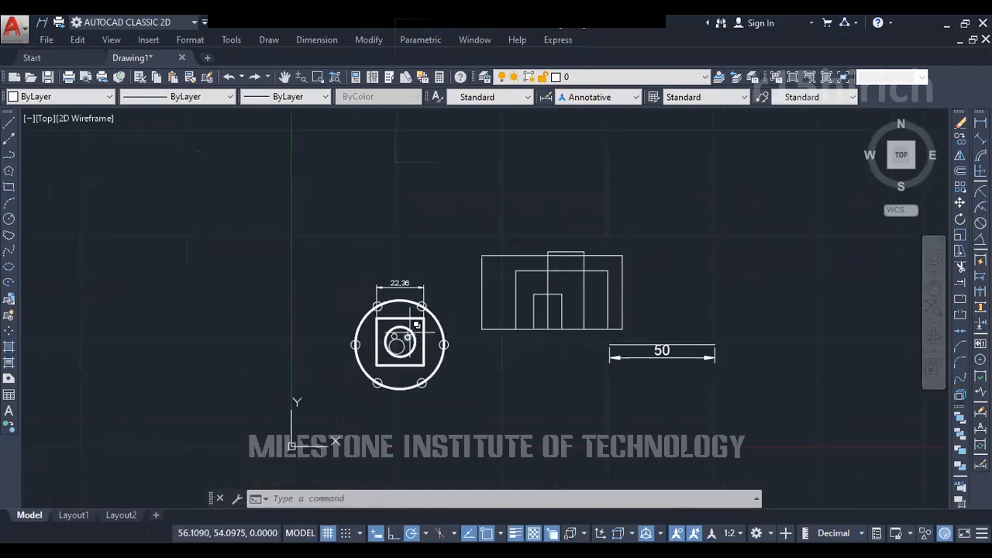
{"action": "scroll", "coordinate": [563, 286], "scroll_direction": "up", "scroll_amount": 4}
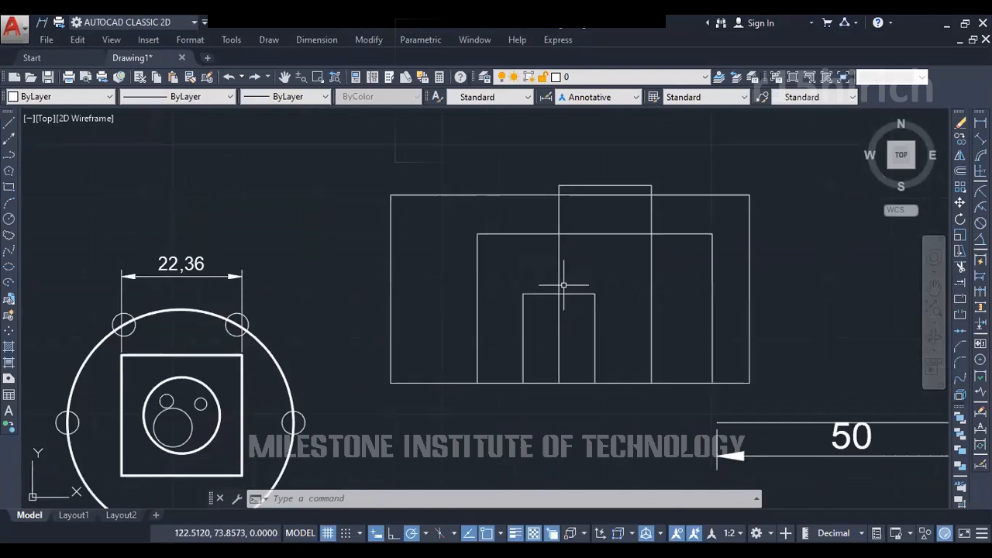
{"action": "scroll", "coordinate": [540, 319], "scroll_direction": "down", "scroll_amount": 2}
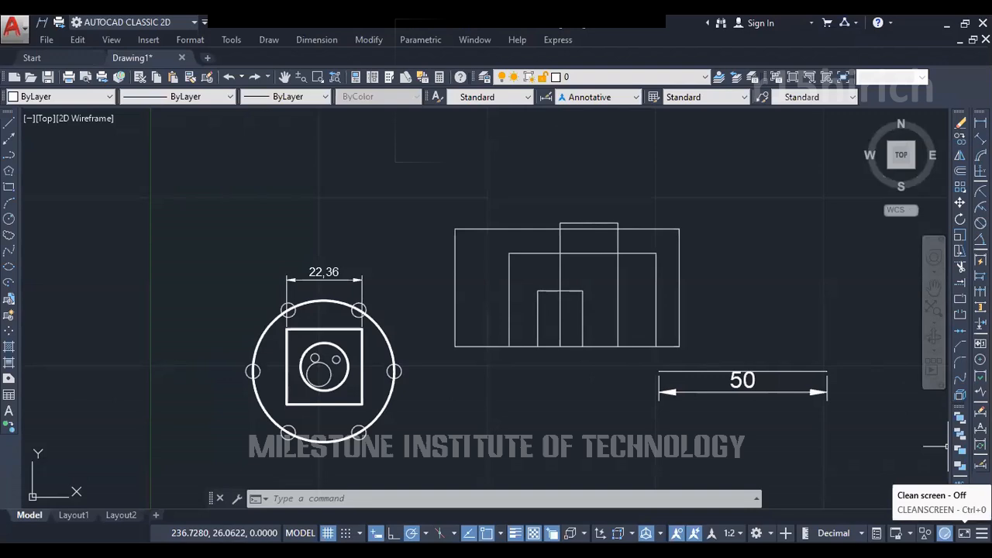
Turn on Clean Screen and view the drawing in the enlarged drawing area
{"action": "left_click", "coordinate": [945, 533]}
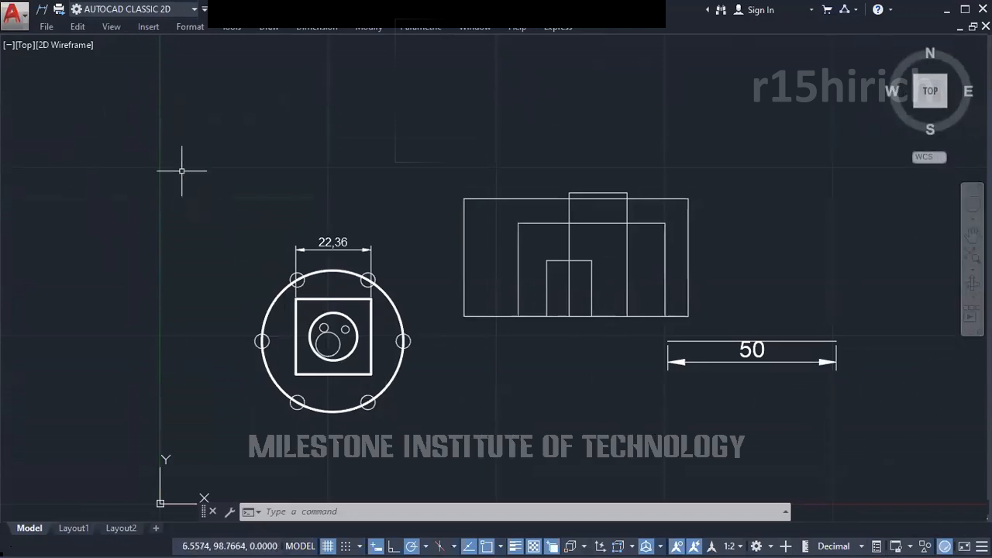
{"action": "scroll", "coordinate": [518, 313], "scroll_direction": "down", "scroll_amount": 2}
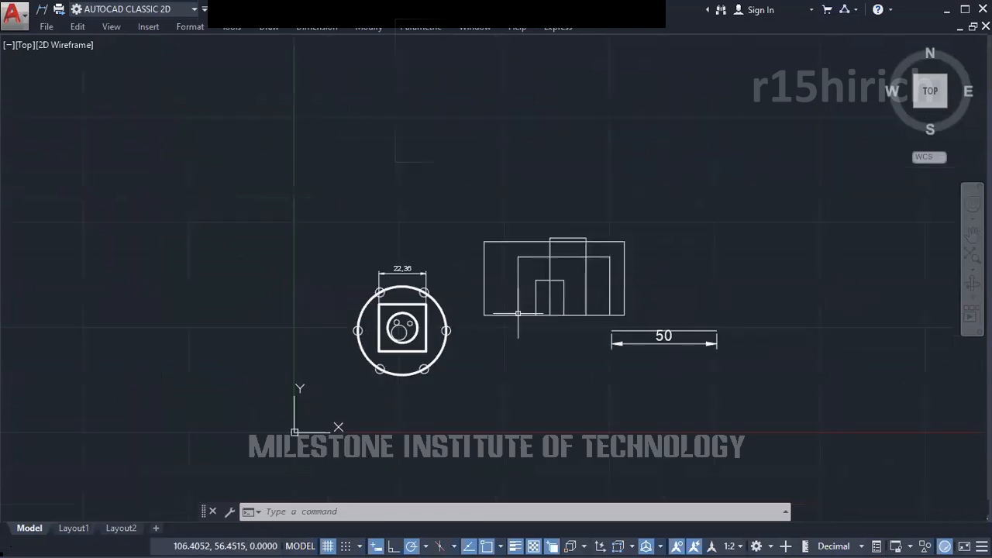
{"action": "scroll", "coordinate": [517, 313], "scroll_direction": "up", "scroll_amount": 4}
{"action": "scroll", "coordinate": [443, 332], "scroll_direction": "down", "scroll_amount": 2}
{"action": "middle_click_drag", "start_coordinate": [443, 332], "coordinate": [487, 320]}
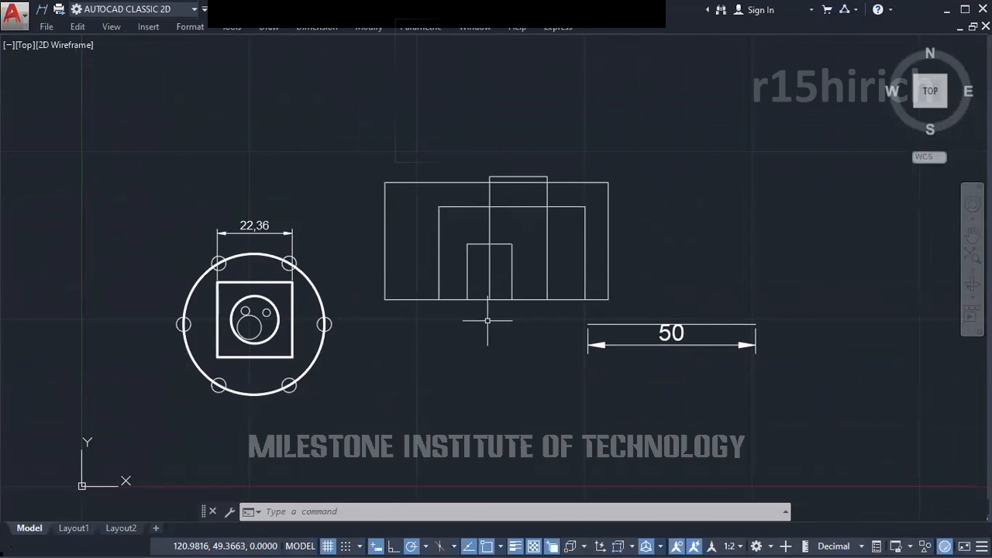
{"action": "scroll", "coordinate": [487, 320], "scroll_direction": "up", "scroll_amount": 2}
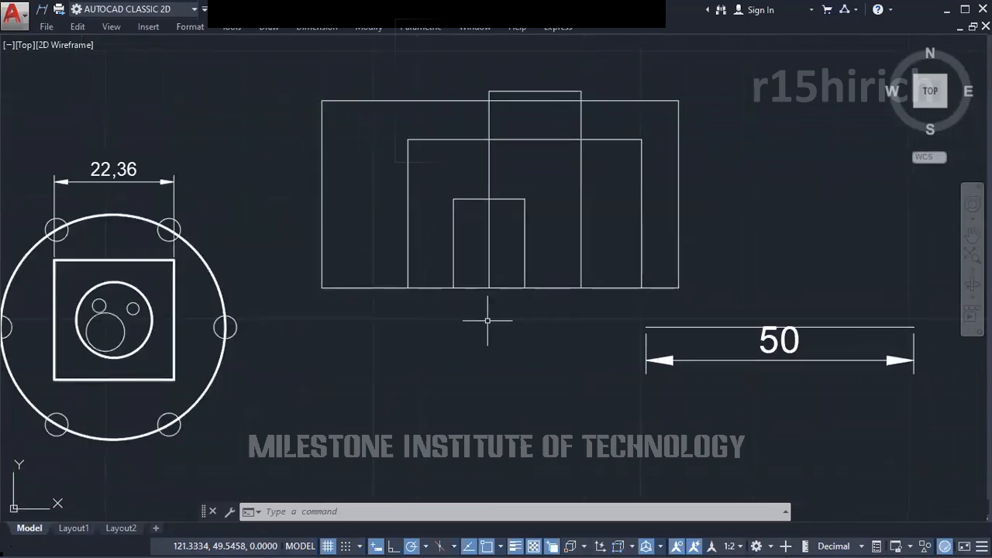
{"action": "middle_click_drag", "start_coordinate": [483, 320], "coordinate": [545, 320]}
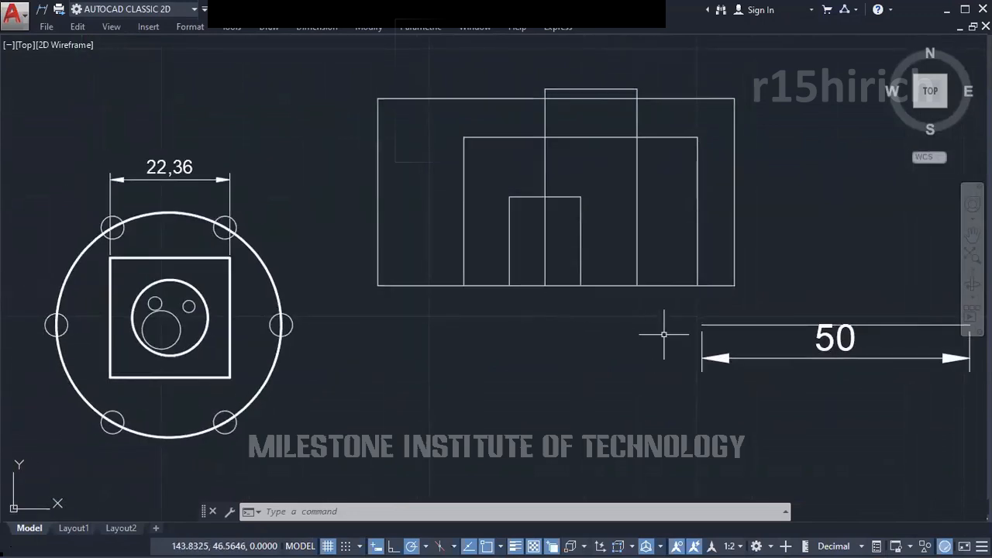
Turn off Clean Screen to restore the toolbars and centre the drawing in the view
{"action": "key", "text": "ctrl+0"}
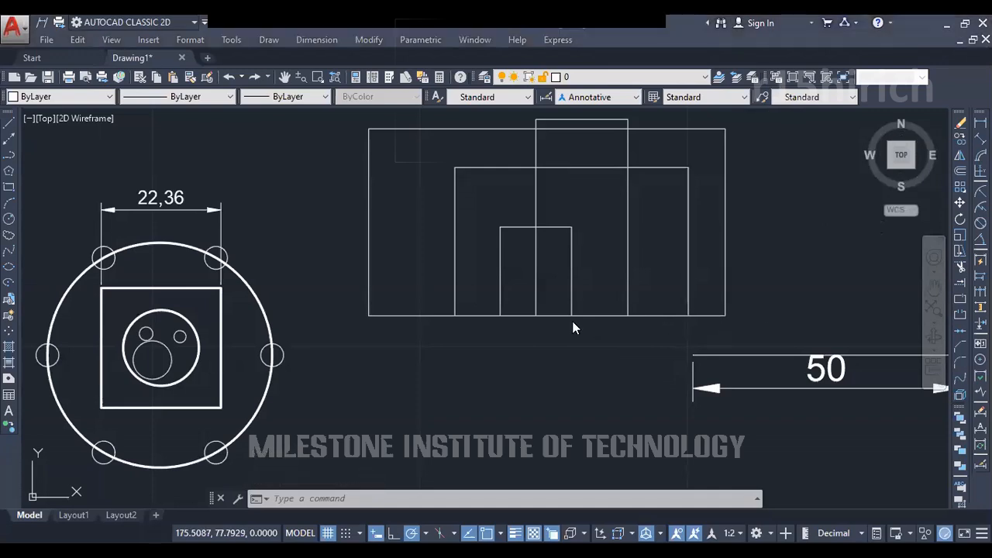
{"action": "scroll", "coordinate": [572, 321], "scroll_direction": "down", "scroll_amount": 2}
{"action": "left_click", "coordinate": [514, 413]}
{"action": "middle_click_drag", "start_coordinate": [514, 413], "coordinate": [487, 394]}
{"action": "left_click", "coordinate": [472, 392]}
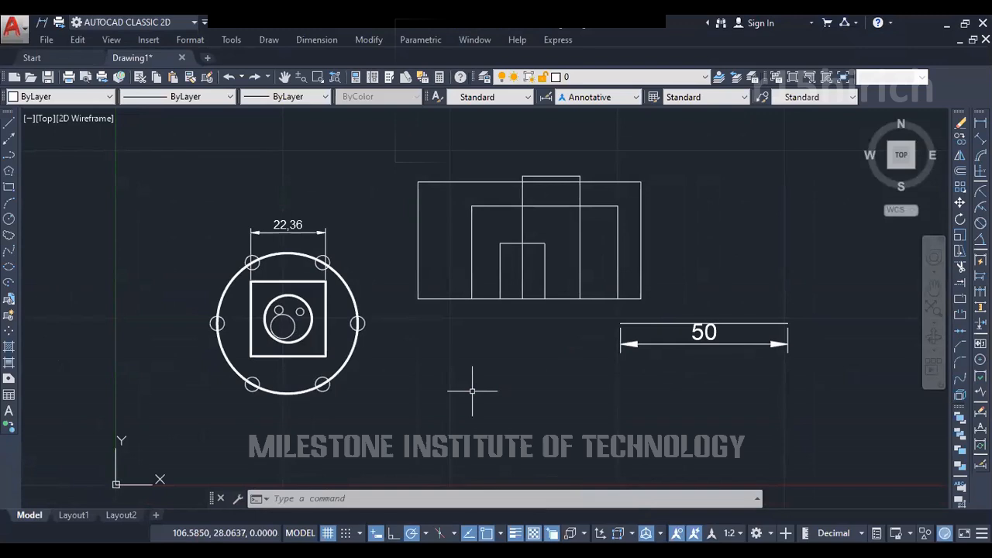
Open the Options dialog on the file search paths and close it without changes
{"action": "key", "text": "Return"}
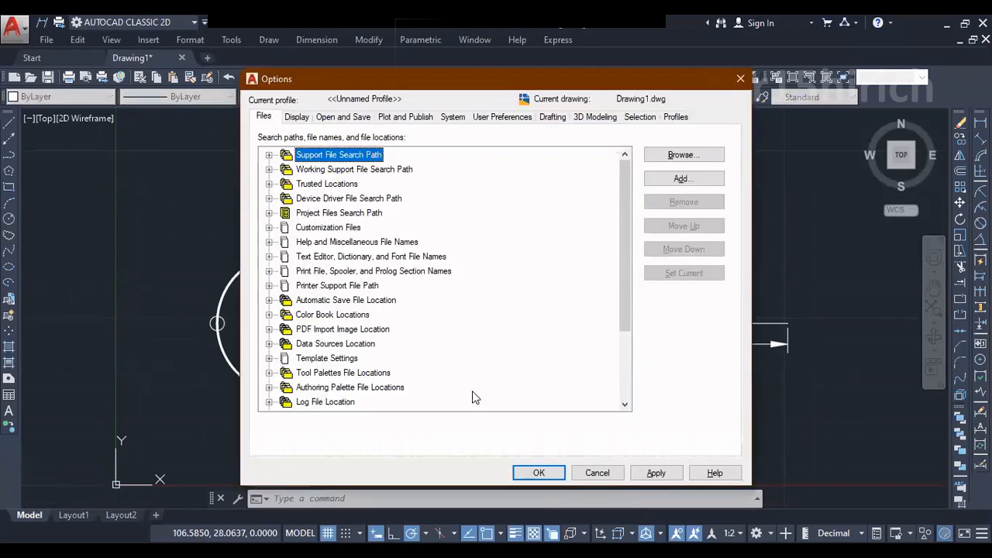
{"action": "left_click_drag", "start_coordinate": [458, 84], "coordinate": [439, 122]}
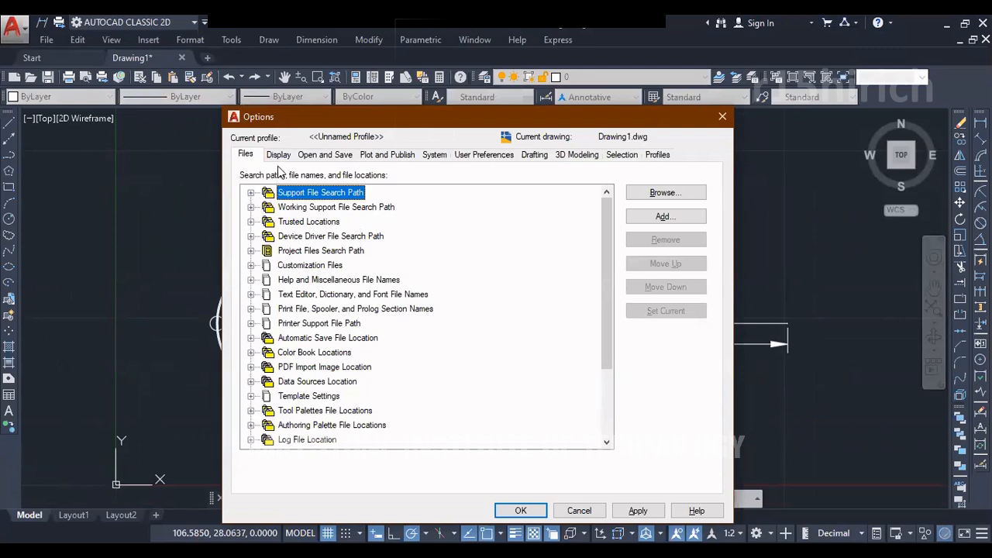
{"action": "left_click", "coordinate": [579, 511]}
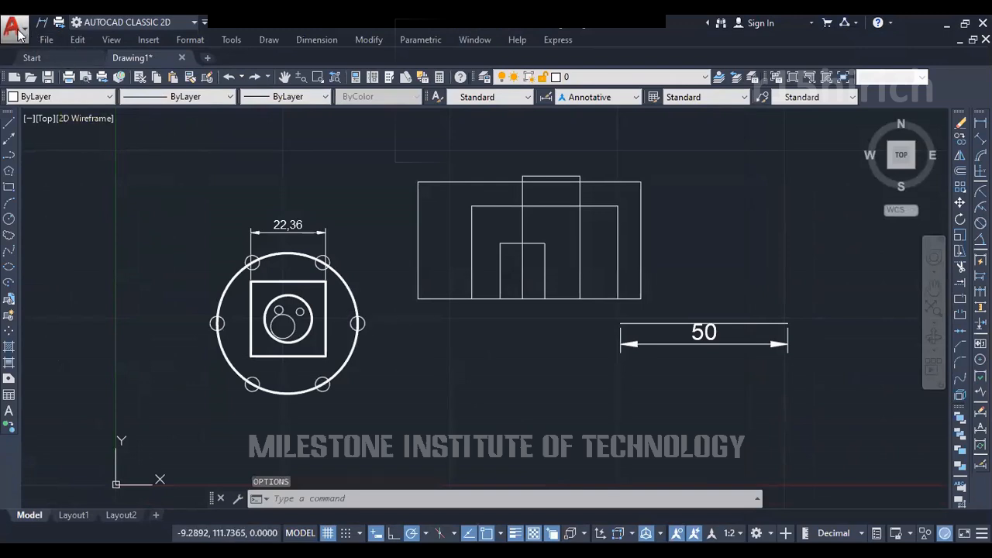
{"action": "left_click", "coordinate": [13, 28]}
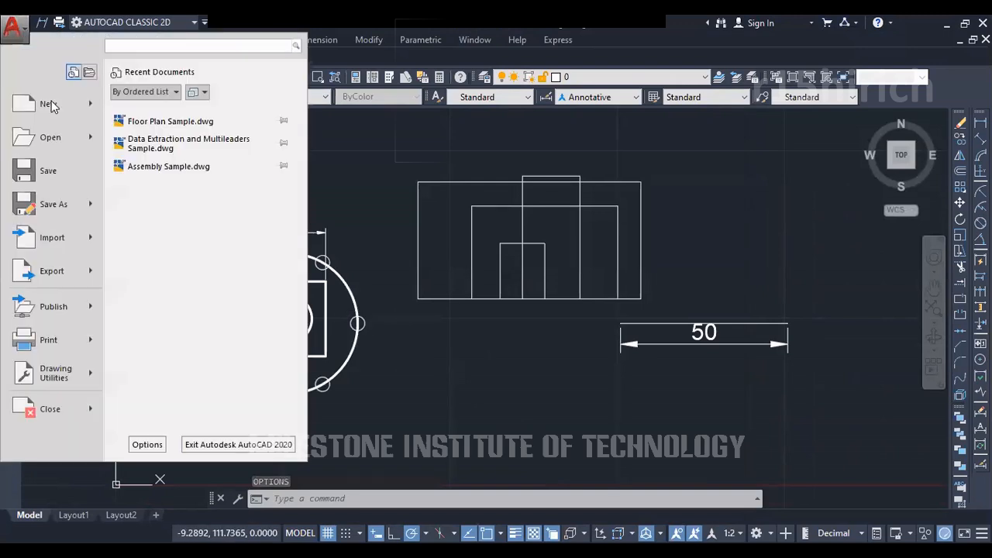
{"action": "left_click", "coordinate": [344, 222]}
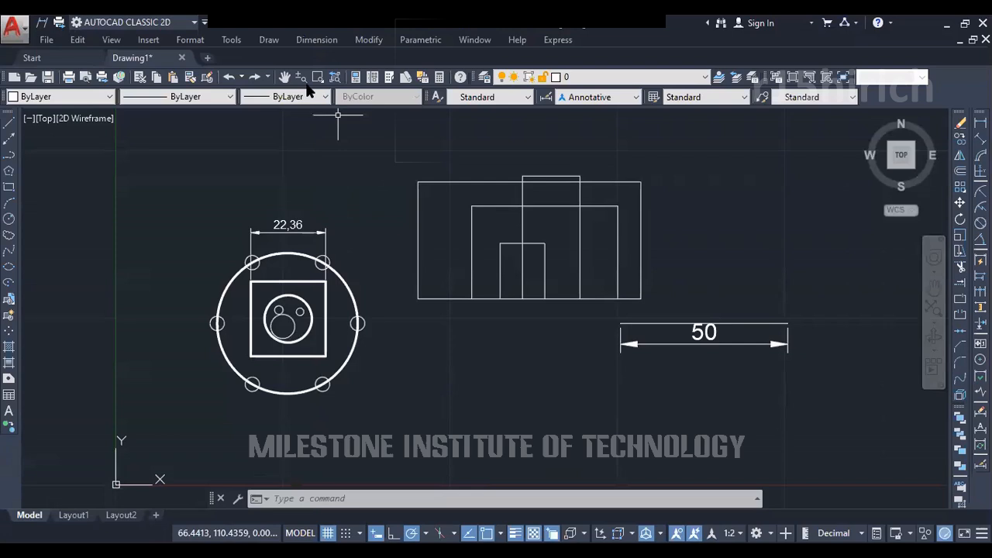
{"action": "left_click", "coordinate": [231, 40]}
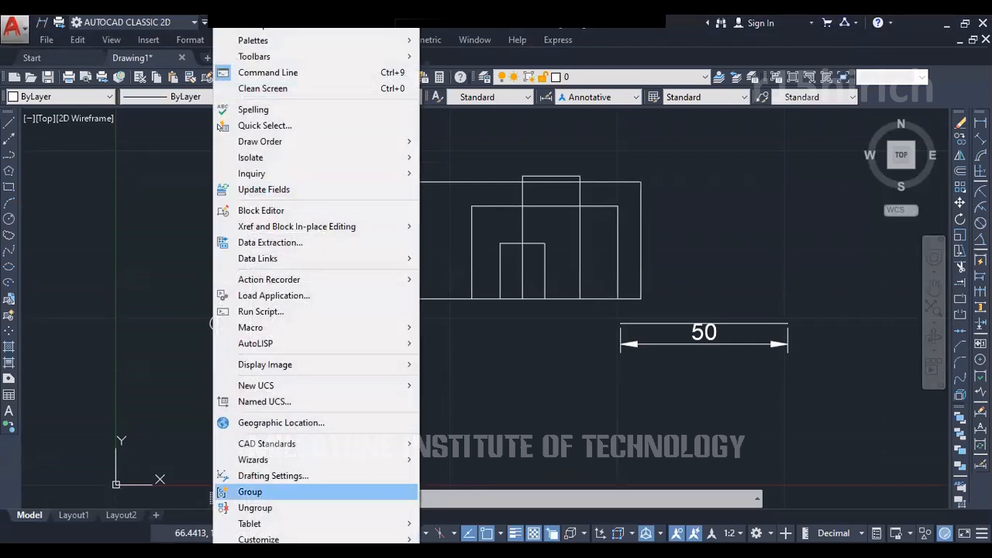
{"action": "key", "text": "Escape"}
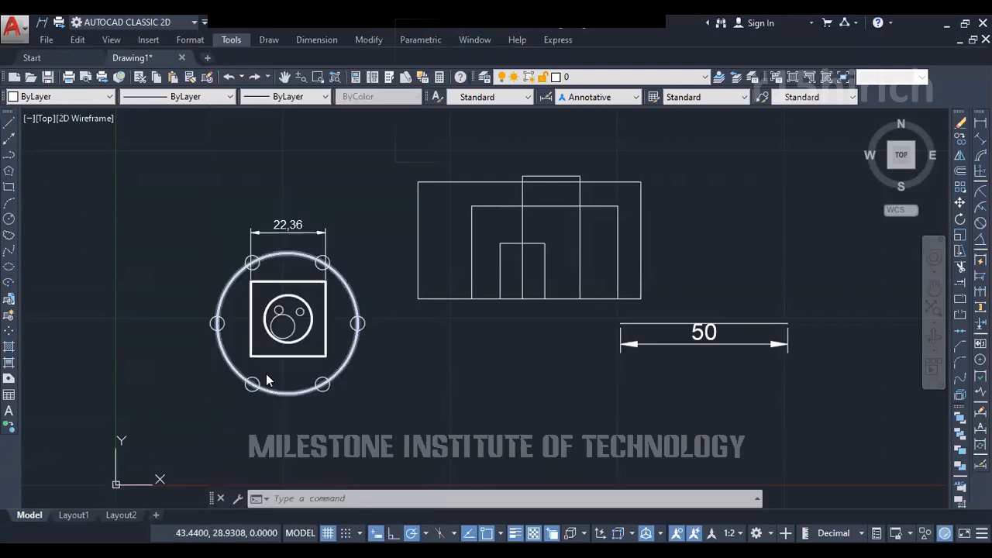
{"action": "left_click", "coordinate": [334, 171]}
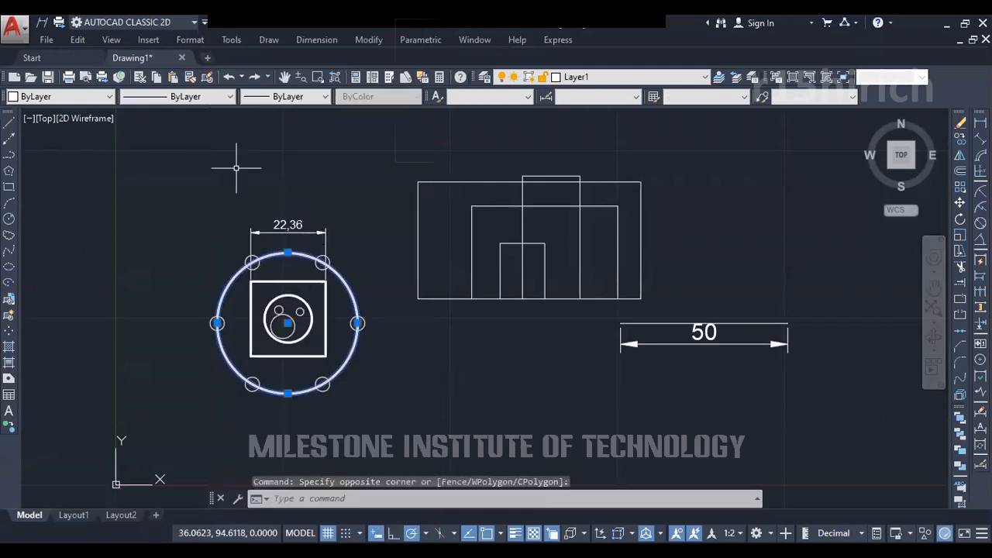
{"action": "key", "text": "Escape"}
{"action": "key", "text": "Escape"}
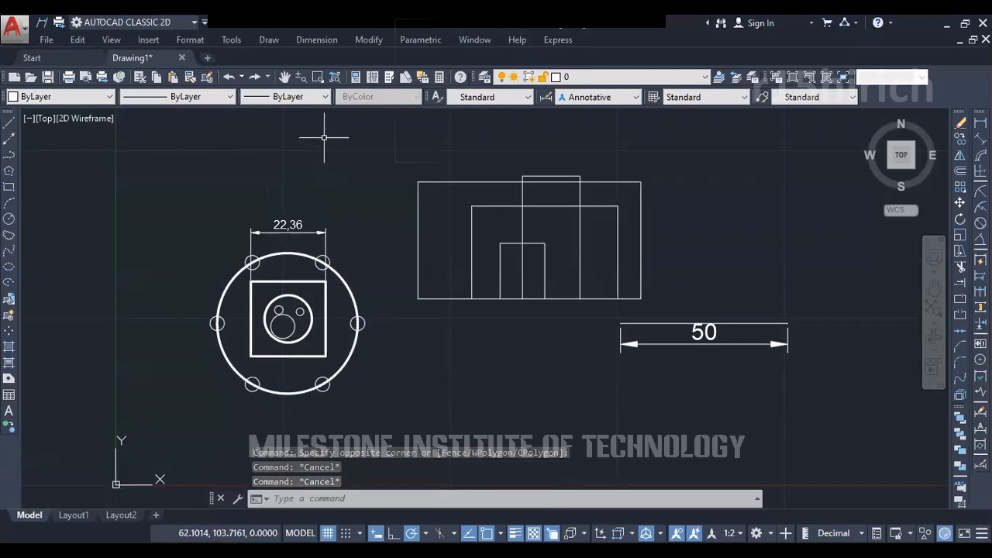
{"action": "right_click", "coordinate": [358, 134]}
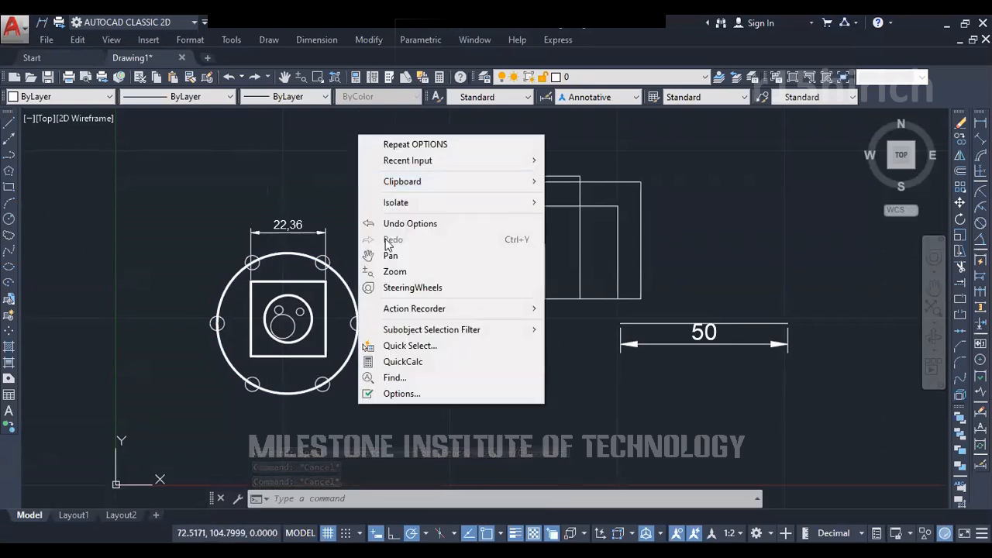
{"action": "left_click", "coordinate": [742, 212]}
{"action": "left_click", "coordinate": [742, 212]}
{"action": "left_click", "coordinate": [742, 212]}
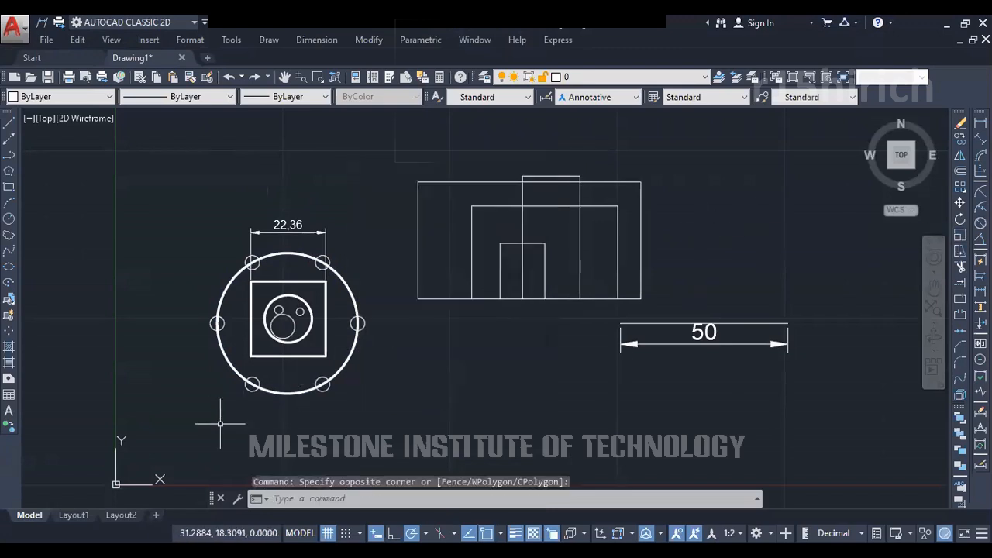
Open the Options dialog with the OP command, view the file search paths and close it without changes
{"action": "double_click", "coordinate": [700, 259]}
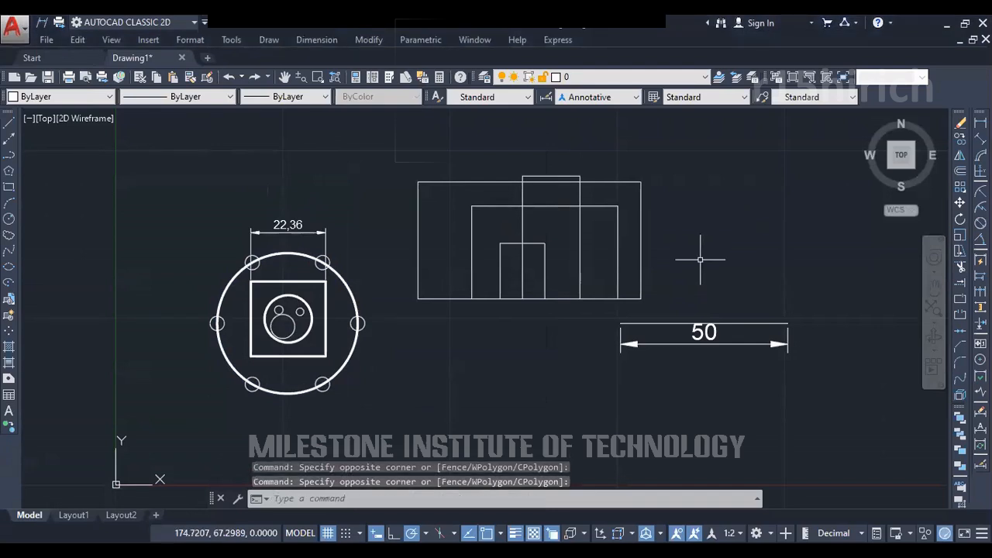
{"action": "type", "text": "OP"}
{"action": "key", "text": "Return"}
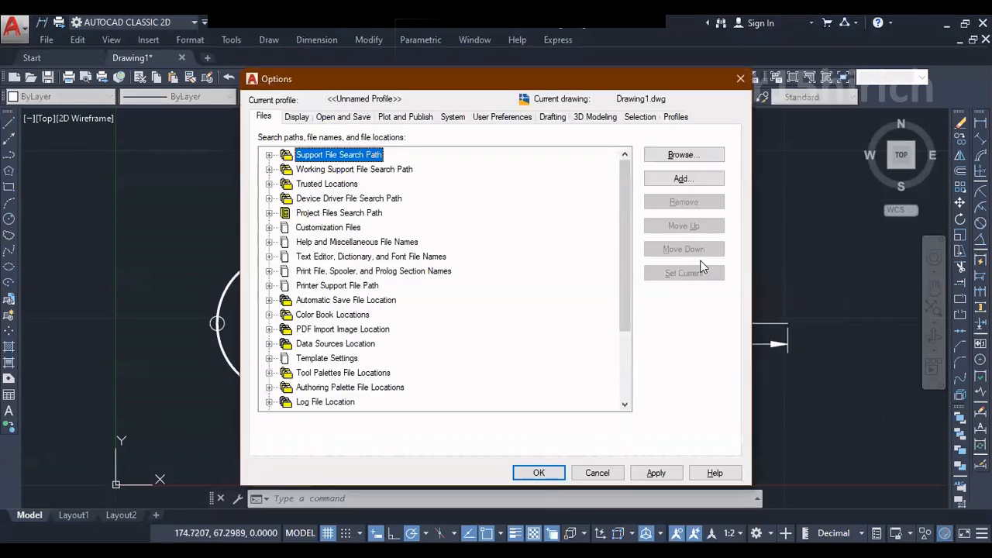
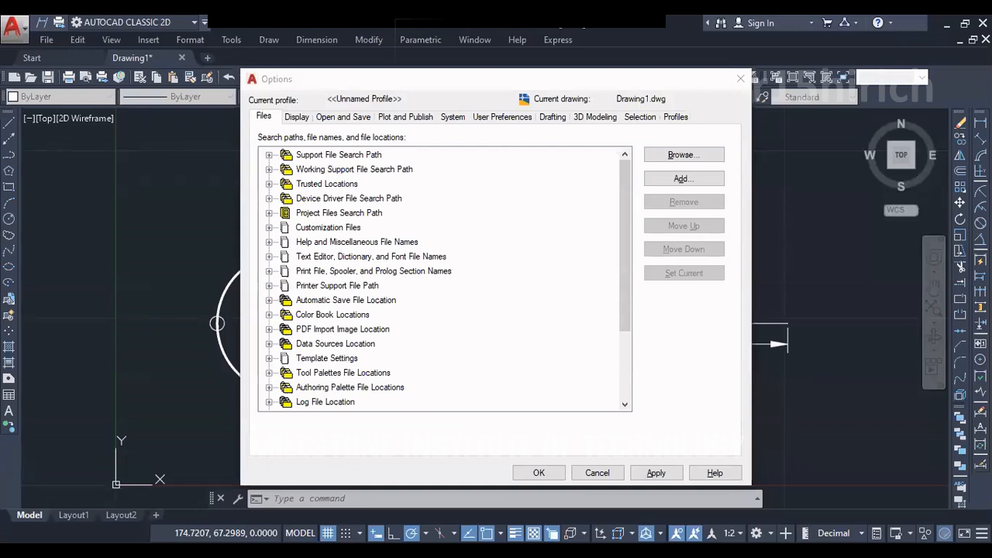
{"action": "left_click", "coordinate": [548, 359]}
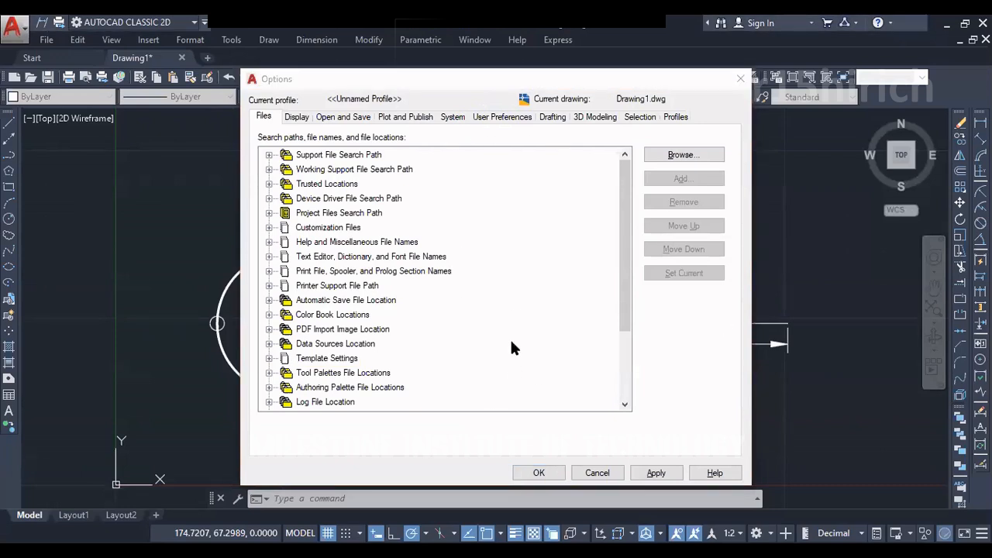
{"action": "left_click", "coordinate": [603, 469]}
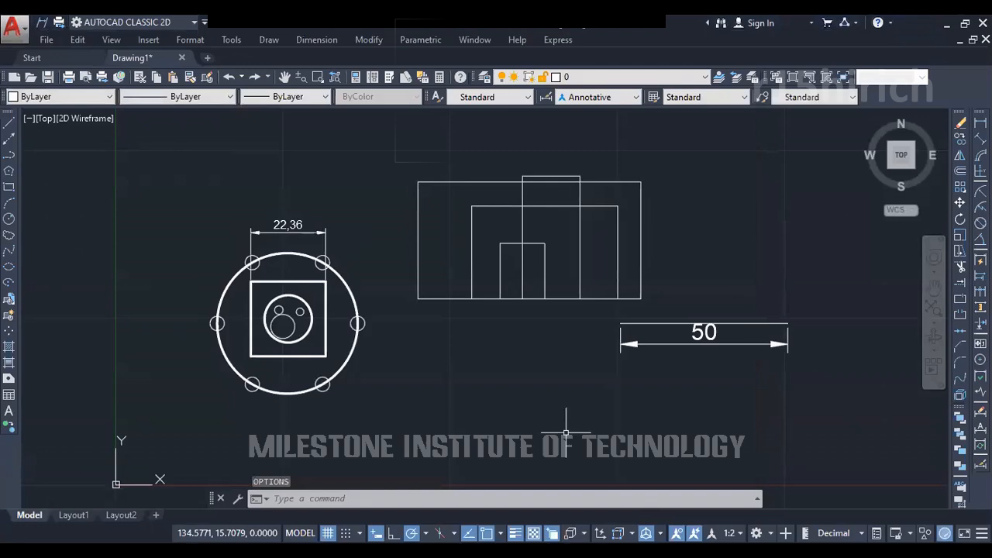
Reopen the Options dialog and look through its settings categories from Files to Profiles, ending back on Files
{"action": "key", "text": "Return"}
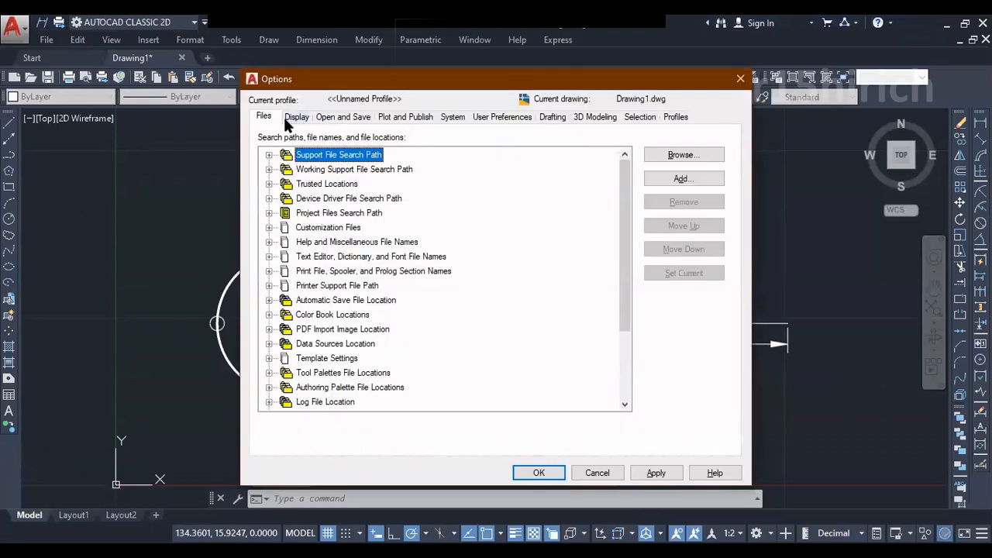
{"action": "left_click", "coordinate": [343, 117]}
{"action": "left_click", "coordinate": [453, 116]}
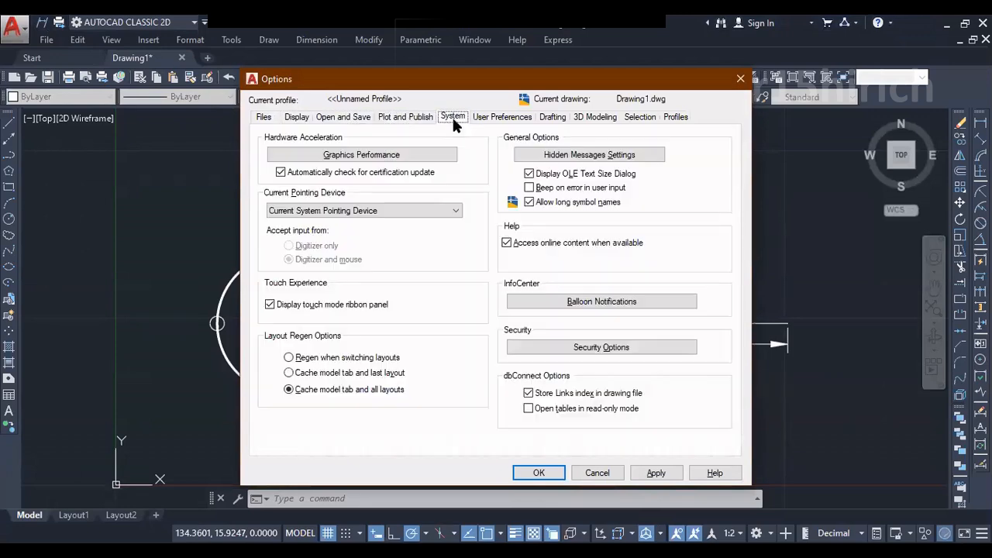
{"action": "left_click", "coordinate": [490, 116]}
{"action": "left_click", "coordinate": [553, 117]}
{"action": "left_click", "coordinate": [595, 116]}
{"action": "left_click", "coordinate": [641, 116]}
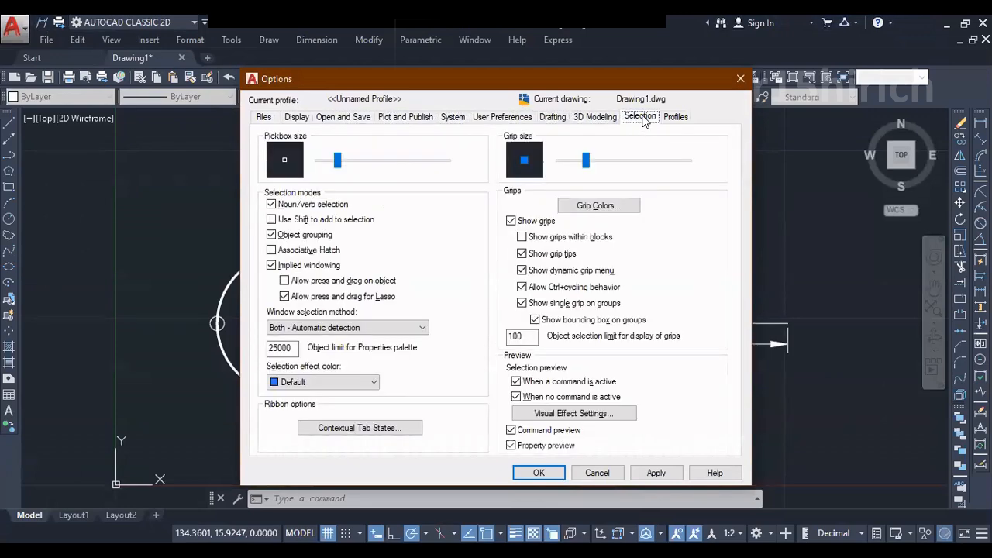
{"action": "left_click", "coordinate": [675, 116]}
{"action": "left_click", "coordinate": [264, 117]}
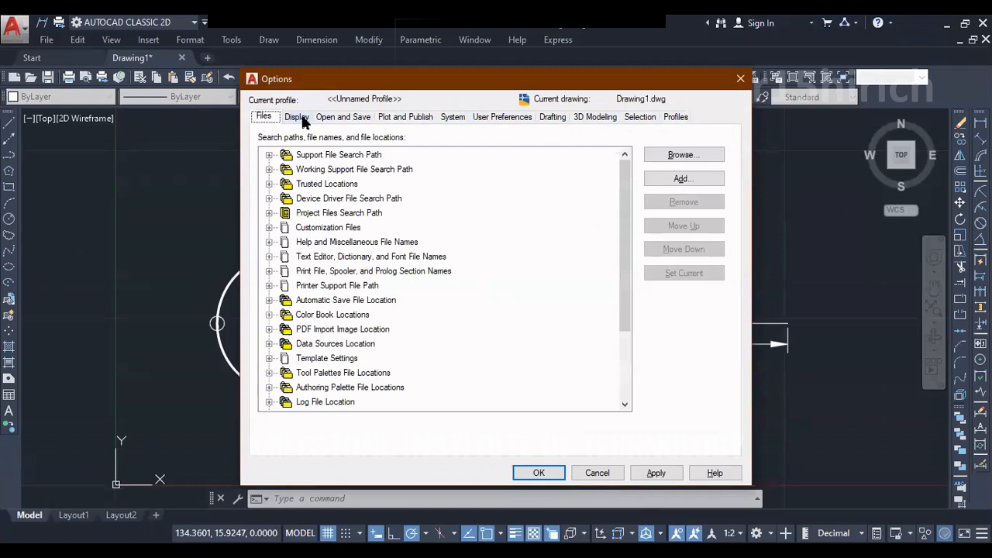
{"action": "left_click", "coordinate": [297, 117]}
{"action": "left_click", "coordinate": [403, 116]}
{"action": "left_click", "coordinate": [453, 117]}
{"action": "left_click", "coordinate": [506, 116]}
{"action": "left_click", "coordinate": [553, 117]}
{"action": "left_click", "coordinate": [593, 120]}
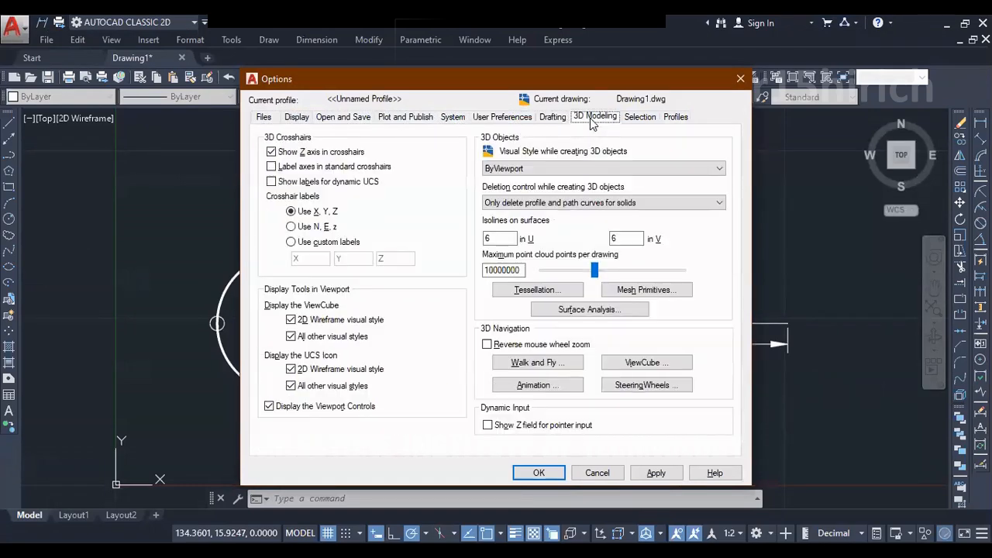
{"action": "left_click", "coordinate": [640, 117]}
{"action": "left_click", "coordinate": [675, 116]}
{"action": "left_click", "coordinate": [263, 117]}
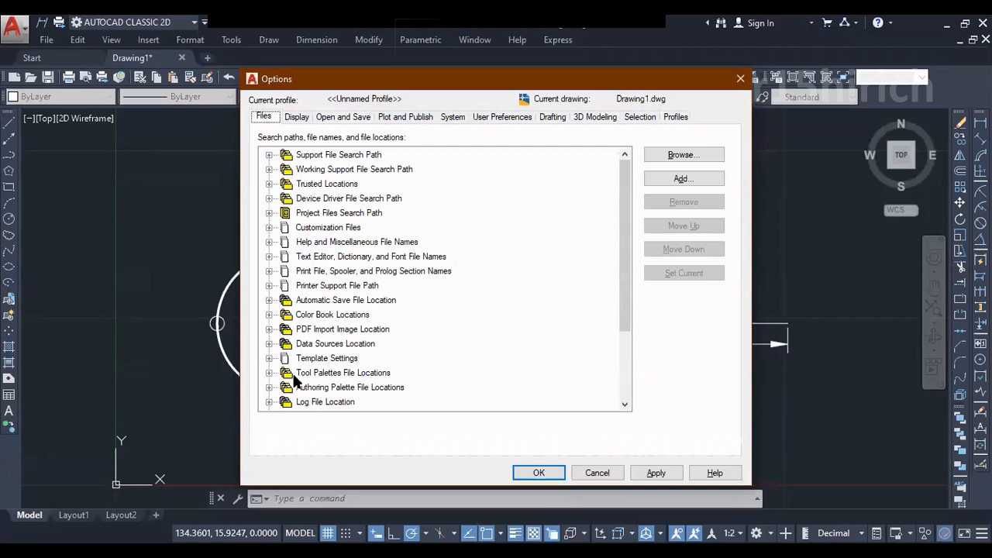
Expand the Template Settings and examine the Drawing Template File Location path, including browsing its folder without changing it
{"action": "left_click", "coordinate": [269, 358]}
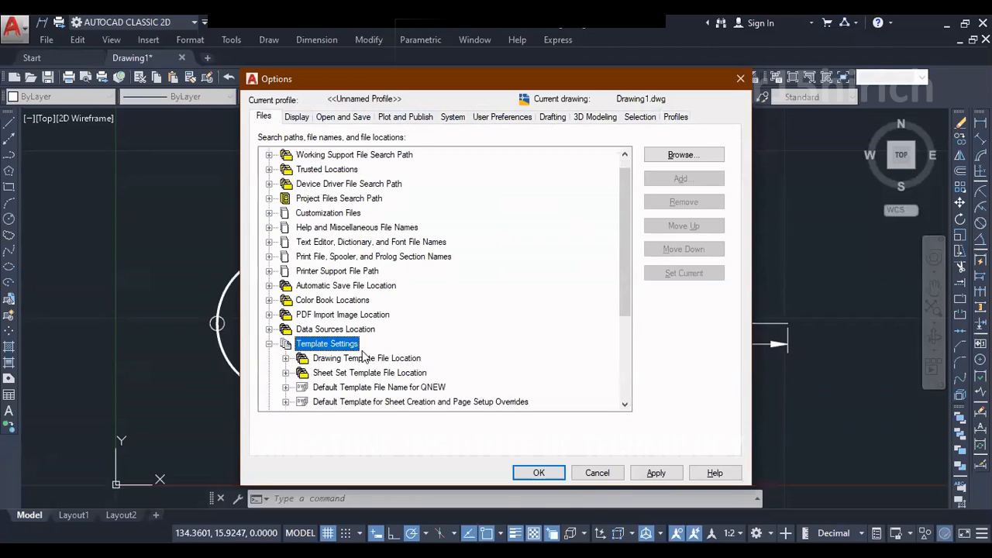
{"action": "scroll", "coordinate": [333, 356], "scroll_direction": "down", "scroll_amount": 2}
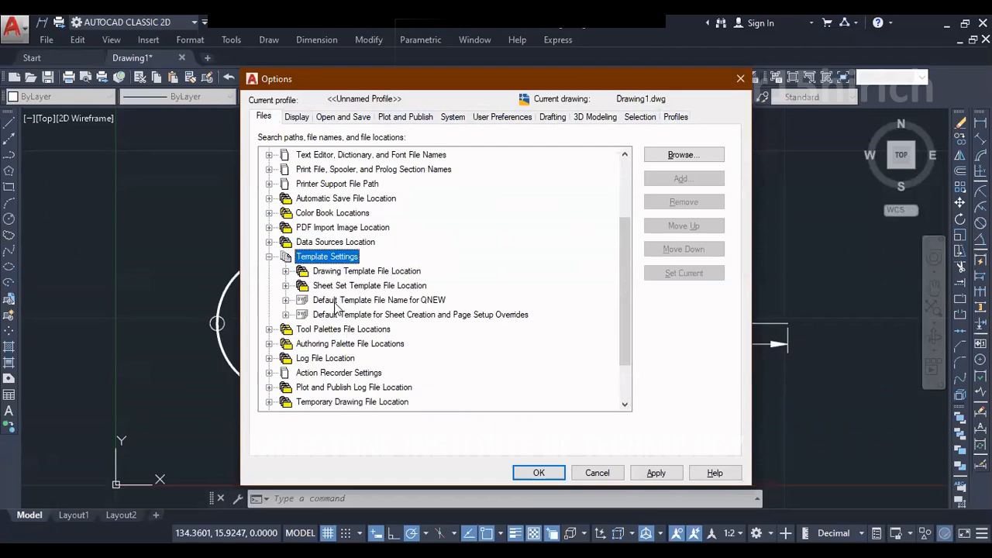
{"action": "left_click", "coordinate": [327, 273]}
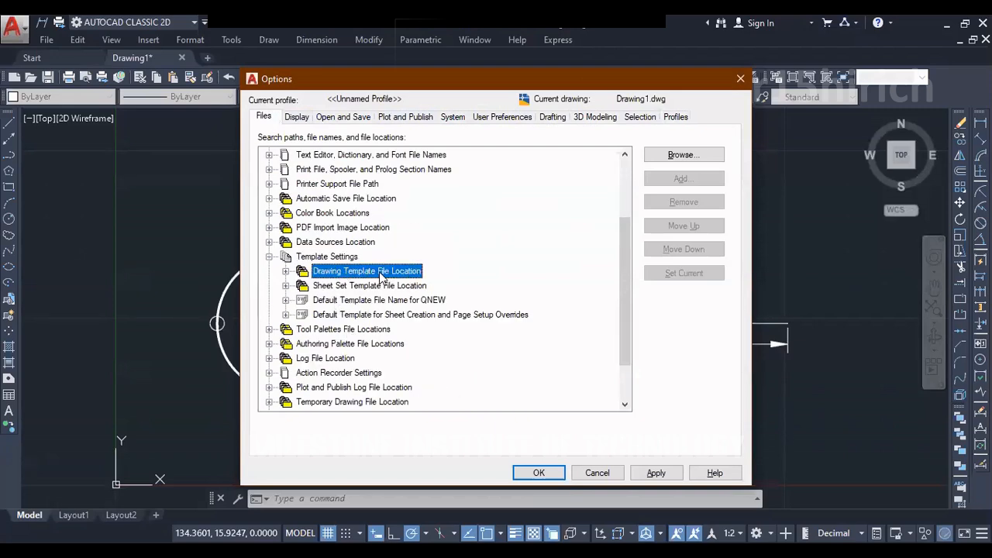
{"action": "double_click", "coordinate": [380, 272]}
{"action": "left_click", "coordinate": [377, 286]}
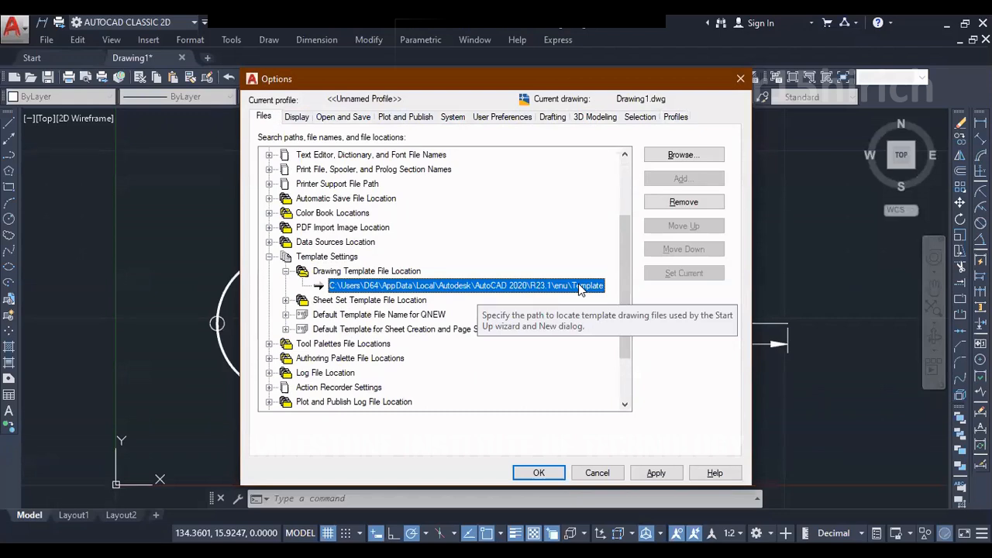
{"action": "left_click", "coordinate": [685, 156]}
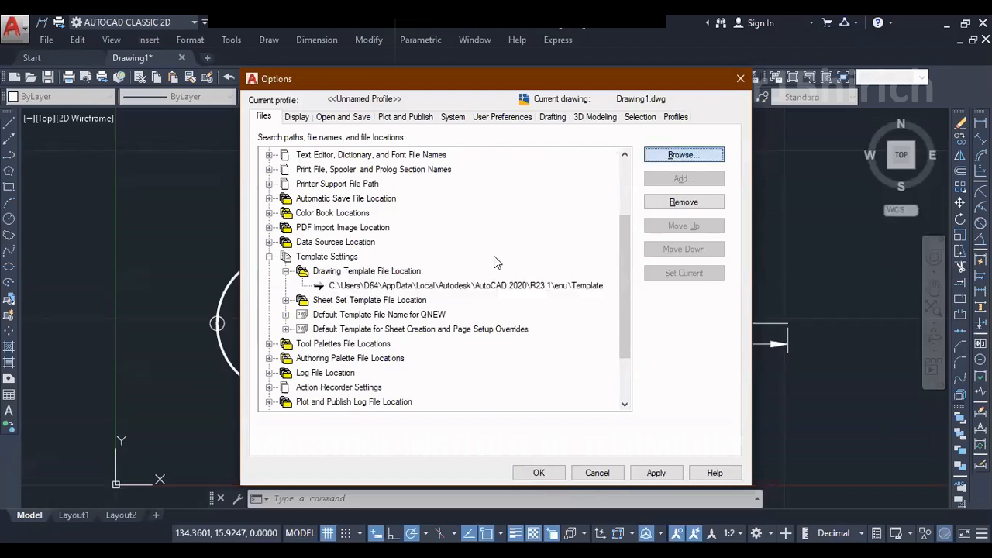
{"action": "left_click", "coordinate": [572, 381]}
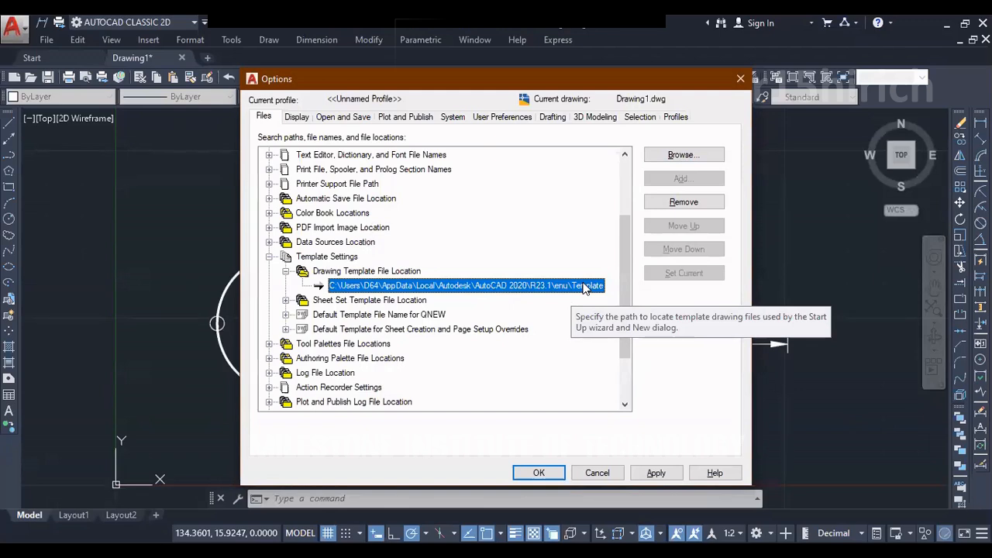
Compare the Sheet Set Template File Location path with the drawing template path, collapse both entries and cancel the Options dialog
{"action": "left_click", "coordinate": [285, 271]}
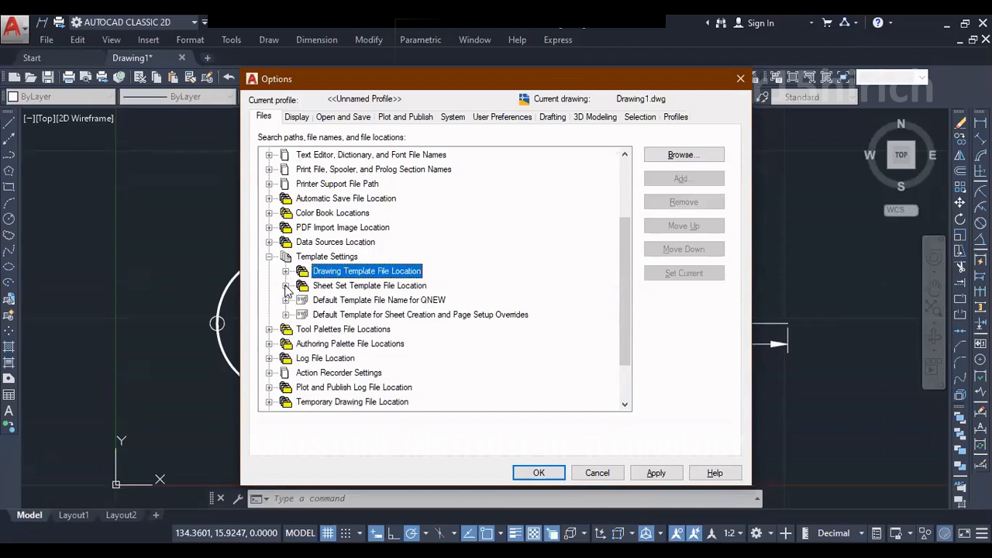
{"action": "left_click", "coordinate": [286, 286]}
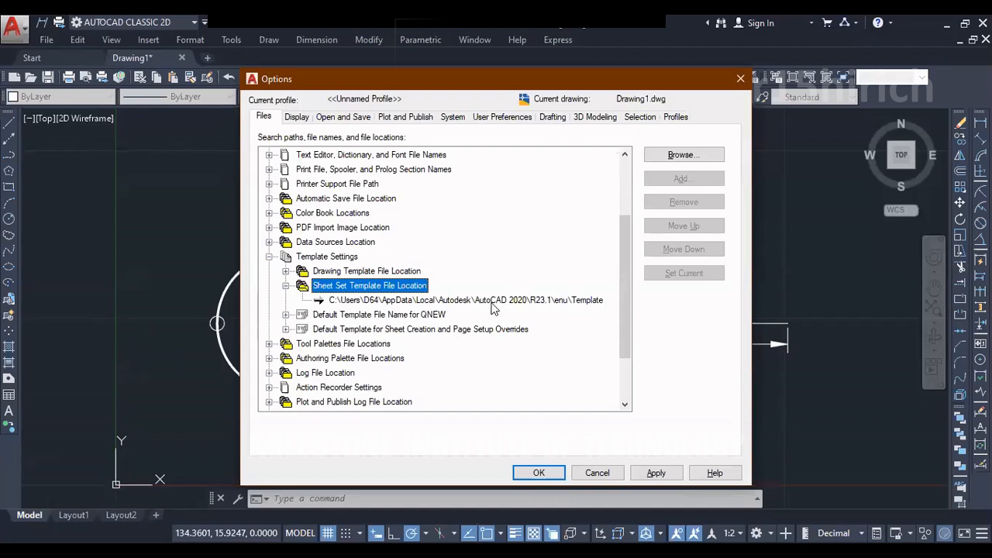
{"action": "left_click", "coordinate": [464, 300]}
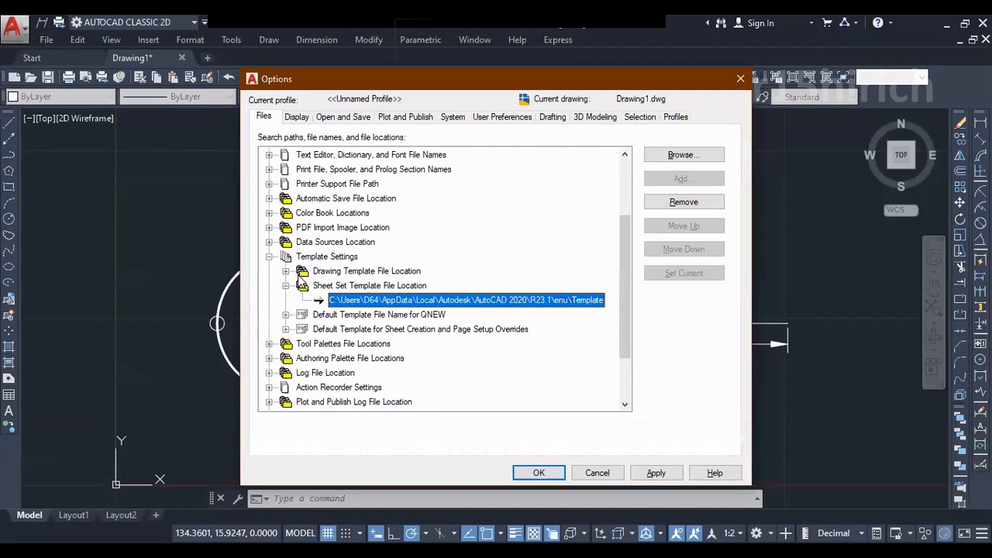
{"action": "double_click", "coordinate": [306, 272]}
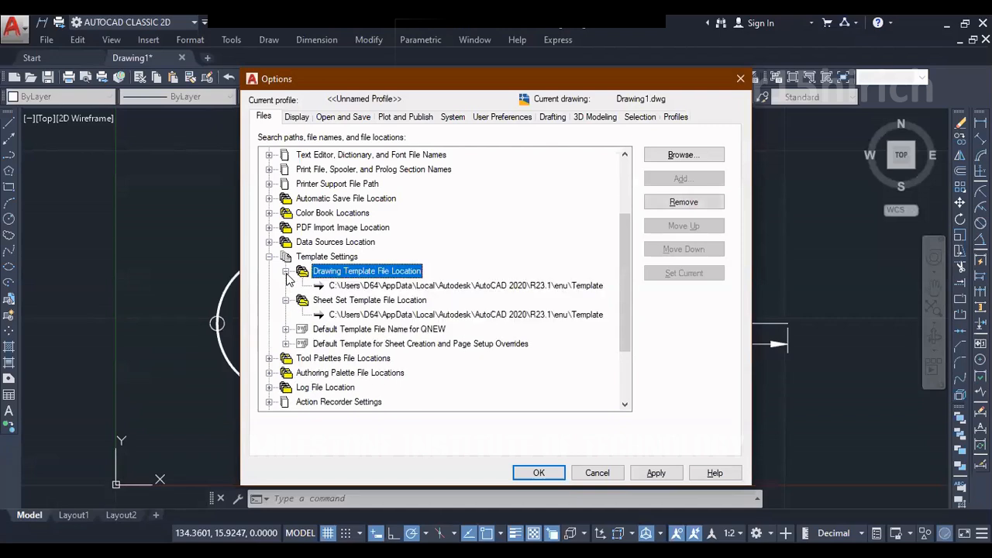
{"action": "left_click", "coordinate": [587, 318]}
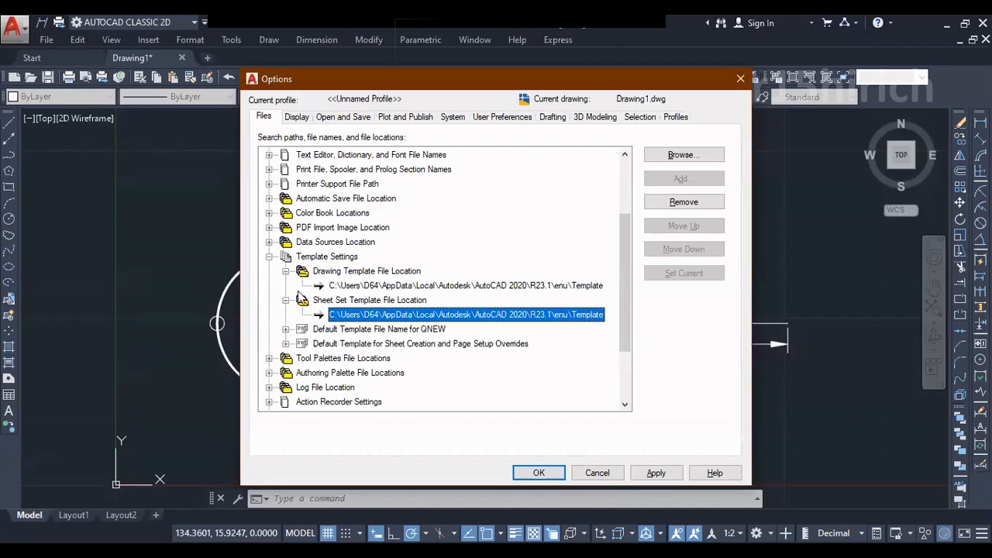
{"action": "left_click", "coordinate": [286, 300]}
{"action": "left_click", "coordinate": [285, 271]}
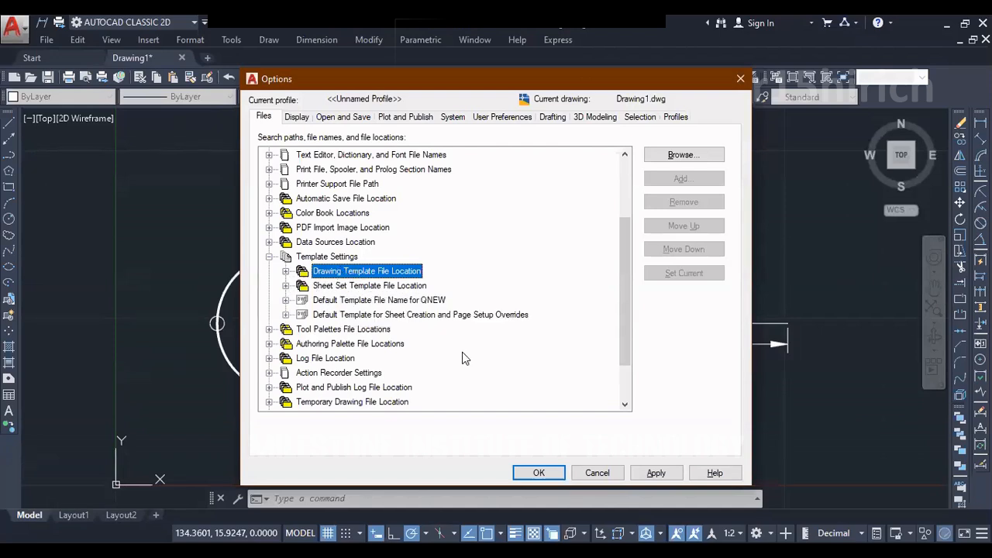
{"action": "left_click", "coordinate": [599, 472]}
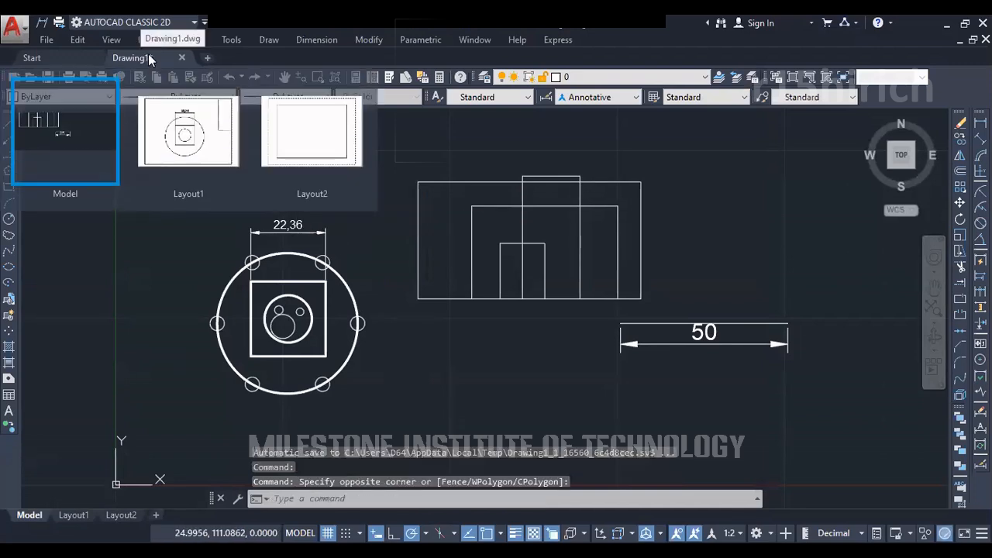
Start a new blank drawing in a separate file tab
{"action": "left_click", "coordinate": [207, 57]}
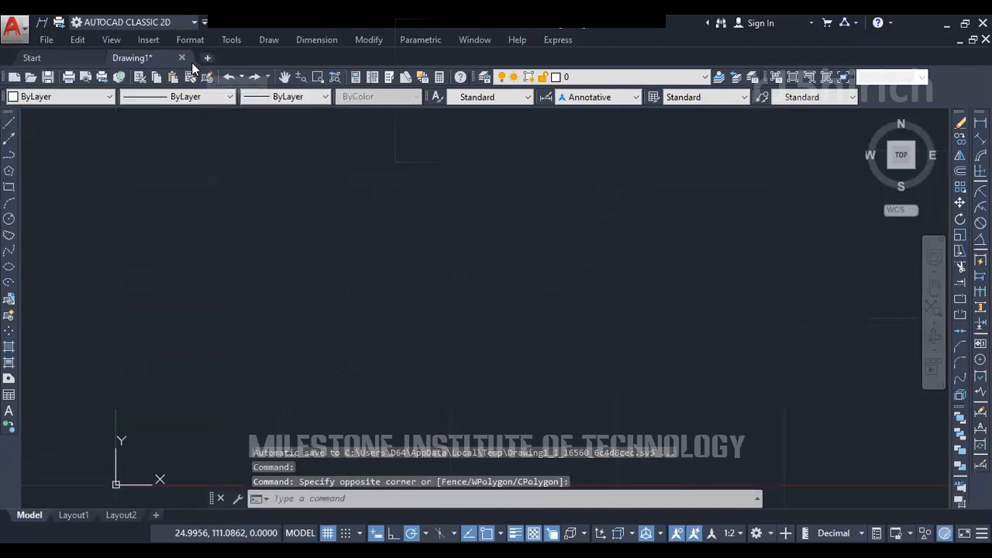
{"action": "mouse_move", "coordinate": [225, 58]}
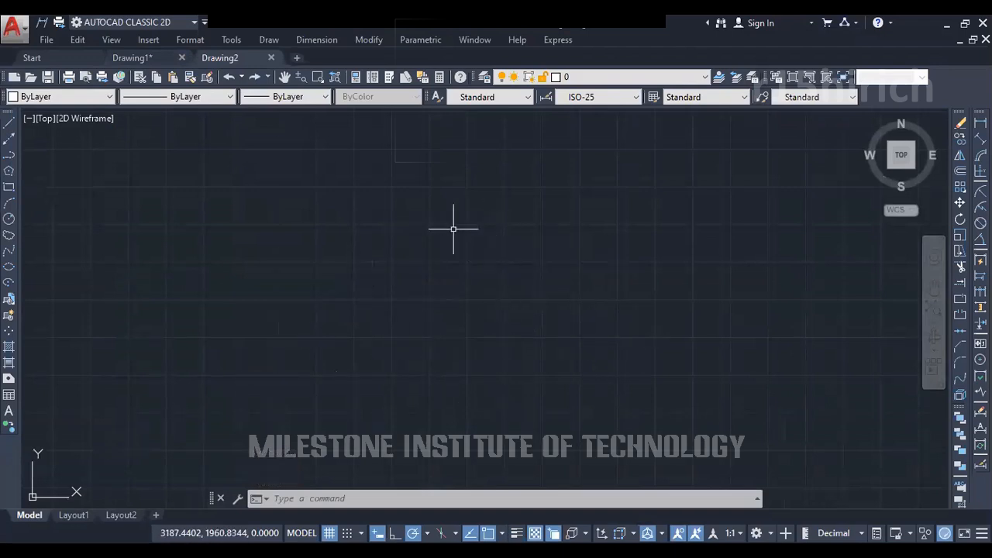
Bring up the template selection for a new drawing, view the available templates and cancel without choosing one
{"action": "left_click", "coordinate": [204, 24]}
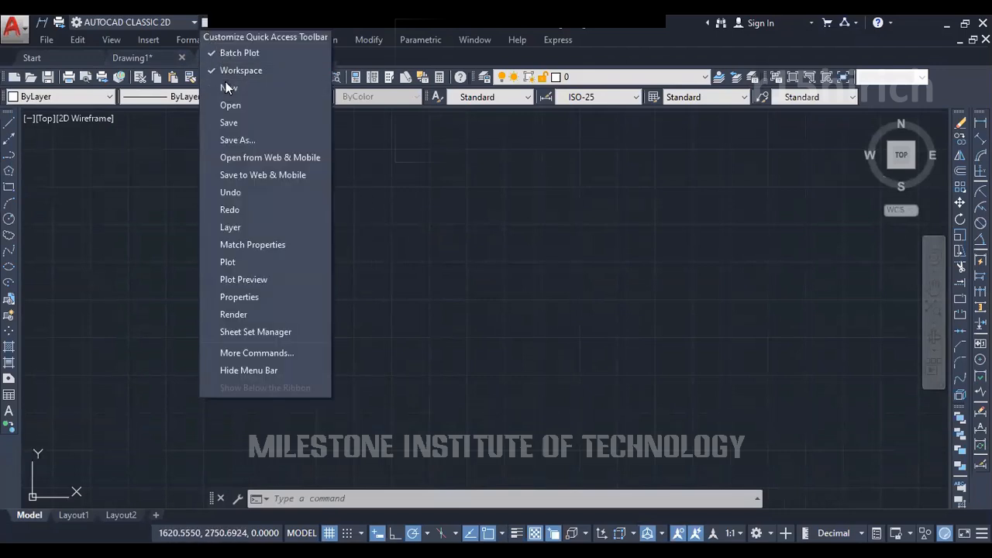
{"action": "key", "text": "Escape"}
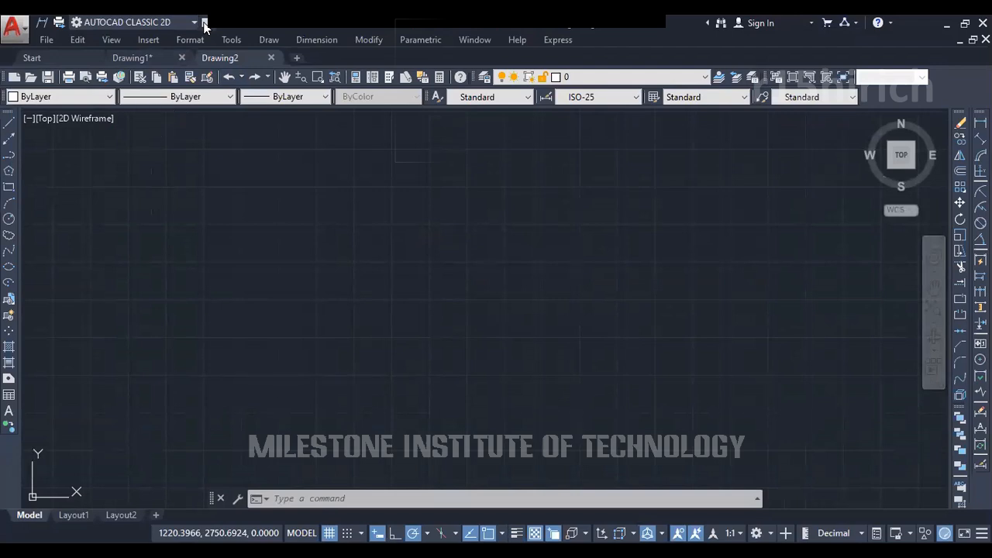
{"action": "key", "text": "ctrl+n"}
{"action": "left_click_drag", "start_coordinate": [277, 178], "coordinate": [340, 95]}
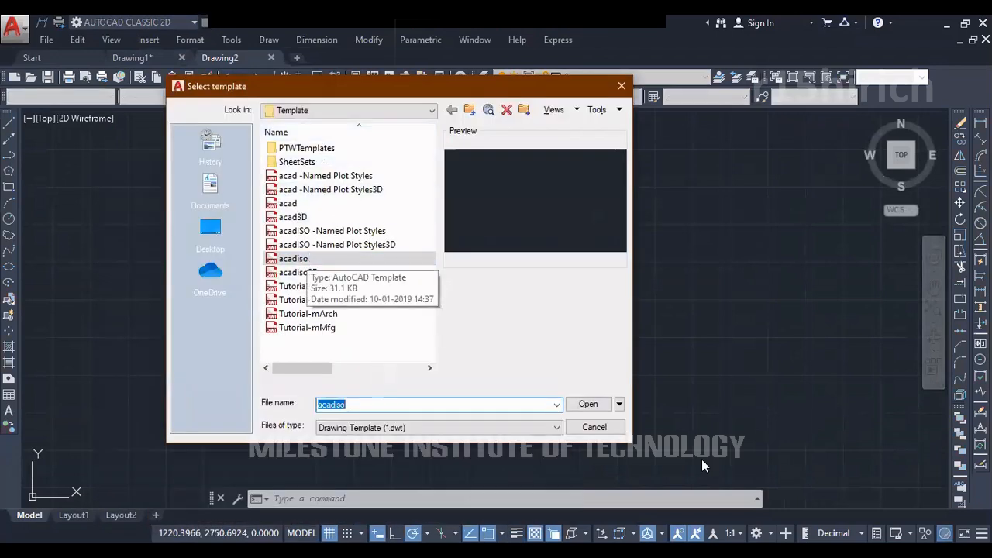
{"action": "left_click", "coordinate": [617, 431]}
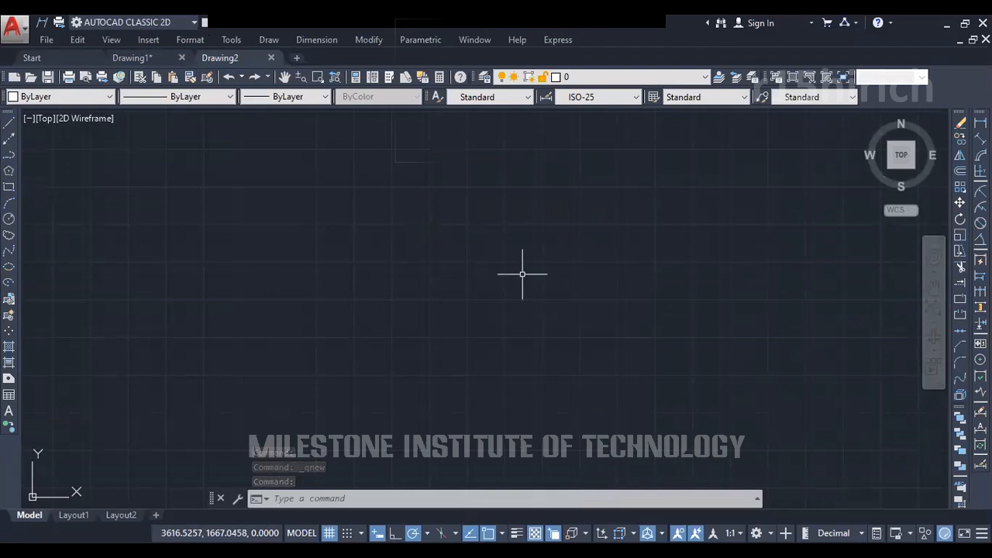
Set the Default Template File Name for QNEW in the Options Template Settings to acadiso and apply the change
{"action": "type", "text": "op"}
{"action": "key", "text": "Return"}
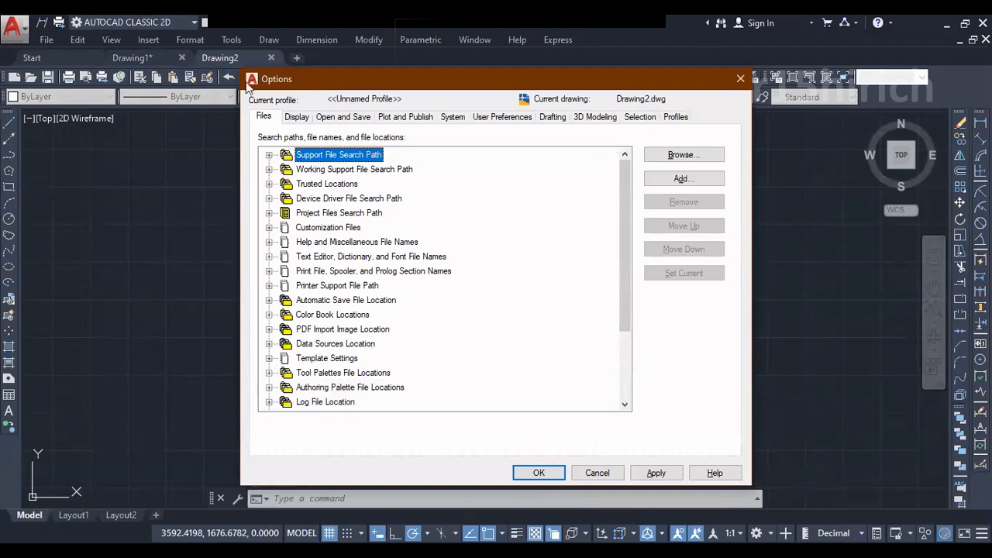
{"action": "left_click", "coordinate": [269, 358]}
{"action": "left_click", "coordinate": [290, 387]}
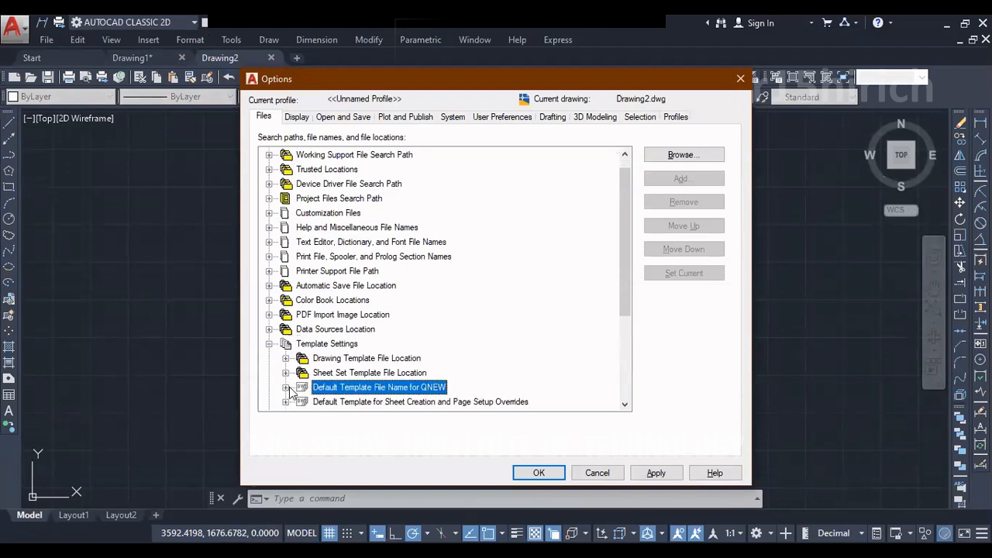
{"action": "left_click", "coordinate": [287, 388]}
{"action": "left_click", "coordinate": [339, 402]}
{"action": "scroll", "coordinate": [339, 401], "scroll_direction": "down", "scroll_amount": 1}
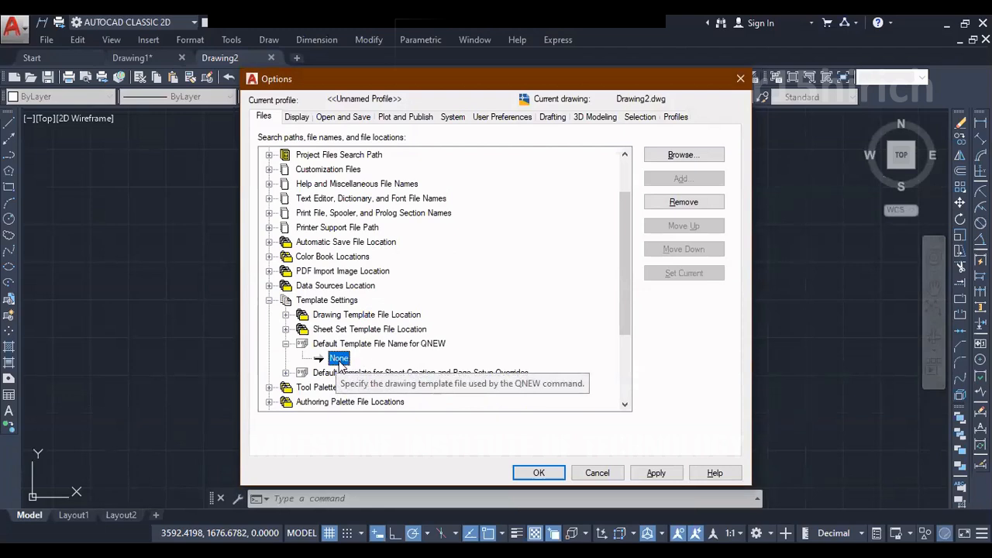
{"action": "left_click", "coordinate": [687, 156]}
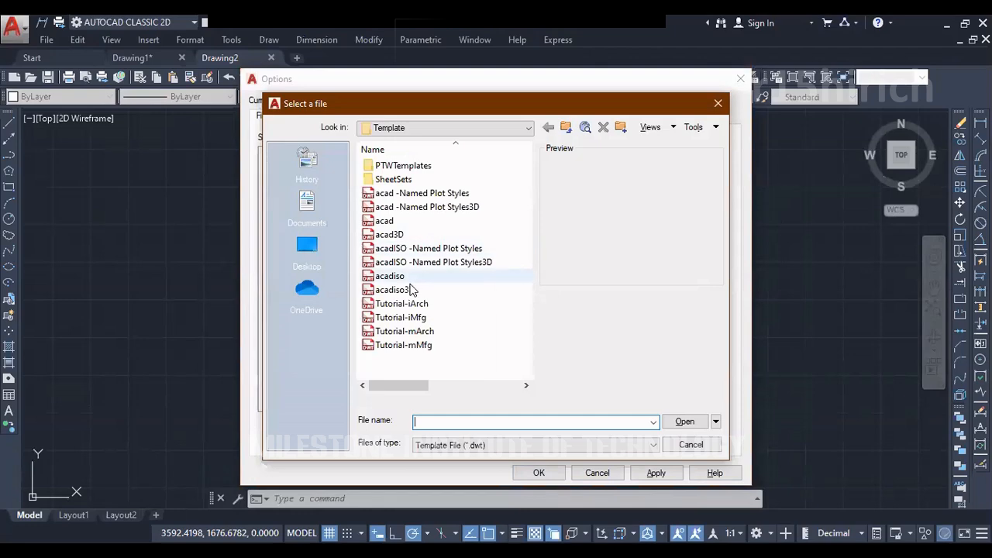
{"action": "left_click", "coordinate": [409, 281]}
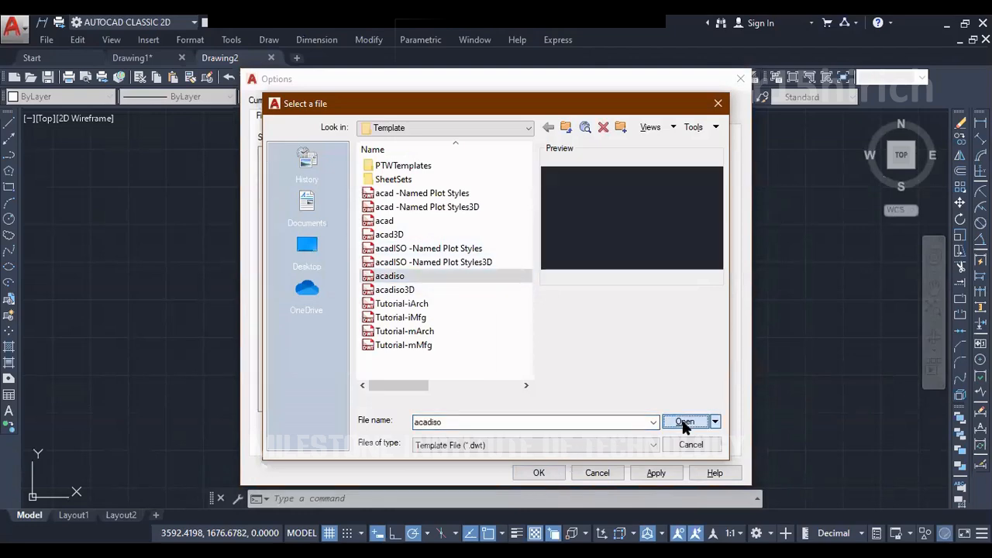
{"action": "left_click", "coordinate": [685, 422]}
{"action": "left_click", "coordinate": [653, 474]}
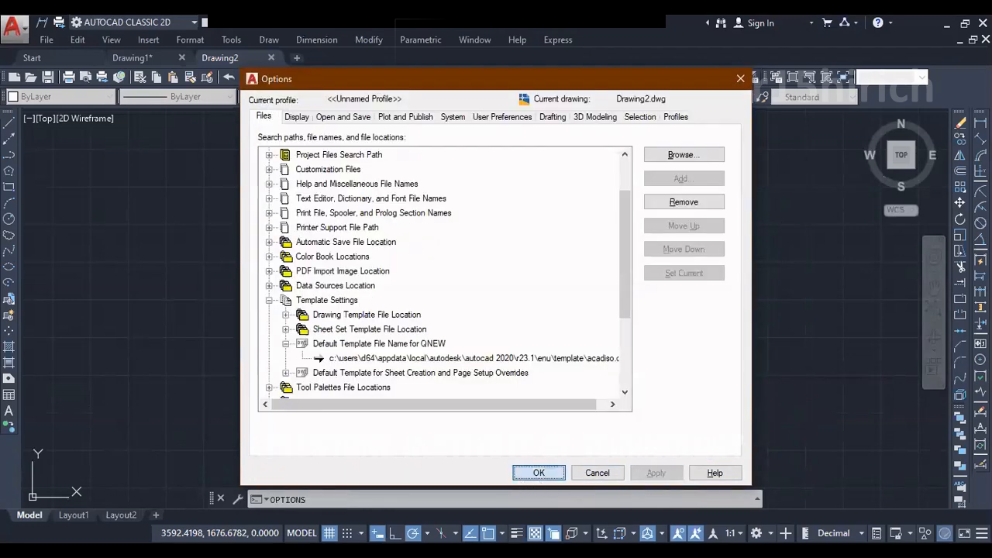
{"action": "left_click", "coordinate": [527, 474]}
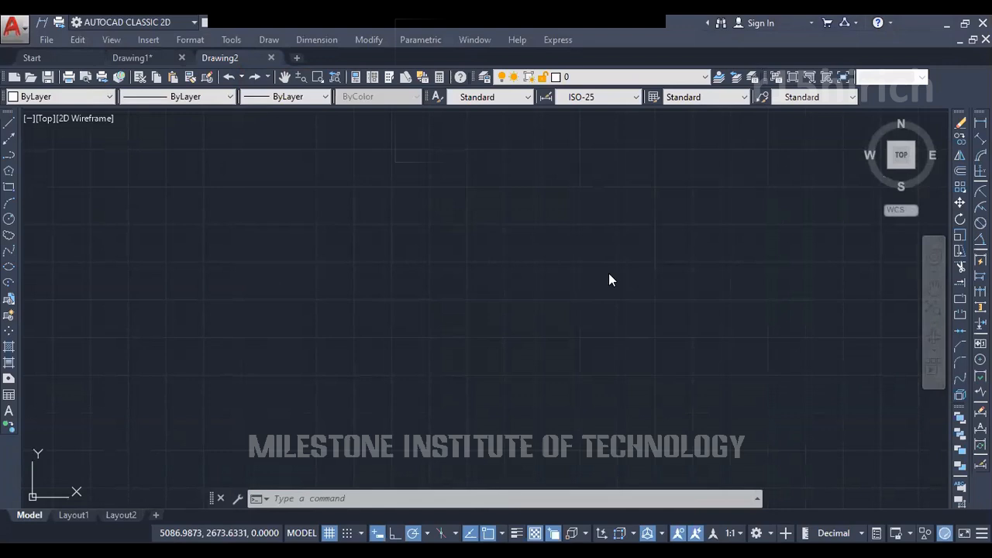
Create a new drawing with QNEW directly from the default template
{"action": "left_click", "coordinate": [444, 299]}
{"action": "left_click", "coordinate": [308, 241]}
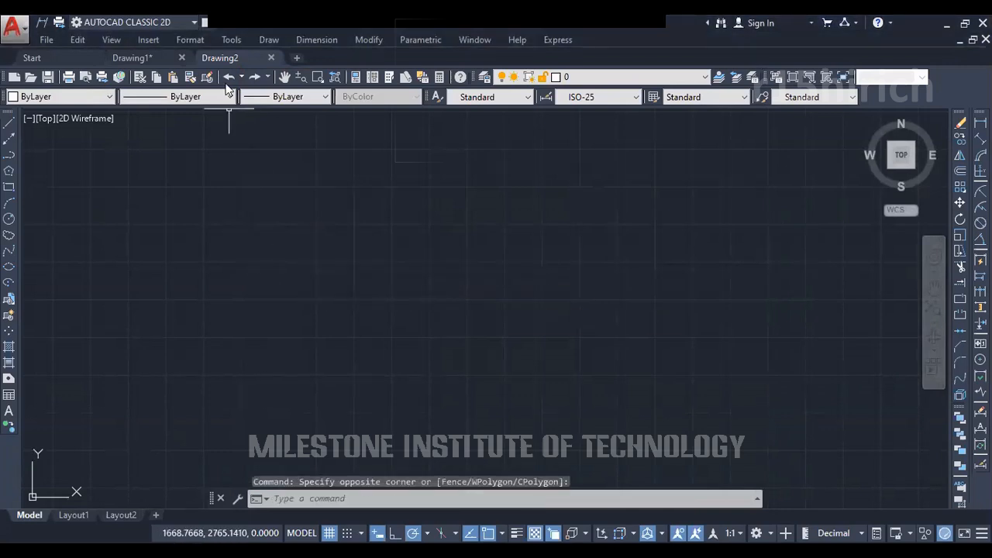
{"action": "left_click", "coordinate": [205, 22]}
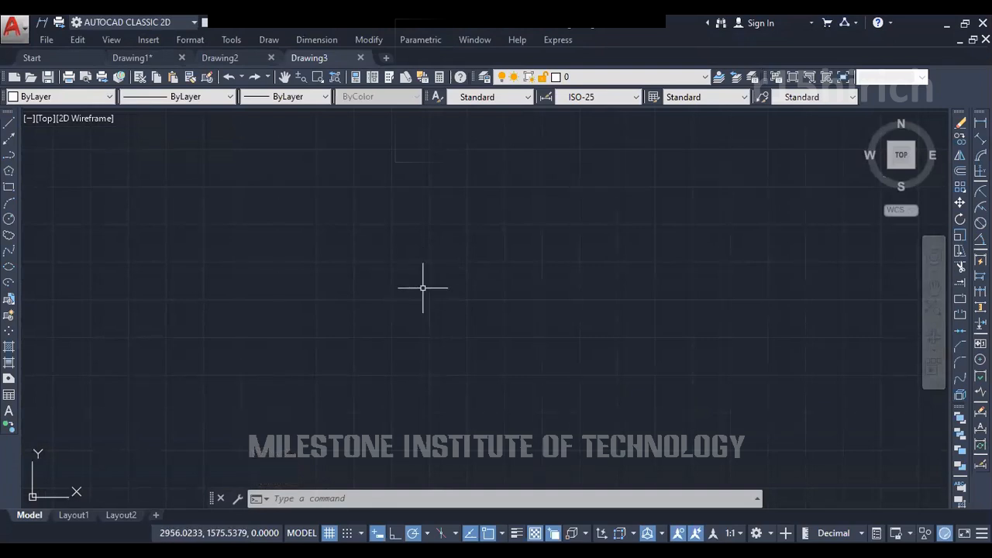
{"action": "type", "text": "OP"}
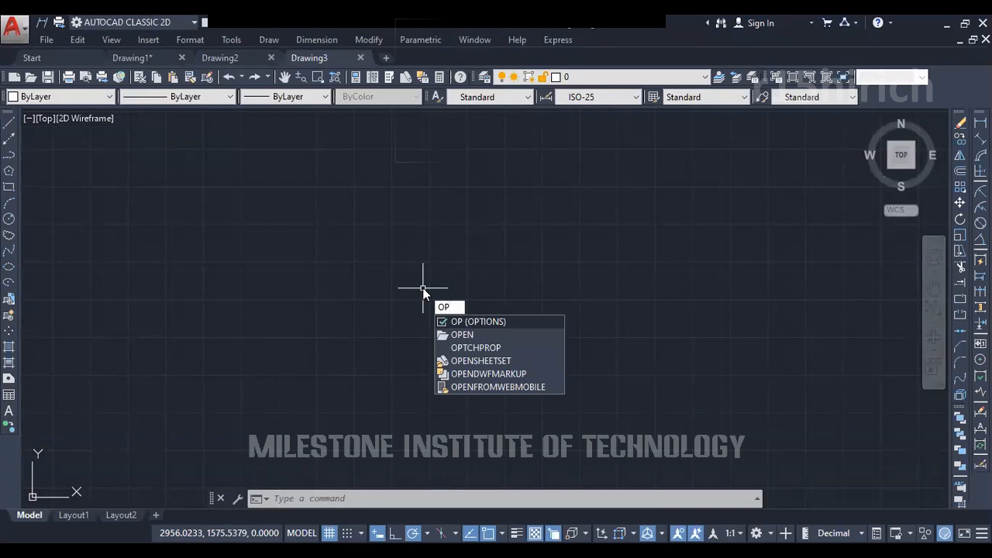
{"action": "key", "text": "Escape"}
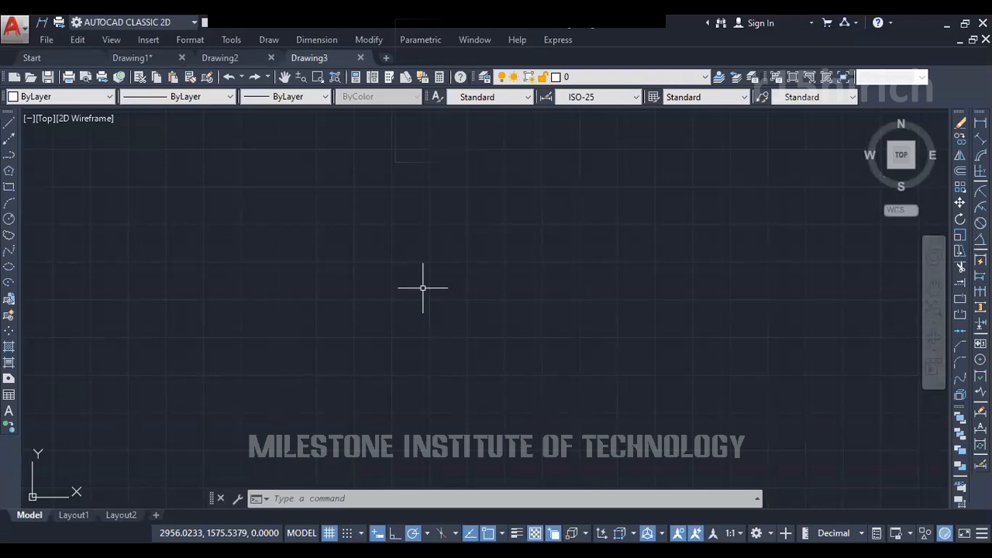
{"action": "left_click", "coordinate": [458, 268]}
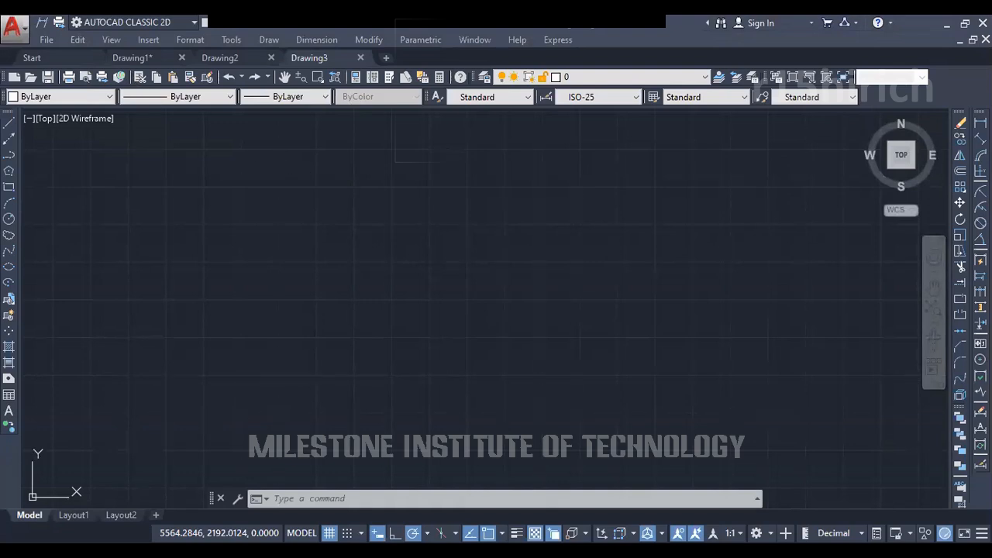
{"action": "left_click", "coordinate": [319, 373]}
Remove the template path from Default Template File Name for QNEW in the Options Template Settings and apply the change
{"action": "type", "text": "OP"}
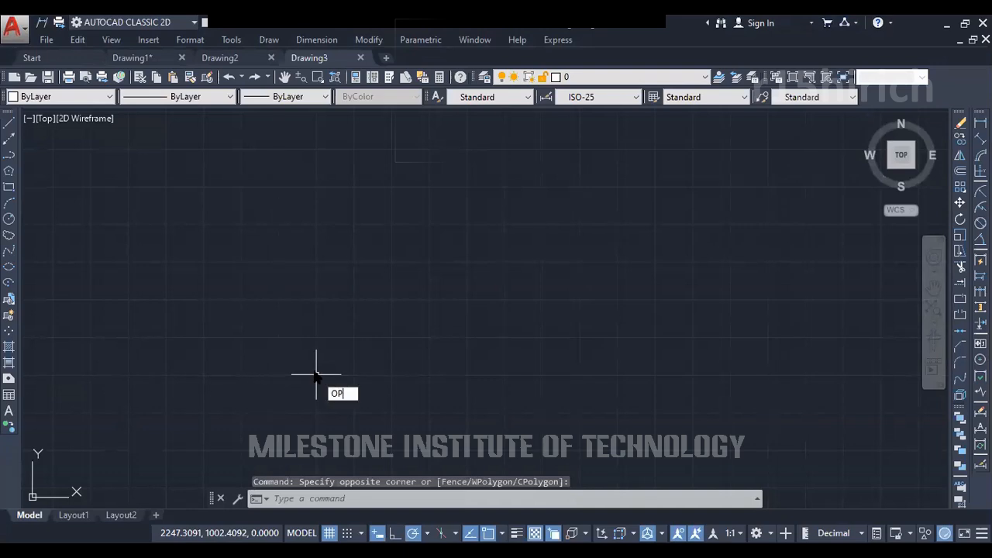
{"action": "key", "text": "Return"}
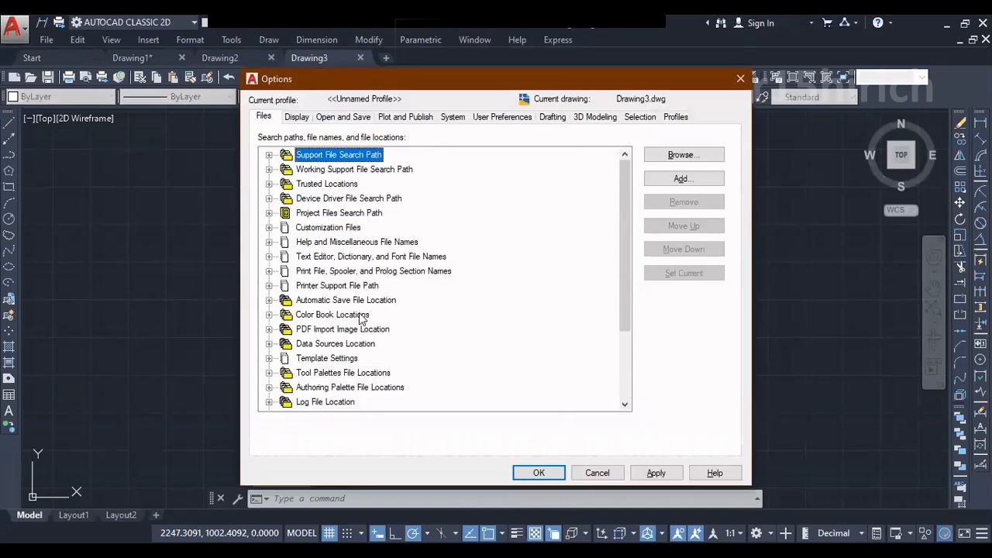
{"action": "double_click", "coordinate": [312, 359]}
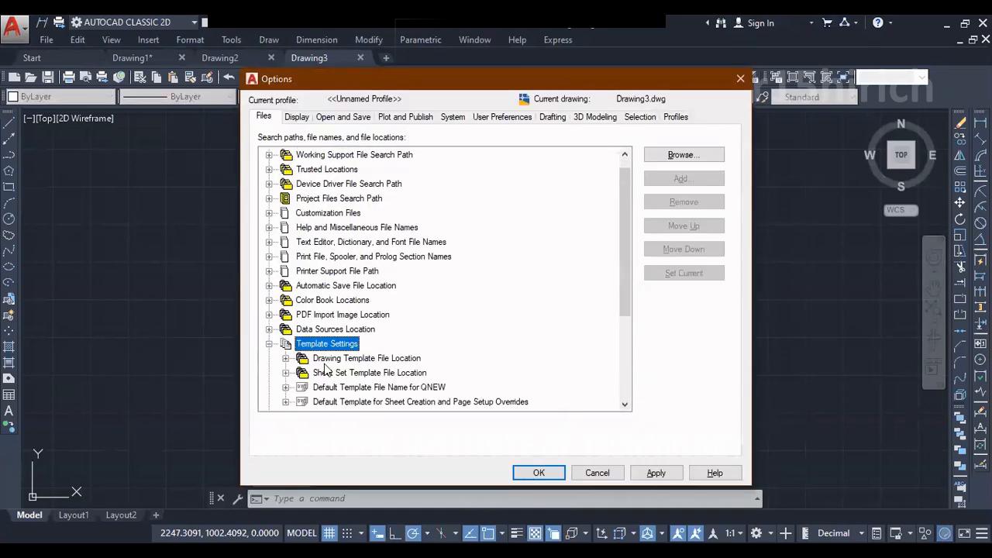
{"action": "scroll", "coordinate": [332, 394], "scroll_direction": "down", "scroll_amount": 1}
{"action": "left_click", "coordinate": [333, 344]}
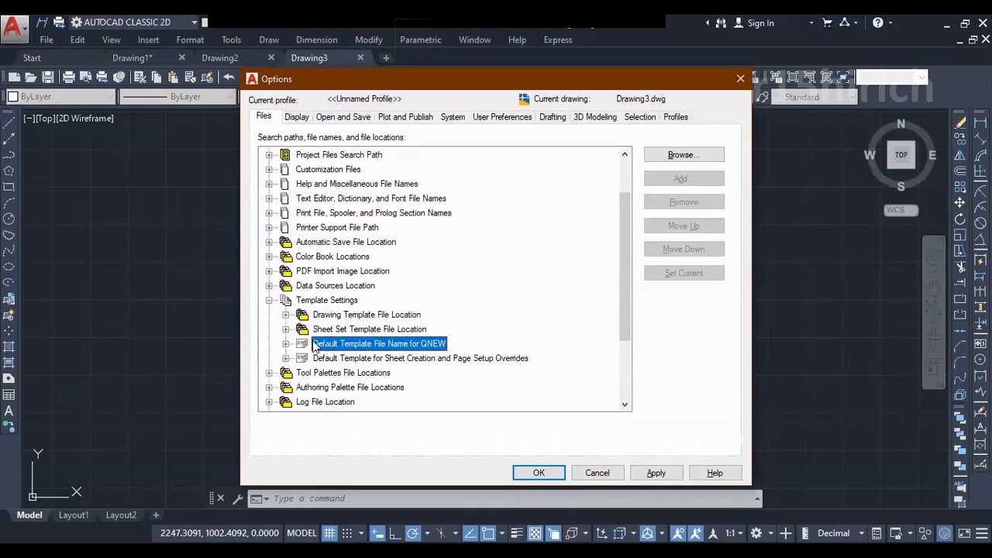
{"action": "left_click", "coordinate": [286, 344]}
{"action": "left_click", "coordinate": [369, 358]}
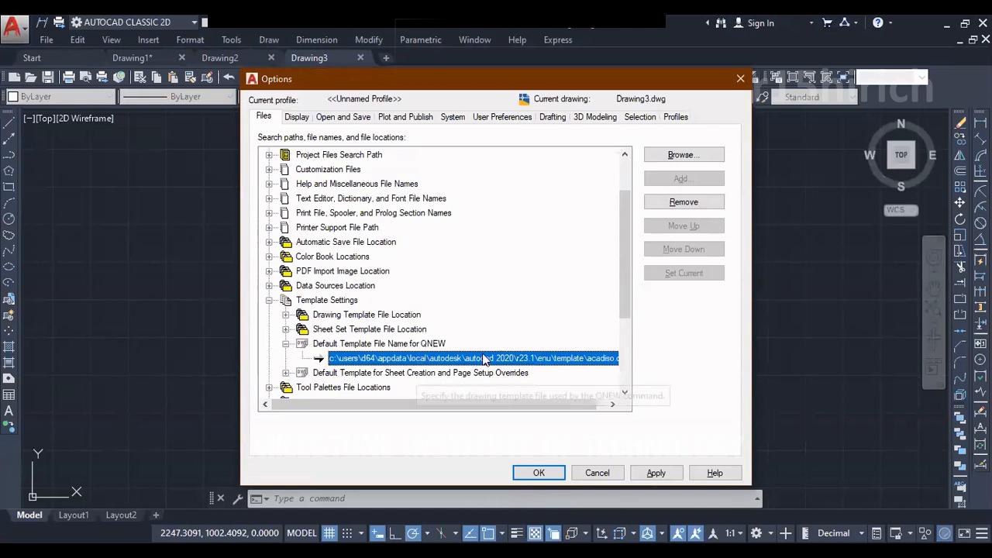
{"action": "left_click", "coordinate": [683, 203]}
{"action": "left_click", "coordinate": [375, 358]}
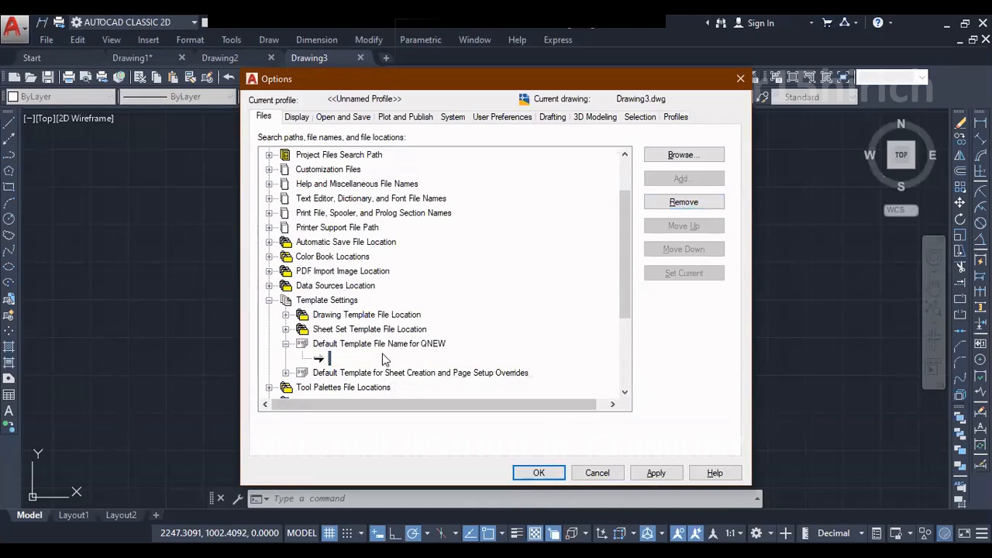
{"action": "left_click", "coordinate": [650, 470]}
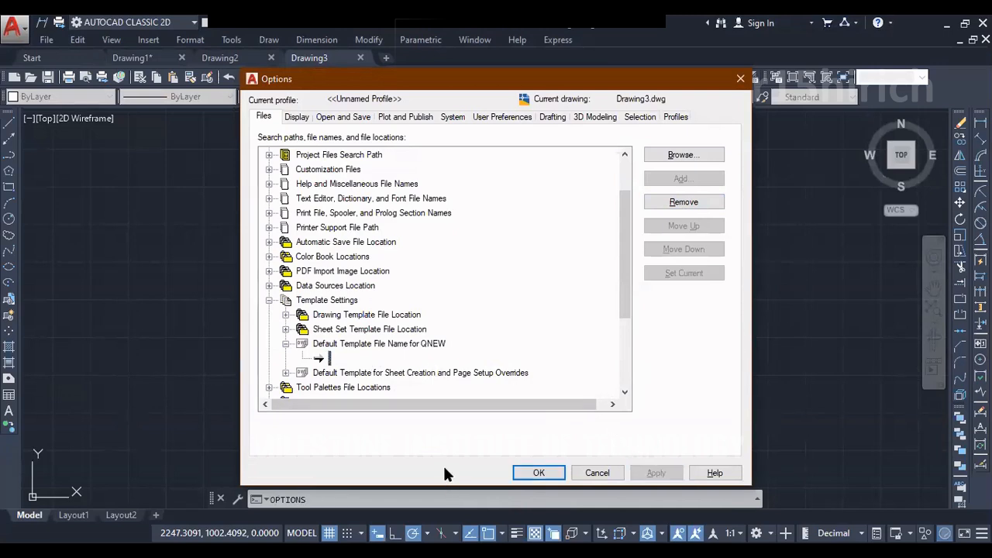
{"action": "left_click", "coordinate": [552, 474]}
{"action": "double_click", "coordinate": [622, 197]}
{"action": "scroll", "coordinate": [466, 319], "scroll_direction": "down", "scroll_amount": 2}
{"action": "middle_click_drag", "start_coordinate": [507, 311], "coordinate": [529, 380]}
{"action": "scroll", "coordinate": [549, 294], "scroll_direction": "down", "scroll_amount": 2}
{"action": "middle_click_drag", "start_coordinate": [547, 310], "coordinate": [371, 311]}
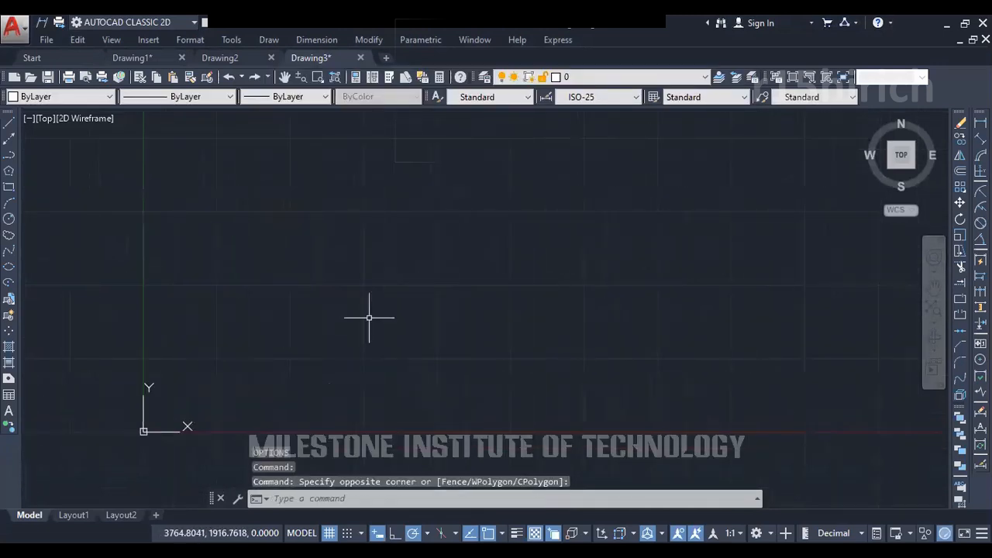
Start another new drawing to check whether QNEW asks for a template, and cancel the template selection
{"action": "type", "text": "OP"}
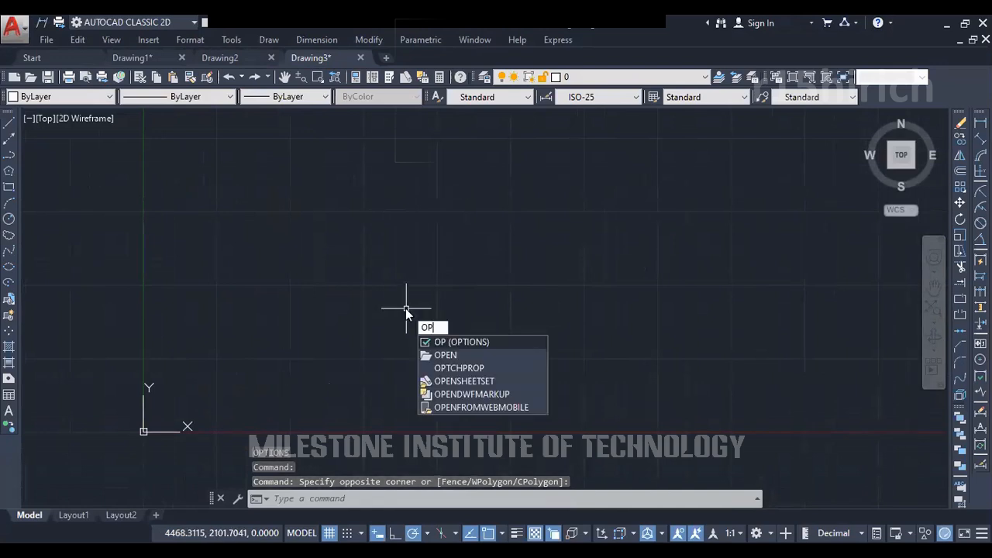
{"action": "key", "text": "Escape"}
{"action": "key", "text": "Escape"}
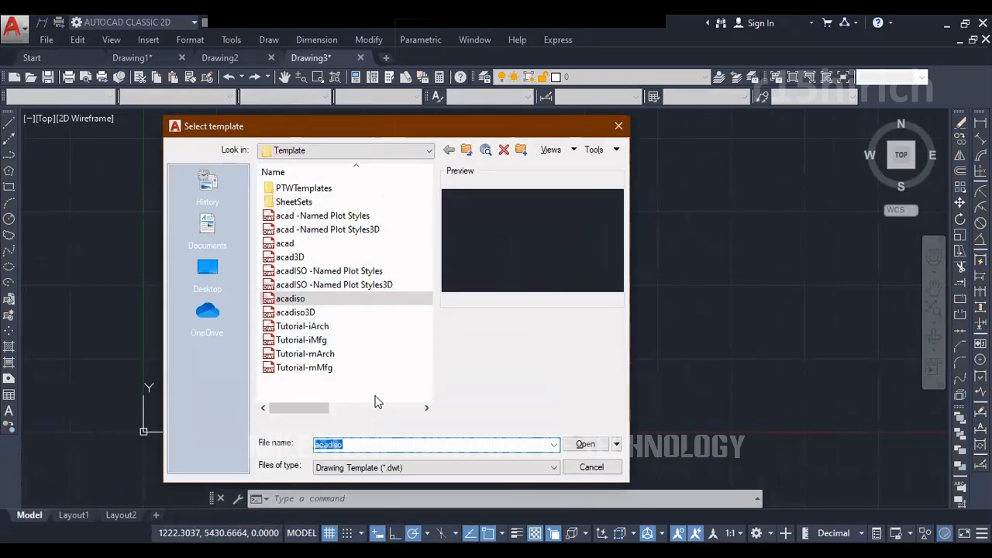
{"action": "key", "text": "Escape"}
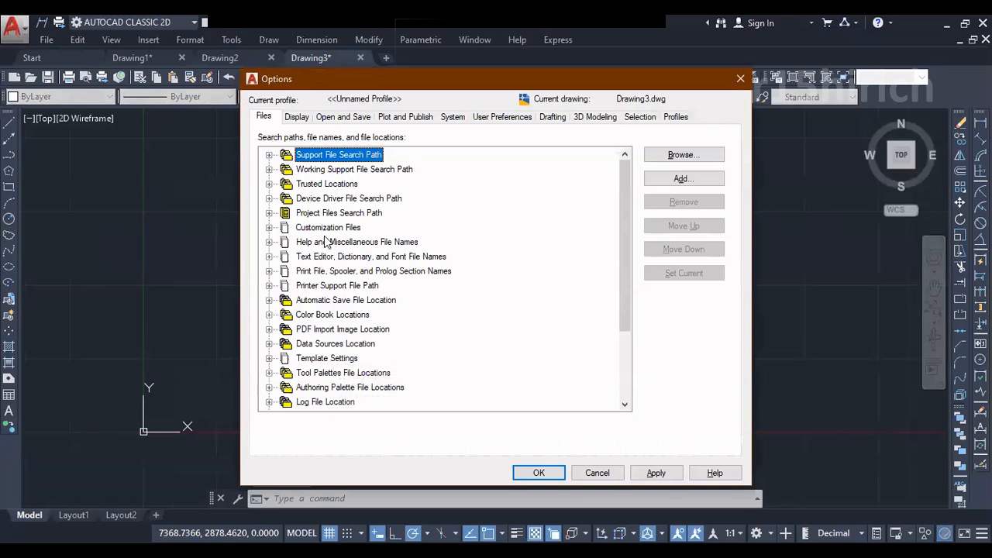
Turn off Display File Tabs in the display settings of the Options dialog and apply the change
{"action": "left_click", "coordinate": [300, 117]}
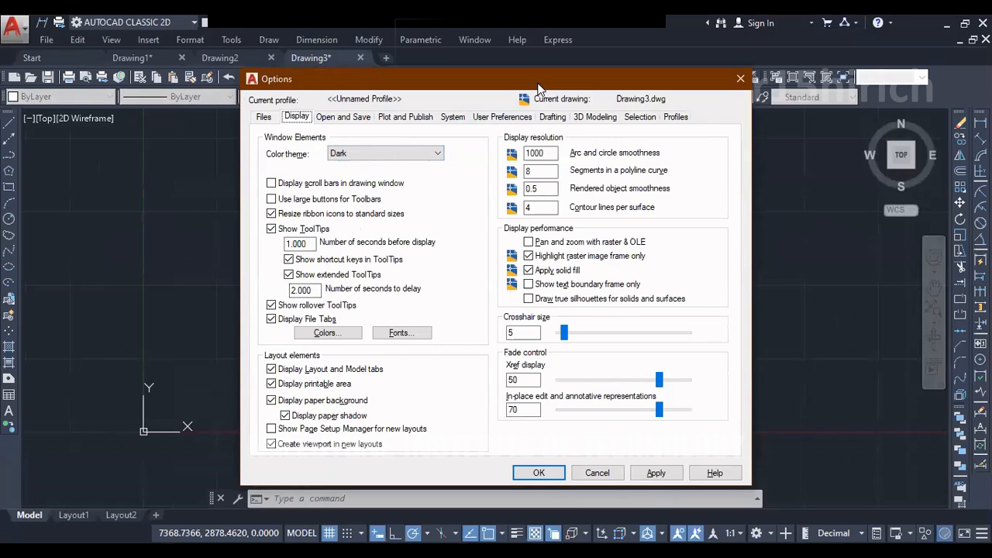
{"action": "left_click_drag", "start_coordinate": [541, 89], "coordinate": [575, 180]}
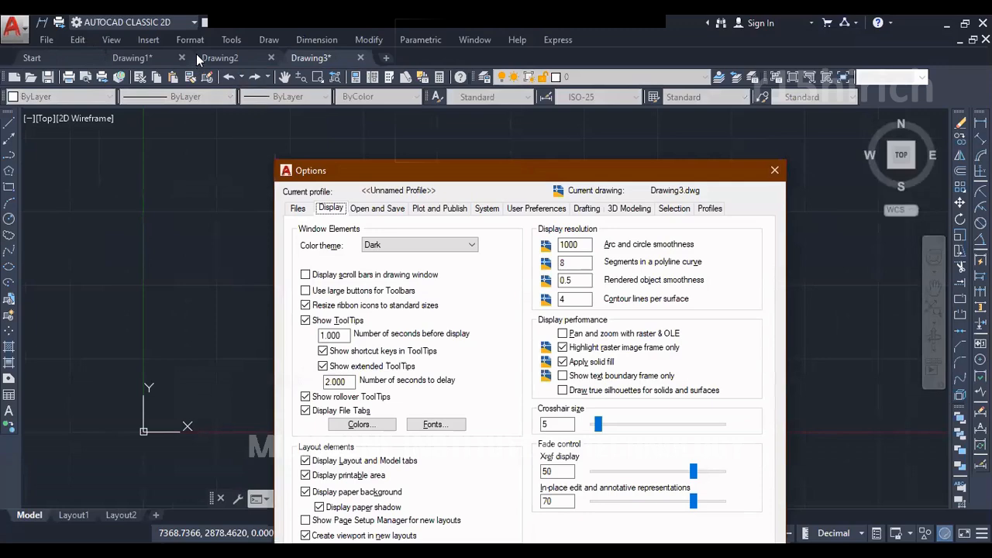
{"action": "left_click", "coordinate": [305, 411]}
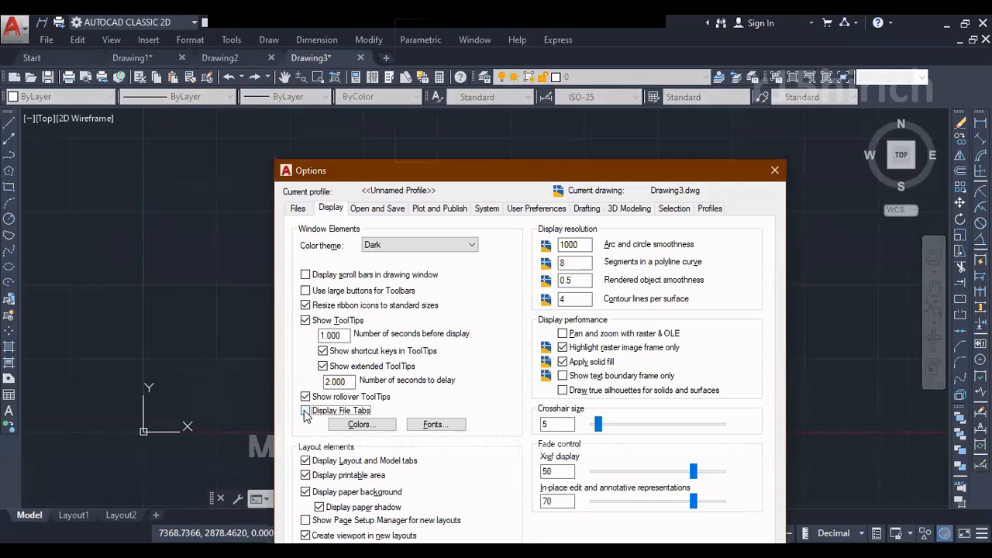
{"action": "left_click_drag", "start_coordinate": [698, 171], "coordinate": [703, 121]}
{"action": "left_click", "coordinate": [695, 514]}
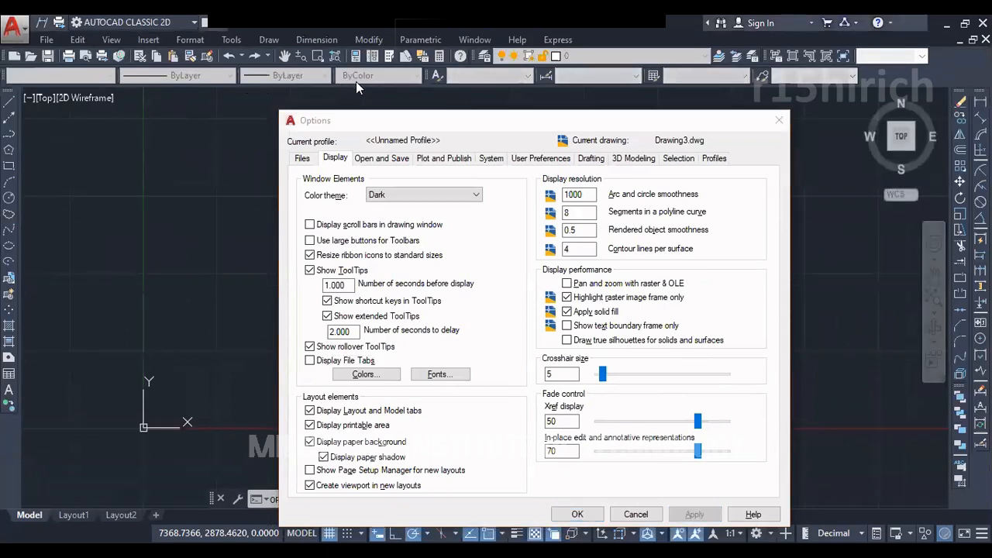
{"action": "left_click", "coordinate": [577, 514]}
View the list of open drawings, switch to Drawing2.dwg and return to Drawing3.dwg
{"action": "left_click", "coordinate": [475, 39]}
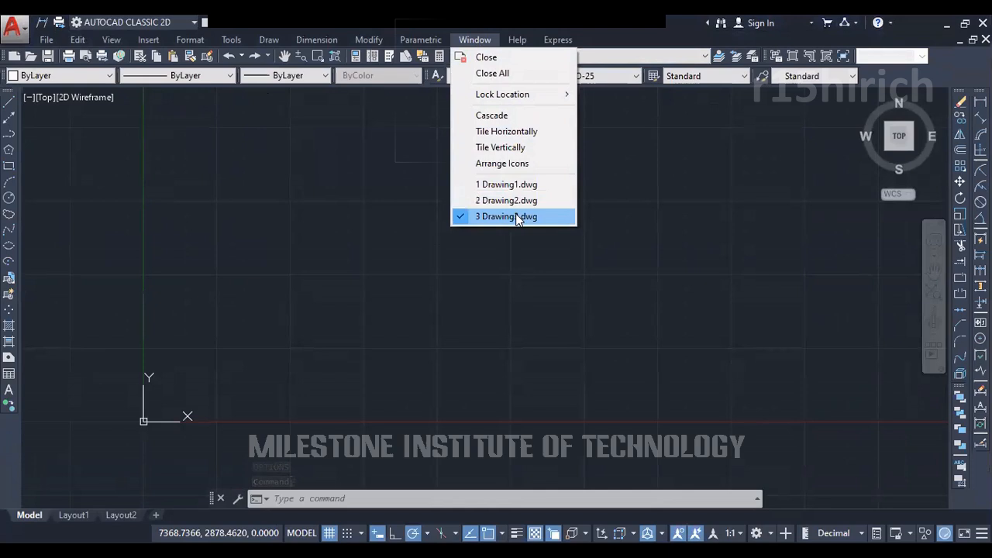
{"action": "left_click", "coordinate": [492, 257]}
{"action": "left_click", "coordinate": [424, 280]}
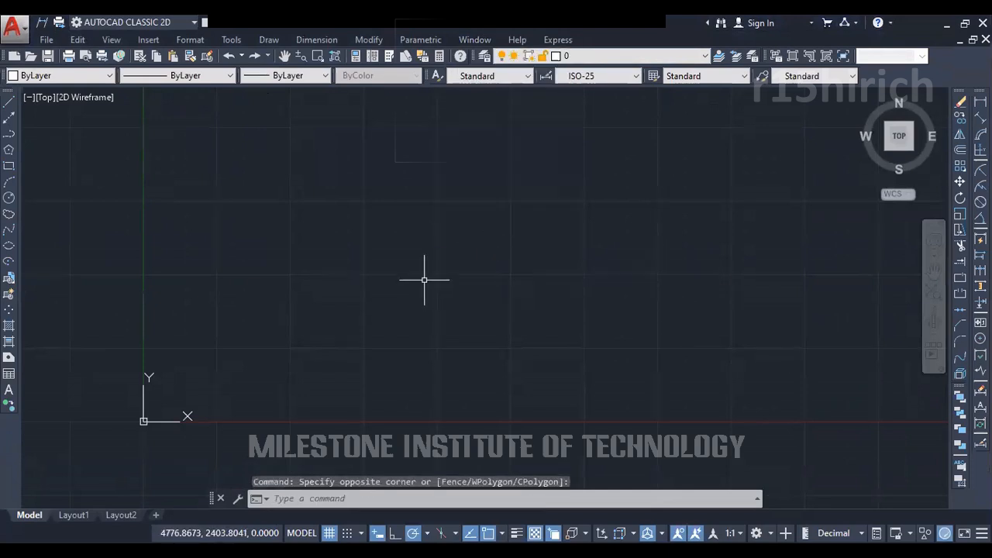
{"action": "left_click", "coordinate": [474, 40]}
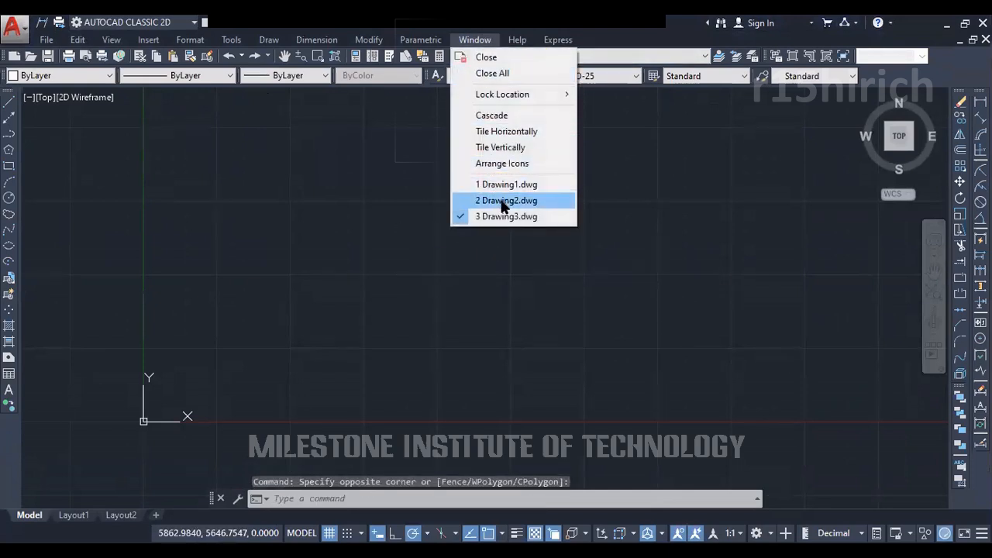
{"action": "left_click", "coordinate": [504, 201]}
{"action": "left_click", "coordinate": [475, 40]}
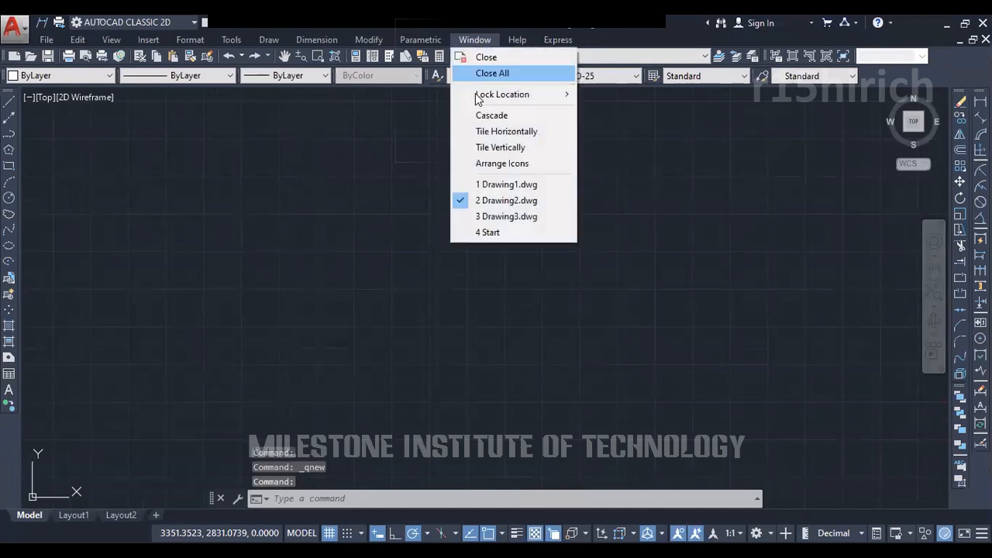
{"action": "left_click", "coordinate": [504, 216]}
{"action": "left_click", "coordinate": [465, 238]}
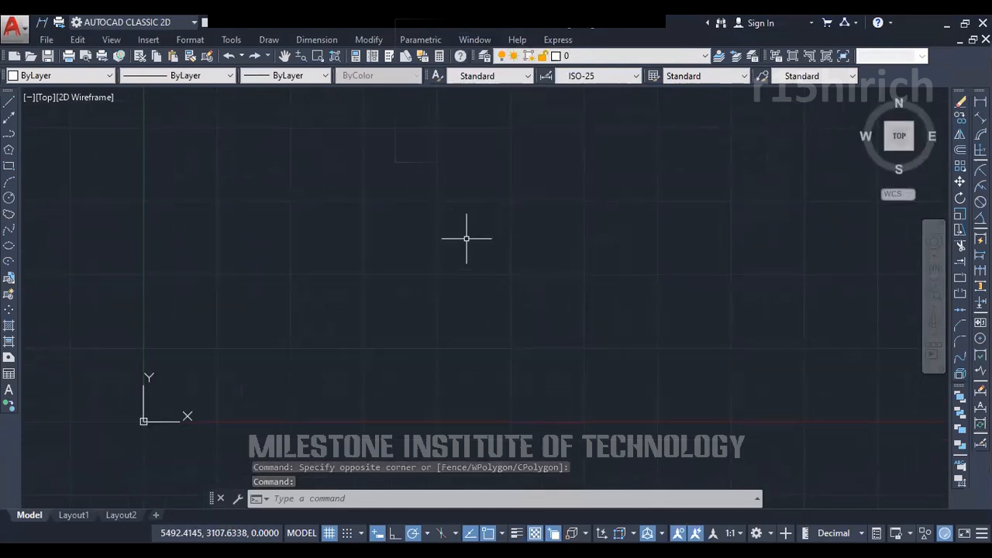
Cycle repeatedly through all open drawings without using the list of open windows
{"action": "key", "text": "ctrl+Tab"}
{"action": "key", "text": "ctrl+Tab"}
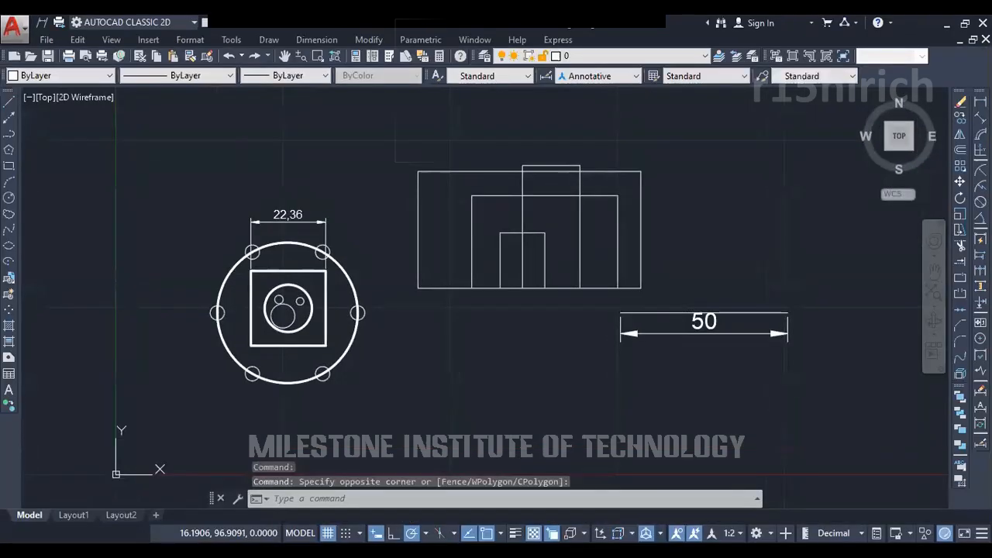
{"action": "key", "text": "ctrl+Tab"}
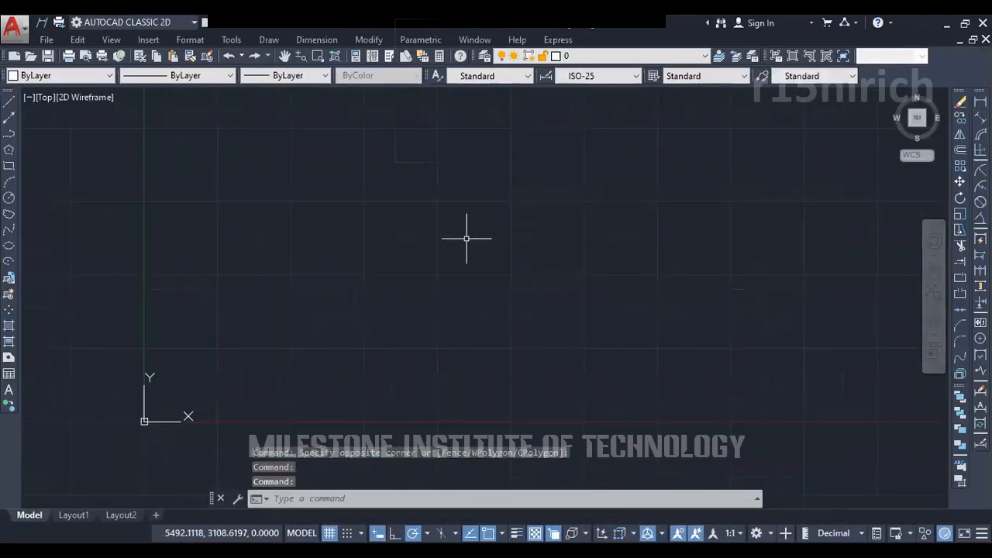
{"action": "key", "text": "ctrl+Tab"}
{"action": "key", "text": "ctrl+Tab"}
{"action": "key", "text": "ctrl+Tab"}
{"action": "key", "text": "ctrl+Tab"}
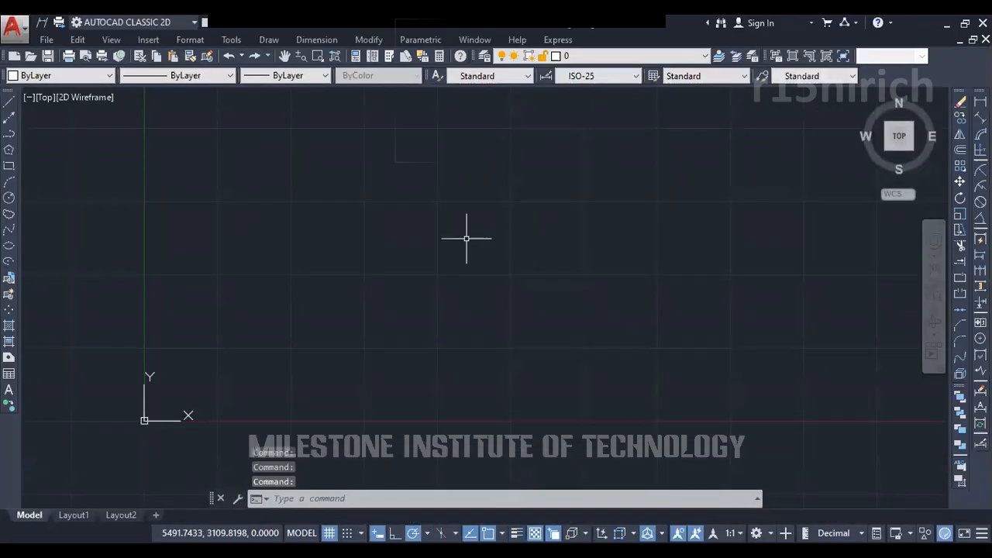
Cycle from the current drawing past the Start page and the empty drawings to Drawing1.dwg
{"action": "key", "text": "ctrl+Tab"}
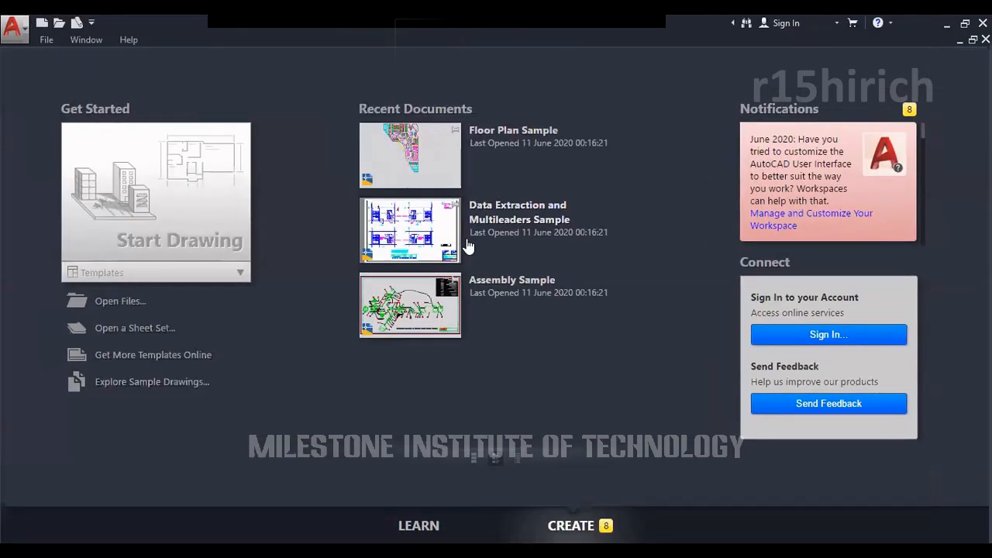
{"action": "key", "text": "ctrl+Tab"}
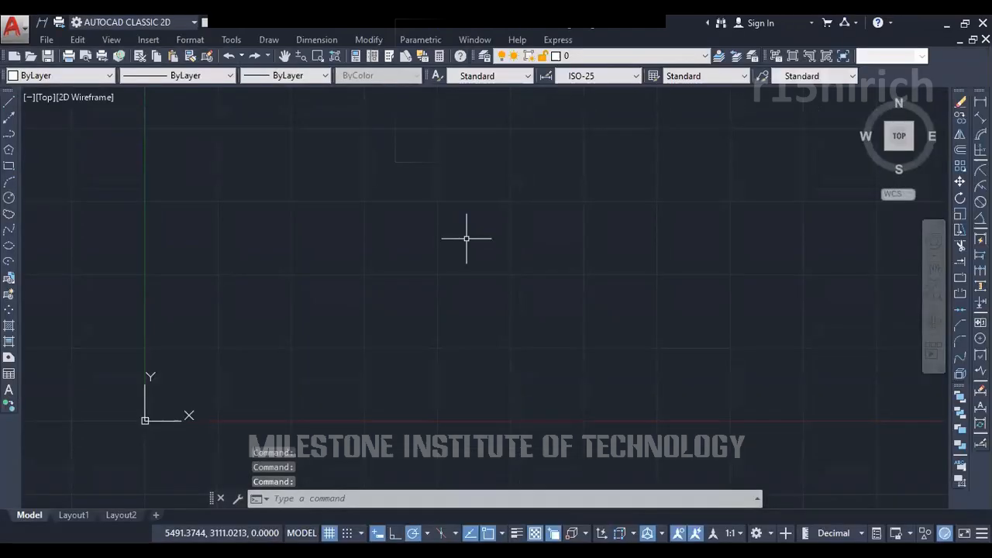
{"action": "key", "text": "ctrl+Tab"}
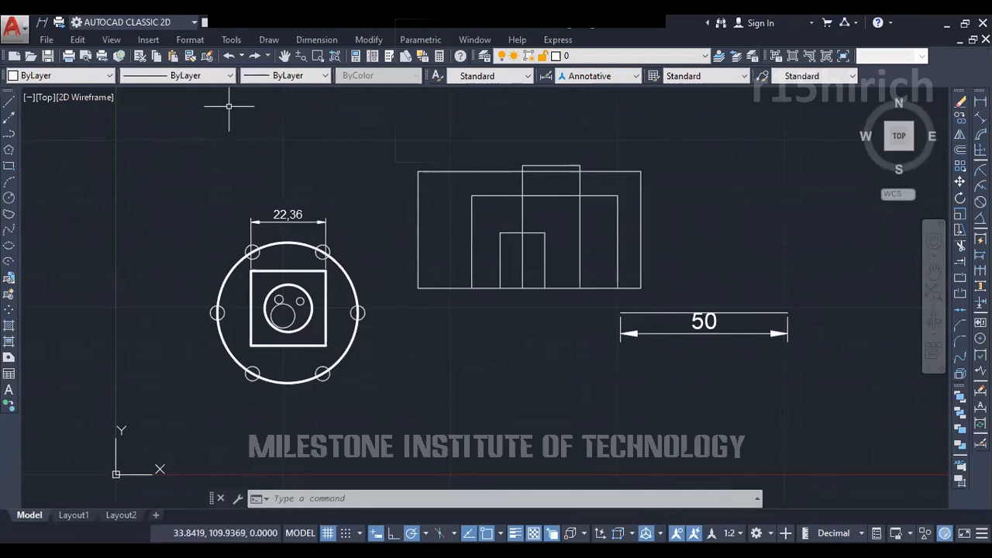
Turn on Display File Tabs in the display settings of the Options dialog and apply the change
{"action": "left_click", "coordinate": [361, 177]}
{"action": "left_click", "coordinate": [275, 132]}
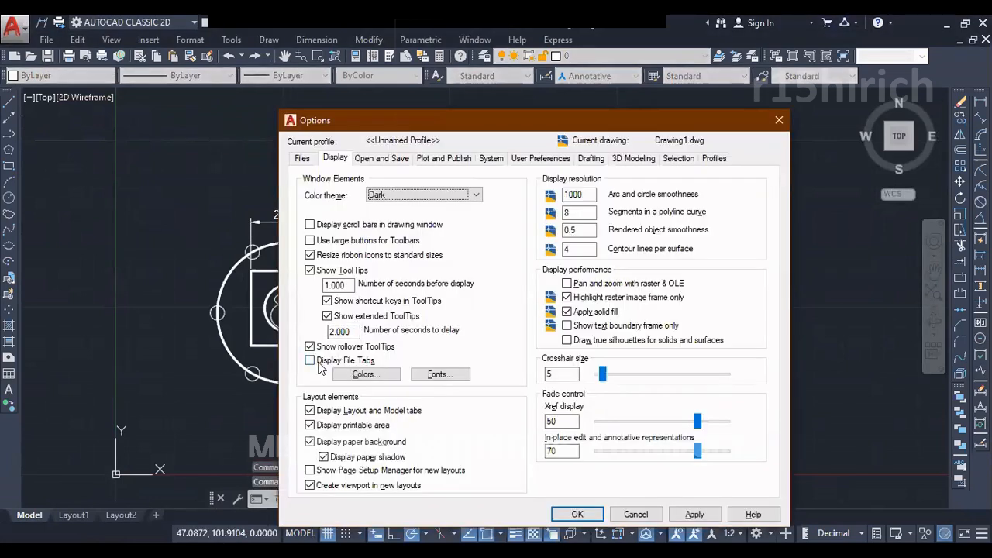
{"action": "left_click", "coordinate": [310, 361]}
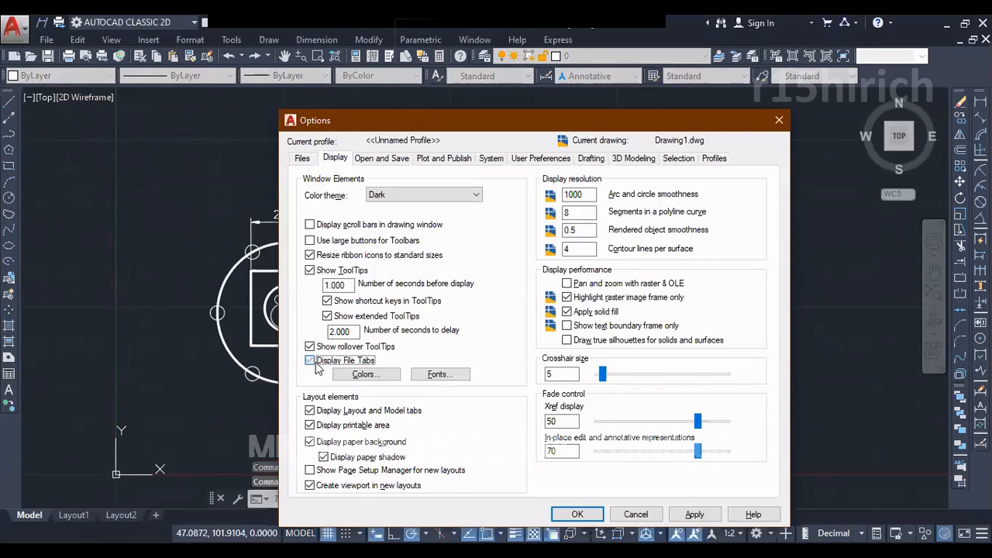
{"action": "left_click_drag", "start_coordinate": [456, 127], "coordinate": [442, 52]}
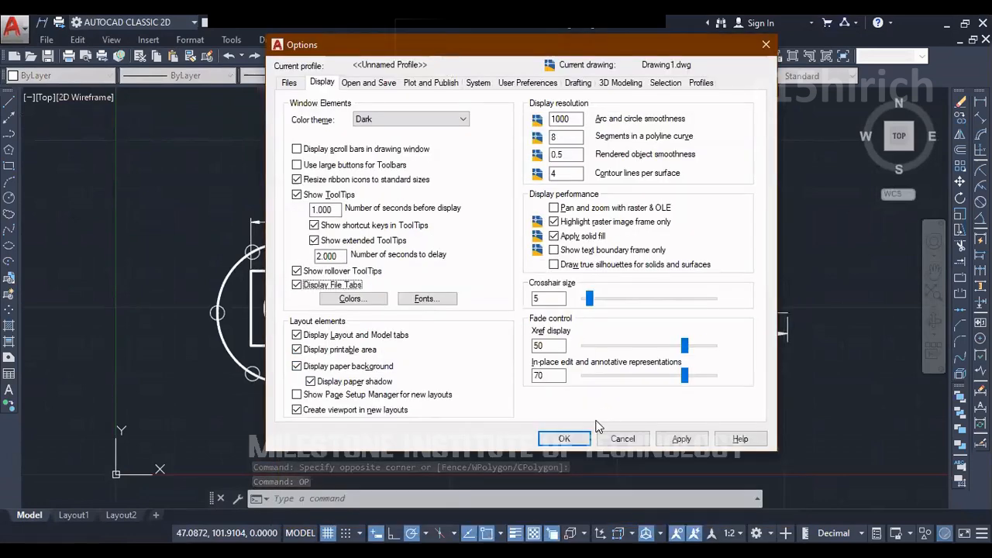
{"action": "left_click", "coordinate": [680, 439]}
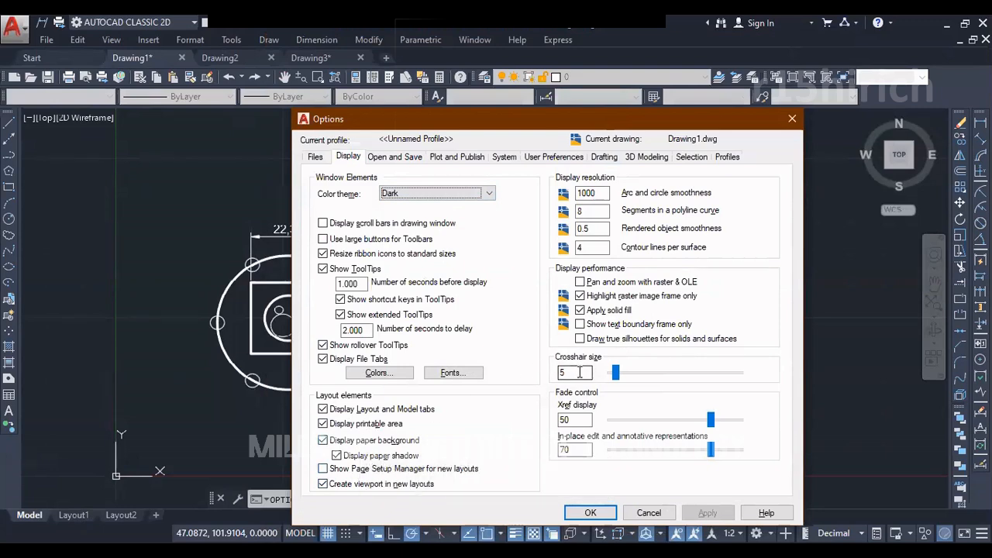
{"action": "left_click", "coordinate": [590, 513]}
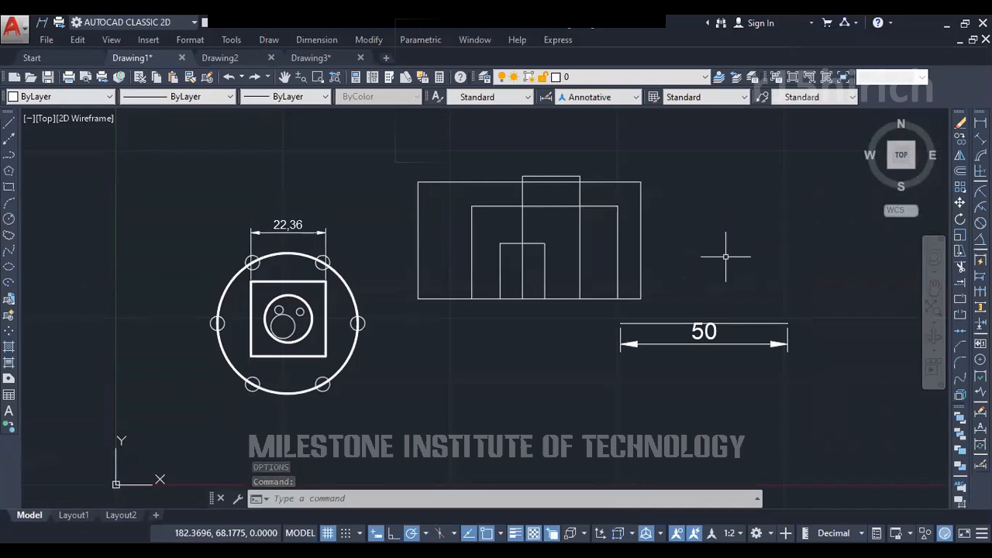
Set the crosshair size to 100 in the display options, apply it and return to the drawing
{"action": "left_click", "coordinate": [720, 270]}
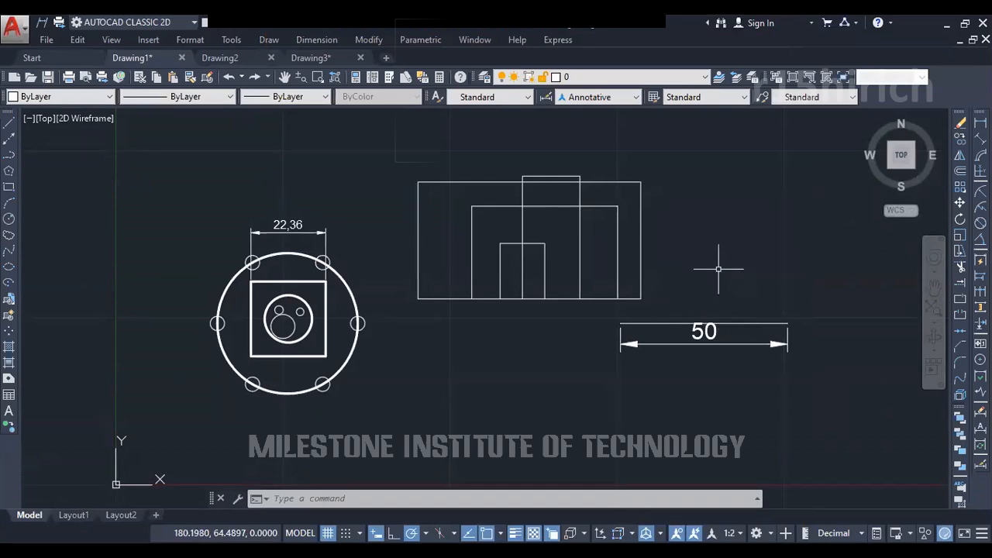
{"action": "key", "text": "Return"}
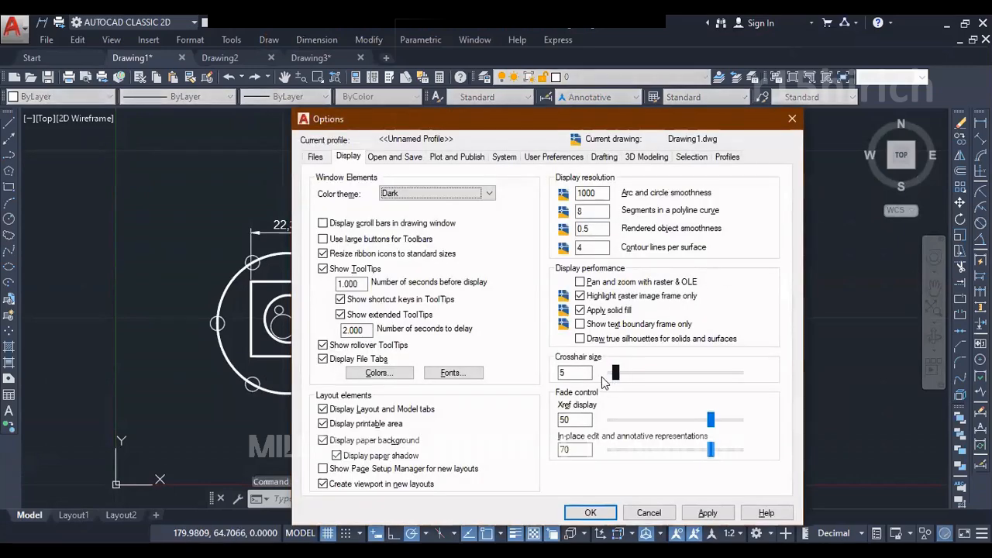
{"action": "left_click_drag", "start_coordinate": [578, 372], "coordinate": [488, 376]}
{"action": "type", "text": "100"}
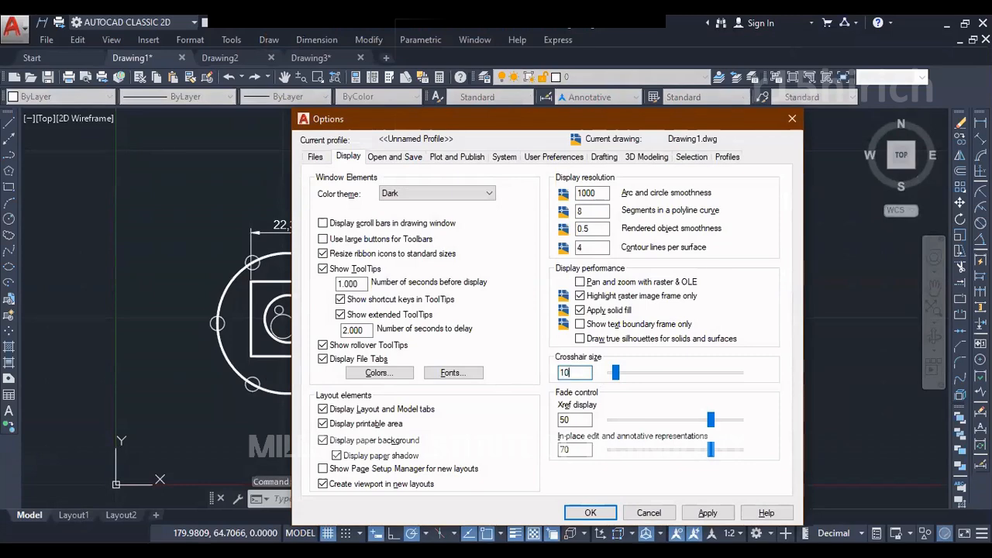
{"action": "left_click", "coordinate": [708, 514]}
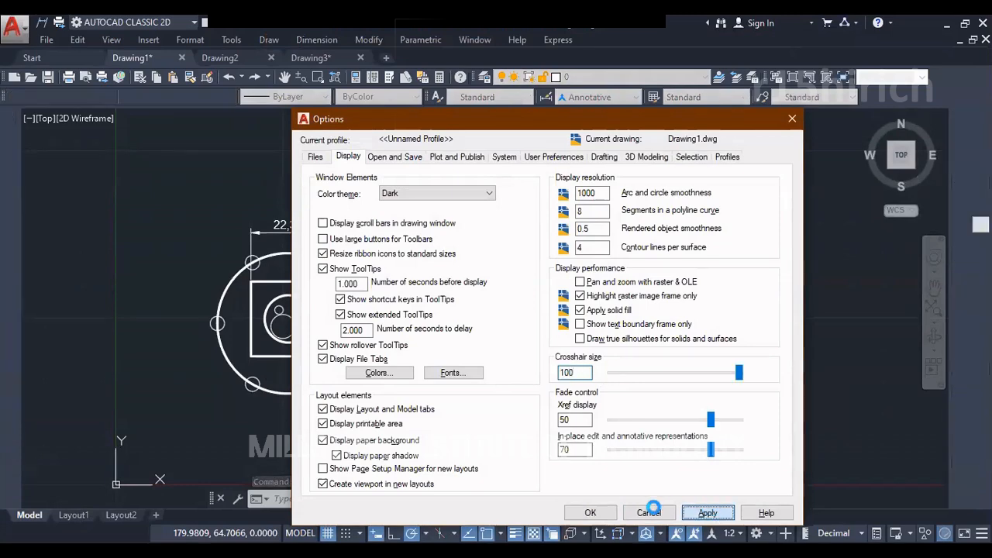
{"action": "left_click", "coordinate": [590, 513]}
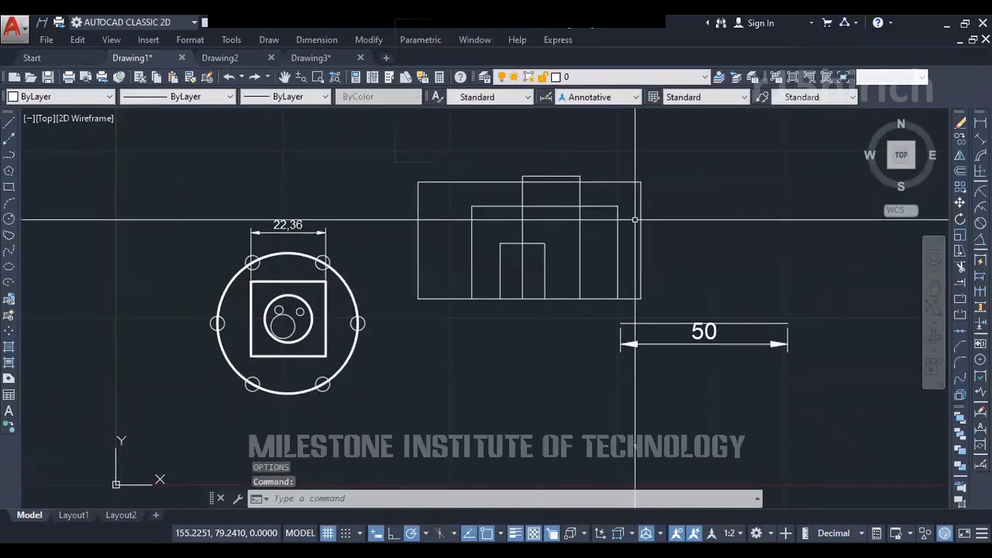
Set the crosshair size to 5 in the display options and apply it
{"action": "right_click", "coordinate": [485, 324]}
{"action": "left_click", "coordinate": [542, 319]}
{"action": "left_click_drag", "start_coordinate": [587, 372], "coordinate": [515, 382]}
{"action": "type", "text": "5"}
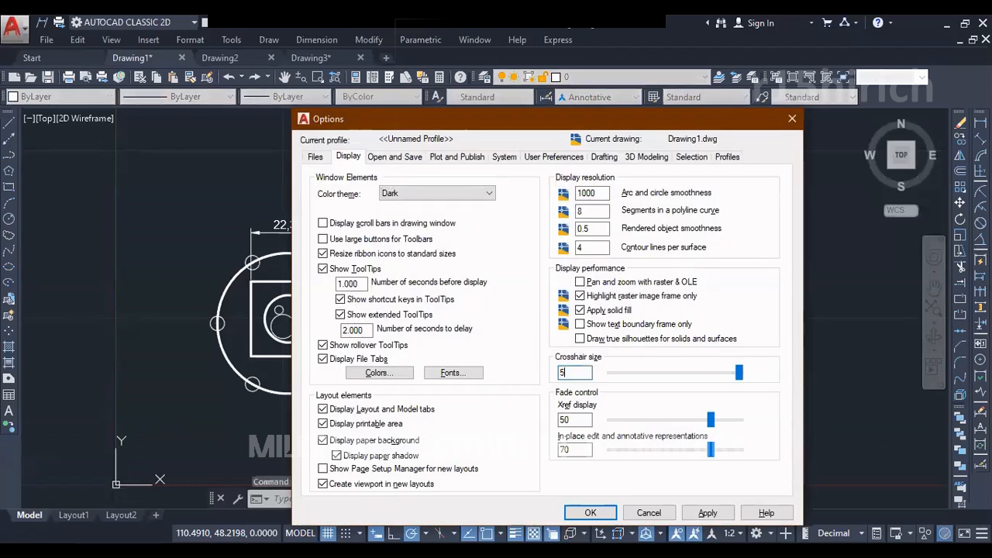
{"action": "left_click", "coordinate": [708, 512]}
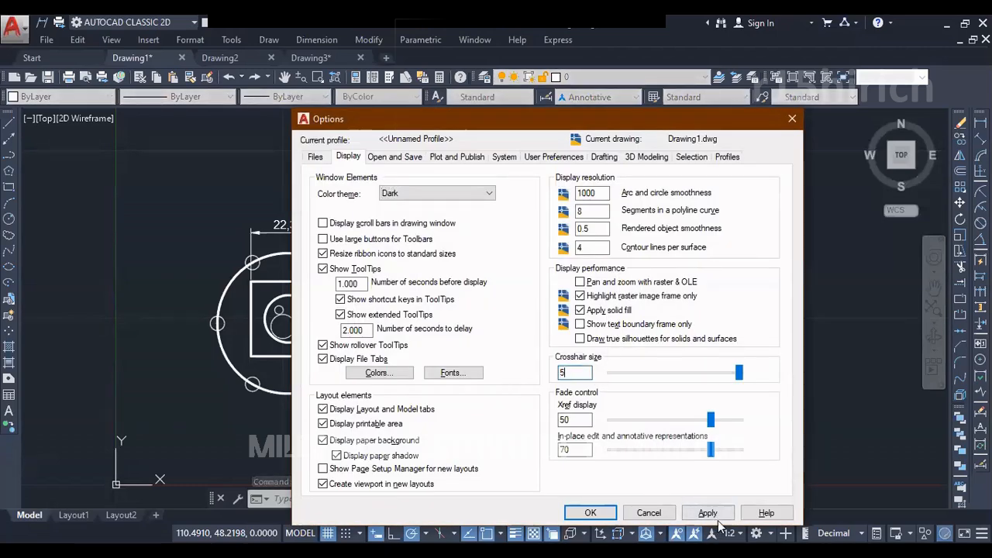
{"action": "key", "text": "Escape"}
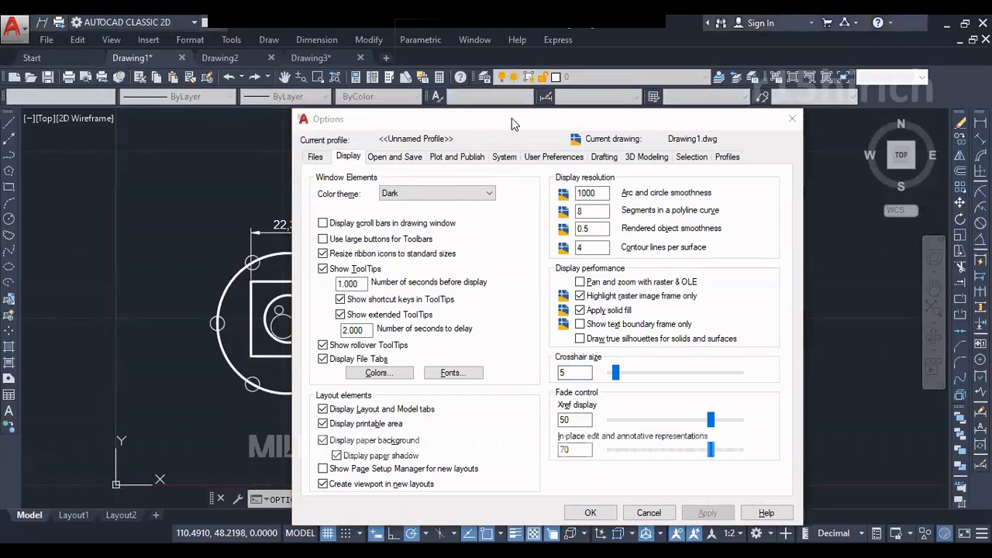
Enlarge the pickbox slightly in the selection options, apply the change and close the Options dialog
{"action": "left_click_drag", "start_coordinate": [512, 118], "coordinate": [359, 120]}
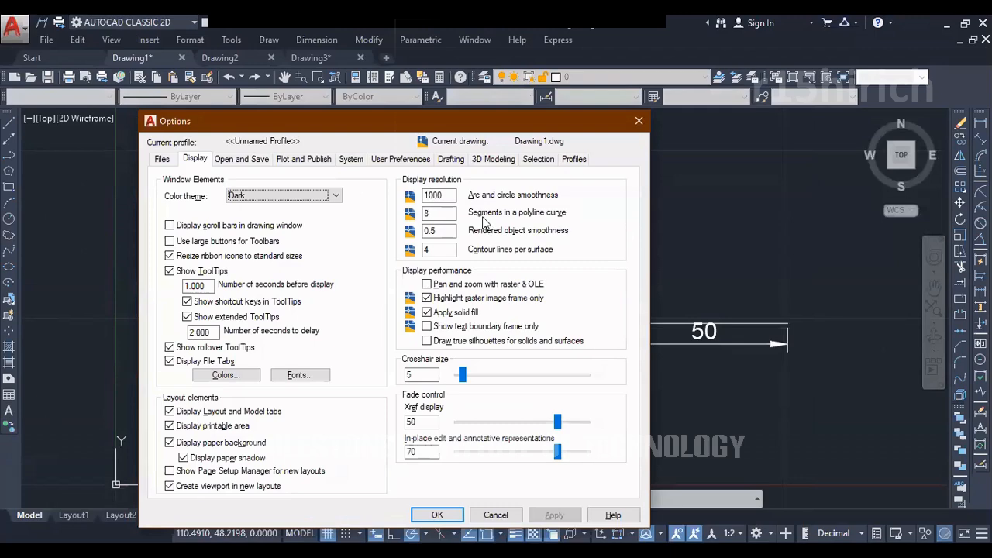
{"action": "left_click", "coordinate": [451, 159]}
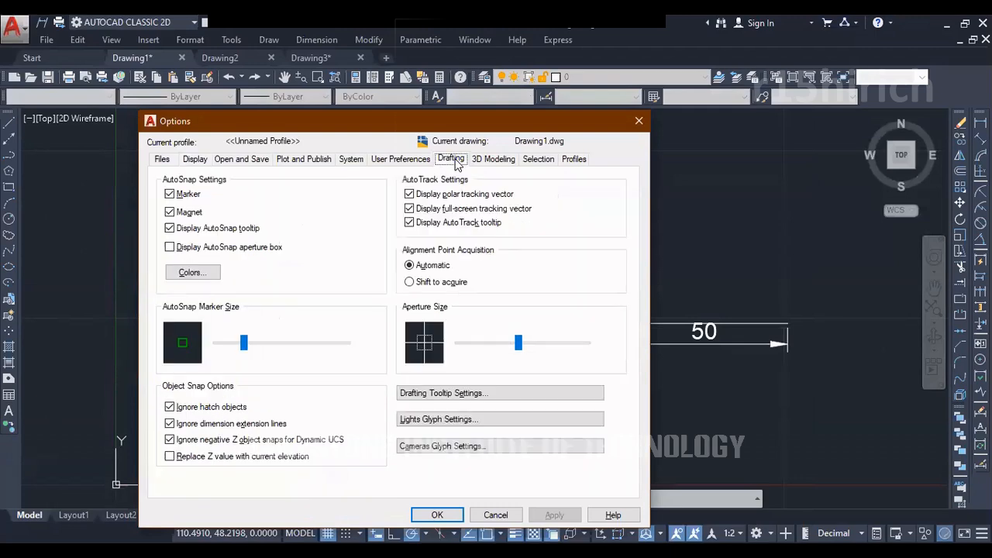
{"action": "left_click", "coordinate": [540, 160]}
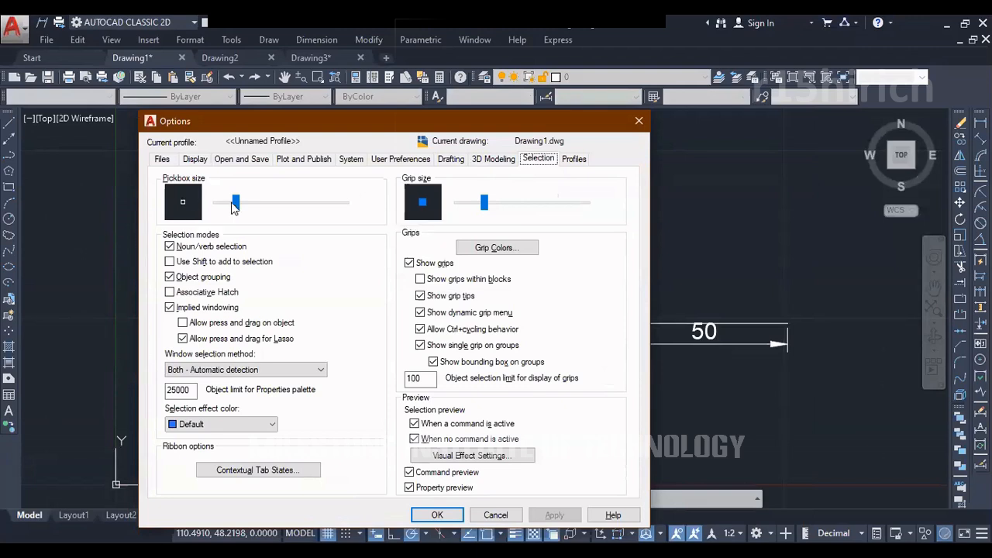
{"action": "left_click_drag", "start_coordinate": [237, 203], "coordinate": [242, 206]}
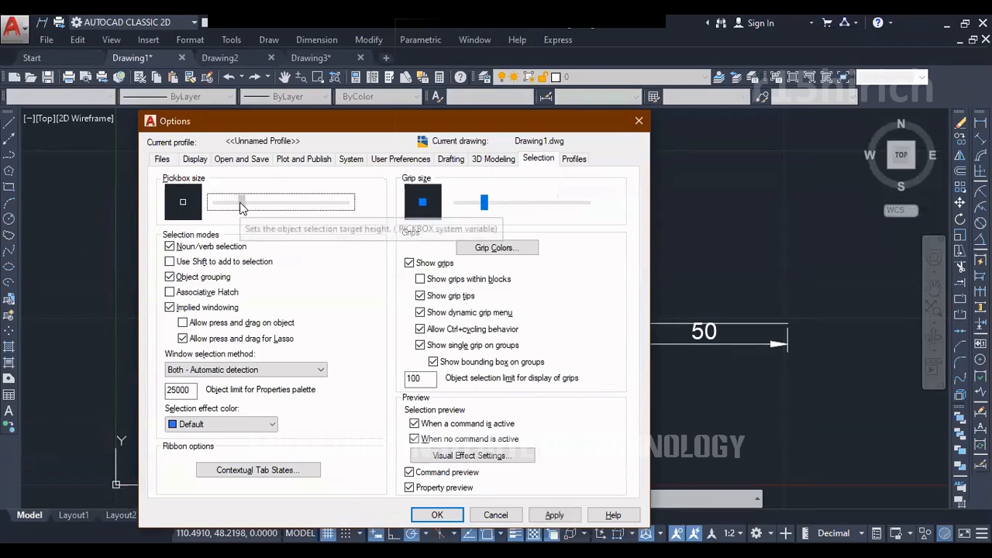
{"action": "left_click", "coordinate": [554, 515]}
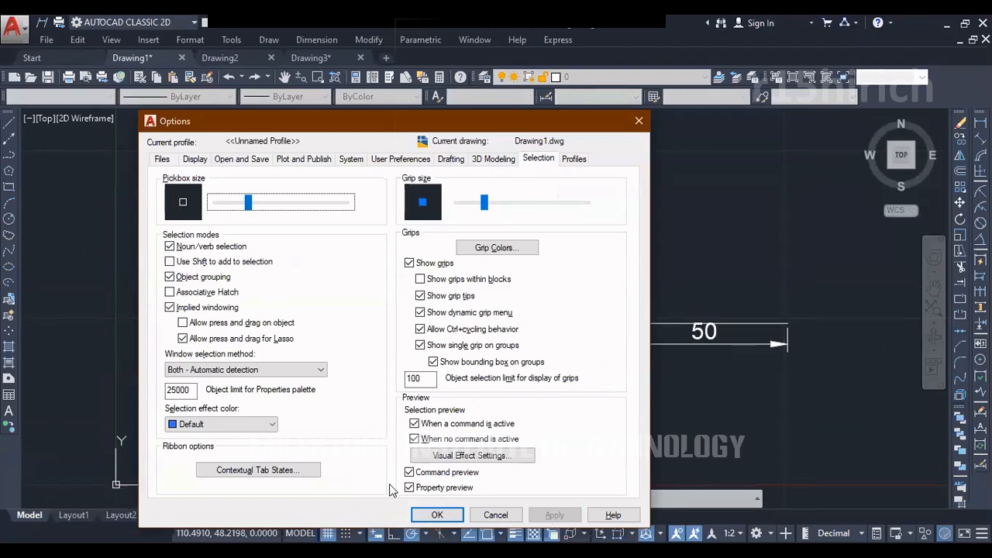
{"action": "left_click", "coordinate": [443, 519]}
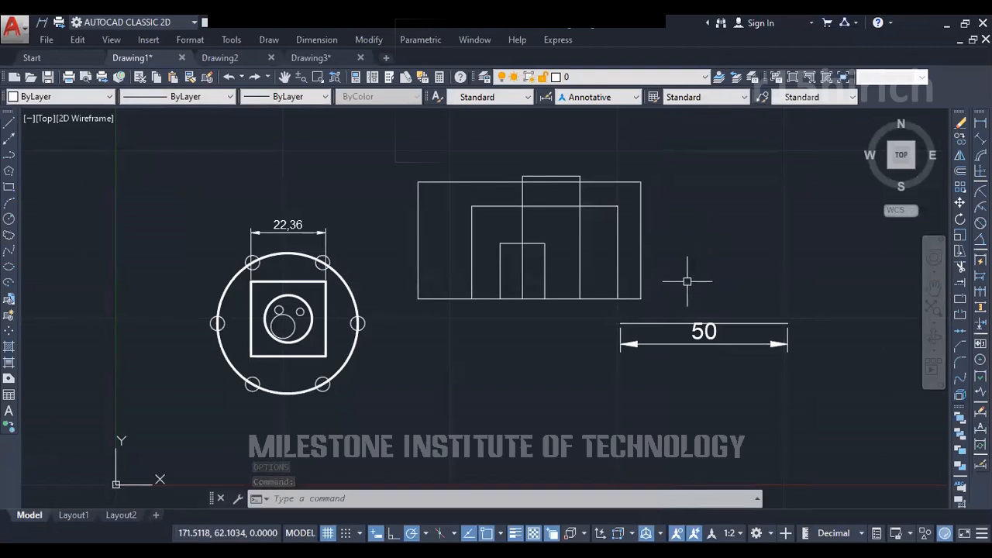
Test the pickbox on the large rectangle's lower right corner, choosing None among the overlapping lines and clearing the selection
{"action": "scroll", "coordinate": [670, 305], "scroll_direction": "up", "scroll_amount": 4}
{"action": "scroll", "coordinate": [591, 294], "scroll_direction": "up", "scroll_amount": 4}
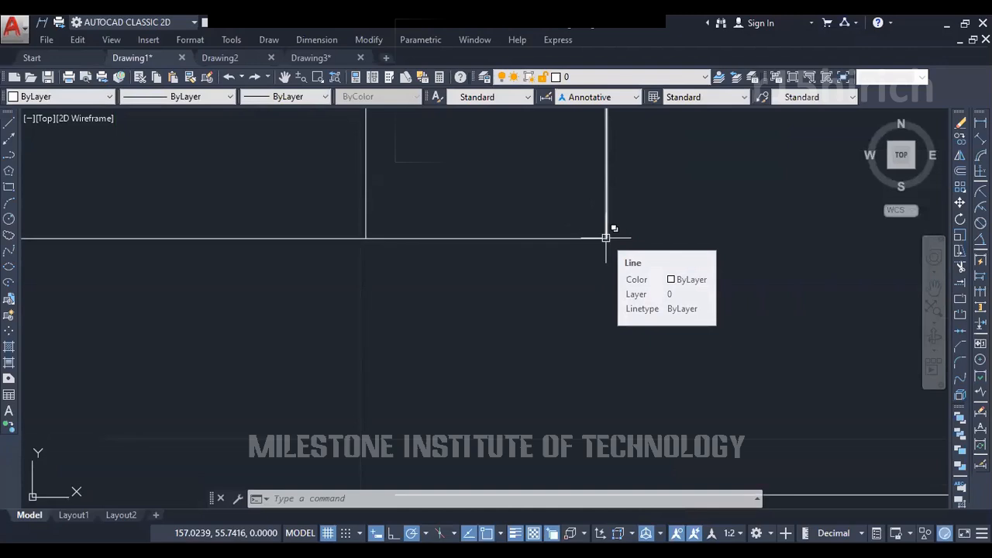
{"action": "left_click", "coordinate": [606, 238]}
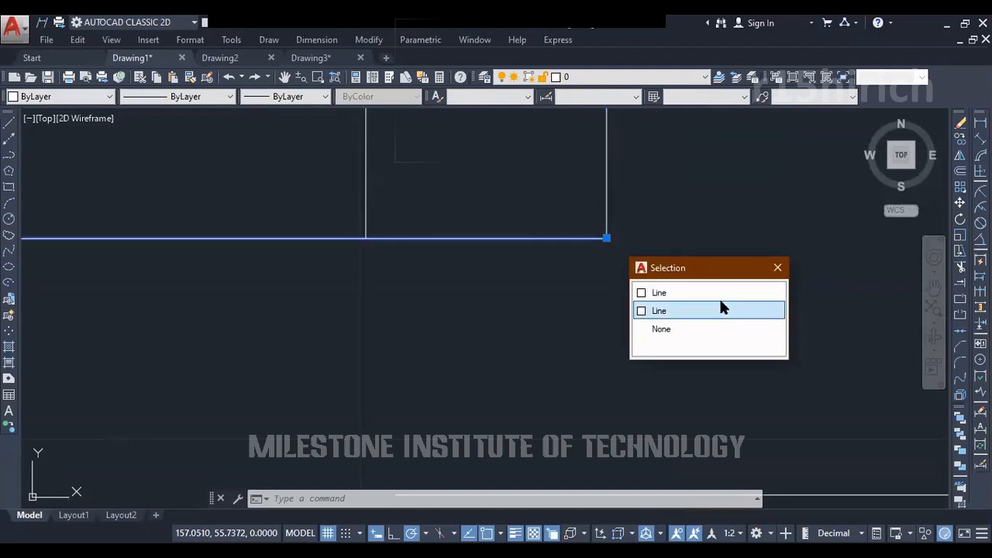
{"action": "left_click", "coordinate": [708, 330]}
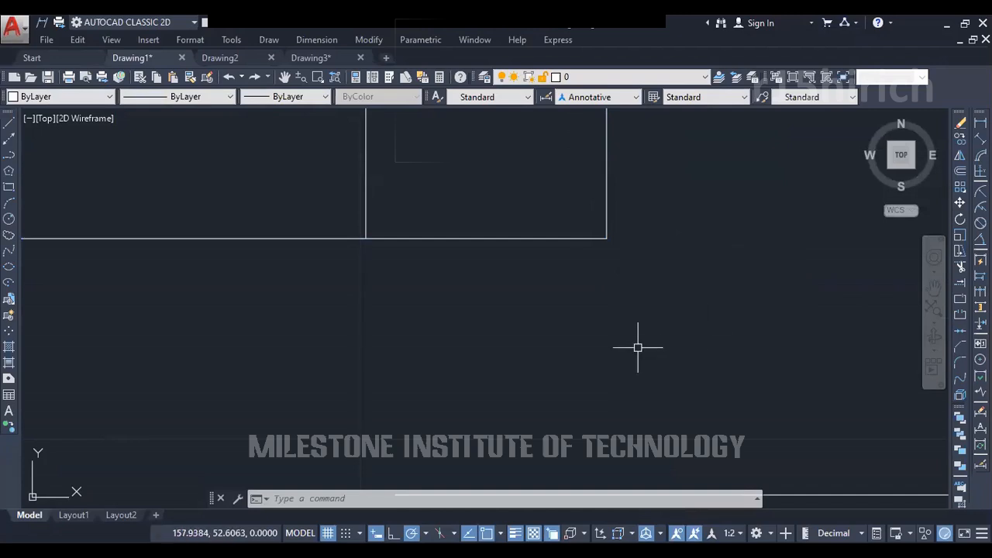
{"action": "key", "text": "Escape"}
{"action": "key", "text": "Escape"}
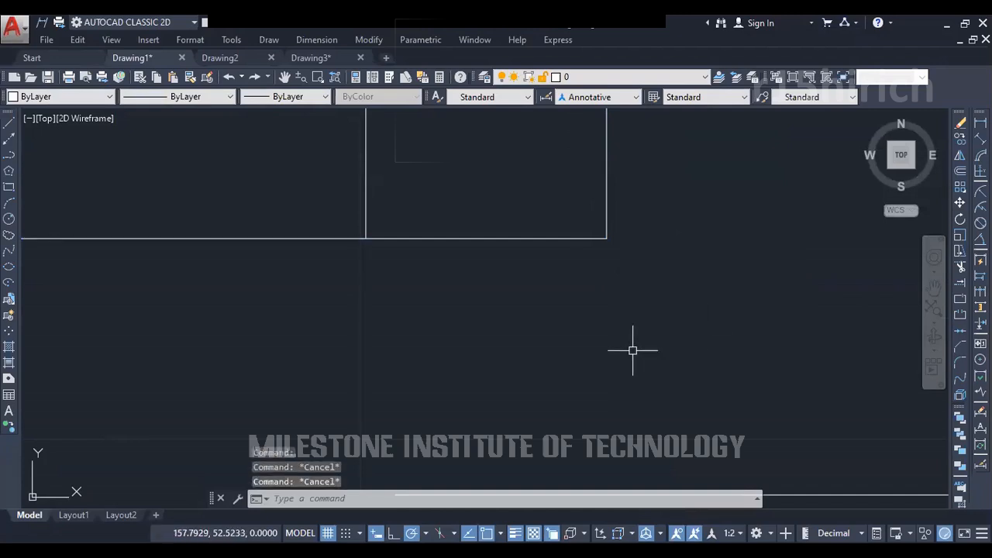
Set the default save format to AutoCAD 2007/LT2007 Drawing (*.dwg) in the Options dialog, apply it and browse the other formats
{"action": "type", "text": "op"}
{"action": "key", "text": "Return"}
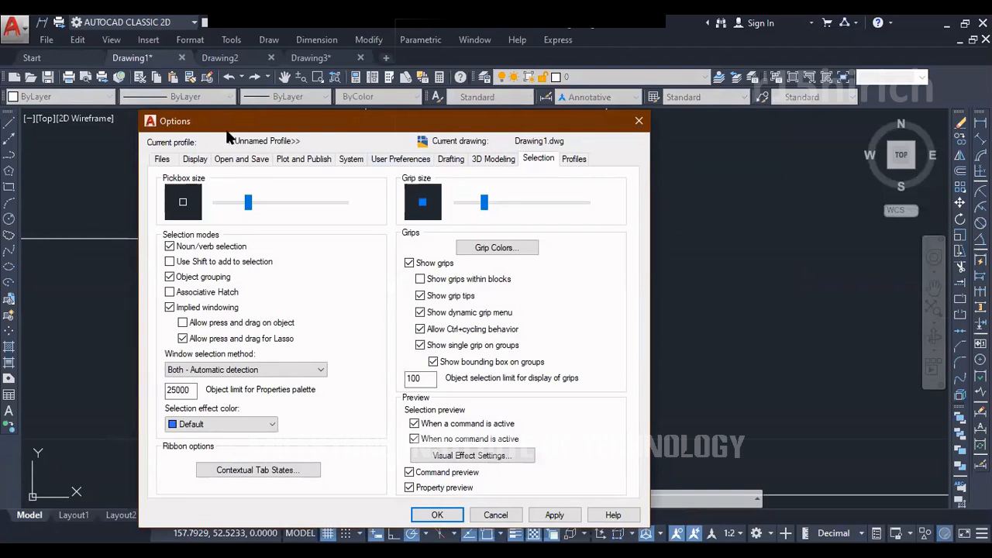
{"action": "left_click_drag", "start_coordinate": [241, 124], "coordinate": [260, 107]}
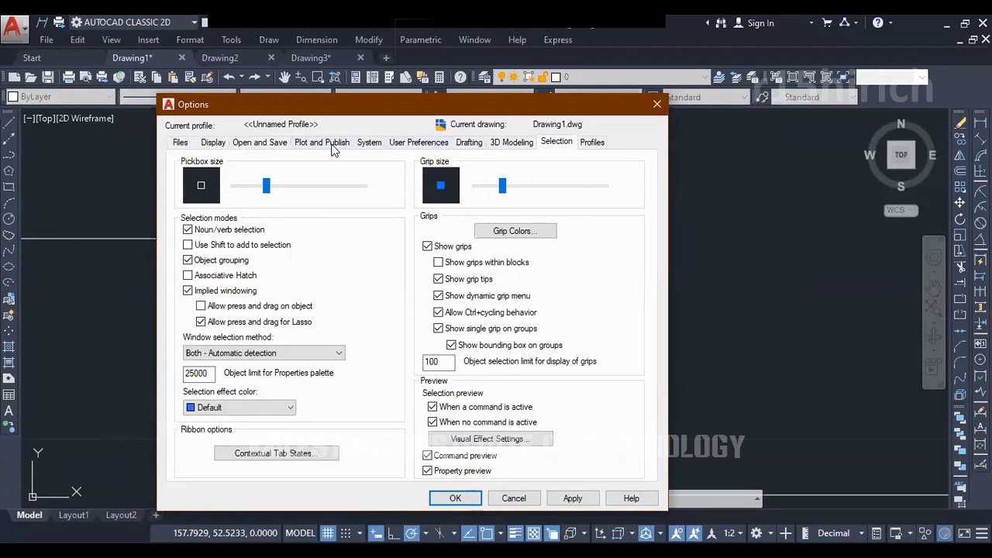
{"action": "left_click", "coordinate": [269, 147]}
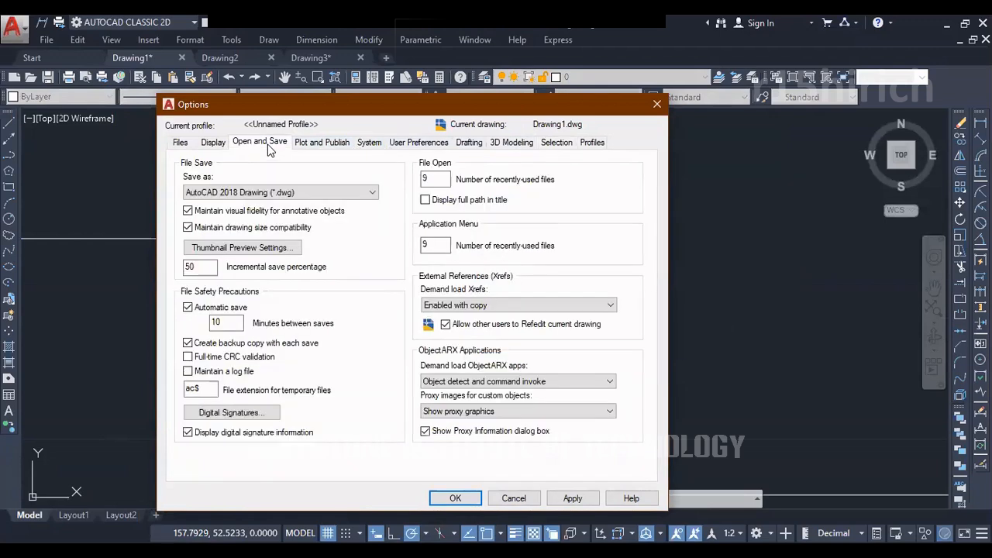
{"action": "left_click", "coordinate": [262, 193]}
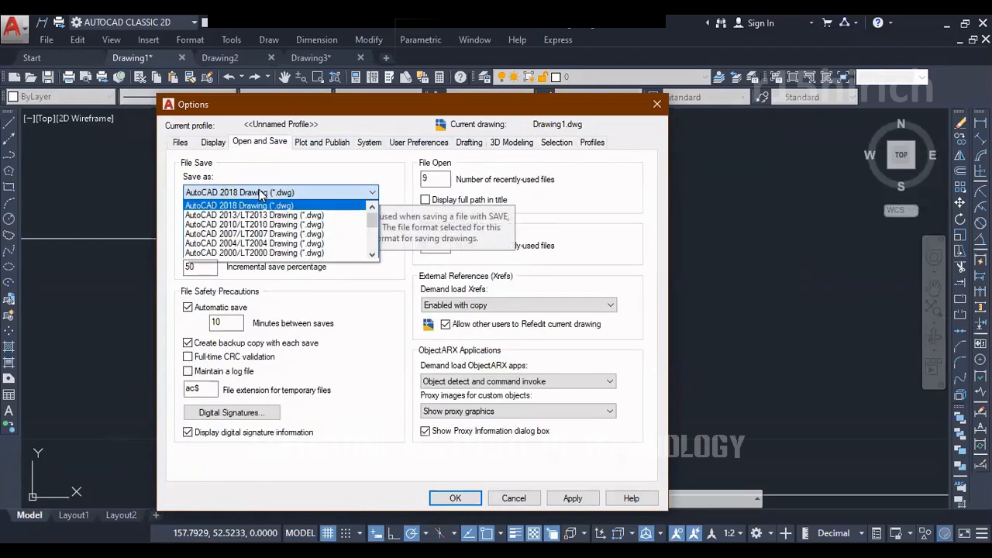
{"action": "left_click", "coordinate": [267, 234]}
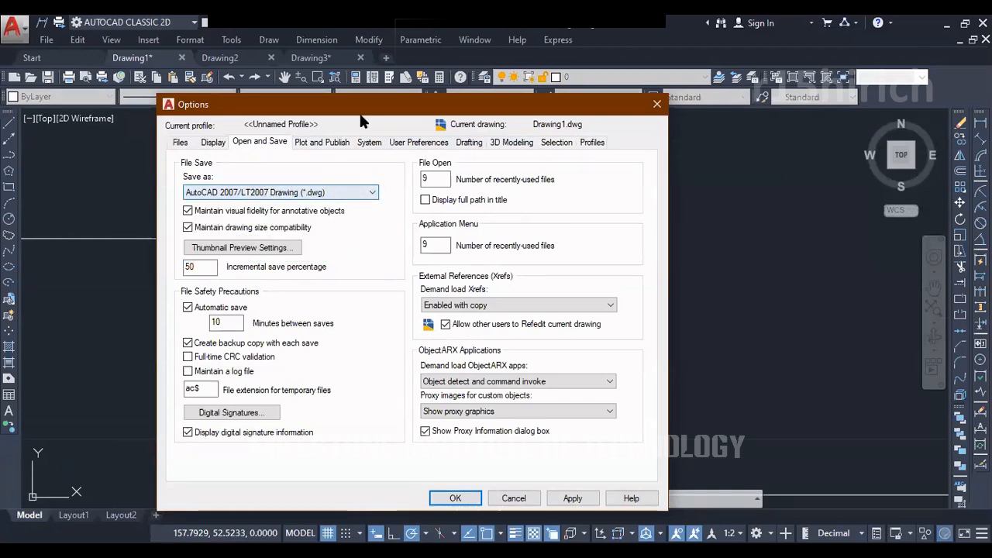
{"action": "left_click_drag", "start_coordinate": [372, 114], "coordinate": [395, 107]}
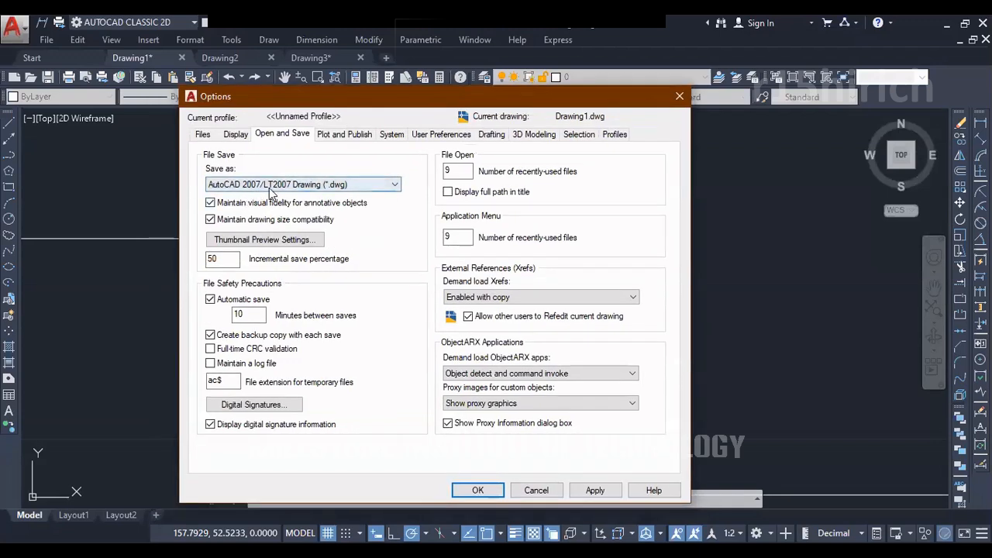
{"action": "left_click", "coordinate": [595, 493]}
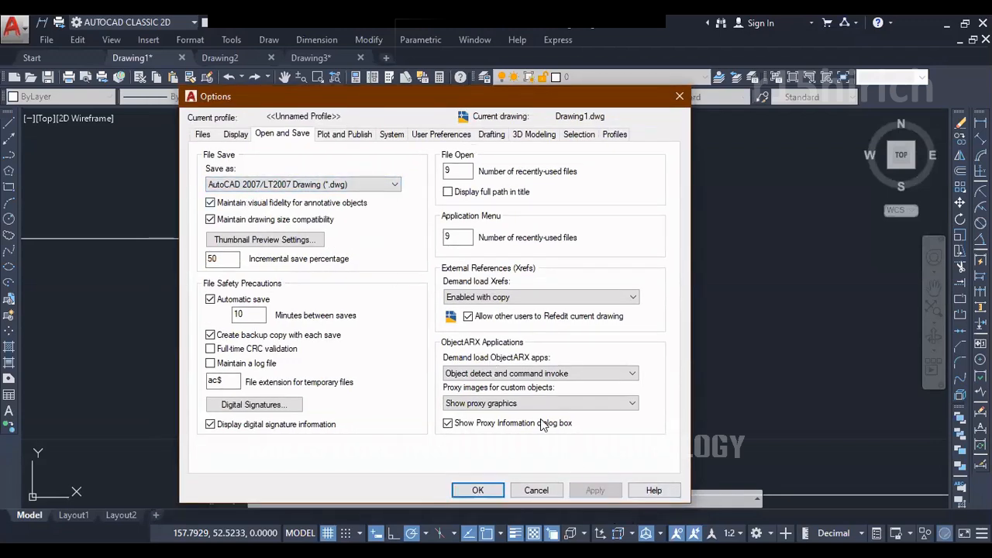
{"action": "left_click", "coordinate": [395, 184]}
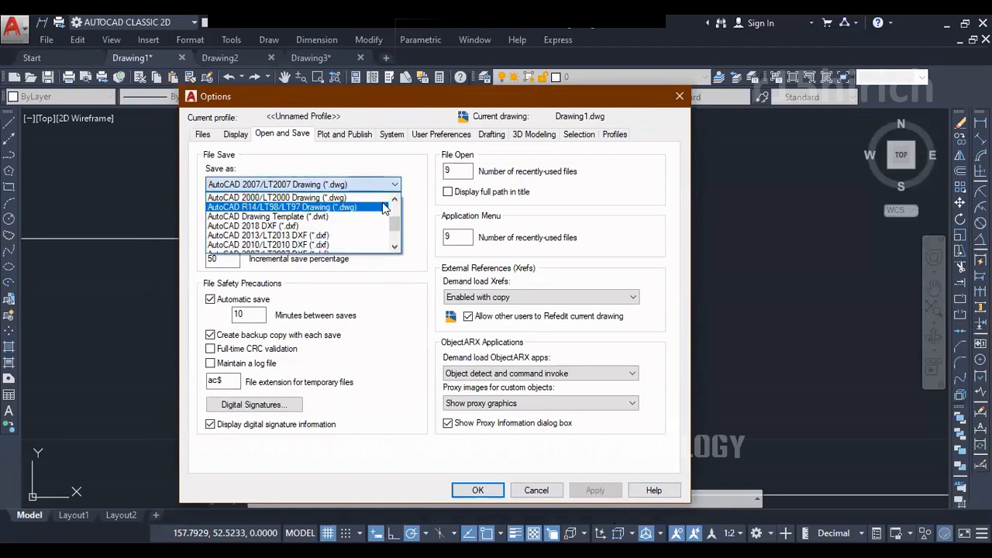
{"action": "left_click", "coordinate": [417, 175]}
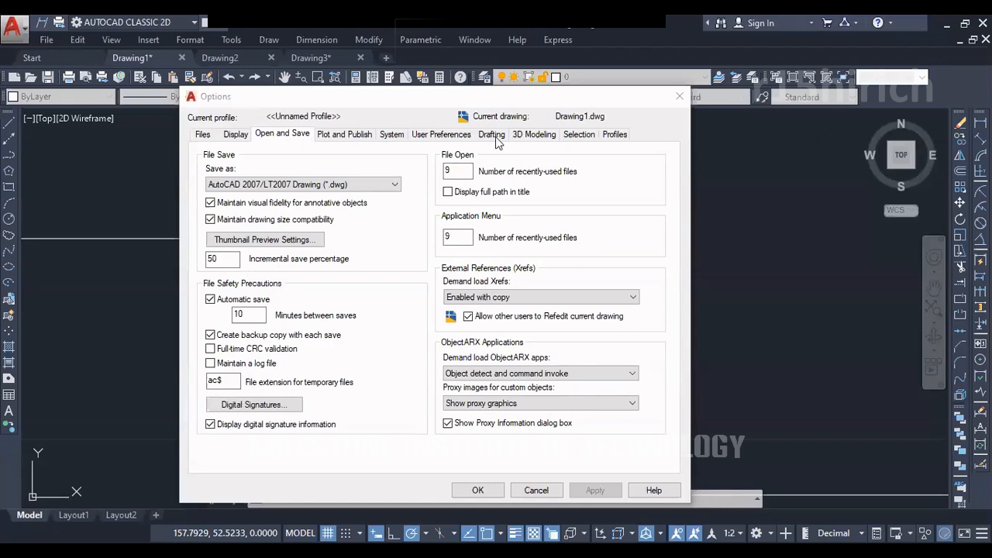
Review the automatic save interval and backup copy settings in the Options dialog, then close it without changes
{"action": "left_click", "coordinate": [301, 134]}
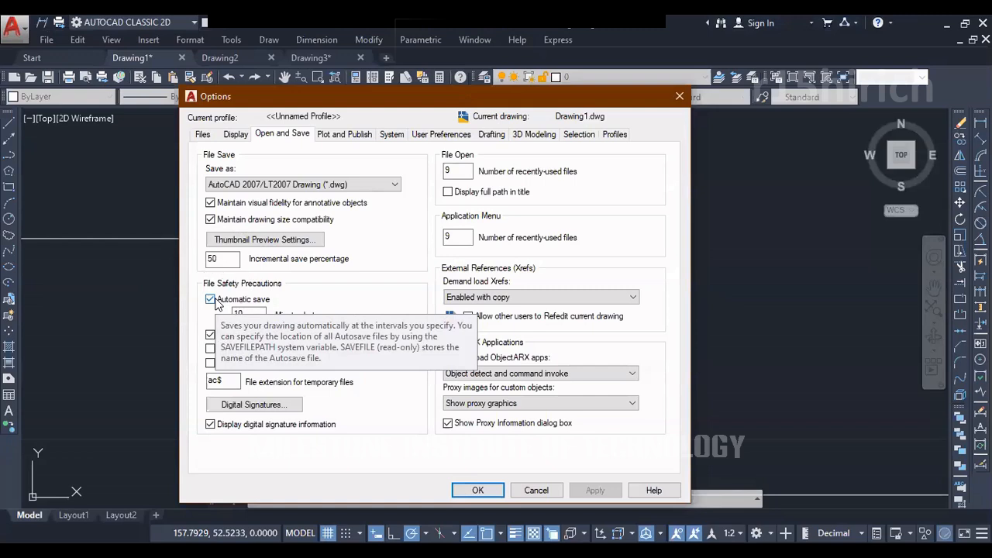
{"action": "double_click", "coordinate": [246, 315]}
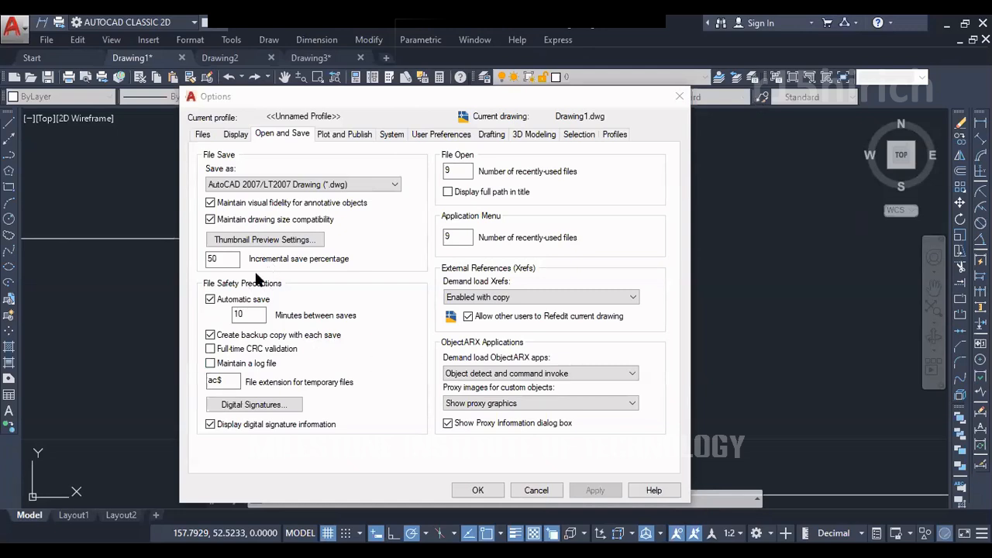
{"action": "left_click", "coordinate": [212, 323]}
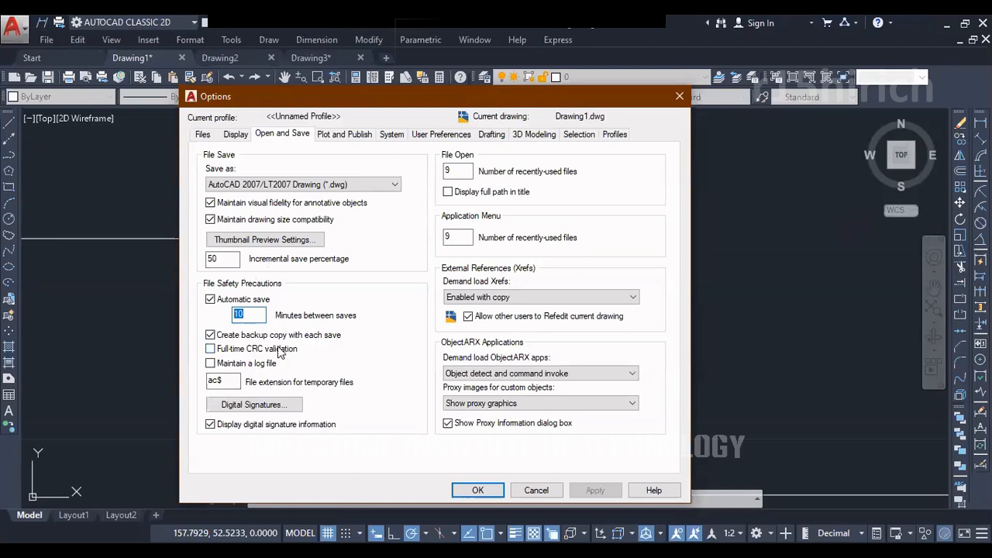
{"action": "left_click", "coordinate": [256, 317]}
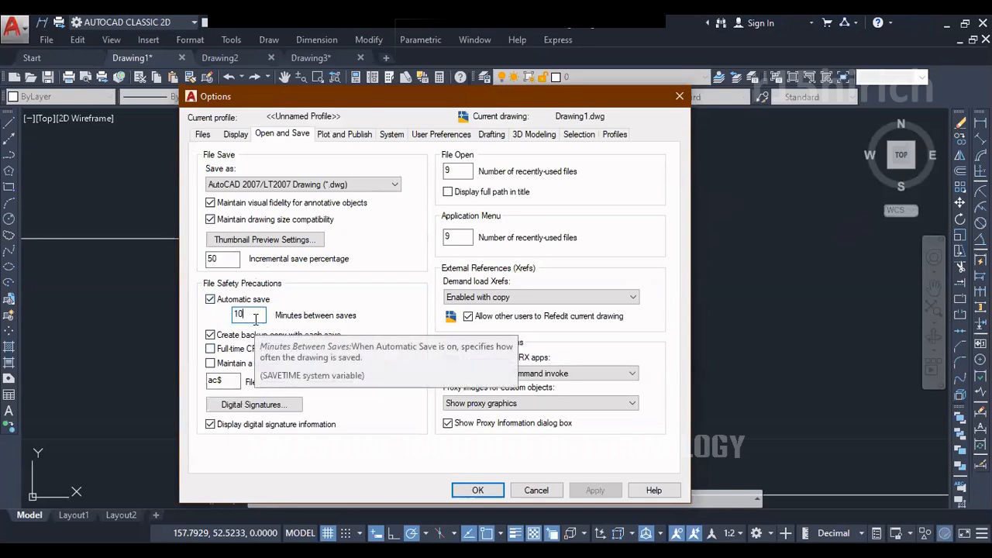
{"action": "left_click_drag", "start_coordinate": [256, 318], "coordinate": [220, 315]}
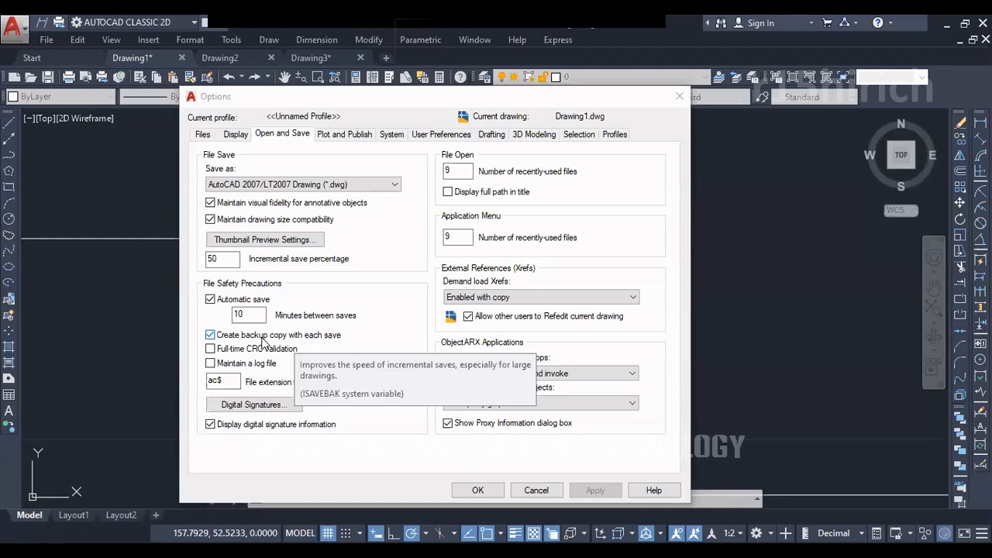
{"action": "left_click", "coordinate": [539, 491]}
Save the drawing to the Documents folder as INTRODUCTION in AutoCAD 2007/LT2007 Drawing (*.dwg) format
{"action": "scroll", "coordinate": [487, 326], "scroll_direction": "down", "scroll_amount": 10}
{"action": "mouse_move", "coordinate": [486, 356]}
{"action": "middle_mouse_down"}
{"action": "mouse_move", "coordinate": [543, 385]}
{"action": "mouse_move", "coordinate": [445, 367]}
{"action": "middle_mouse_up"}
{"action": "scroll", "coordinate": [445, 367], "scroll_direction": "down", "scroll_amount": 2}
{"action": "mouse_move", "coordinate": [287, 342]}
{"action": "middle_mouse_down"}
{"action": "mouse_move", "coordinate": [559, 314]}
{"action": "mouse_move", "coordinate": [349, 335]}
{"action": "middle_mouse_up"}
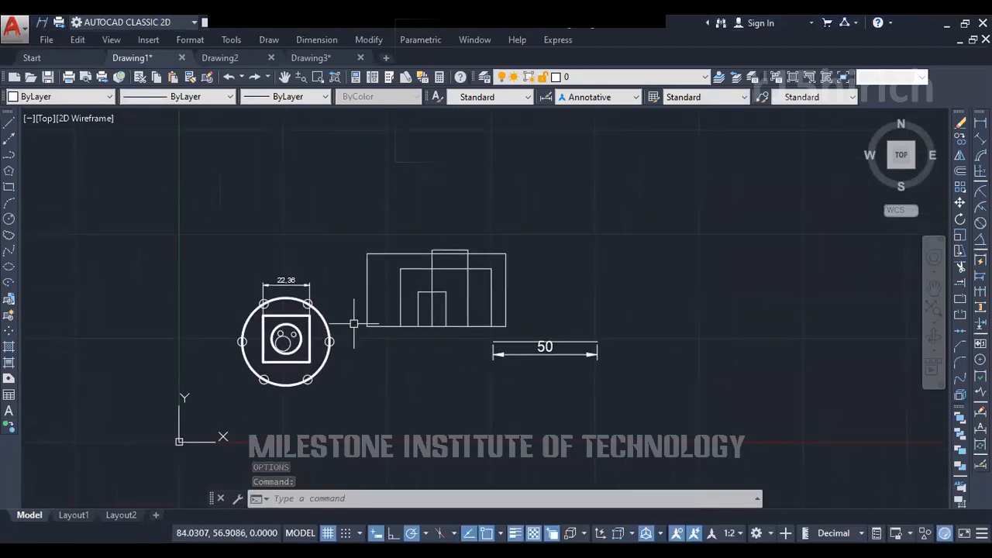
{"action": "key", "text": "ctrl+s"}
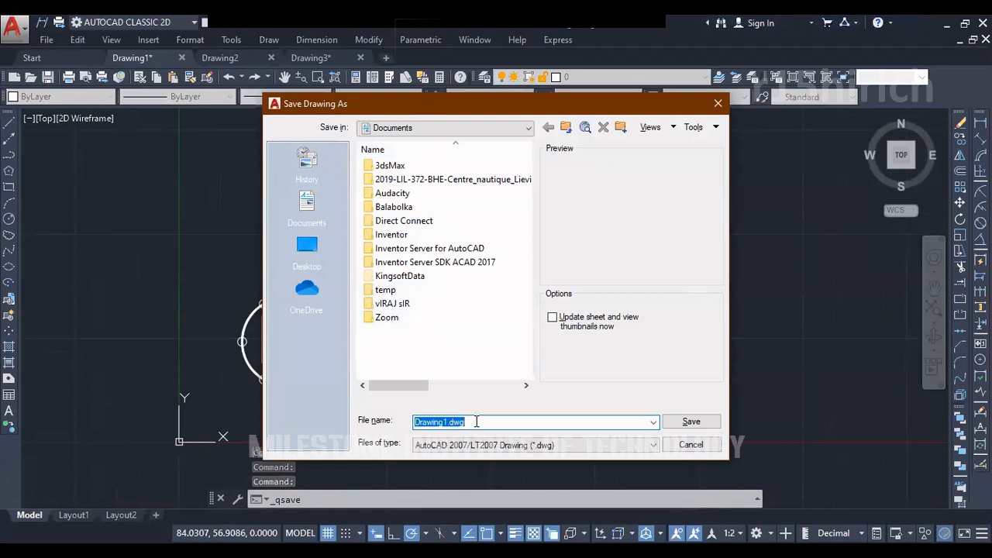
{"action": "type", "text": "INTRODUCTION"}
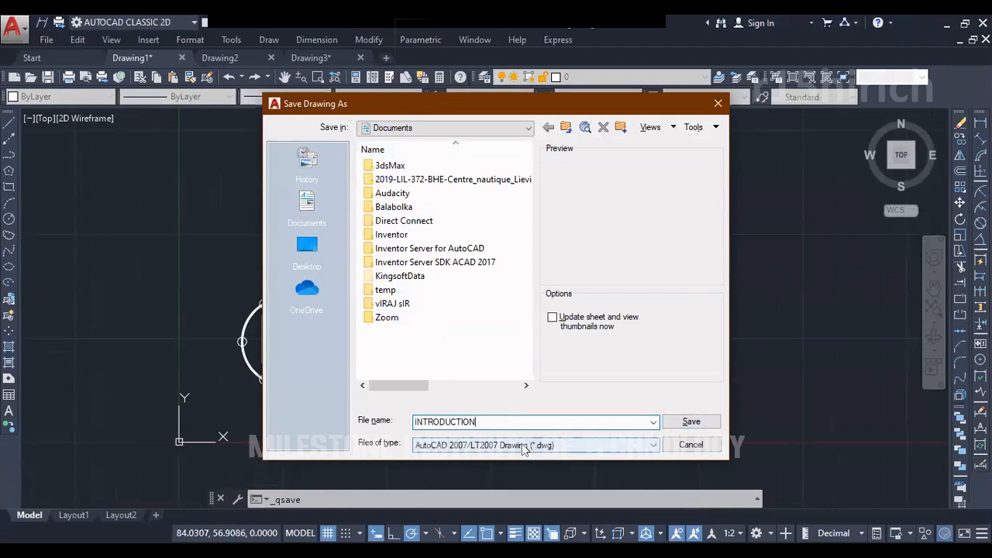
{"action": "left_click", "coordinate": [687, 421]}
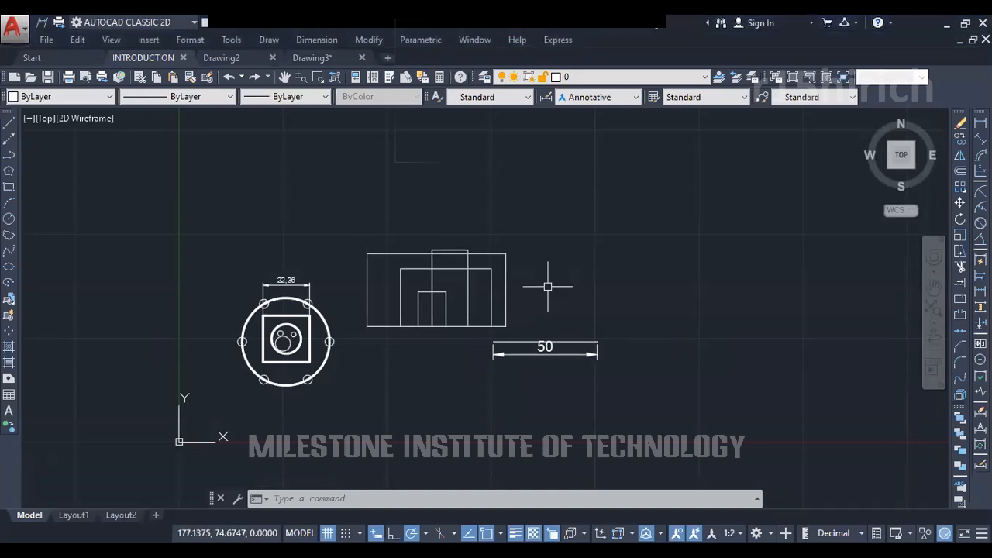
Draw a rectangle to the right of the nested rectangles and a short horizontal line beside it, then save the drawing
{"action": "type", "text": "rec"}
{"action": "key", "text": "Return"}
{"action": "left_click", "coordinate": [557, 214]}
{"action": "left_click", "coordinate": [623, 293]}
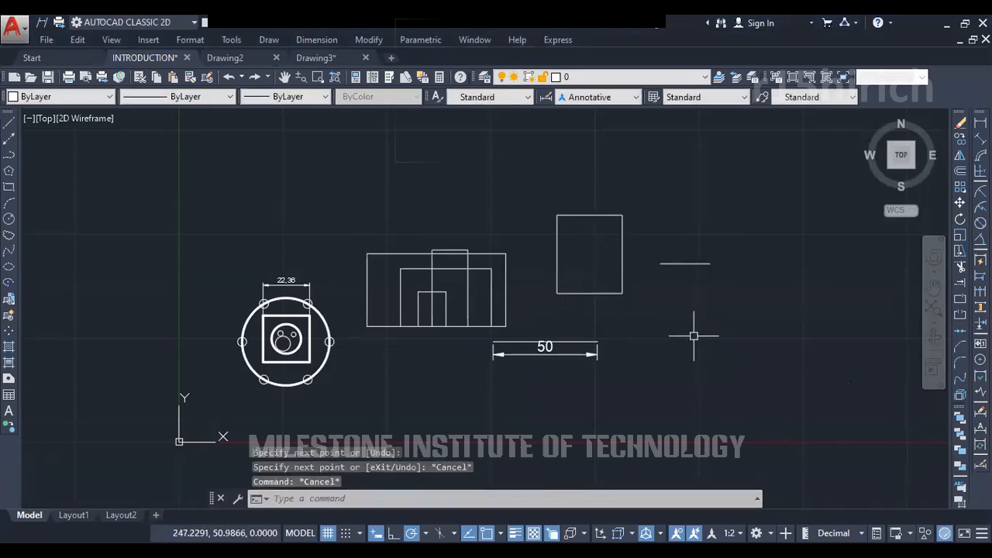
{"action": "key", "text": "Escape"}
{"action": "key", "text": "Escape"}
{"action": "key", "text": "ctrl+s"}
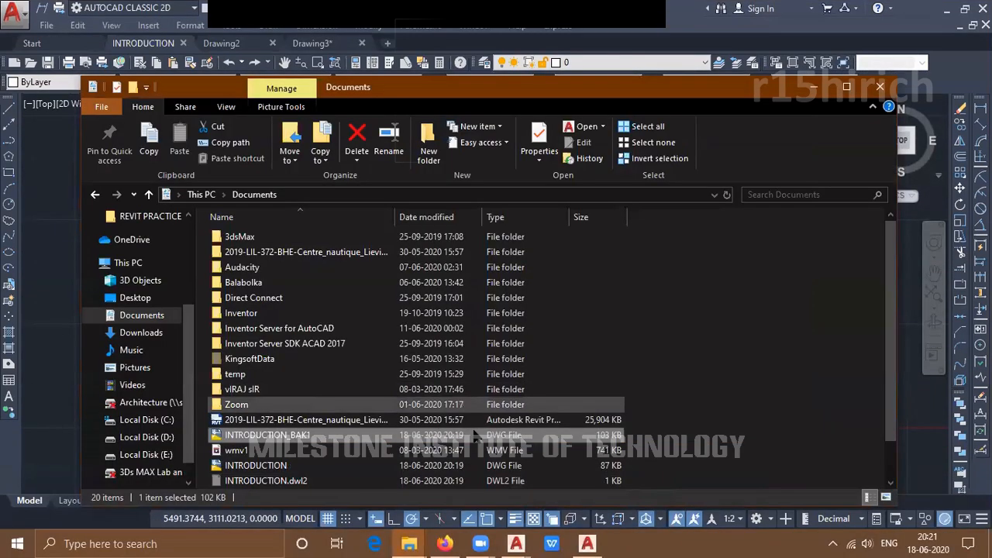
Inspect the INTRODUCTION_BAK1 file in the Documents folder, leaving its name as is, and return to AutoCAD
{"action": "left_click", "coordinate": [331, 439]}
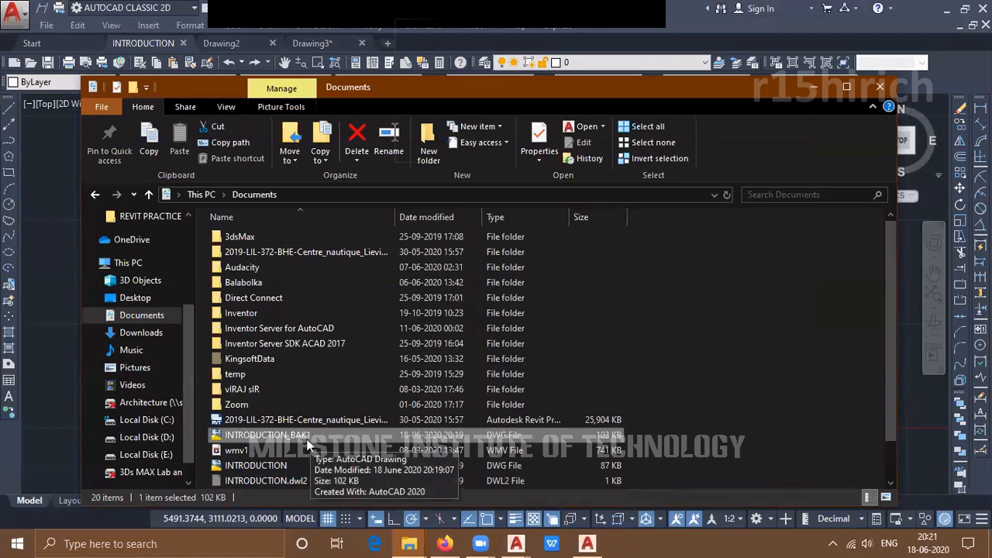
{"action": "left_click", "coordinate": [309, 439]}
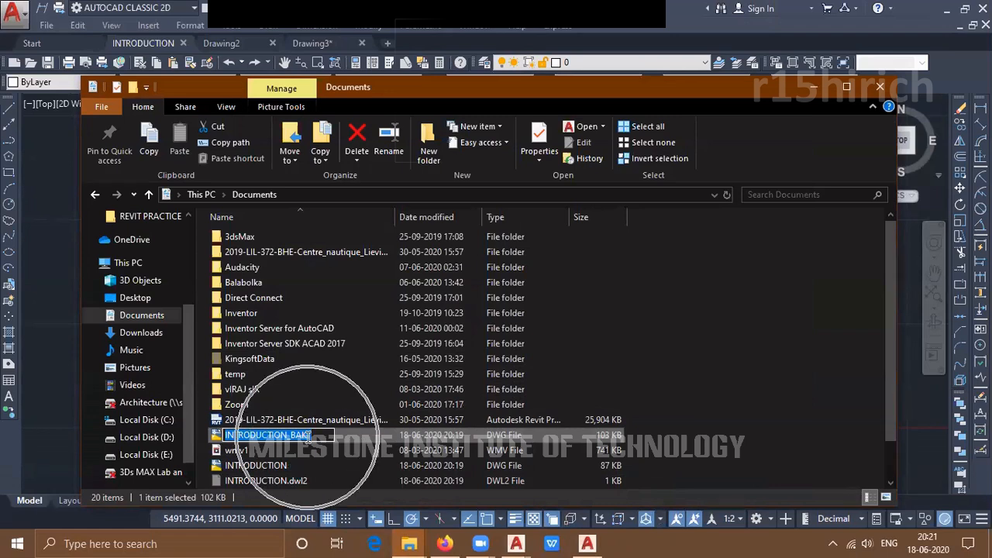
{"action": "key", "text": "Return"}
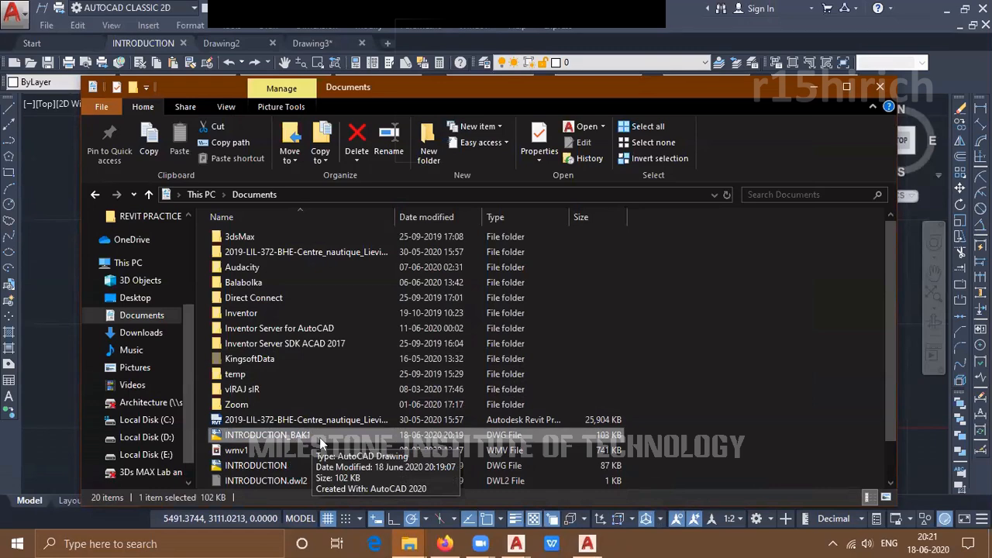
{"action": "right_click", "coordinate": [303, 439]}
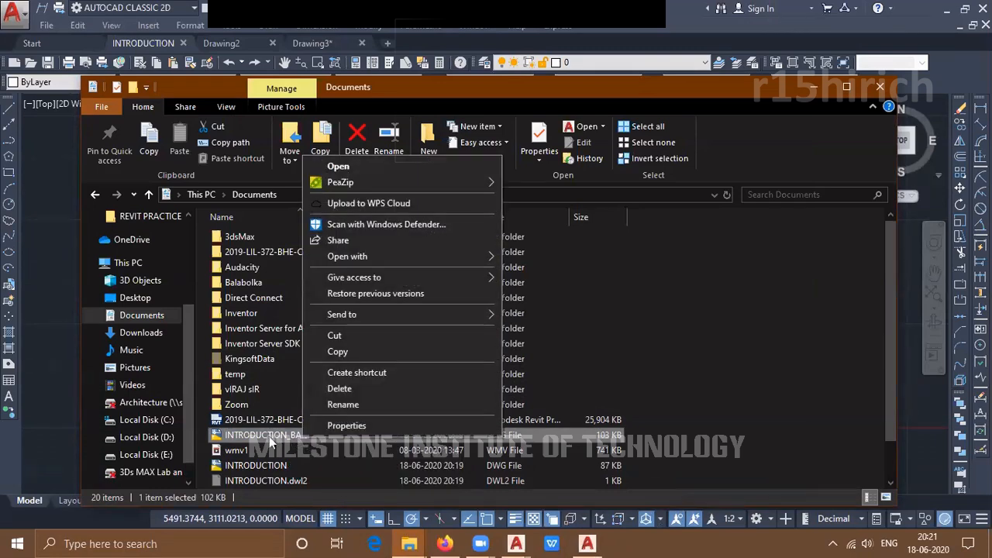
{"action": "left_click", "coordinate": [814, 87]}
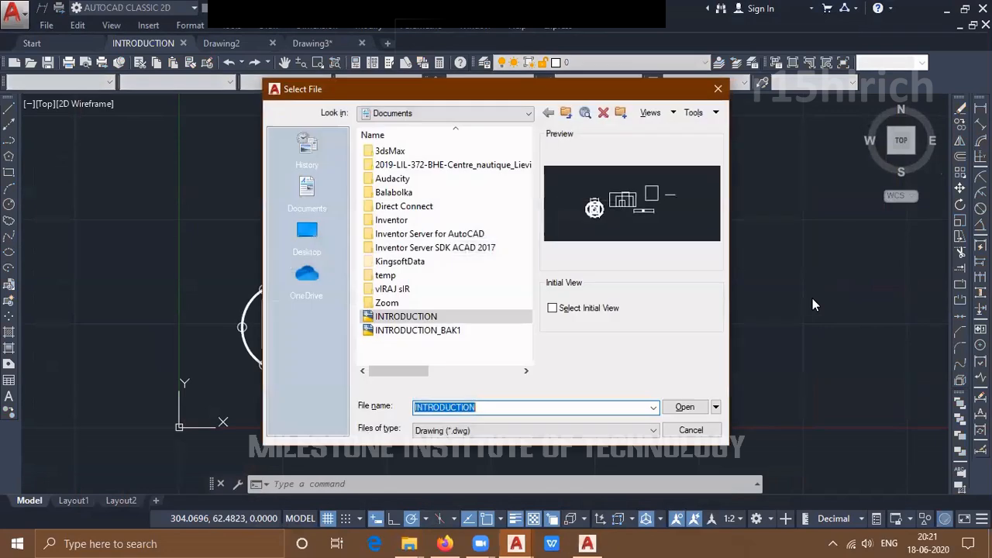
Open the INTRODUCTION_BAK1 drawing from the Documents folder and look over its contents
{"action": "left_click", "coordinate": [434, 330]}
{"action": "left_click", "coordinate": [685, 407]}
{"action": "middle_click_drag", "start_coordinate": [476, 224], "coordinate": [470, 288]}
{"action": "middle_click_drag", "start_coordinate": [513, 313], "coordinate": [530, 255]}
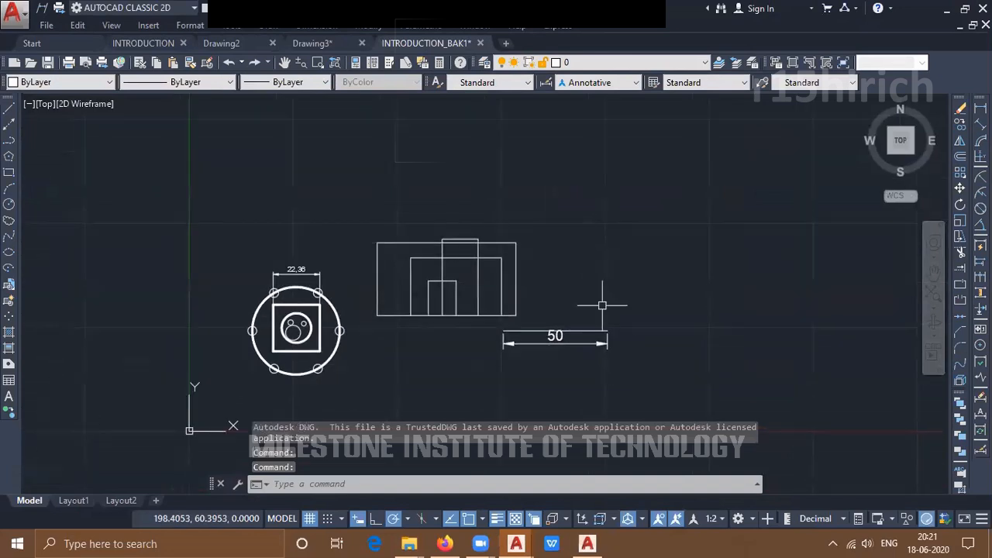
{"action": "scroll", "coordinate": [582, 290], "scroll_direction": "up", "scroll_amount": 2}
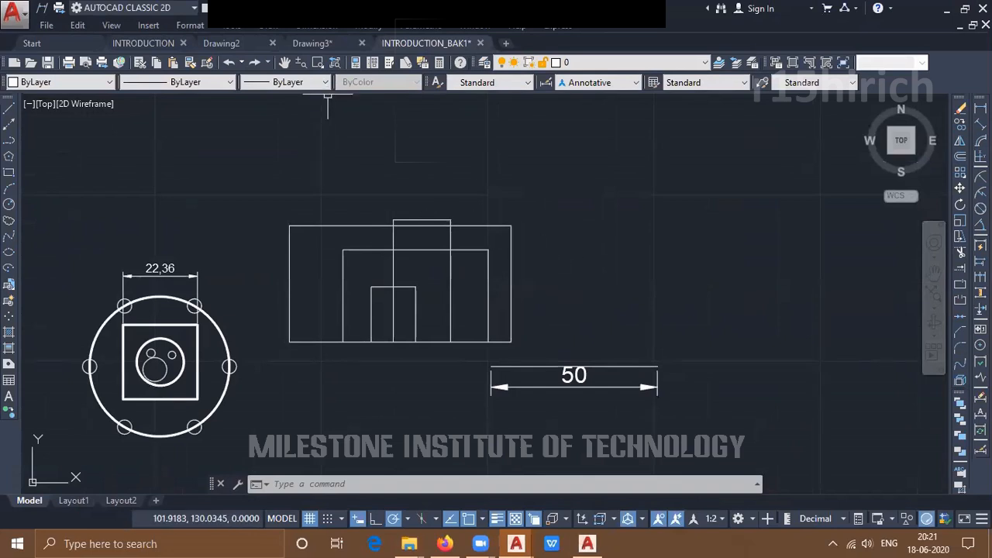
Switch through the open drawings to INTRODUCTION and examine the rectangle and horizontal line for comparison with the backup
{"action": "key", "text": "ctrl+Tab"}
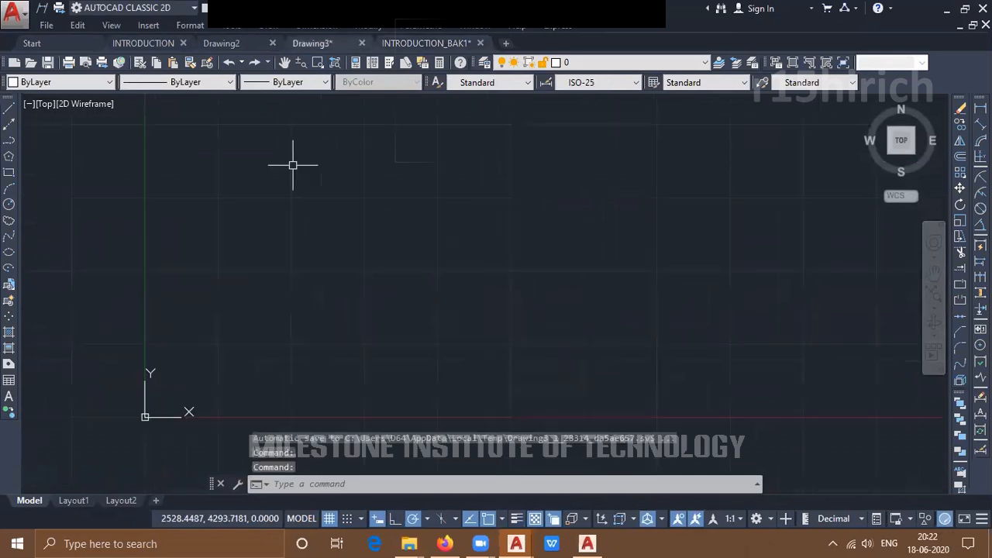
{"action": "key", "text": "ctrl+Tab"}
{"action": "left_click", "coordinate": [342, 214]}
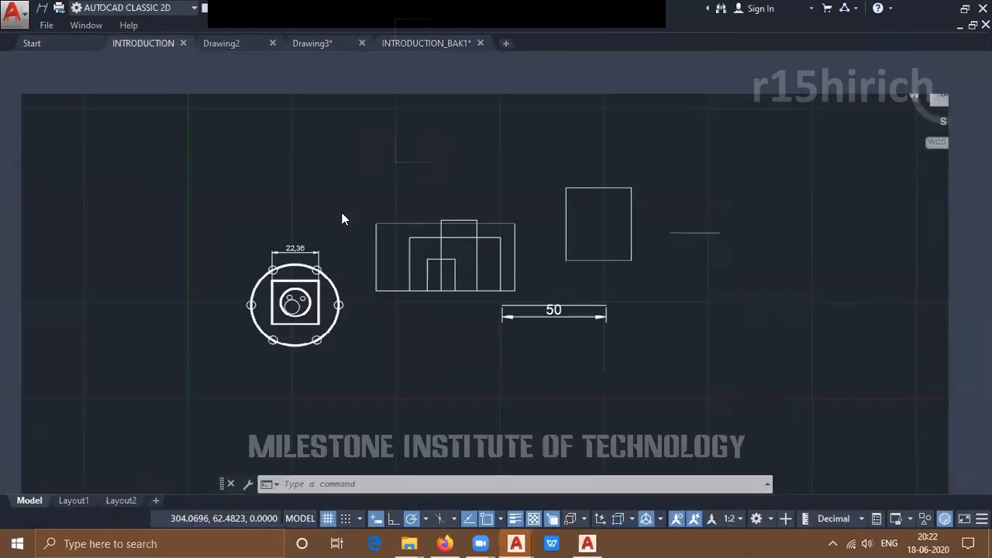
{"action": "scroll", "coordinate": [616, 249], "scroll_direction": "up", "scroll_amount": 1}
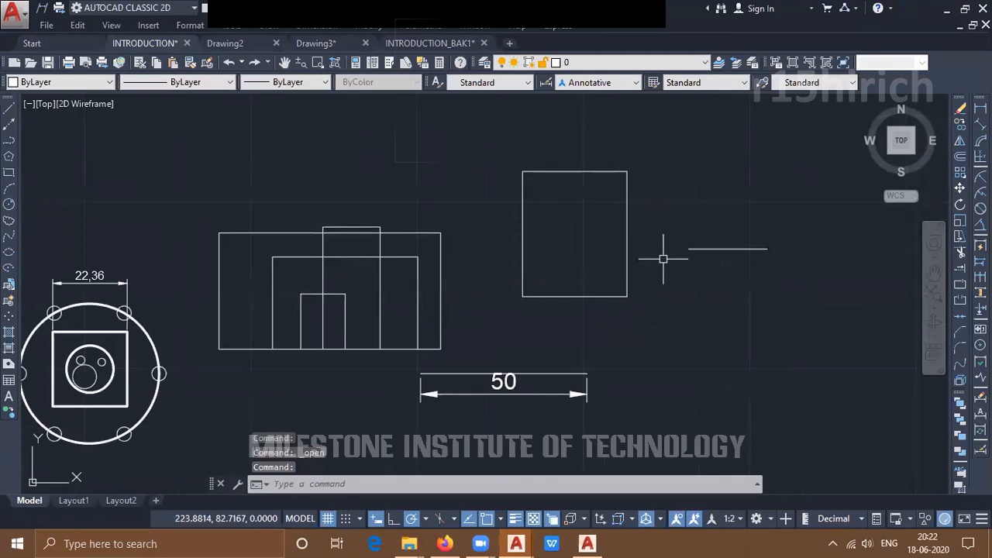
{"action": "scroll", "coordinate": [611, 338], "scroll_direction": "up", "scroll_amount": 1}
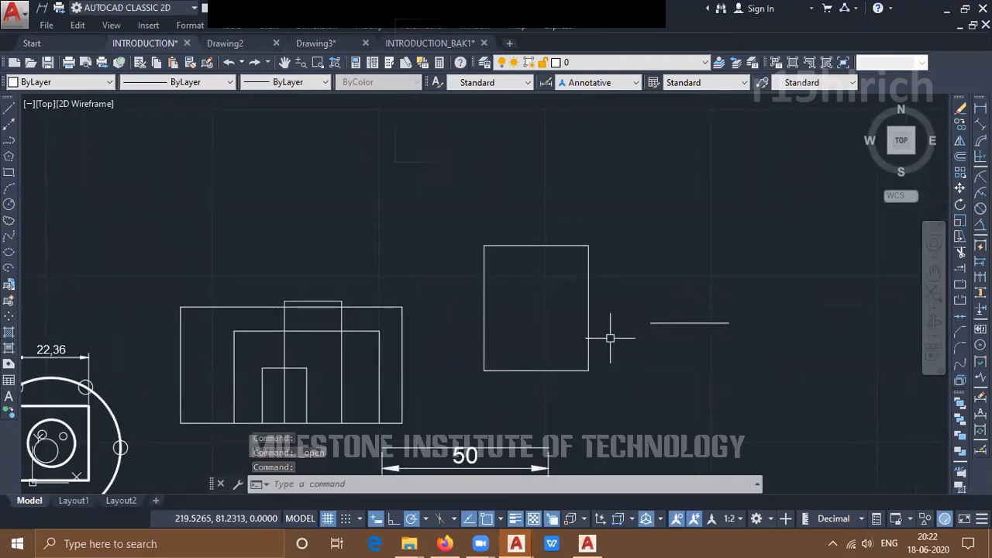
{"action": "scroll", "coordinate": [610, 338], "scroll_direction": "down", "scroll_amount": 2}
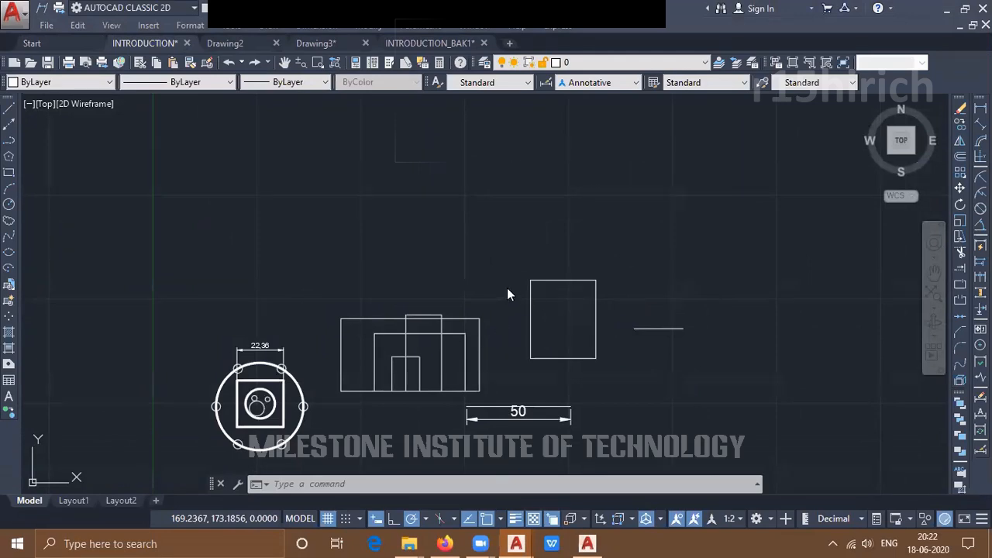
{"action": "left_click", "coordinate": [494, 196]}
{"action": "left_click", "coordinate": [454, 228]}
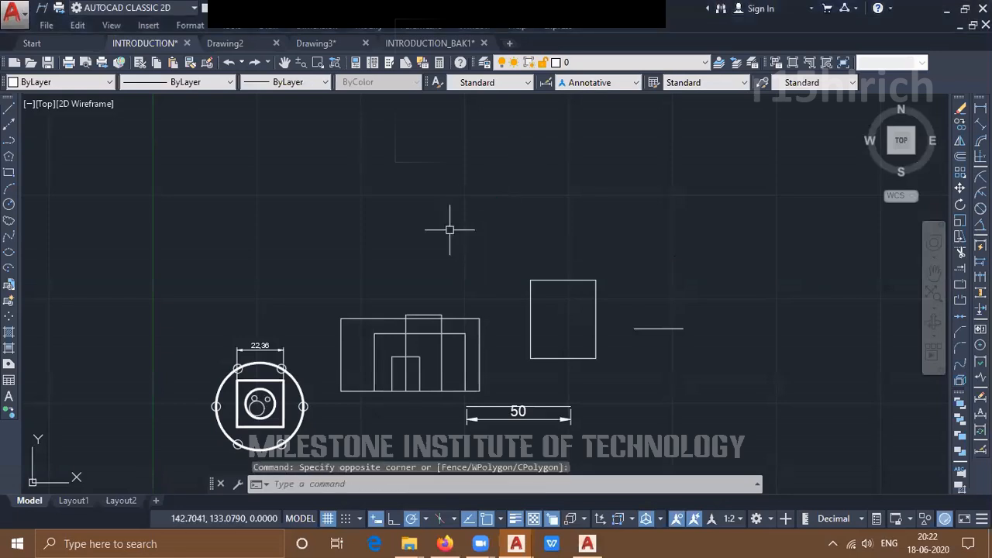
Switch back to the INTRODUCTION_BAK1 drawing, look over its contents and save it
{"action": "key", "text": "ctrl+Tab"}
{"action": "key", "text": "ctrl+Tab"}
{"action": "key", "text": "ctrl+Tab"}
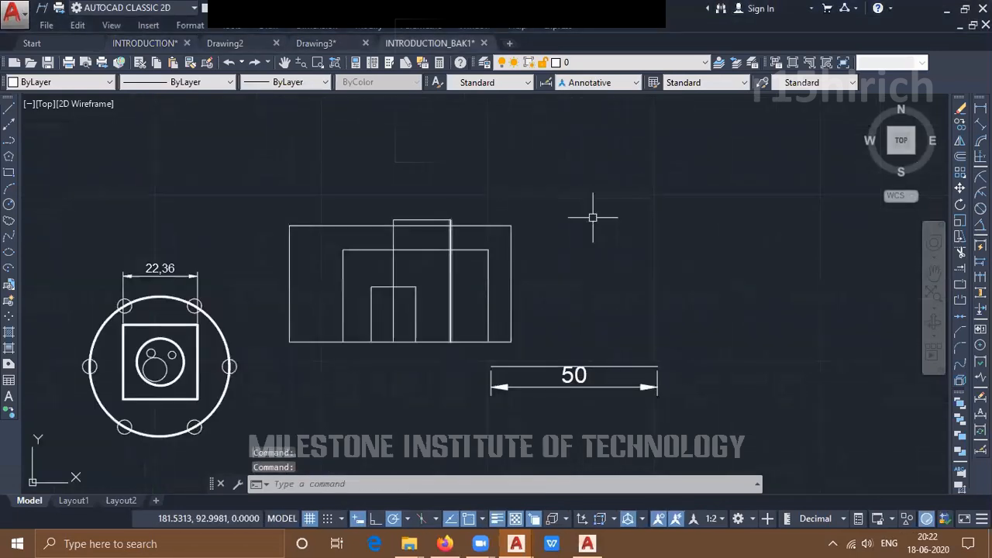
{"action": "scroll", "coordinate": [676, 212], "scroll_direction": "down", "scroll_amount": 2}
{"action": "middle_click_drag", "start_coordinate": [676, 212], "coordinate": [613, 266]}
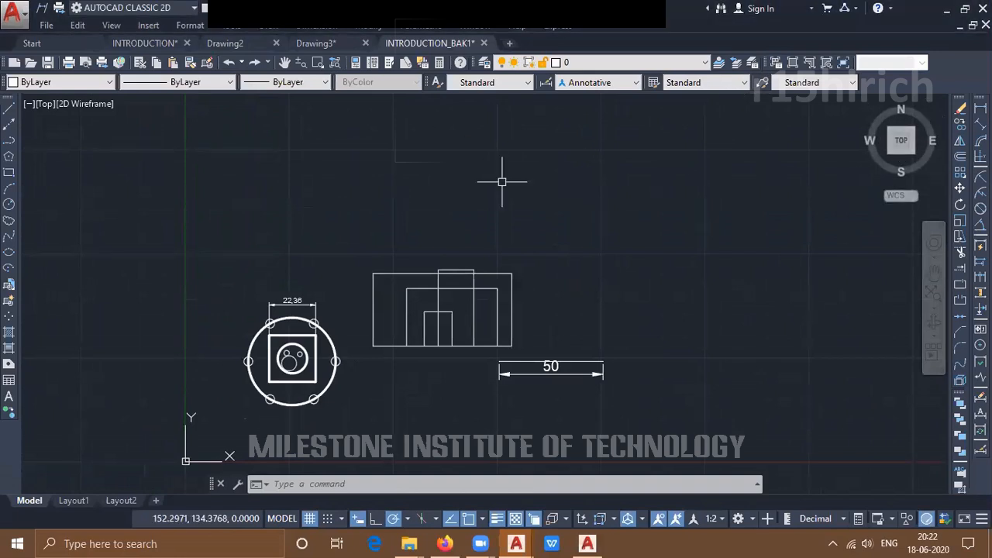
{"action": "left_click", "coordinate": [463, 216]}
{"action": "left_click", "coordinate": [392, 194]}
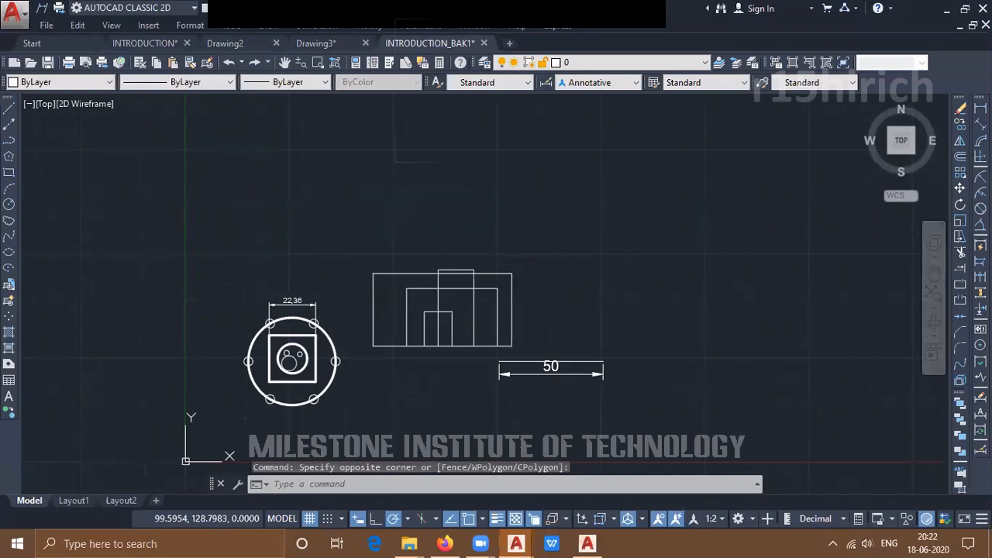
{"action": "key", "text": "ctrl+s"}
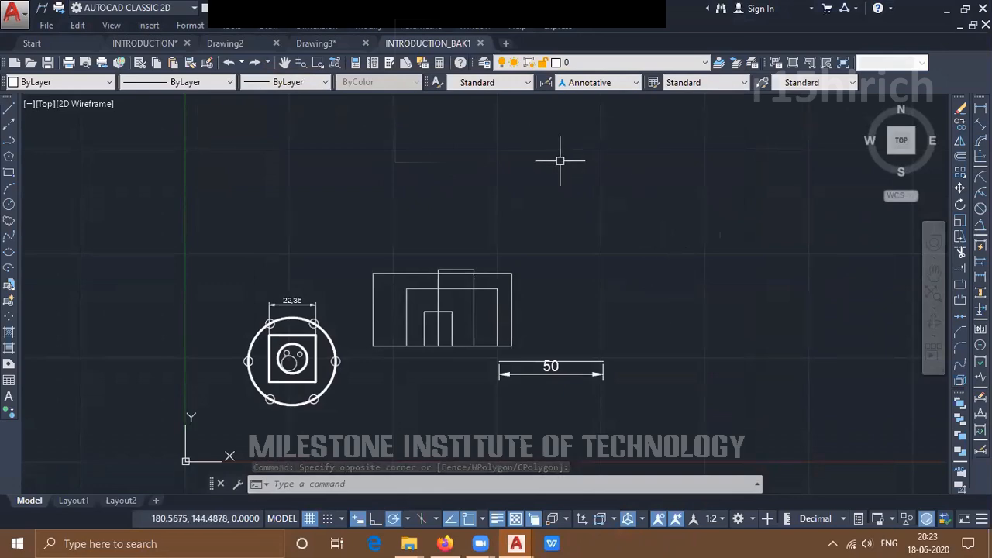
Turn on full-time CRC validation in the open and save options and apply the change
{"action": "left_click", "coordinate": [637, 197]}
{"action": "left_click", "coordinate": [607, 228]}
{"action": "type", "text": "op"}
{"action": "key", "text": "Return"}
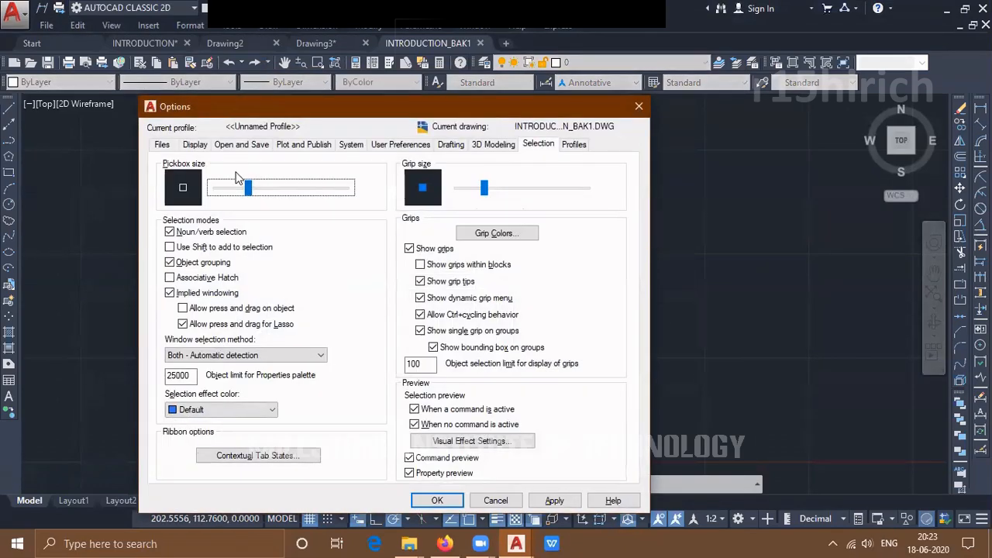
{"action": "left_click", "coordinate": [242, 144]}
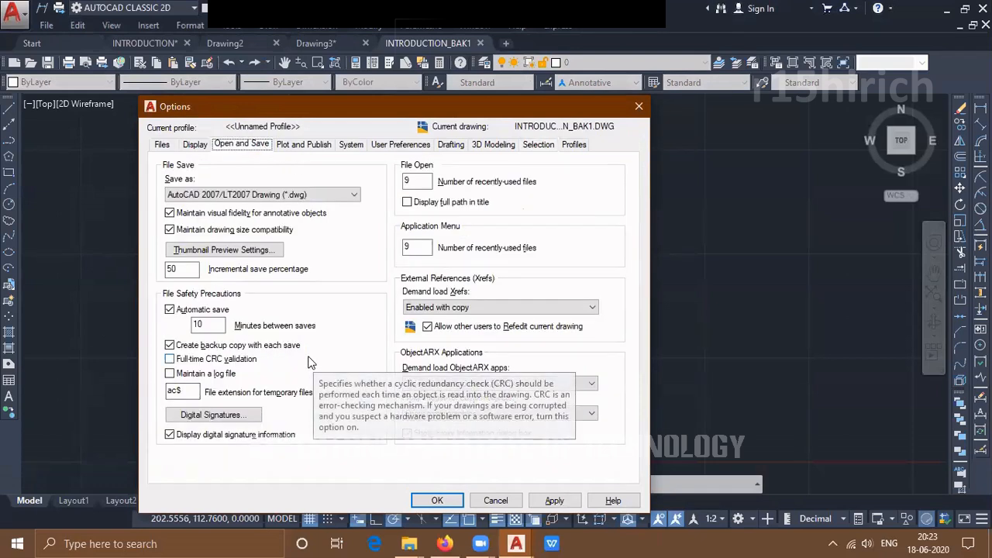
{"action": "left_click", "coordinate": [169, 359]}
{"action": "left_click", "coordinate": [554, 500]}
{"action": "mouse_move", "coordinate": [227, 366]}
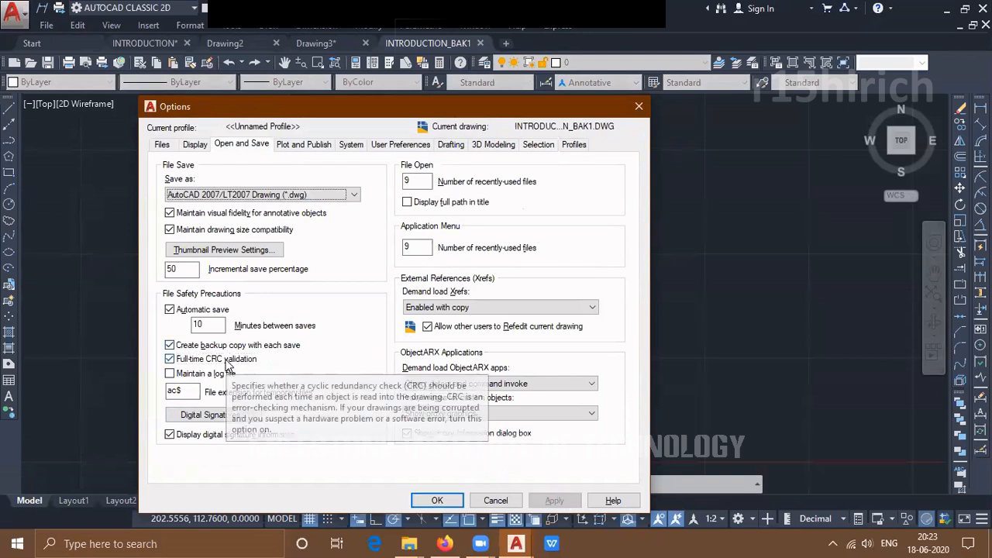
Check the recently-used file counts for File Open and the Application Menu, and accept the Options dialog
{"action": "double_click", "coordinate": [418, 181]}
{"action": "double_click", "coordinate": [413, 247]}
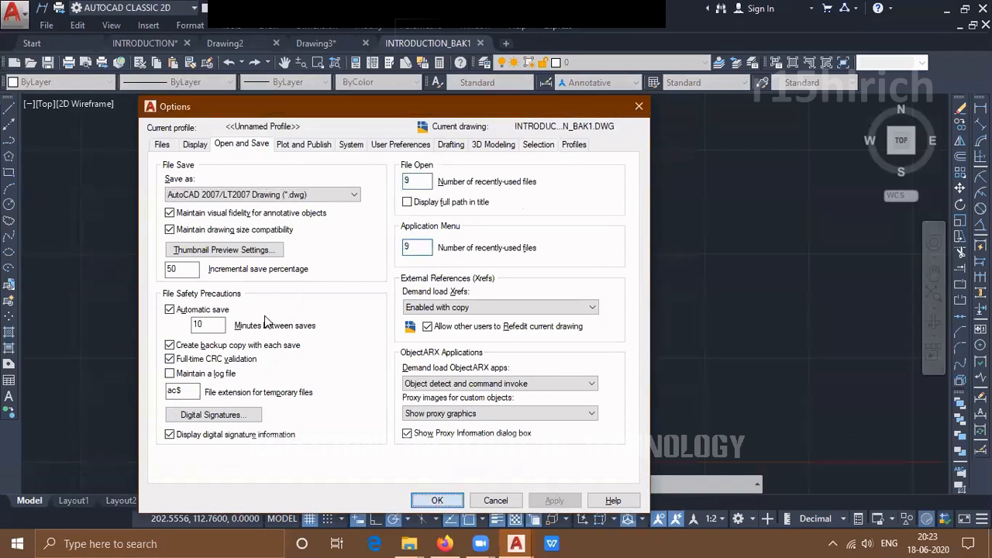
{"action": "left_click", "coordinate": [437, 500]}
View the recent documents list in the application menu and return to the drawing
{"action": "left_click", "coordinate": [14, 11]}
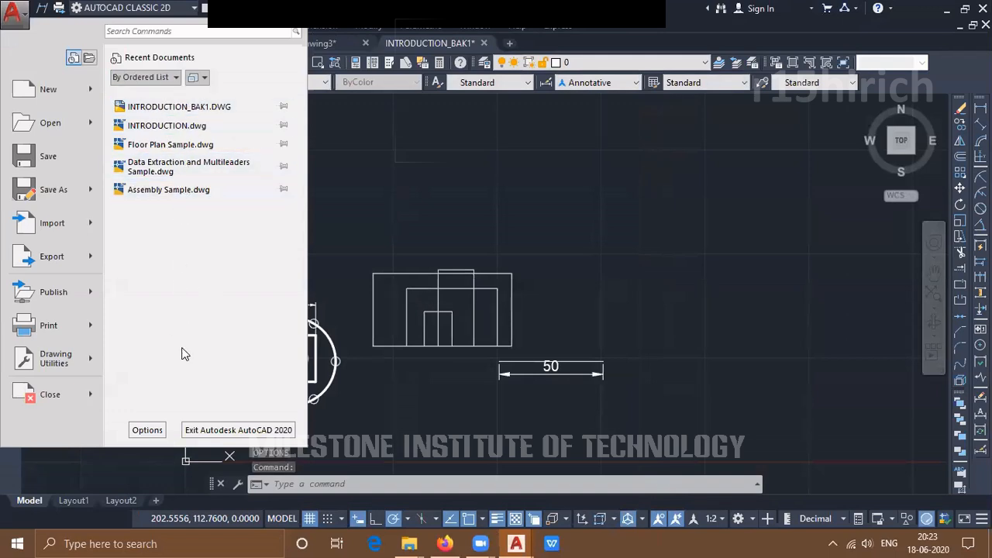
{"action": "left_click", "coordinate": [588, 180]}
{"action": "left_click", "coordinate": [14, 12]}
{"action": "left_click", "coordinate": [620, 230]}
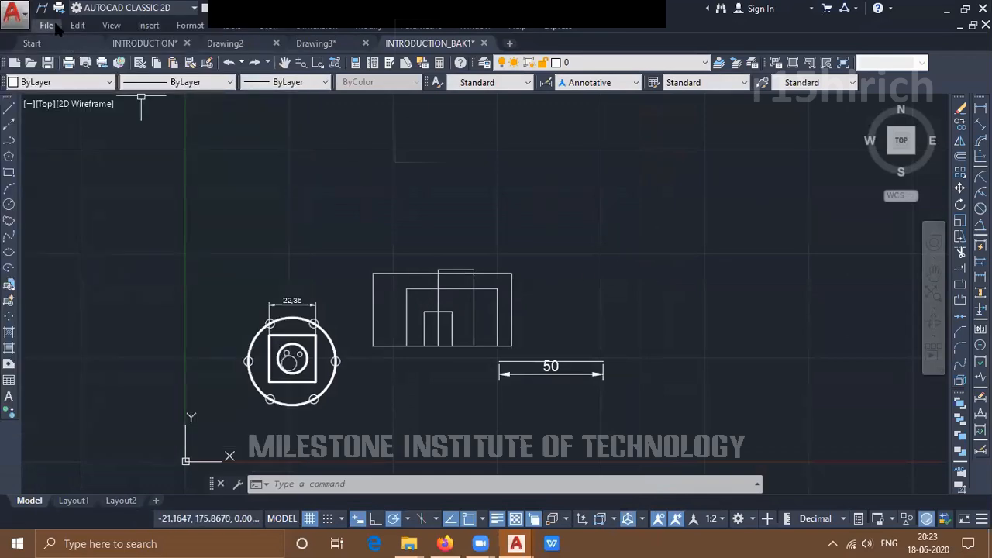
{"action": "left_click", "coordinate": [30, 25]}
{"action": "left_click", "coordinate": [707, 195]}
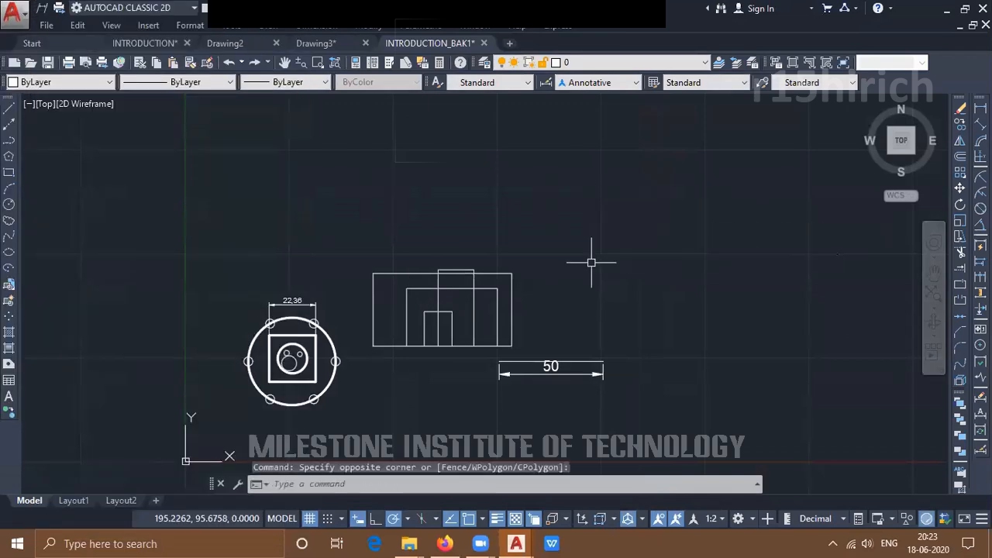
Set the default output device for new drawings to DWG To PDF.pc3 in the plot and publish options and apply the change
{"action": "type", "text": "op"}
{"action": "key", "text": "Return"}
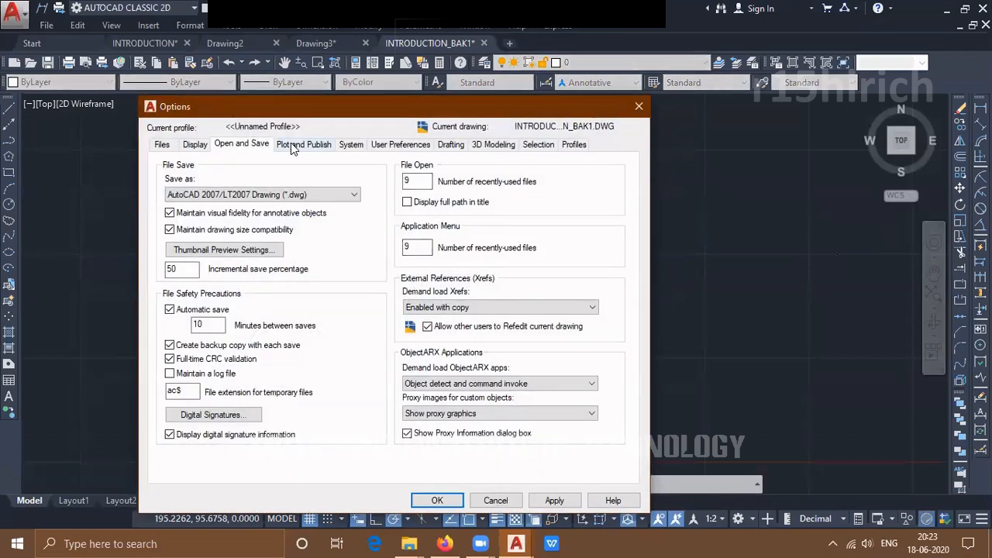
{"action": "left_click", "coordinate": [293, 145]}
{"action": "left_click", "coordinate": [291, 195]}
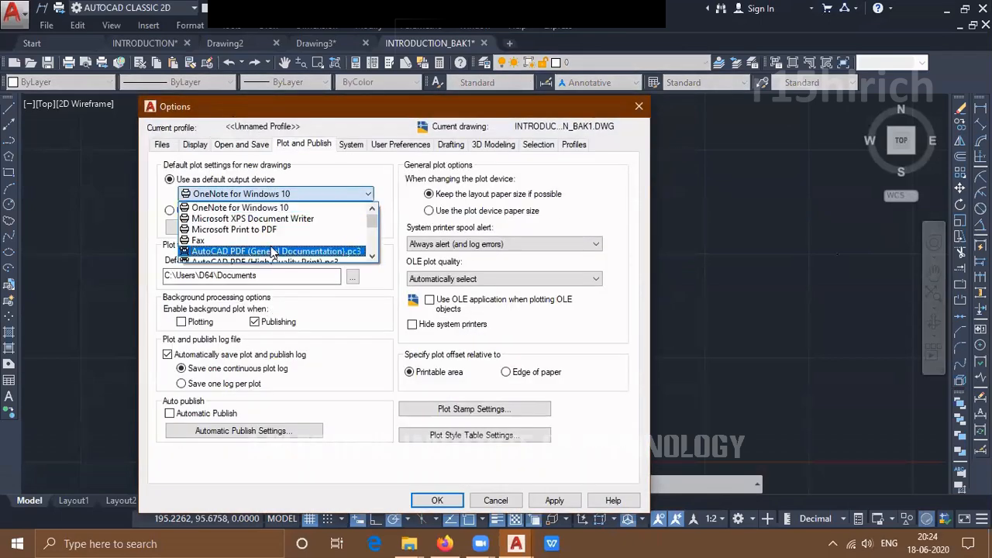
{"action": "scroll", "coordinate": [306, 240], "scroll_direction": "down", "scroll_amount": 3}
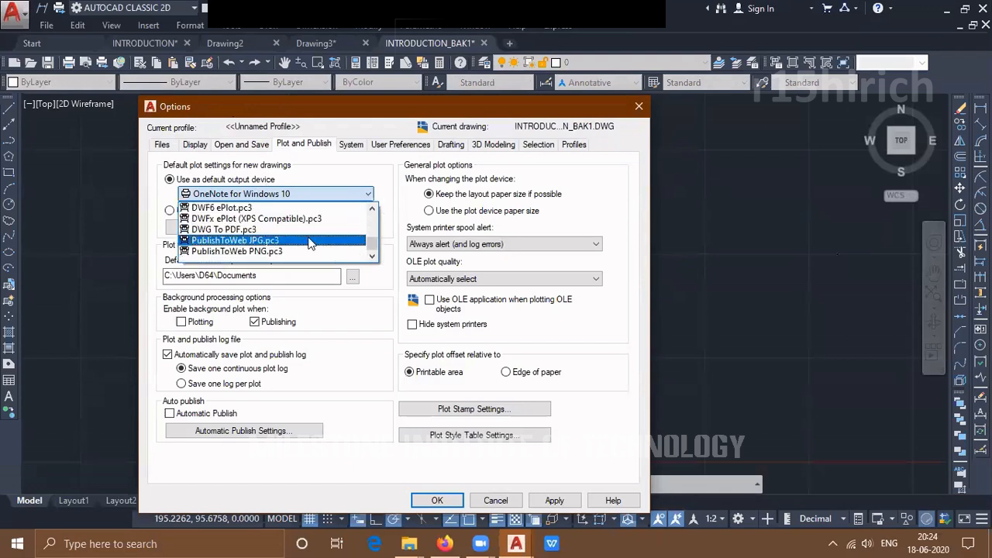
{"action": "left_click", "coordinate": [269, 229]}
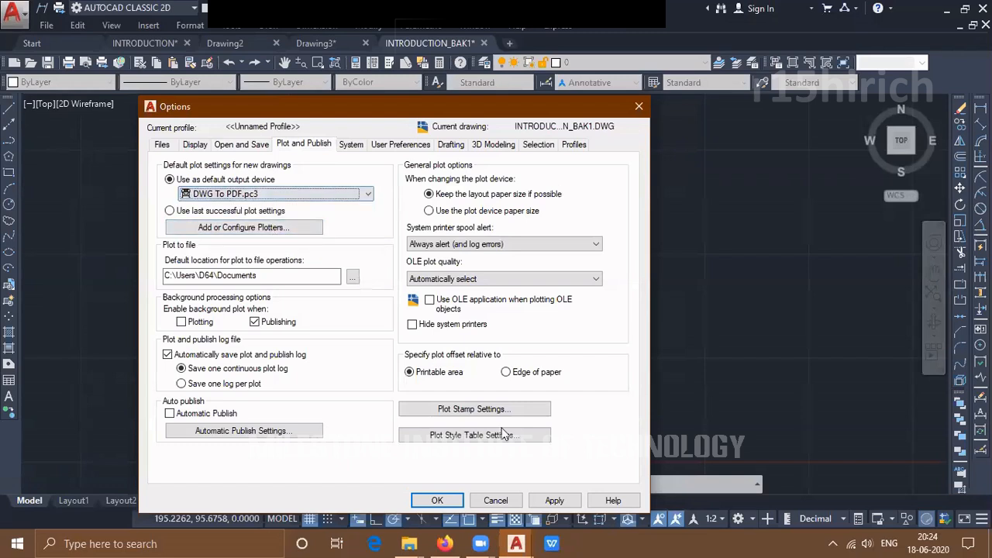
{"action": "left_click", "coordinate": [557, 503]}
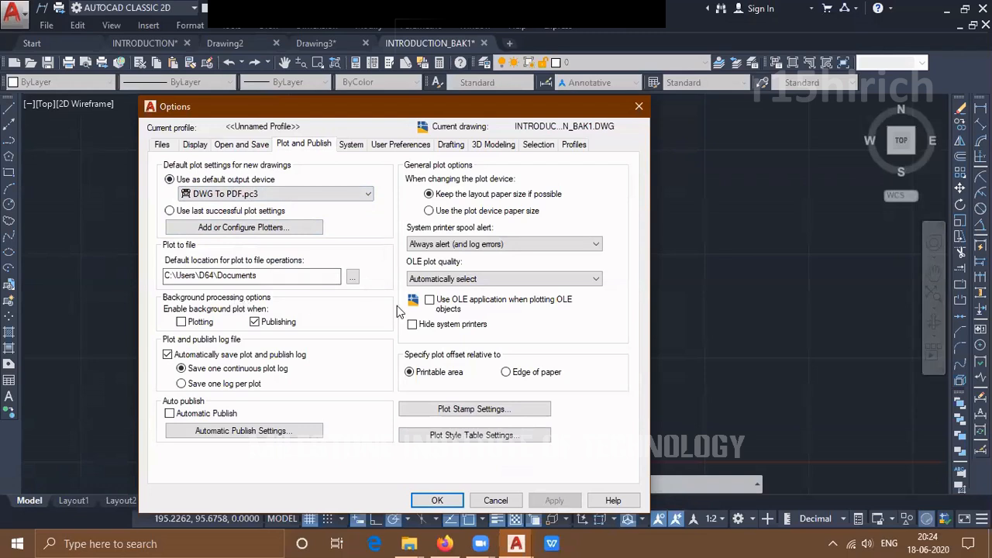
Review the system and user preference options, check the default lineweight, and cancel the lineweight settings
{"action": "left_click", "coordinate": [352, 146]}
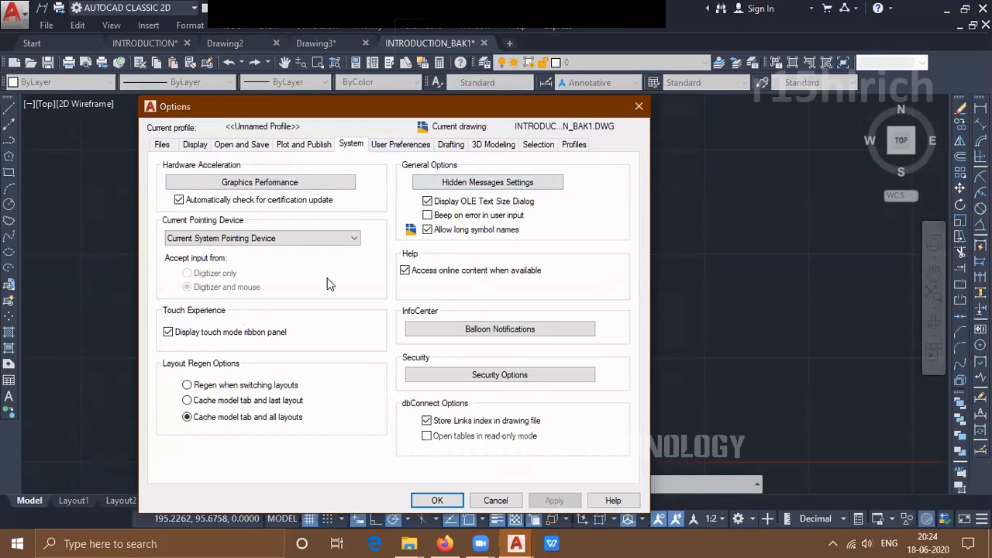
{"action": "left_click", "coordinate": [400, 147]}
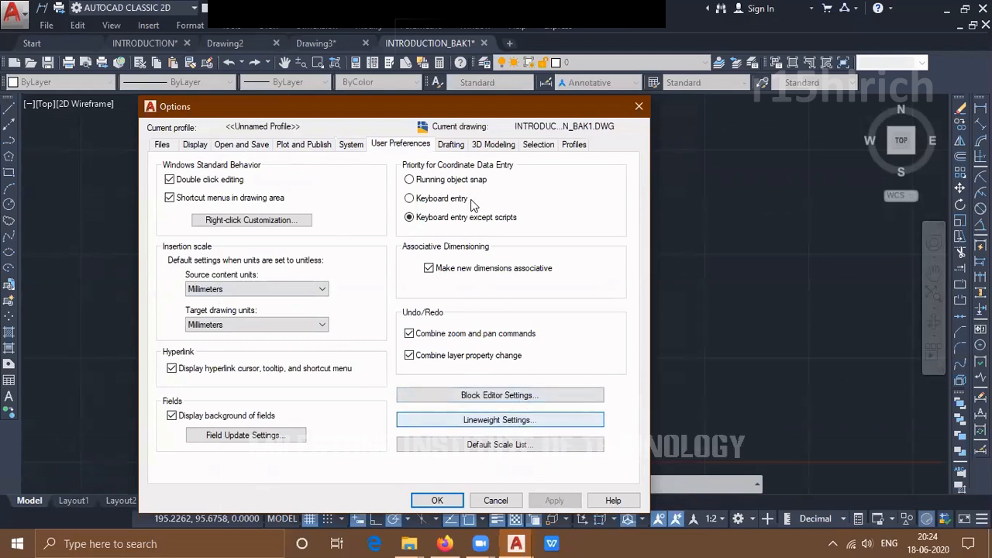
{"action": "left_click", "coordinate": [503, 420]}
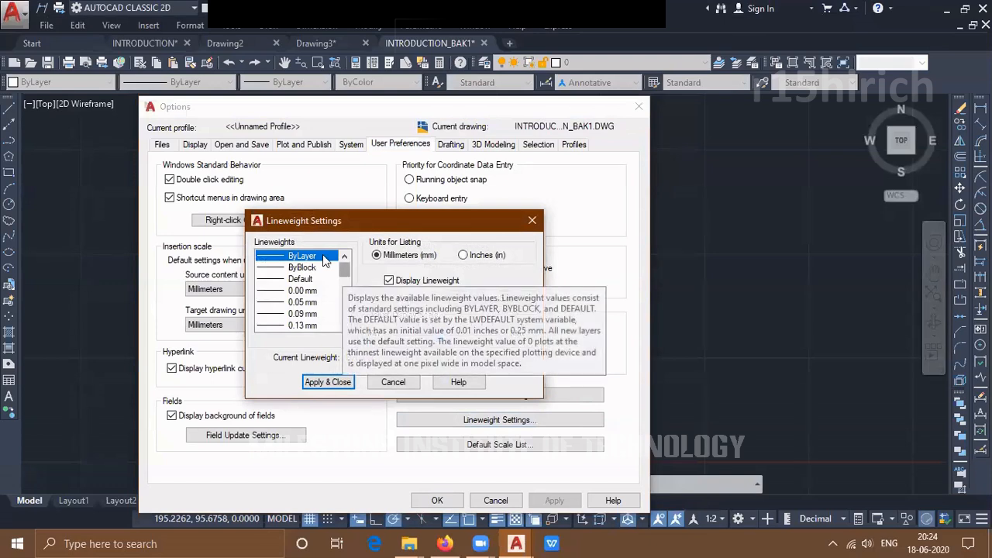
{"action": "left_click", "coordinate": [507, 300]}
{"action": "left_click", "coordinate": [504, 299]}
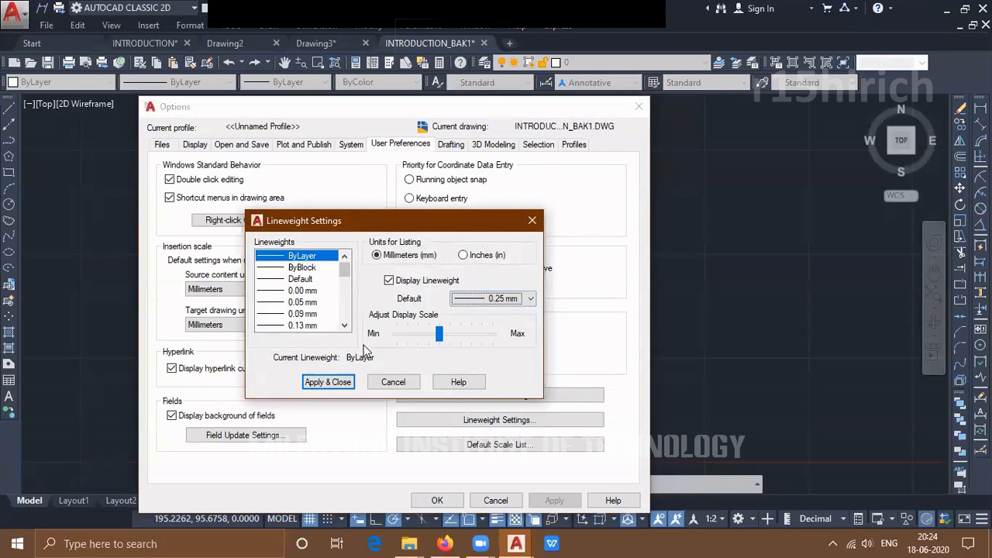
{"action": "left_click", "coordinate": [393, 382]}
Compare the metric and imperial default scale lists and accept the dialog with Imperial chosen
{"action": "left_click", "coordinate": [504, 446]}
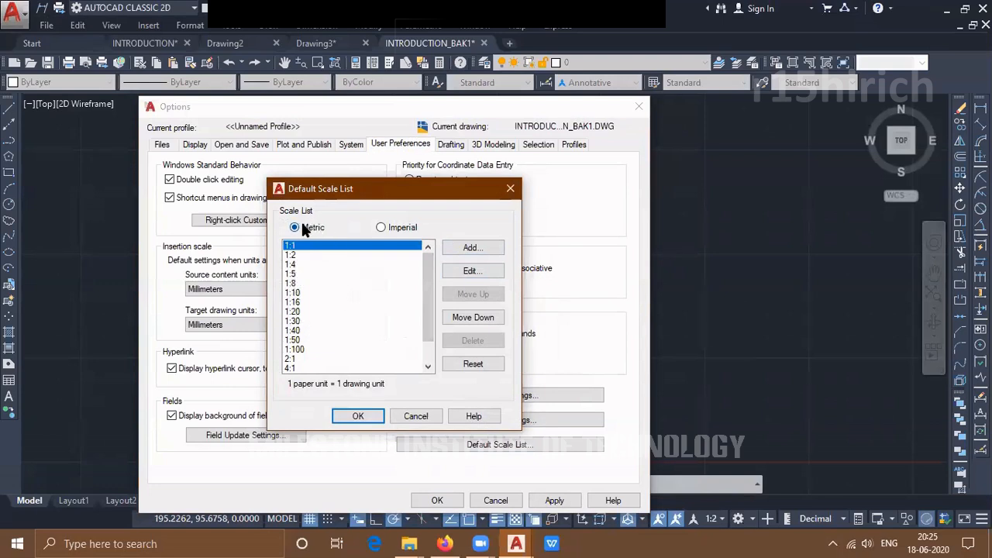
{"action": "left_click", "coordinate": [379, 227]}
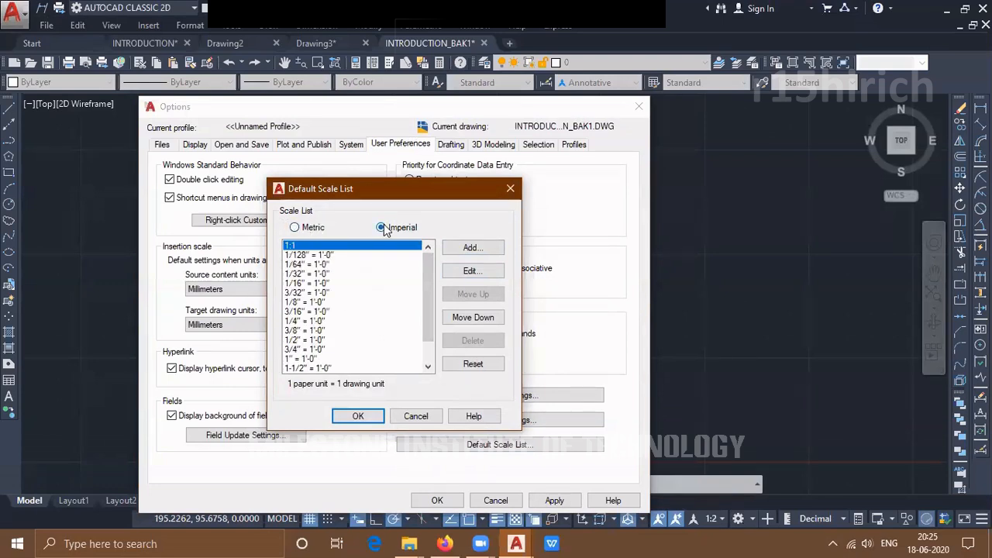
{"action": "left_click", "coordinate": [308, 228]}
{"action": "left_click", "coordinate": [380, 227]}
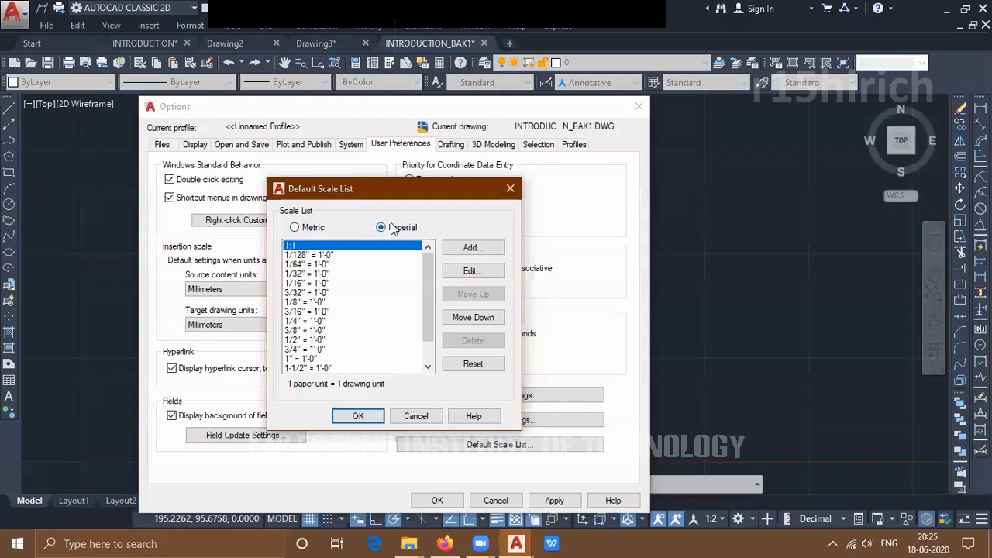
{"action": "left_click", "coordinate": [360, 415]}
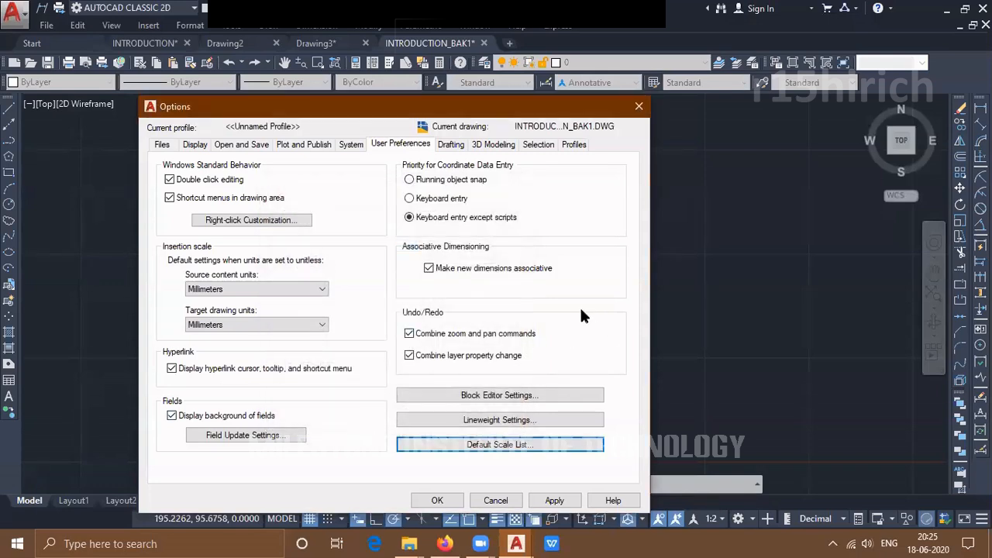
Examine the AutoSnap marker size and the other drafting options, and accept the Options dialog
{"action": "left_click", "coordinate": [455, 149]}
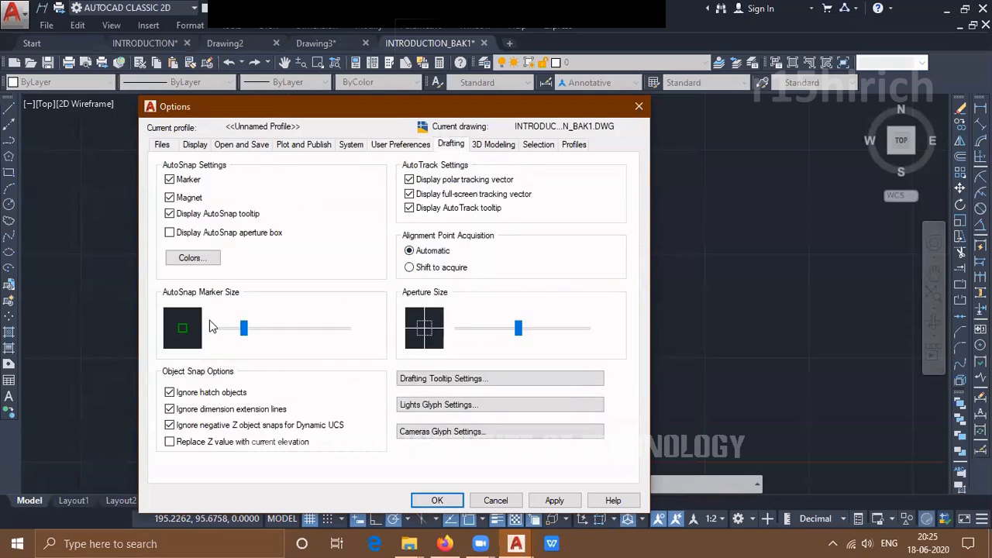
{"action": "mouse_move", "coordinate": [243, 329]}
{"action": "left_mouse_down"}
{"action": "mouse_move", "coordinate": [237, 341]}
{"action": "mouse_move", "coordinate": [241, 333]}
{"action": "left_mouse_up"}
{"action": "left_click", "coordinate": [811, 317]}
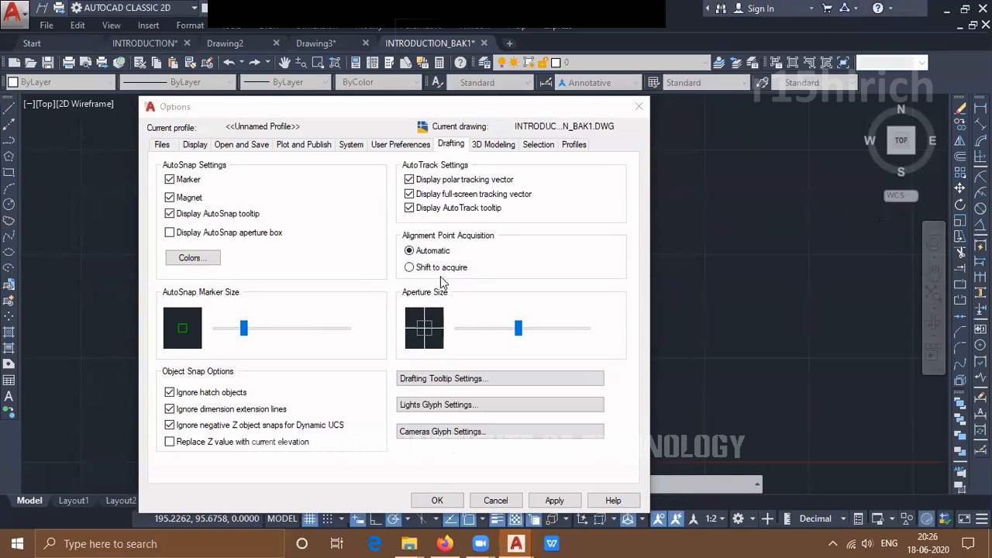
{"action": "left_click", "coordinate": [439, 501]}
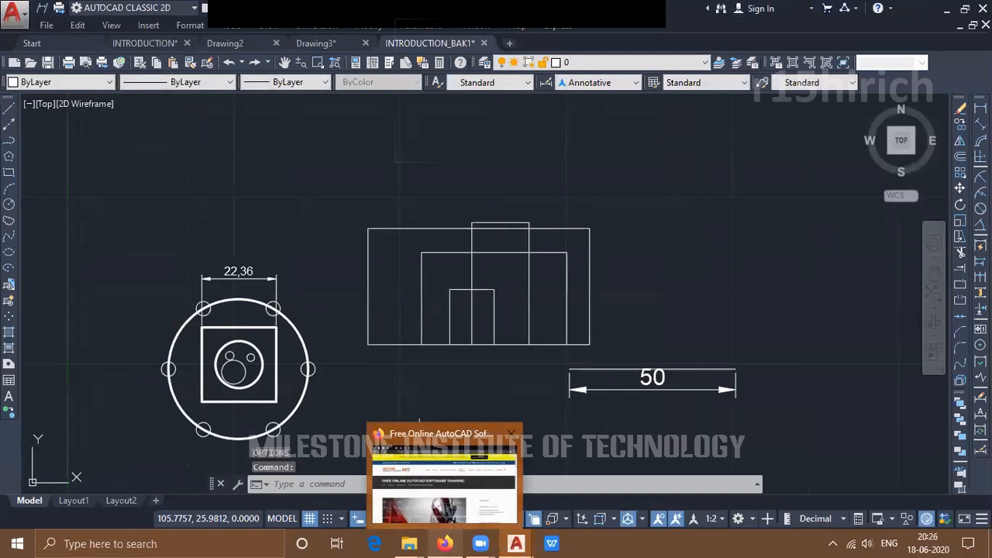
Select the large rectangle's top and left edges and the circle inside the square with crossing windows, and clear the selection
{"action": "left_click", "coordinate": [388, 193]}
{"action": "left_click", "coordinate": [304, 321]}
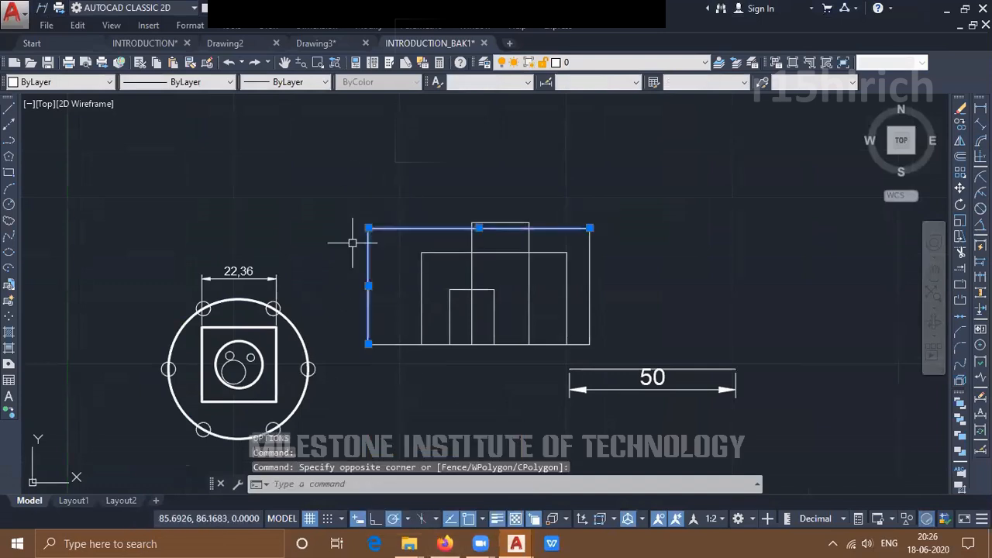
{"action": "scroll", "coordinate": [243, 406], "scroll_direction": "up", "scroll_amount": 2}
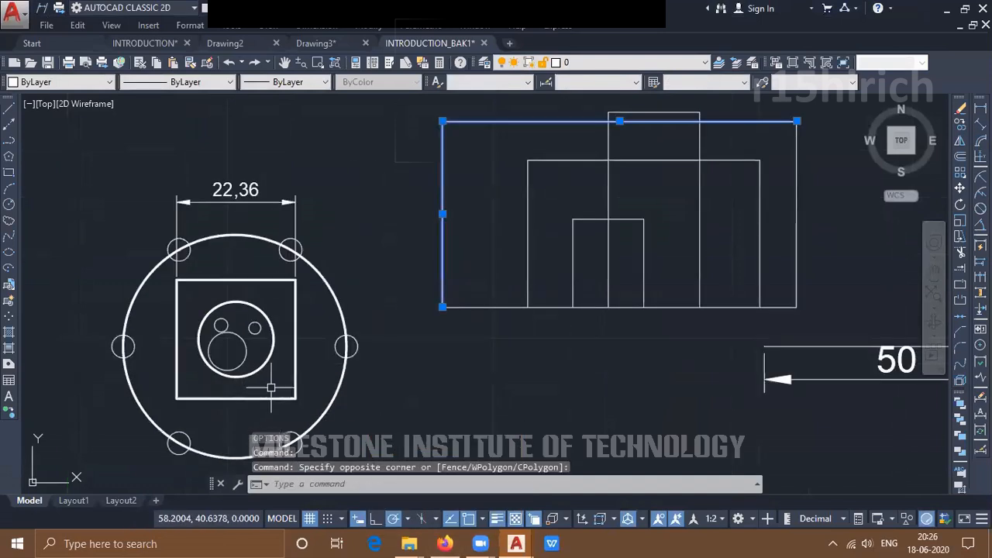
{"action": "left_click", "coordinate": [268, 380]}
{"action": "left_click", "coordinate": [248, 361]}
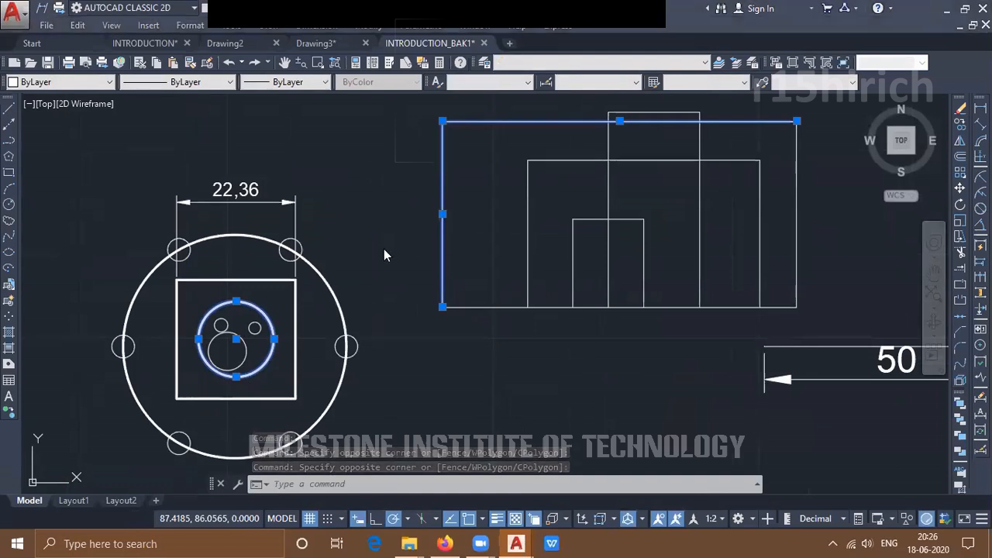
{"action": "left_click", "coordinate": [380, 209]}
{"action": "key", "text": "Escape"}
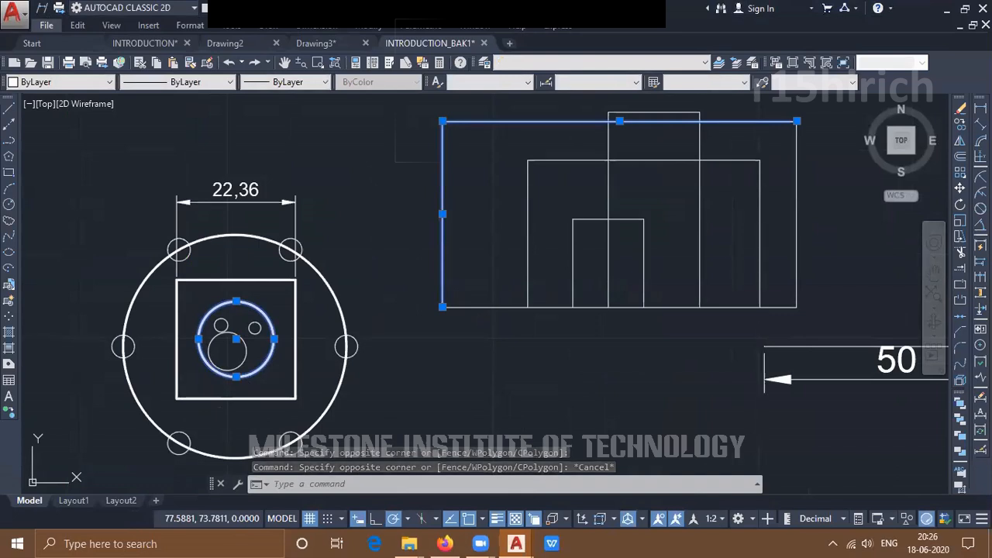
{"action": "middle_click_drag", "start_coordinate": [491, 228], "coordinate": [505, 295]}
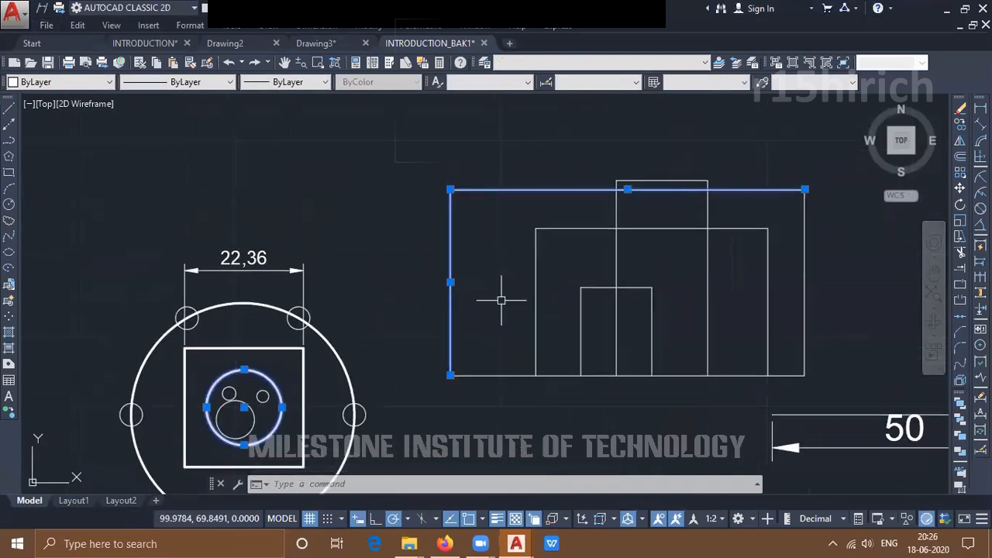
{"action": "key", "text": "Escape"}
{"action": "key", "text": "Escape"}
Preview automatic alignment tracking from the rectangle's snap points with the Circle command, and cancel the command
{"action": "type", "text": "c"}
{"action": "key", "text": "Return"}
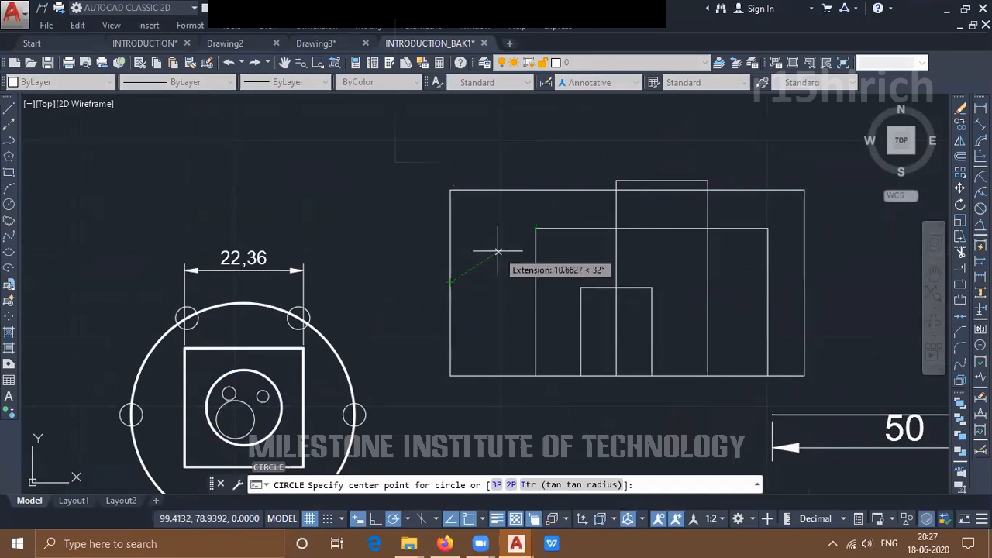
{"action": "key", "text": "Escape"}
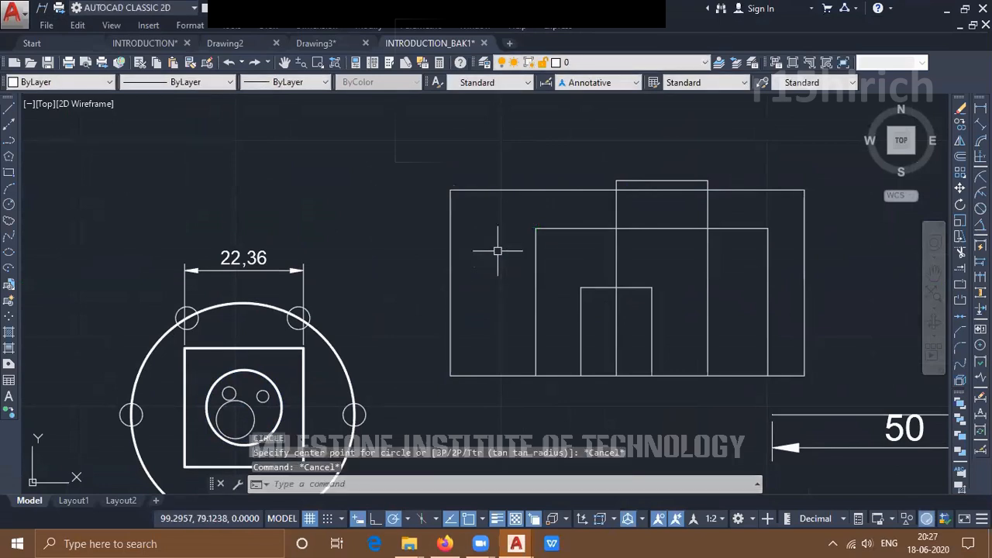
Set alignment point acquisition to Shift to acquire in the drafting options and accept the dialog
{"action": "type", "text": "op"}
{"action": "key", "text": "Return"}
{"action": "left_click", "coordinate": [425, 270]}
{"action": "left_click", "coordinate": [437, 500]}
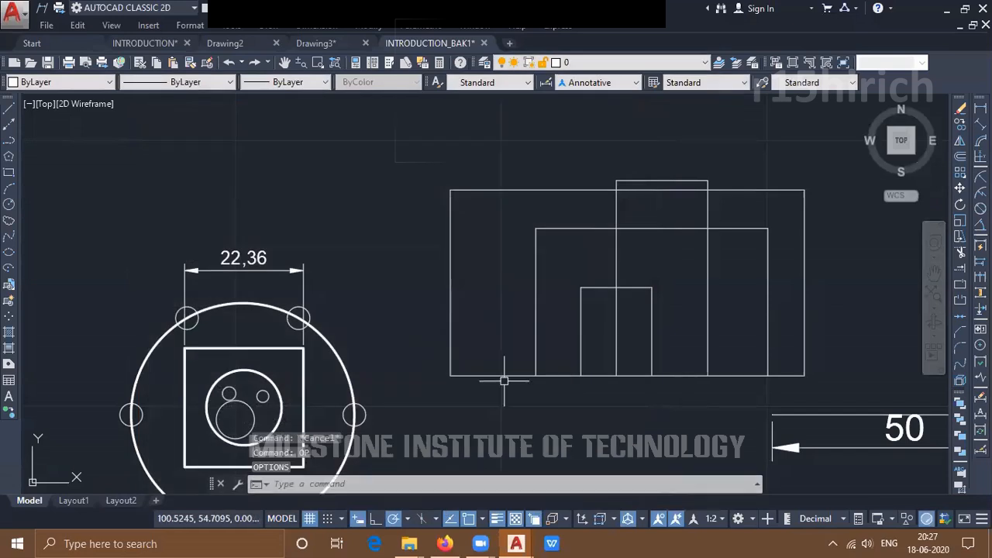
Draw a circle of radius 10 centred where the midpoints of the outer rectangle's left edge and the middle rectangle's top edge align
{"action": "type", "text": "c"}
{"action": "key", "text": "Return"}
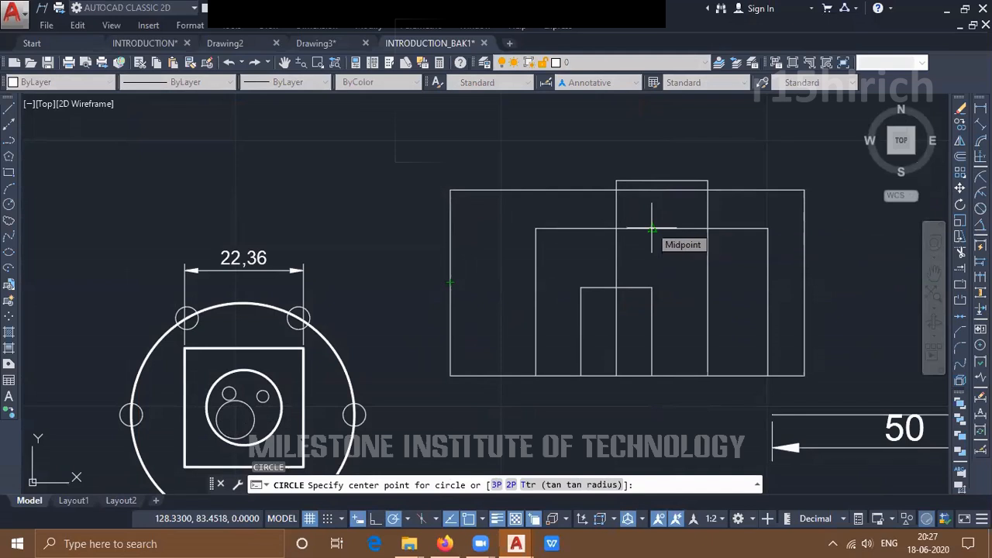
{"action": "left_click", "coordinate": [652, 283]}
{"action": "type", "text": "10"}
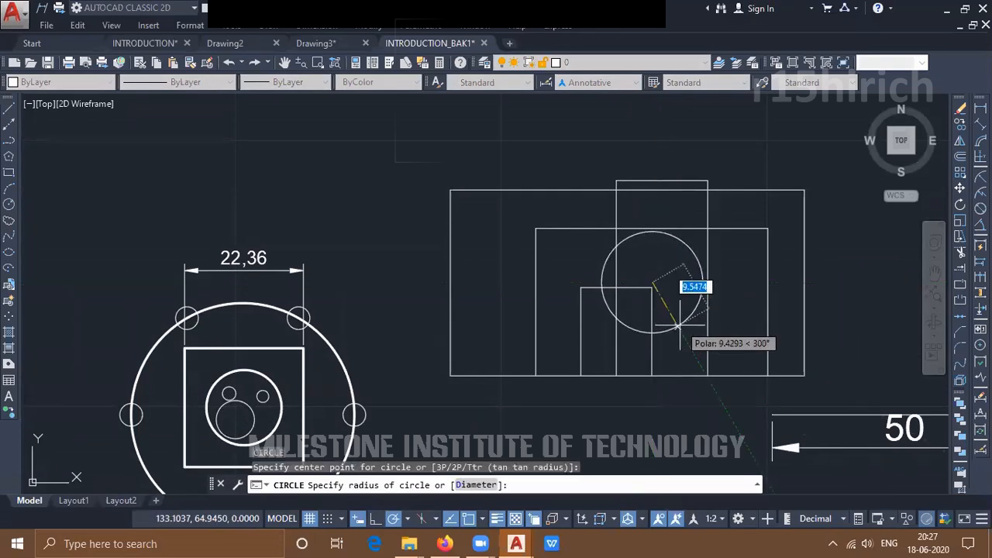
{"action": "key", "text": "Return"}
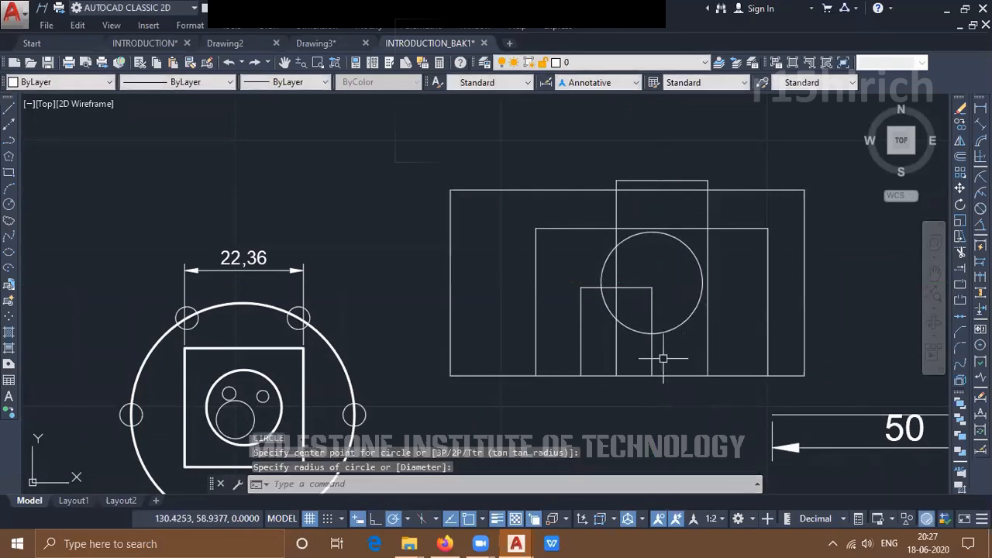
Set alignment point acquisition back to Automatic in the drafting options and accept the dialog
{"action": "type", "text": "op"}
{"action": "key", "text": "Return"}
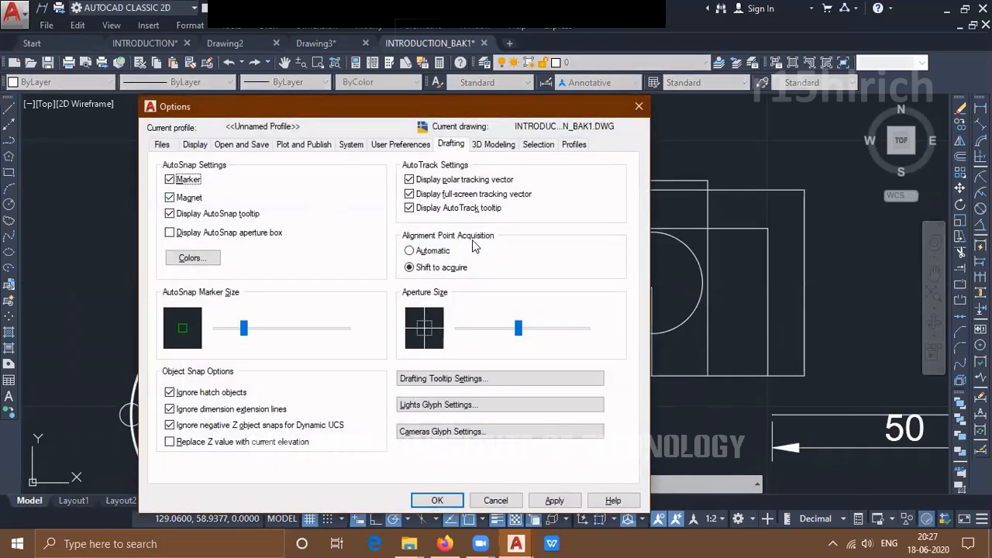
{"action": "left_click", "coordinate": [423, 250]}
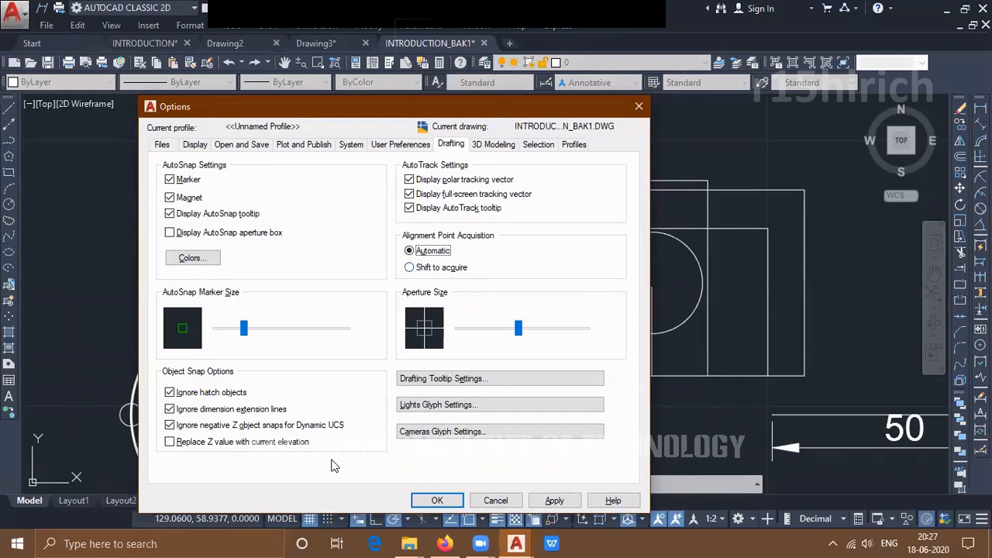
{"action": "left_click", "coordinate": [439, 501]}
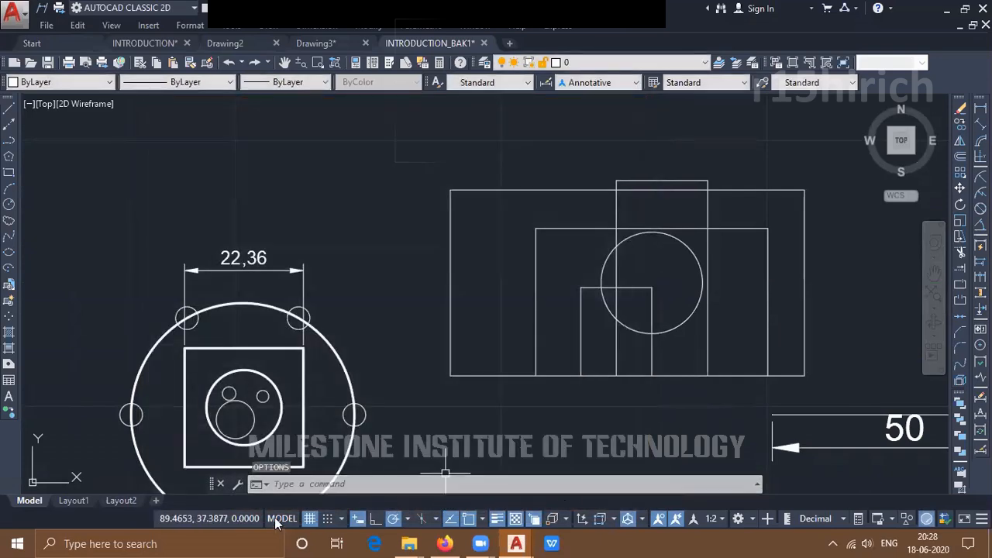
View the dynamic input tooltip at the cursor with the Circle command, and cancel the command
{"action": "left_click", "coordinate": [357, 520]}
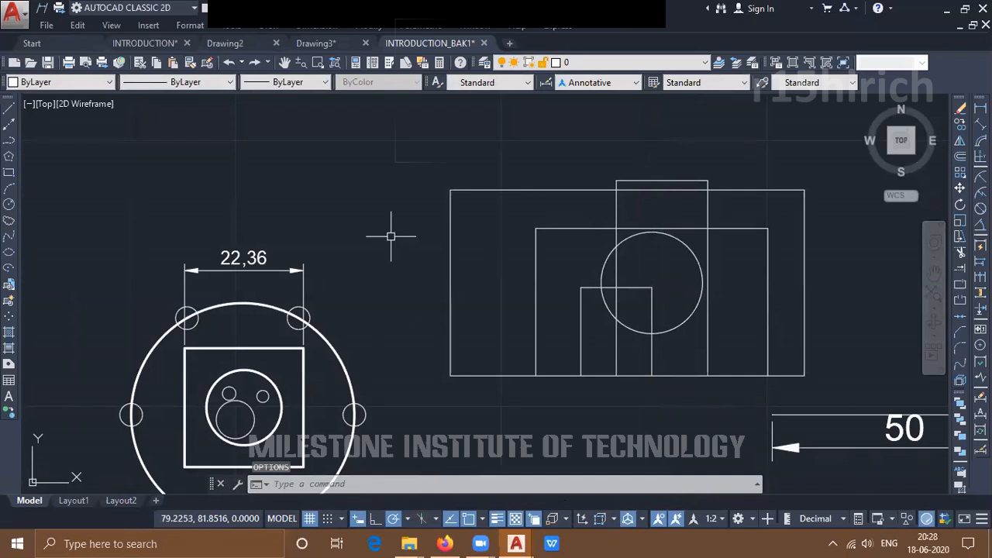
{"action": "type", "text": "c"}
{"action": "key", "text": "Return"}
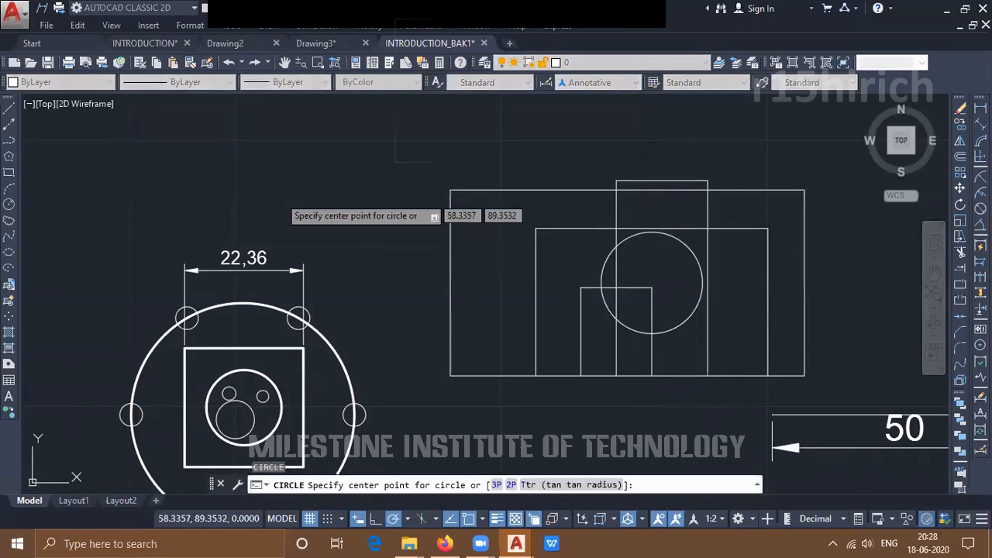
{"action": "key", "text": "Escape"}
Try adjusting the transparency and size of the drafting tooltips, and discard the changes
{"action": "type", "text": "op"}
{"action": "key", "text": "Return"}
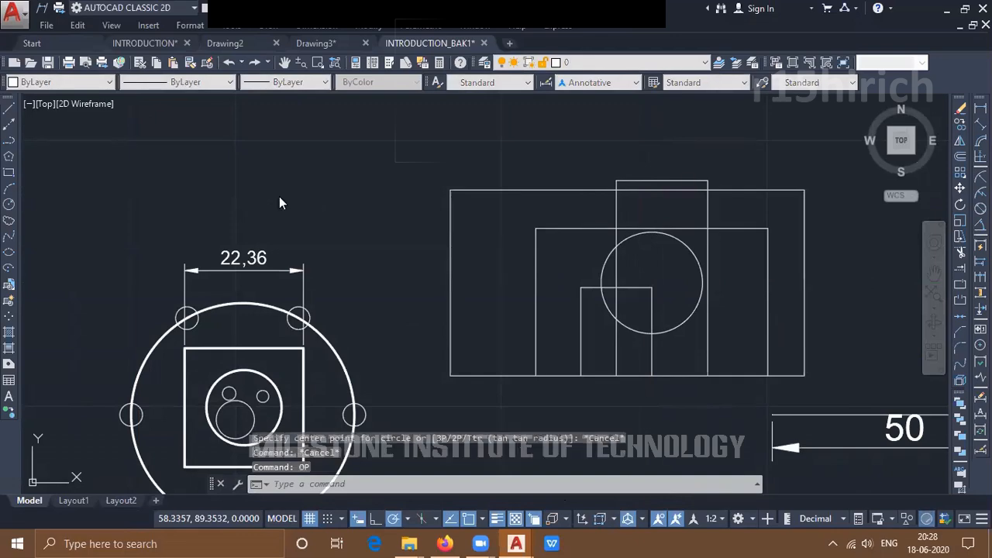
{"action": "left_click", "coordinate": [484, 378]}
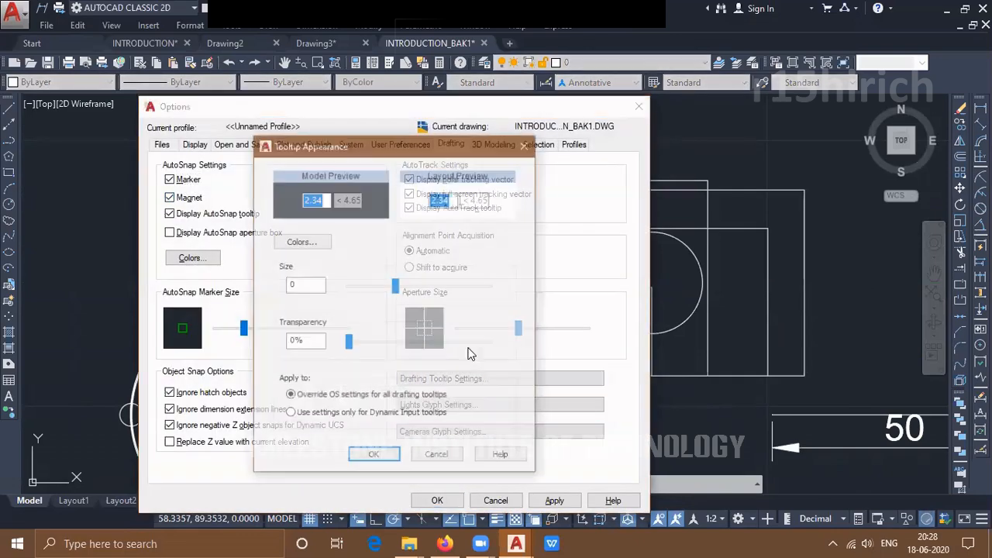
{"action": "mouse_move", "coordinate": [348, 343]}
{"action": "left_mouse_down"}
{"action": "mouse_move", "coordinate": [433, 343]}
{"action": "mouse_move", "coordinate": [348, 344]}
{"action": "left_mouse_up"}
{"action": "left_click_drag", "start_coordinate": [396, 286], "coordinate": [372, 289]}
{"action": "left_click", "coordinate": [387, 288]}
{"action": "left_click", "coordinate": [438, 459]}
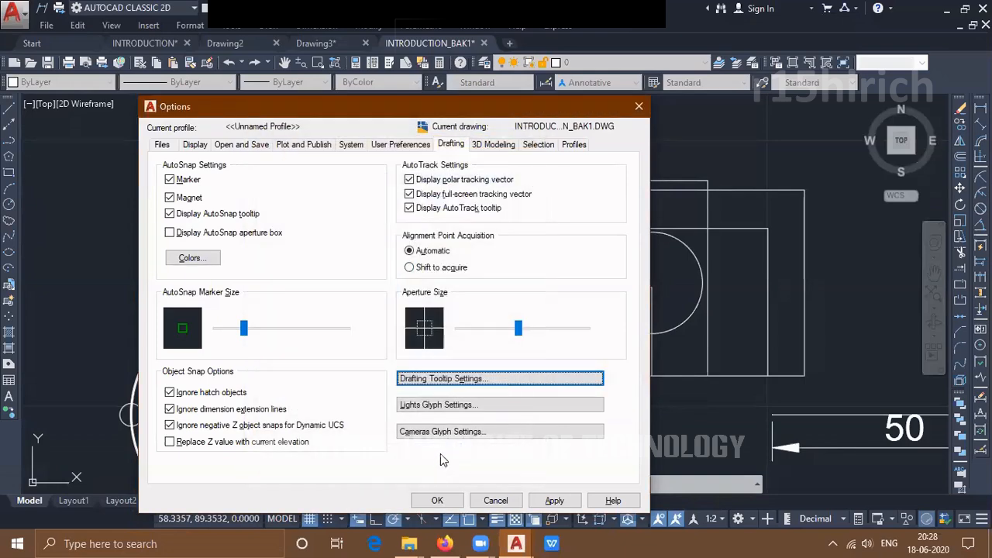
Preview the Spot and Web light glyphs in the light glyph settings, and cancel the dialog
{"action": "left_click", "coordinate": [475, 406]}
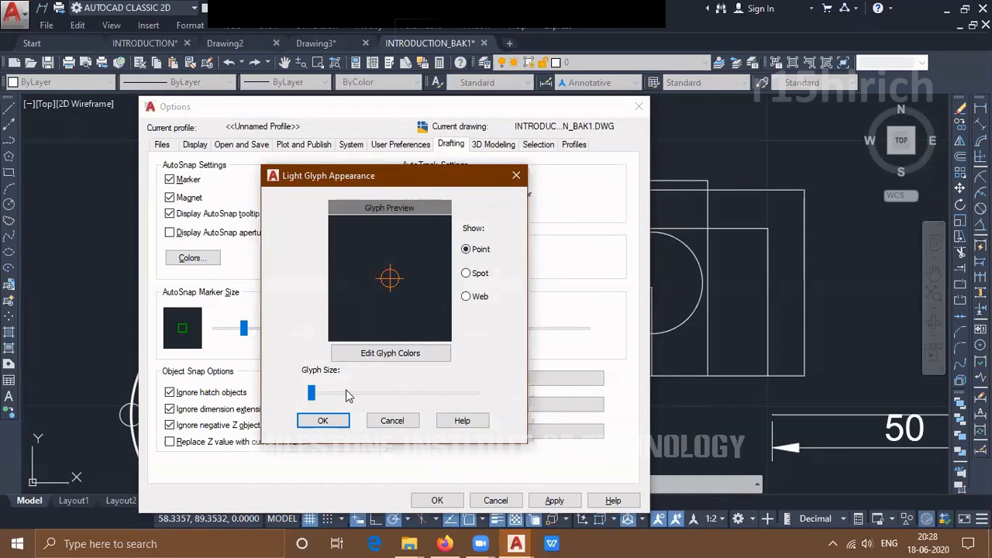
{"action": "left_click", "coordinate": [466, 275]}
{"action": "left_click", "coordinate": [466, 297]}
{"action": "left_click", "coordinate": [397, 418]}
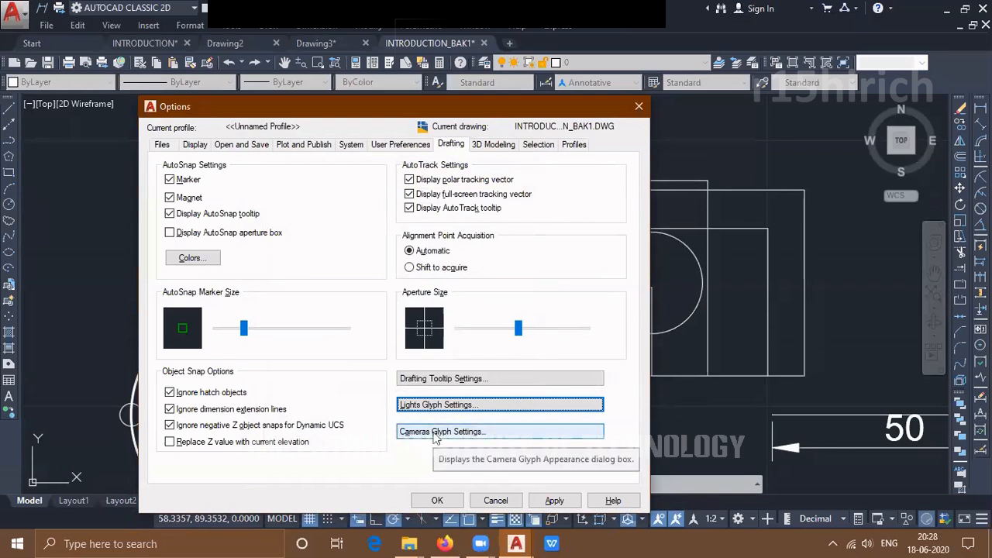
Try a slightly larger glyph size in the camera glyph settings, and discard the change
{"action": "left_click", "coordinate": [434, 435]}
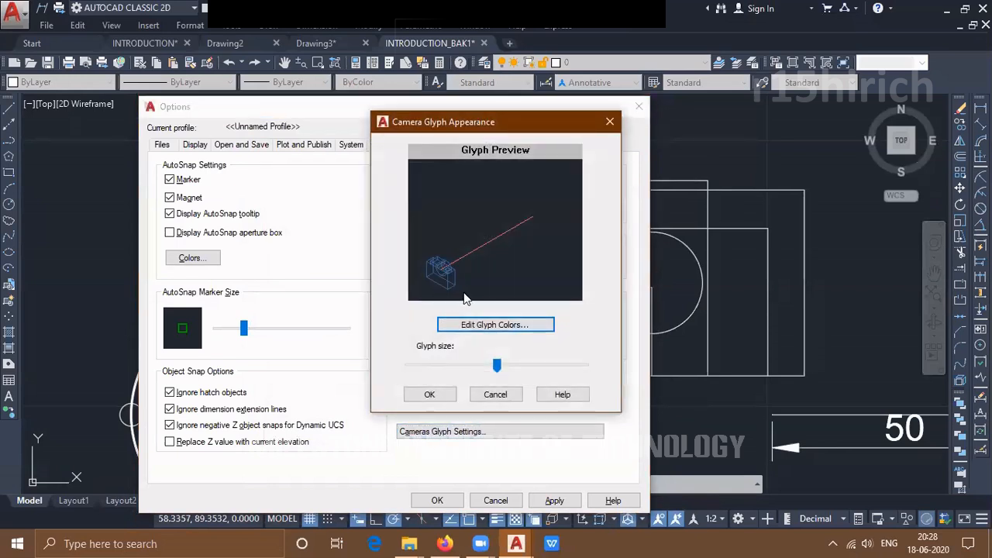
{"action": "left_click_drag", "start_coordinate": [497, 365], "coordinate": [508, 371]}
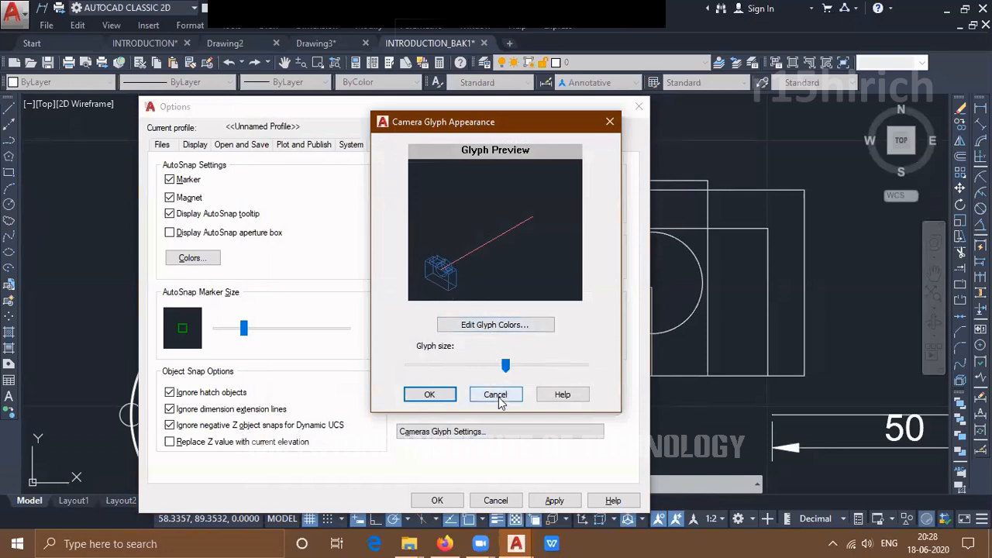
{"action": "left_click", "coordinate": [496, 395]}
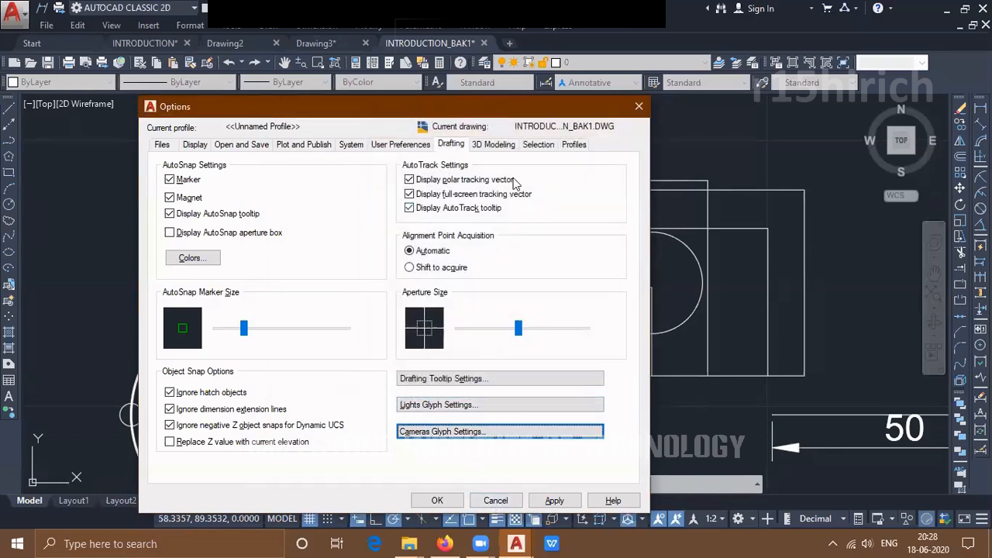
Review the 3D modeling options and the selection options, including noun/verb selection, and accept the dialog
{"action": "left_click", "coordinate": [500, 149]}
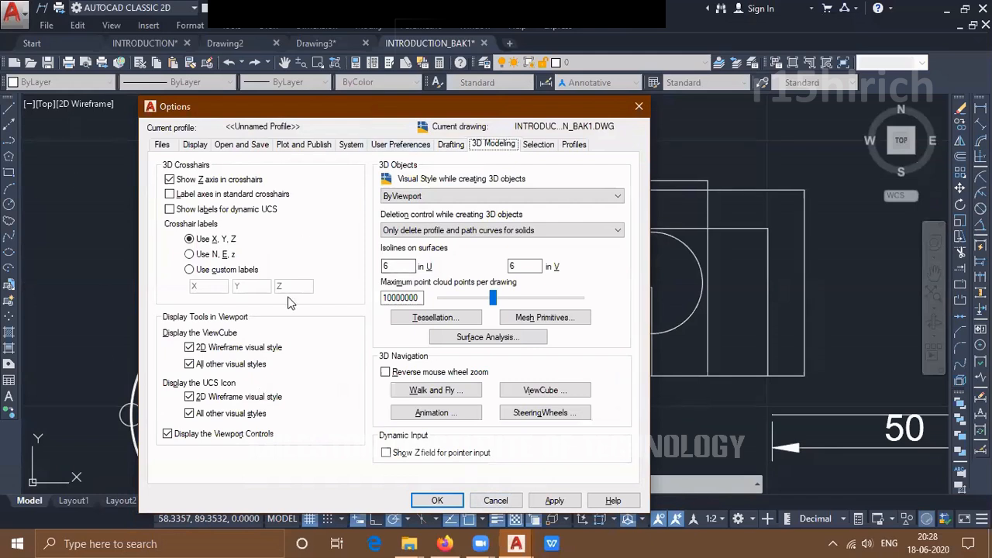
{"action": "left_click", "coordinate": [538, 145]}
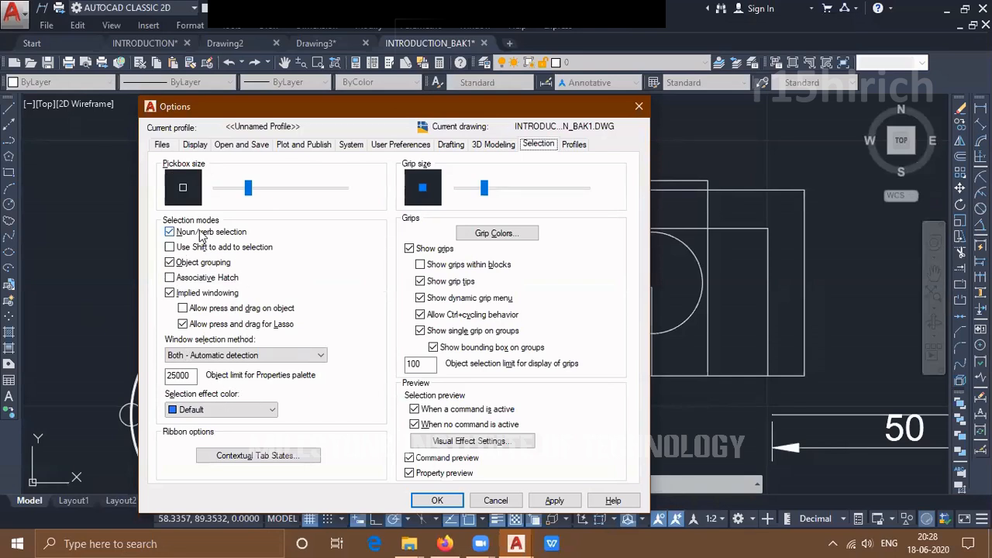
{"action": "mouse_move", "coordinate": [201, 235]}
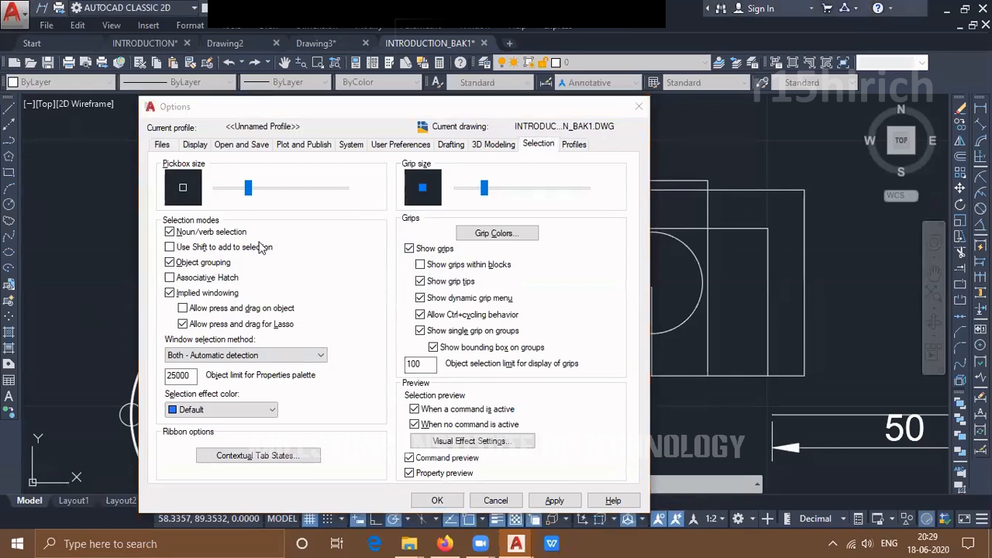
{"action": "left_click", "coordinate": [437, 500]}
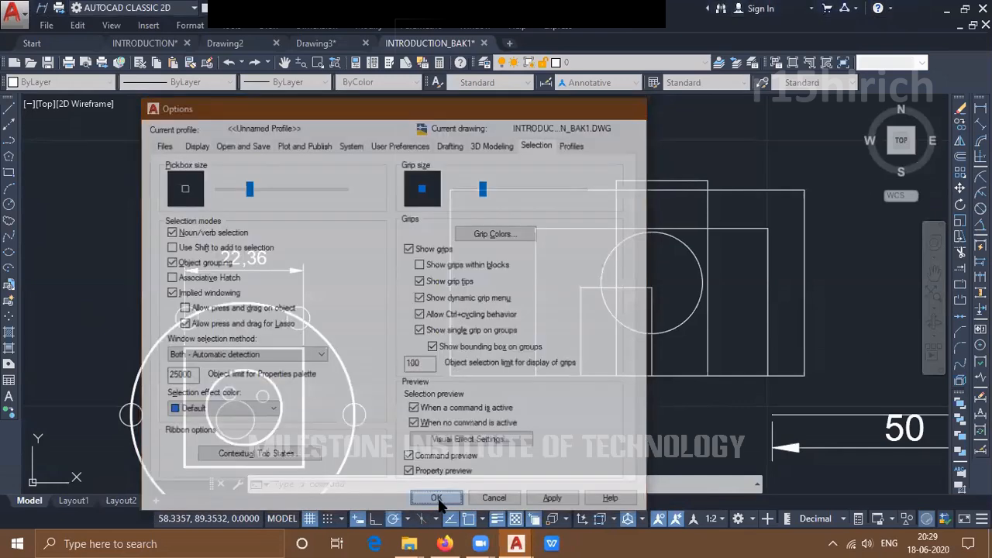
Preselect the nested rectangles and their circle with a crossing window, and move them to the right, above the 50 dimension
{"action": "middle_click_drag", "start_coordinate": [349, 215], "coordinate": [262, 230]}
{"action": "scroll", "coordinate": [263, 229], "scroll_direction": "down", "scroll_amount": 3}
{"action": "scroll", "coordinate": [635, 174], "scroll_direction": "up", "scroll_amount": 2}
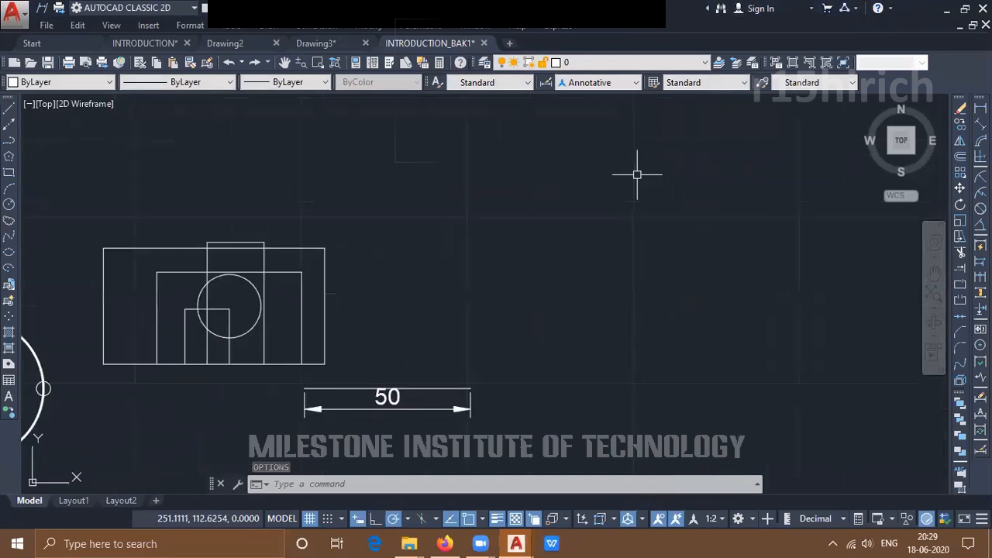
{"action": "mouse_move", "coordinate": [422, 296]}
{"action": "middle_mouse_down"}
{"action": "mouse_move", "coordinate": [507, 231]}
{"action": "mouse_move", "coordinate": [531, 244]}
{"action": "mouse_move", "coordinate": [561, 228]}
{"action": "middle_mouse_up"}
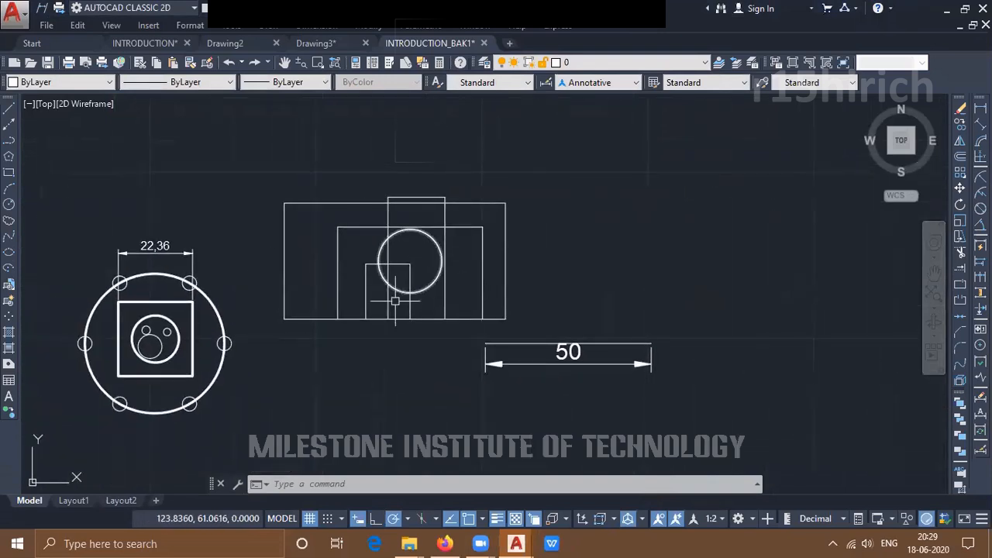
{"action": "left_click", "coordinate": [563, 151]}
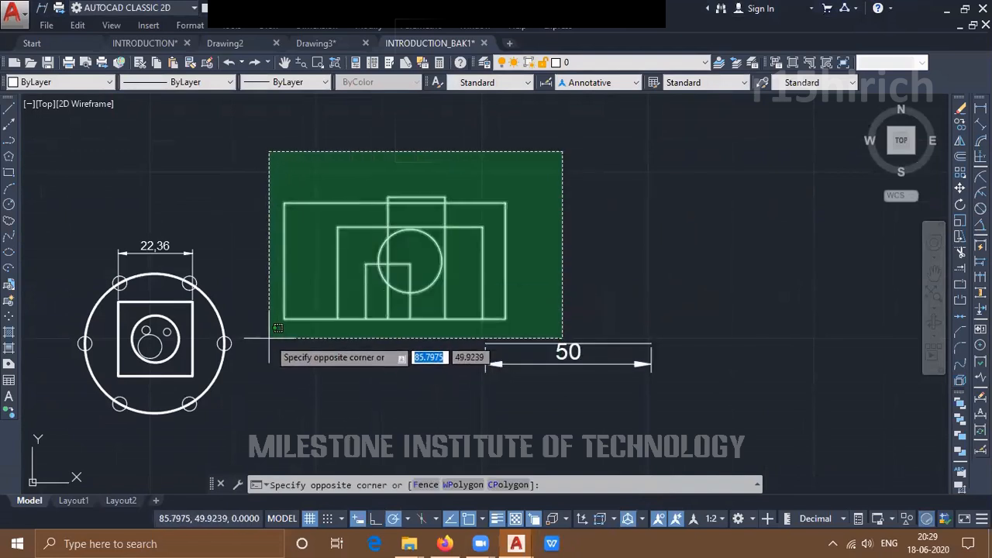
{"action": "left_click", "coordinate": [271, 331]}
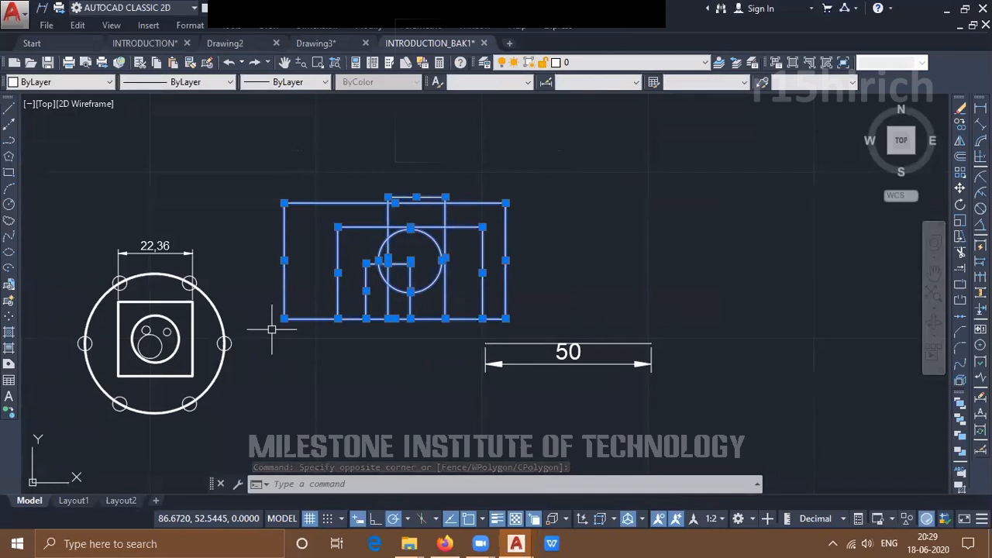
{"action": "type", "text": "m"}
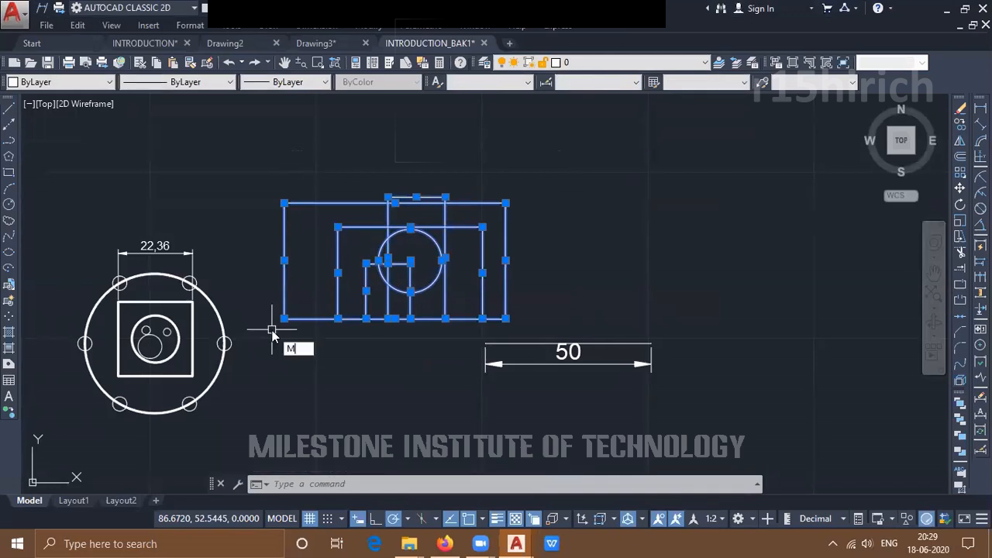
{"action": "key", "text": "Return"}
{"action": "left_click", "coordinate": [342, 114]}
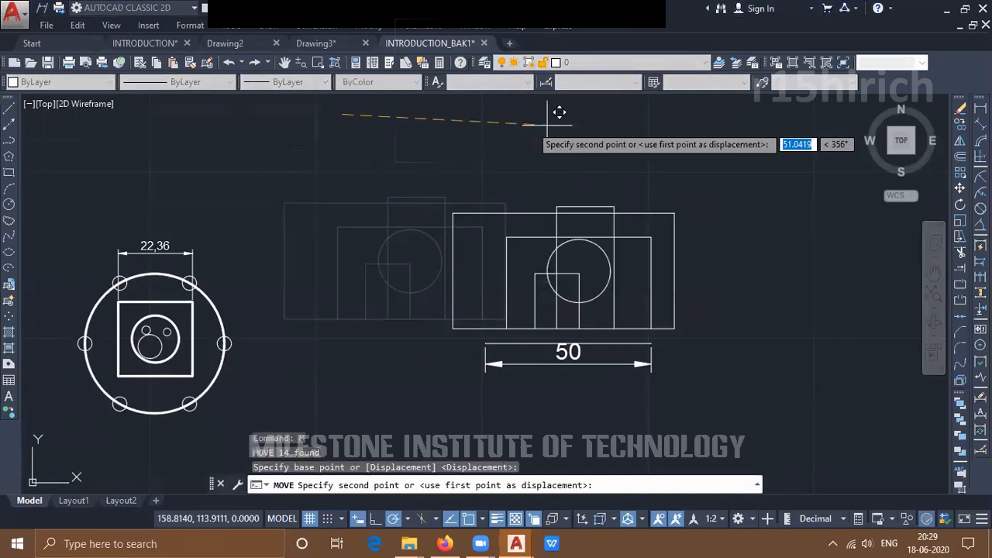
{"action": "left_click", "coordinate": [618, 116]}
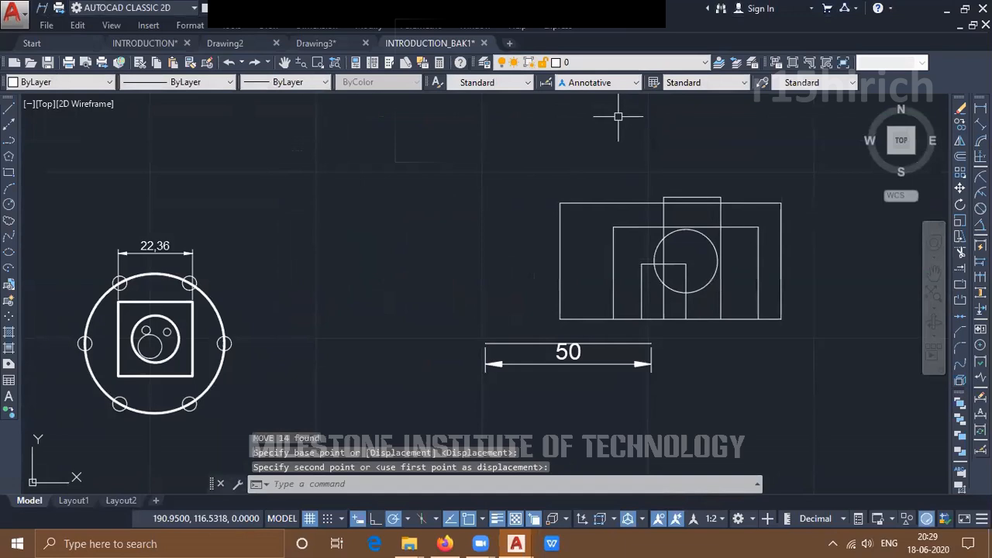
Repeat the Move command, selecting the nested rectangles and circle within it, and shift them back left beside the round part
{"action": "key", "text": "Return"}
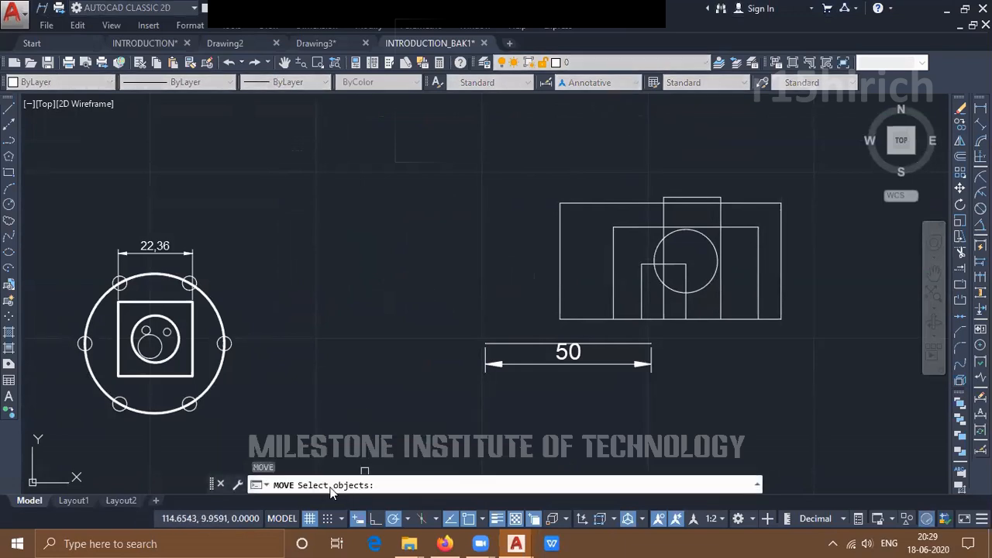
{"action": "left_click", "coordinate": [806, 161]}
{"action": "left_click", "coordinate": [513, 327]}
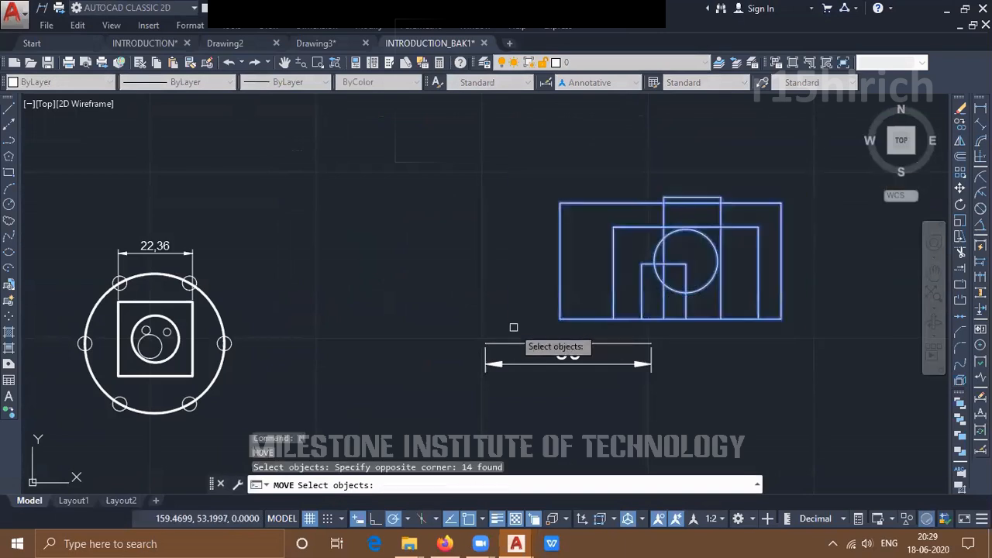
{"action": "key", "text": "Return"}
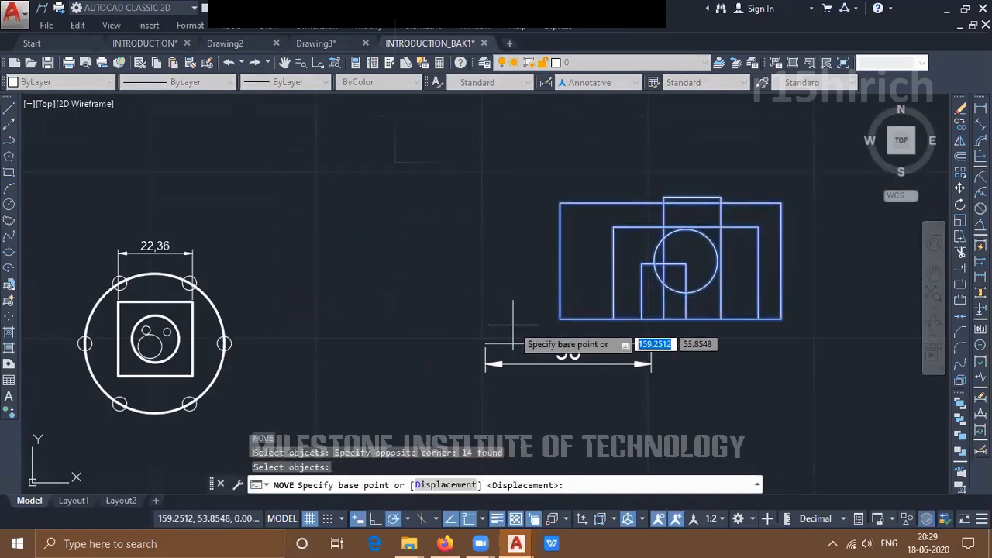
{"action": "left_click", "coordinate": [757, 128]}
{"action": "left_click", "coordinate": [470, 128]}
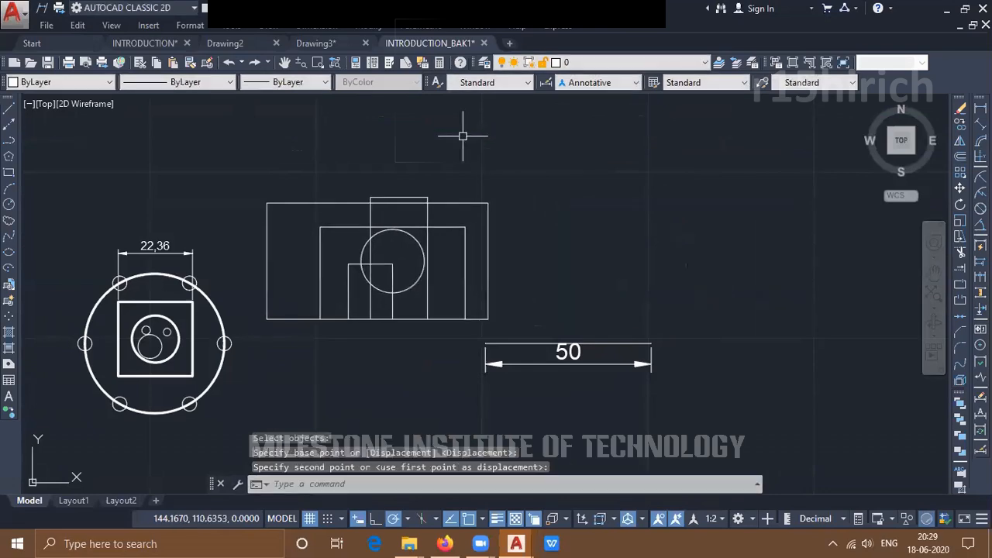
Turn off noun/verb selection in the selection options and accept the dialog
{"action": "type", "text": "op"}
{"action": "key", "text": "Return"}
{"action": "left_click", "coordinate": [170, 233]}
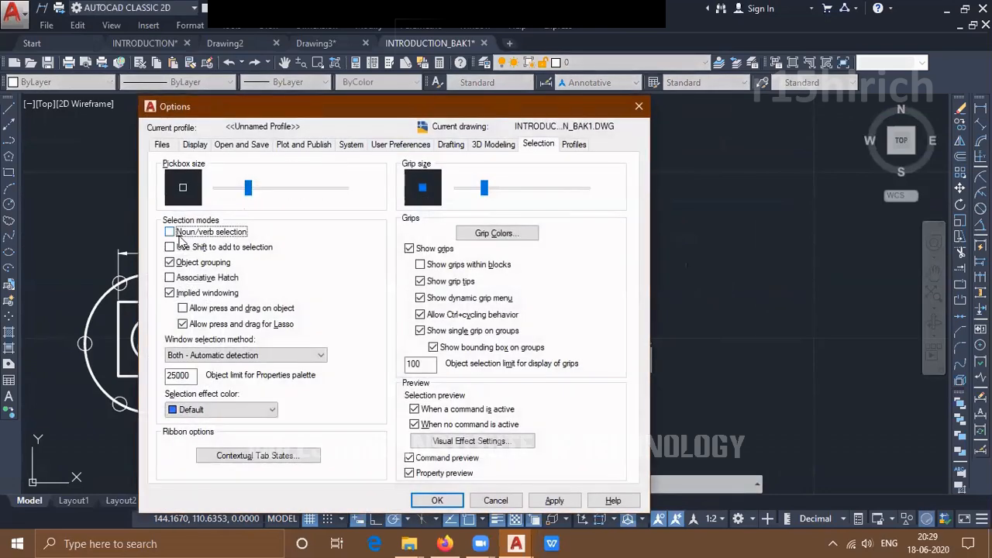
{"action": "left_click", "coordinate": [437, 500]}
Test preselecting the nested rectangles and circle for Copy, reselect them within the command, and place one copy to their right
{"action": "left_click", "coordinate": [535, 165]}
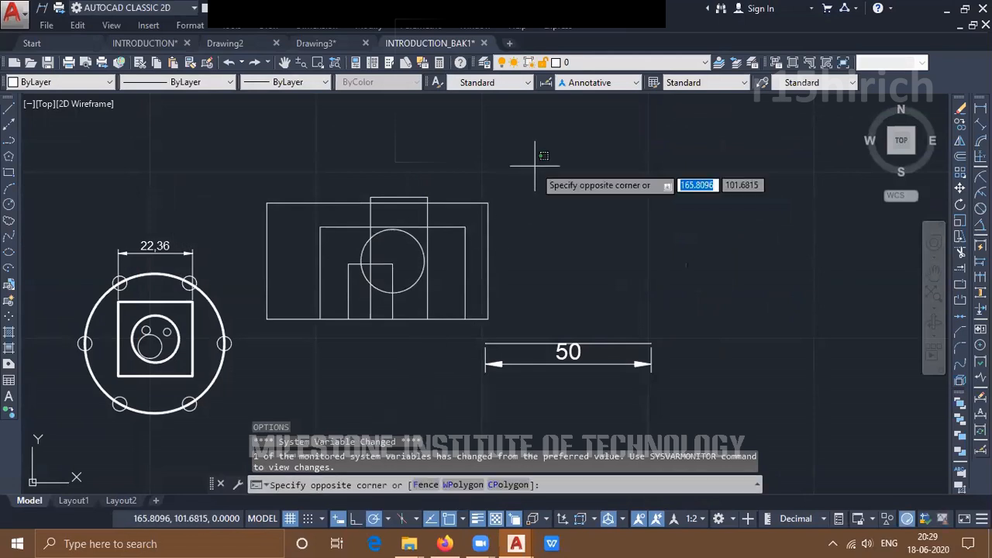
{"action": "left_click", "coordinate": [263, 334]}
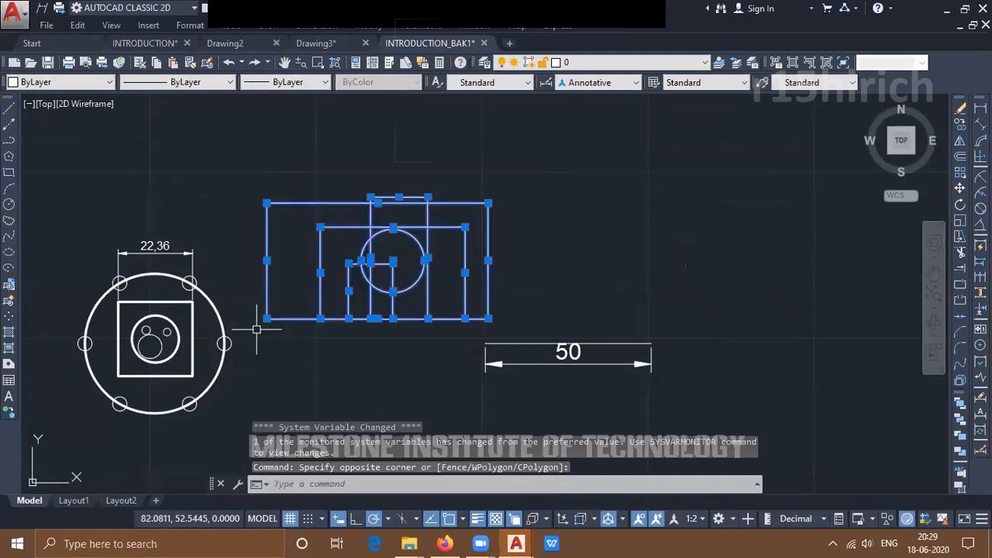
{"action": "type", "text": "co"}
{"action": "key", "text": "Return"}
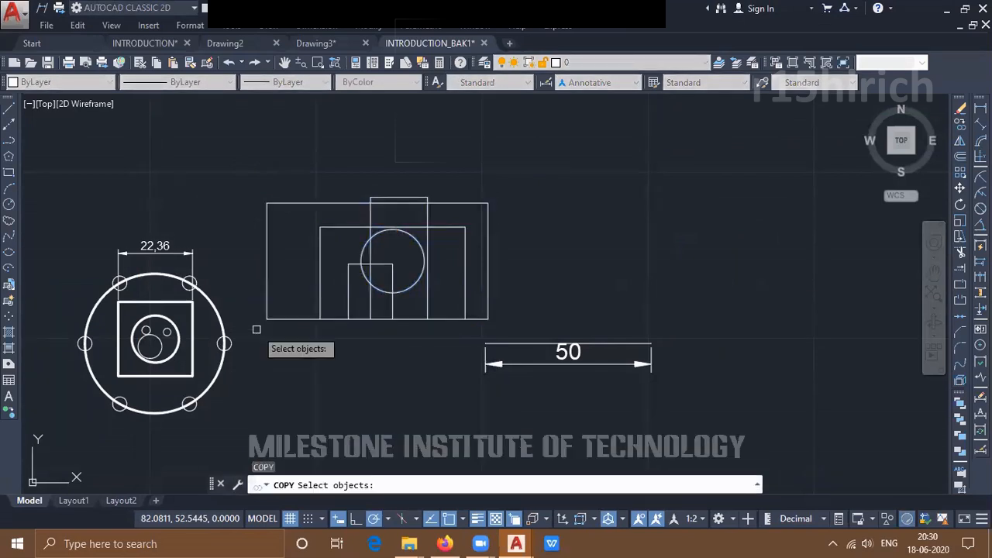
{"action": "left_click", "coordinate": [257, 329]}
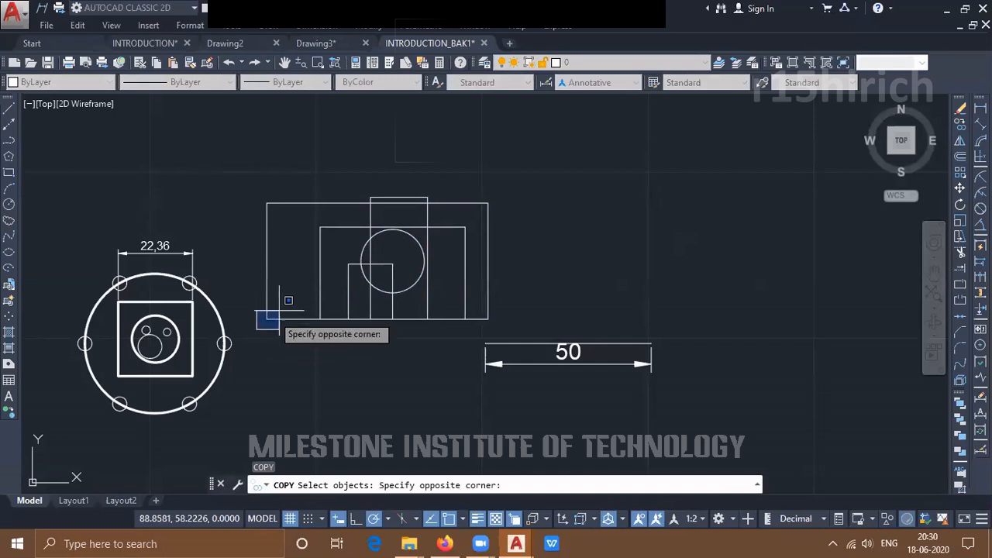
{"action": "left_click", "coordinate": [511, 181]}
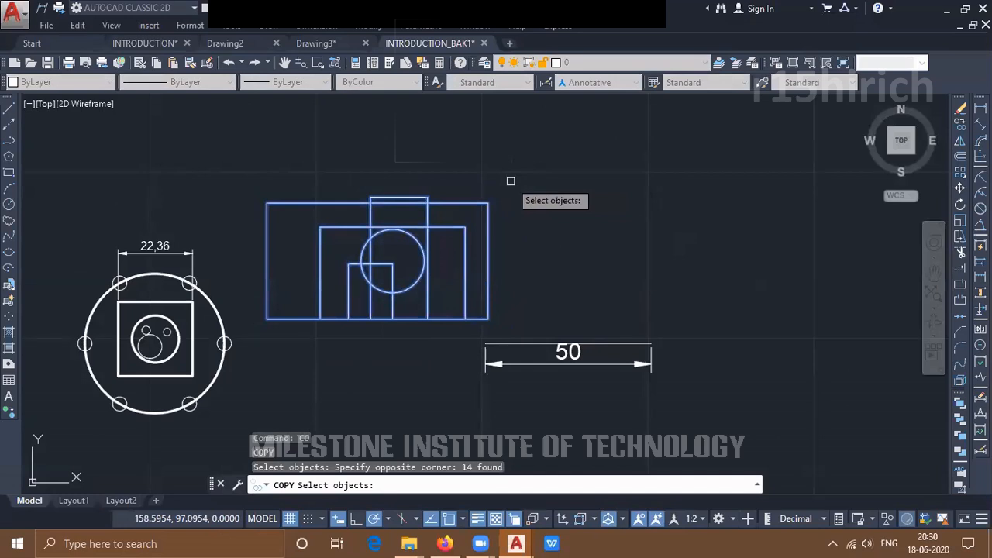
{"action": "key", "text": "Return"}
{"action": "left_click", "coordinate": [302, 135]}
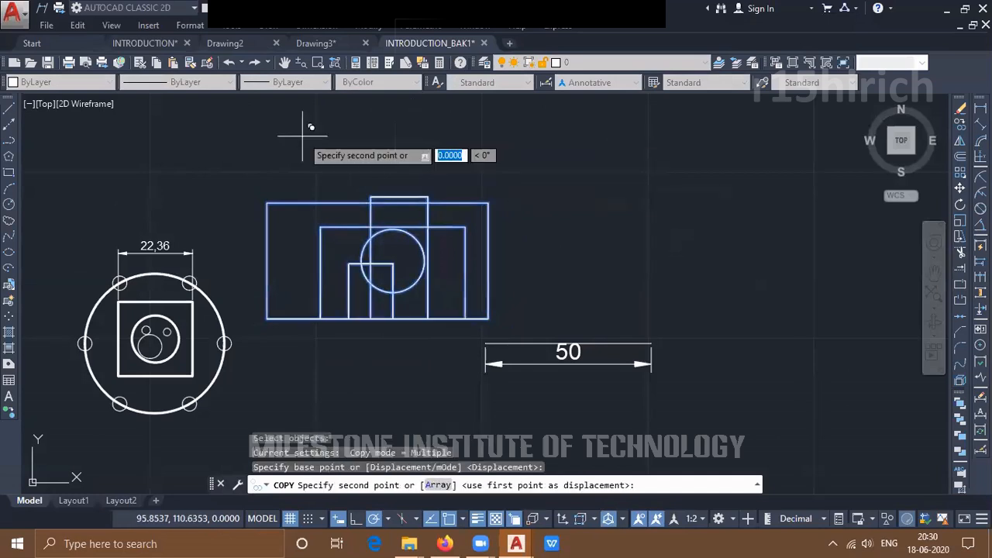
{"action": "left_click", "coordinate": [642, 135]}
{"action": "key", "text": "Escape"}
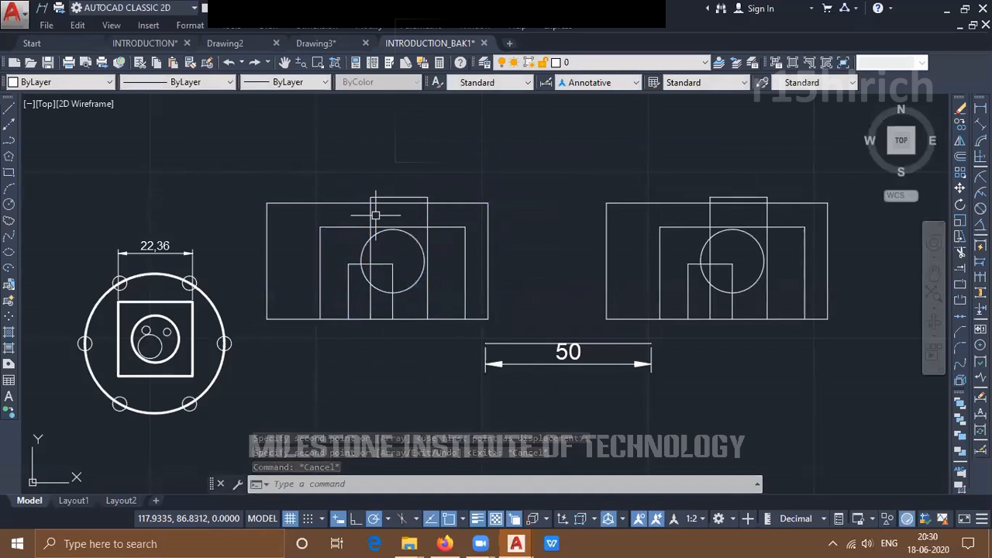
Turn noun/verb selection back on in the selection options, apply it and accept the dialog
{"action": "type", "text": "op"}
{"action": "key", "text": "Return"}
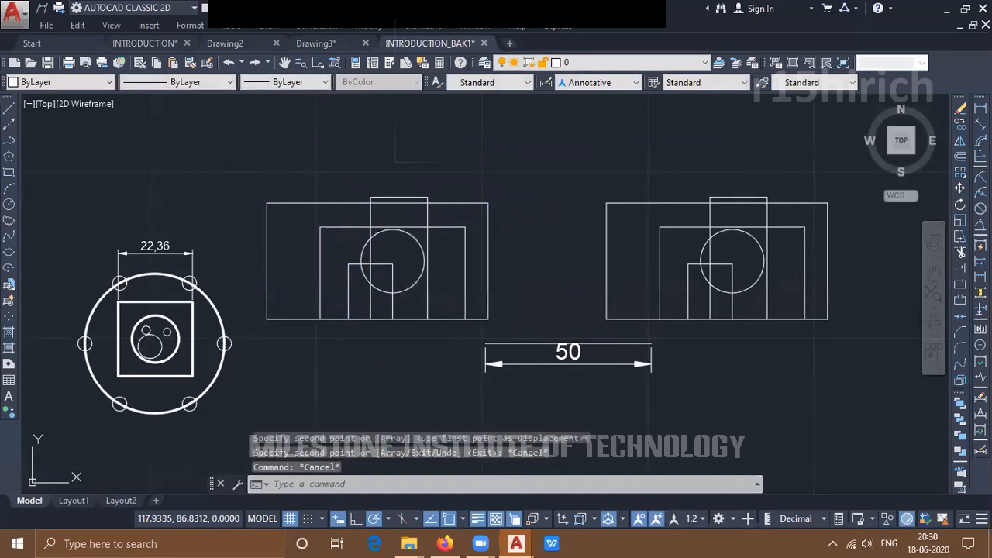
{"action": "left_click", "coordinate": [184, 234]}
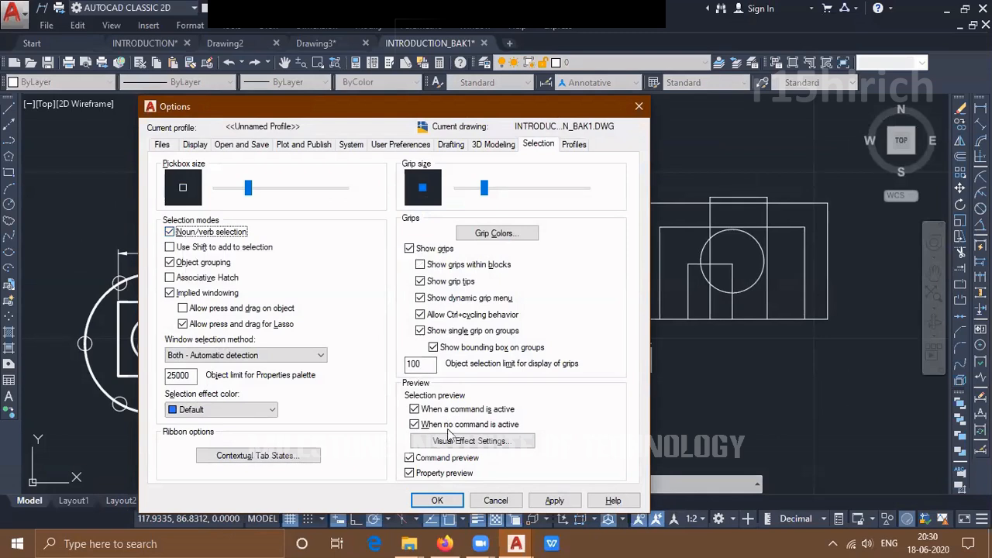
{"action": "left_click", "coordinate": [555, 500]}
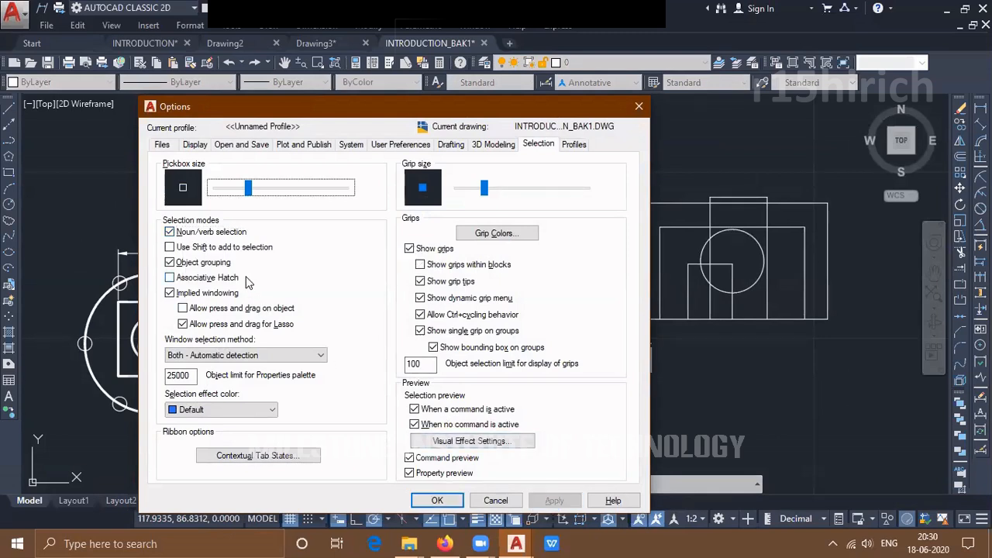
{"action": "left_click", "coordinate": [437, 500]}
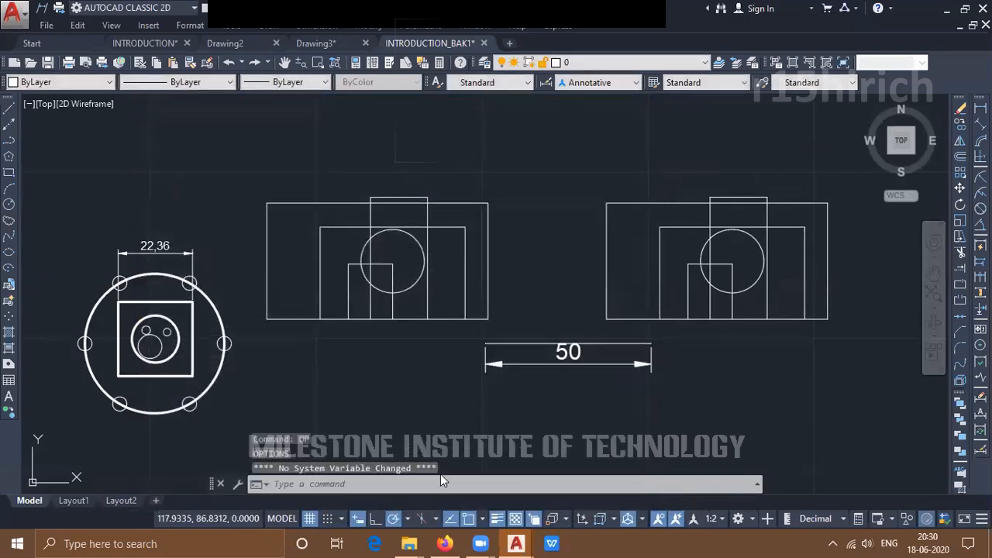
Select the top and right edges of the original outer rectangle, and add the round part's square to the selection without Shift
{"action": "left_click", "coordinate": [525, 177]}
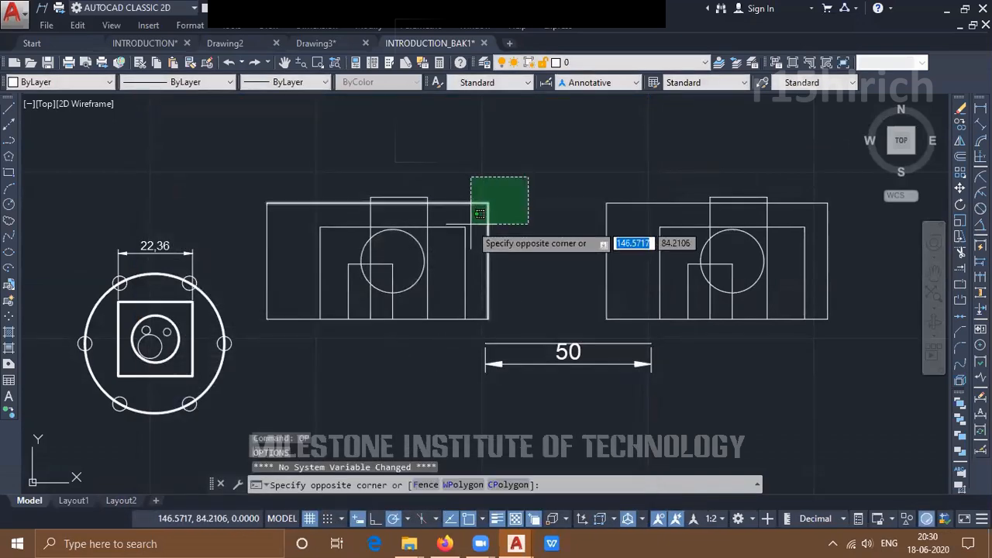
{"action": "left_click", "coordinate": [473, 223]}
{"action": "left_click", "coordinate": [175, 393]}
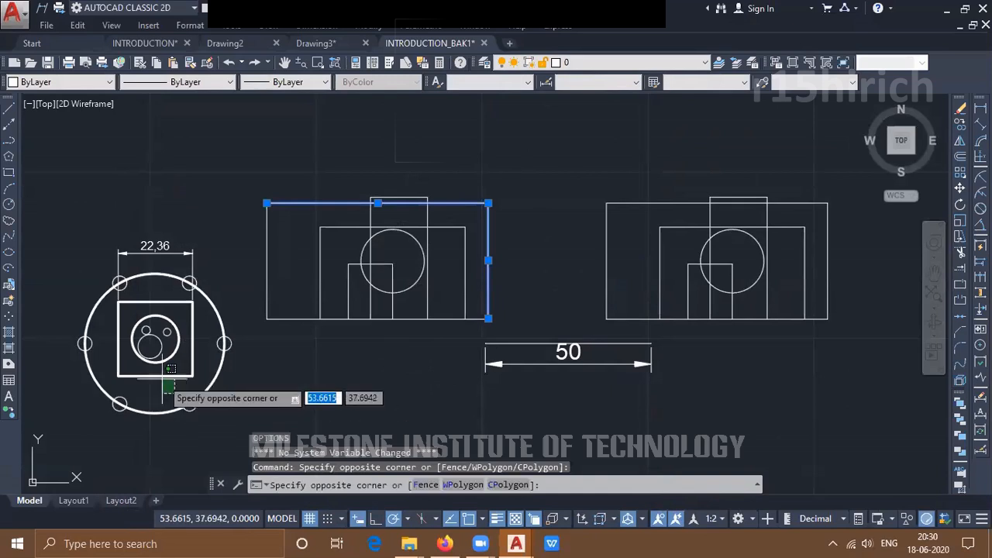
{"action": "left_click", "coordinate": [155, 368]}
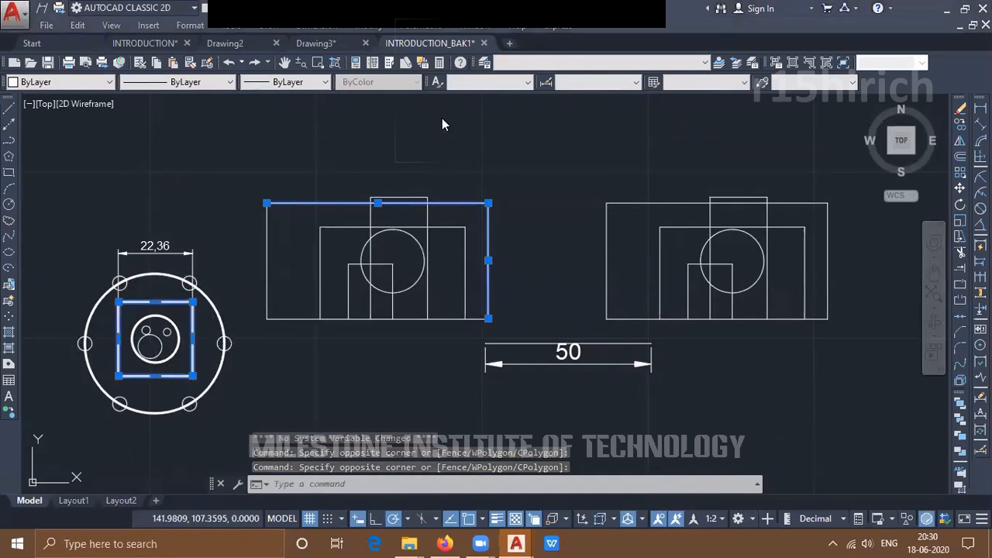
Add the circle in the copied drawing to the current selection without using Shift
{"action": "left_click", "coordinate": [462, 150]}
{"action": "left_click", "coordinate": [431, 161]}
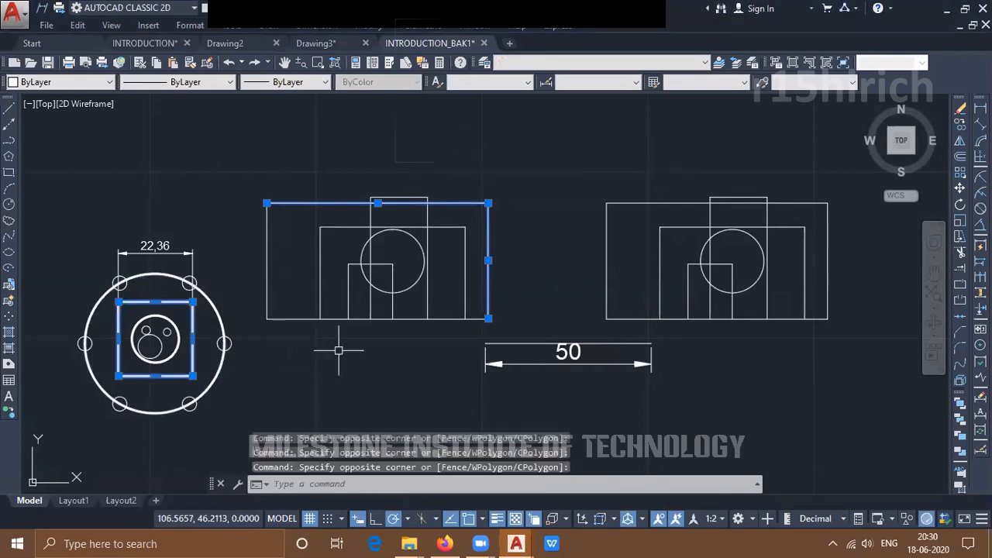
{"action": "left_click", "coordinate": [757, 274]}
{"action": "left_click", "coordinate": [750, 293]}
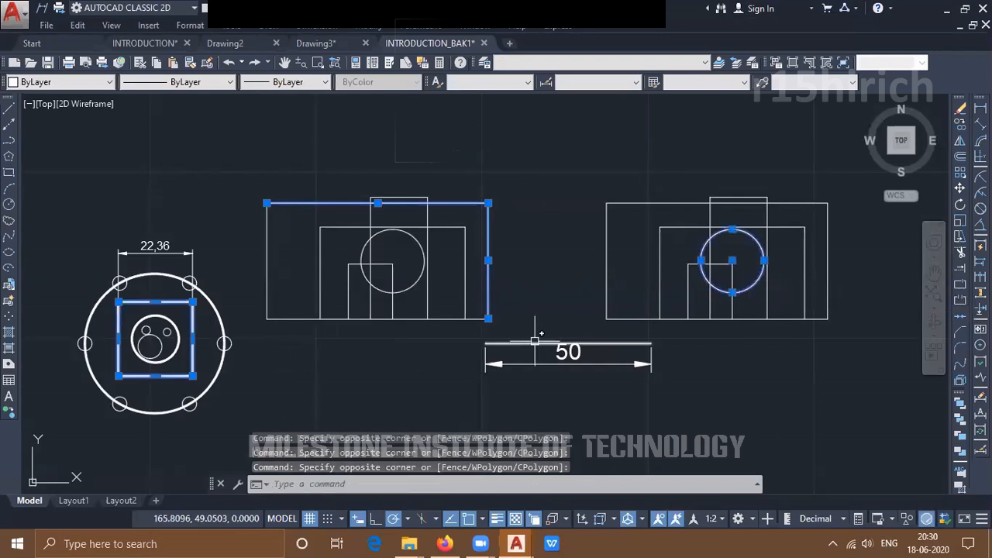
{"action": "left_click", "coordinate": [405, 142]}
Clear the selection, turn on Use Shift to add to selection in the selection options, and accept the dialog
{"action": "key", "text": "Escape"}
{"action": "key", "text": "Escape"}
{"action": "key", "text": "Escape"}
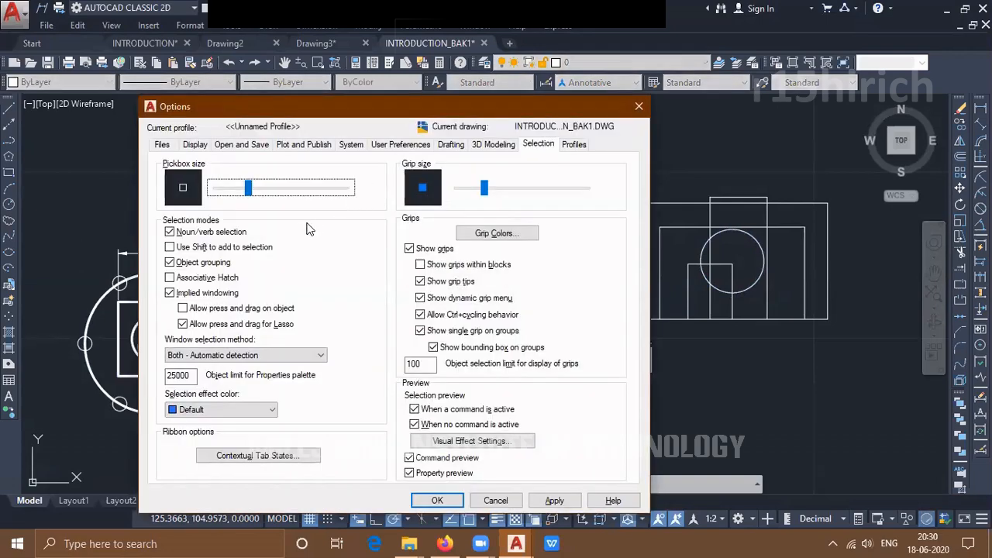
{"action": "left_click", "coordinate": [203, 250]}
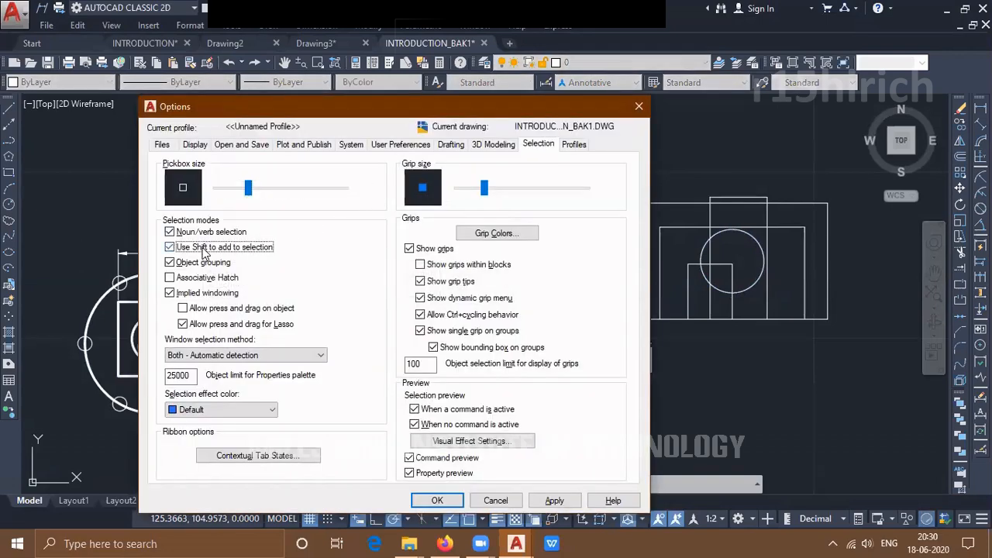
{"action": "left_click", "coordinate": [440, 502]}
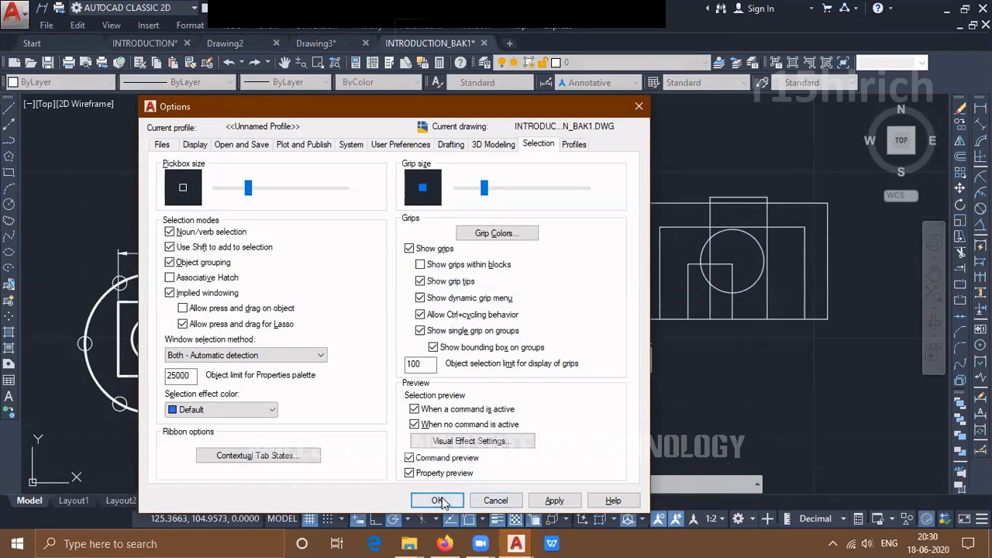
Without Shift, select the original outer rectangle's top and right edges, and then the copied rectangle's top and left edges
{"action": "left_click", "coordinate": [512, 170]}
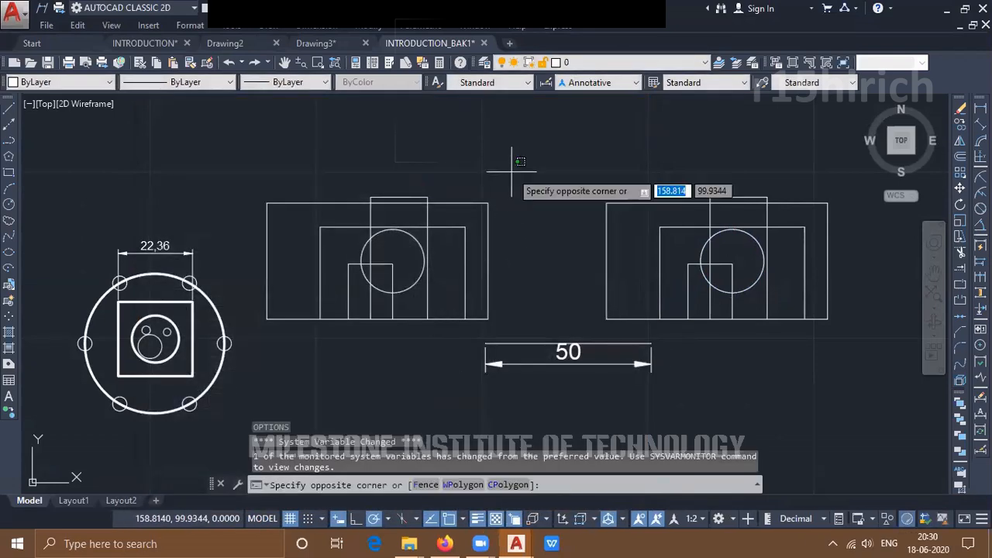
{"action": "left_click", "coordinate": [480, 212]}
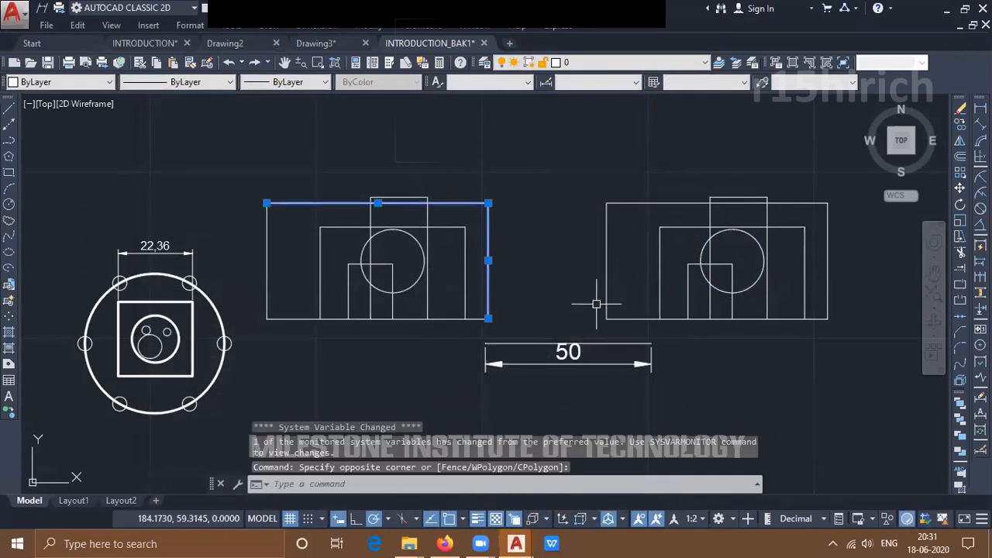
{"action": "left_click", "coordinate": [633, 245]}
{"action": "left_click", "coordinate": [597, 184]}
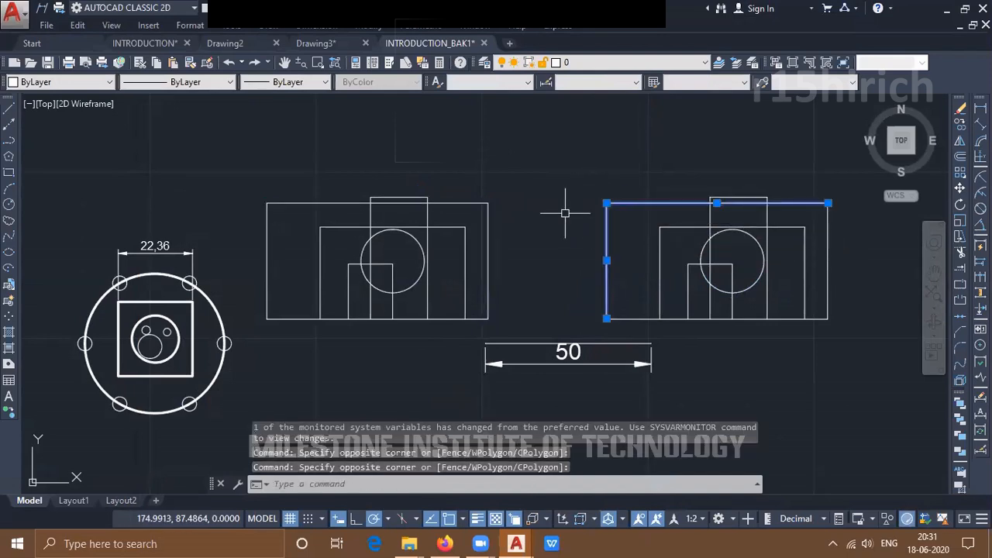
Select the top and side edges of both outer rectangles using Shift, move them upward, and undo the move
{"action": "left_click", "coordinate": [519, 165]}
{"action": "left_click", "coordinate": [474, 216]}
{"action": "left_click", "coordinate": [266, 243]}
{"action": "left_click", "coordinate": [260, 263]}
{"action": "left_click", "coordinate": [853, 243]}
{"action": "left_click", "coordinate": [823, 268]}
{"action": "type", "text": "m"}
{"action": "key", "text": "Return"}
{"action": "left_click", "coordinate": [853, 392]}
{"action": "left_click", "coordinate": [849, 324]}
{"action": "key", "text": "Escape"}
{"action": "key", "text": "Escape"}
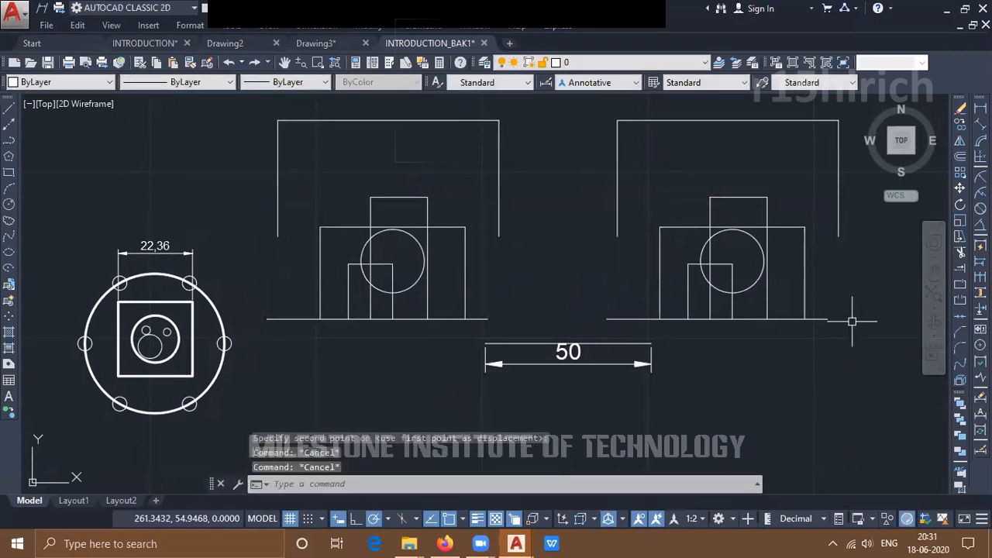
{"action": "key", "text": "ctrl+z"}
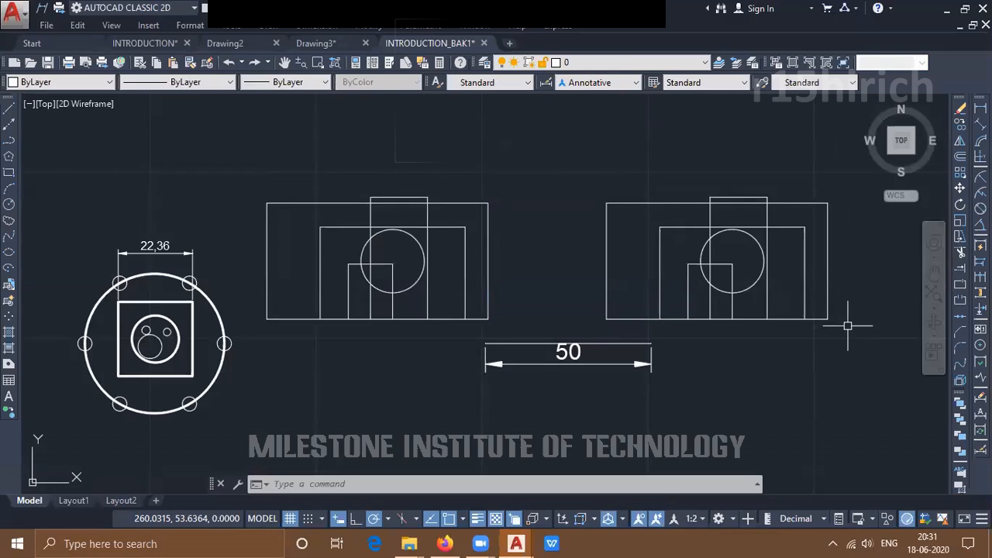
Turn off Use Shift to add to selection in the selection options, apply it and close the dialog
{"action": "type", "text": "op"}
{"action": "key", "text": "Return"}
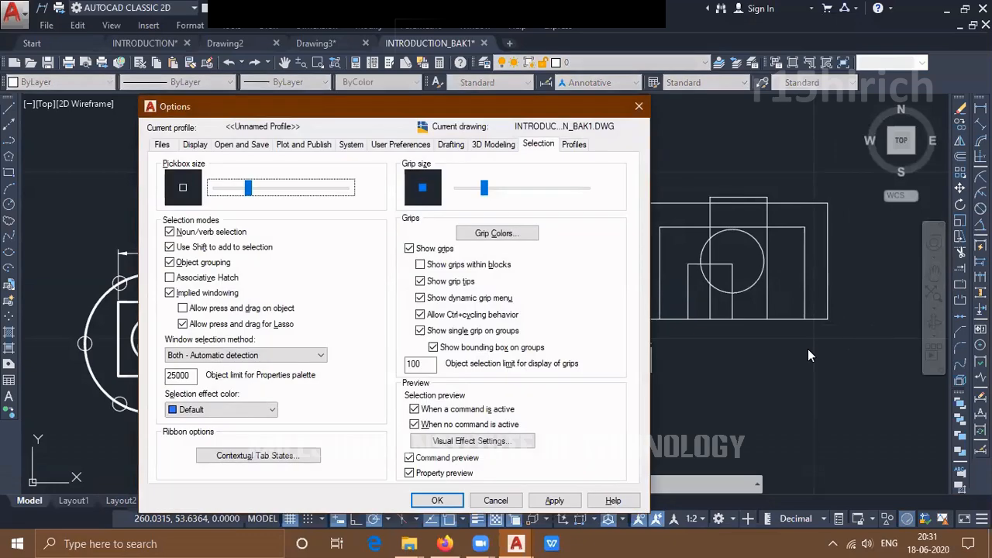
{"action": "left_click", "coordinate": [169, 247]}
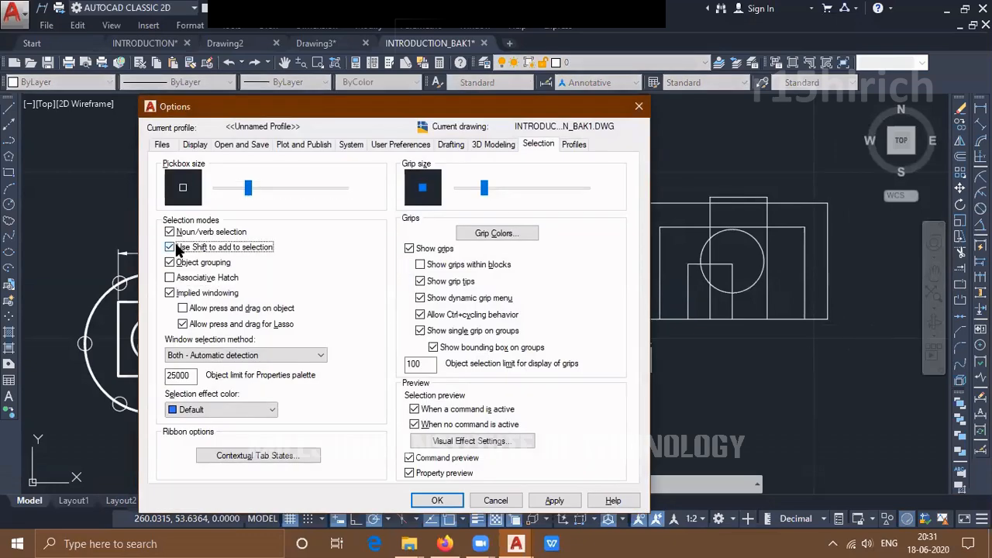
{"action": "left_click", "coordinate": [554, 500]}
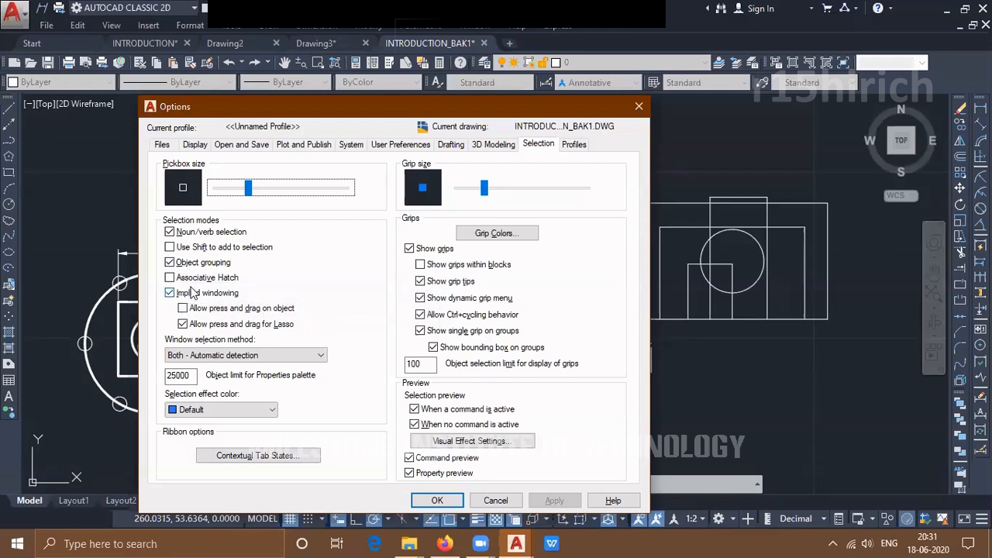
{"action": "mouse_move", "coordinate": [179, 284]}
{"action": "left_click", "coordinate": [752, 73]}
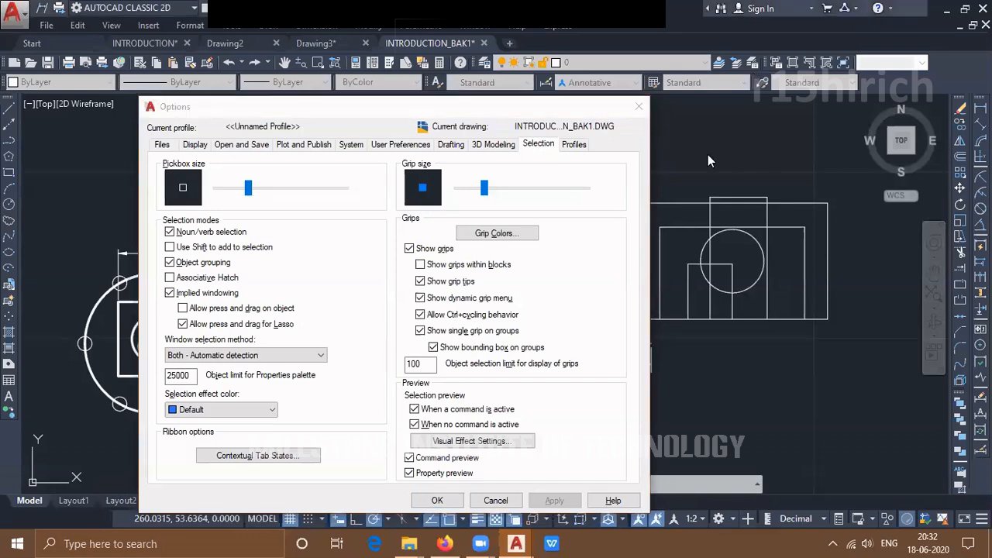
{"action": "left_click", "coordinate": [637, 107]}
Select both nested drawings and the 50 dimension with crossing windows, deselect the circles, and clear the selection
{"action": "left_click", "coordinate": [772, 142]}
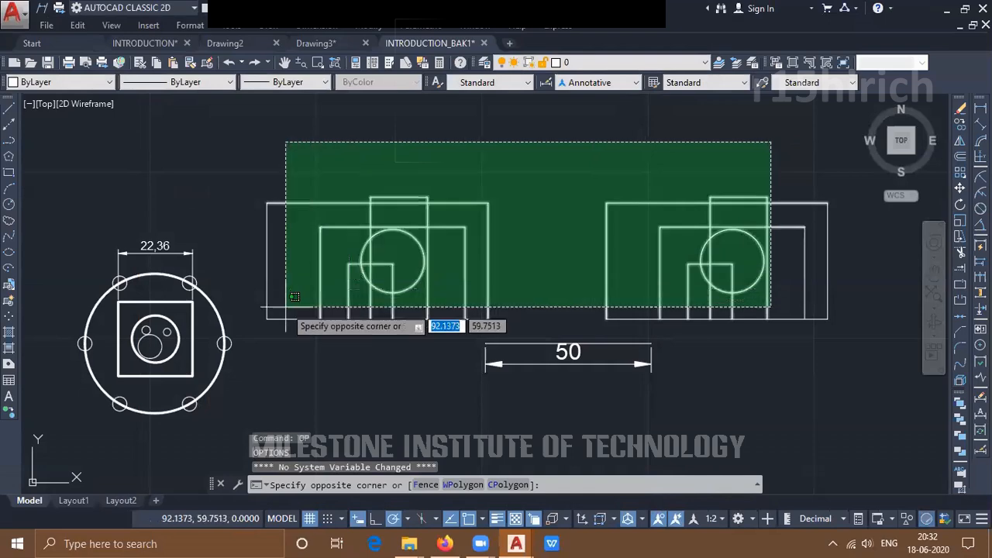
{"action": "left_click", "coordinate": [268, 310]}
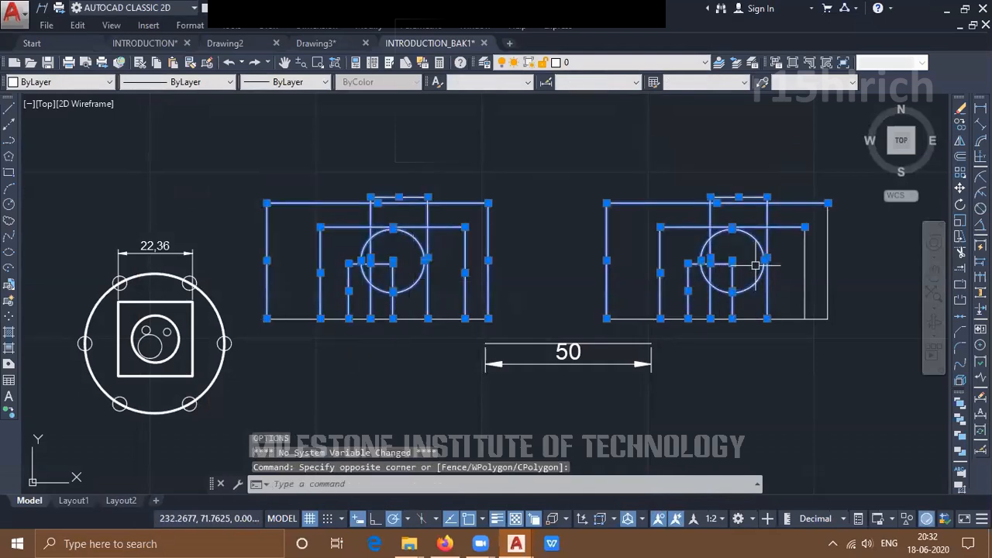
{"action": "left_click", "coordinate": [857, 225]}
{"action": "left_click", "coordinate": [255, 344]}
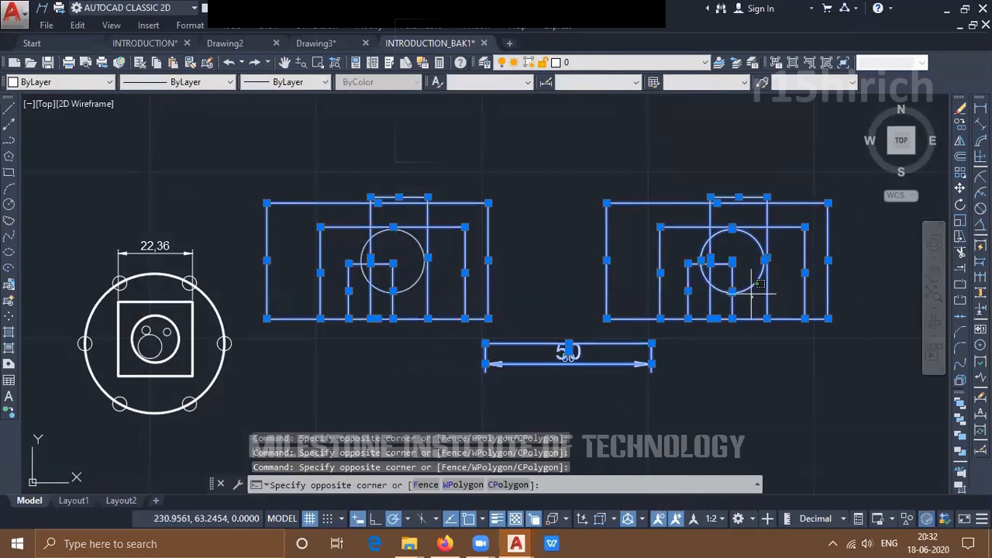
{"action": "left_click", "coordinate": [814, 275]}
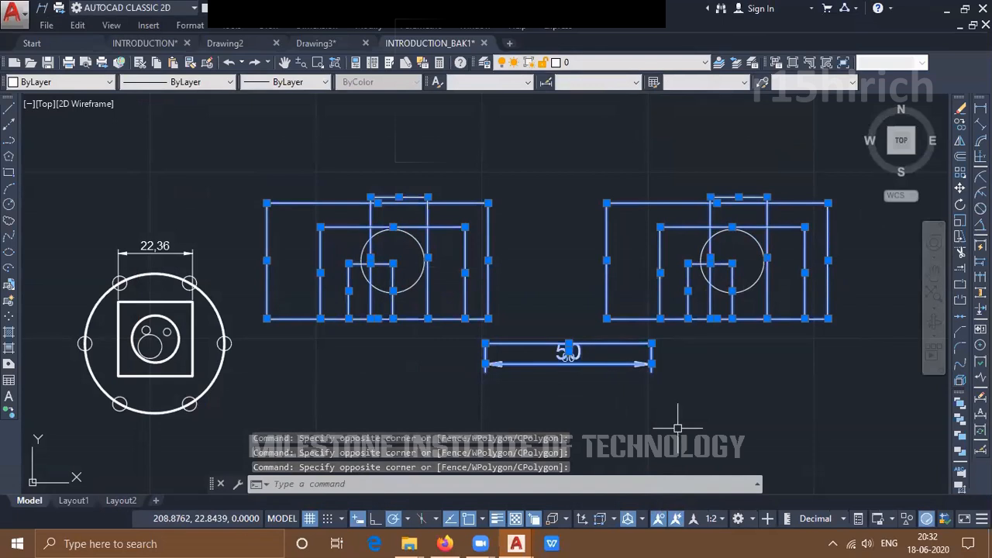
{"action": "key", "text": "Escape"}
{"action": "key", "text": "Escape"}
{"action": "key", "text": "Escape"}
Review the Allow press and drag for Lasso setting in the selection options and close the dialog
{"action": "type", "text": "op"}
{"action": "key", "text": "Return"}
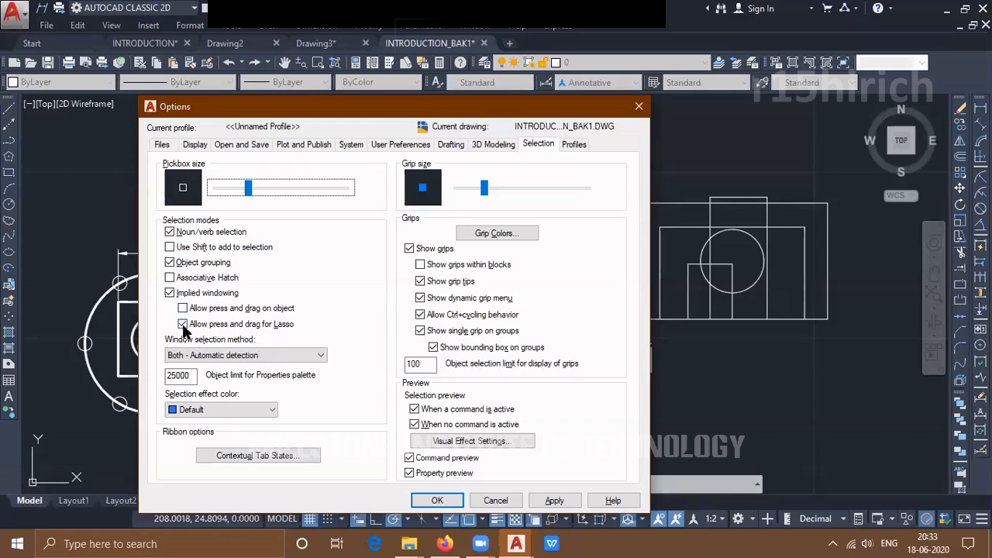
{"action": "left_click", "coordinate": [638, 108]}
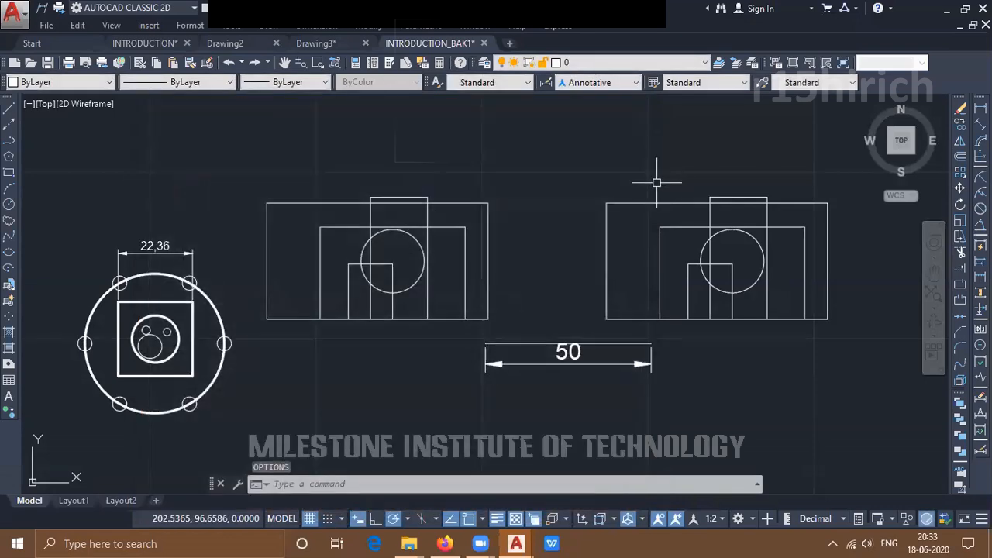
Select objects in the copied drawing with a crossing lasso, compare it with two-corner windows, and clear the selection
{"action": "left_click", "coordinate": [661, 125]}
{"action": "left_click", "coordinate": [532, 170]}
{"action": "mouse_move", "coordinate": [645, 126]}
{"action": "left_mouse_down"}
{"action": "mouse_move", "coordinate": [593, 146]}
{"action": "mouse_move", "coordinate": [745, 322]}
{"action": "mouse_move", "coordinate": [768, 132]}
{"action": "mouse_move", "coordinate": [761, 137]}
{"action": "left_mouse_up"}
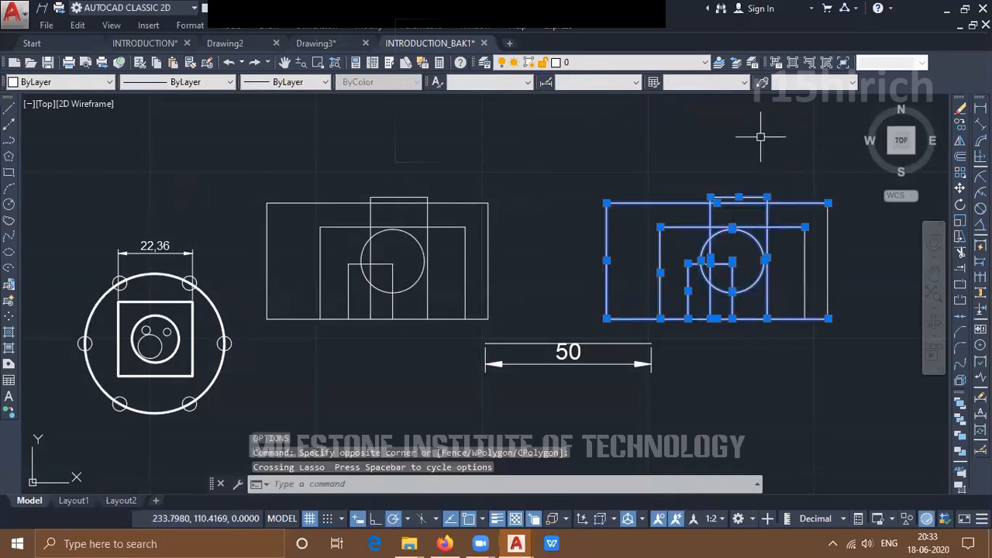
{"action": "left_click", "coordinate": [761, 138]}
{"action": "left_click", "coordinate": [664, 159]}
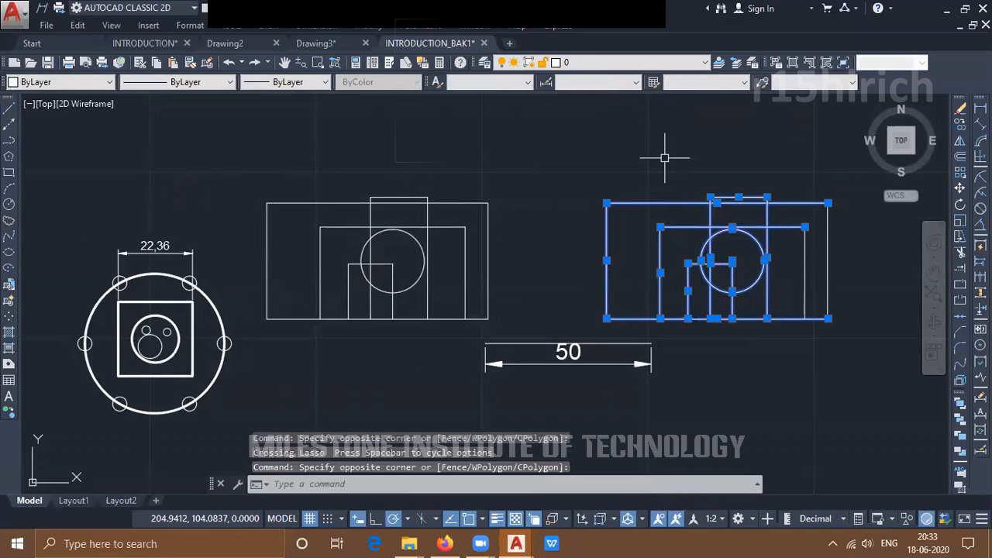
{"action": "key", "text": "Escape"}
{"action": "key", "text": "Escape"}
Turn off Allow press and drag for Lasso in the selection options, and test a two-corner window above the copied drawing
{"action": "type", "text": "op"}
{"action": "key", "text": "Return"}
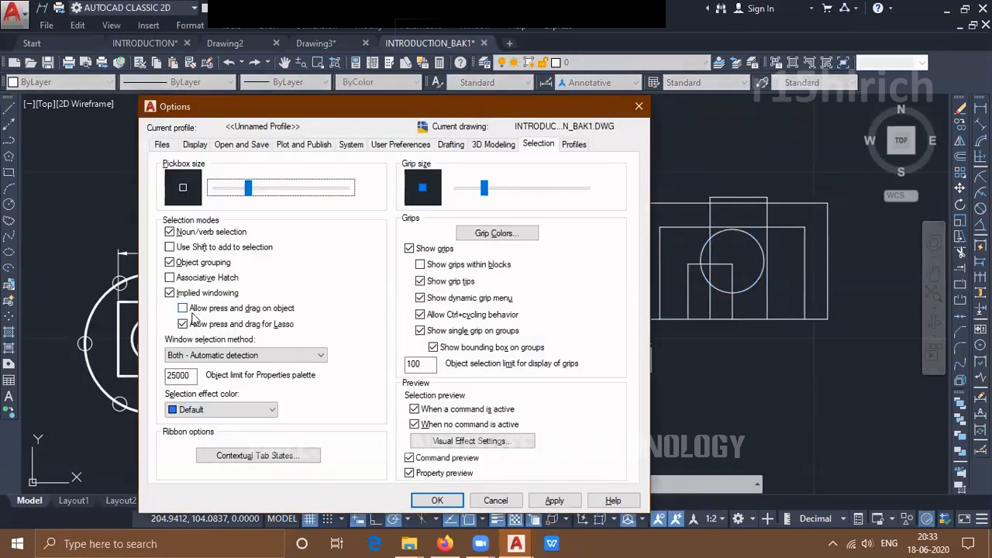
{"action": "left_click", "coordinate": [184, 325]}
{"action": "left_click", "coordinate": [443, 498]}
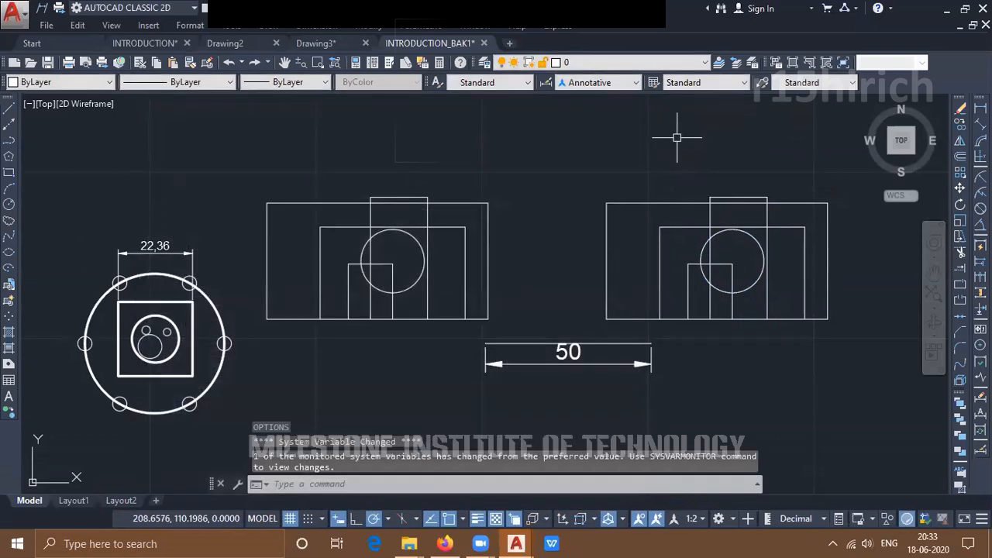
{"action": "left_click", "coordinate": [679, 122]}
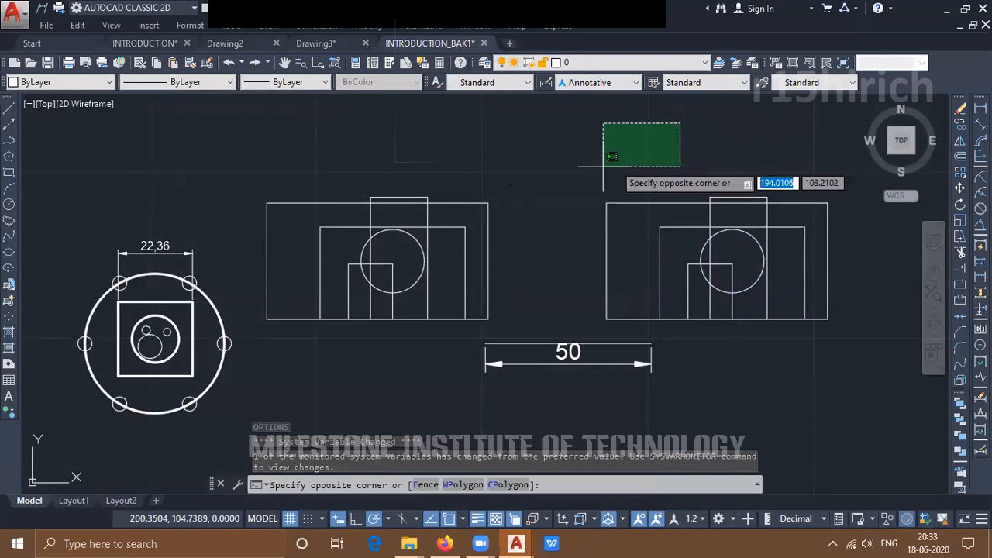
{"action": "left_click", "coordinate": [645, 166]}
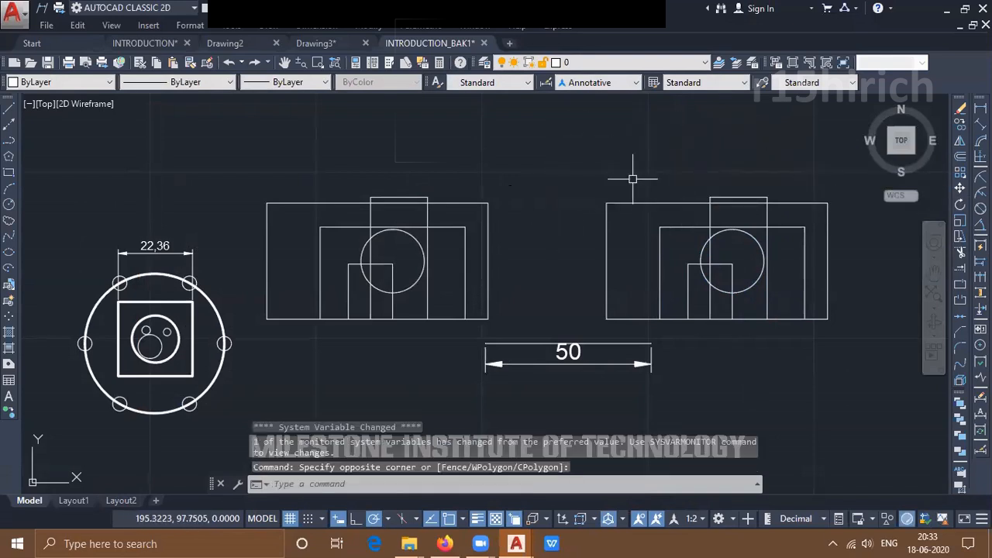
Examine the window selection method in the selection options and accept the dialog
{"action": "type", "text": "OP"}
{"action": "key", "text": "Return"}
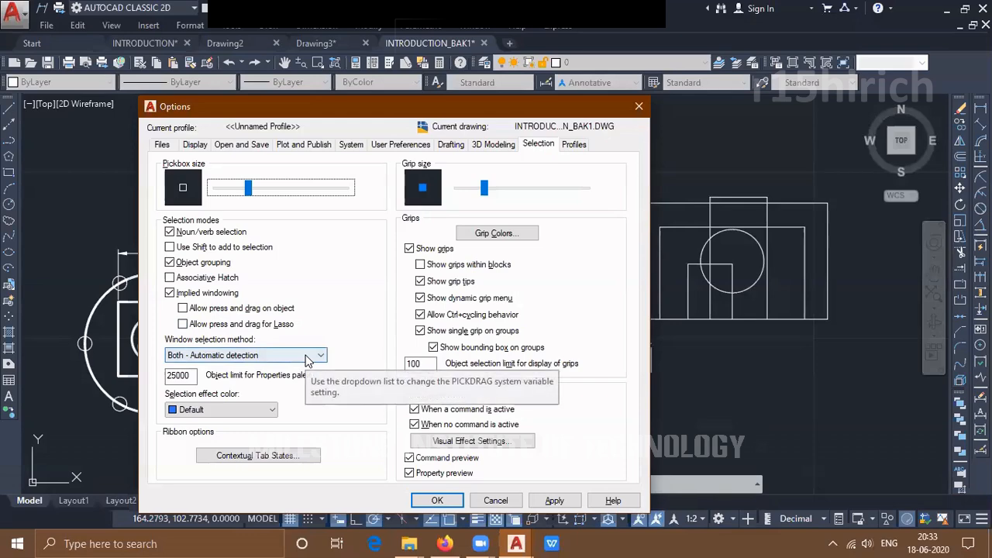
{"action": "left_click", "coordinate": [438, 500]}
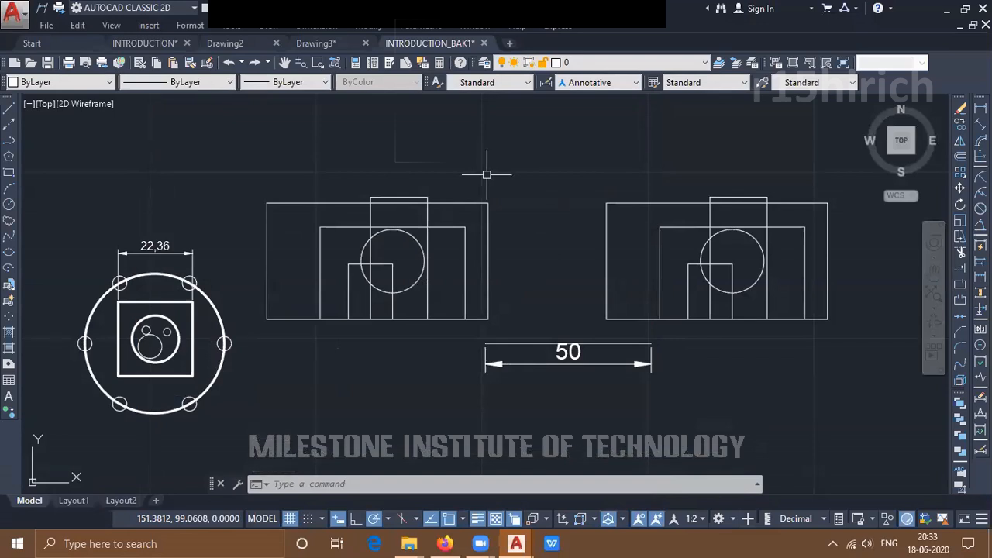
Compare window and crossing selection, select the original nested drawing except its bottom edge, and clear the selection
{"action": "middle_click_drag", "start_coordinate": [489, 213], "coordinate": [491, 248]}
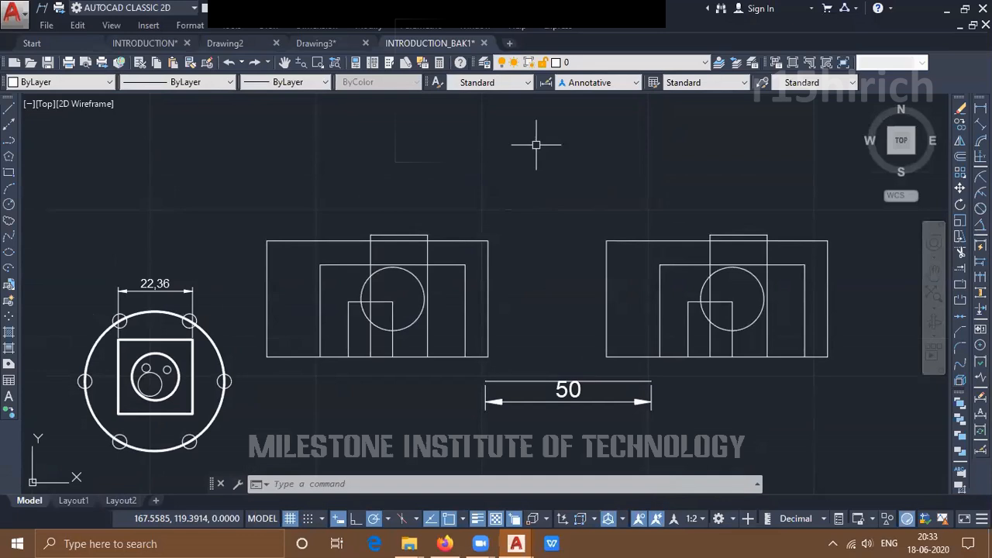
{"action": "left_click", "coordinate": [563, 169]}
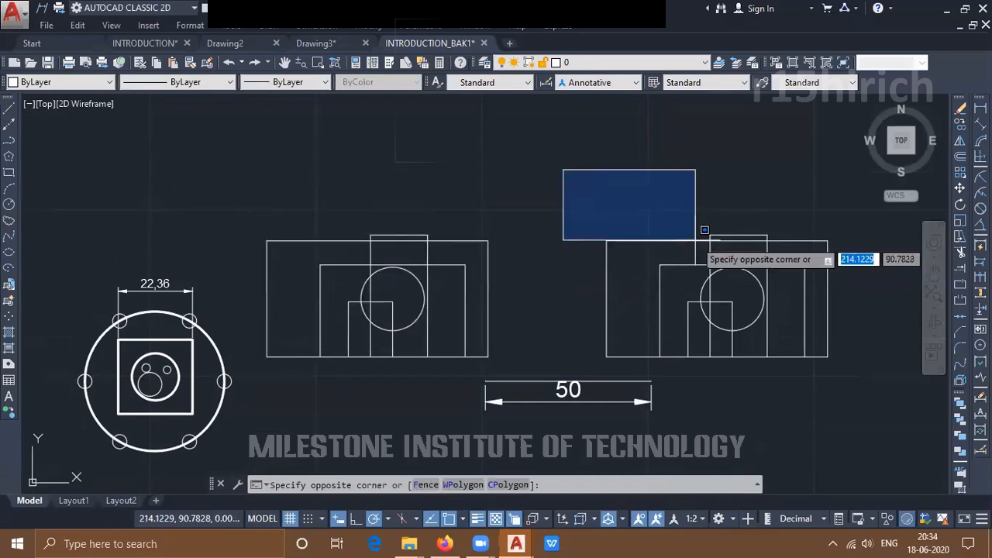
{"action": "left_click", "coordinate": [252, 301]}
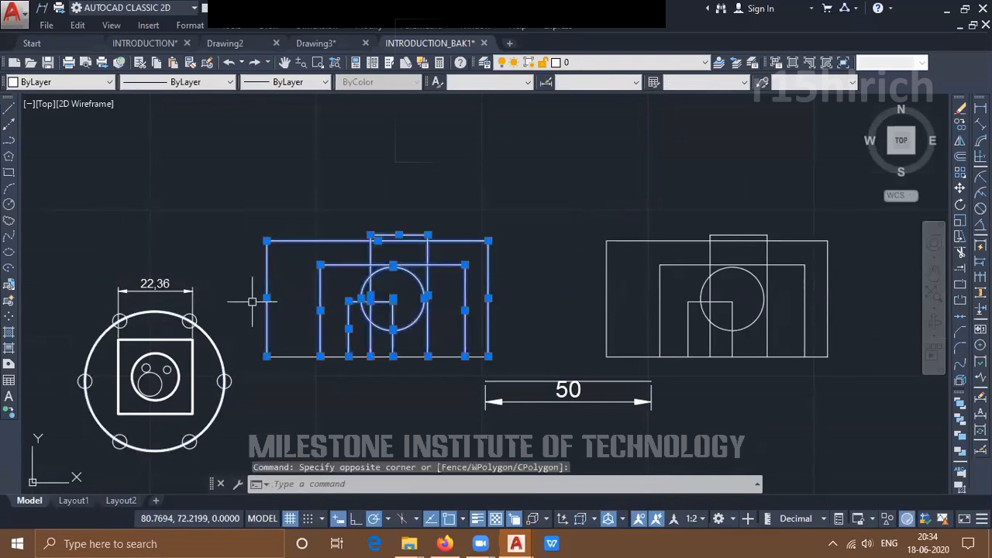
{"action": "key", "text": "Escape"}
{"action": "key", "text": "Escape"}
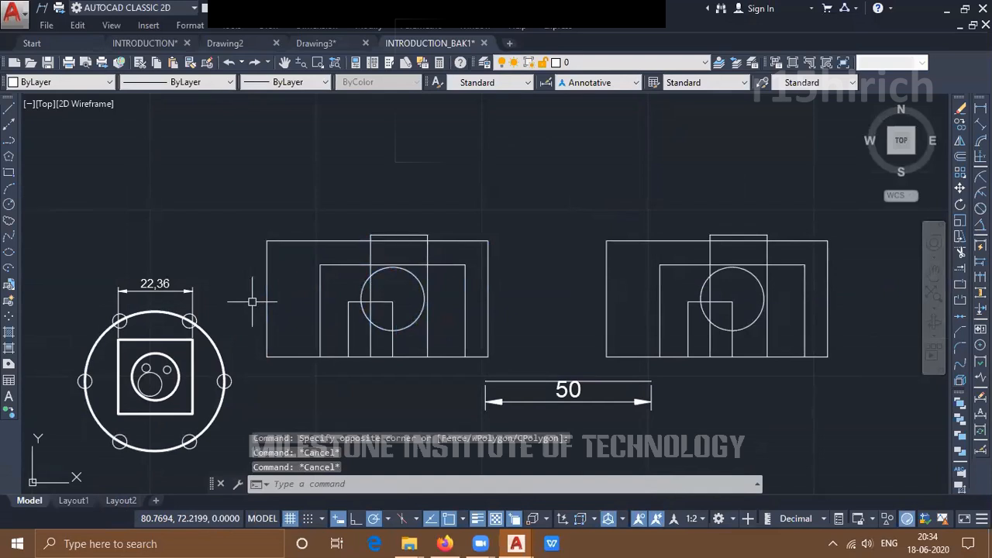
Select the original nested drawing with a crossing window that leaves out its outer left and bottom edges, and clear the selection
{"action": "left_click", "coordinate": [582, 145]}
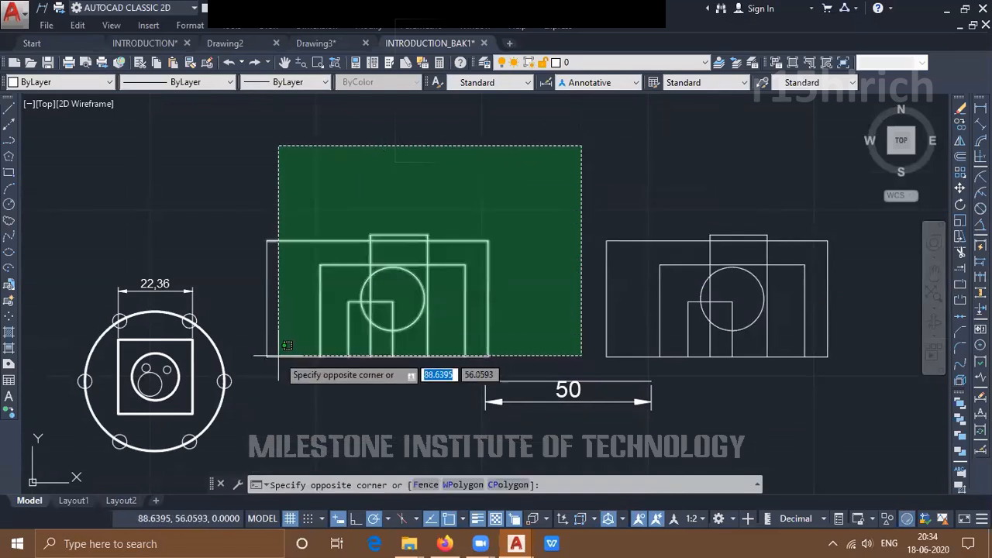
{"action": "left_click", "coordinate": [296, 306]}
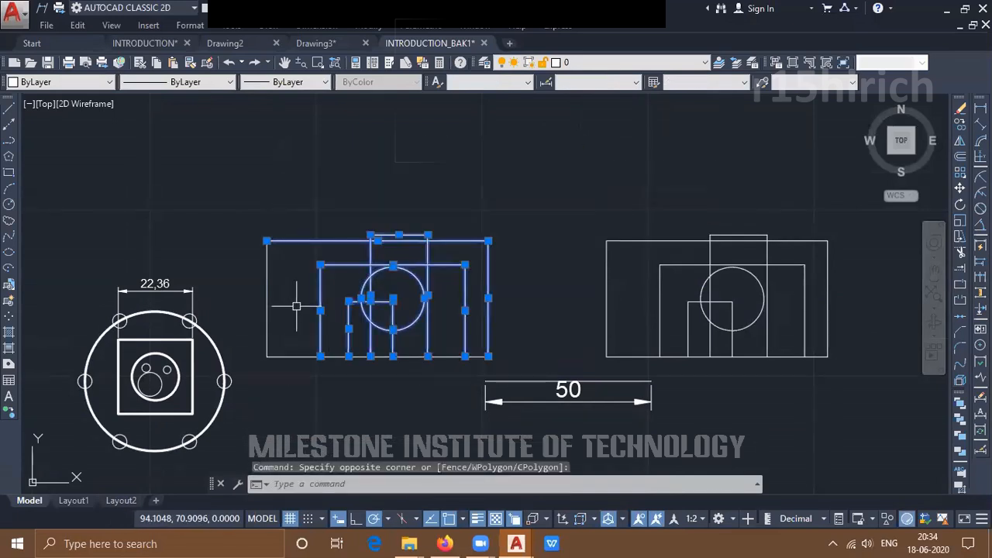
{"action": "key", "text": "Escape"}
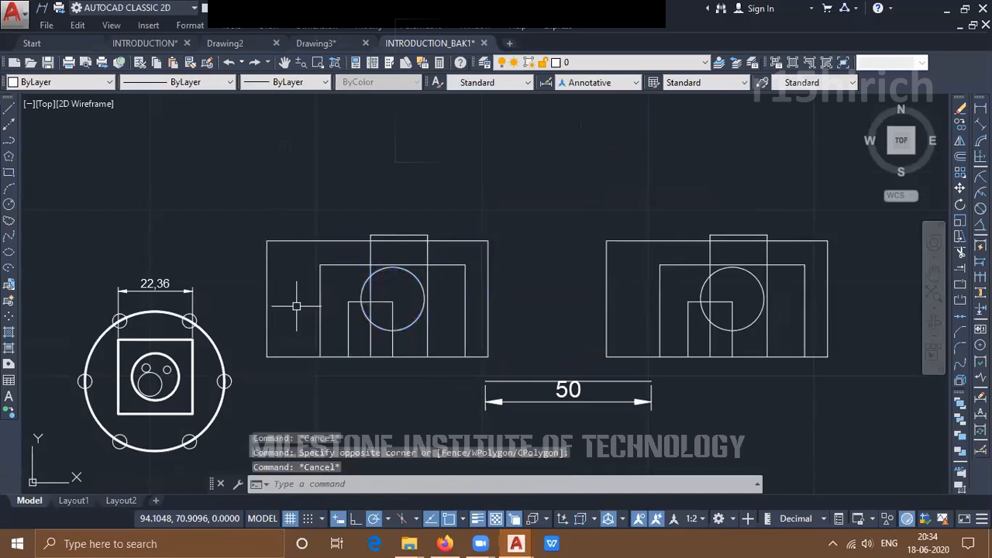
Set the window selection method to Press and drag in the selection options and accept the dialog
{"action": "type", "text": "op"}
{"action": "key", "text": "Return"}
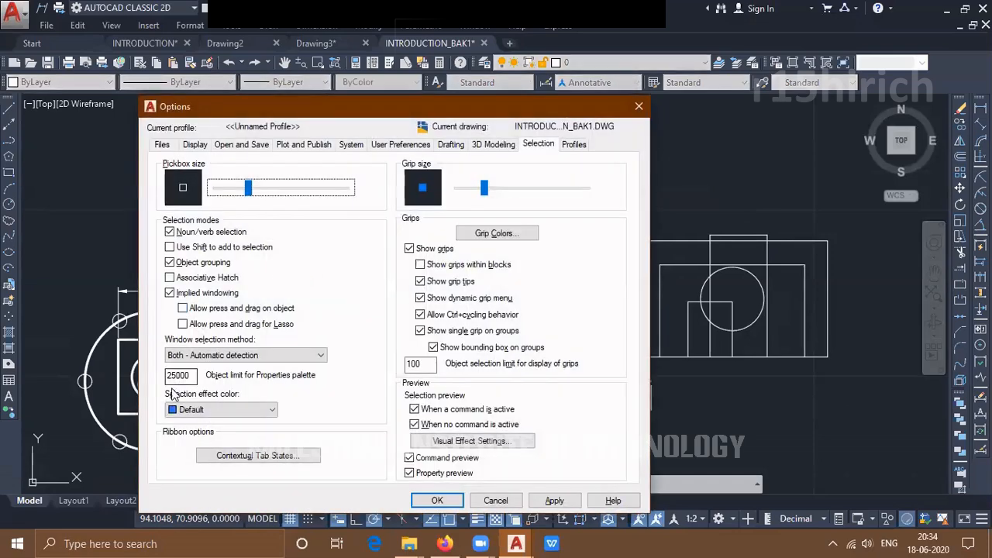
{"action": "left_click", "coordinate": [205, 354]}
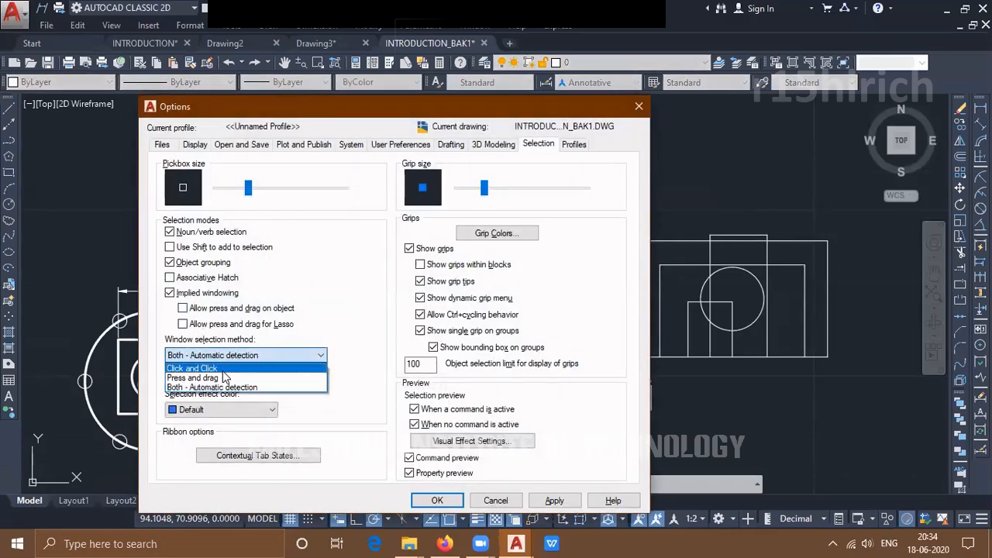
{"action": "left_click", "coordinate": [214, 378]}
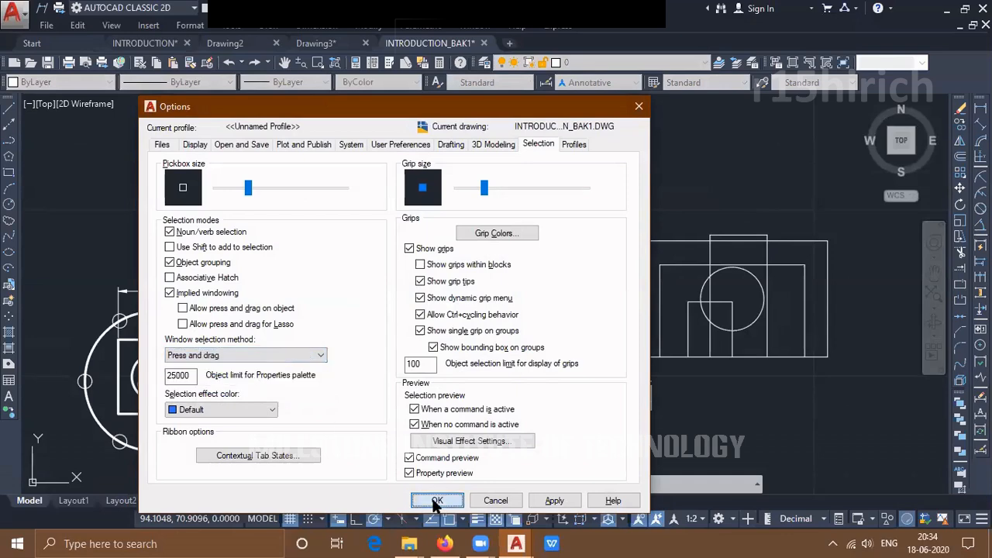
{"action": "left_click", "coordinate": [434, 500]}
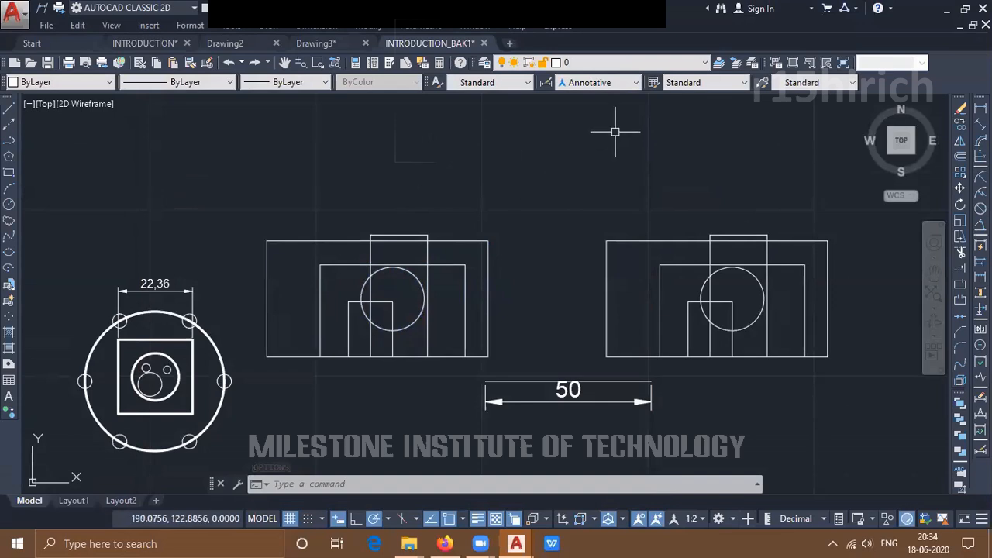
Try press-and-drag selection windows above and across the two nested drawings, and clear the selection
{"action": "left_click", "coordinate": [473, 242]}
{"action": "left_click", "coordinate": [437, 166]}
{"action": "left_click", "coordinate": [437, 166]}
{"action": "left_click", "coordinate": [465, 160]}
{"action": "left_click", "coordinate": [465, 160]}
{"action": "left_click", "coordinate": [534, 144]}
{"action": "left_click", "coordinate": [527, 151]}
{"action": "left_click", "coordinate": [556, 168]}
{"action": "left_click", "coordinate": [562, 194]}
{"action": "left_click", "coordinate": [634, 133]}
{"action": "left_click", "coordinate": [424, 326]}
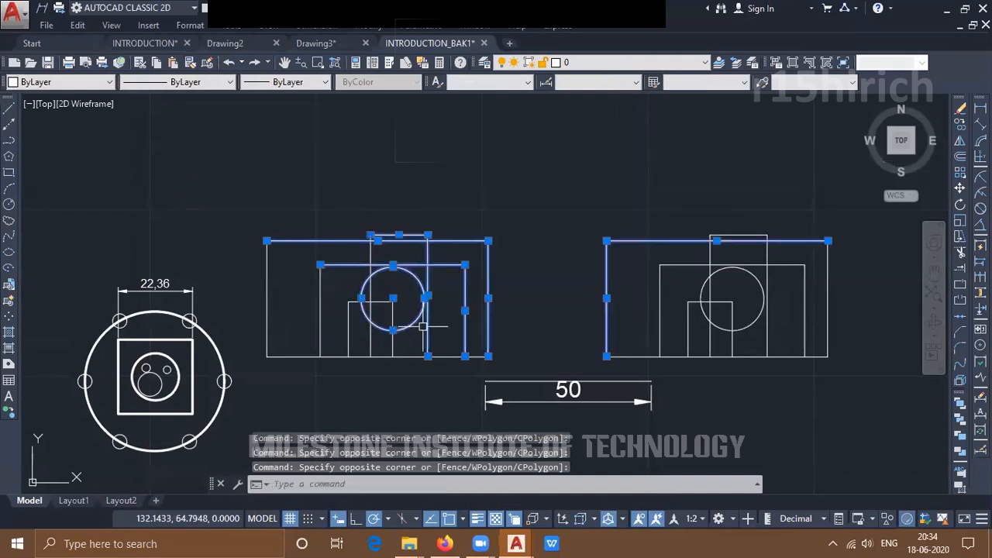
{"action": "key", "text": "Escape"}
{"action": "key", "text": "Escape"}
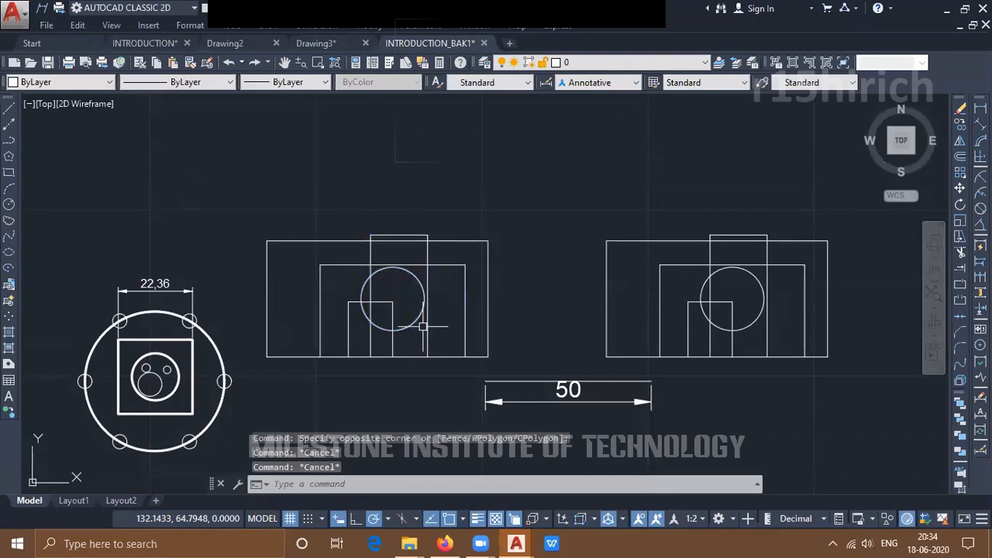
Set the window selection method to Both - Automatic detection in the selection options and accept the dialog
{"action": "type", "text": "op"}
{"action": "key", "text": "Return"}
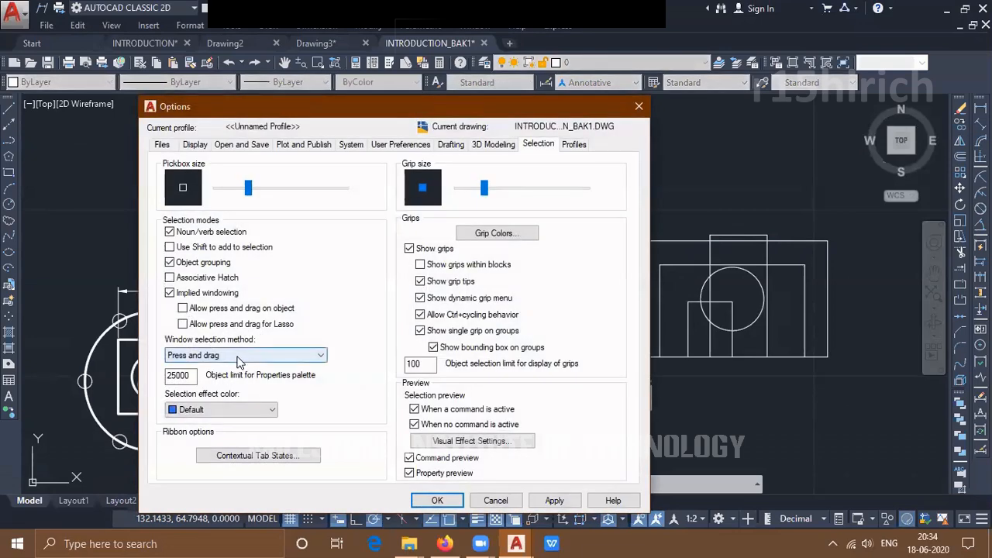
{"action": "left_click", "coordinate": [233, 355]}
{"action": "left_click", "coordinate": [217, 387]}
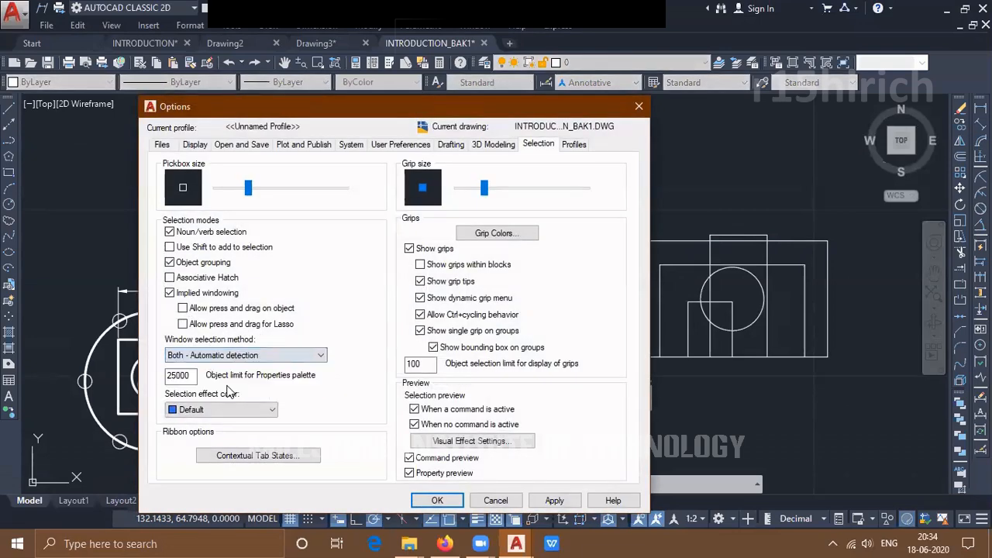
{"action": "left_click", "coordinate": [438, 500]}
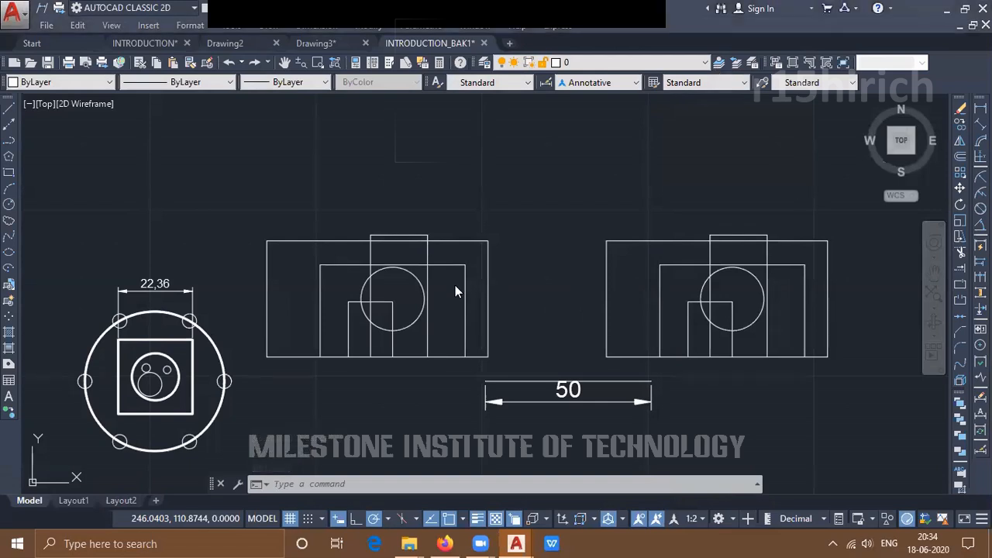
Test two-corner selection windows in the empty area above and around the nested drawings
{"action": "left_click", "coordinate": [535, 205]}
{"action": "left_click", "coordinate": [470, 187]}
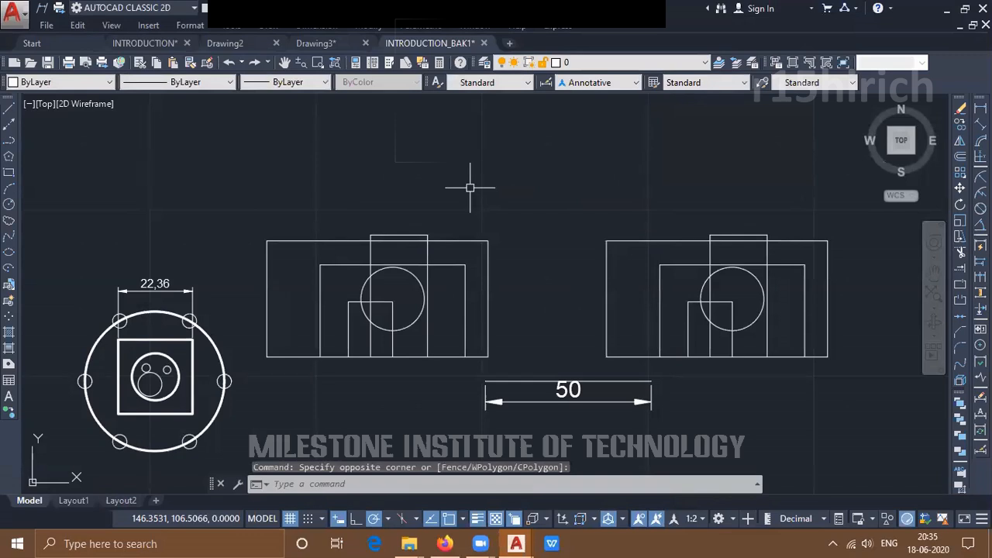
{"action": "scroll", "coordinate": [468, 187], "scroll_direction": "down", "scroll_amount": 3}
{"action": "scroll", "coordinate": [465, 189], "scroll_direction": "up", "scroll_amount": 2}
{"action": "scroll", "coordinate": [463, 189], "scroll_direction": "down", "scroll_amount": 1}
{"action": "scroll", "coordinate": [210, 240], "scroll_direction": "up", "scroll_amount": 1}
{"action": "scroll", "coordinate": [360, 205], "scroll_direction": "down", "scroll_amount": 1}
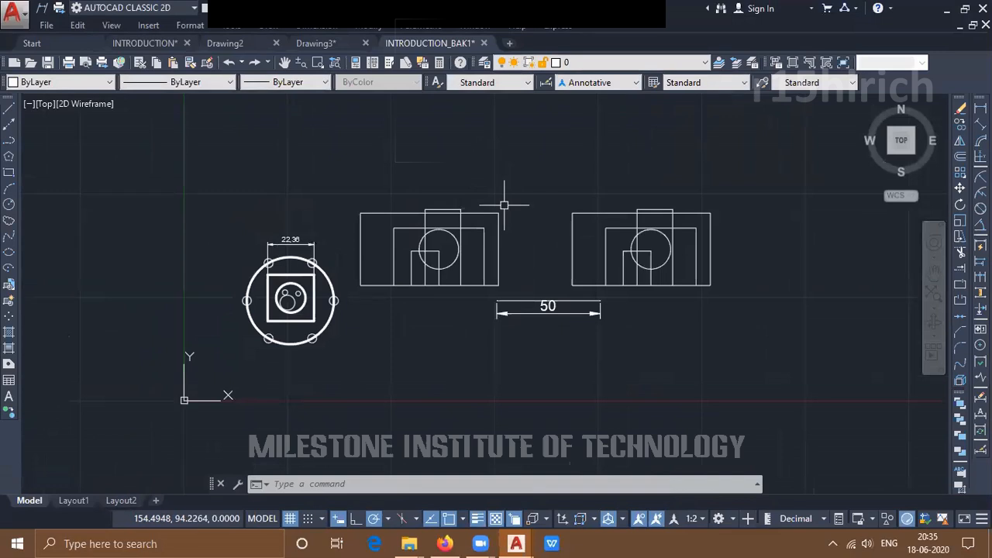
{"action": "left_click", "coordinate": [518, 141]}
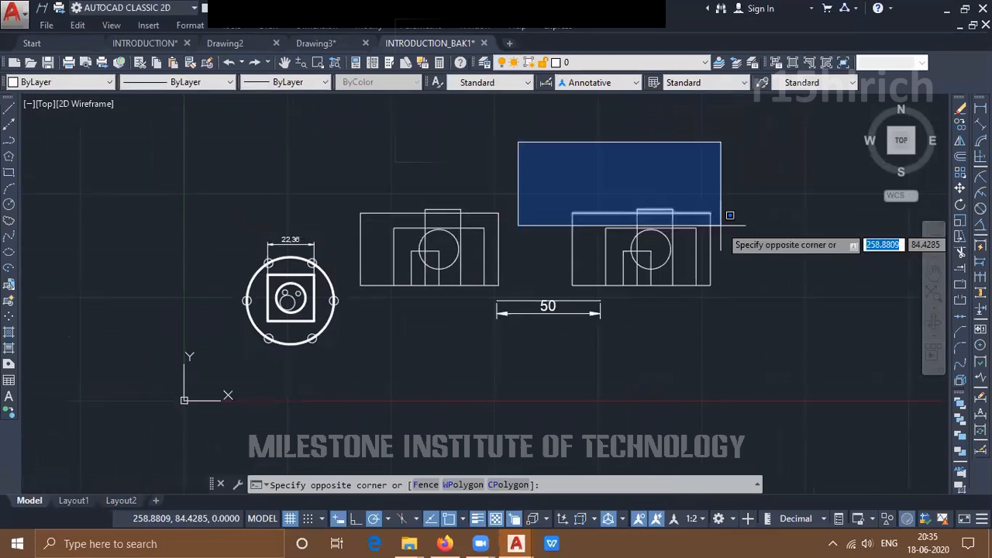
{"action": "left_click", "coordinate": [421, 199]}
Select everything in the drawing with one crossing window and erase it
{"action": "scroll", "coordinate": [421, 200], "scroll_direction": "down", "scroll_amount": 2}
{"action": "left_click", "coordinate": [716, 155]}
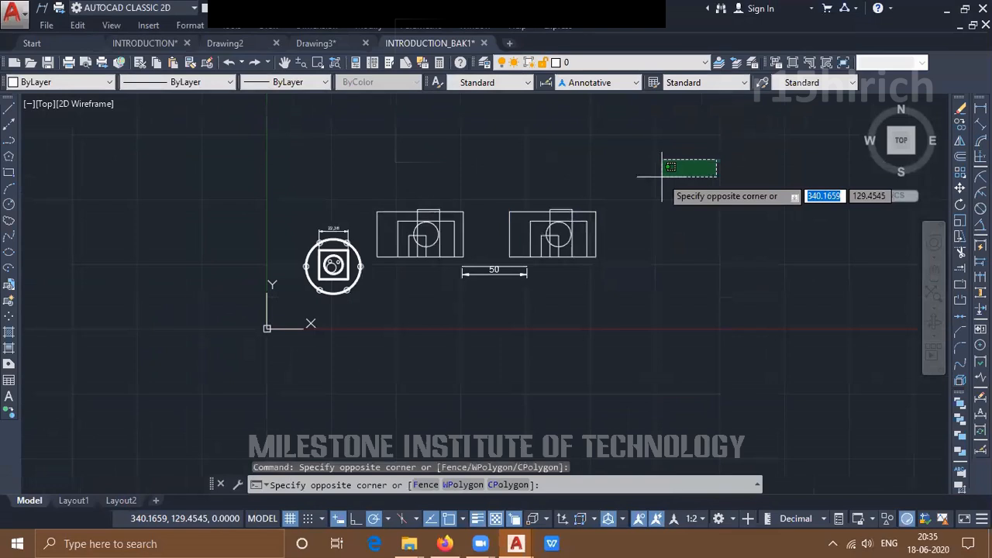
{"action": "left_click", "coordinate": [202, 337]}
{"action": "key", "text": "Delete"}
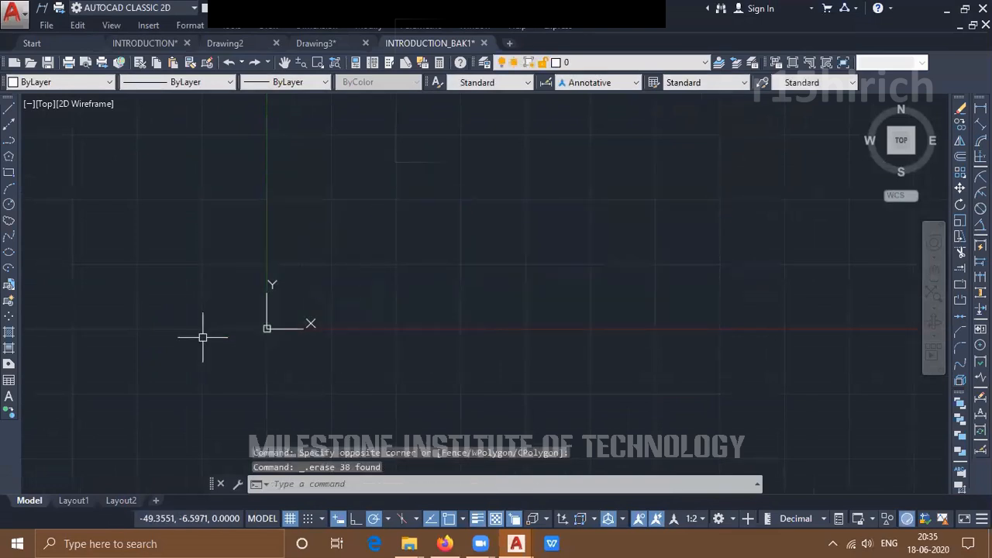
Turn on Ortho and draw a closed rectangle of lines, 60 wide and 6 high, above the X axis
{"action": "key", "text": "l"}
{"action": "key", "text": "Return"}
{"action": "left_click", "coordinate": [348, 277]}
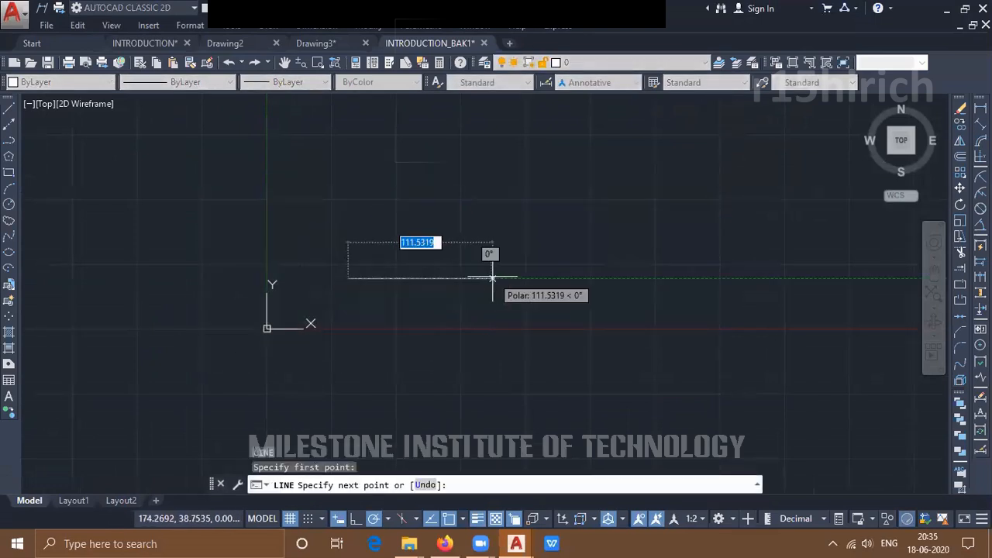
{"action": "key", "text": "F8"}
{"action": "type", "text": "60"}
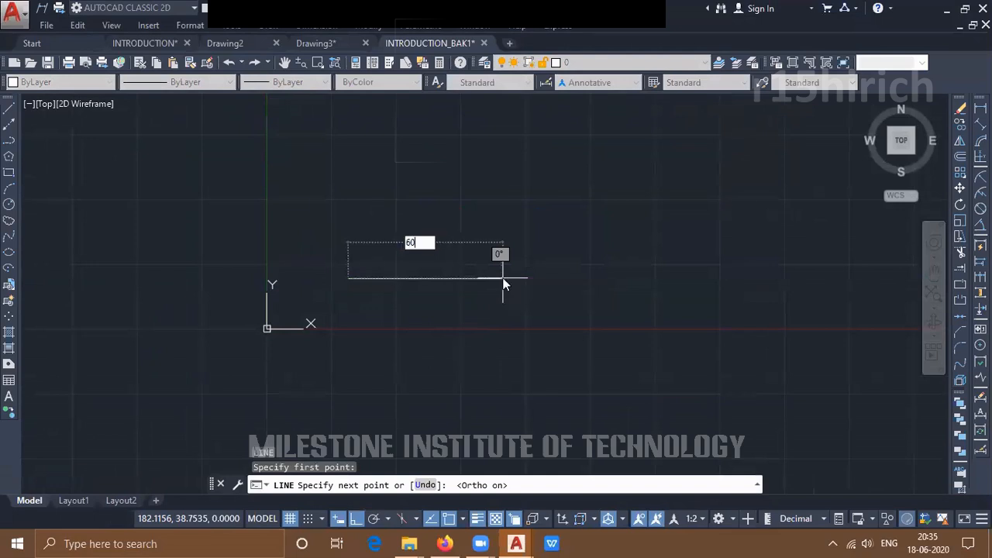
{"action": "key", "text": "Return"}
{"action": "scroll", "coordinate": [484, 269], "scroll_direction": "up", "scroll_amount": 4}
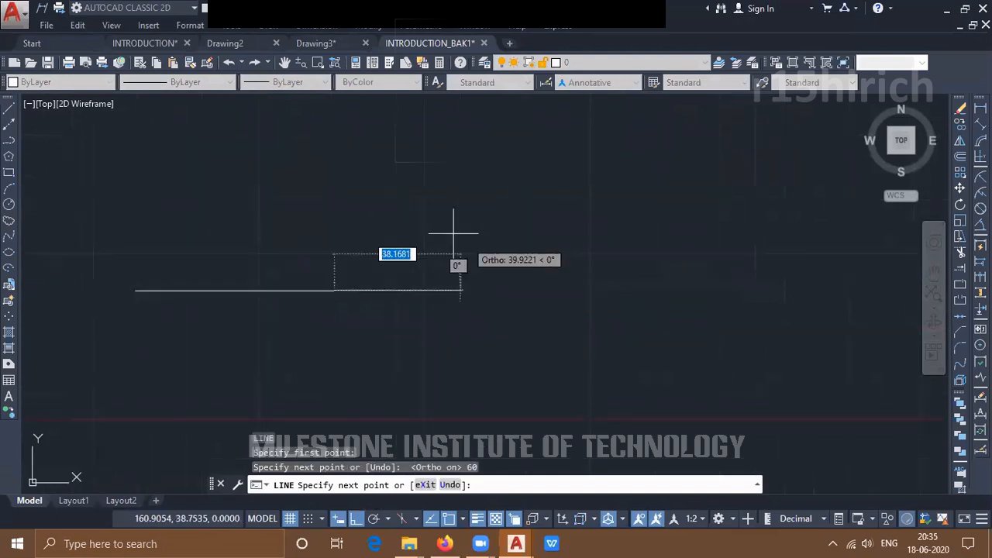
{"action": "type", "text": "6"}
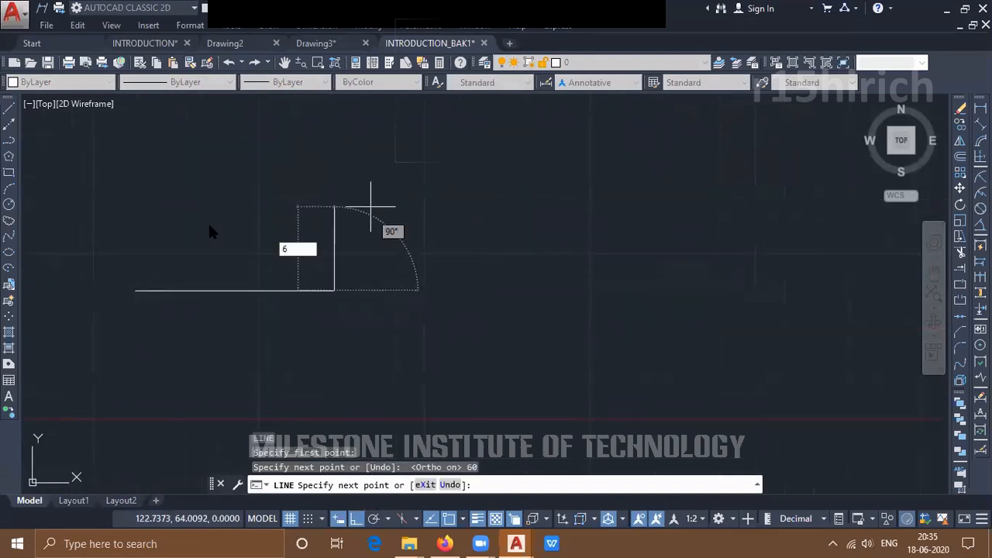
{"action": "key", "text": "Return"}
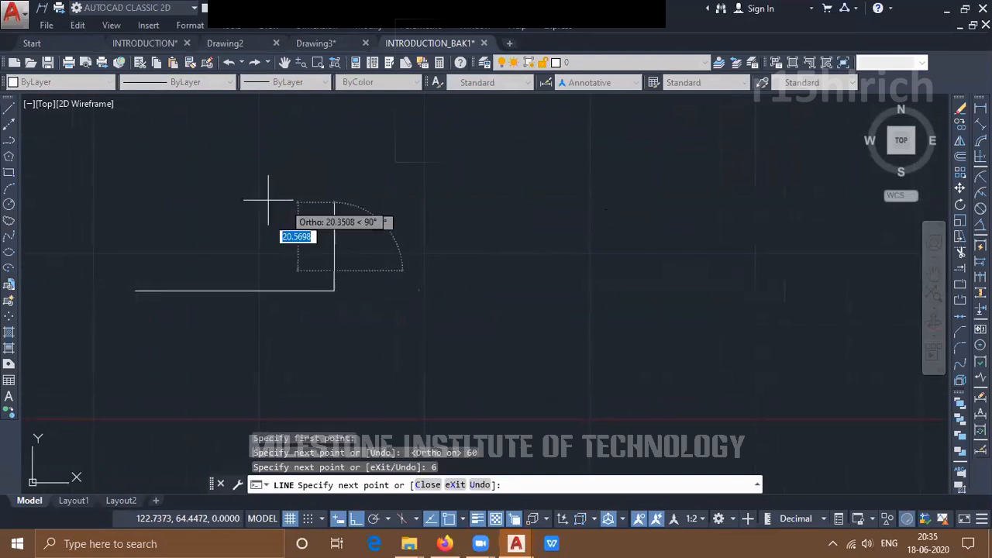
{"action": "type", "text": "60"}
{"action": "key", "text": "Return"}
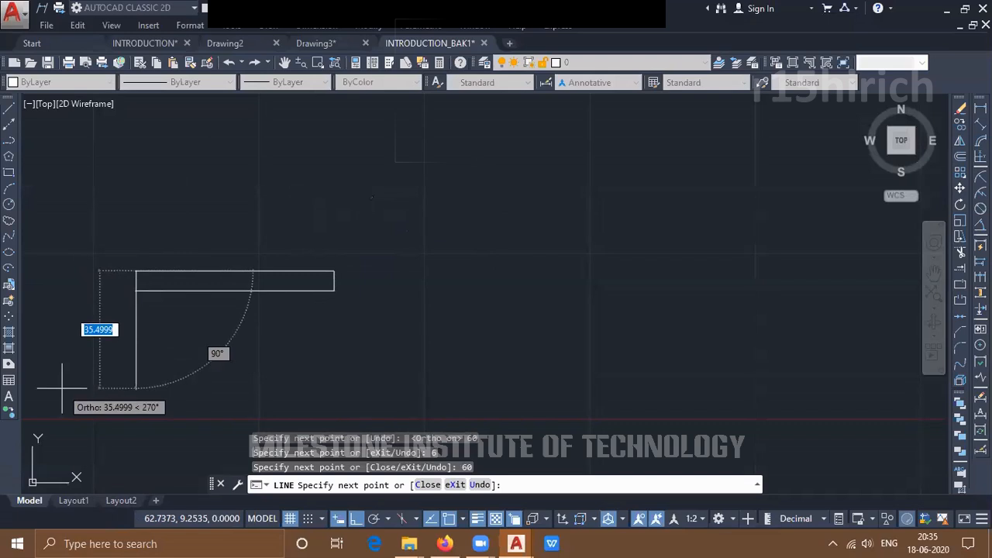
{"action": "key", "text": "Escape"}
{"action": "key", "text": "Escape"}
Copy the rectangle's top and side lines upward as an array of 8 items, spaced from its lower-left to its upper-left corner
{"action": "left_click", "coordinate": [416, 228]}
{"action": "left_click", "coordinate": [95, 280]}
{"action": "type", "text": "co"}
{"action": "key", "text": "Return"}
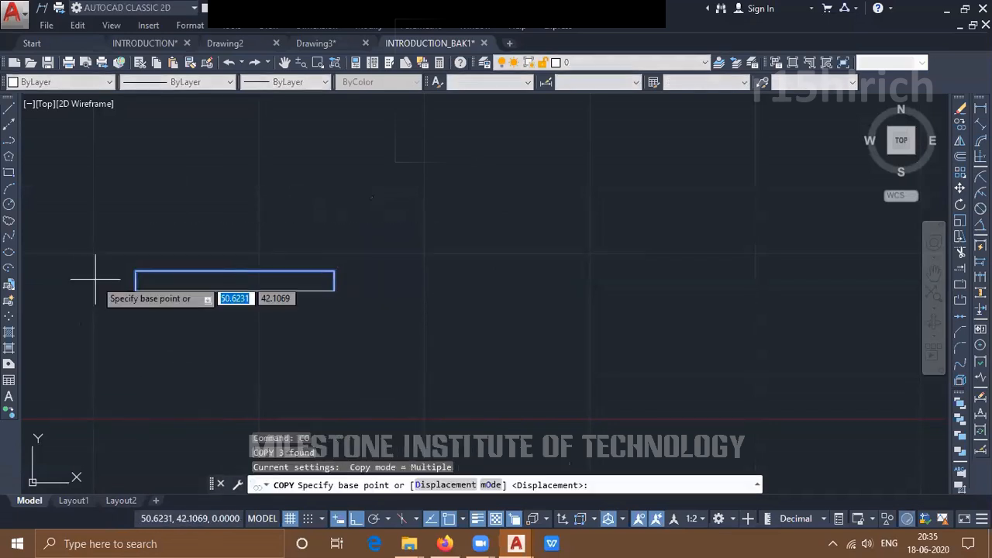
{"action": "scroll", "coordinate": [89, 285], "scroll_direction": "up", "scroll_amount": 4}
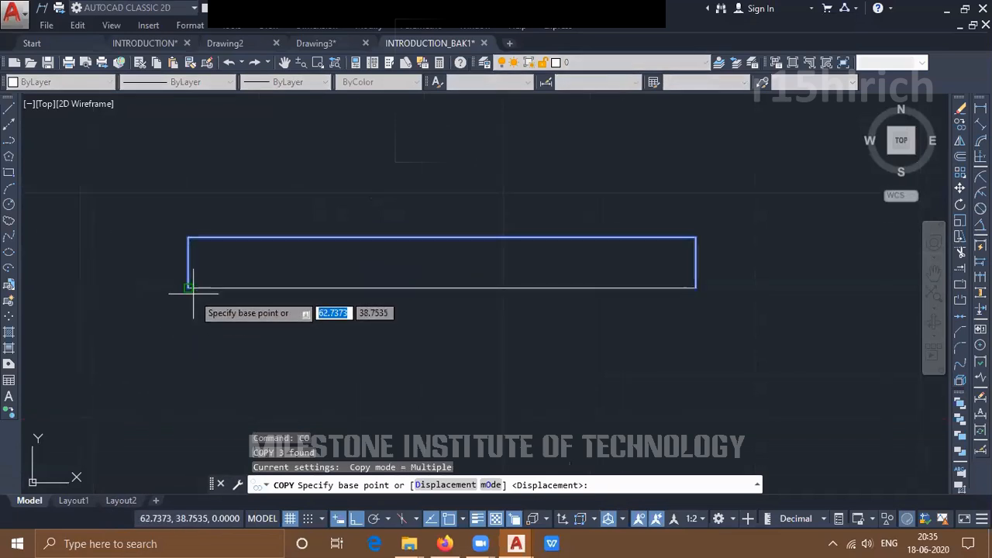
{"action": "left_click", "coordinate": [188, 288]}
{"action": "type", "text": "a"}
{"action": "key", "text": "Return"}
{"action": "type", "text": "8"}
{"action": "key", "text": "Return"}
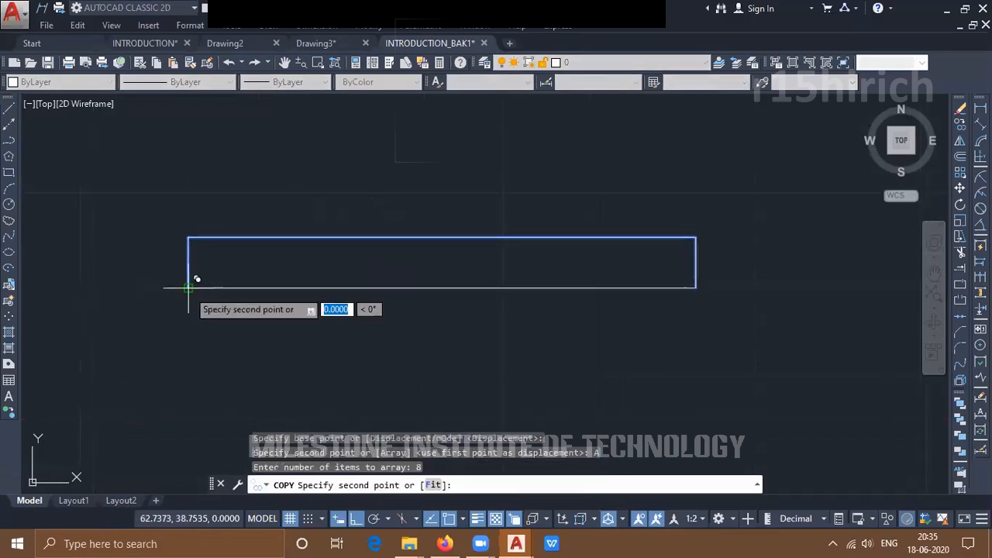
{"action": "left_click", "coordinate": [194, 237]}
{"action": "key", "text": "Escape"}
{"action": "scroll", "coordinate": [205, 310], "scroll_direction": "down", "scroll_amount": 4}
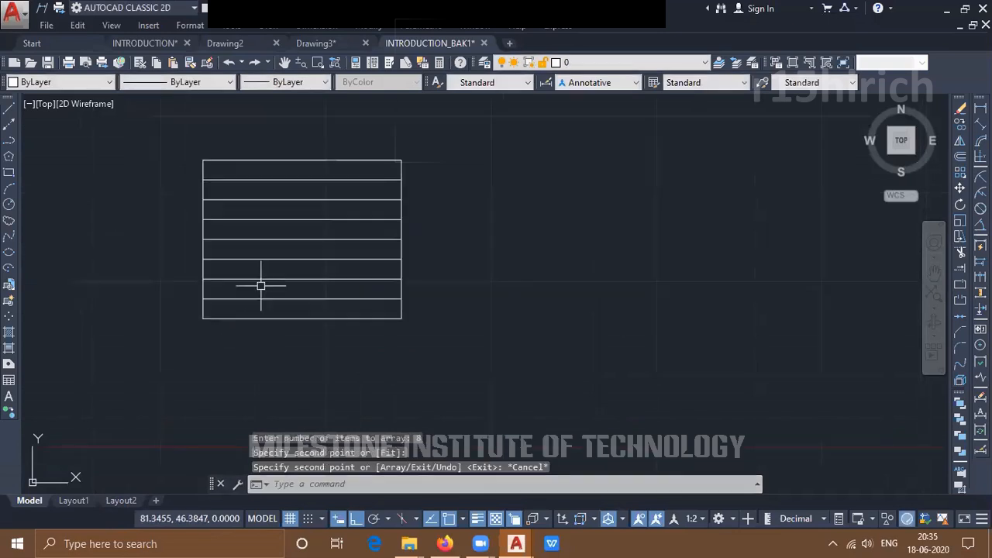
Select the upper three segments of the stacked rectangles' left edge individually, and clear the selection
{"action": "scroll", "coordinate": [194, 180], "scroll_direction": "up", "scroll_amount": 2}
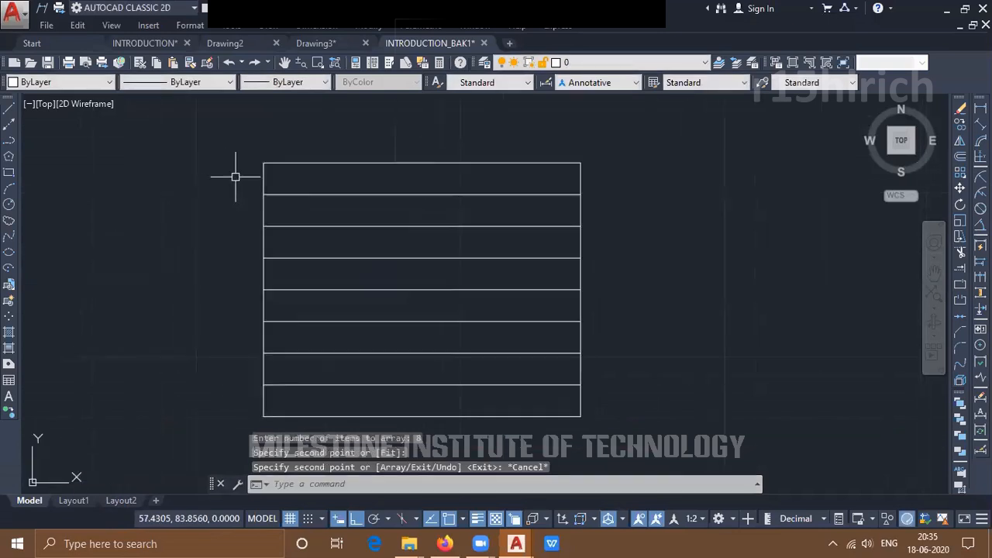
{"action": "left_click", "coordinate": [263, 209]}
{"action": "left_click", "coordinate": [264, 240]}
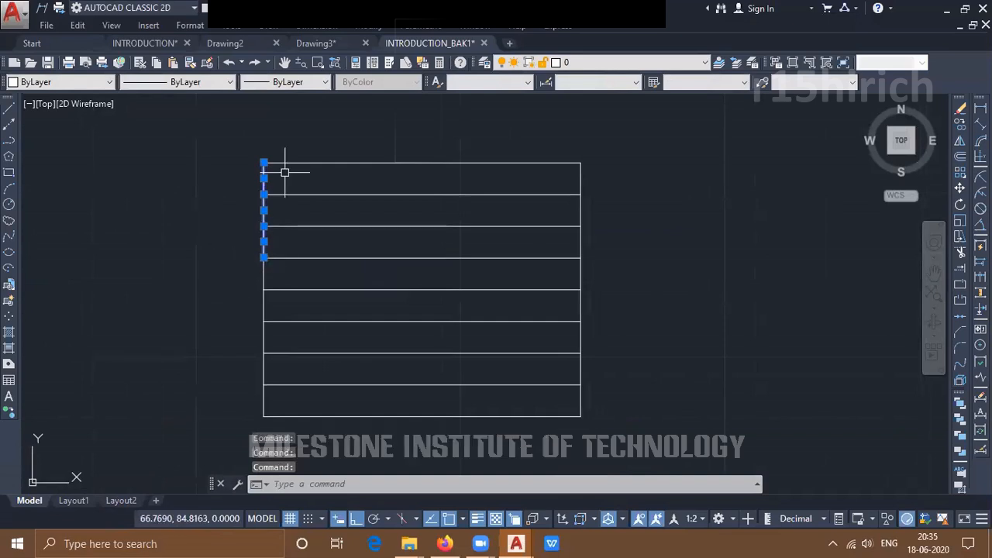
{"action": "key", "text": "Escape"}
{"action": "scroll", "coordinate": [339, 269], "scroll_direction": "down", "scroll_amount": 2}
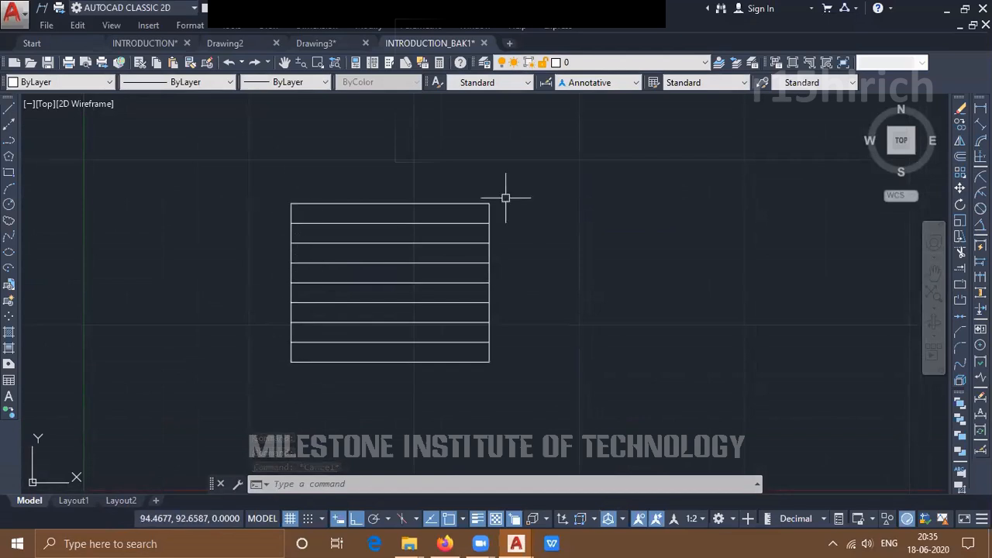
Select the segments of the stack's right edge and left edge with enclosing window selections, and clear the selection
{"action": "left_click", "coordinate": [558, 147]}
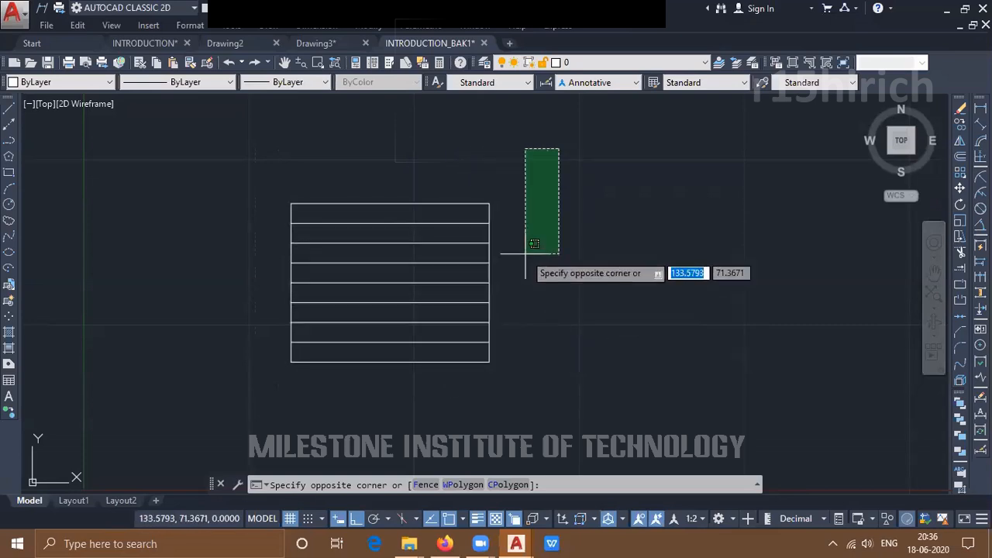
{"action": "left_click", "coordinate": [526, 323]}
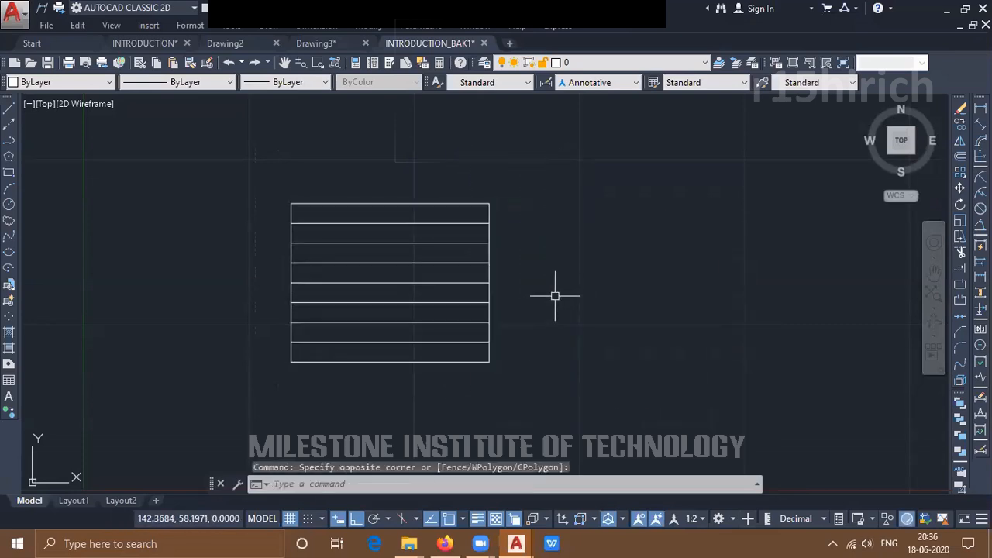
{"action": "left_click", "coordinate": [427, 157]}
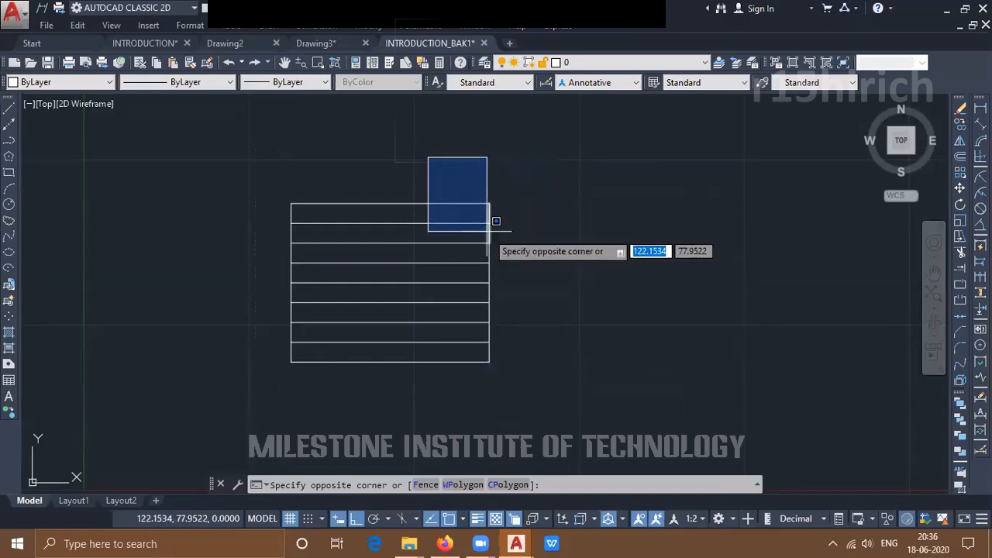
{"action": "scroll", "coordinate": [533, 243], "scroll_direction": "up", "scroll_amount": 4}
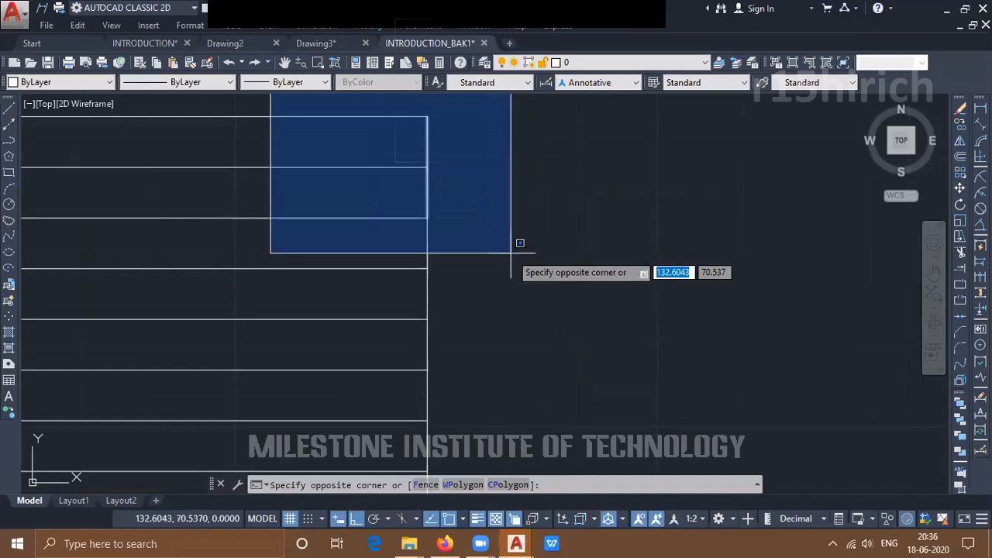
{"action": "scroll", "coordinate": [520, 252], "scroll_direction": "down", "scroll_amount": 4}
{"action": "left_click", "coordinate": [552, 379]}
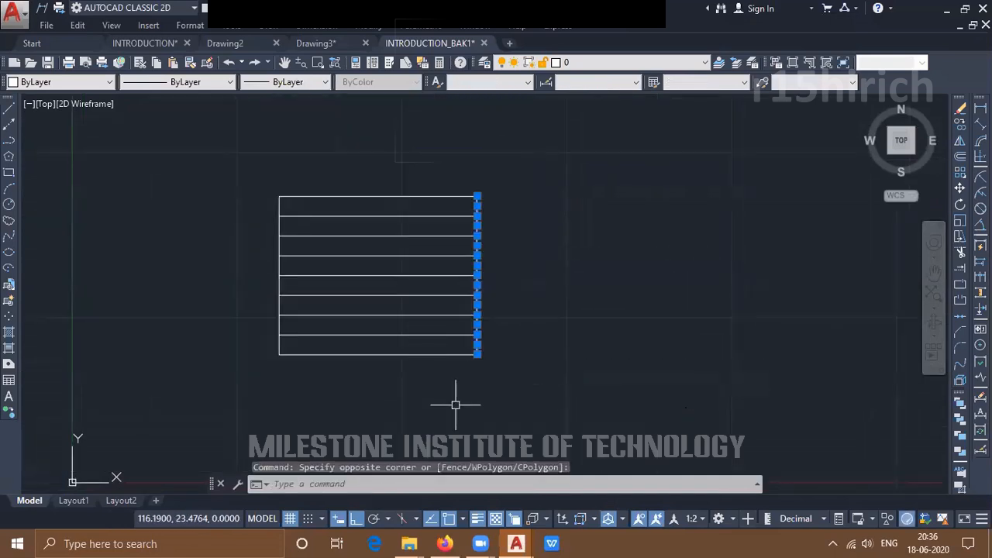
{"action": "left_click", "coordinate": [259, 161]}
{"action": "left_click", "coordinate": [338, 386]}
{"action": "key", "text": "Escape"}
{"action": "key", "text": "Escape"}
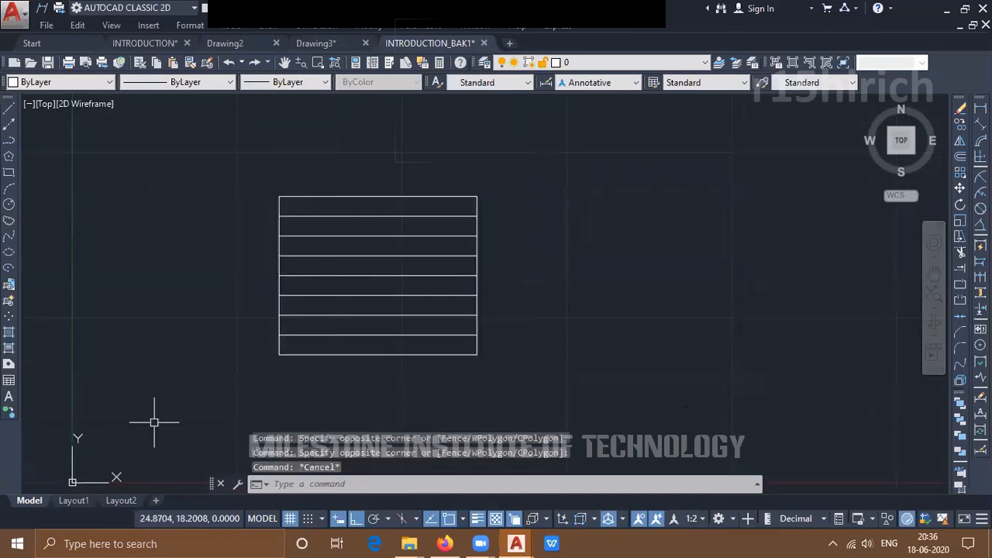
Preview a crossing window over the stack's upper-right corner, and finish it in the empty area beside the stack
{"action": "left_click", "coordinate": [569, 126]}
{"action": "scroll", "coordinate": [496, 233], "scroll_direction": "up", "scroll_amount": 2}
{"action": "scroll", "coordinate": [527, 222], "scroll_direction": "down", "scroll_amount": 2}
{"action": "scroll", "coordinate": [489, 212], "scroll_direction": "up", "scroll_amount": 2}
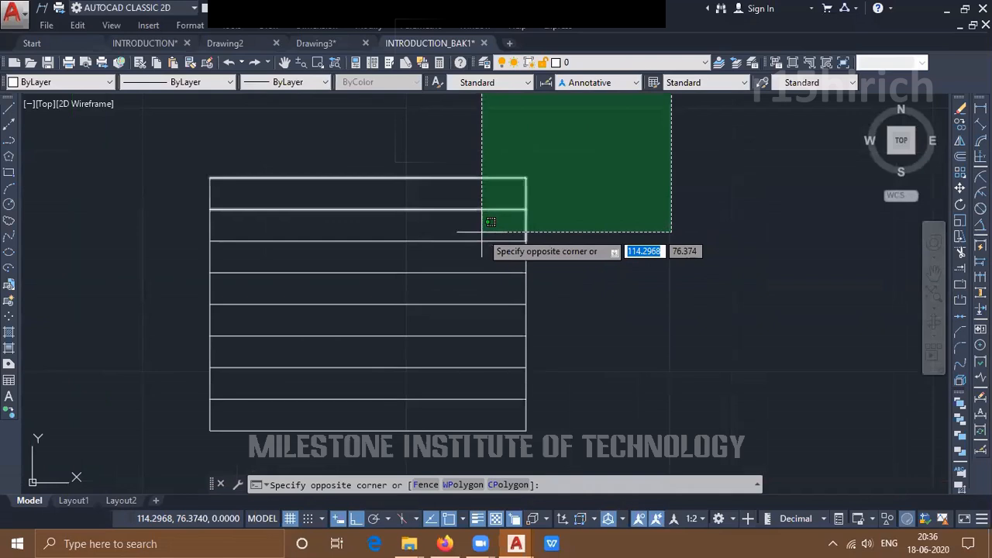
{"action": "left_click", "coordinate": [612, 205]}
{"action": "scroll", "coordinate": [595, 257], "scroll_direction": "down", "scroll_amount": 2}
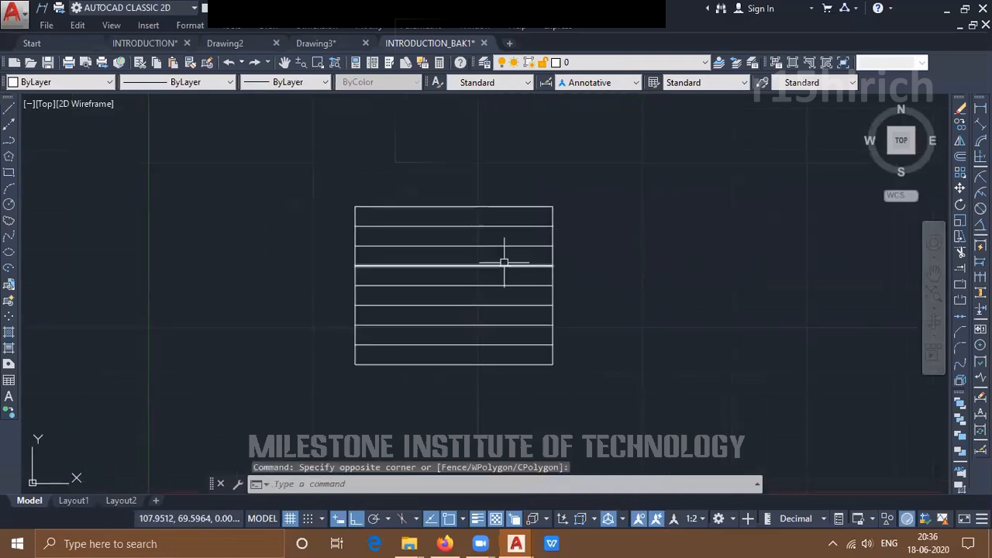
Select the vertical segments on both side edges of the stacked rectangles with enclosing windows, and delete them
{"action": "left_click", "coordinate": [622, 159]}
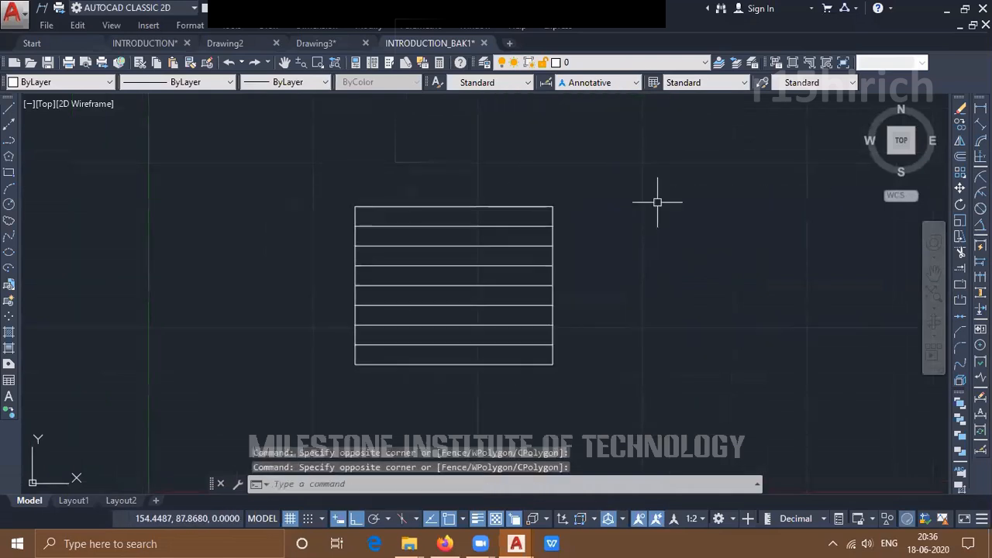
{"action": "left_click", "coordinate": [612, 363]}
{"action": "left_click", "coordinate": [313, 148]}
{"action": "left_click", "coordinate": [403, 395]}
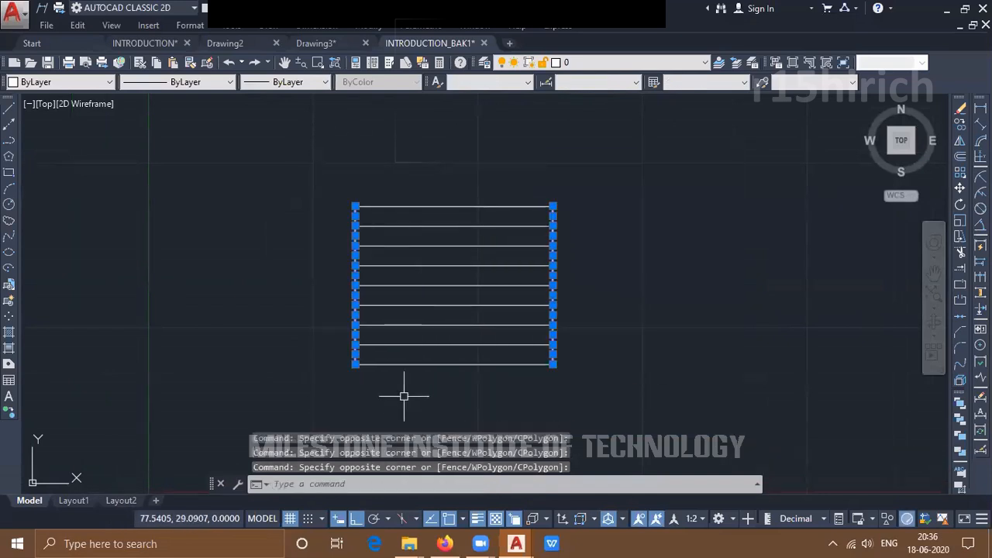
{"action": "key", "text": "Delete"}
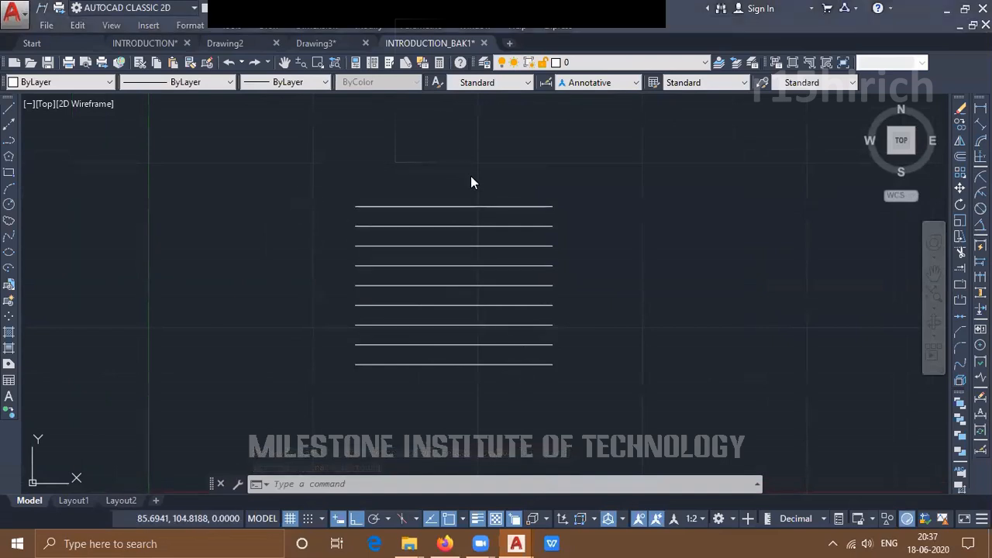
Review the selection effect color and the visual effect settings for selection in the Options dialog, and leave them as they are
{"action": "left_click", "coordinate": [325, 170]}
{"action": "left_click", "coordinate": [291, 198]}
{"action": "type", "text": "op"}
{"action": "key", "text": "Return"}
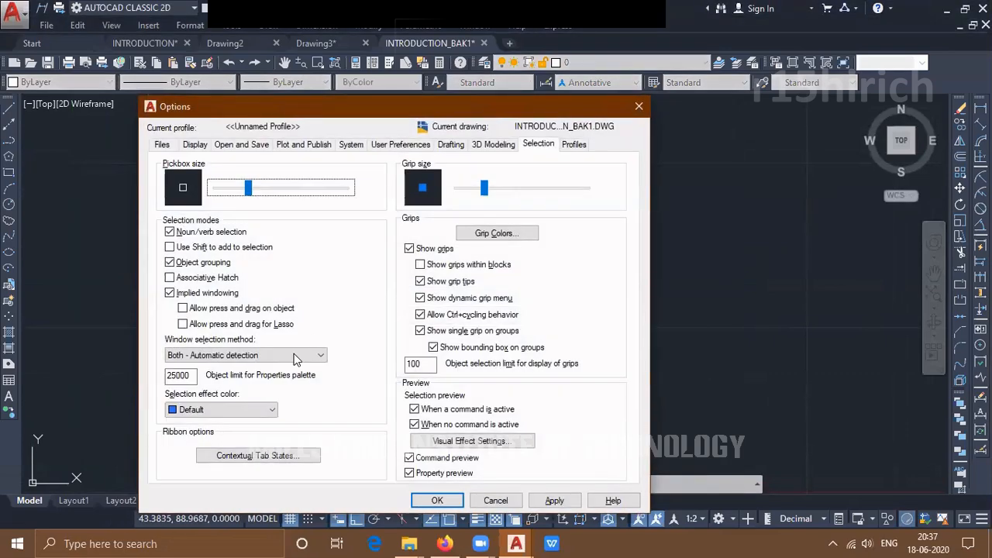
{"action": "left_click", "coordinate": [264, 413]}
{"action": "left_click", "coordinate": [265, 410]}
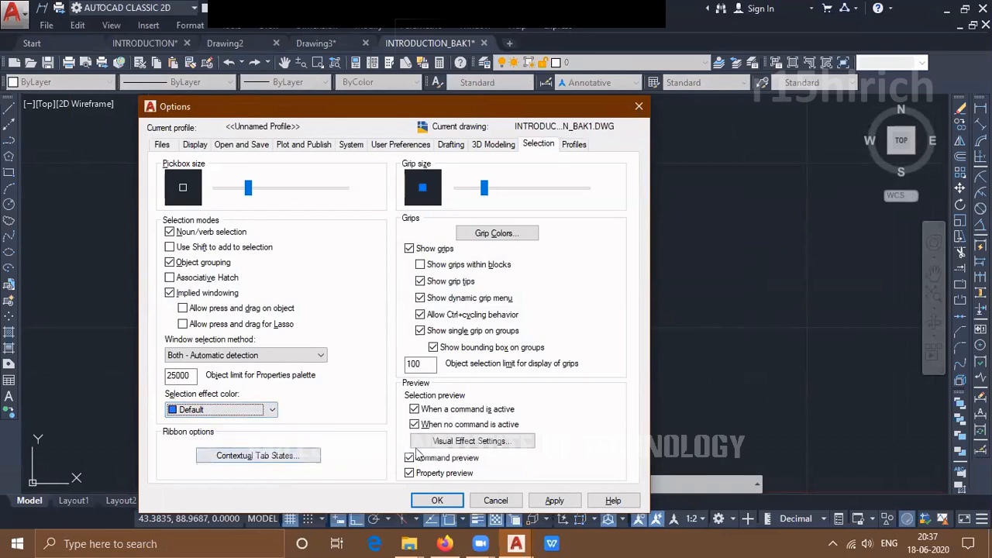
{"action": "left_click", "coordinate": [471, 440]}
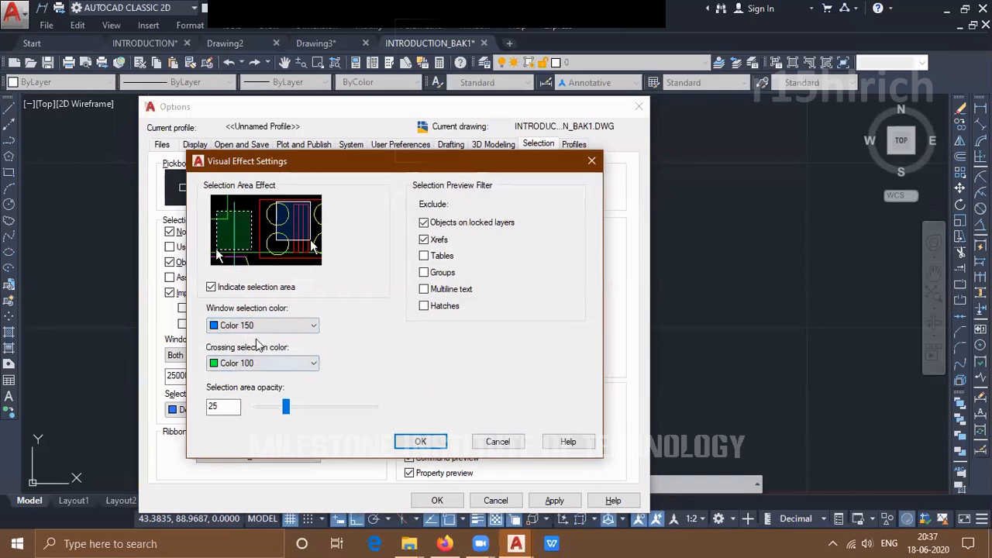
{"action": "left_click", "coordinate": [497, 442]}
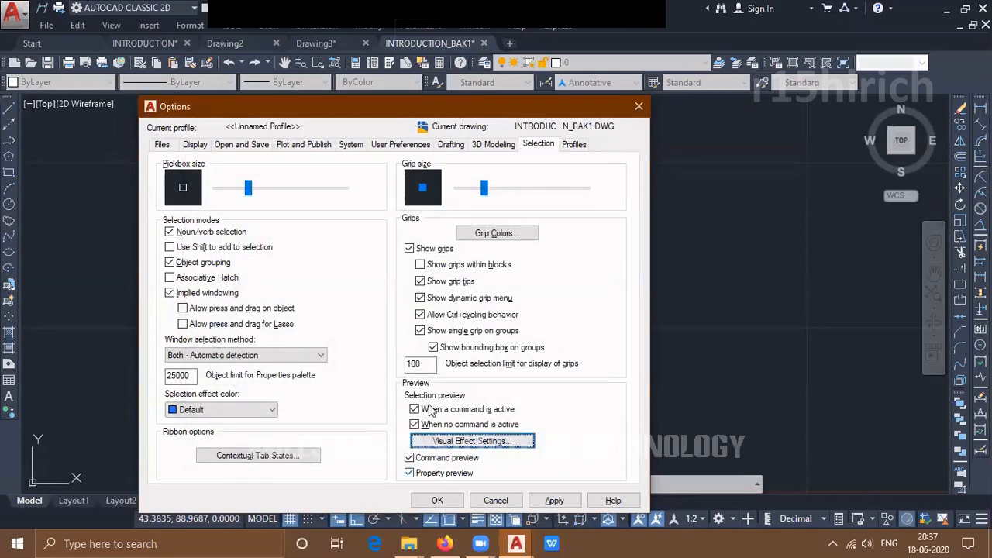
{"action": "left_click", "coordinate": [450, 500]}
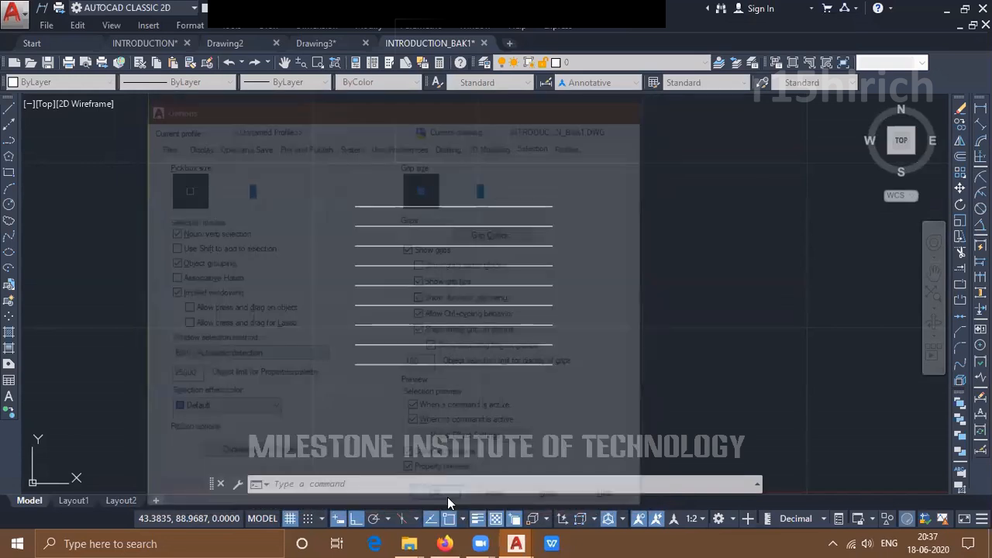
Select the two lowest lines and the uppermost line of the stack, each with a small selection window
{"action": "left_click", "coordinate": [496, 372]}
{"action": "left_click", "coordinate": [476, 355]}
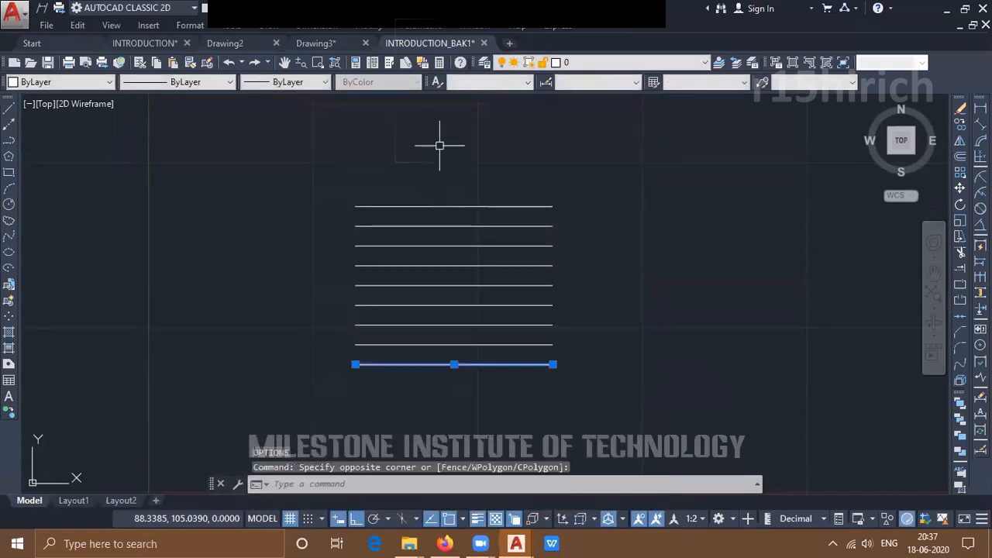
{"action": "scroll", "coordinate": [439, 359], "scroll_direction": "up", "scroll_amount": 2}
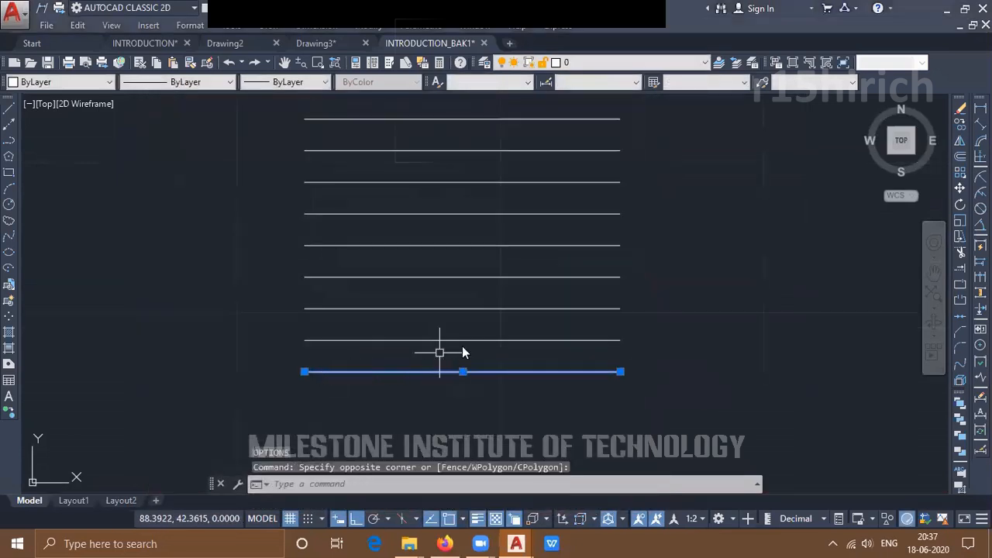
{"action": "left_click", "coordinate": [523, 331]}
{"action": "left_click", "coordinate": [505, 348]}
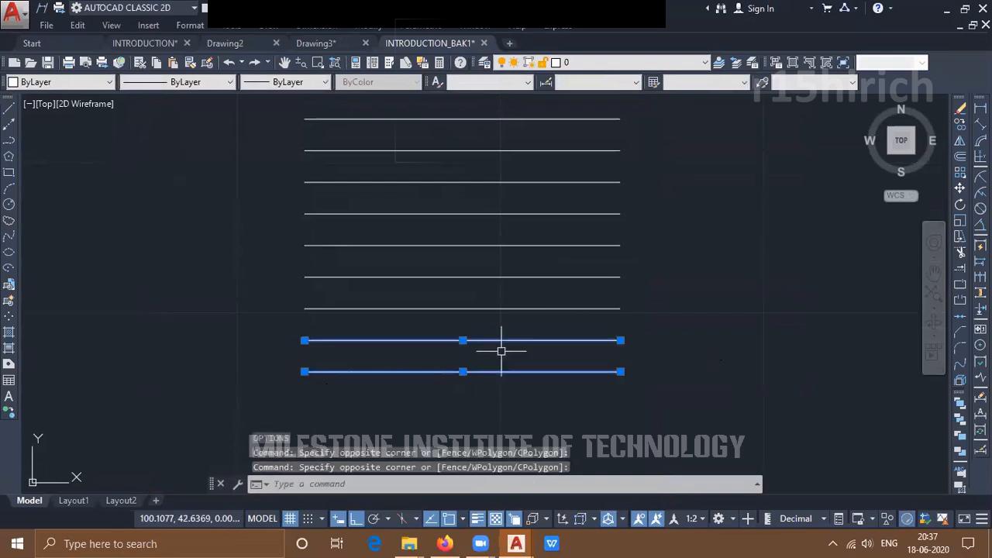
{"action": "scroll", "coordinate": [503, 362], "scroll_direction": "down", "scroll_amount": 2}
{"action": "left_click", "coordinate": [532, 199]}
{"action": "left_click", "coordinate": [502, 226]}
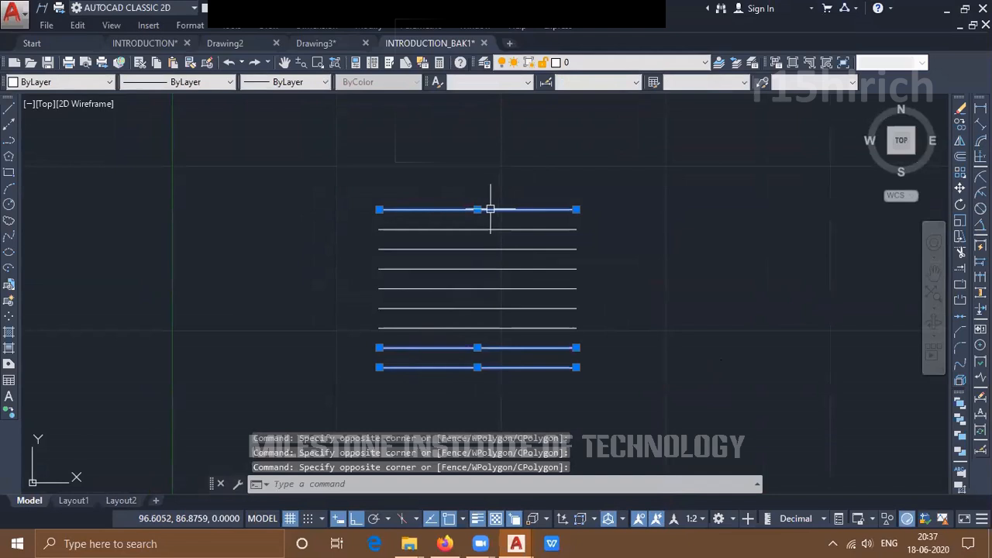
Move the uppermost line about 9.375 units straight up by its midpoint grip, clear the selection and undo the move
{"action": "left_click", "coordinate": [477, 209]}
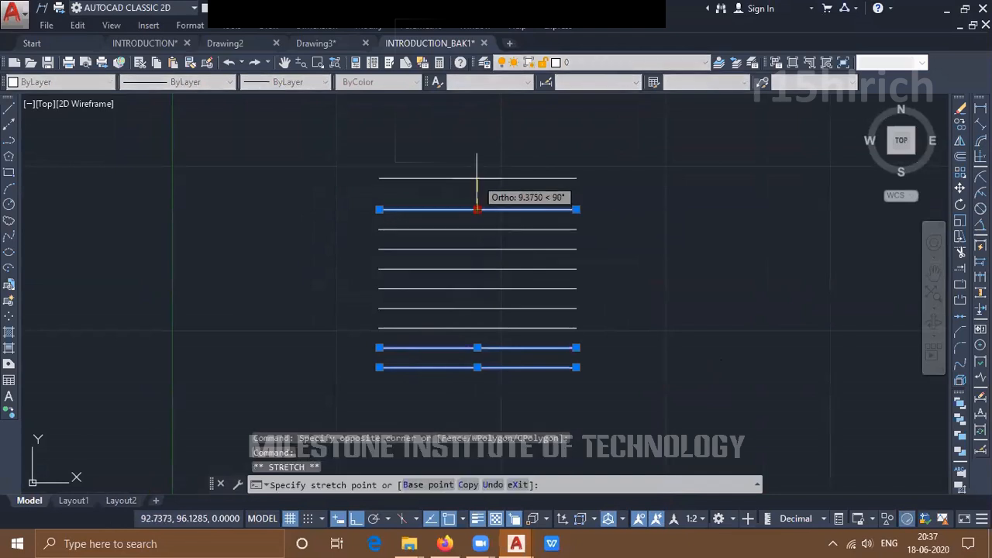
{"action": "left_click", "coordinate": [477, 178]}
{"action": "key", "text": "Escape"}
{"action": "key", "text": "ctrl+z"}
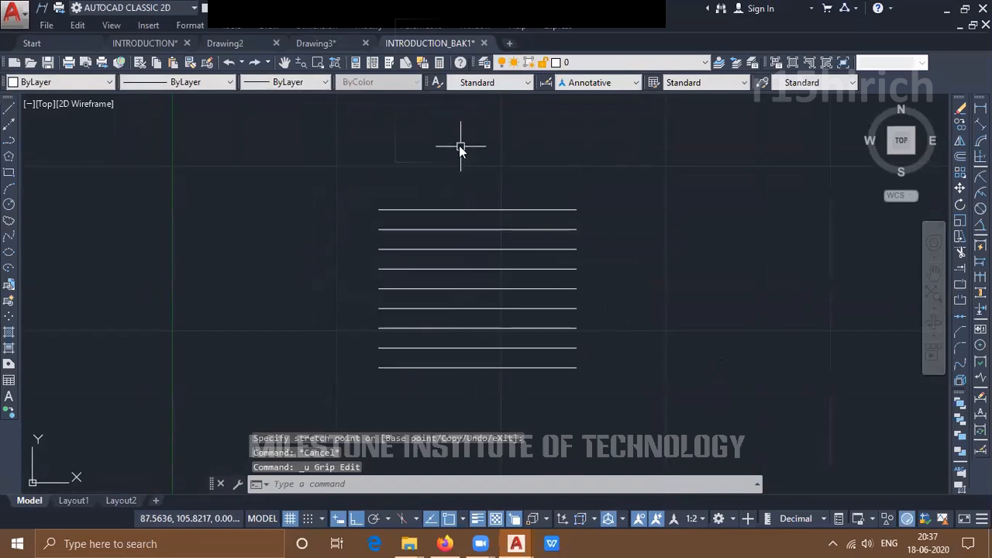
{"action": "left_click", "coordinate": [372, 182]}
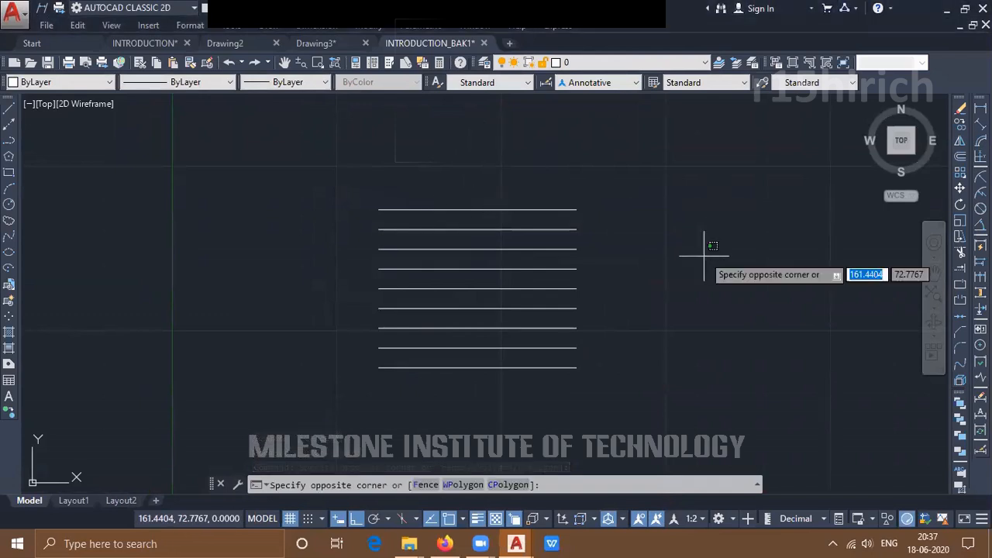
{"action": "left_click", "coordinate": [646, 373]}
{"action": "left_click", "coordinate": [574, 407]}
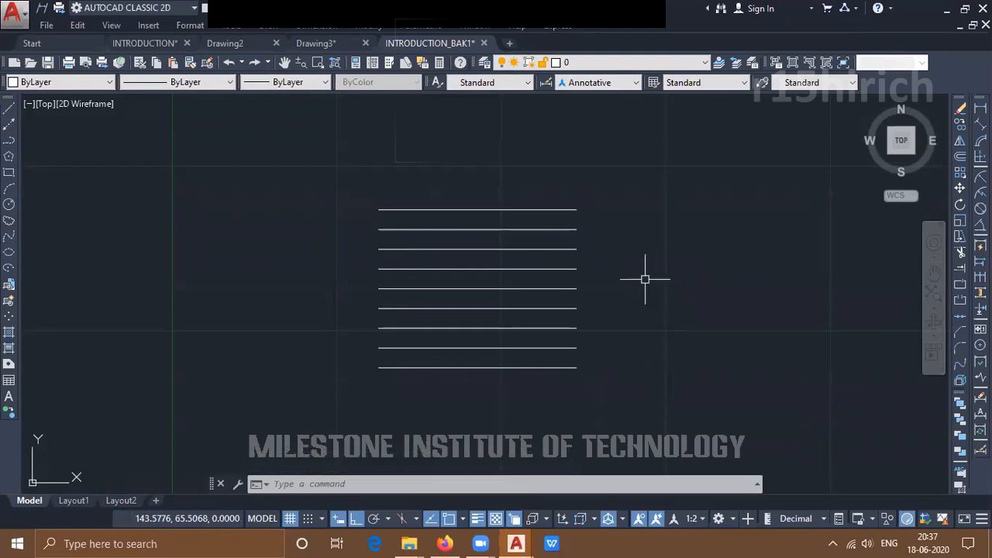
View the available profiles in the Options dialog, and close it without changes
{"action": "type", "text": "op"}
{"action": "key", "text": "Return"}
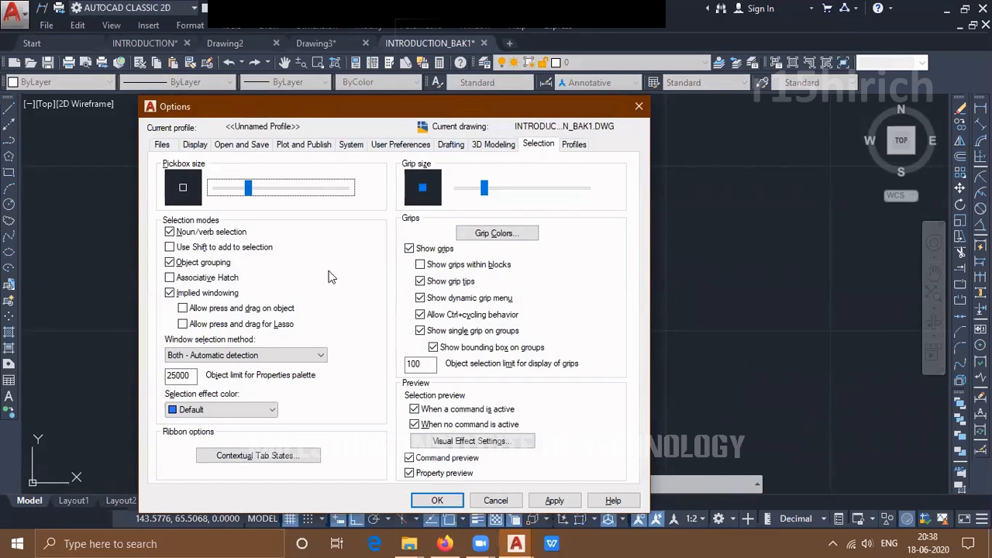
{"action": "left_click", "coordinate": [574, 145]}
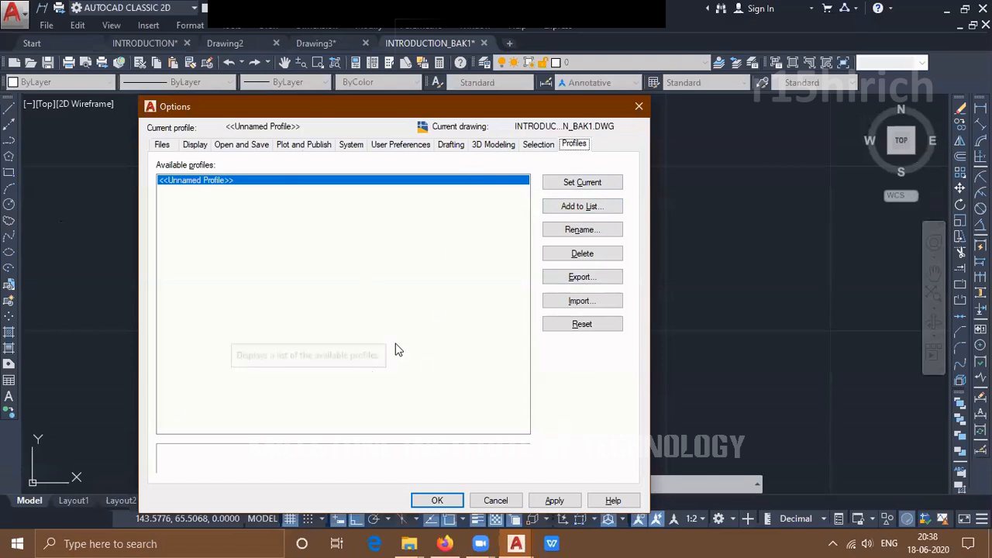
{"action": "left_click", "coordinate": [497, 501]}
{"action": "left_click", "coordinate": [399, 153]}
{"action": "left_click", "coordinate": [355, 170]}
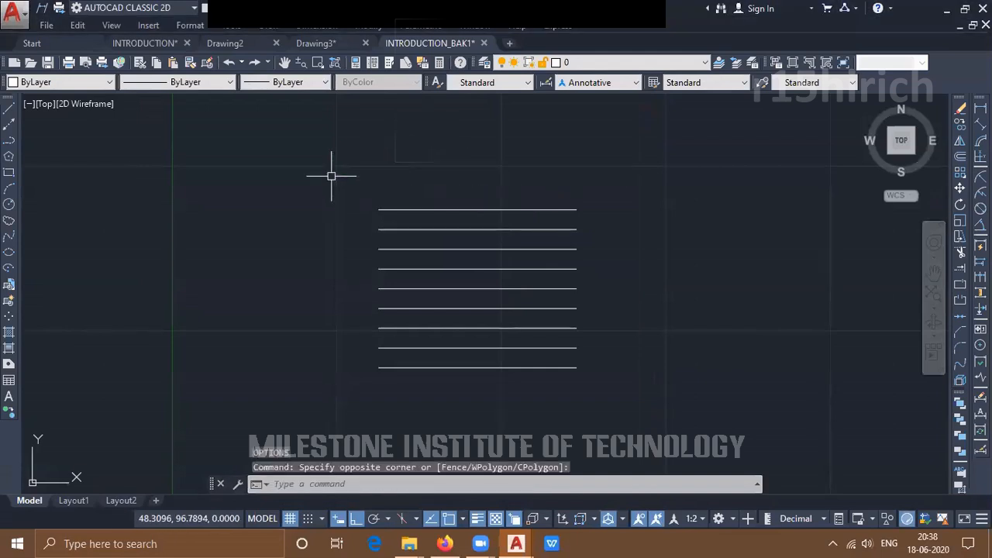